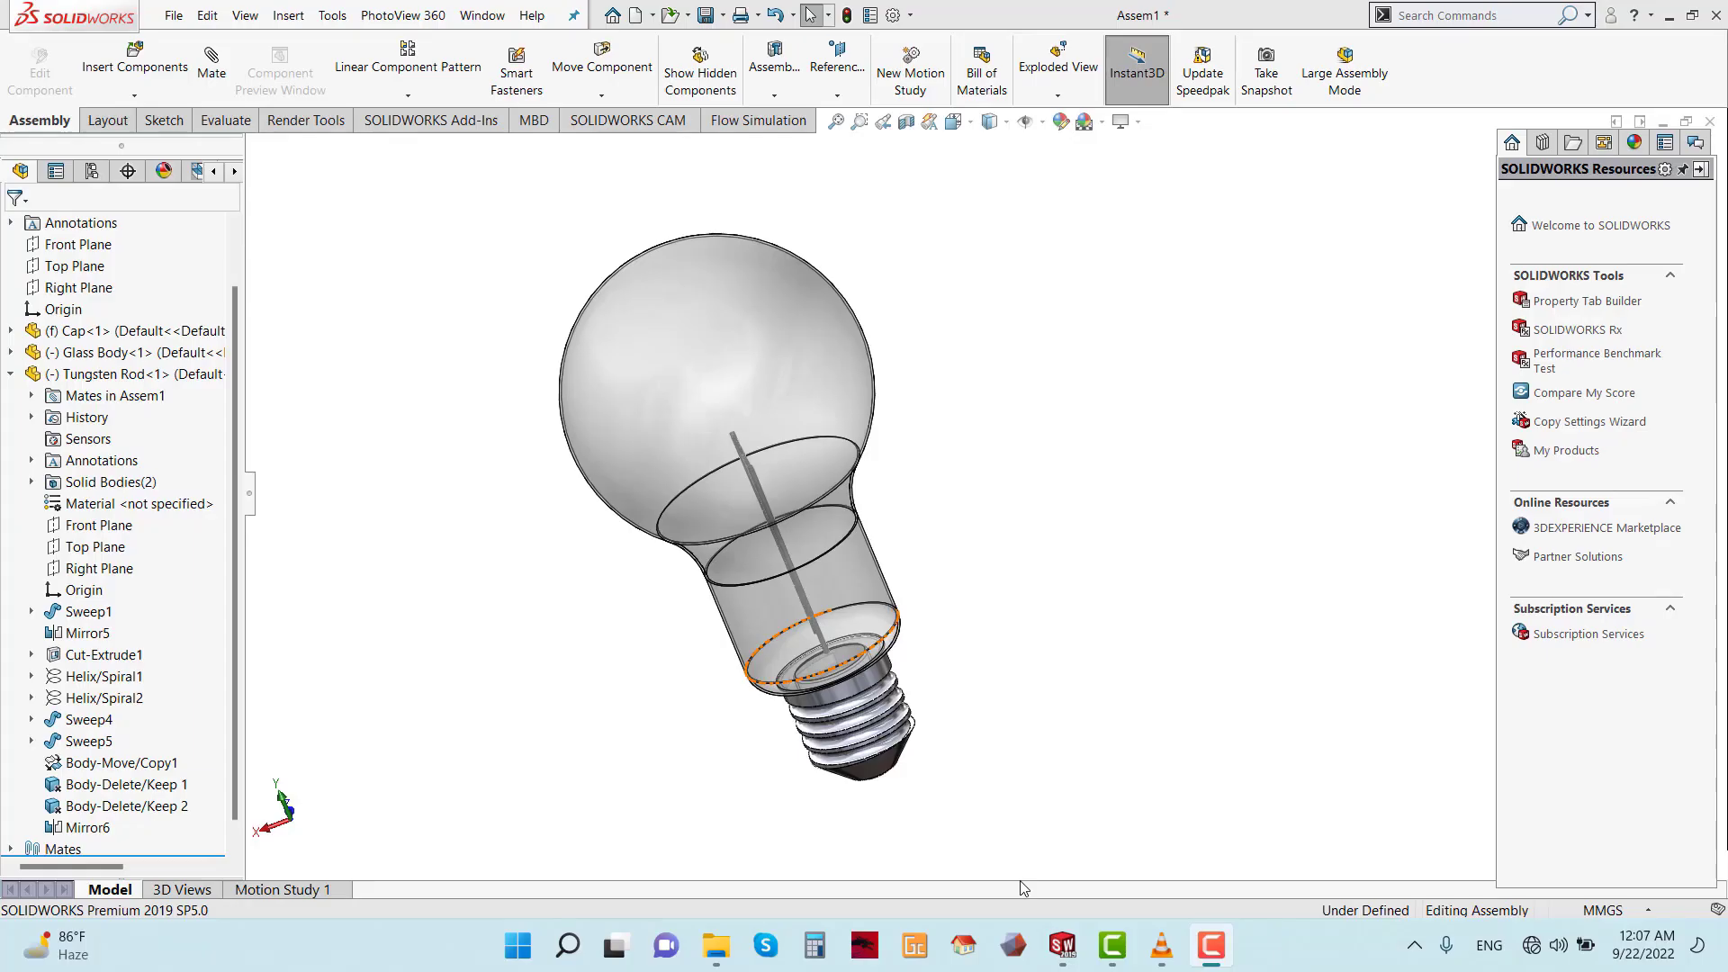
middle_drag(903, 660, 1134, 270)
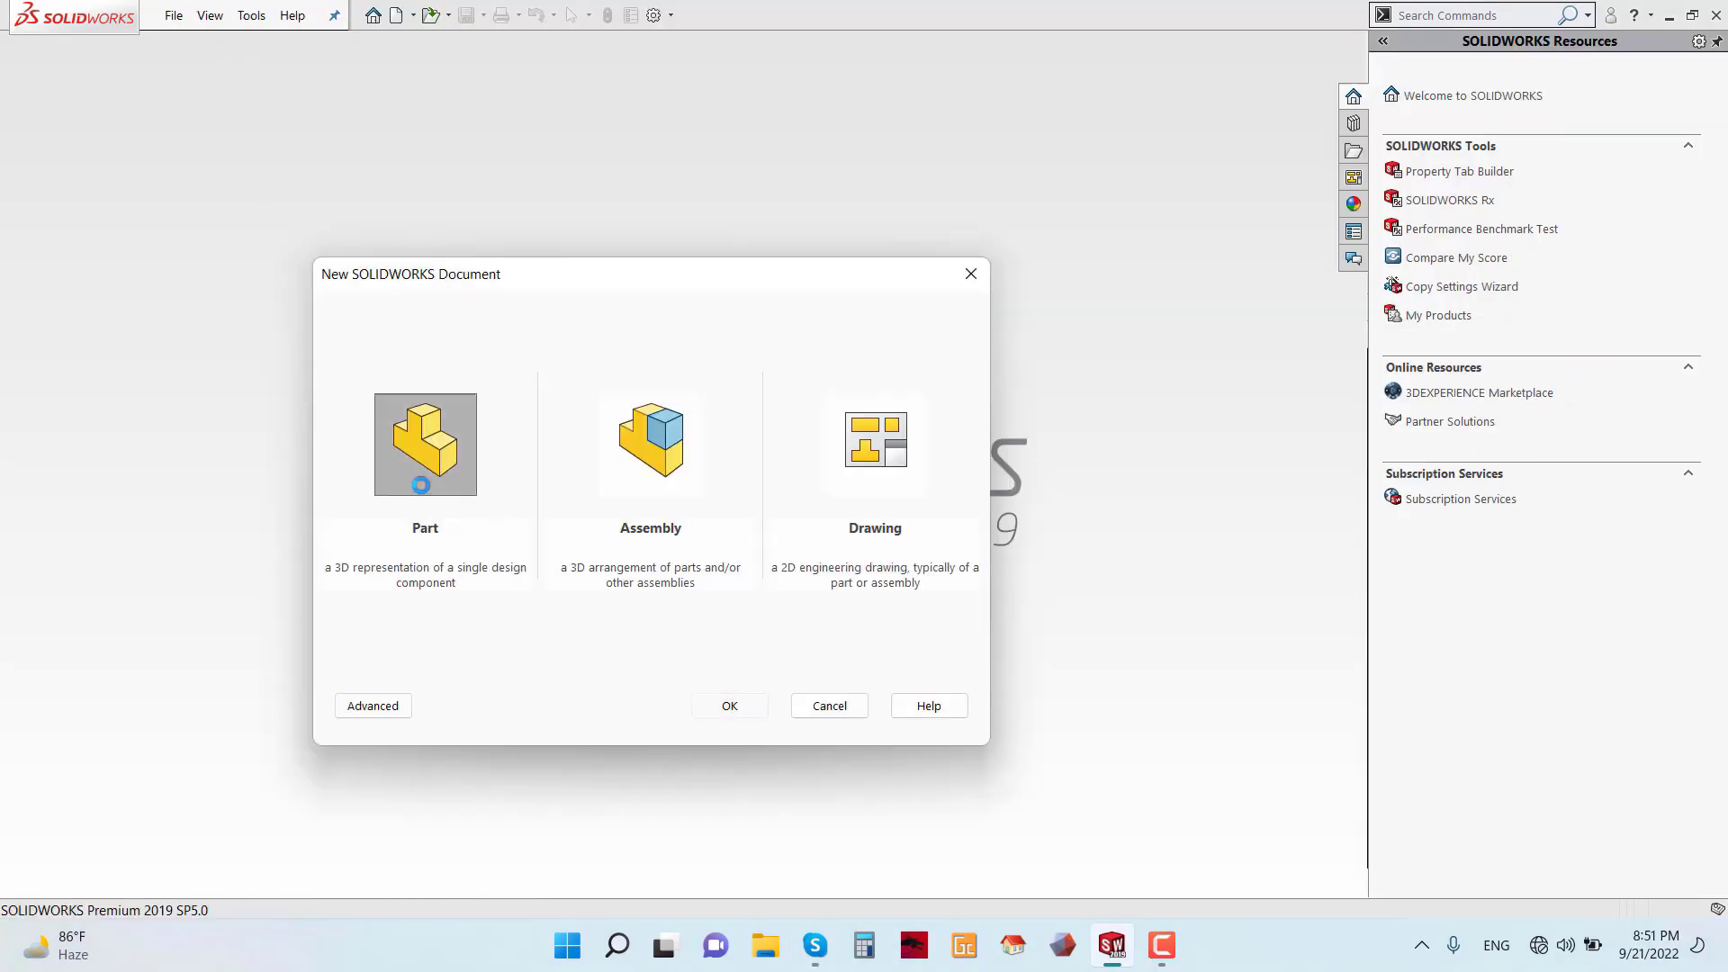
- Create a new part document and start a sketch on the Top Plane
click(753, 714)
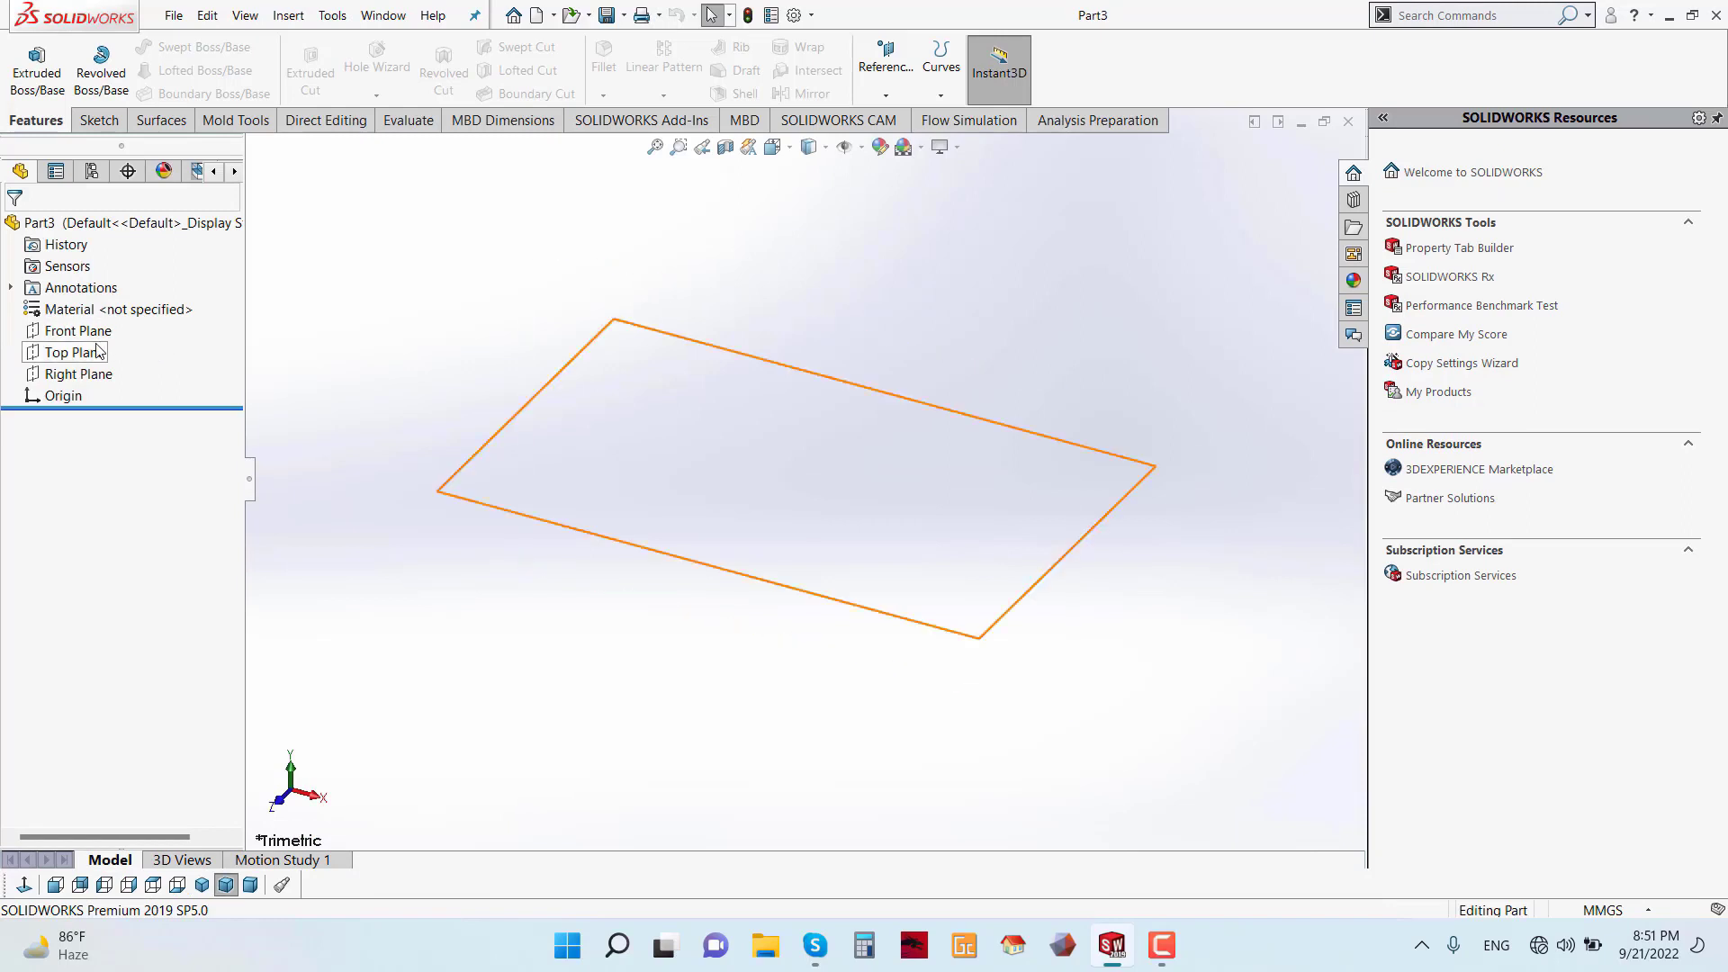
click(99, 351)
click(115, 339)
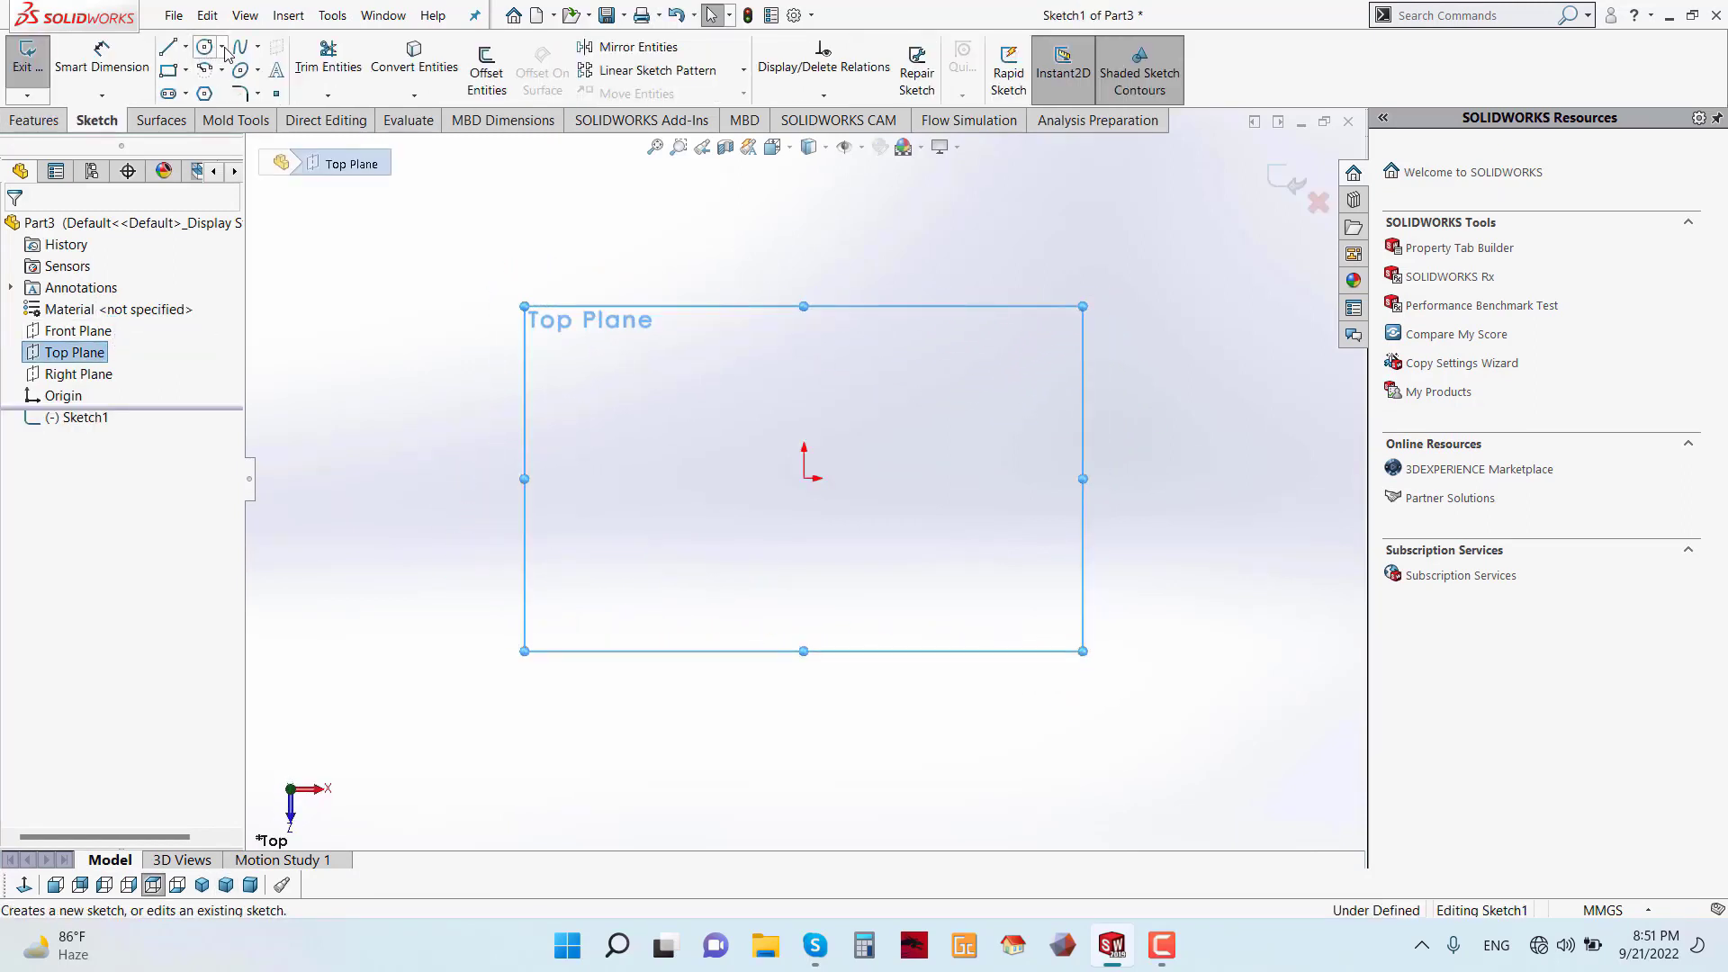
- Sketch a circle centred on the origin and set its diameter to 25 mm
click(222, 46)
click(241, 69)
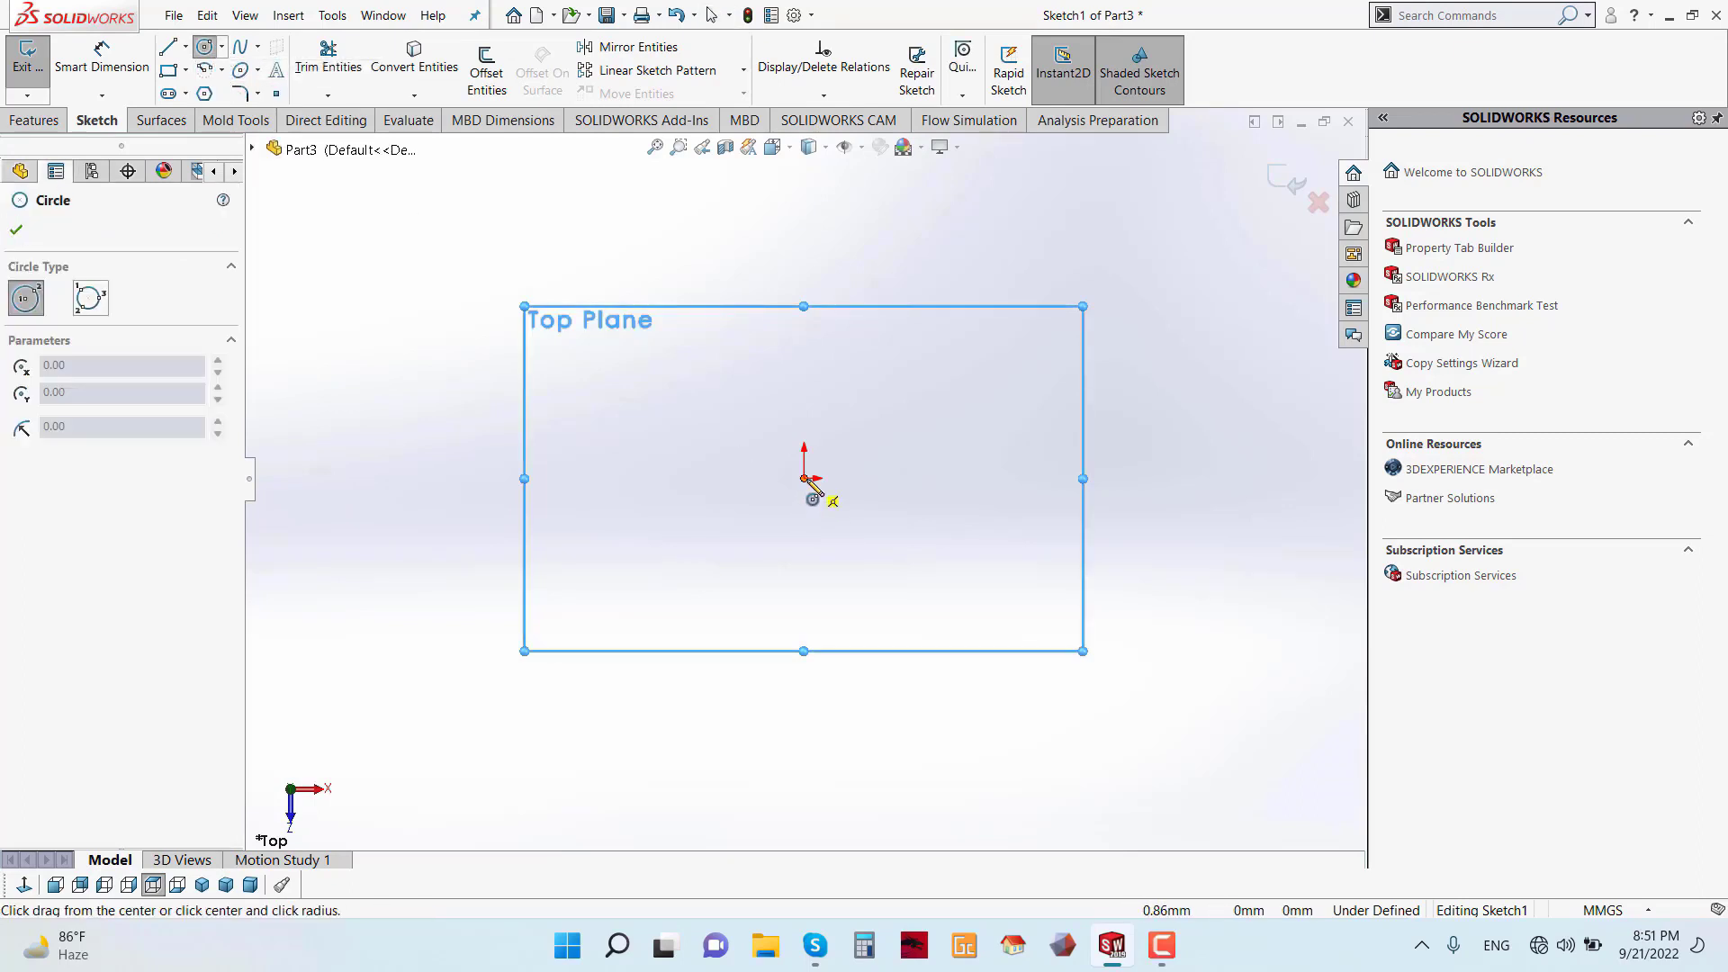
click(804, 478)
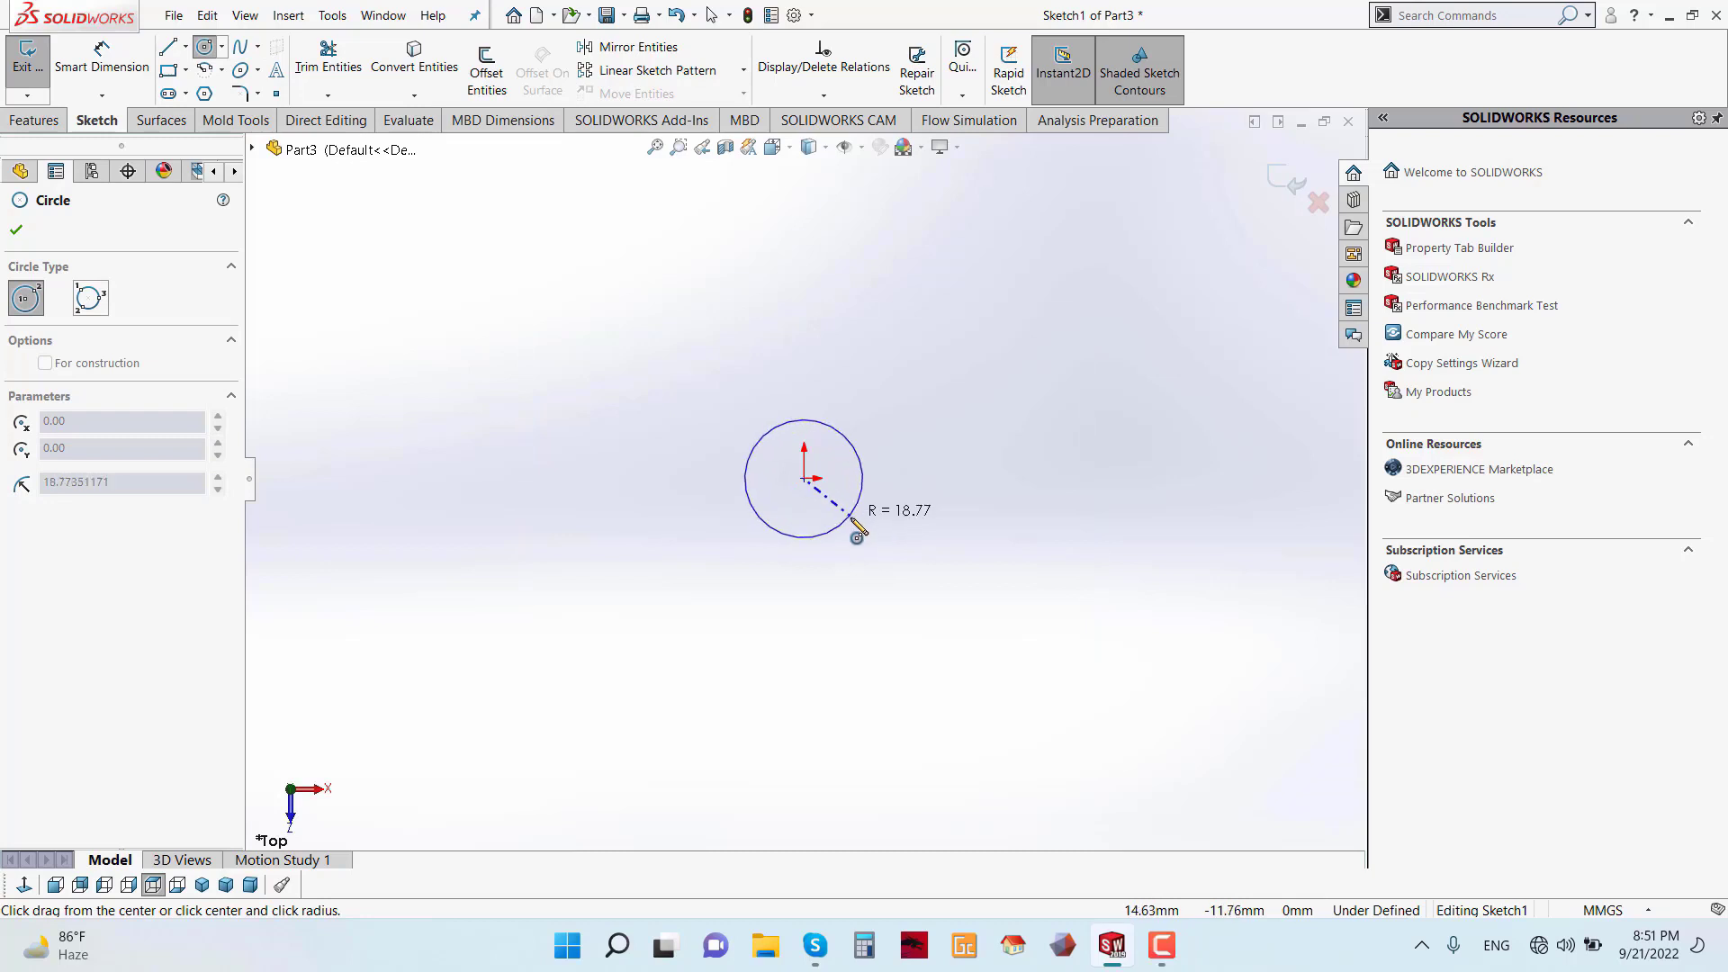
click(858, 529)
key(d)
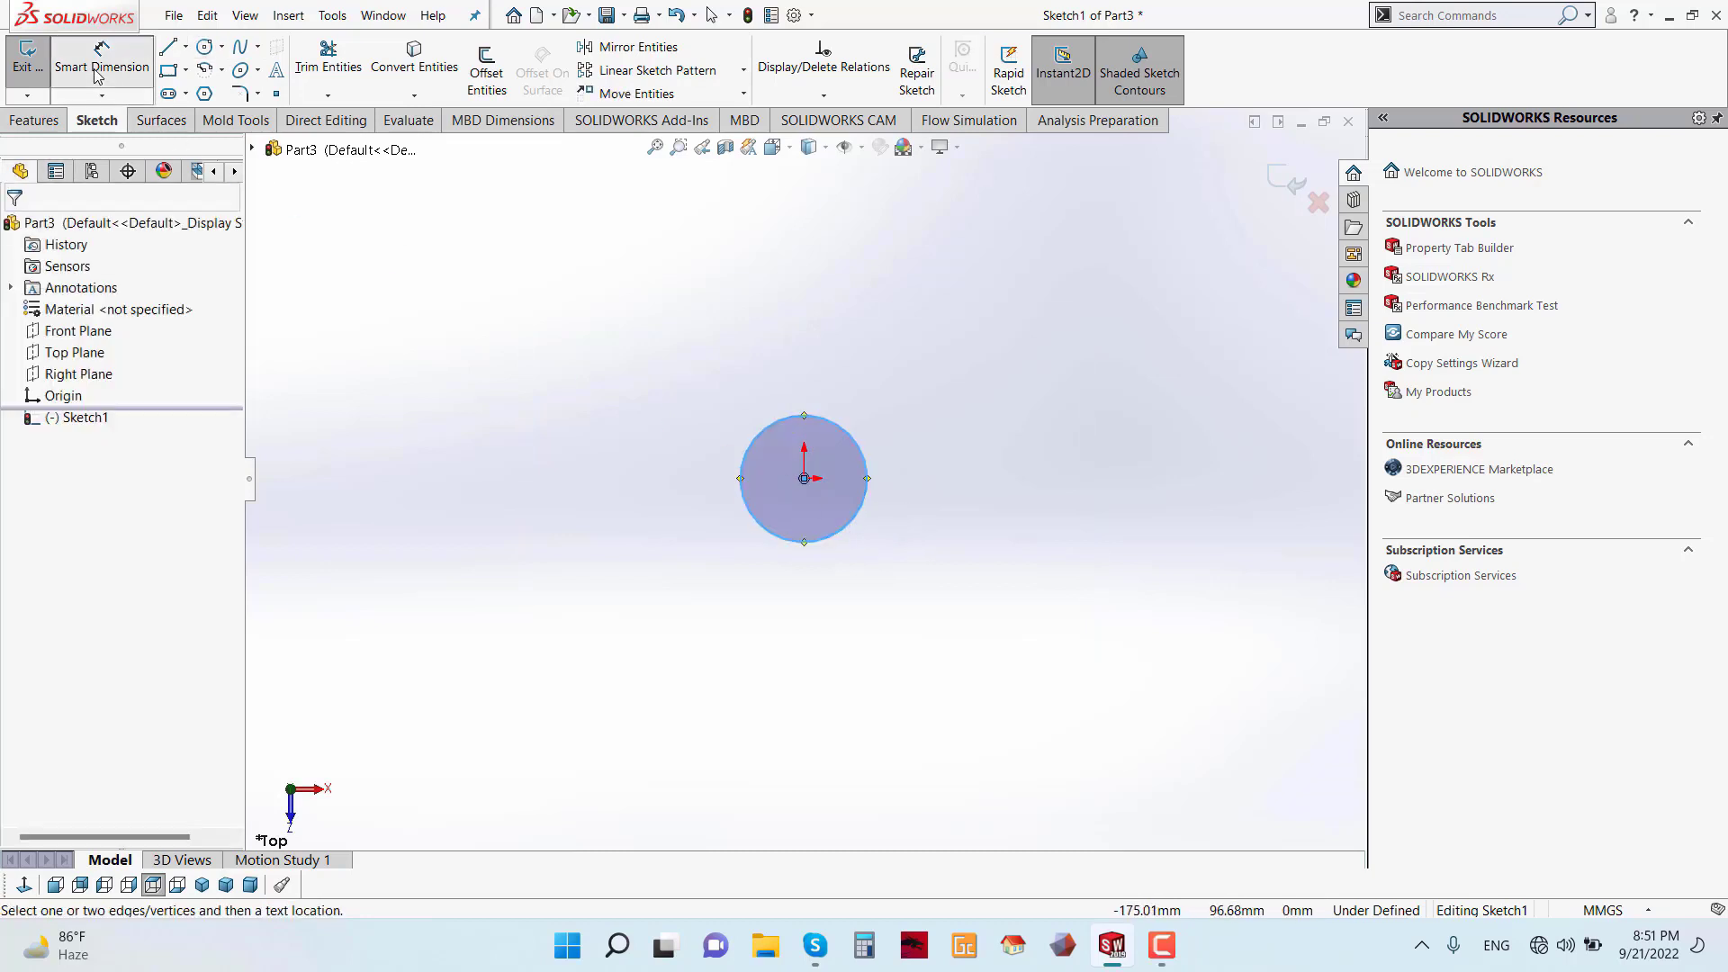
click(791, 540)
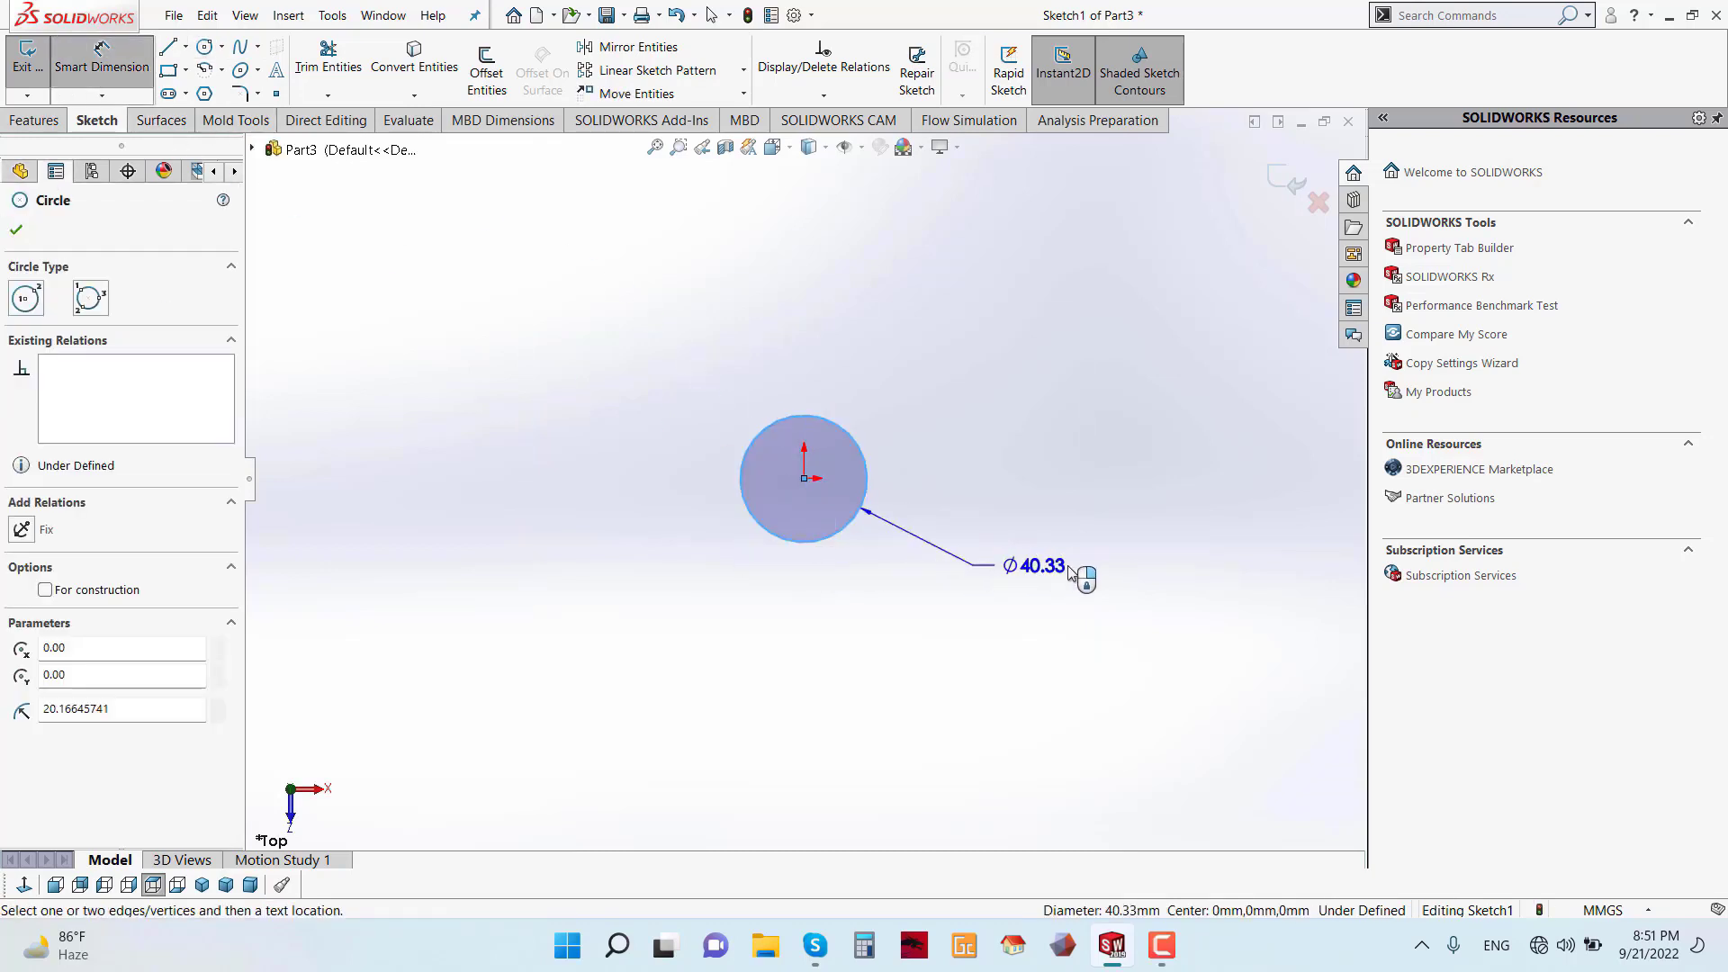
click(1082, 479)
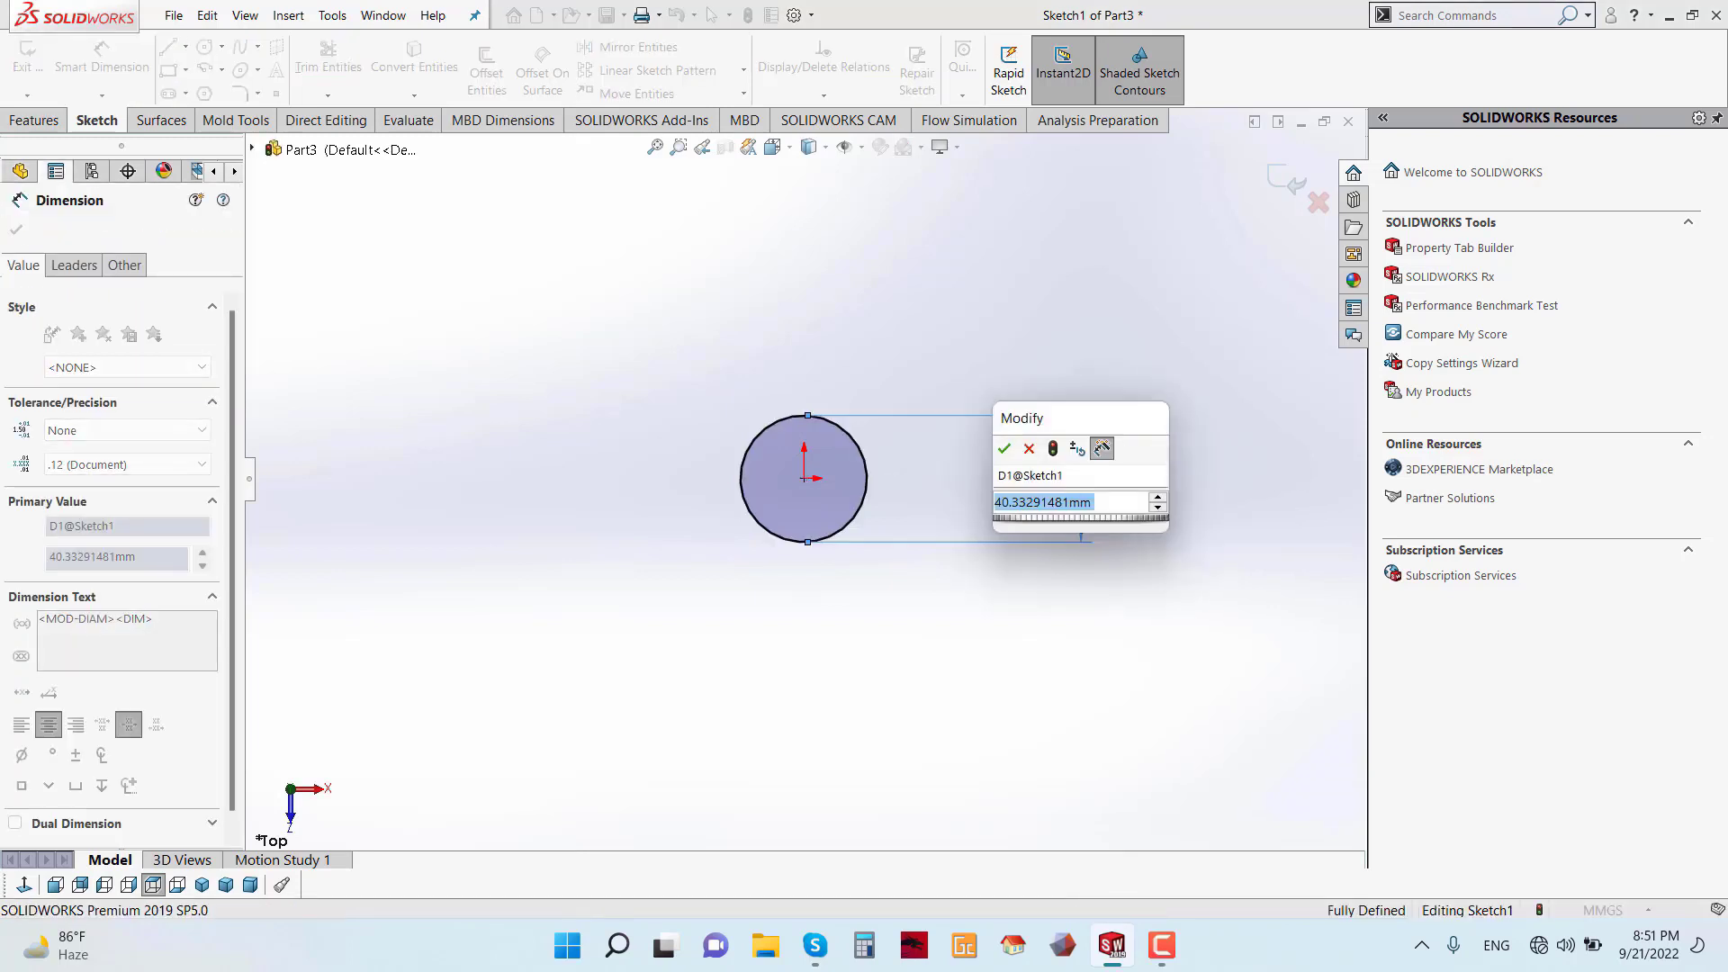
text(25)
click(1004, 448)
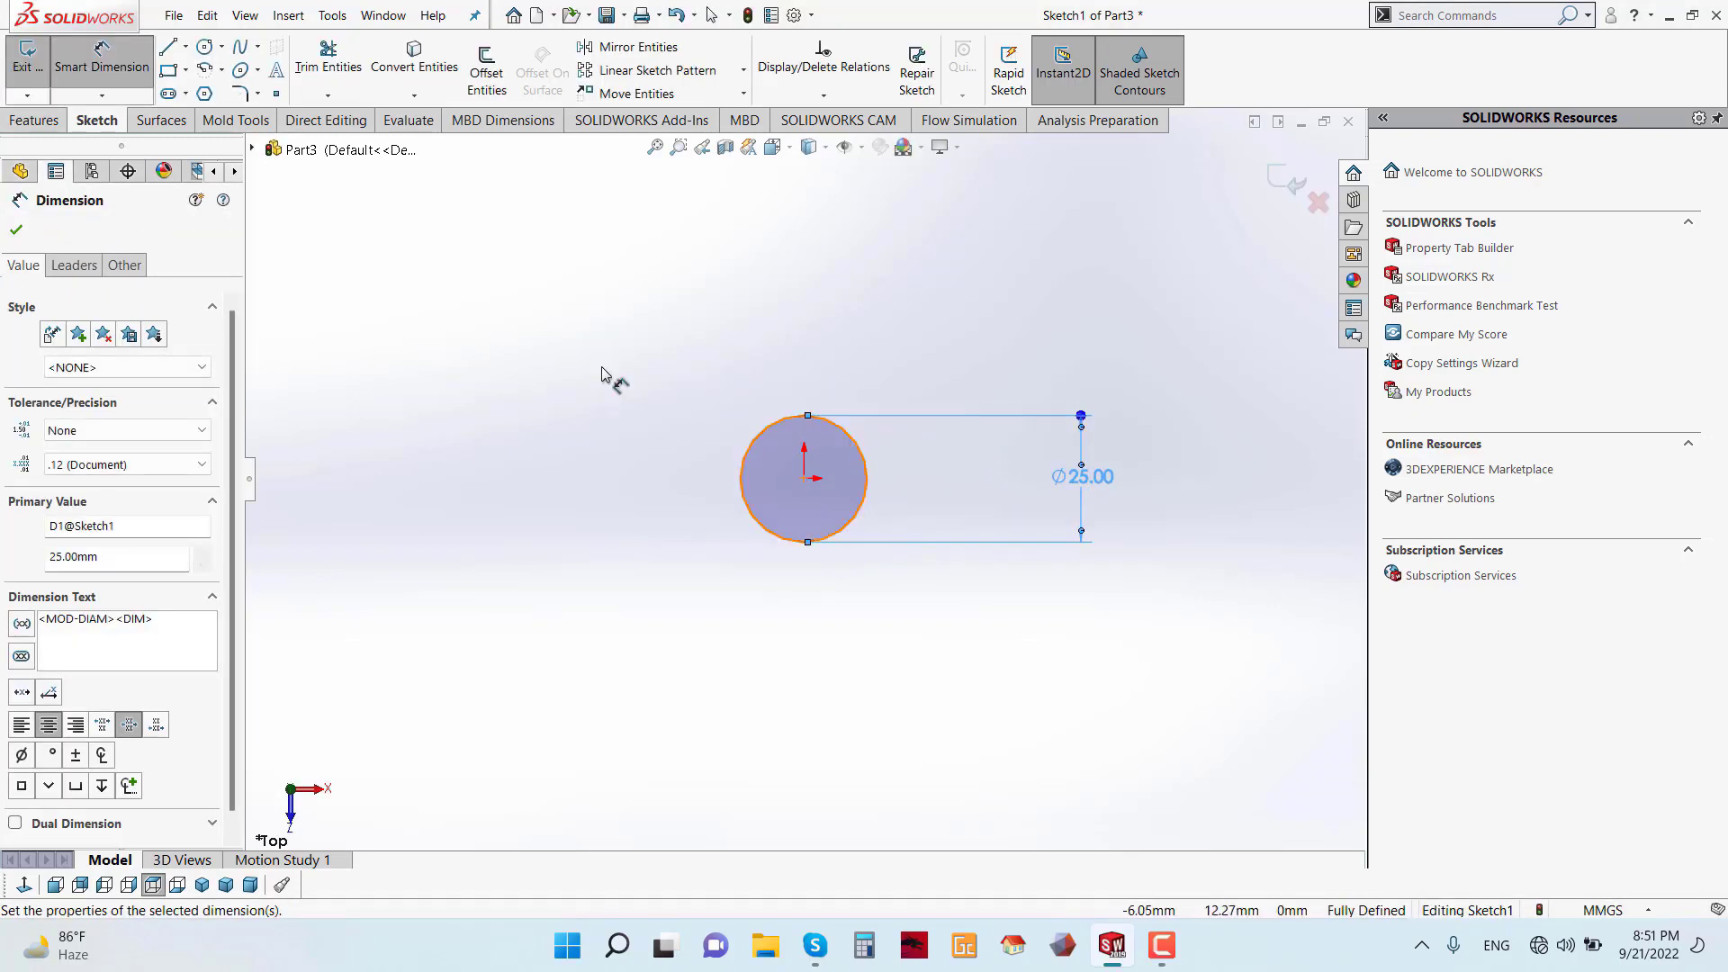
click(16, 231)
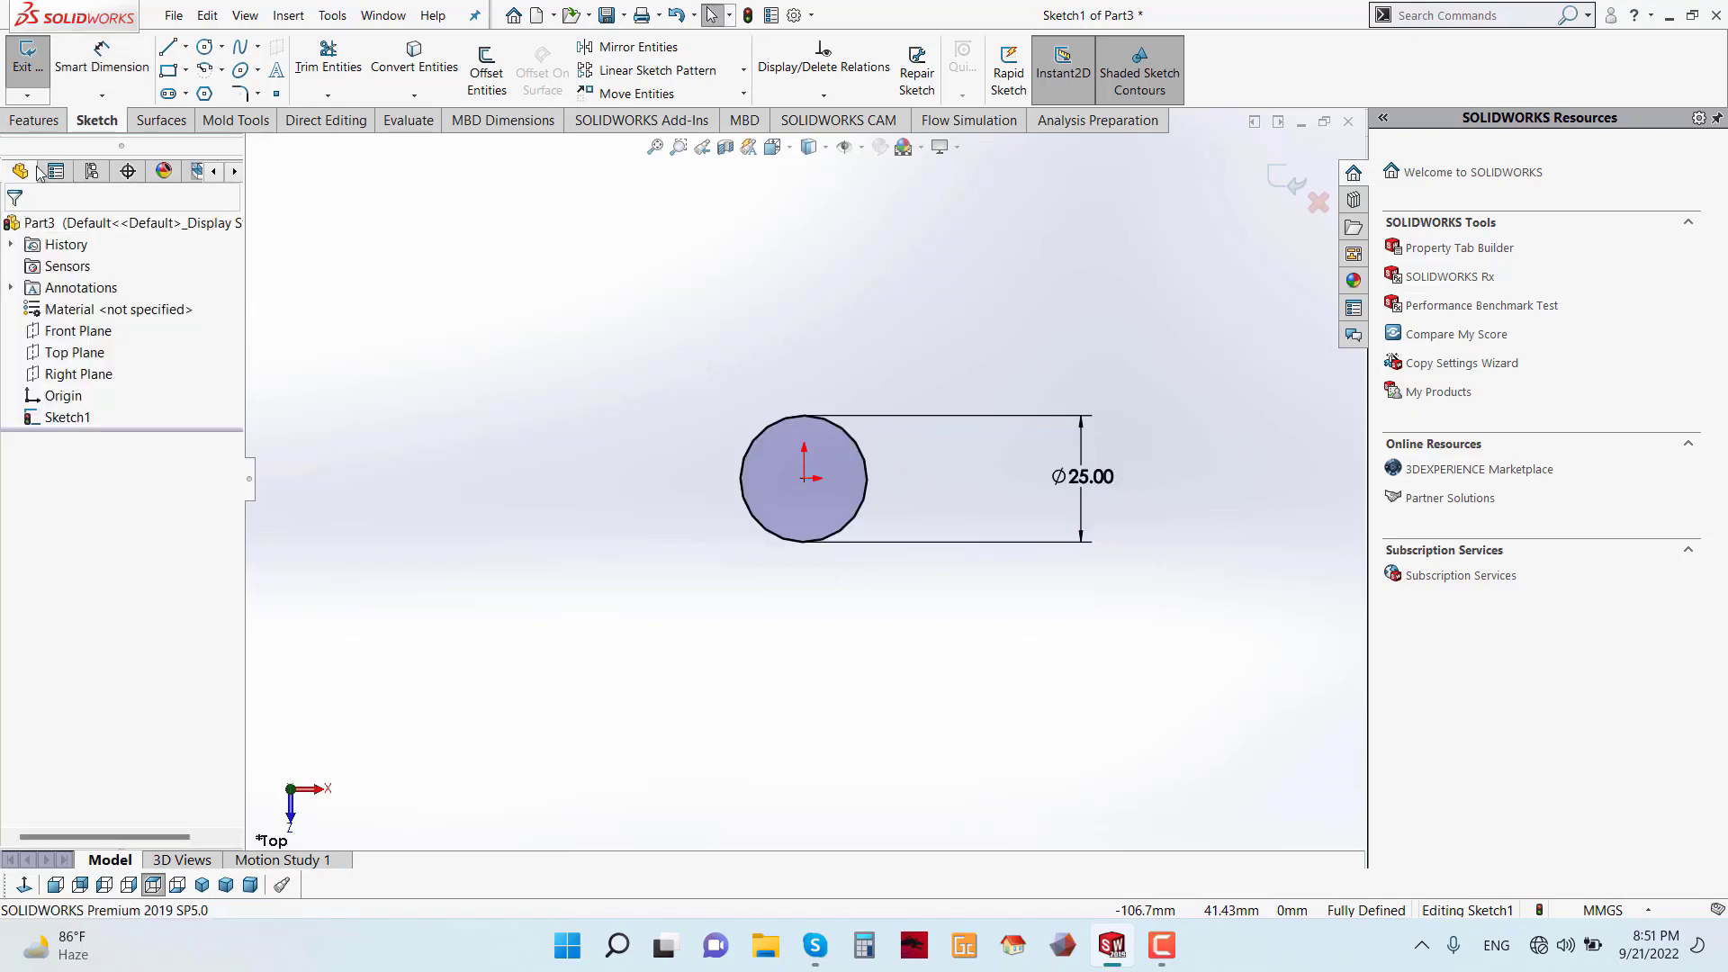
- Extrude the circle upward as a blind boss with a depth of 20 mm
click(40, 121)
click(38, 76)
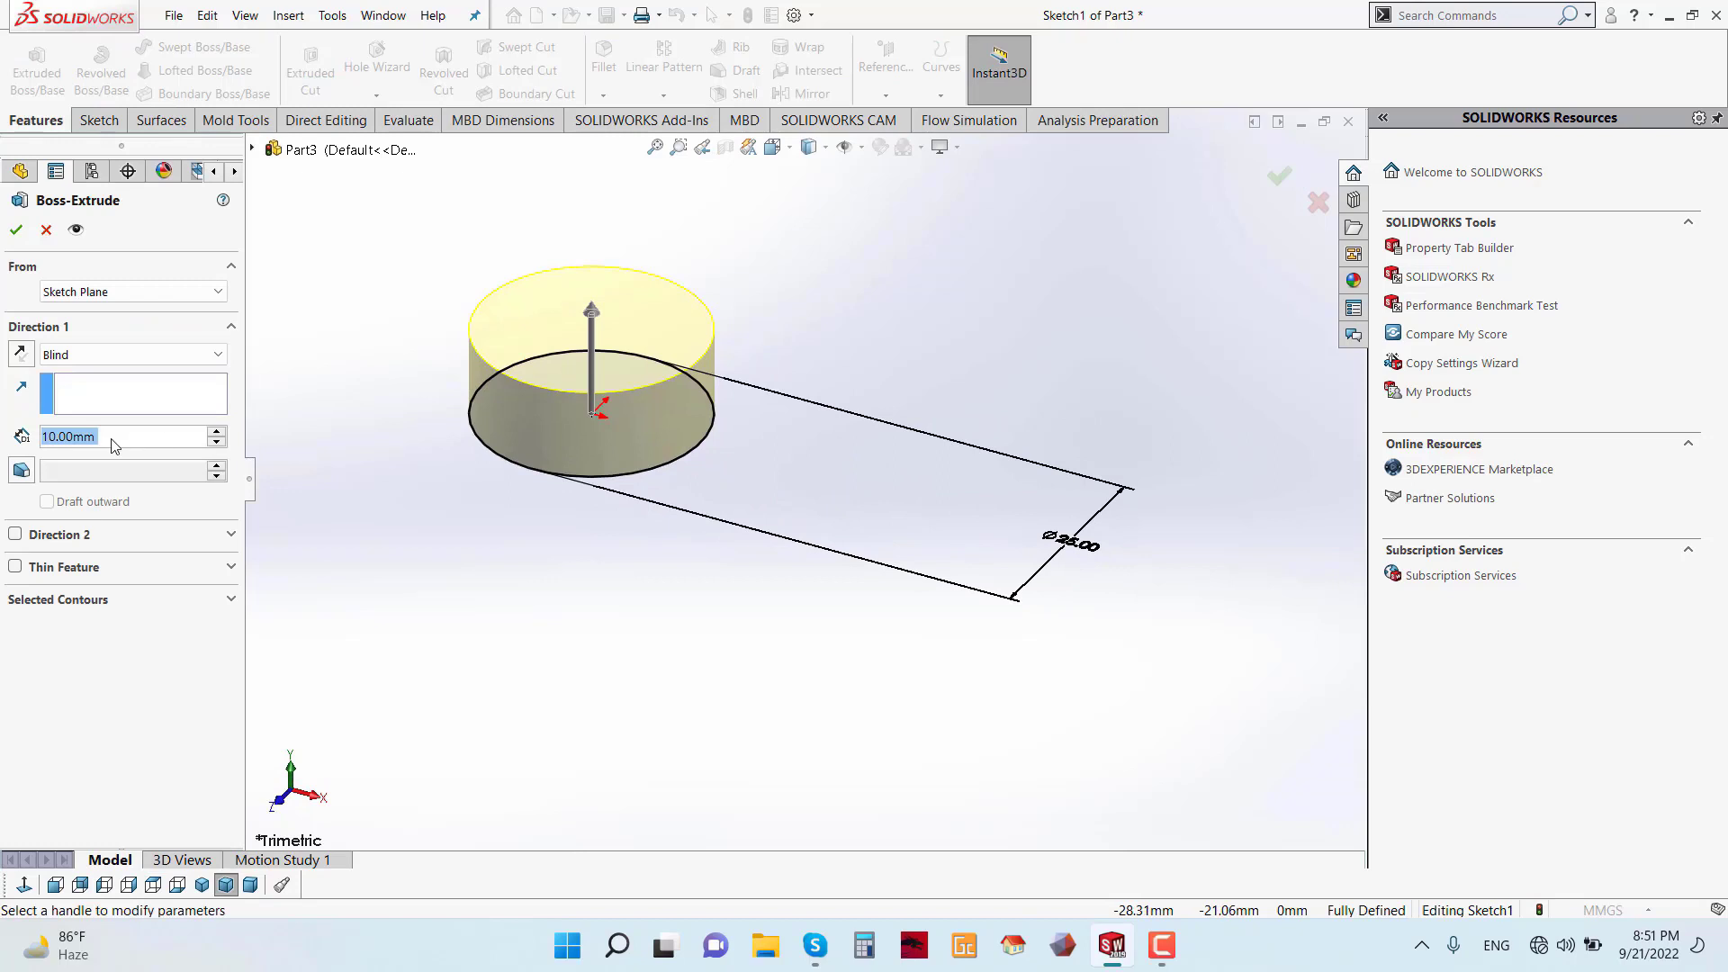
text(20)
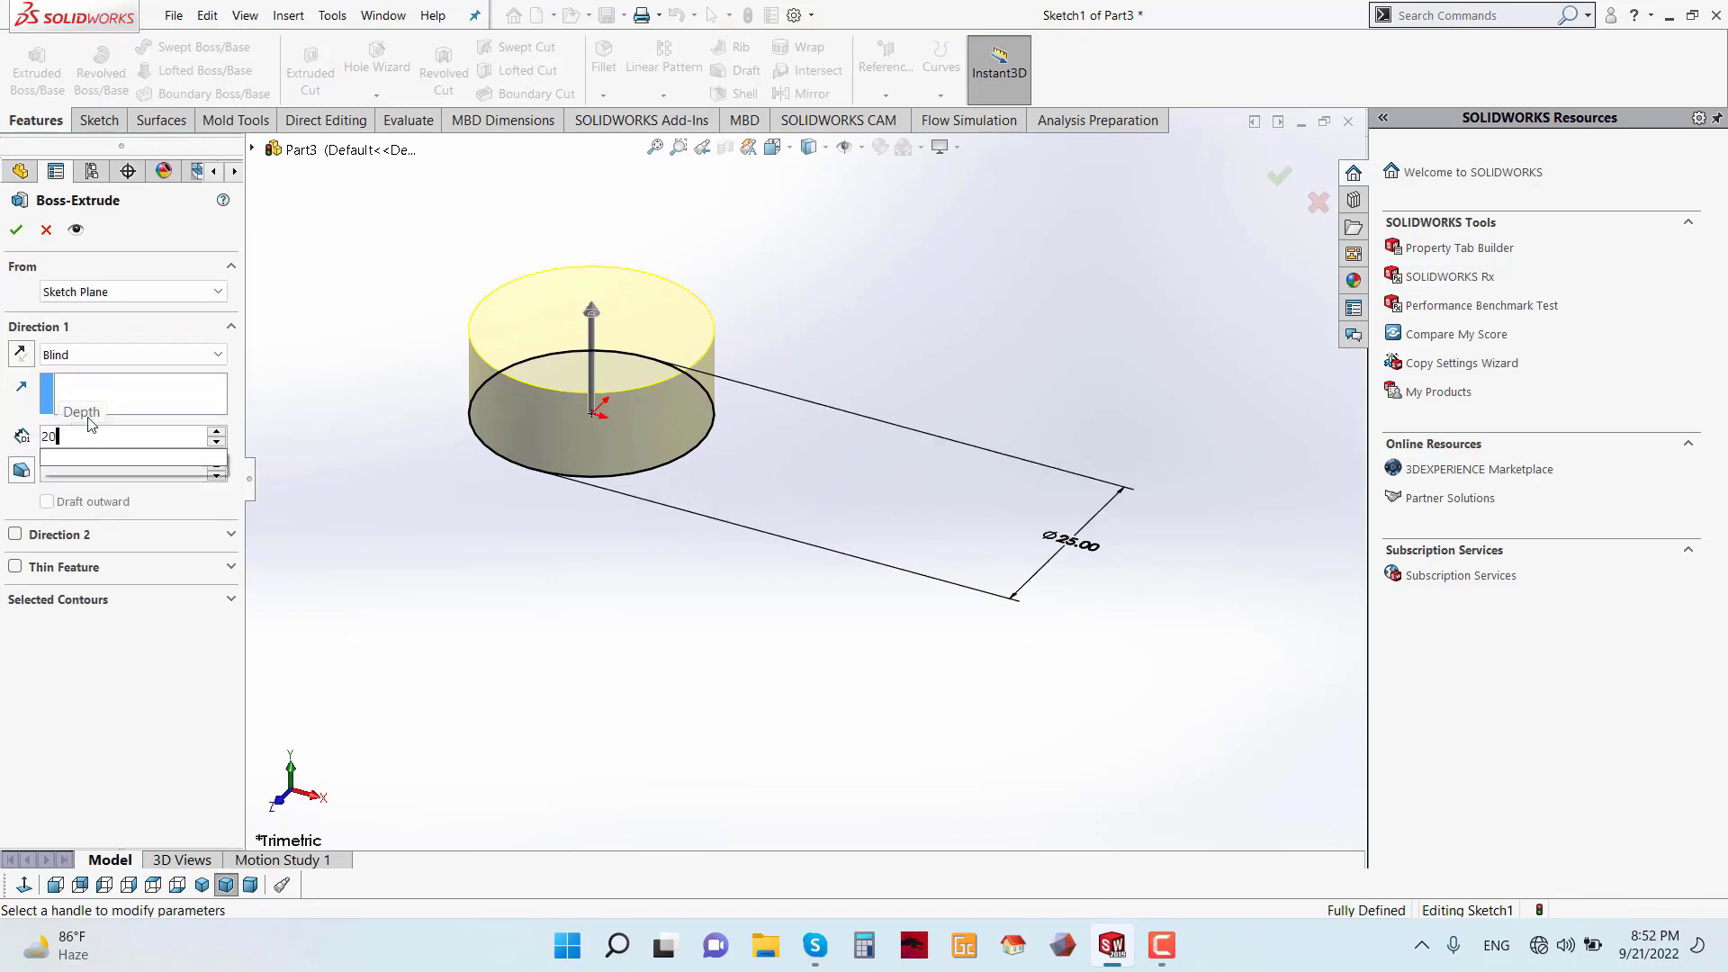
key(Return)
click(16, 231)
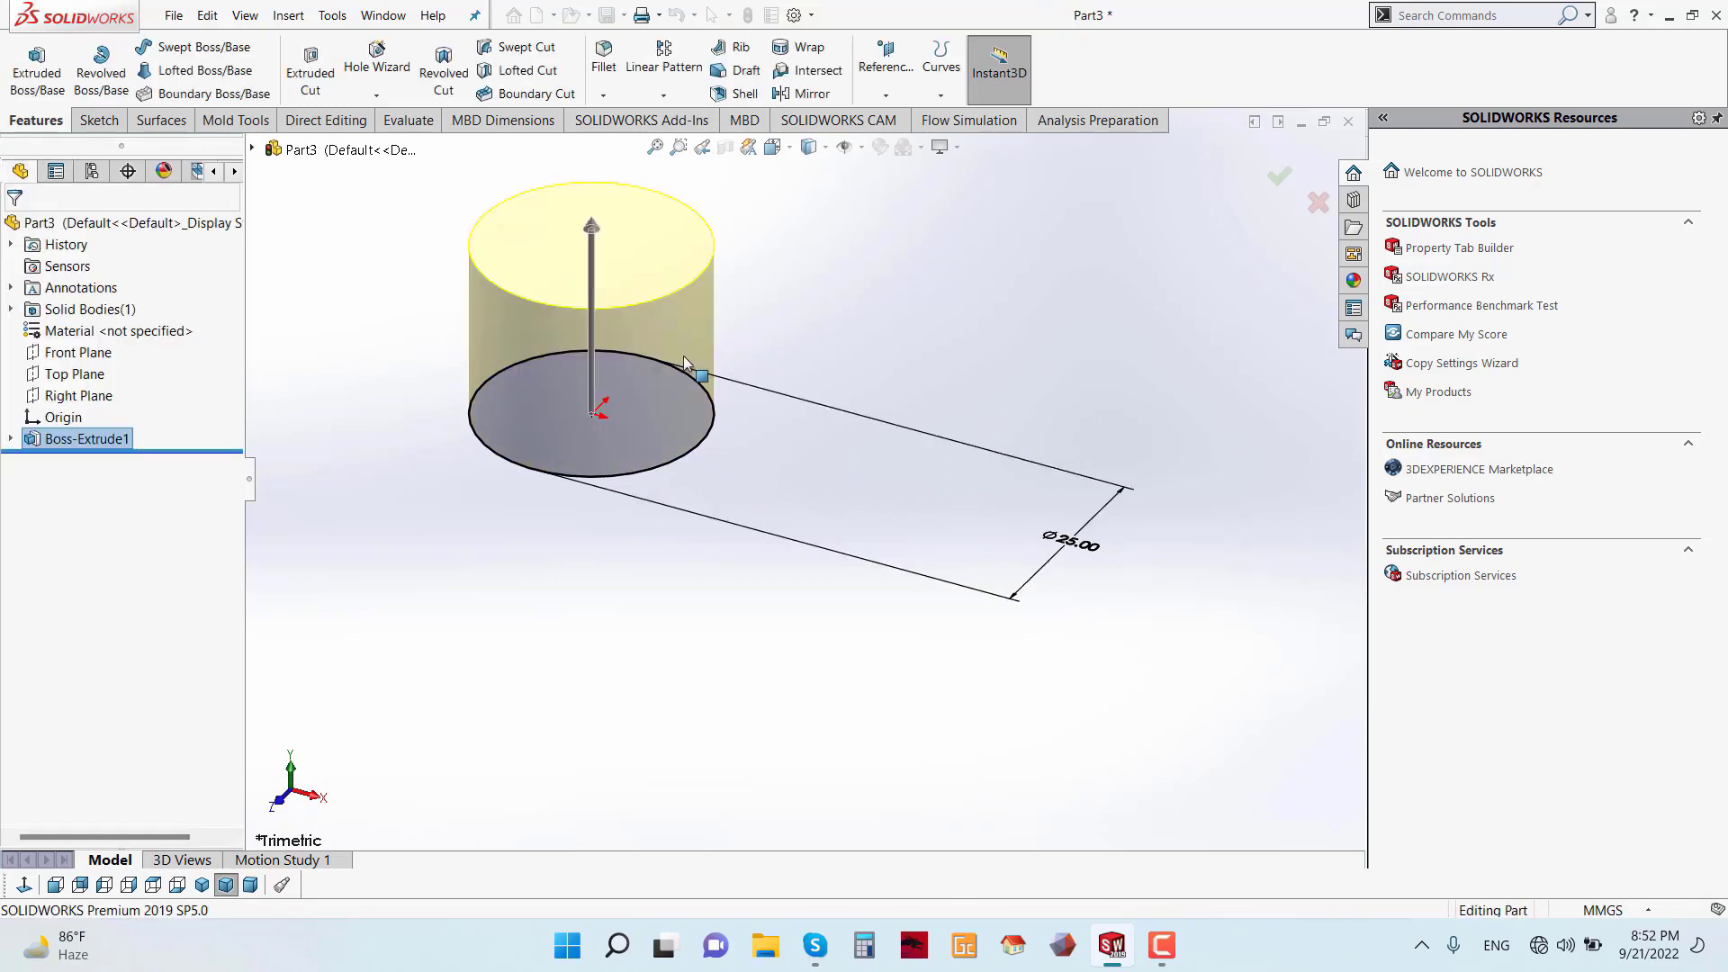
- On the Right Plane, sketch a circle about 3.7 mm in diameter centred on the cylinder's lower corner on the positive Z side
scroll(686, 386, up, 2)
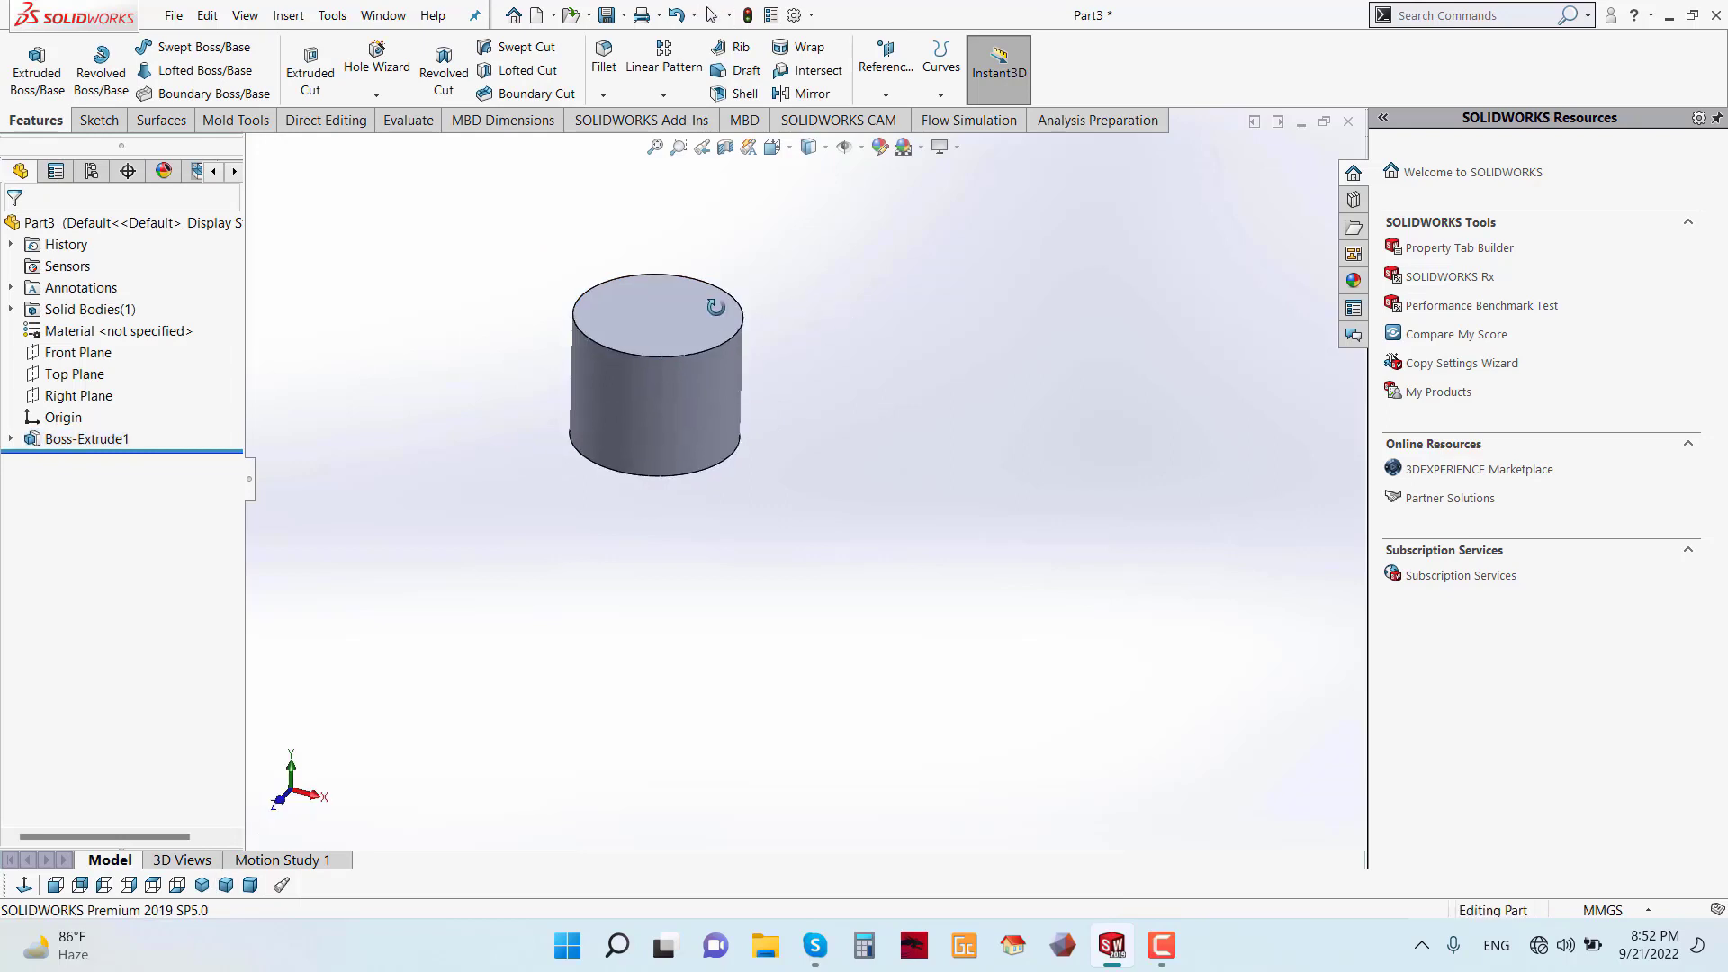
click(85, 396)
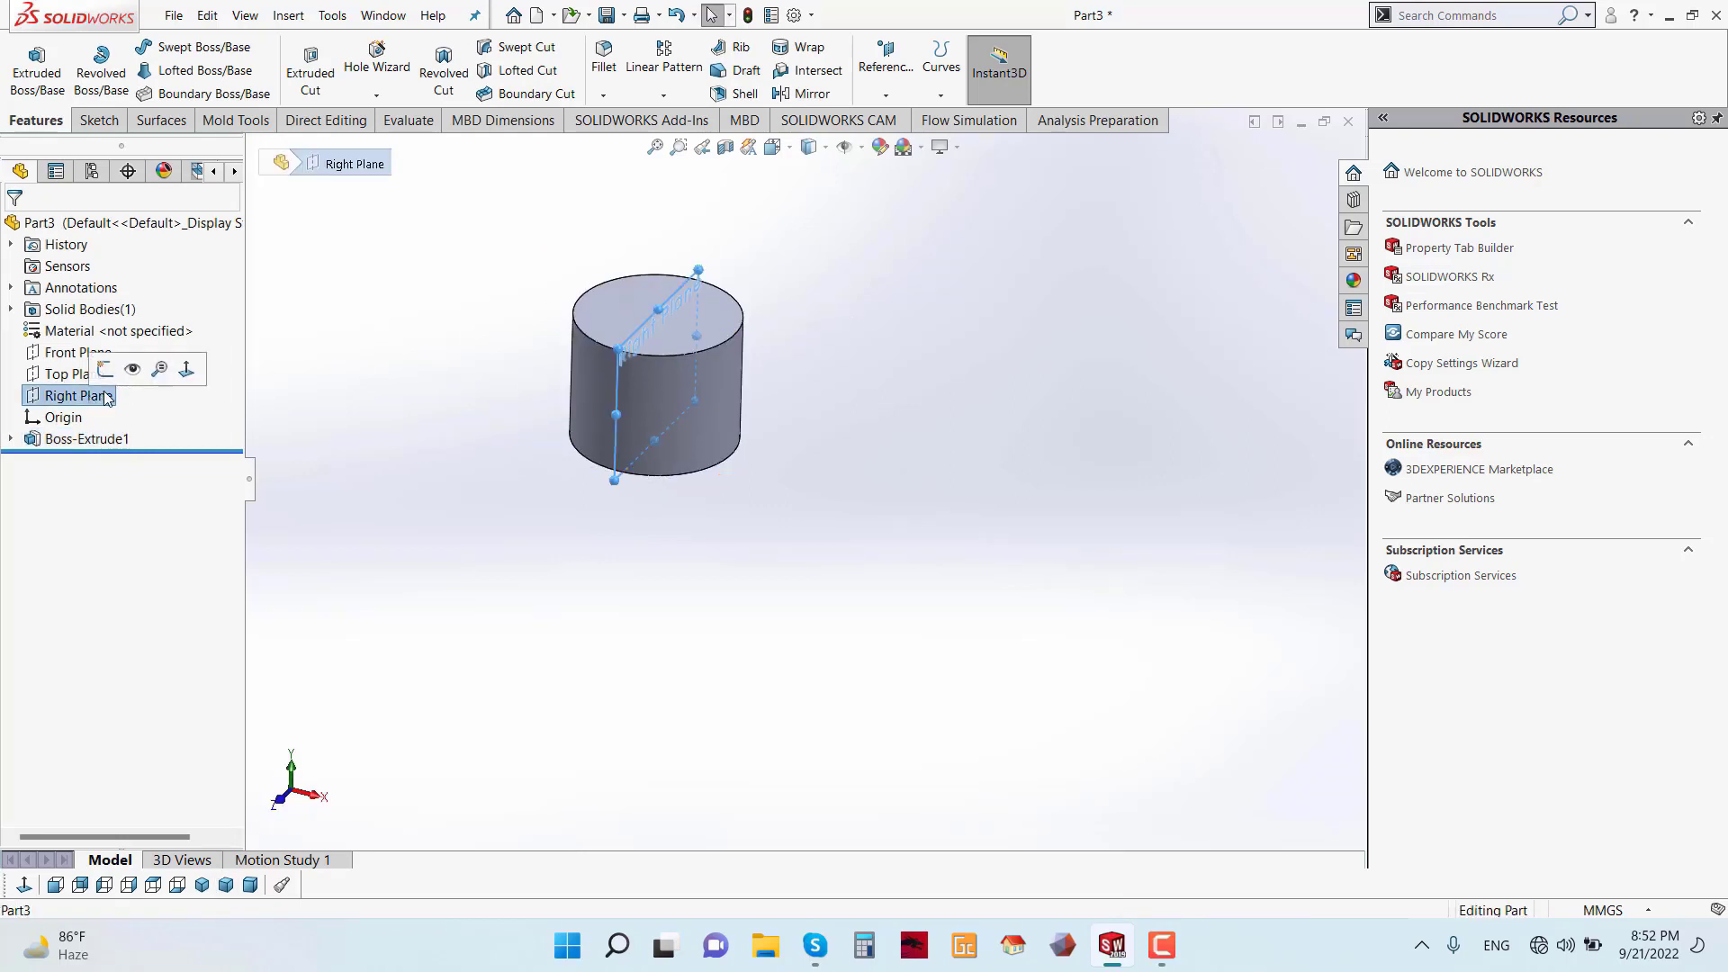
click(105, 369)
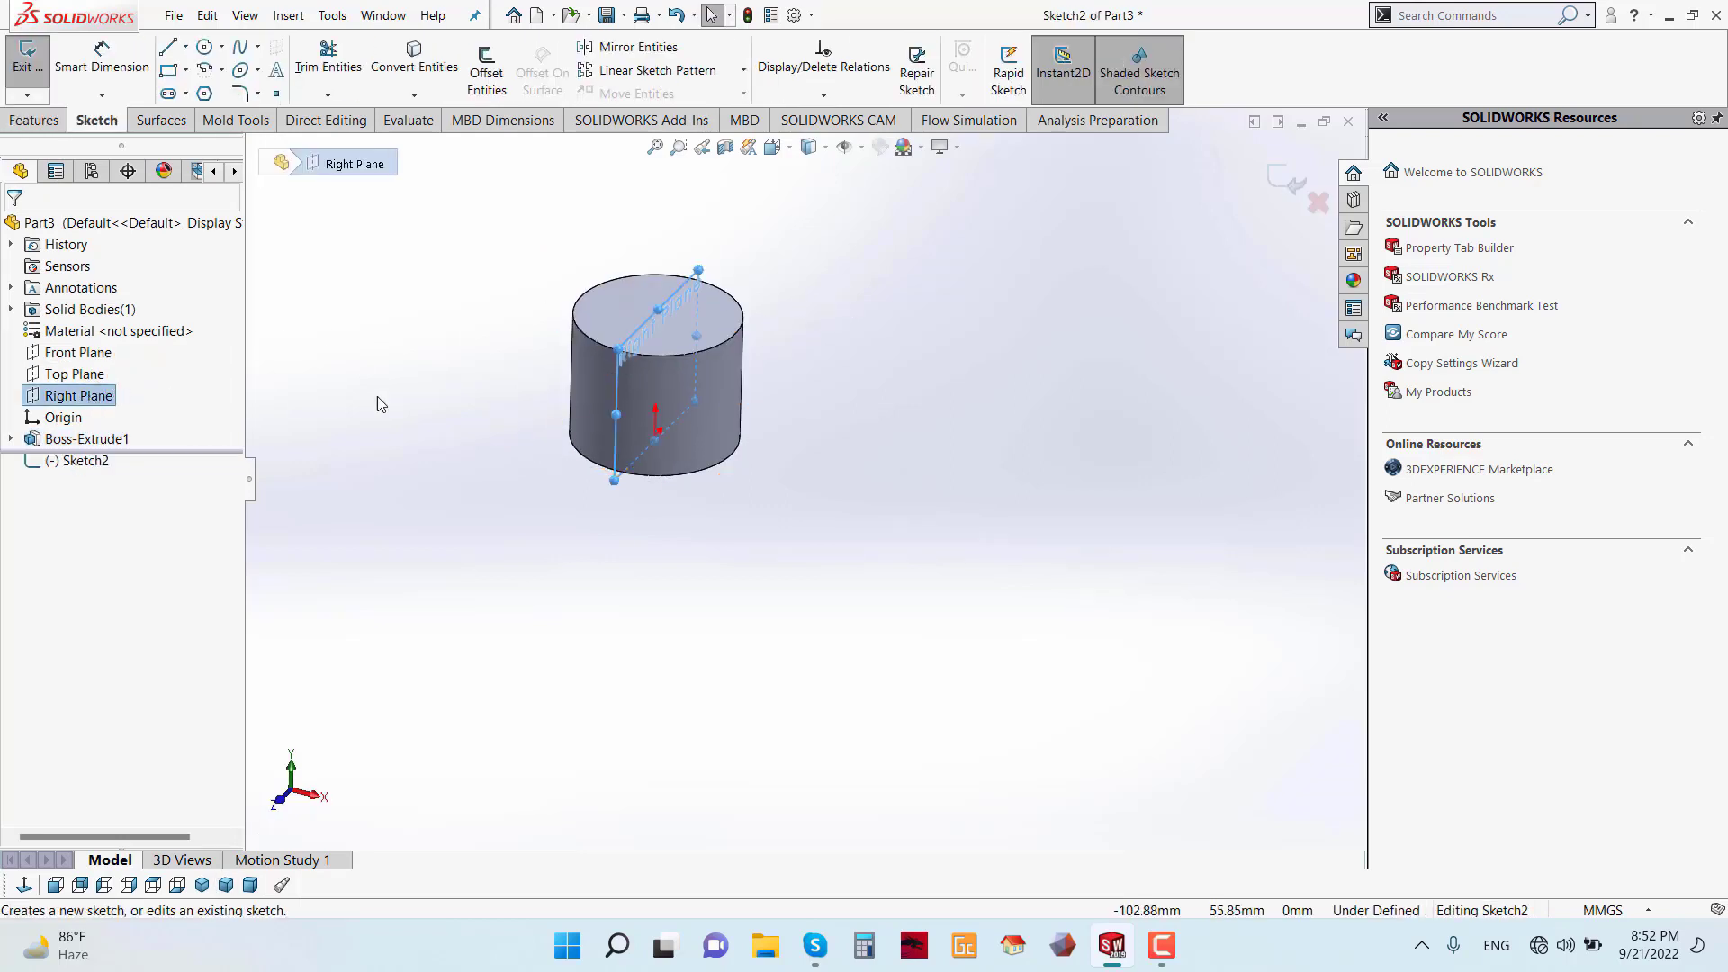
click(24, 884)
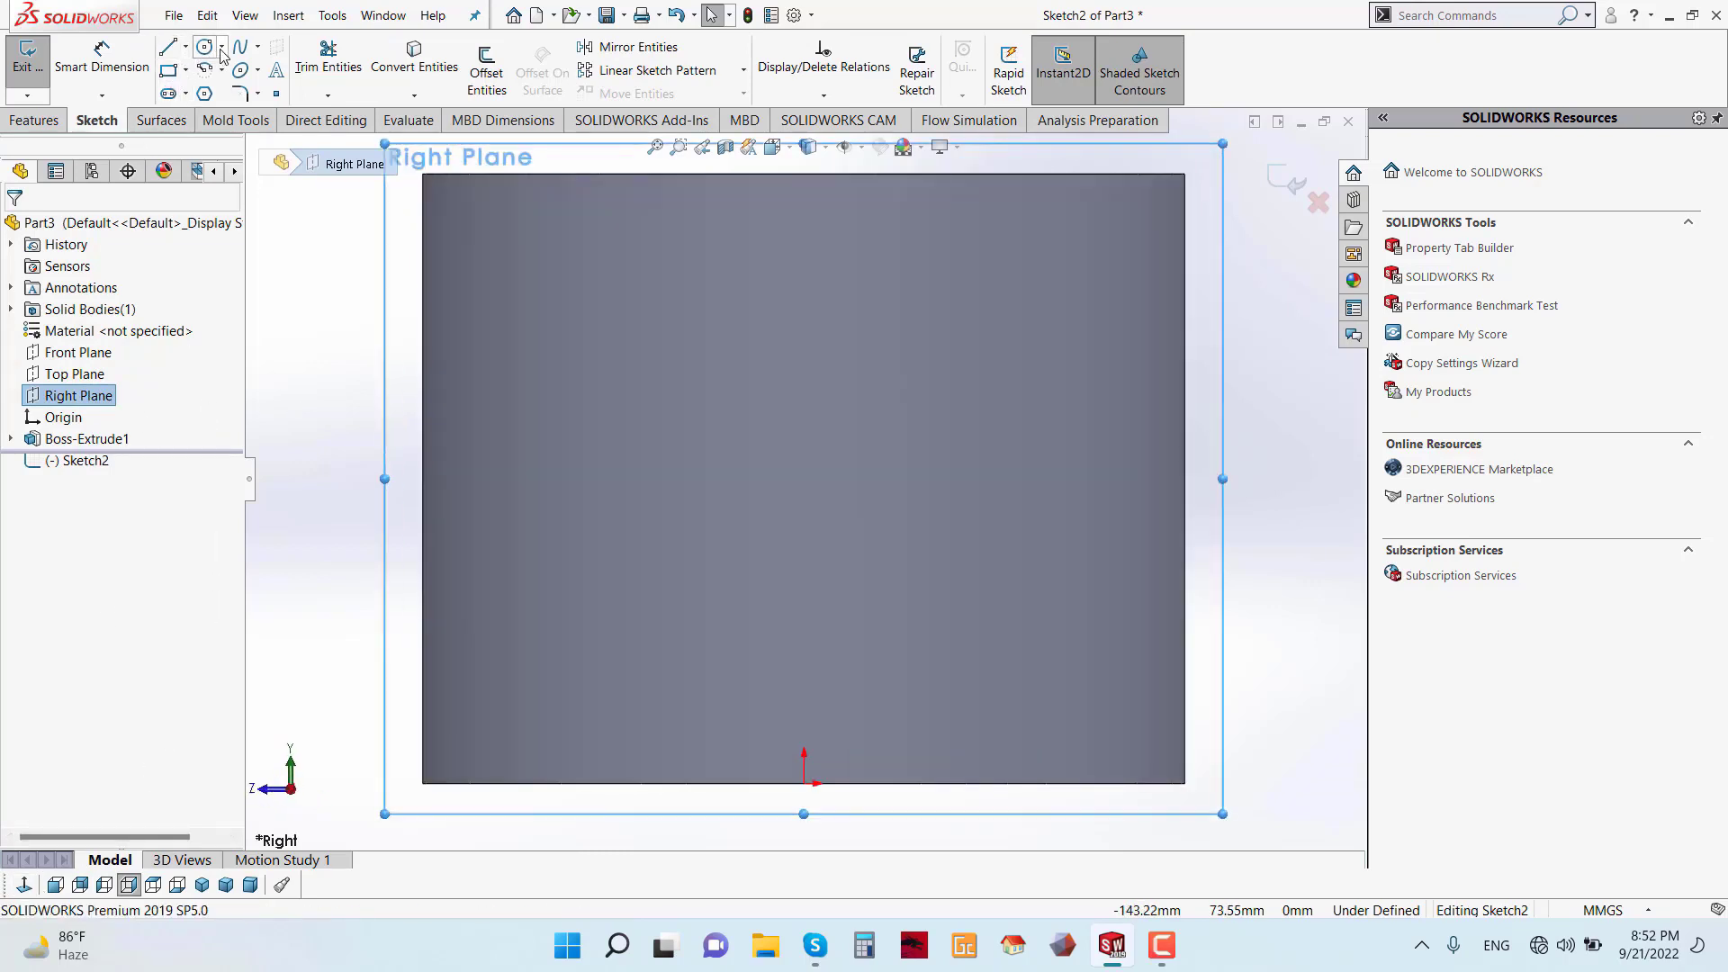
key(z)
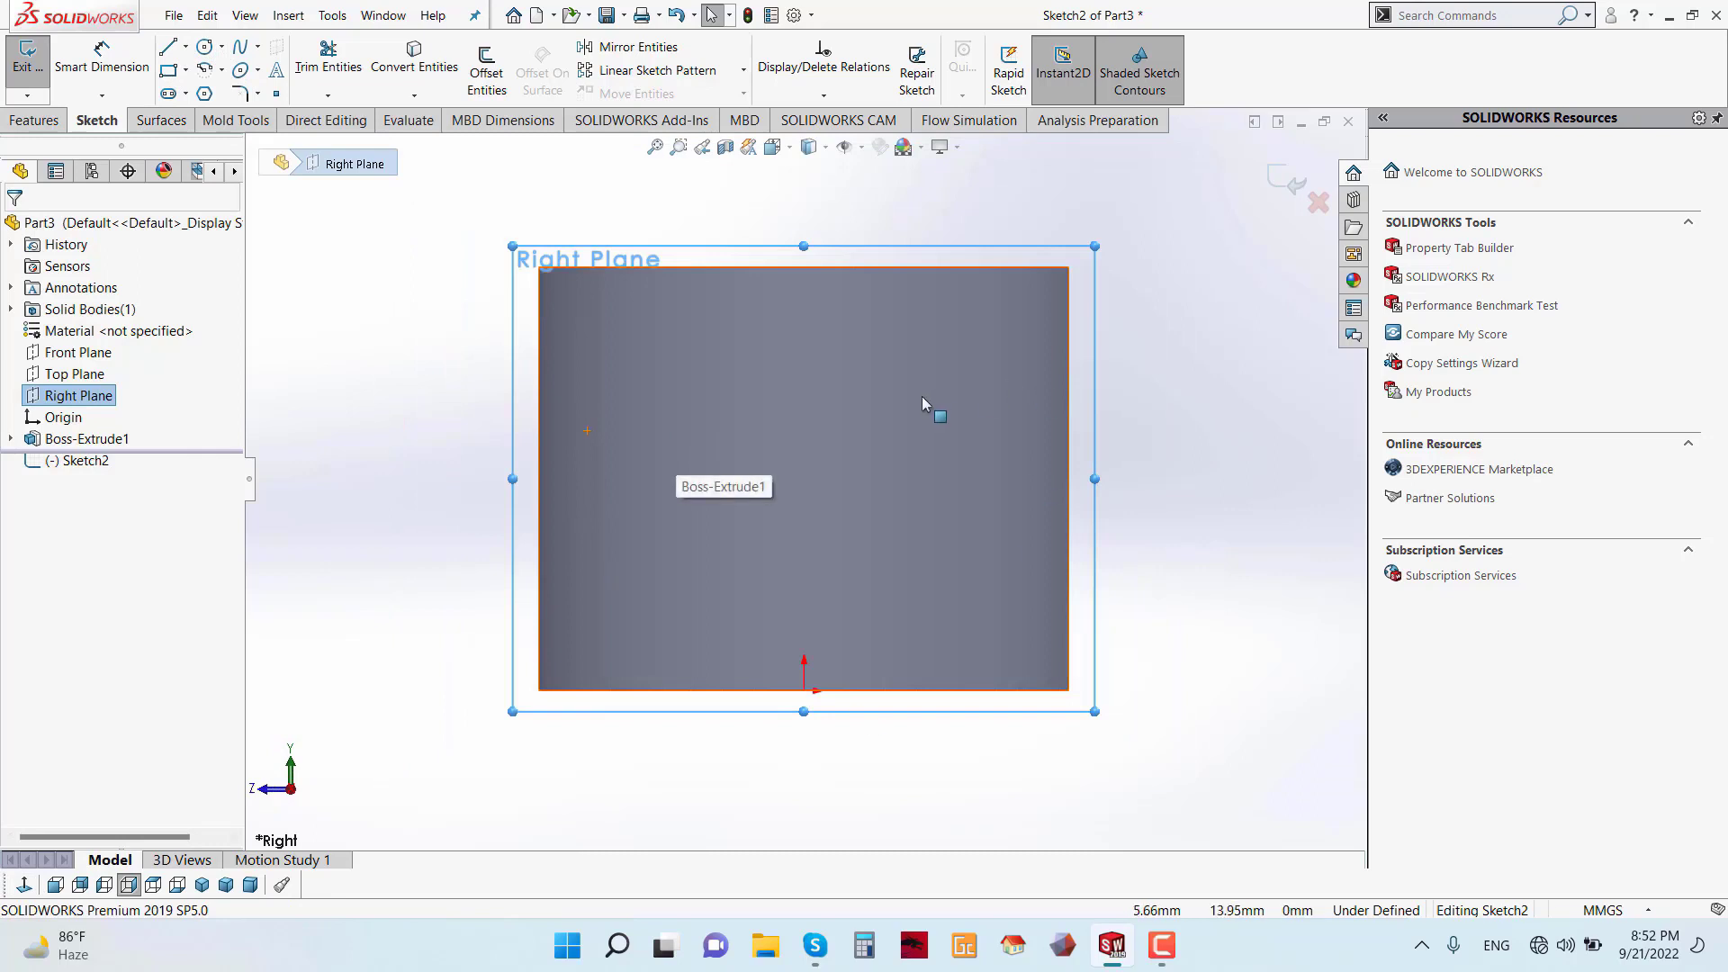
click(222, 46)
click(236, 71)
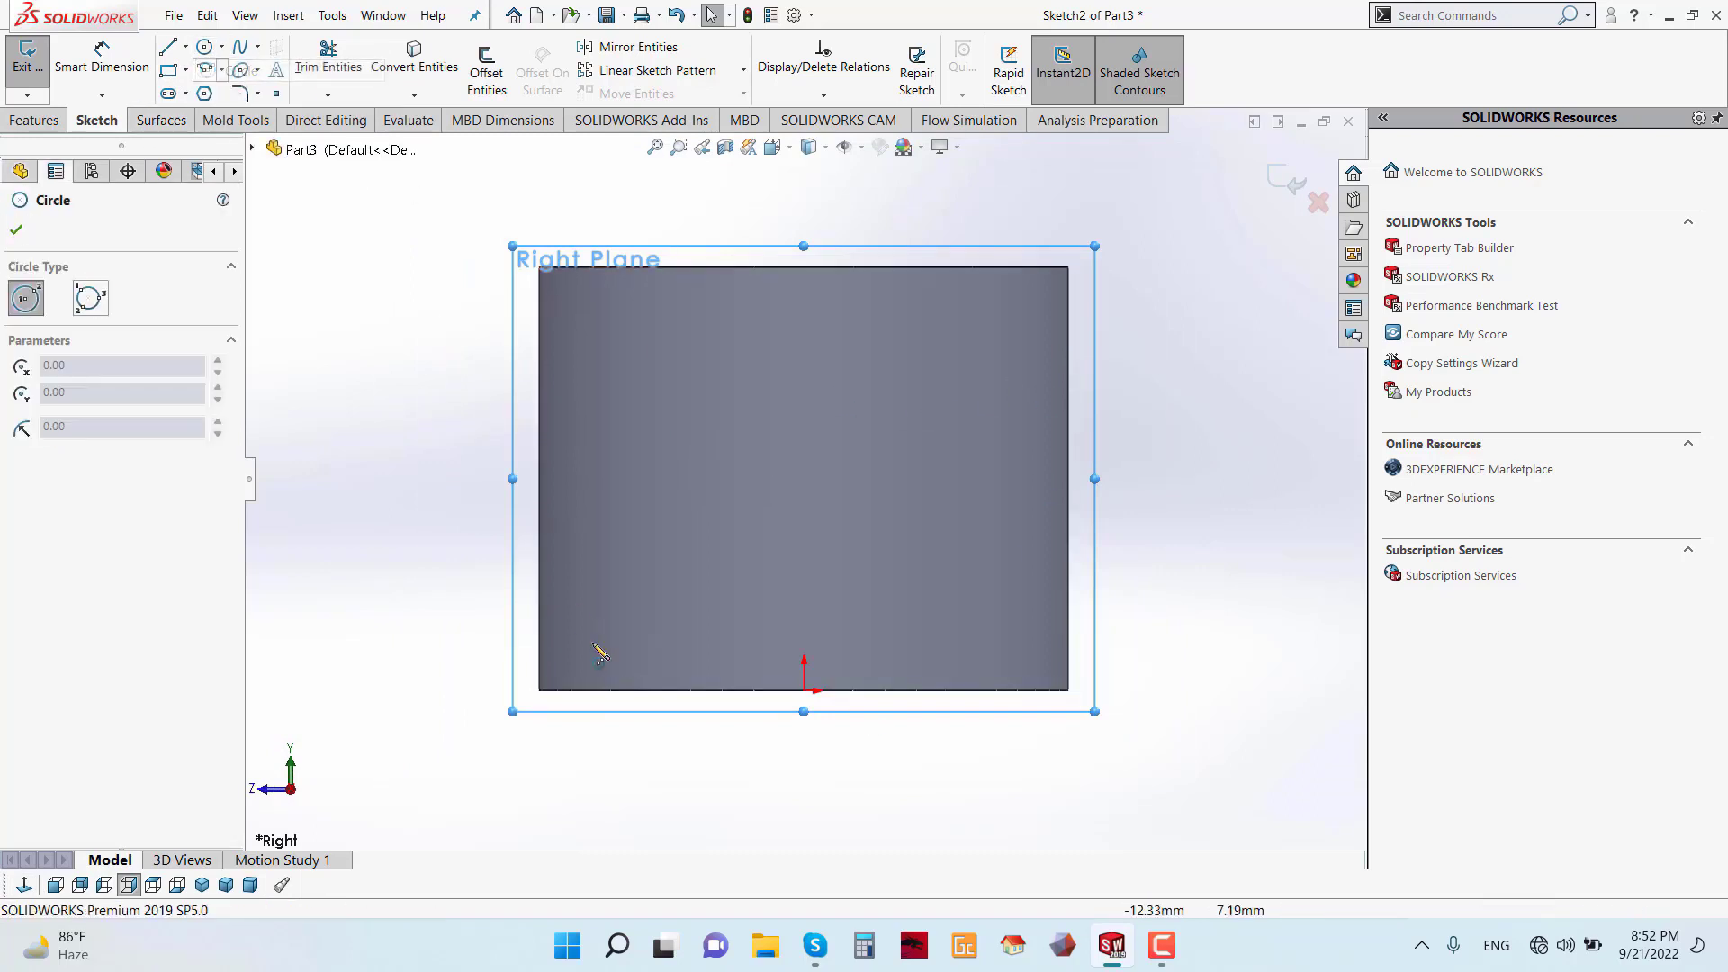
click(539, 691)
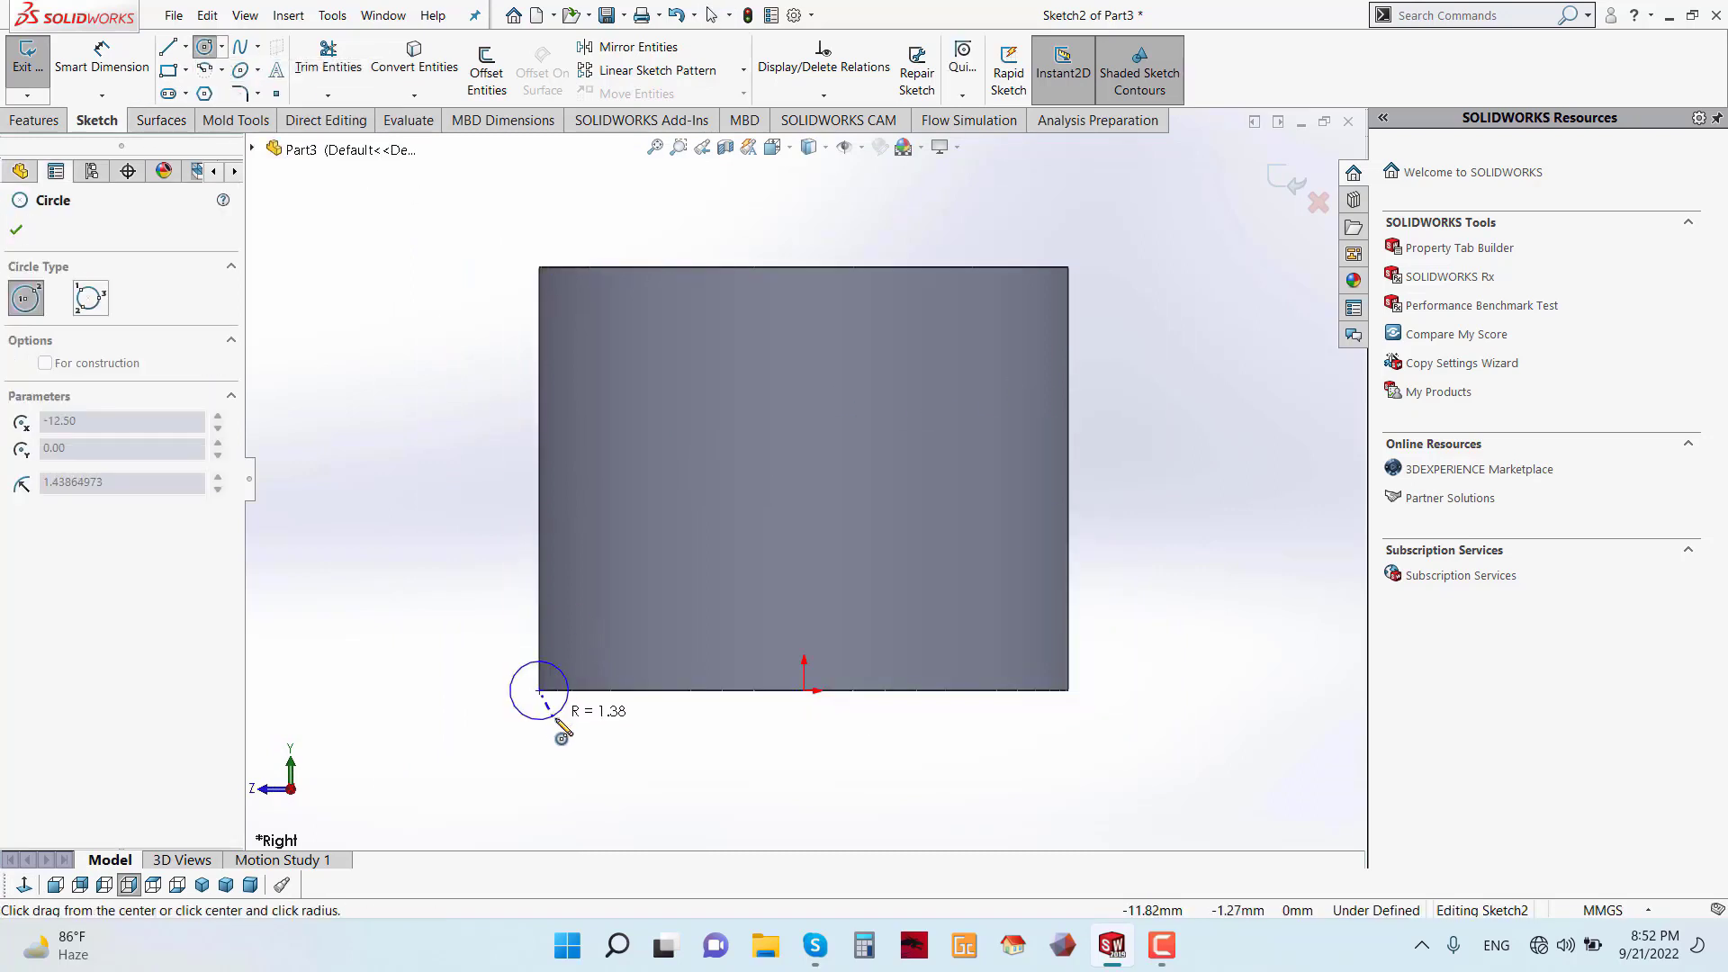
click(559, 725)
- Set the small corner circle's diameter to 3 mm and exit the sketch
click(93, 72)
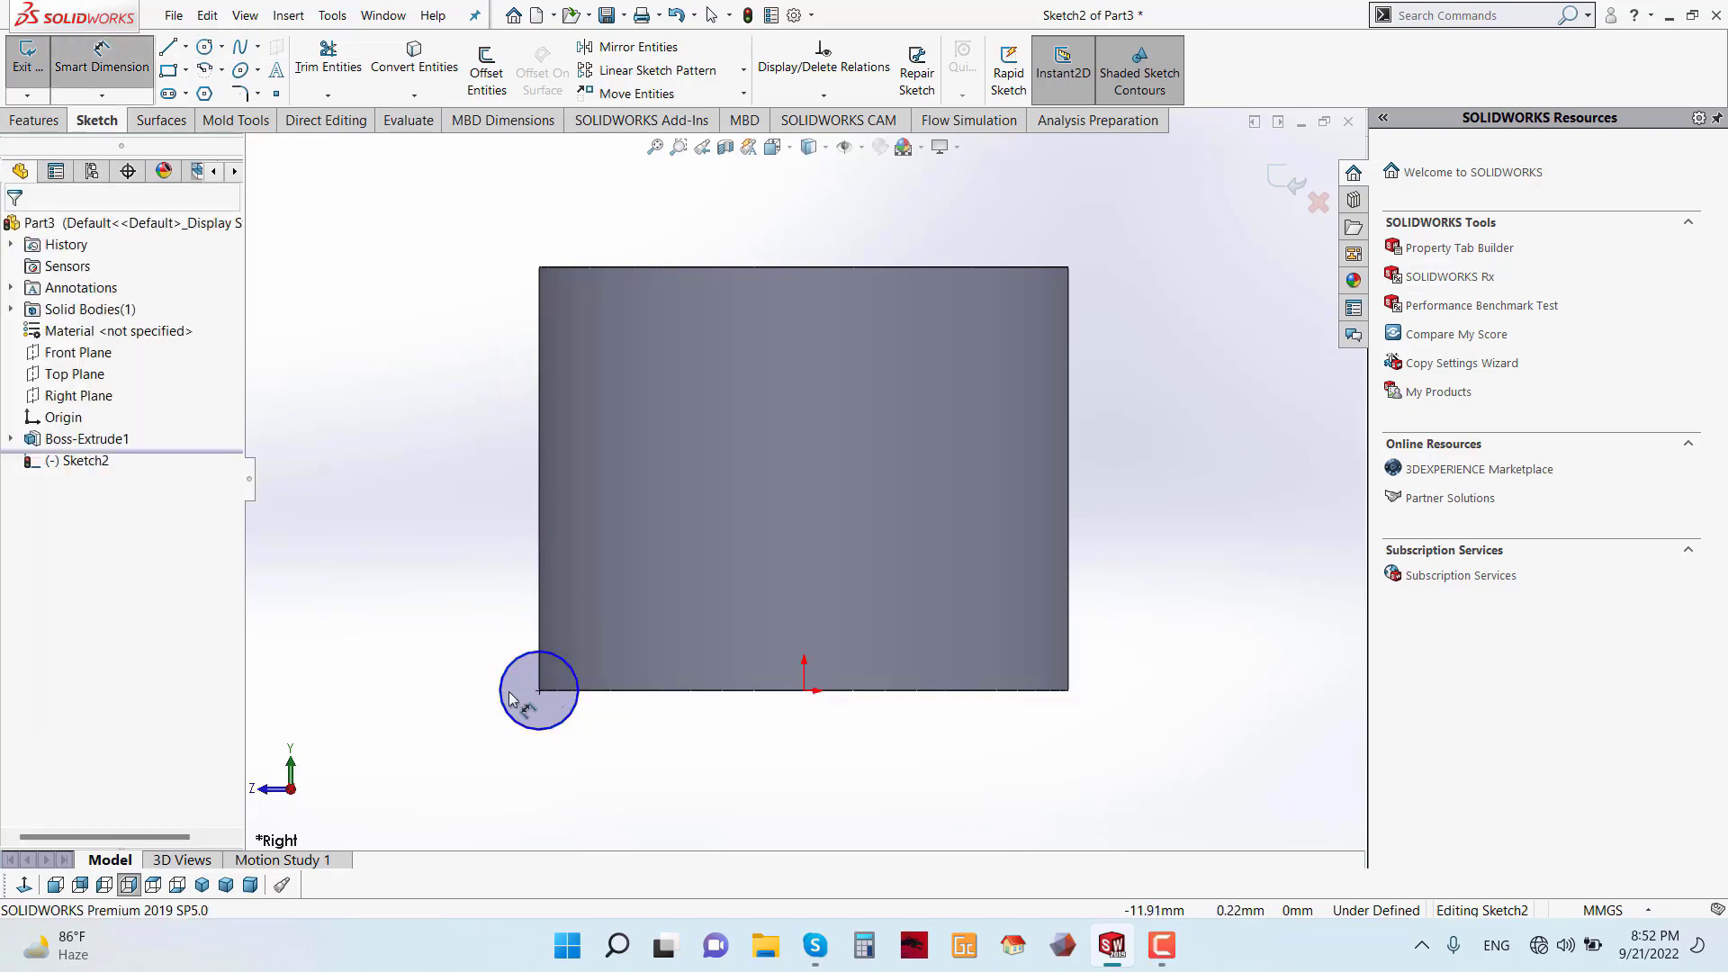
click(507, 711)
click(402, 706)
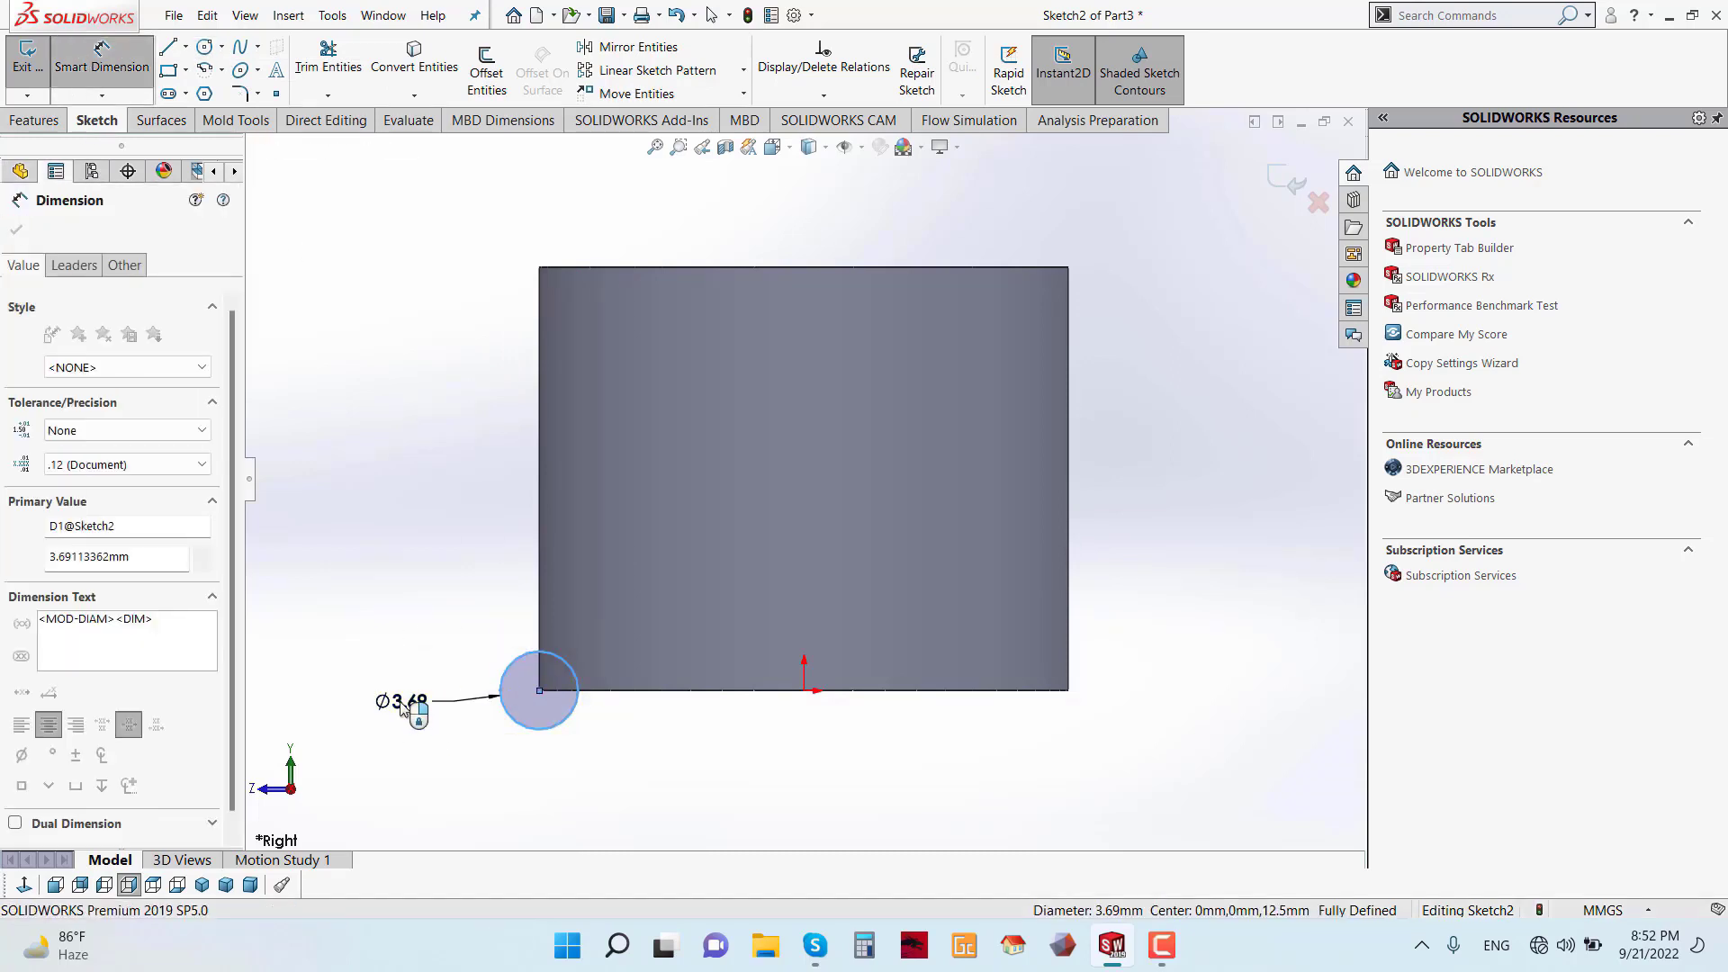
text(3)
click(322, 677)
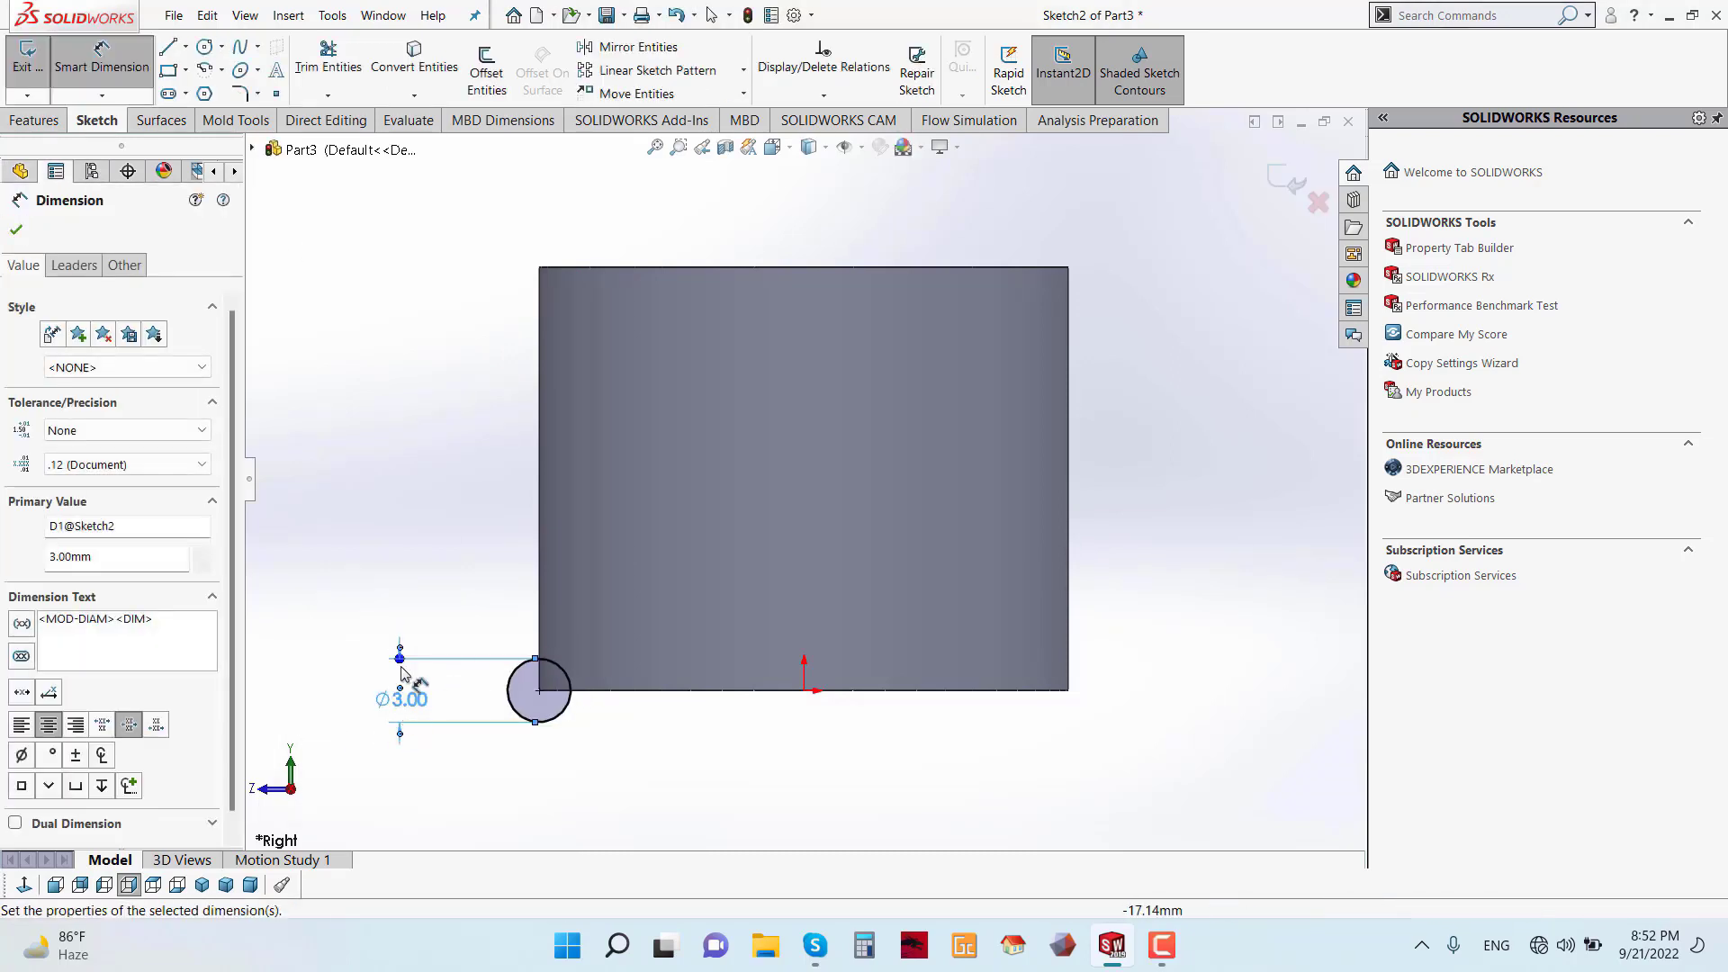
click(1273, 180)
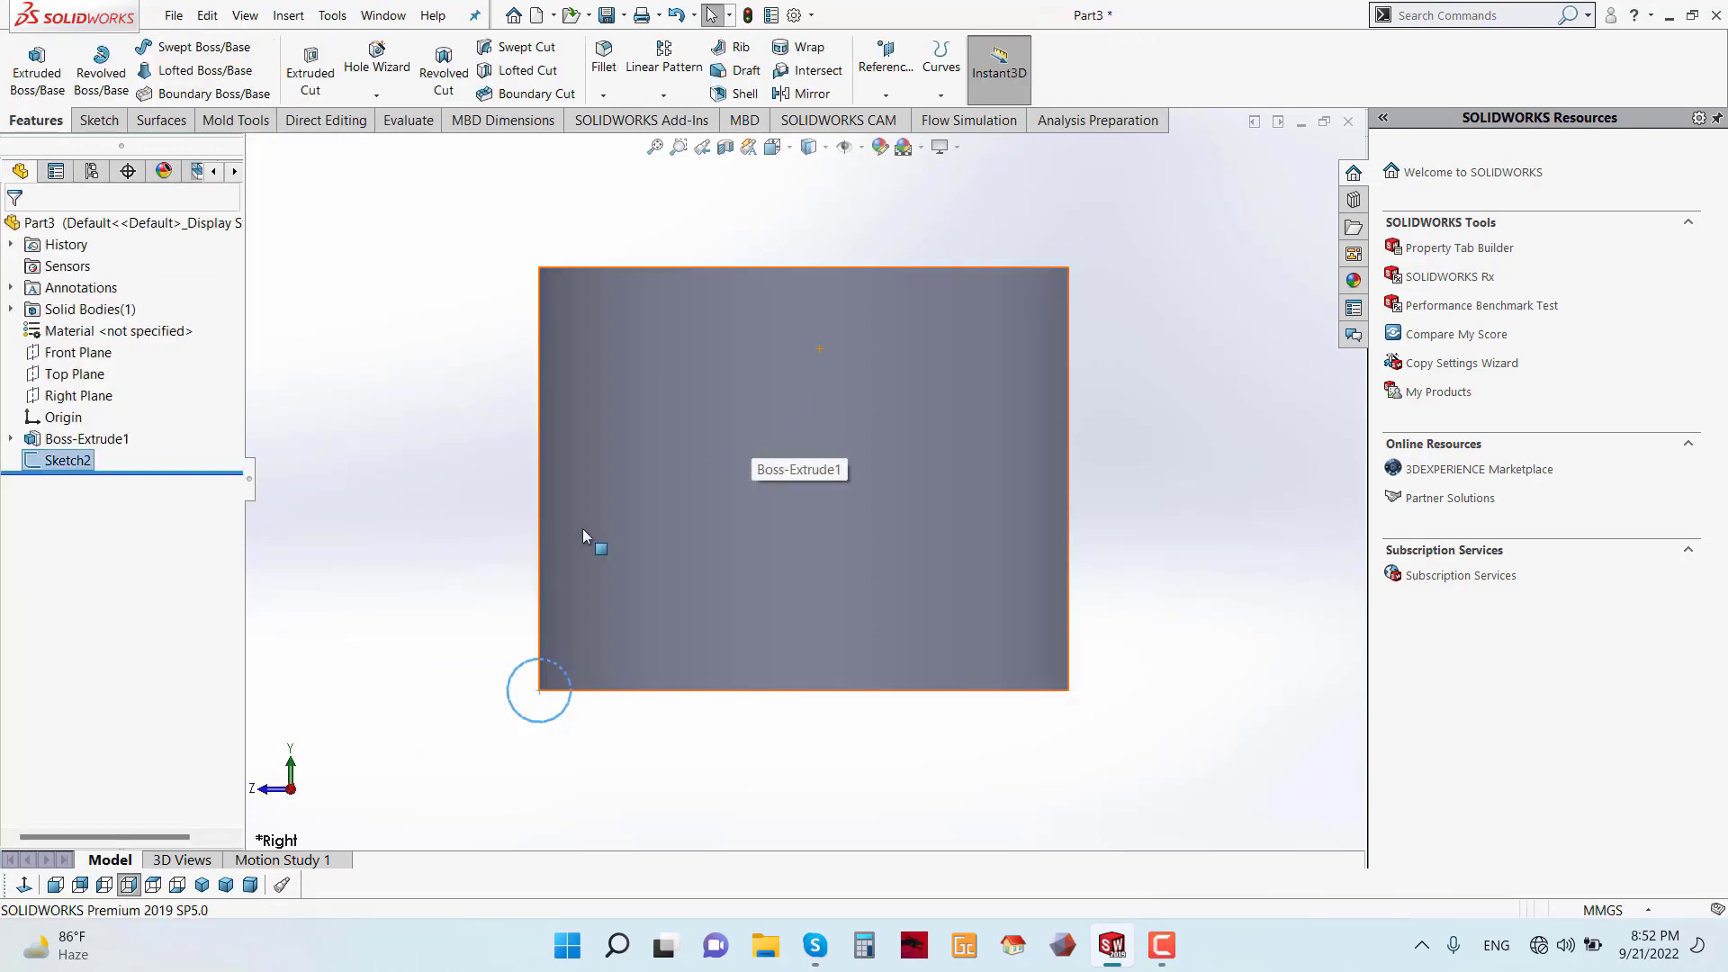
- Start a sketch on the Top Plane and convert the cylinder's circular bottom edge into a sketch circle
click(85, 378)
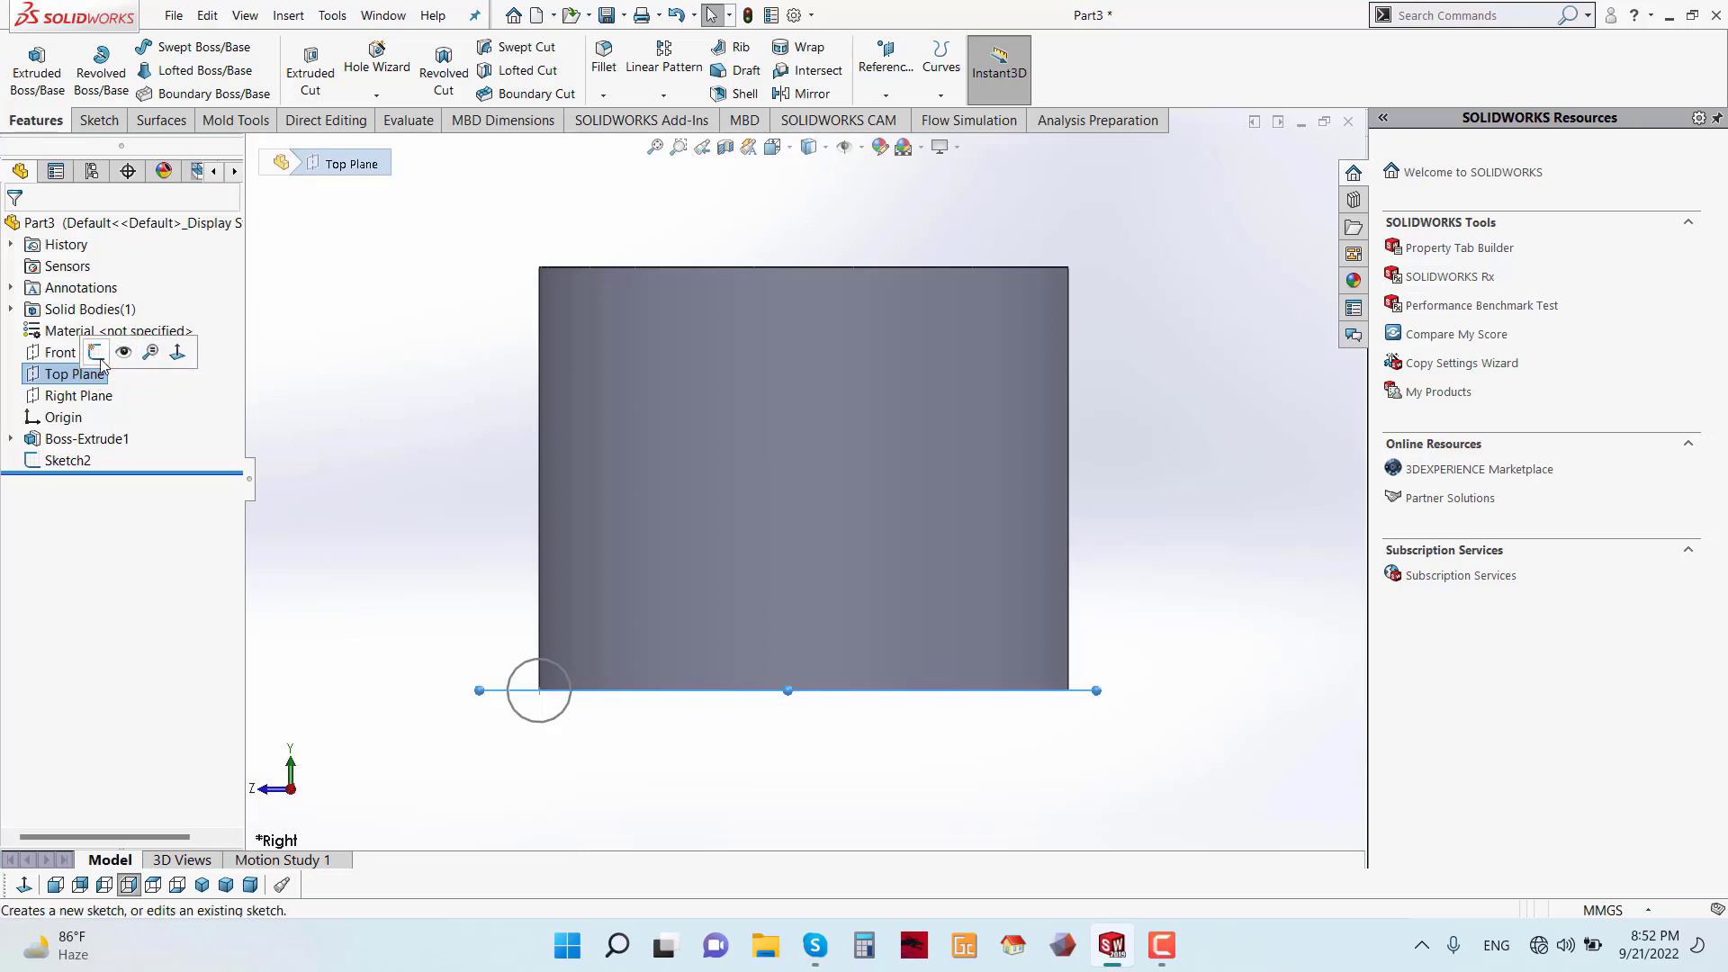
click(97, 353)
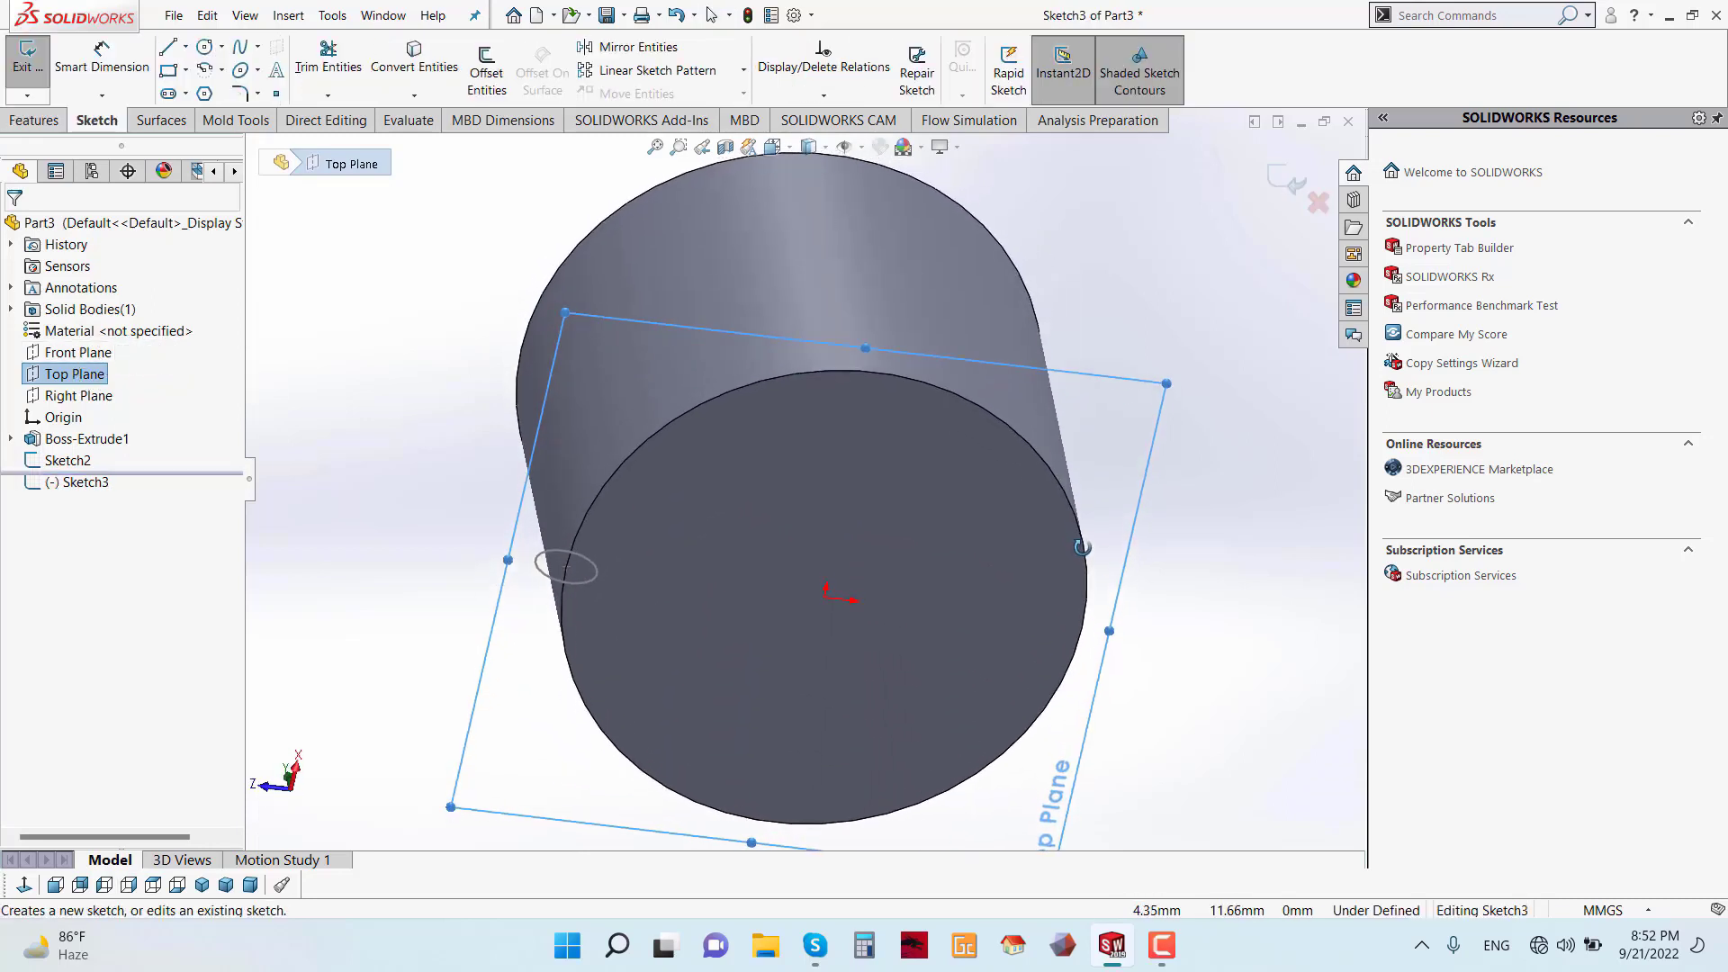
click(738, 393)
click(716, 405)
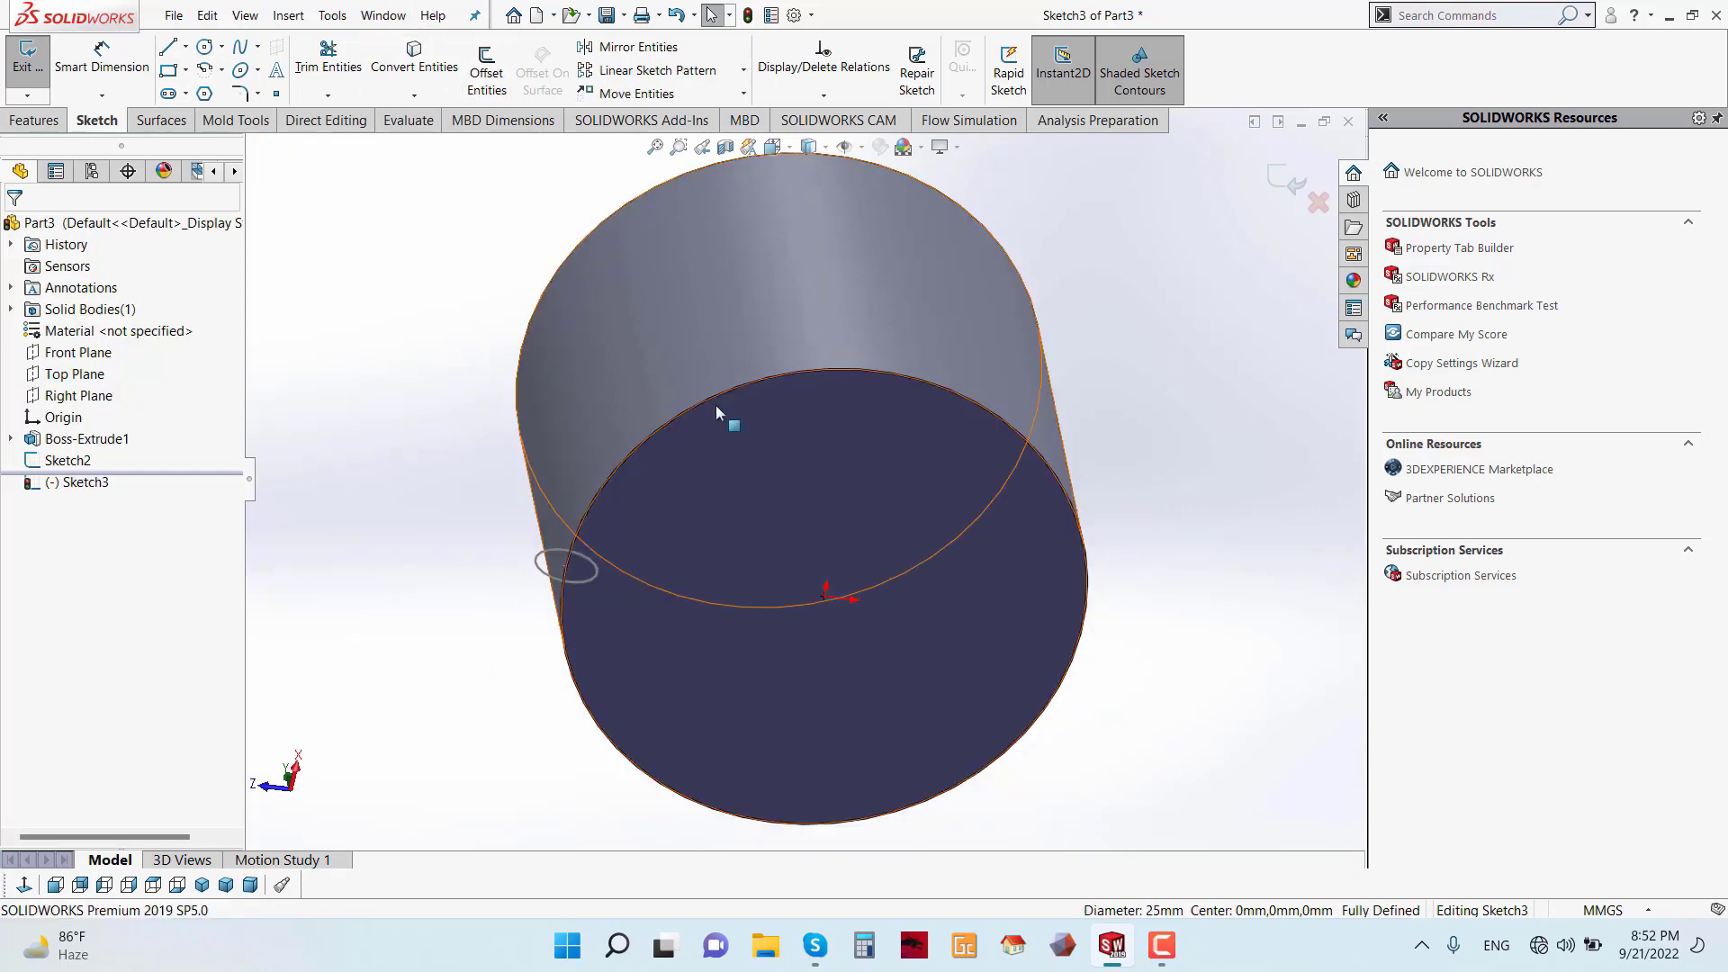
- Create a clockwise helix up the cylinder from the base circle with constant 4 mm pitch, 4 revolutions and 360° start angle, direction not reversed
scroll(835, 489, up, 3)
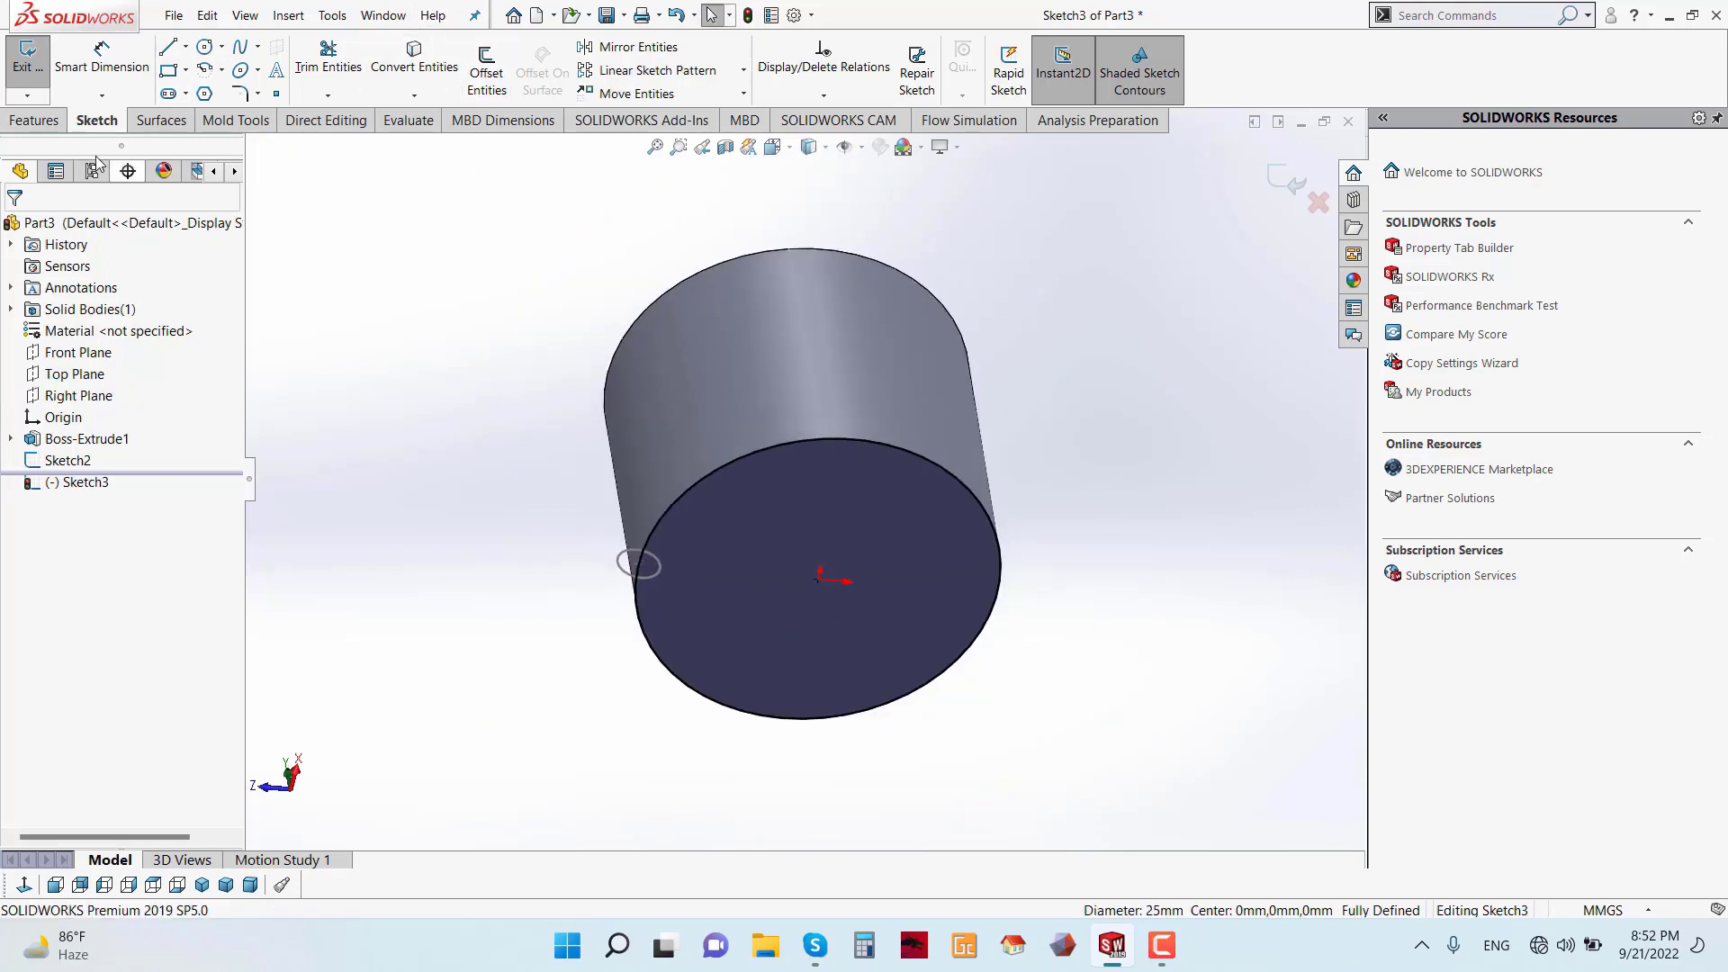
click(33, 119)
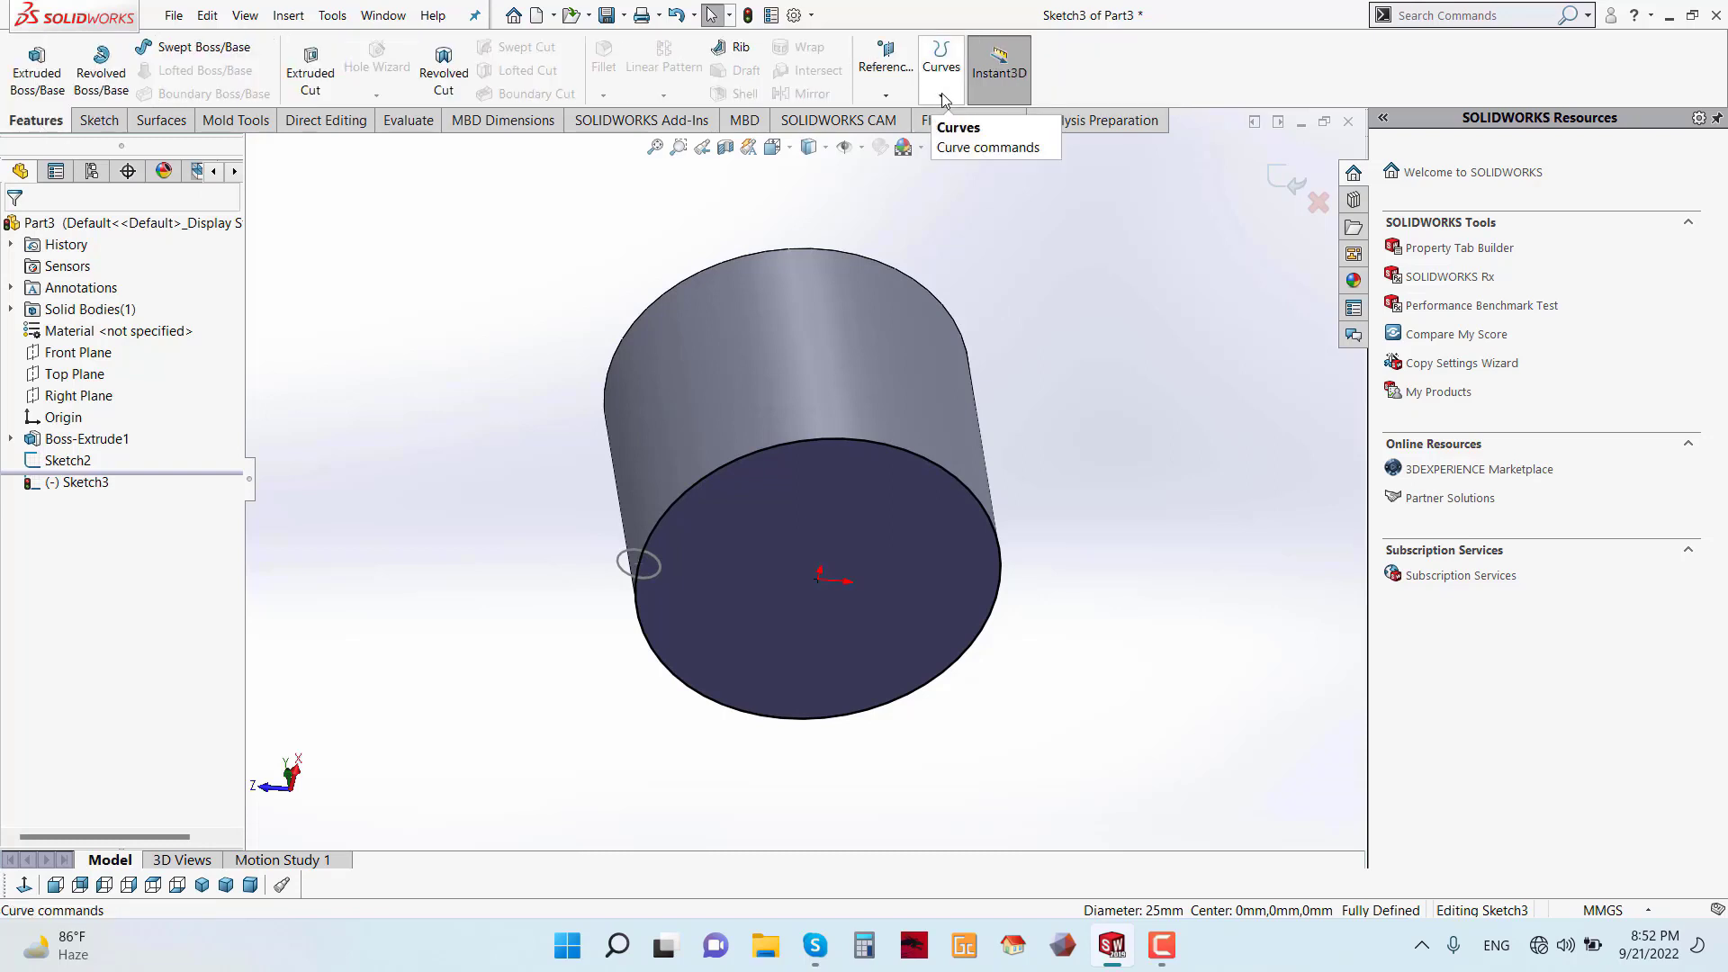
click(942, 96)
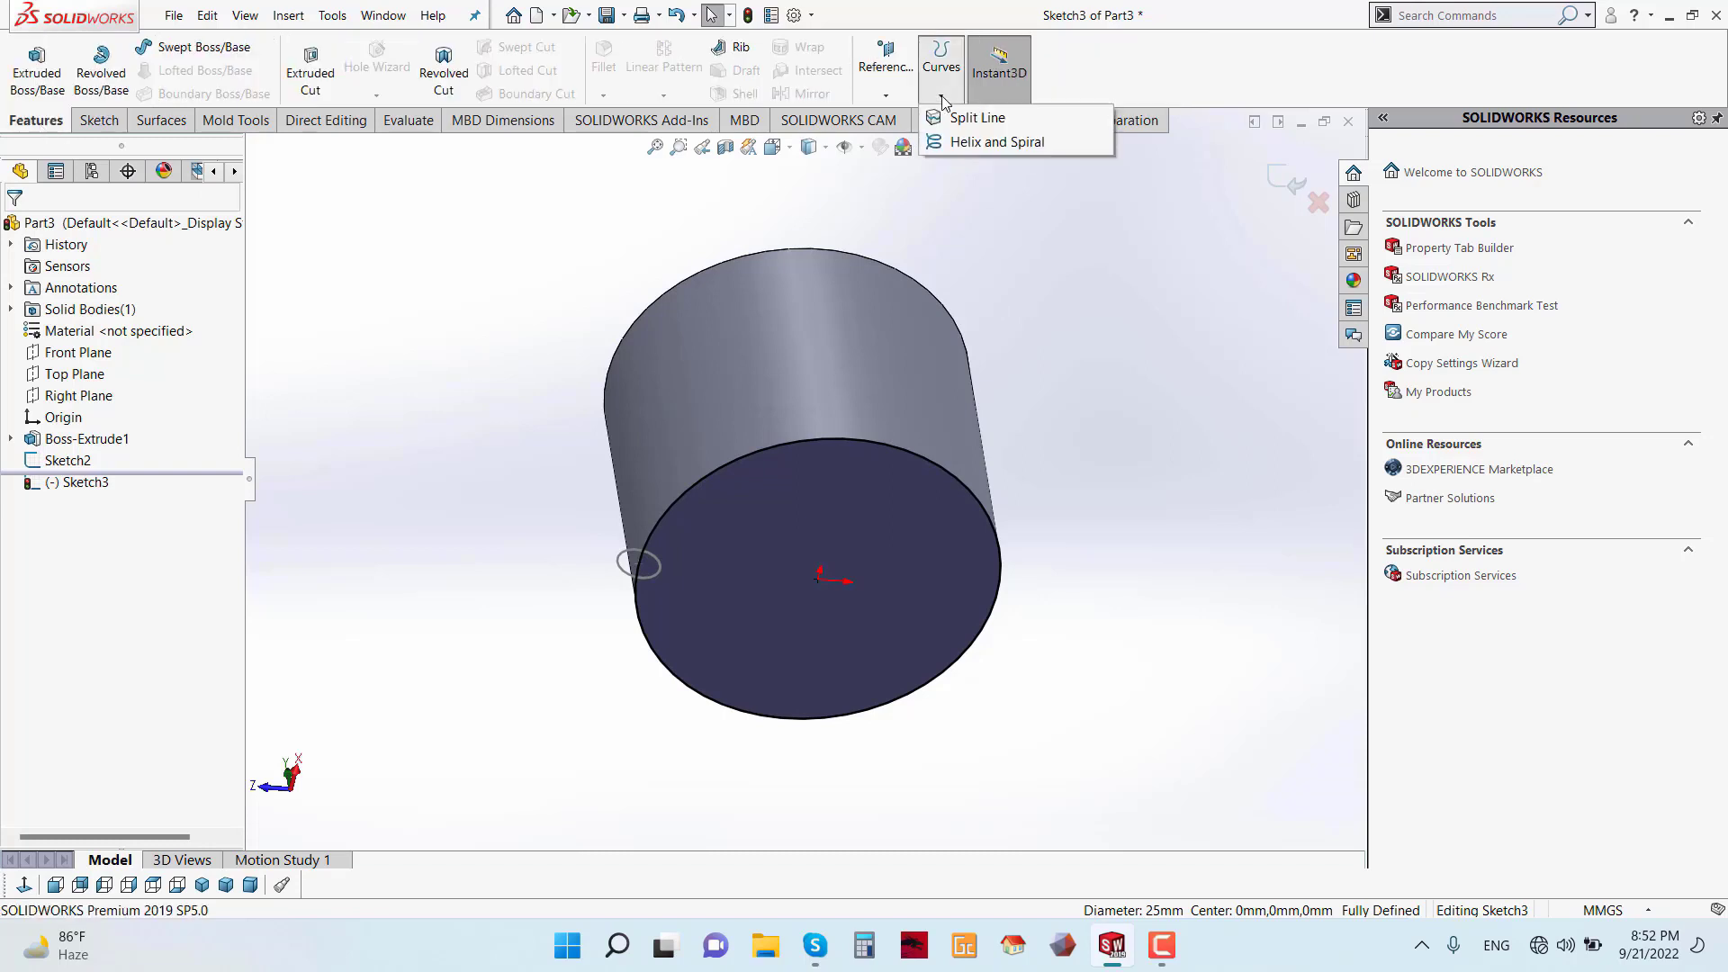
click(991, 142)
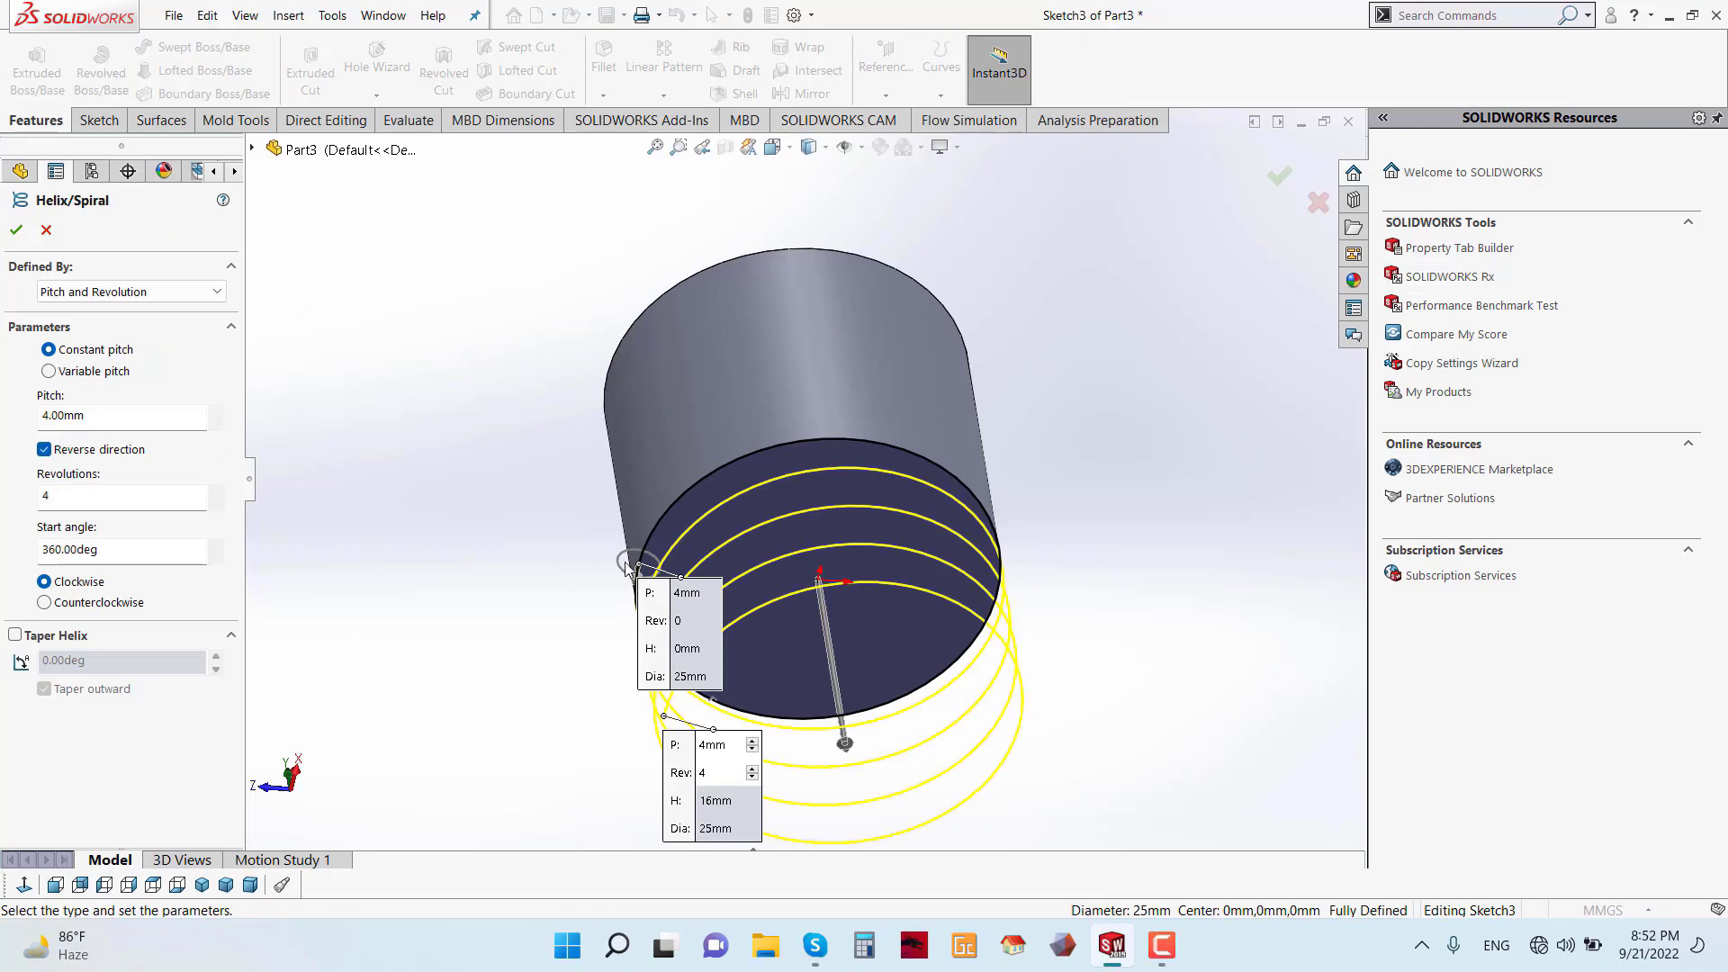
key(ctrl+4)
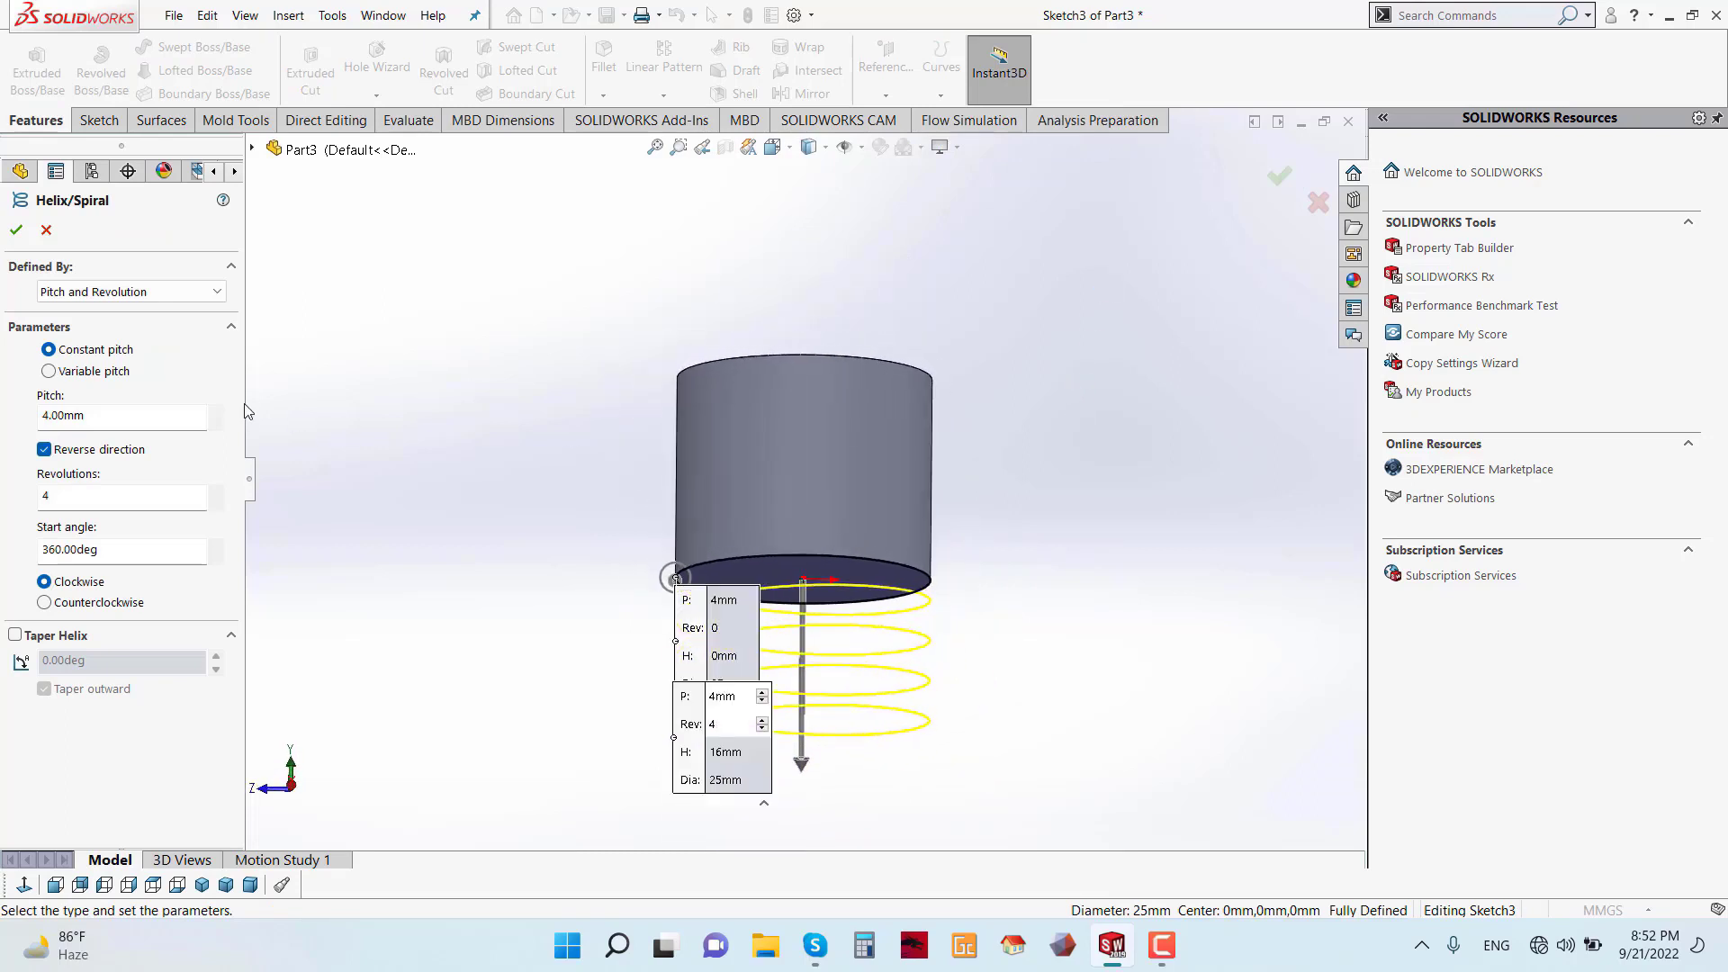
click(44, 449)
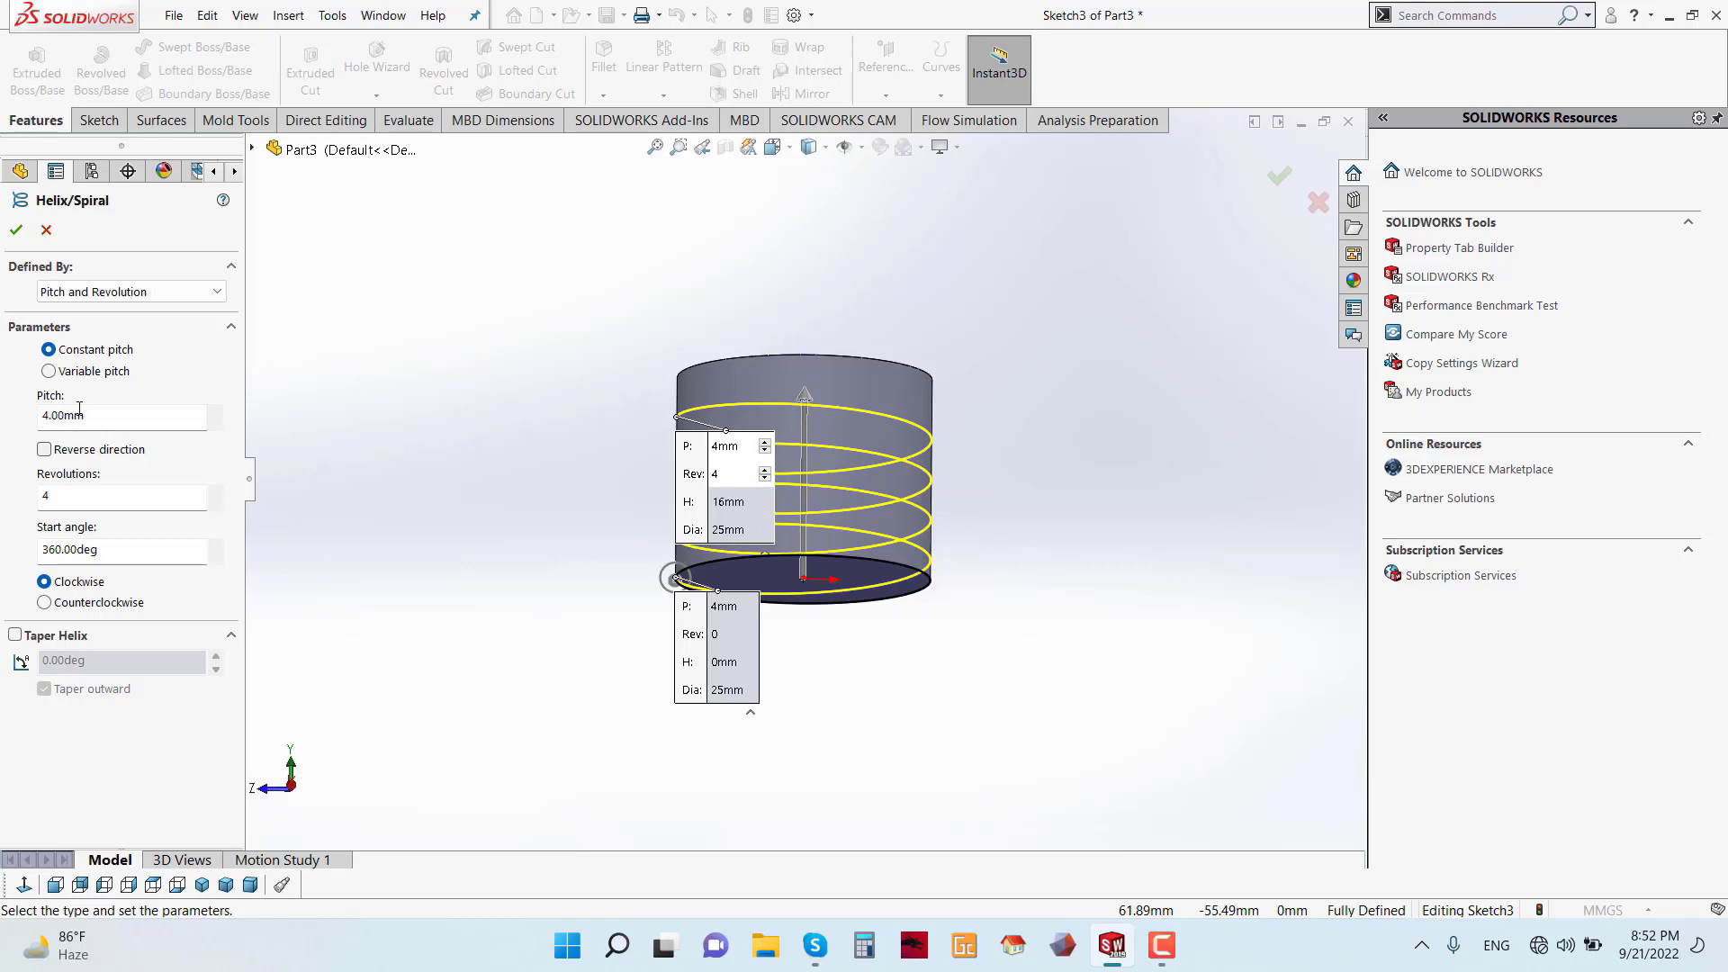
click(99, 493)
middle_drag(1033, 424, 964, 467)
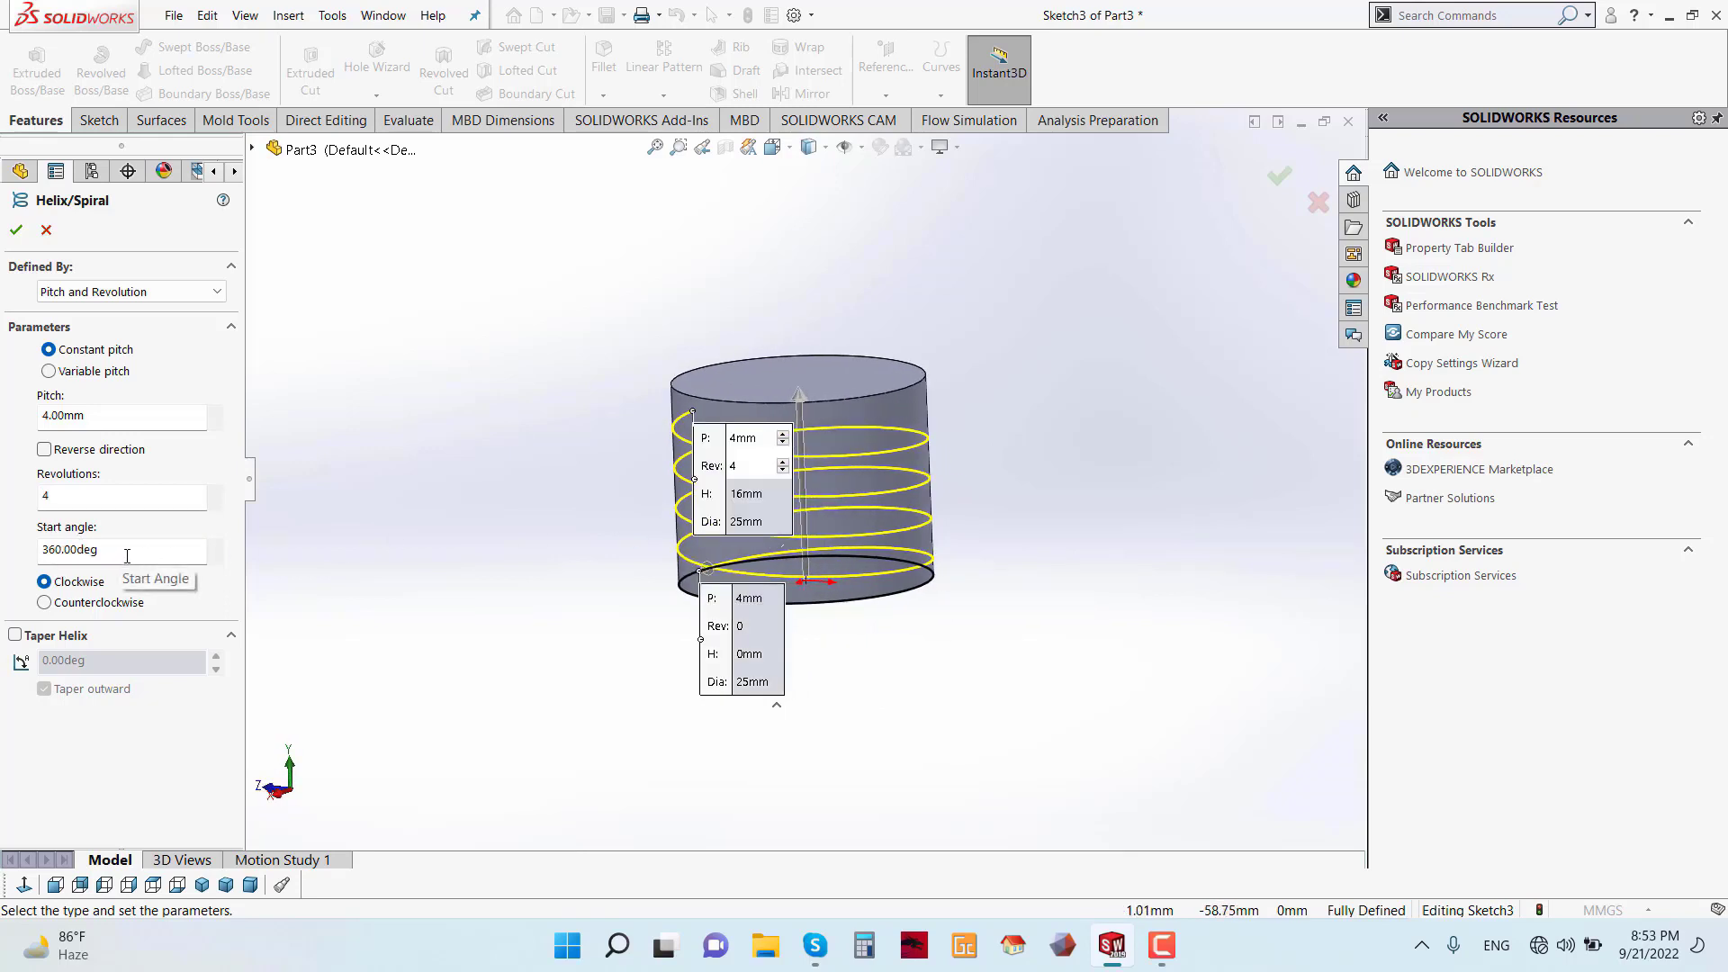
click(16, 229)
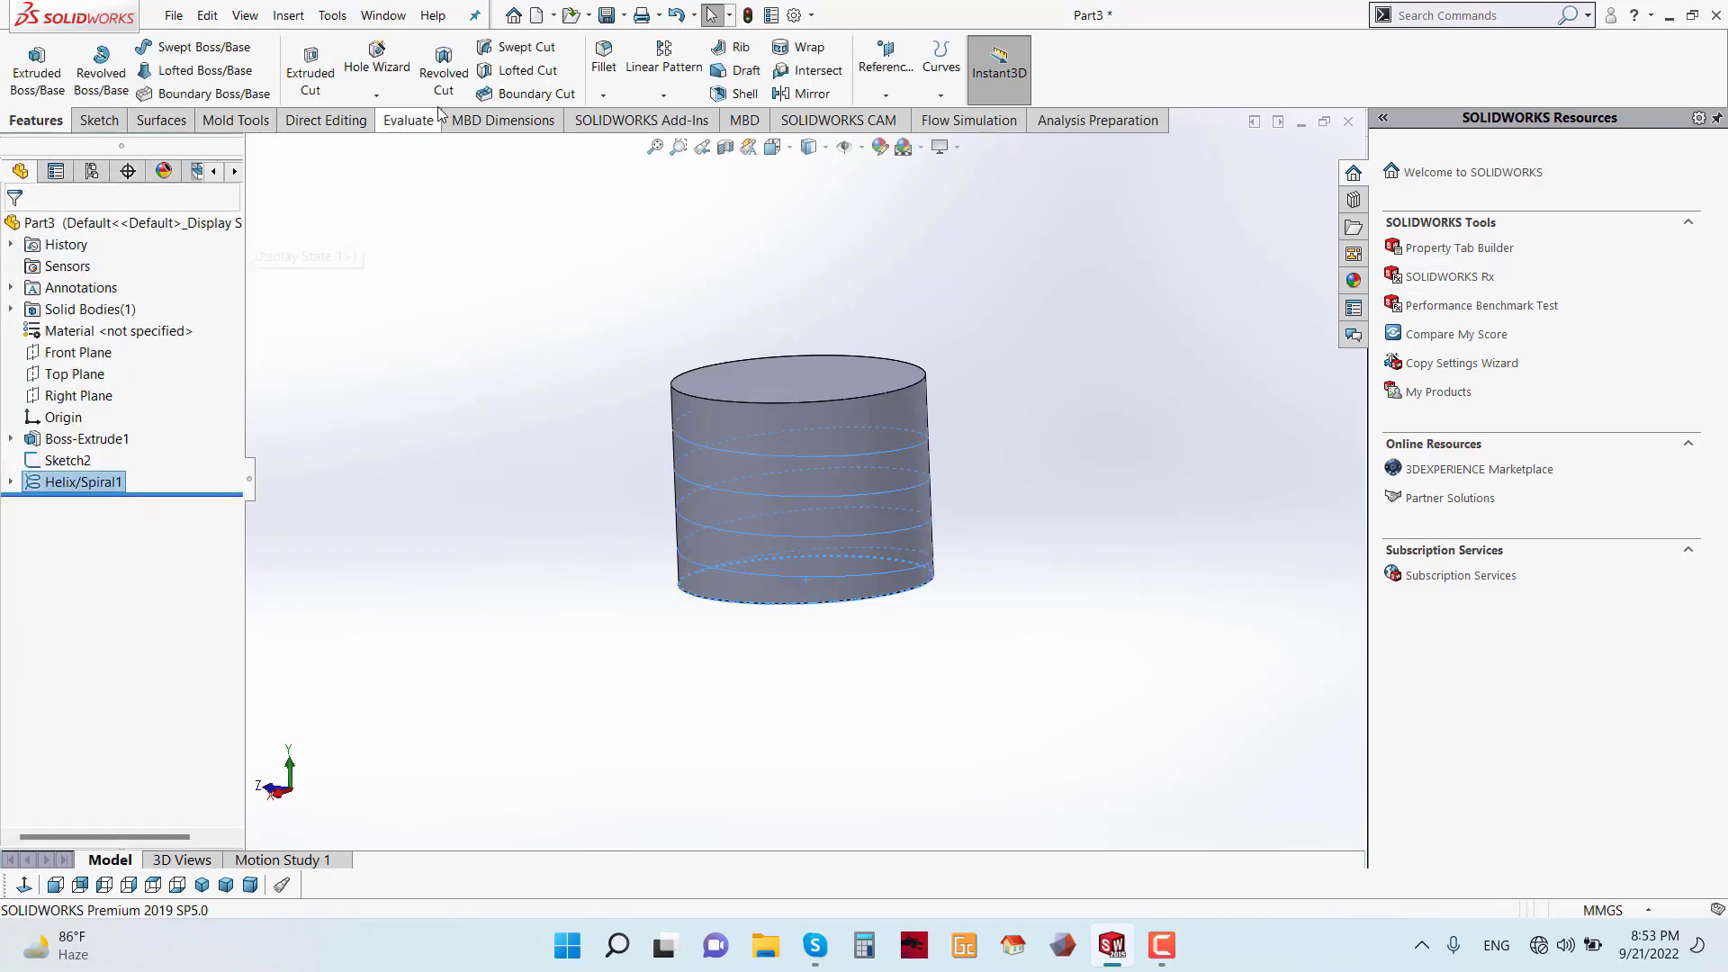
- Create a swept cut of the small corner circle along the helix to form the thread on the cylinder
click(529, 48)
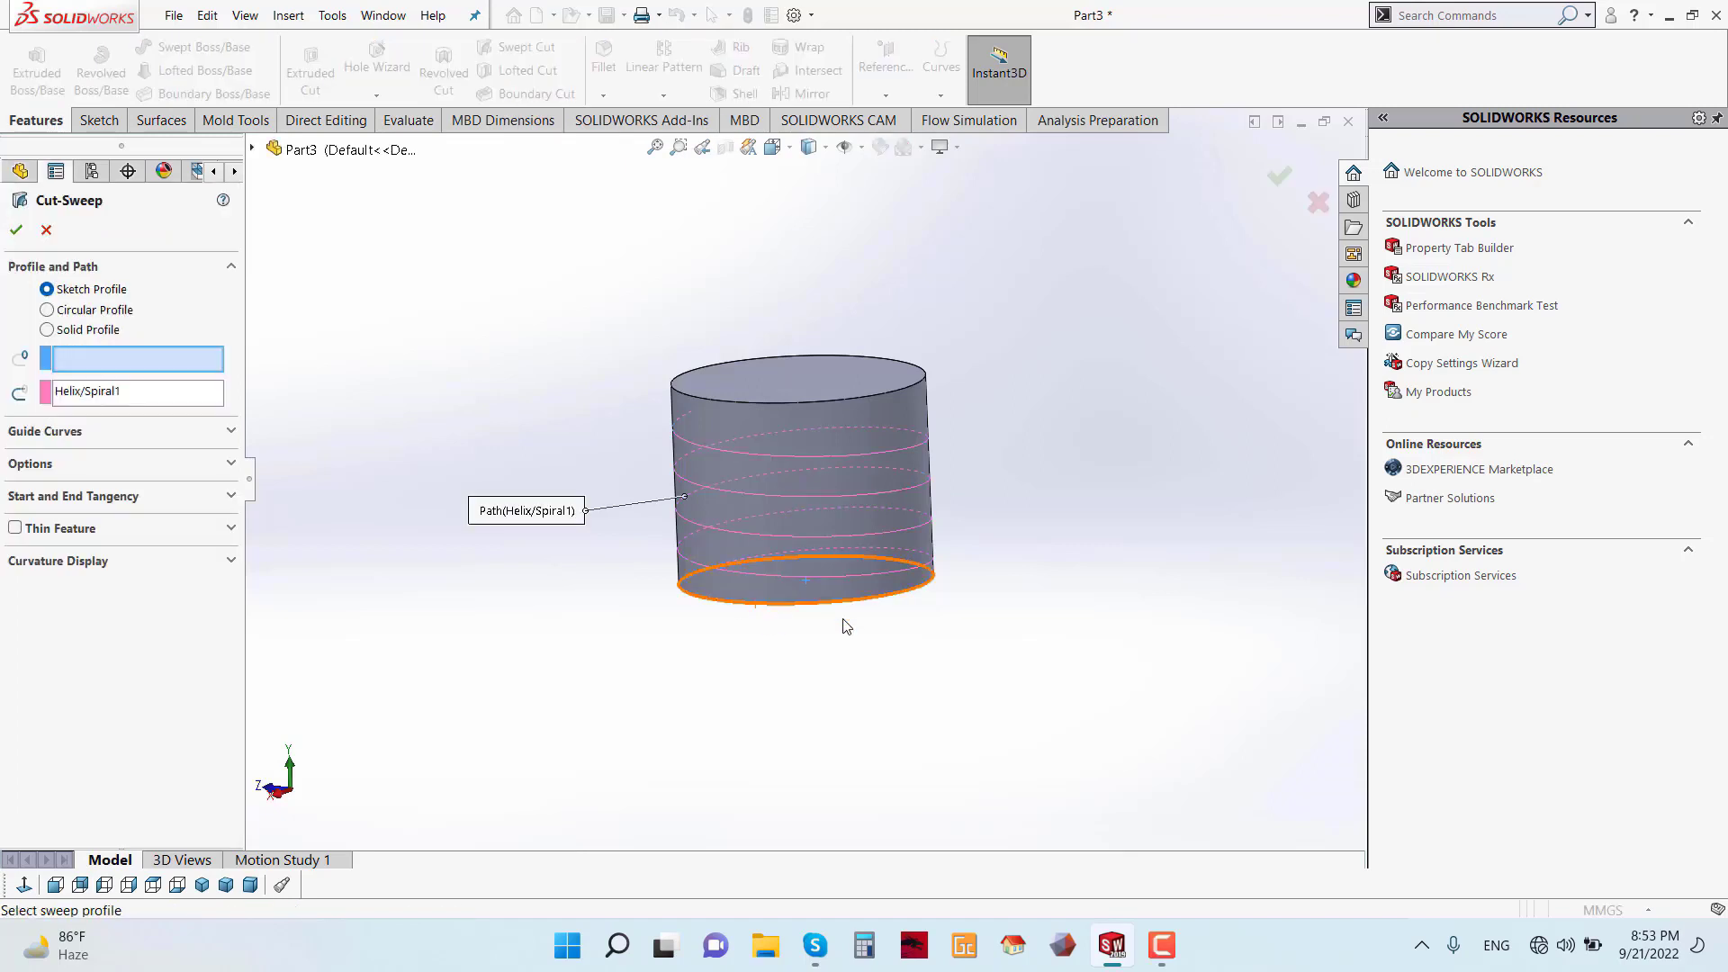
middle_drag(846, 626, 710, 603)
click(698, 604)
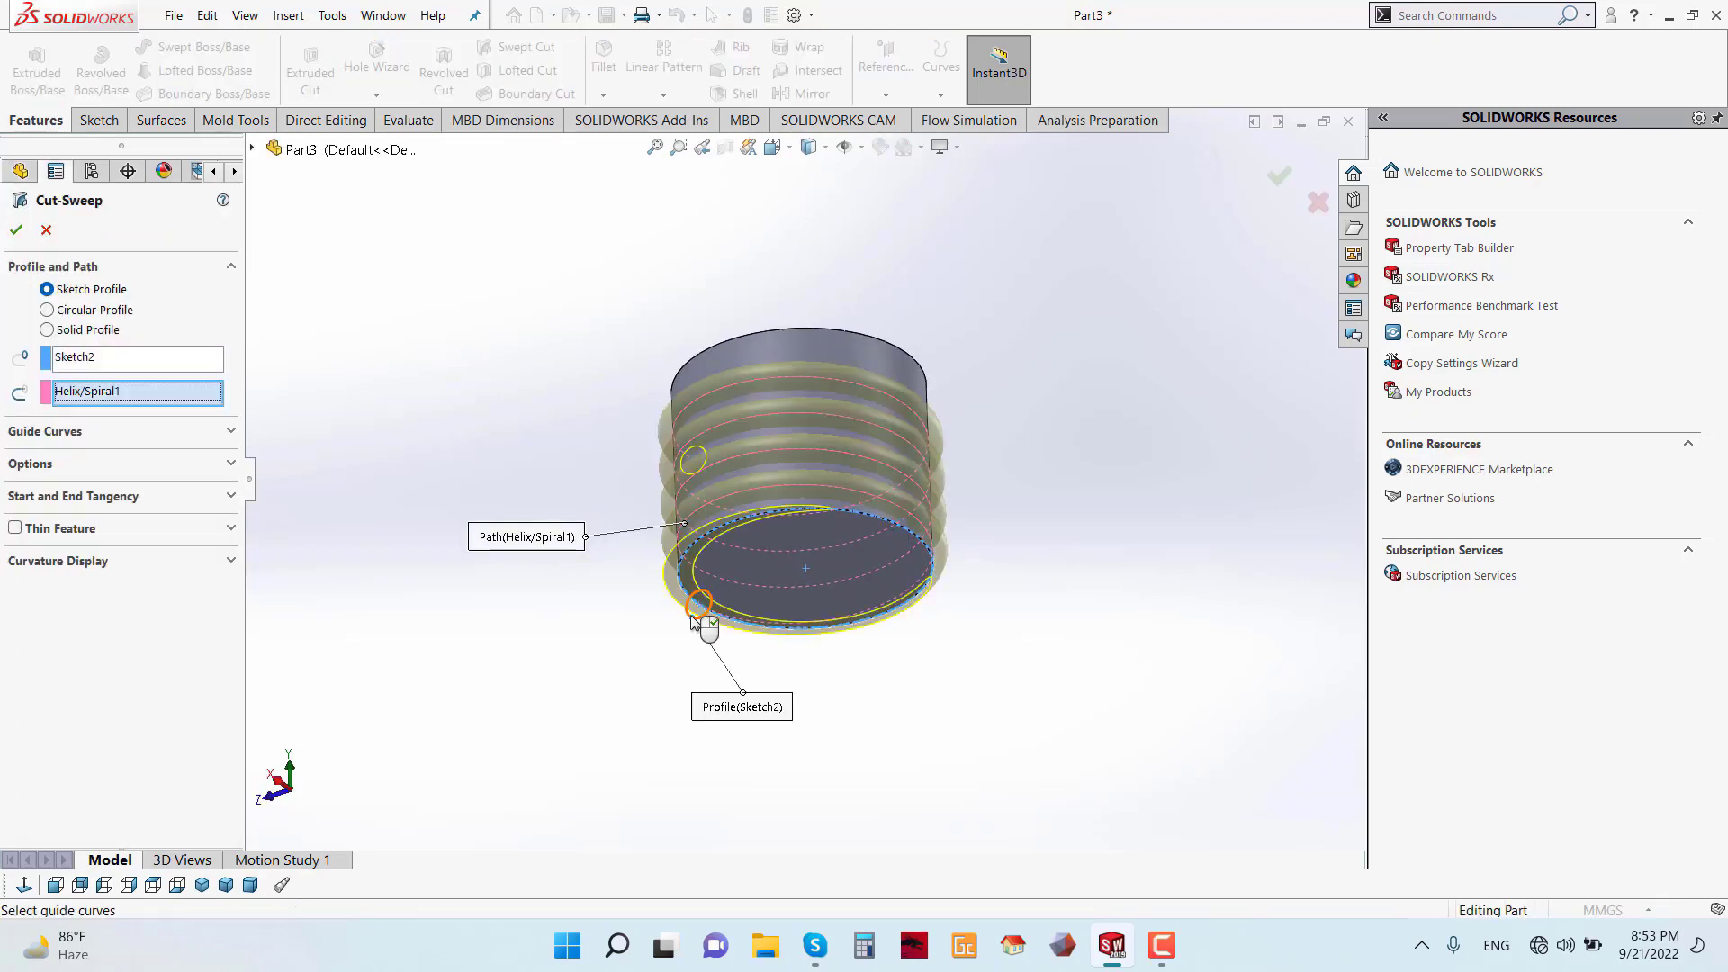
middle_drag(993, 398, 1021, 486)
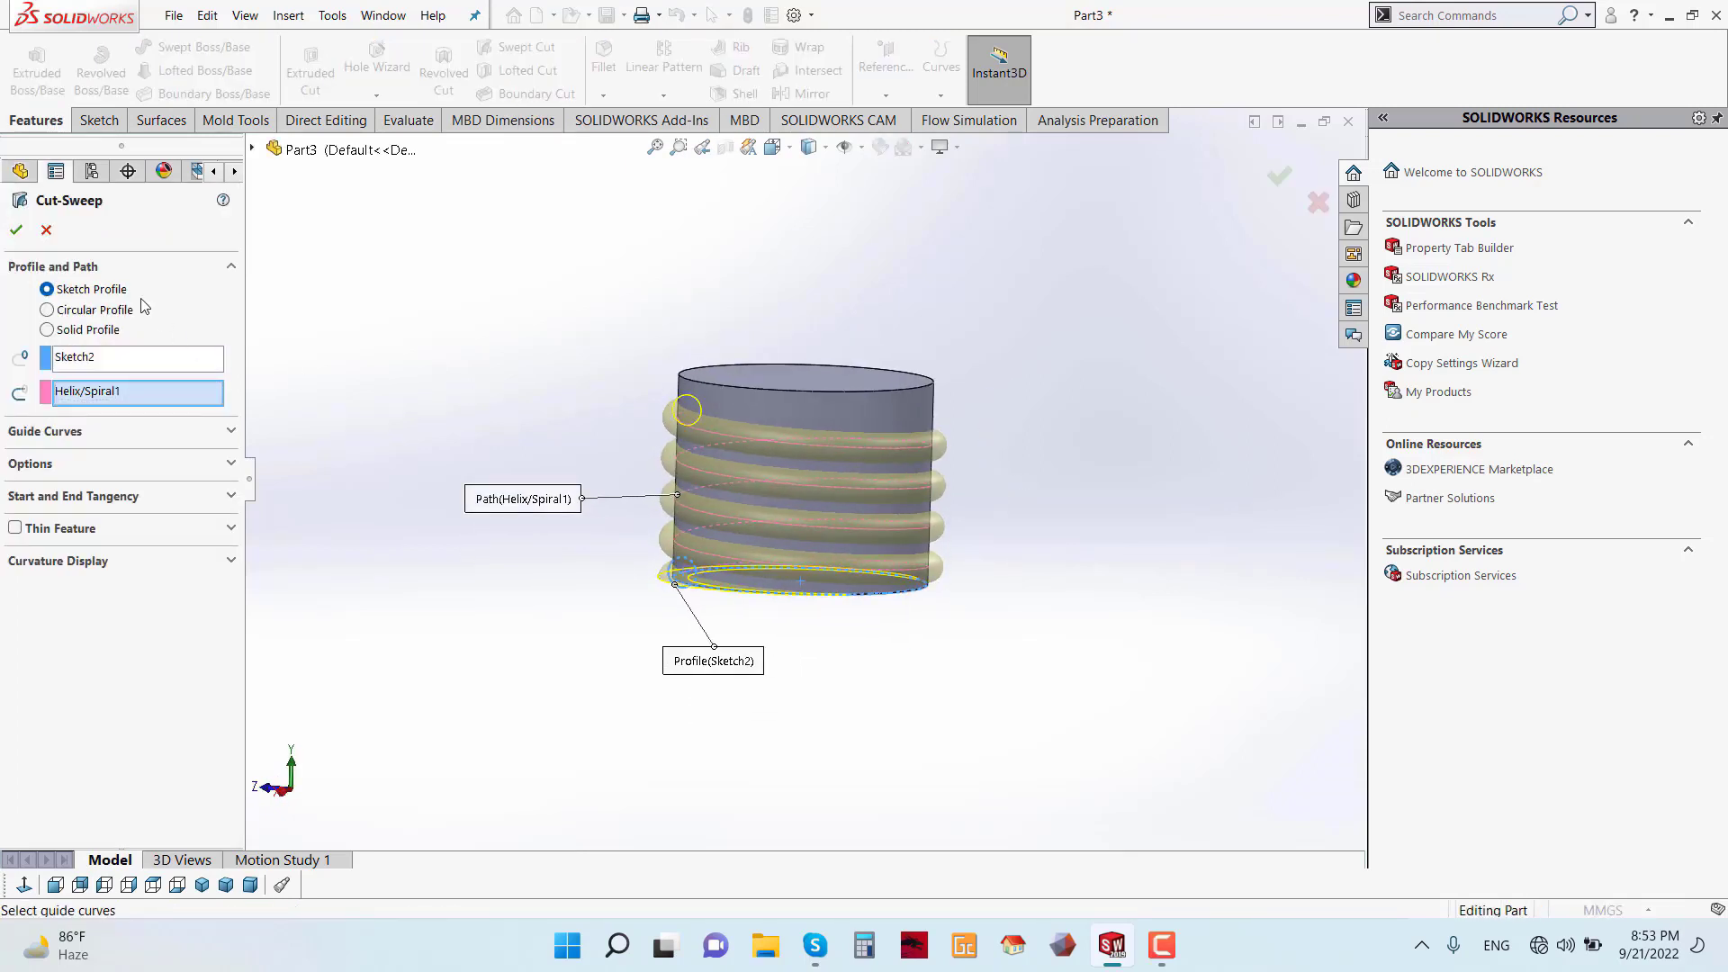
click(15, 232)
- Hide the helix curve around the threaded cylinder
scroll(855, 447, down, 3)
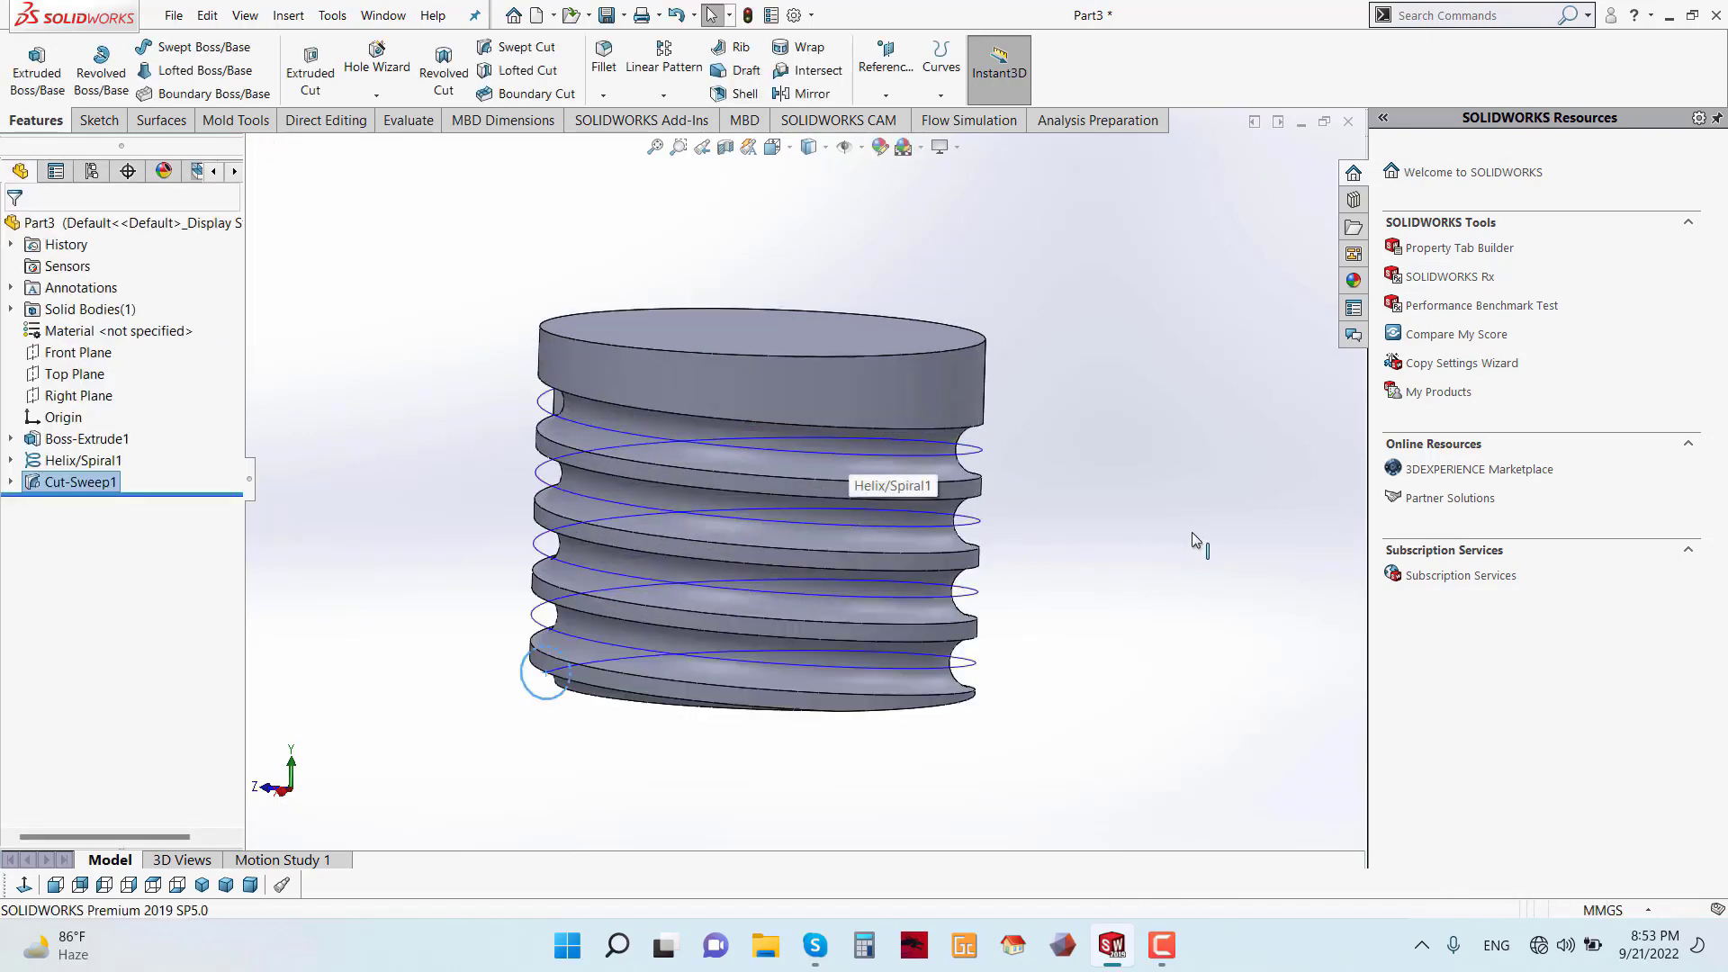
middle_drag(1027, 601, 967, 454)
click(968, 448)
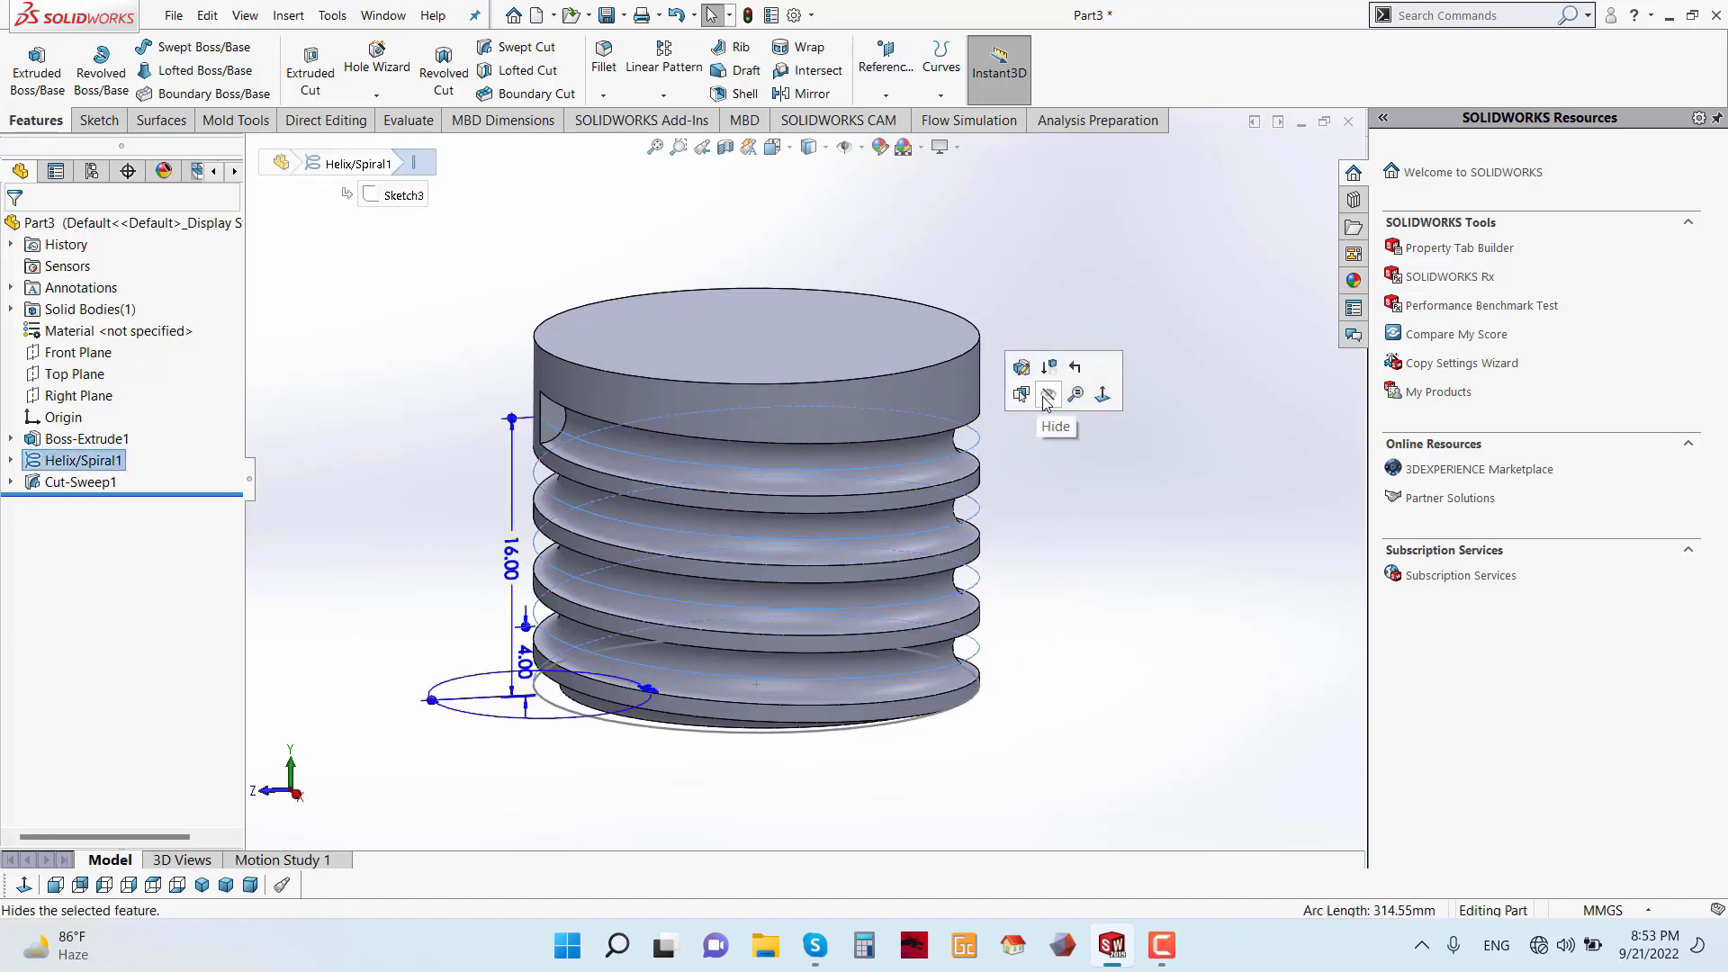
click(1047, 396)
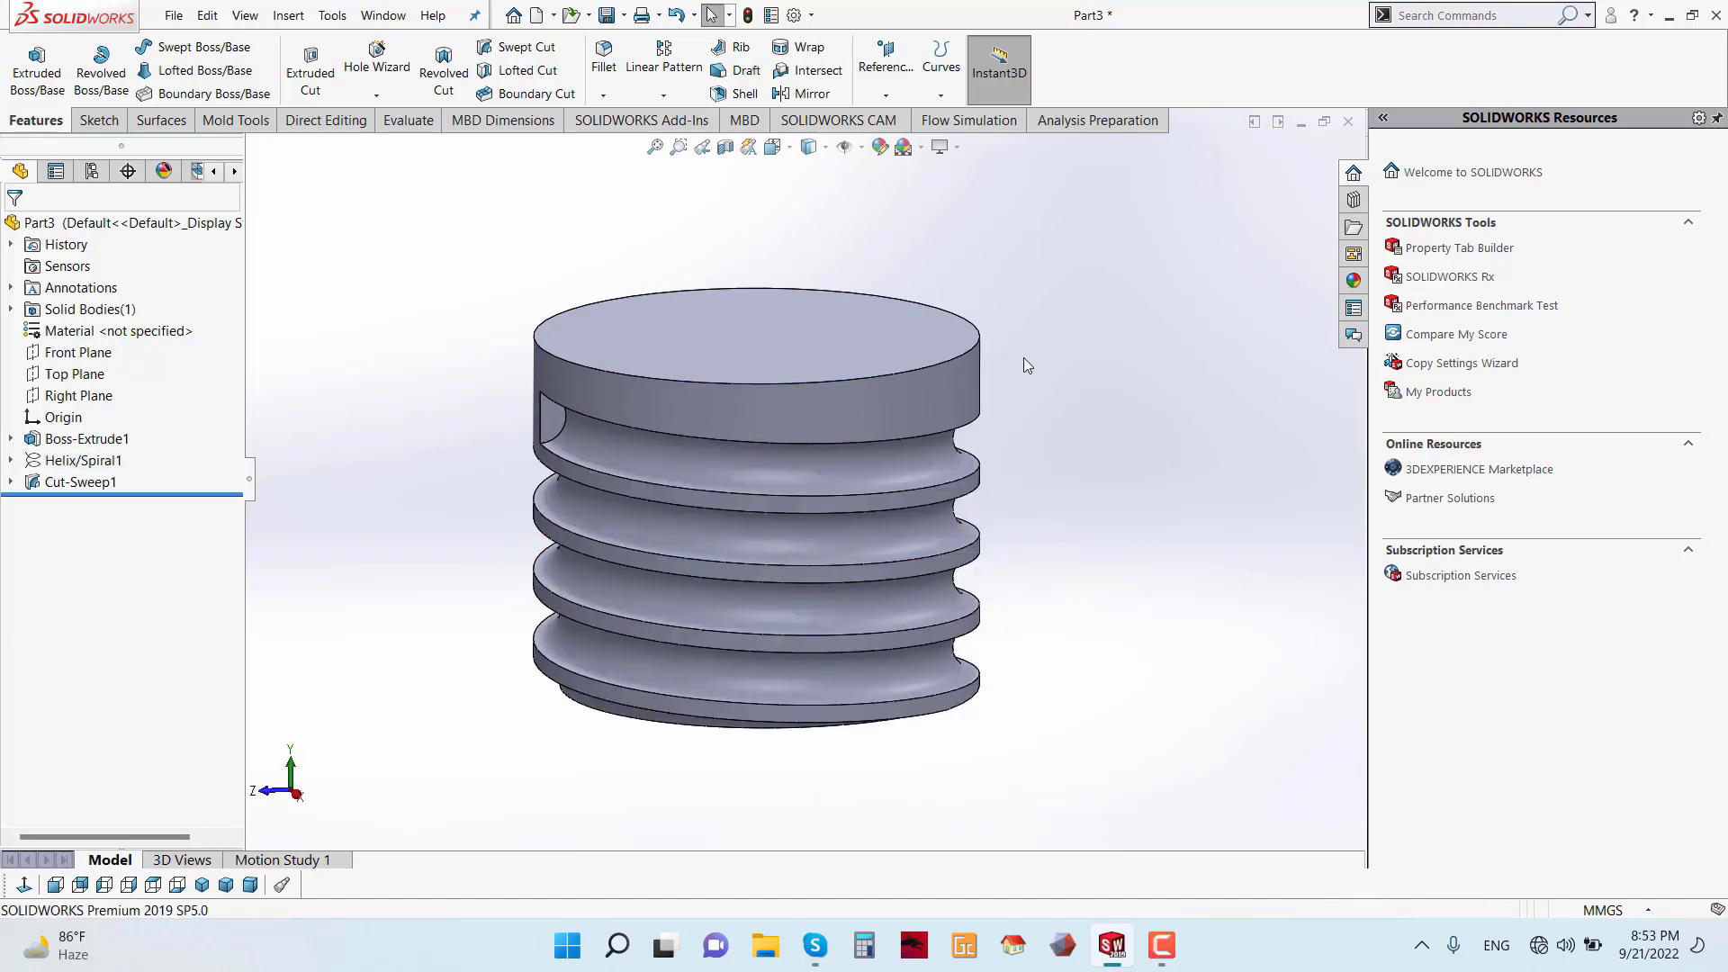
- Shell the threaded cylinder to a 0.5 mm wall thickness, removing its flat top face
middle_drag(1023, 365, 607, 191)
click(300, 18)
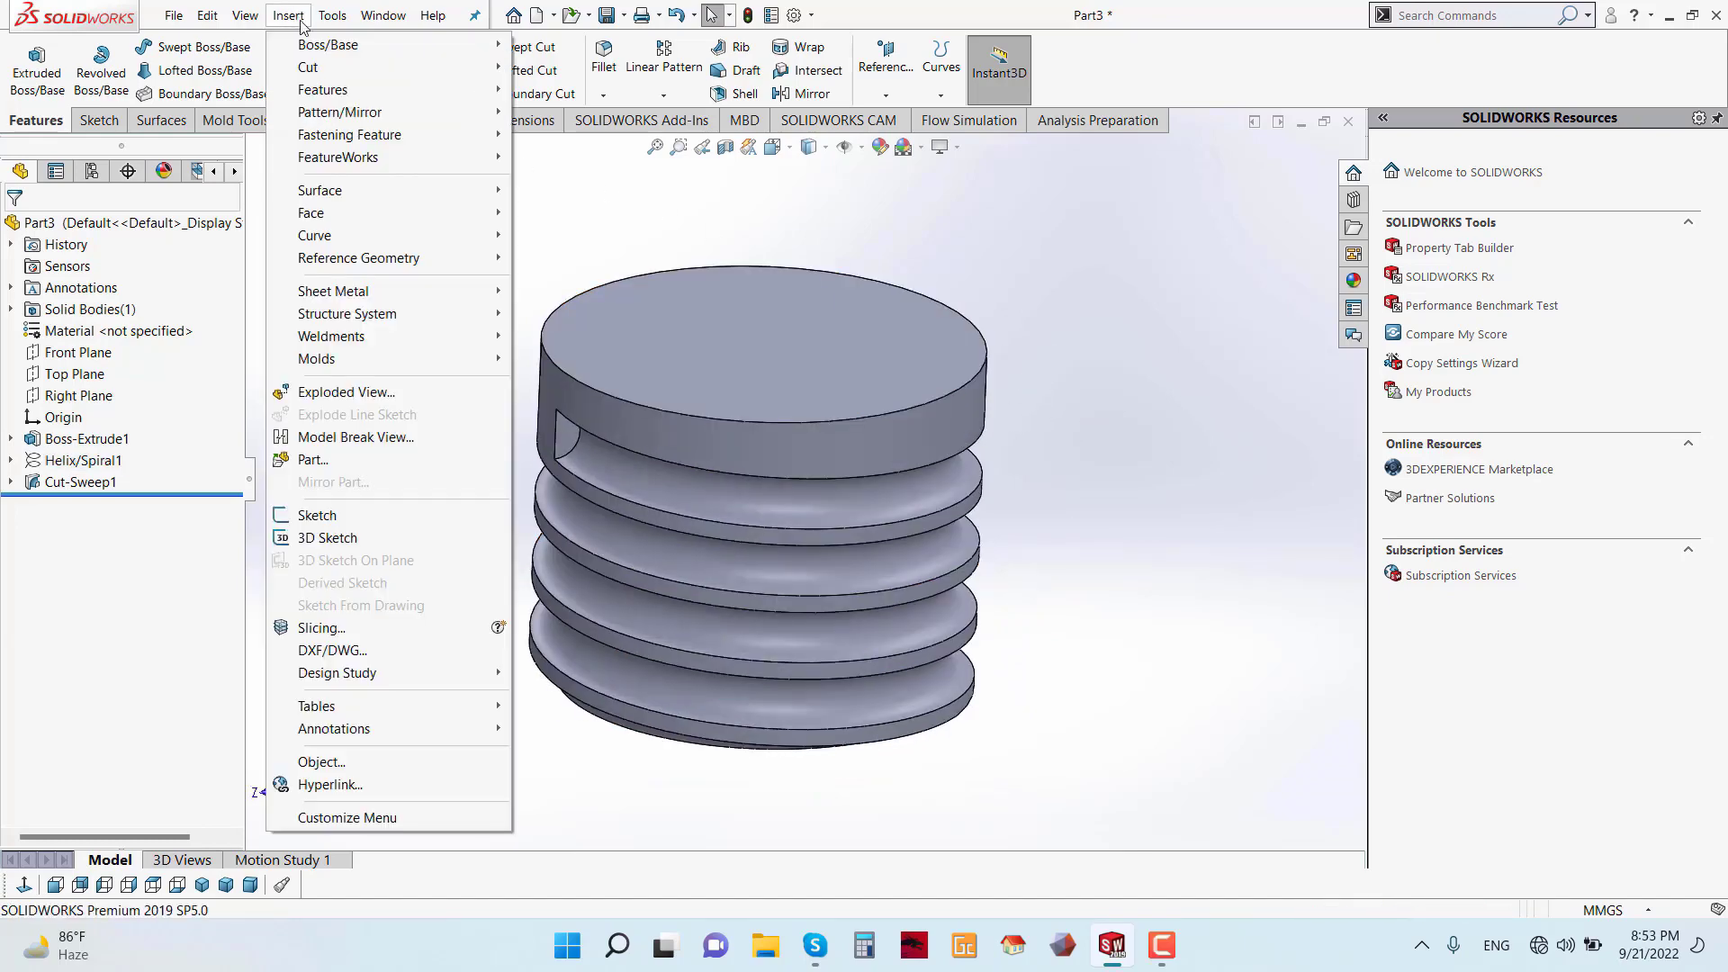
mouse_move(317, 90)
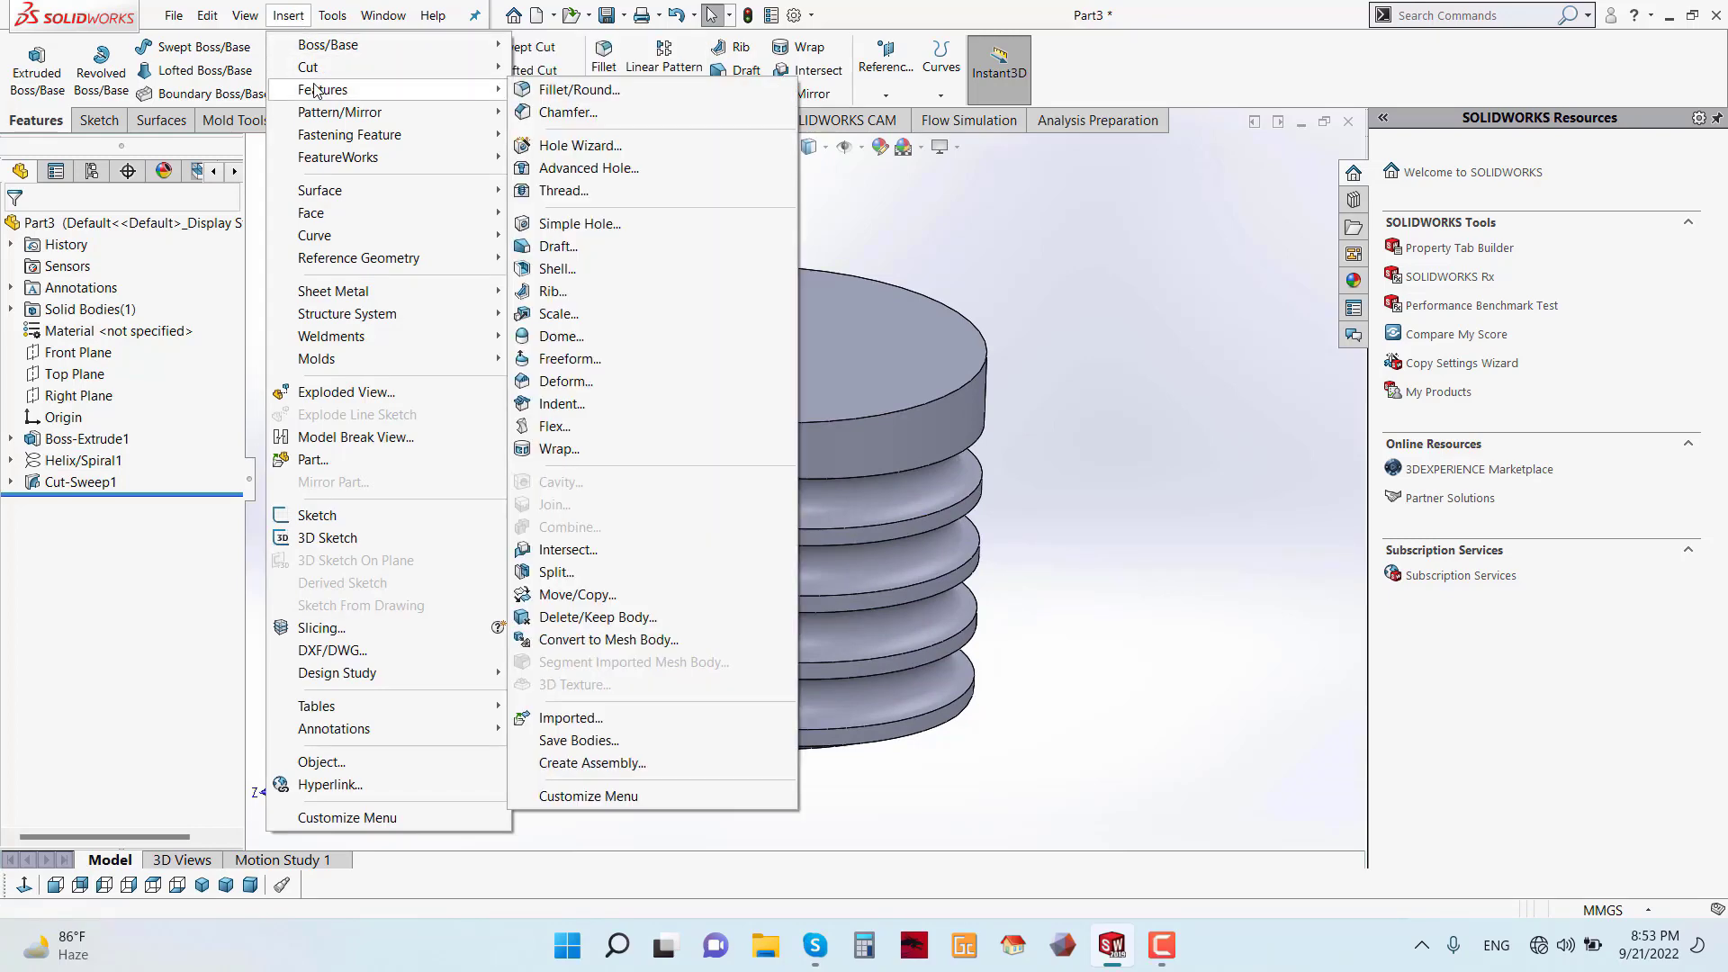
click(557, 268)
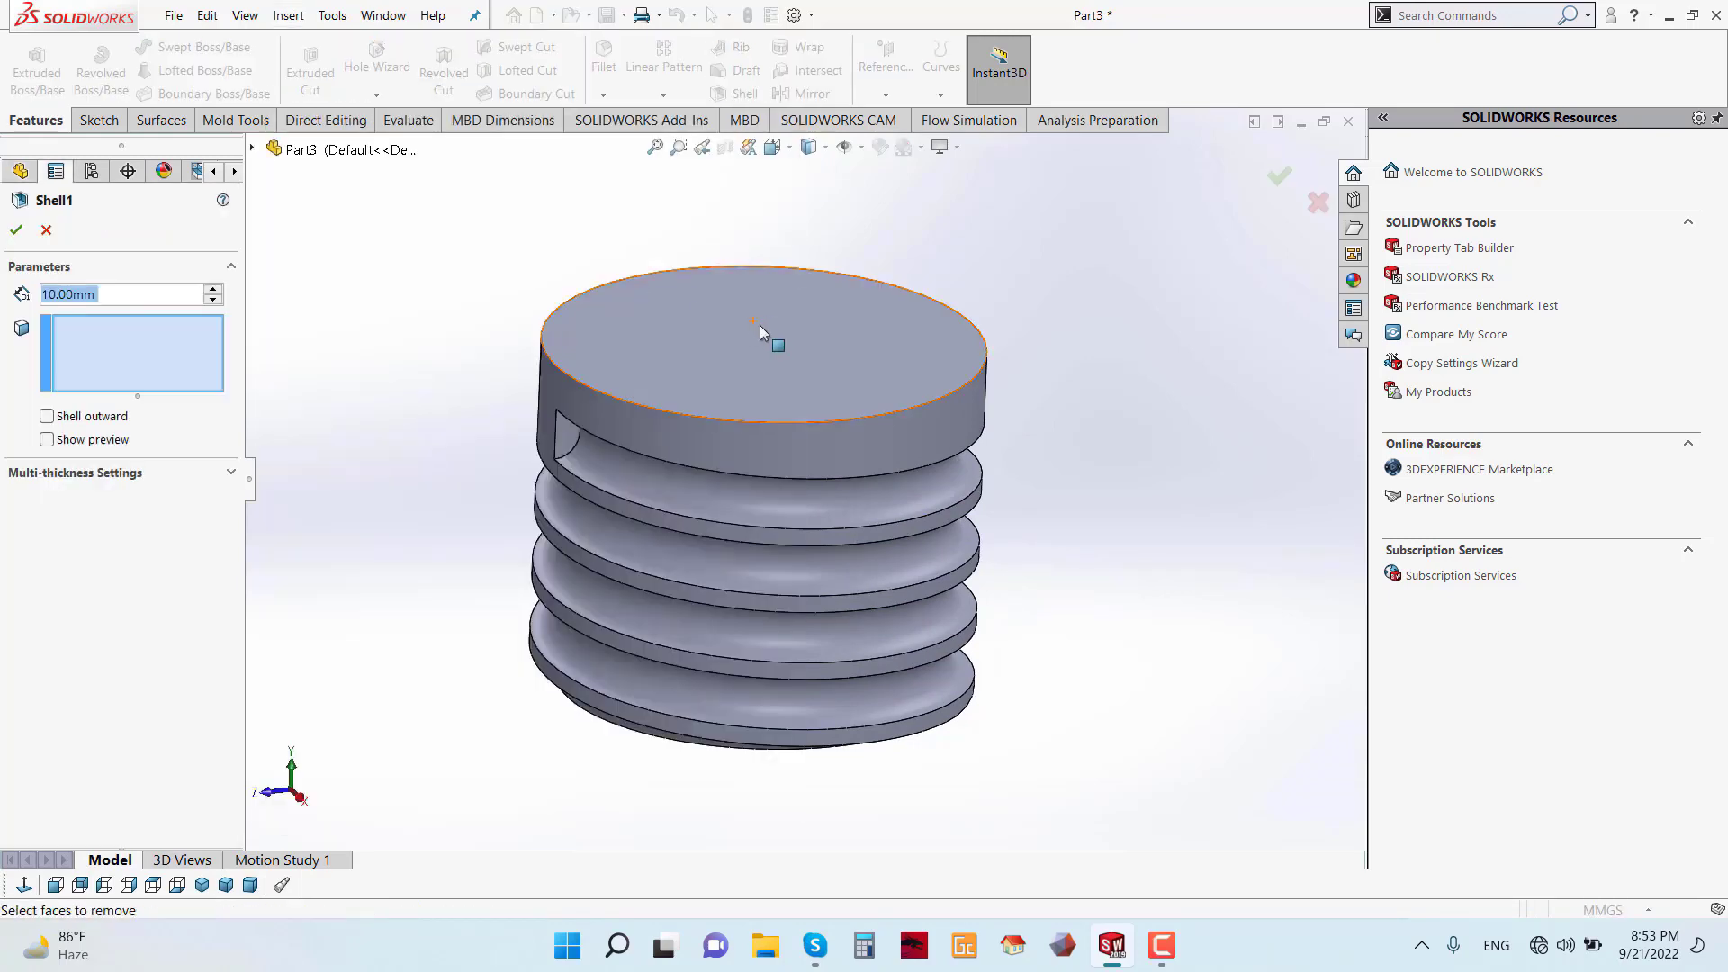
click(720, 358)
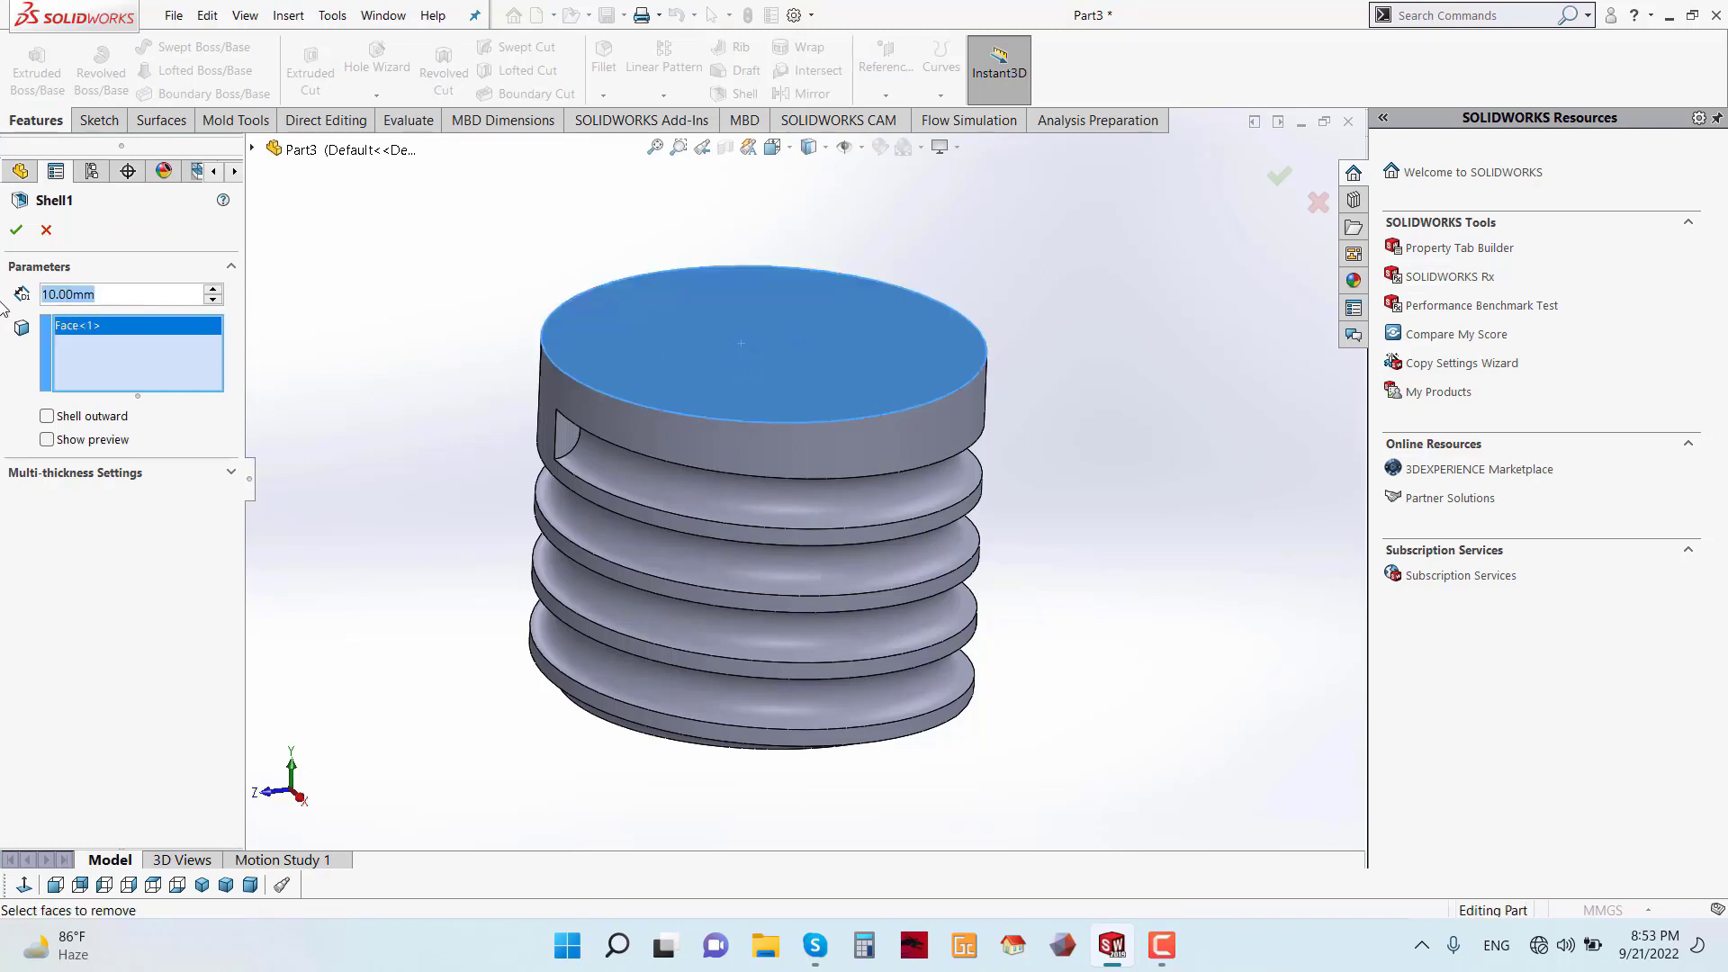
text(0.)
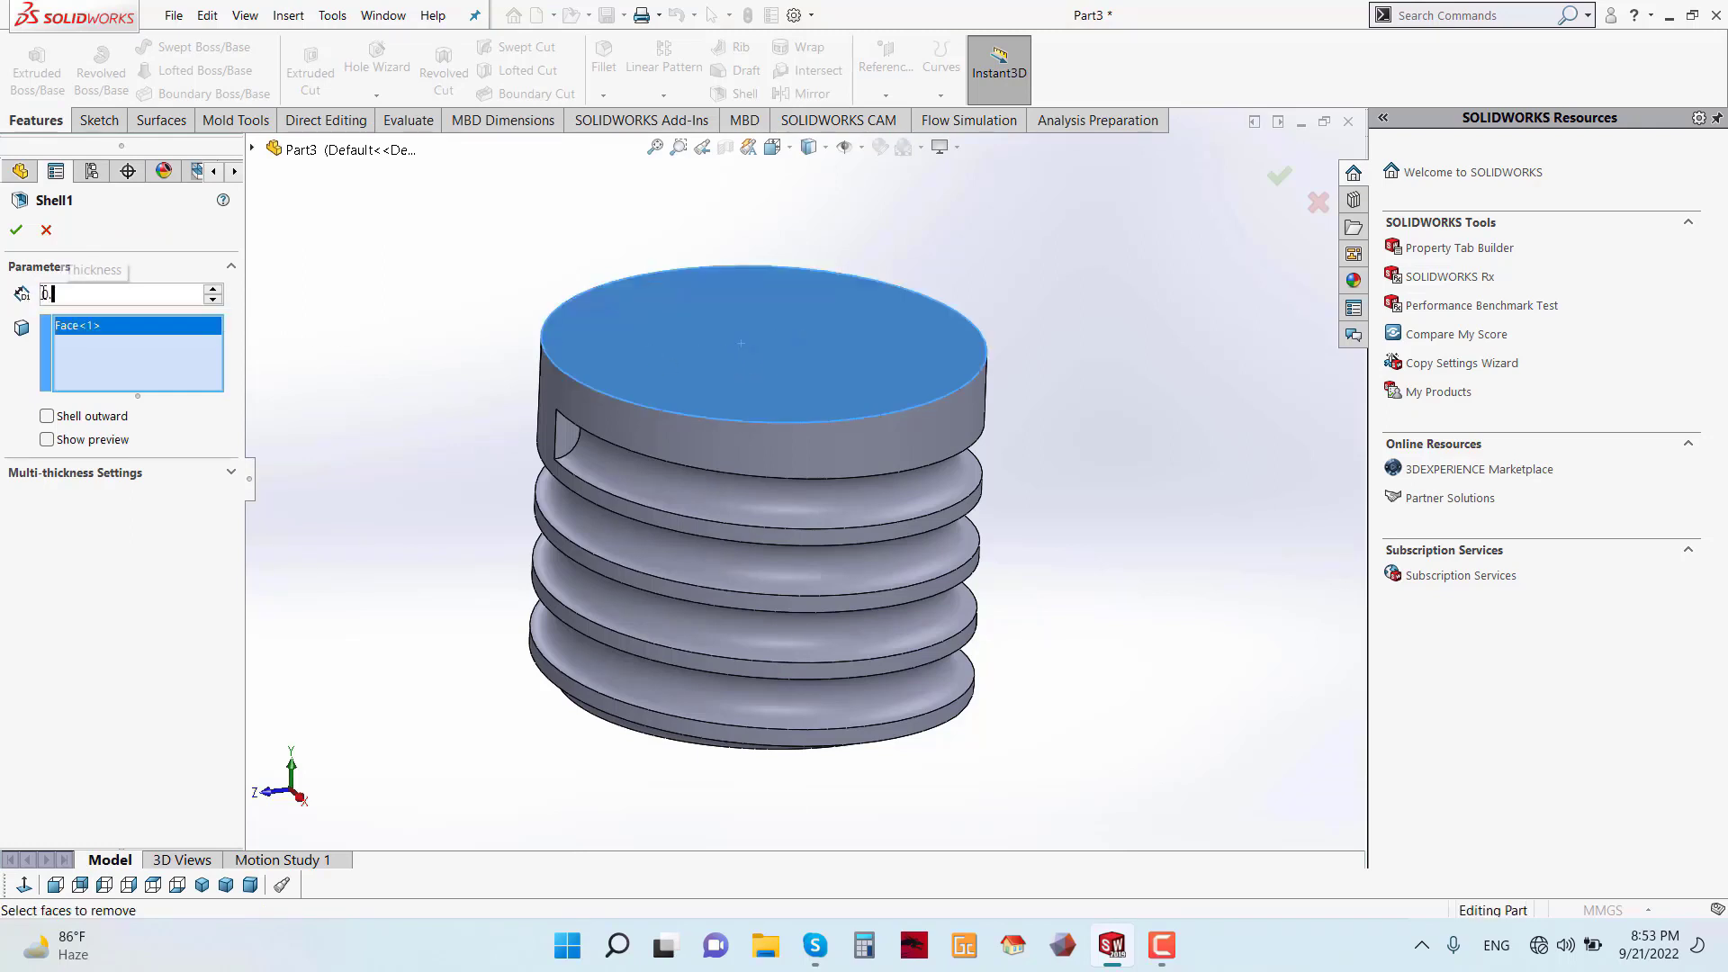
text(5)
key(Return)
click(16, 236)
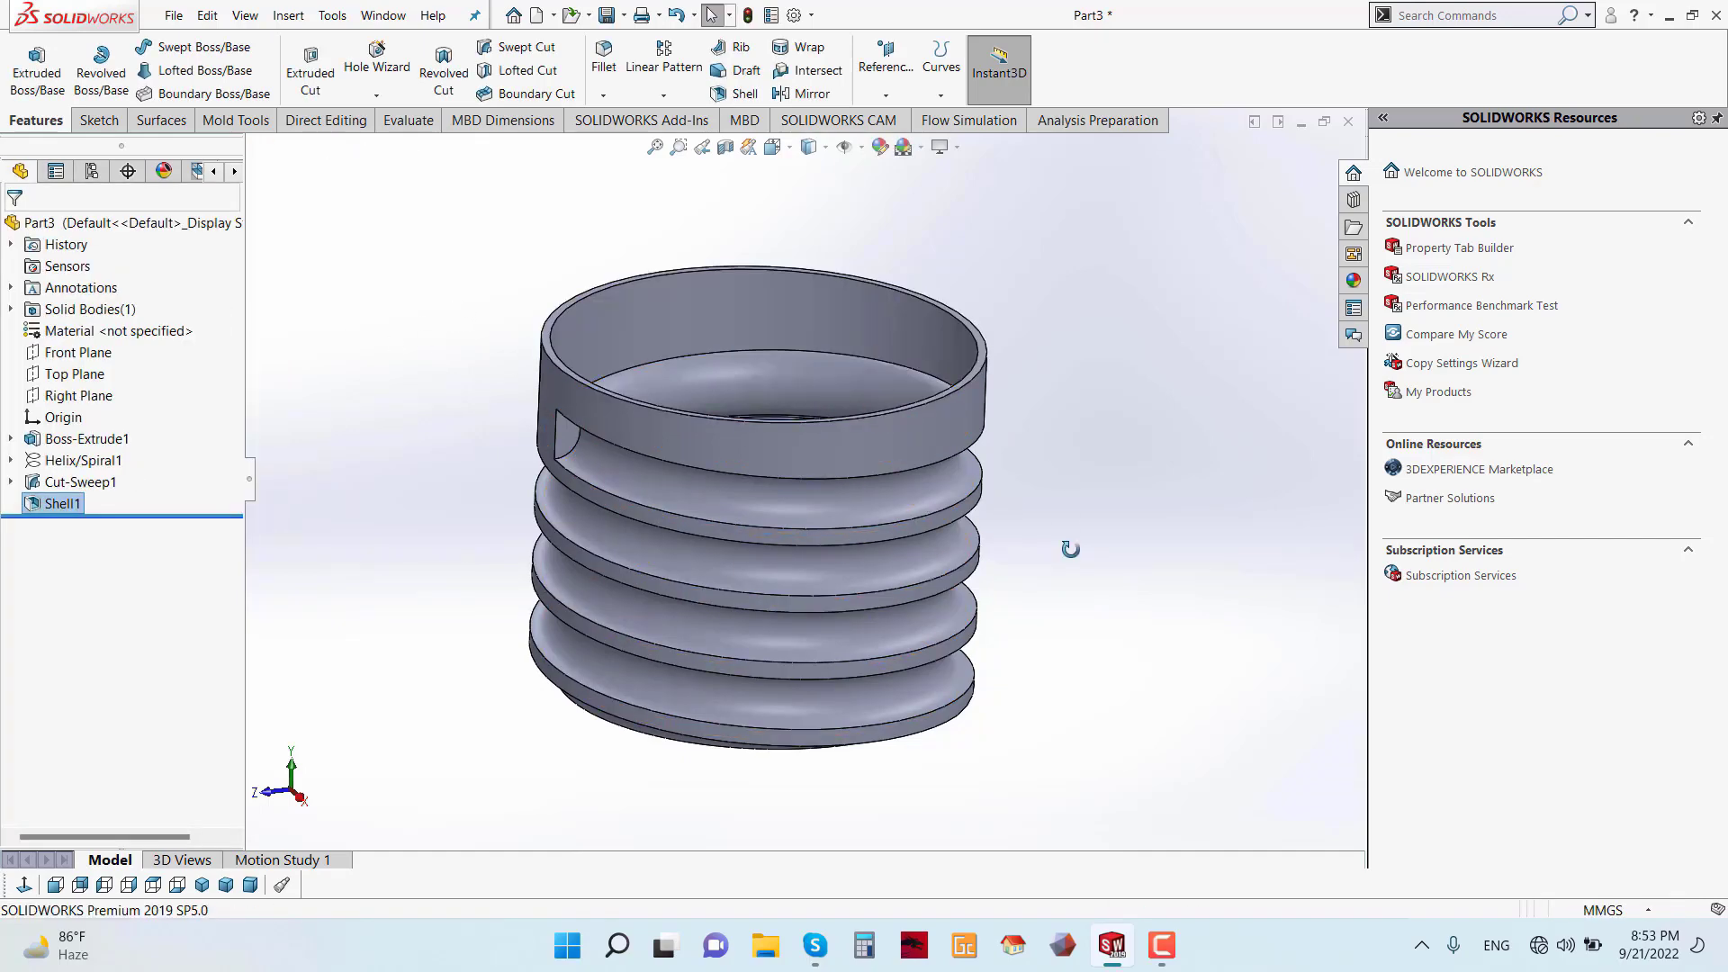
- On the cap's flat bottom face, sketch a circle about 20.7 mm in diameter centred on the origin
middle_drag(1069, 549, 1046, 358)
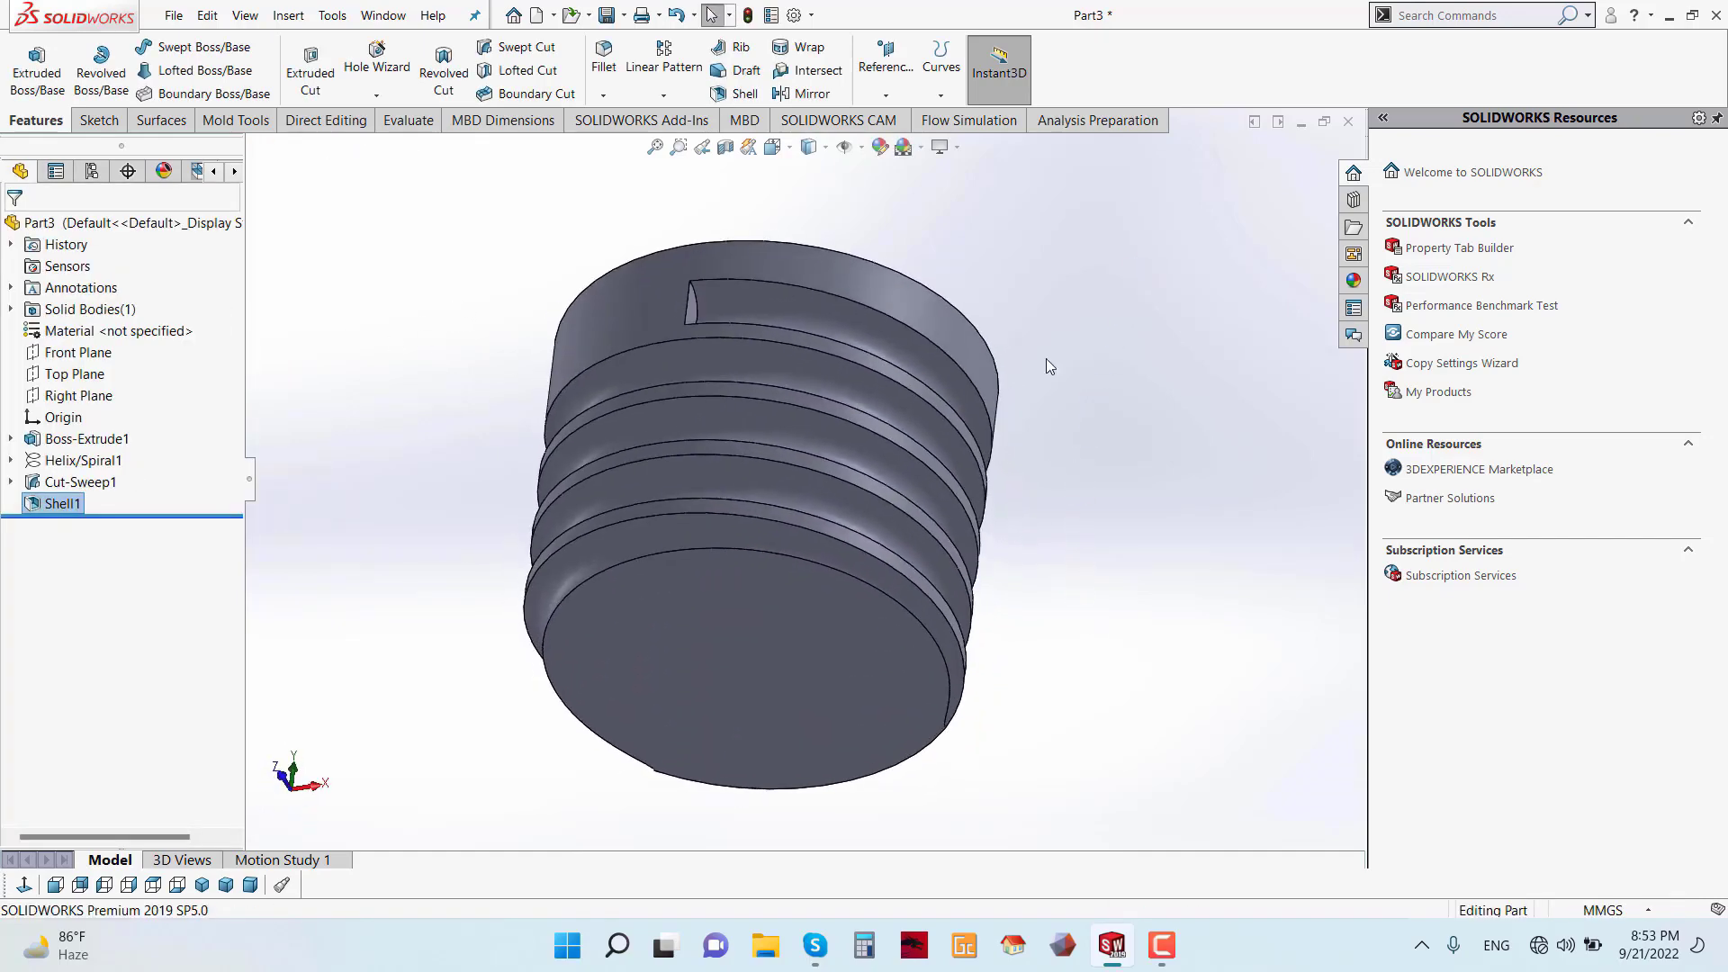
middle_drag(940, 643, 782, 629)
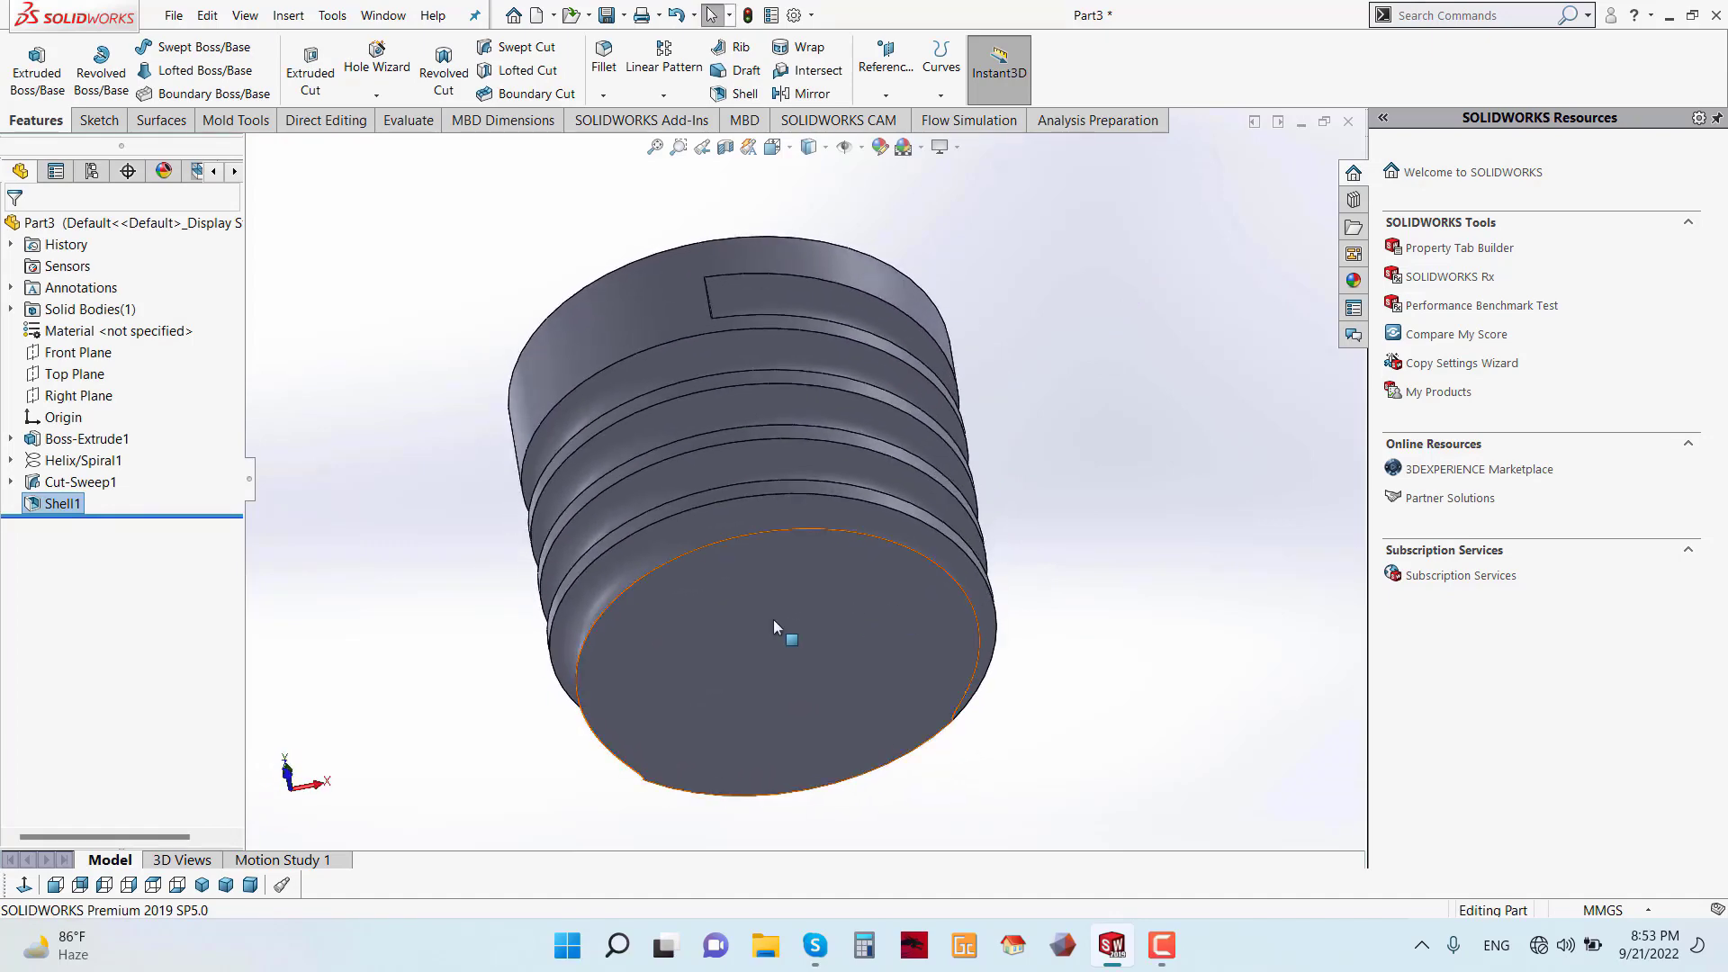
right_click(783, 629)
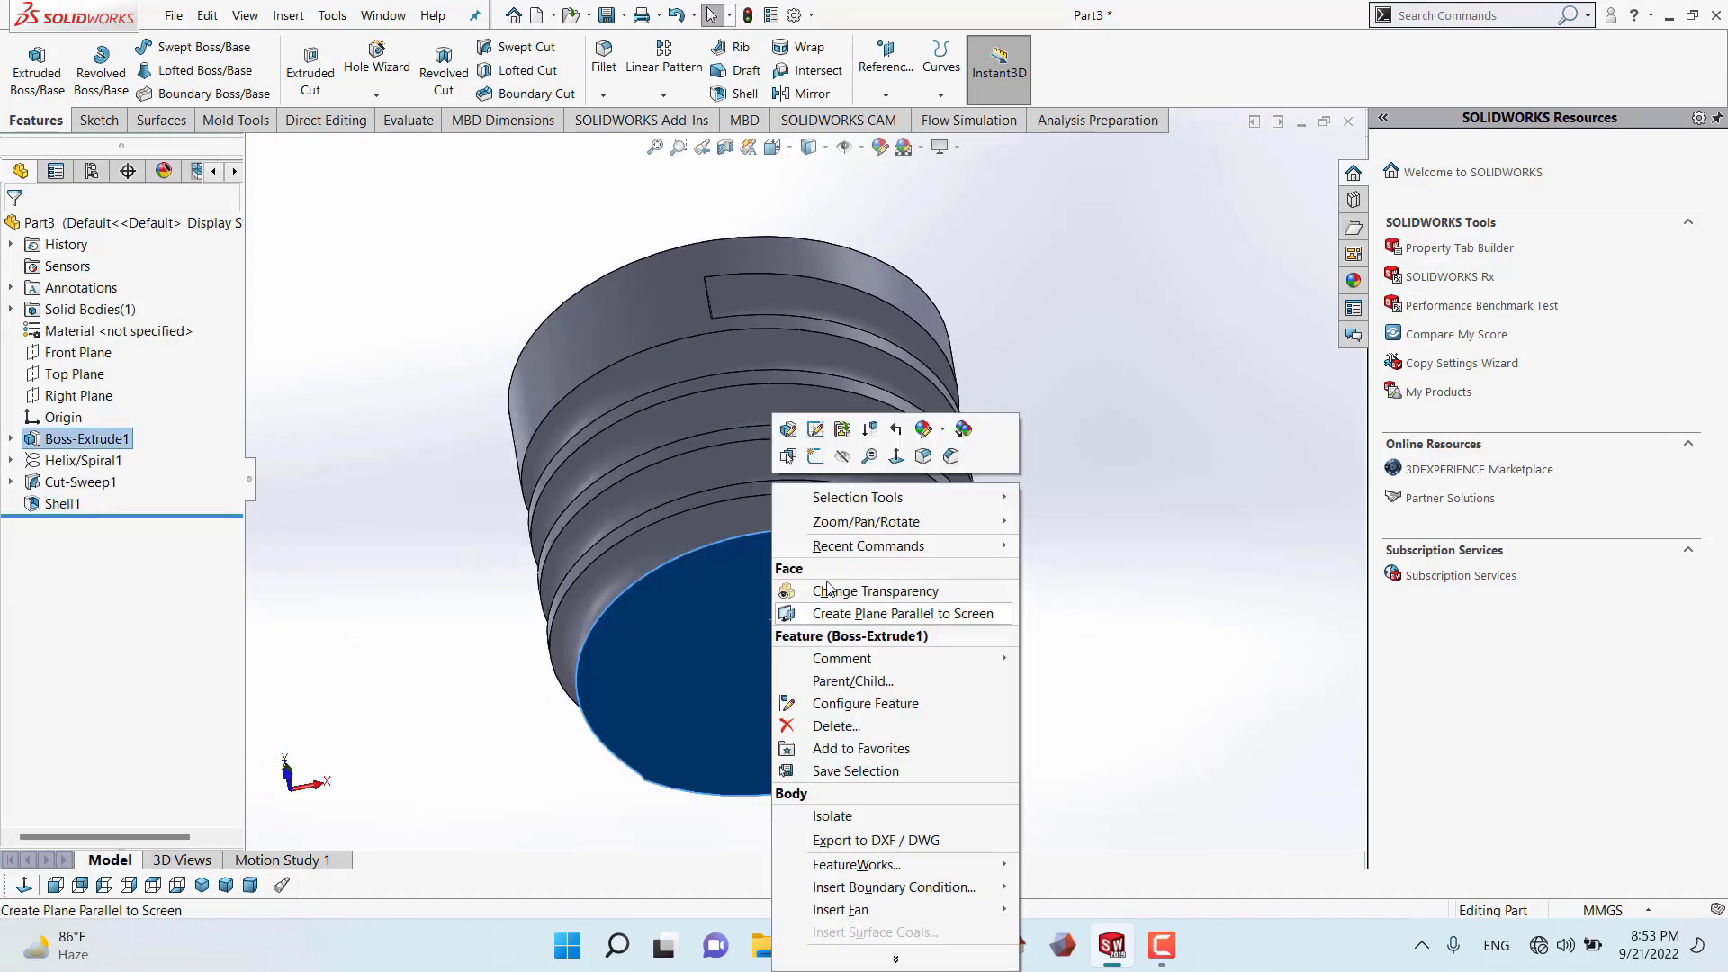
click(815, 456)
mouse_move(925, 661)
middle_down()
mouse_move(991, 405)
mouse_move(915, 300)
mouse_move(909, 539)
middle_up()
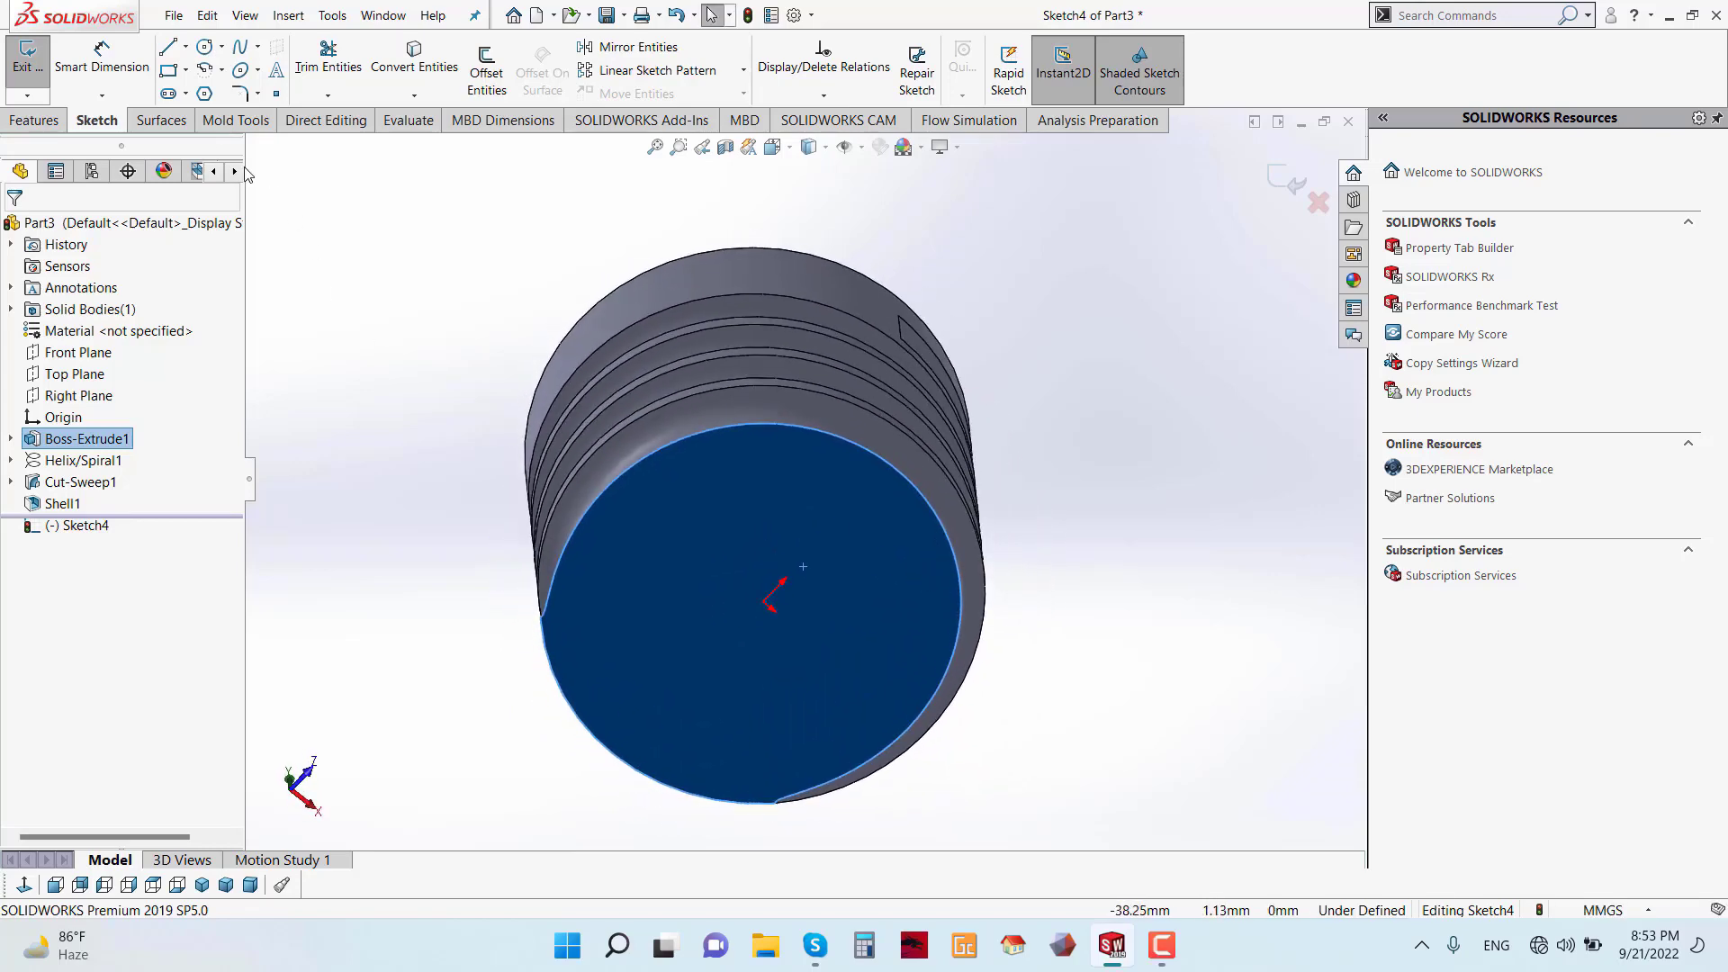
click(221, 47)
click(236, 67)
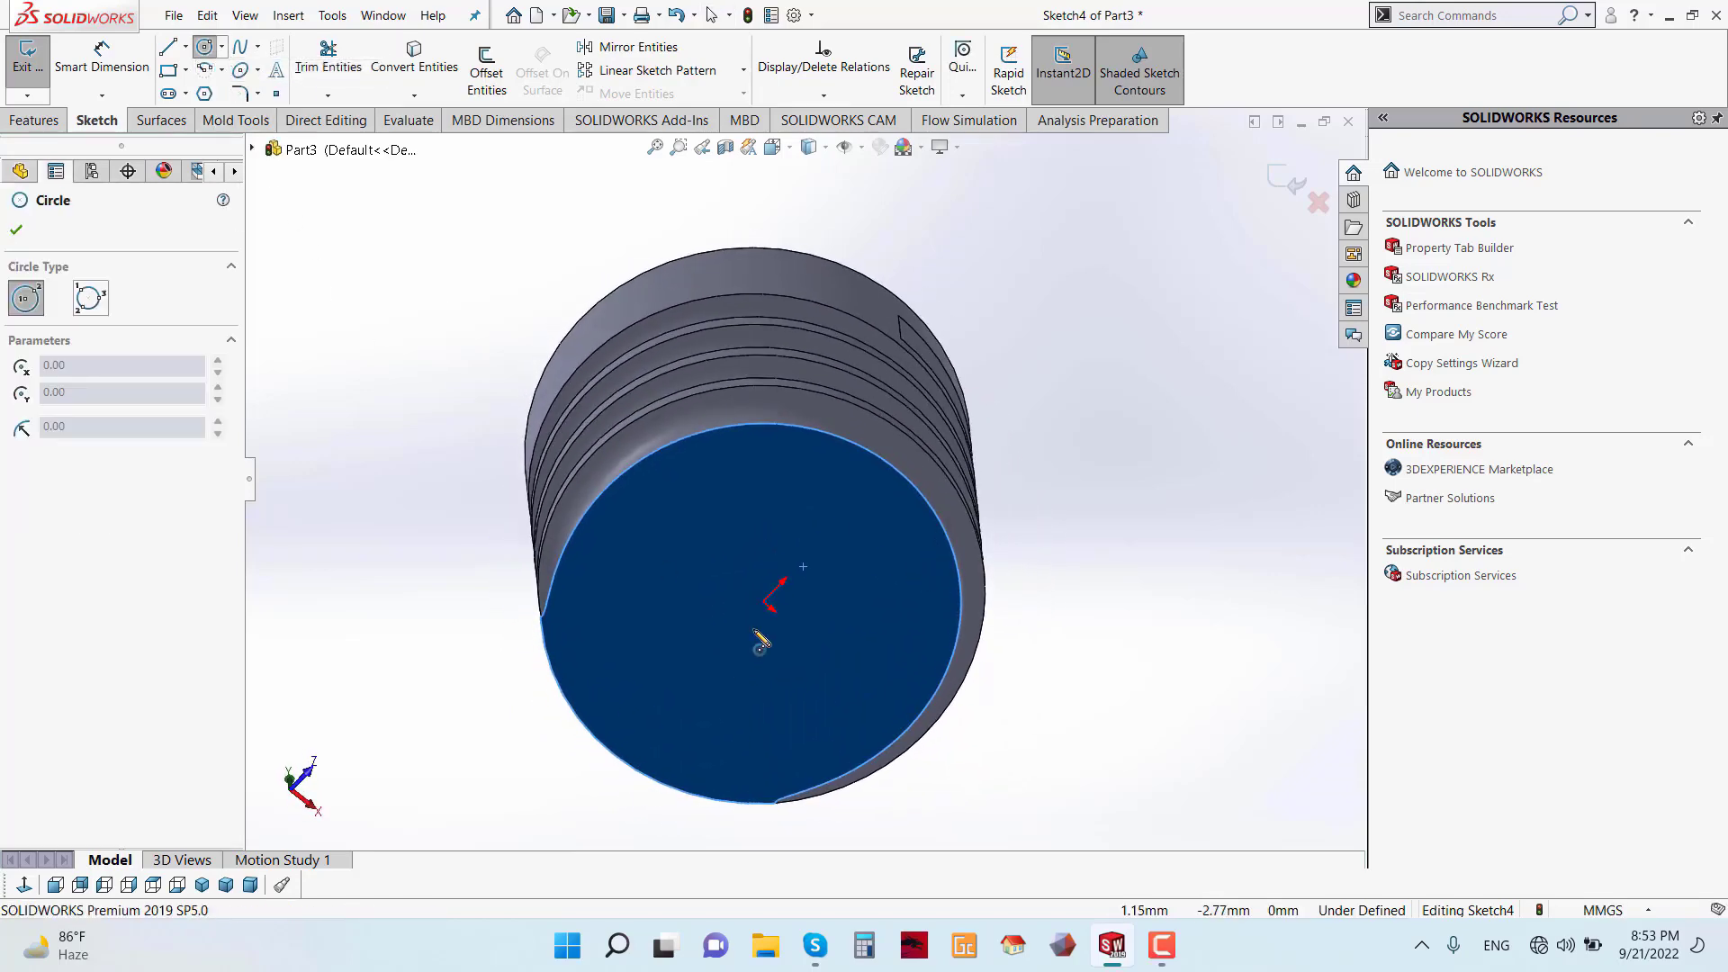
click(763, 601)
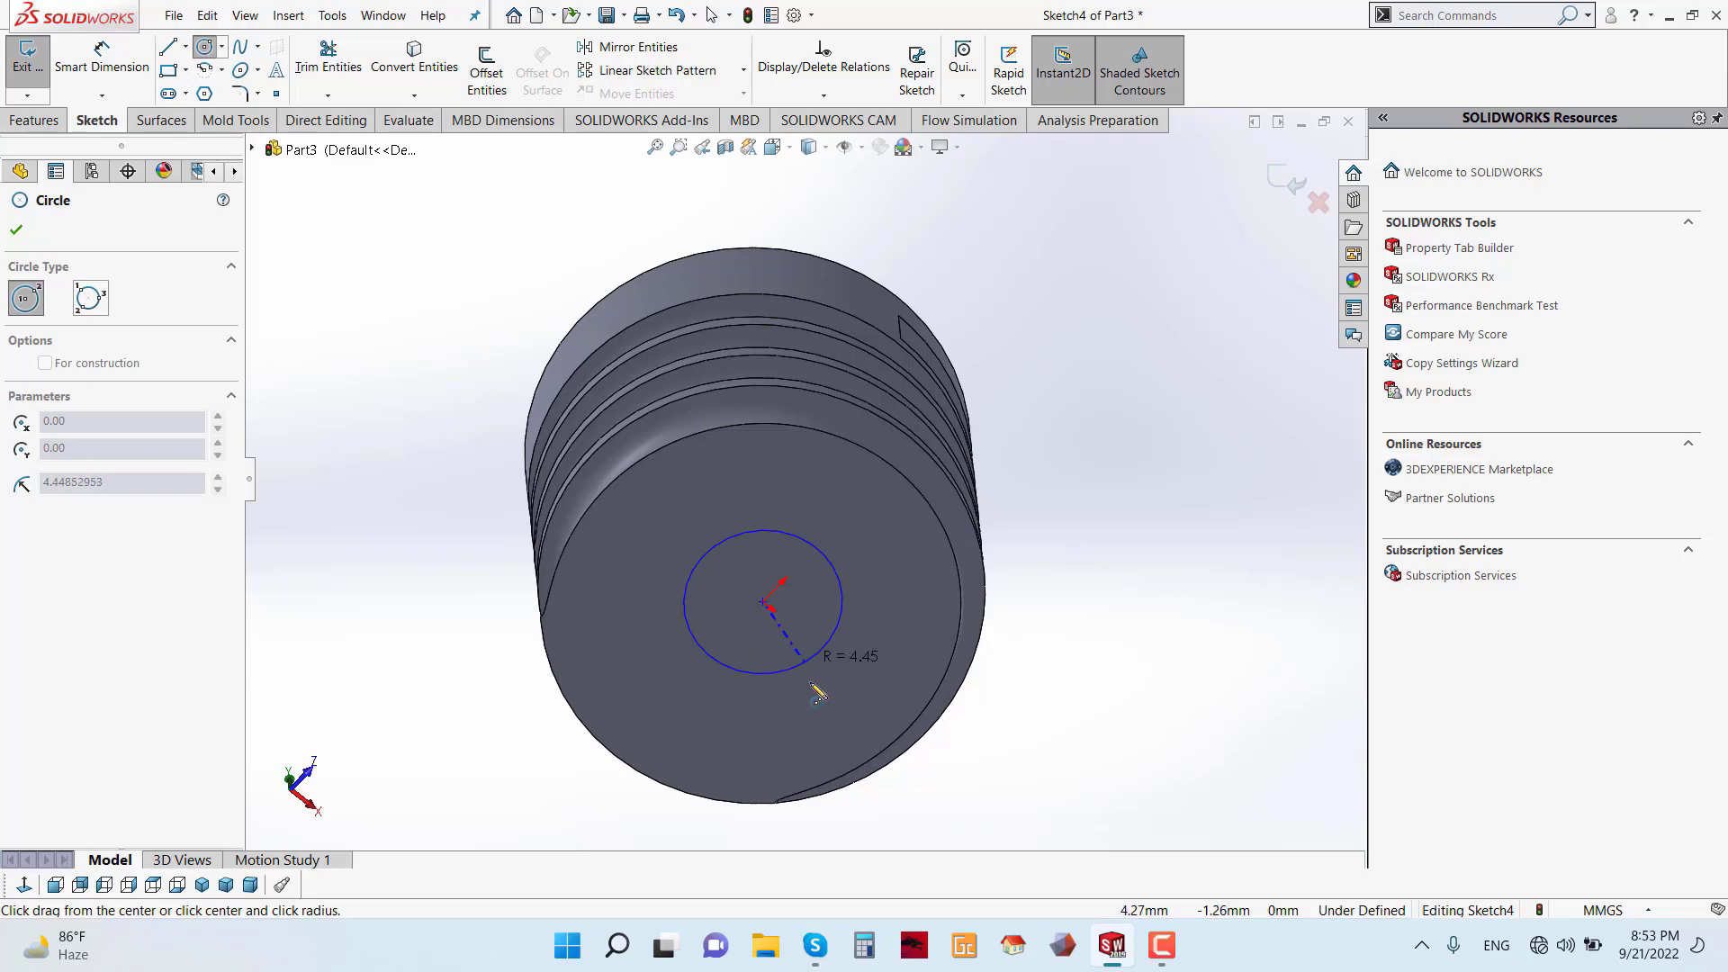
click(839, 754)
- Dimension the bottom-face circle's diameter as 22 mm
click(101, 58)
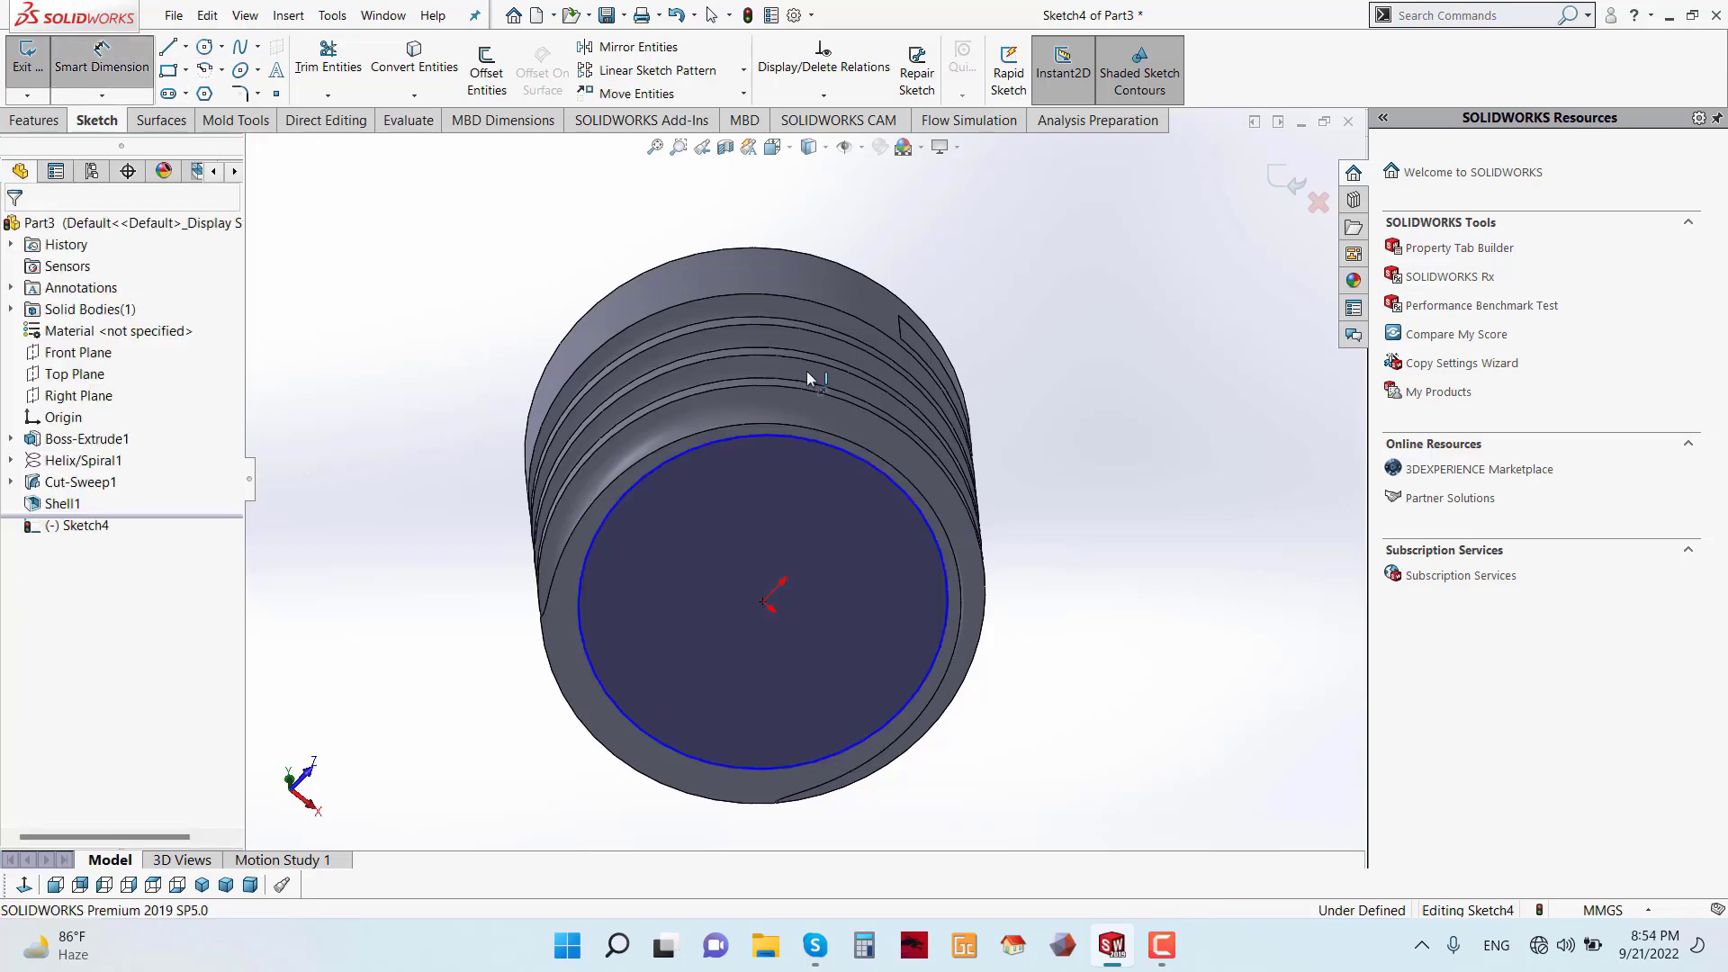
click(893, 490)
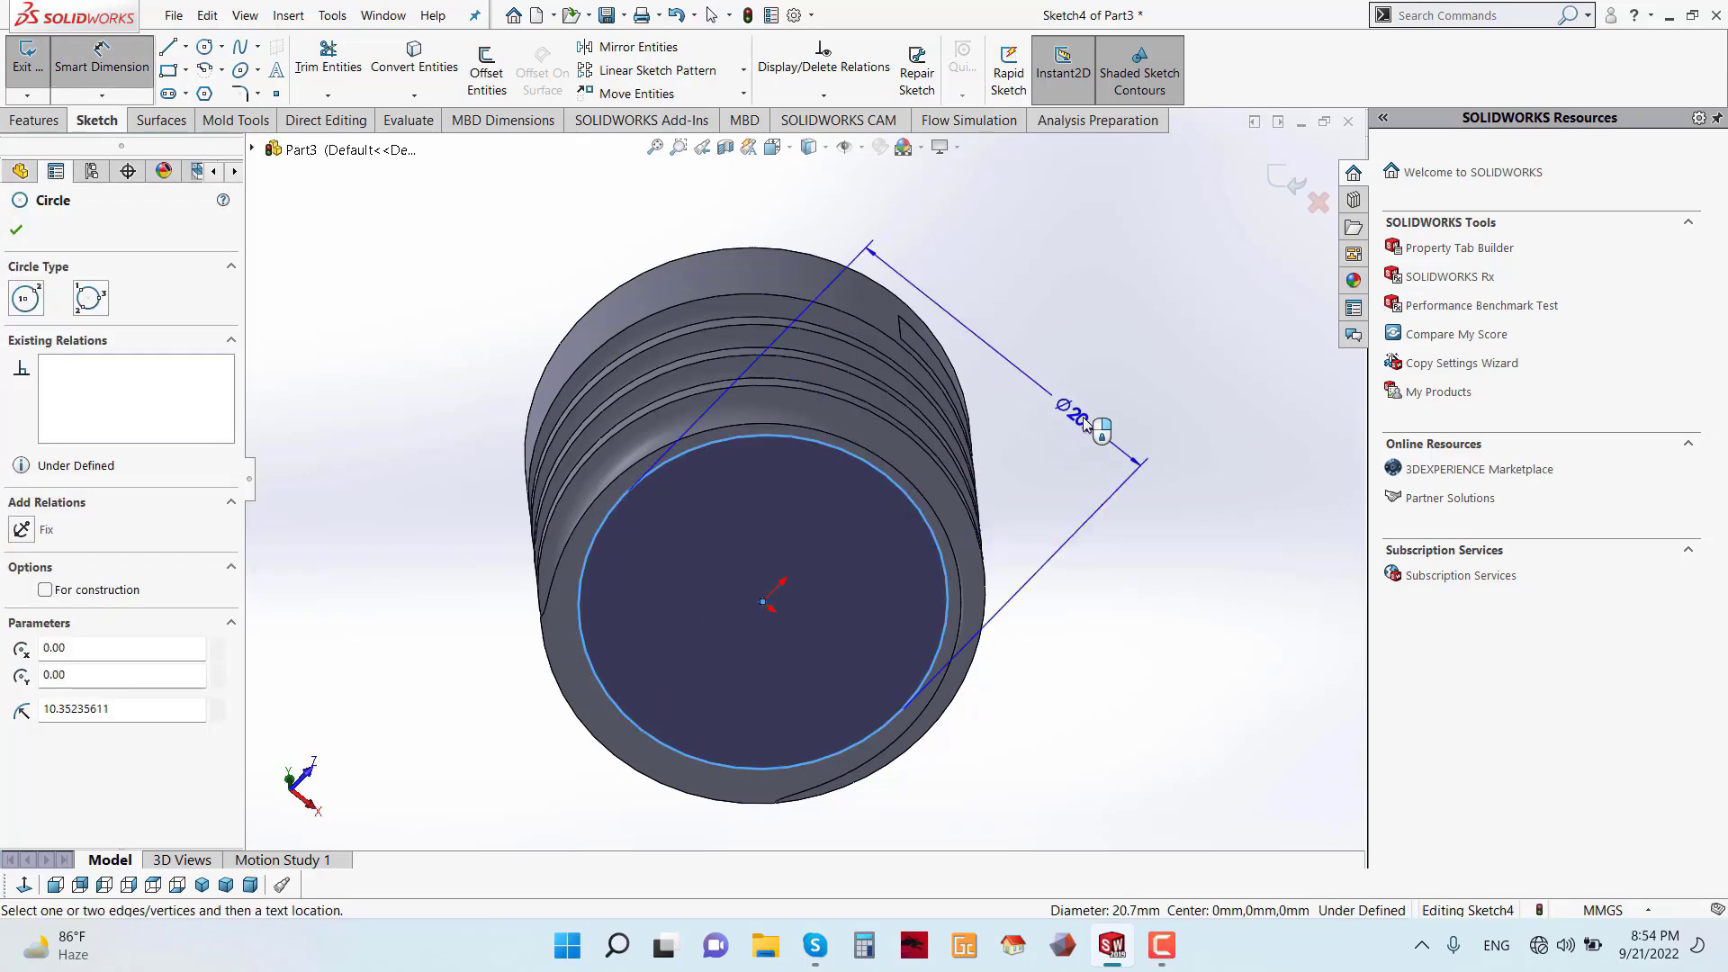
click(1090, 432)
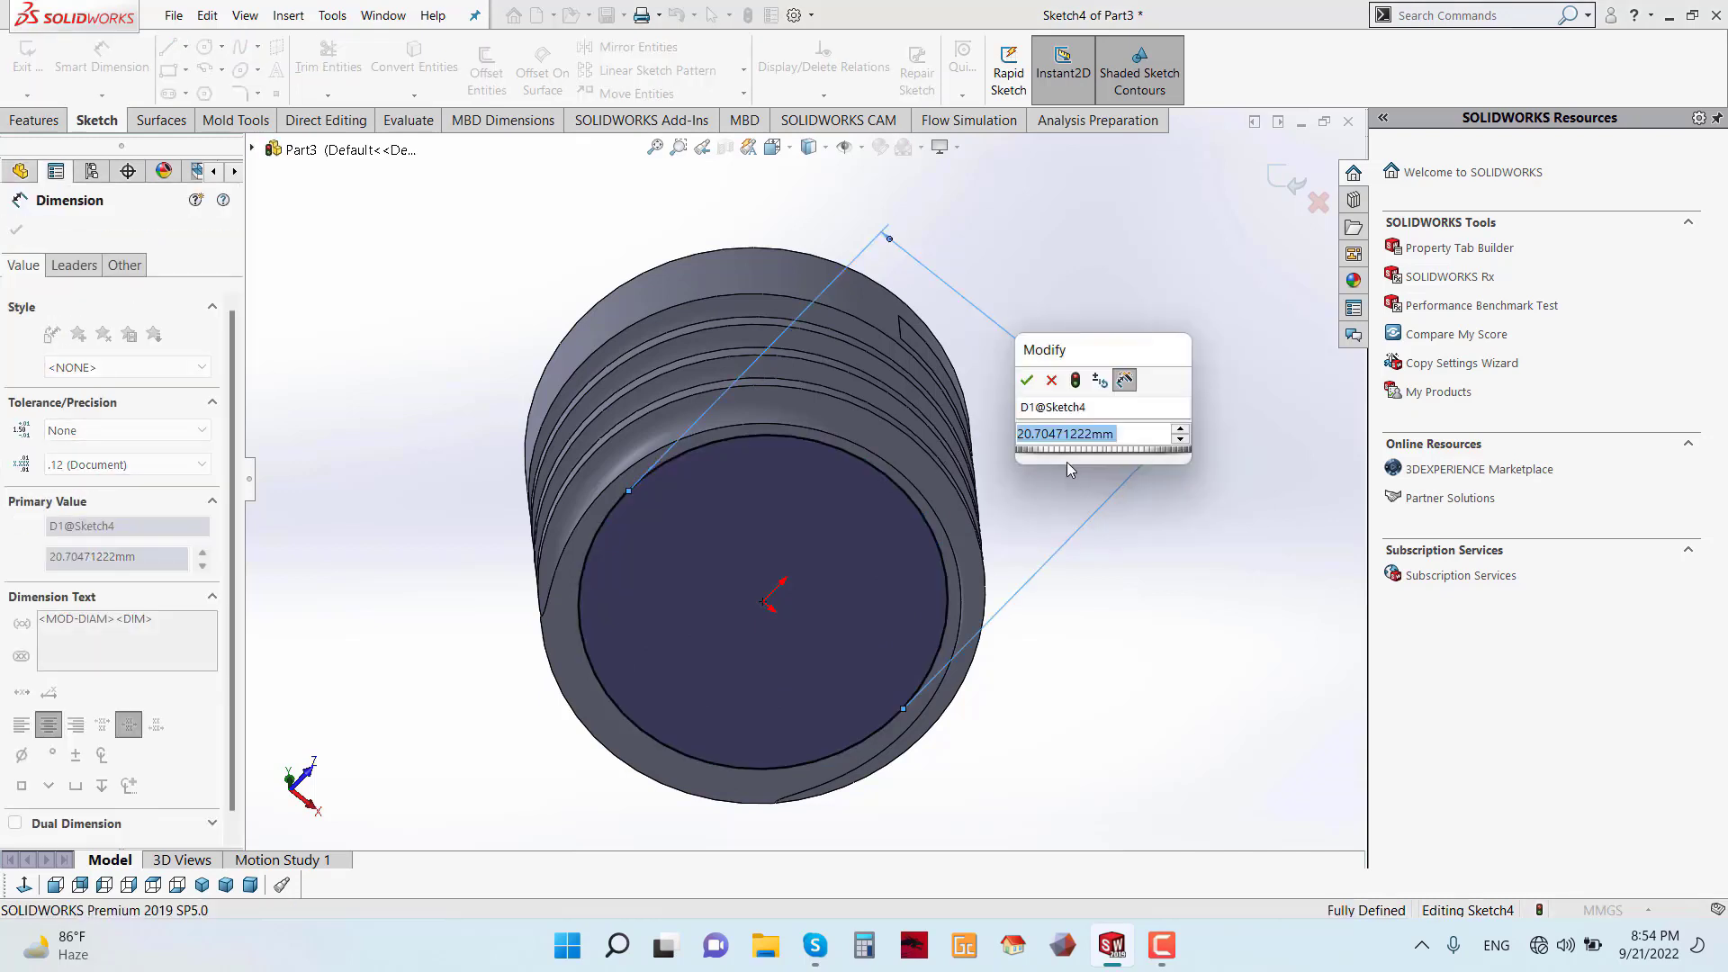
text(22)
click(1027, 380)
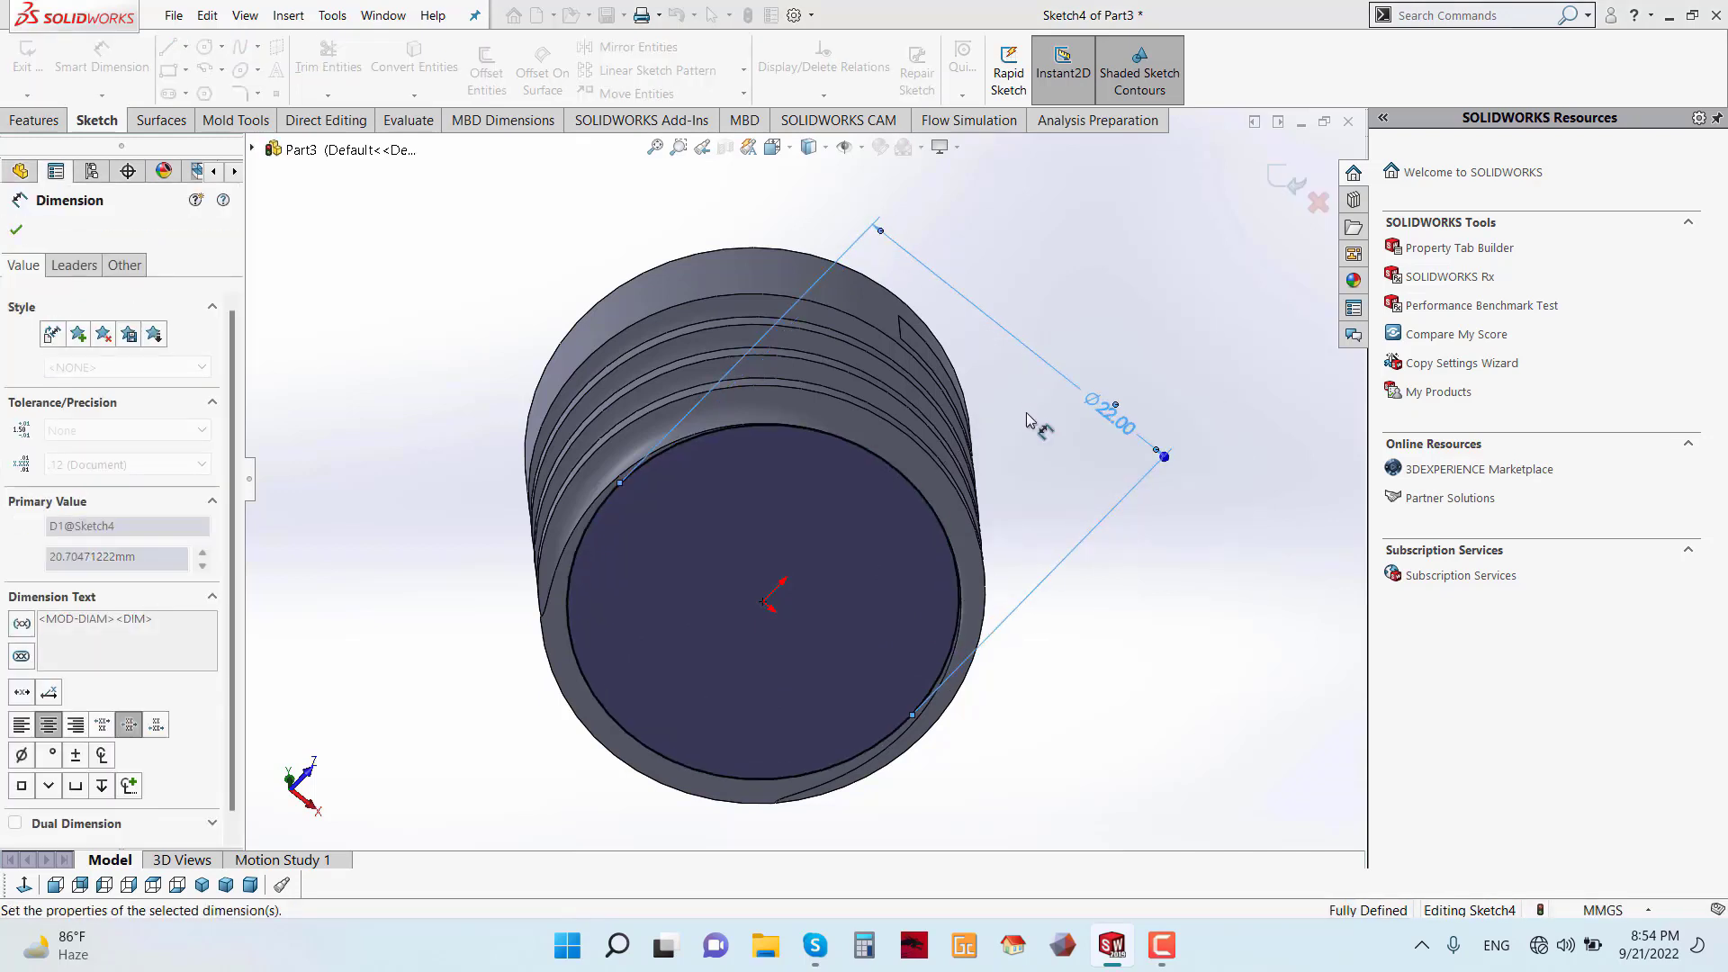
- Change the bottom-face circle's diameter dimension to 20 mm
double_click(1114, 423)
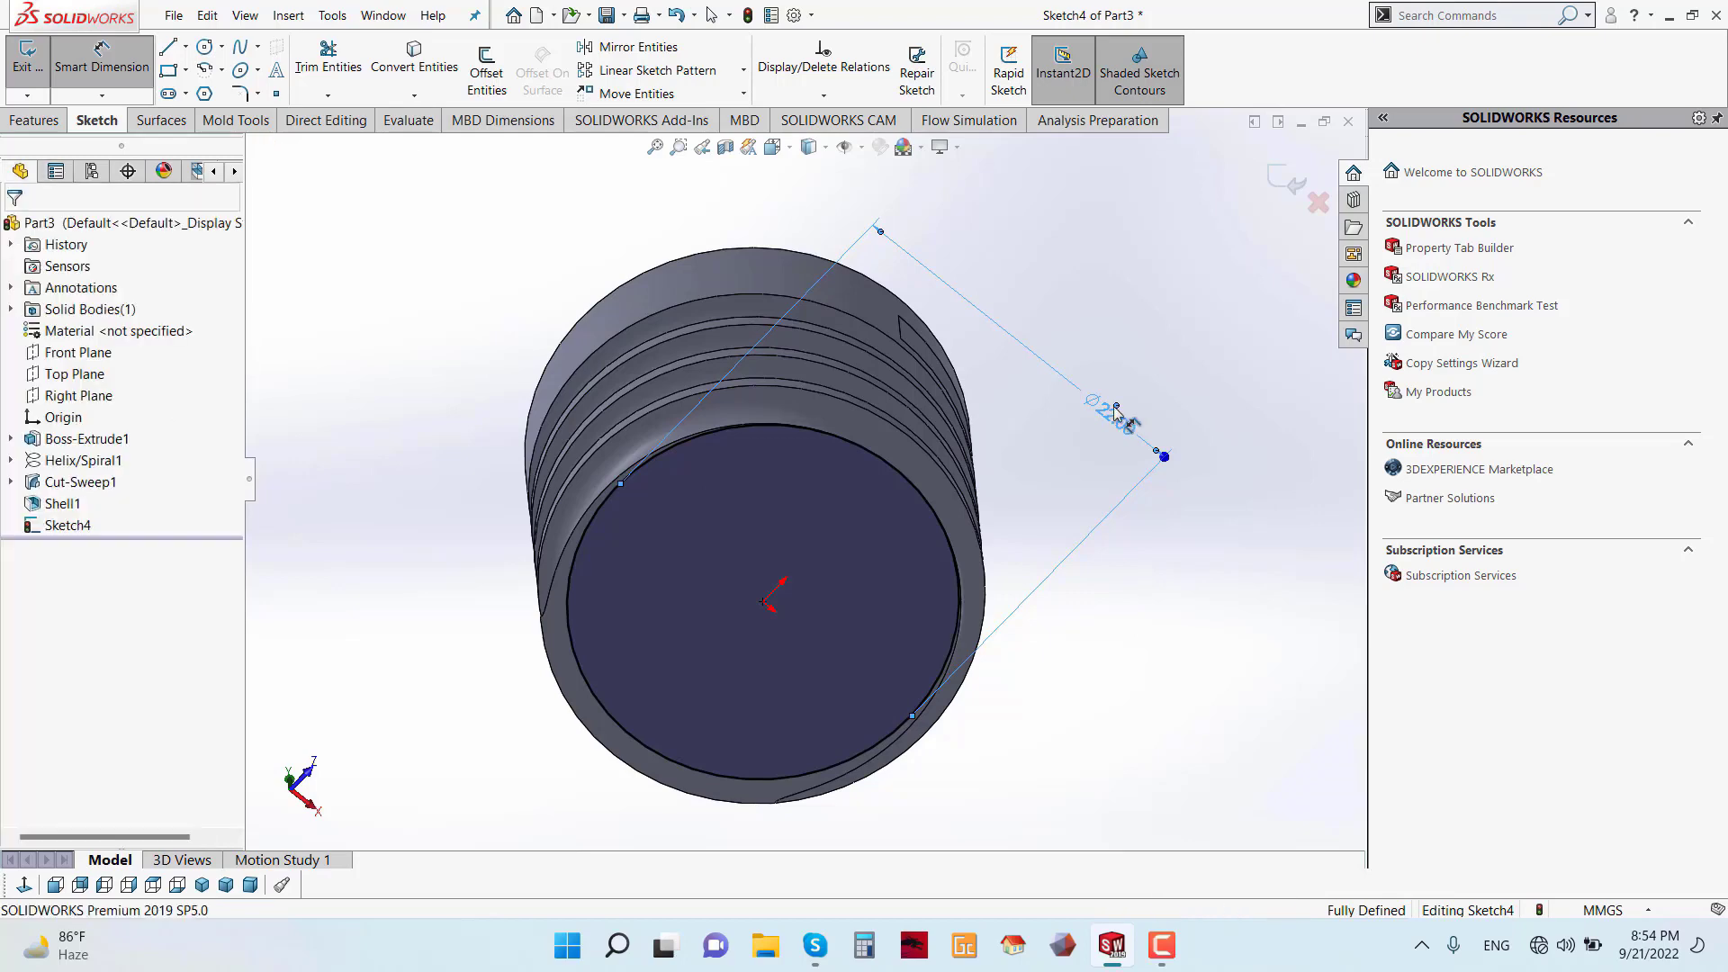
text(2)
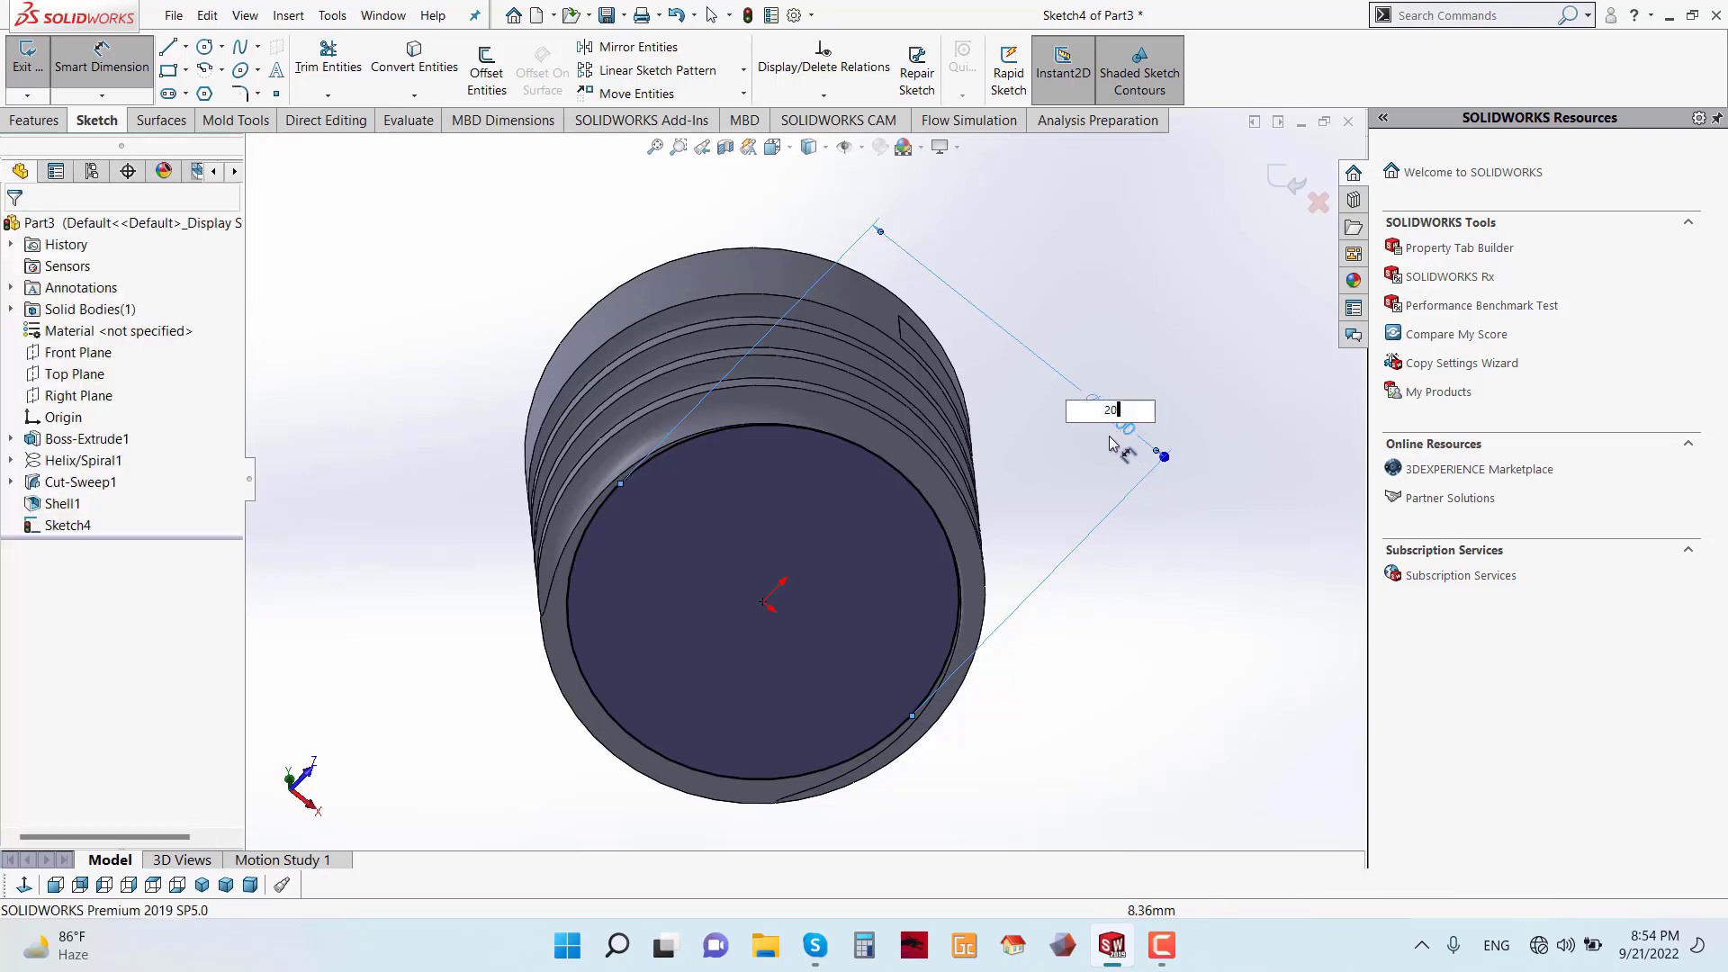
text(0)
key(Return)
- Cut-extrude the 20 mm circle with the Through All - Both end condition to open the cap's bottom
click(56, 883)
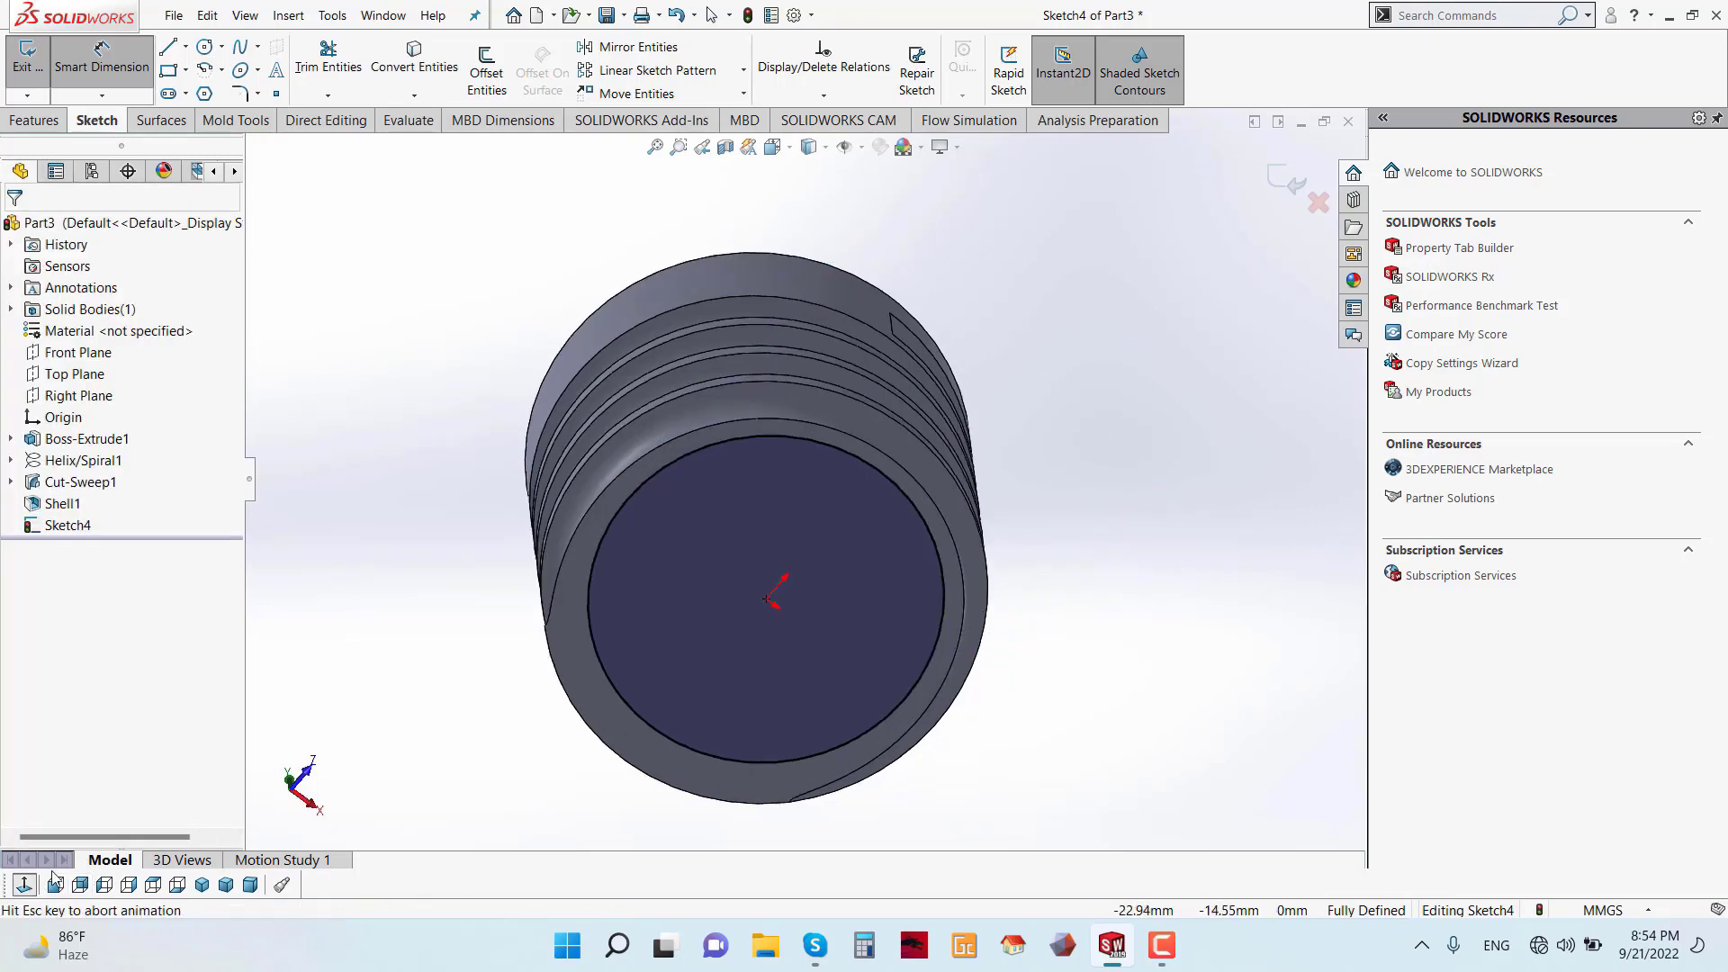
click(33, 120)
click(311, 69)
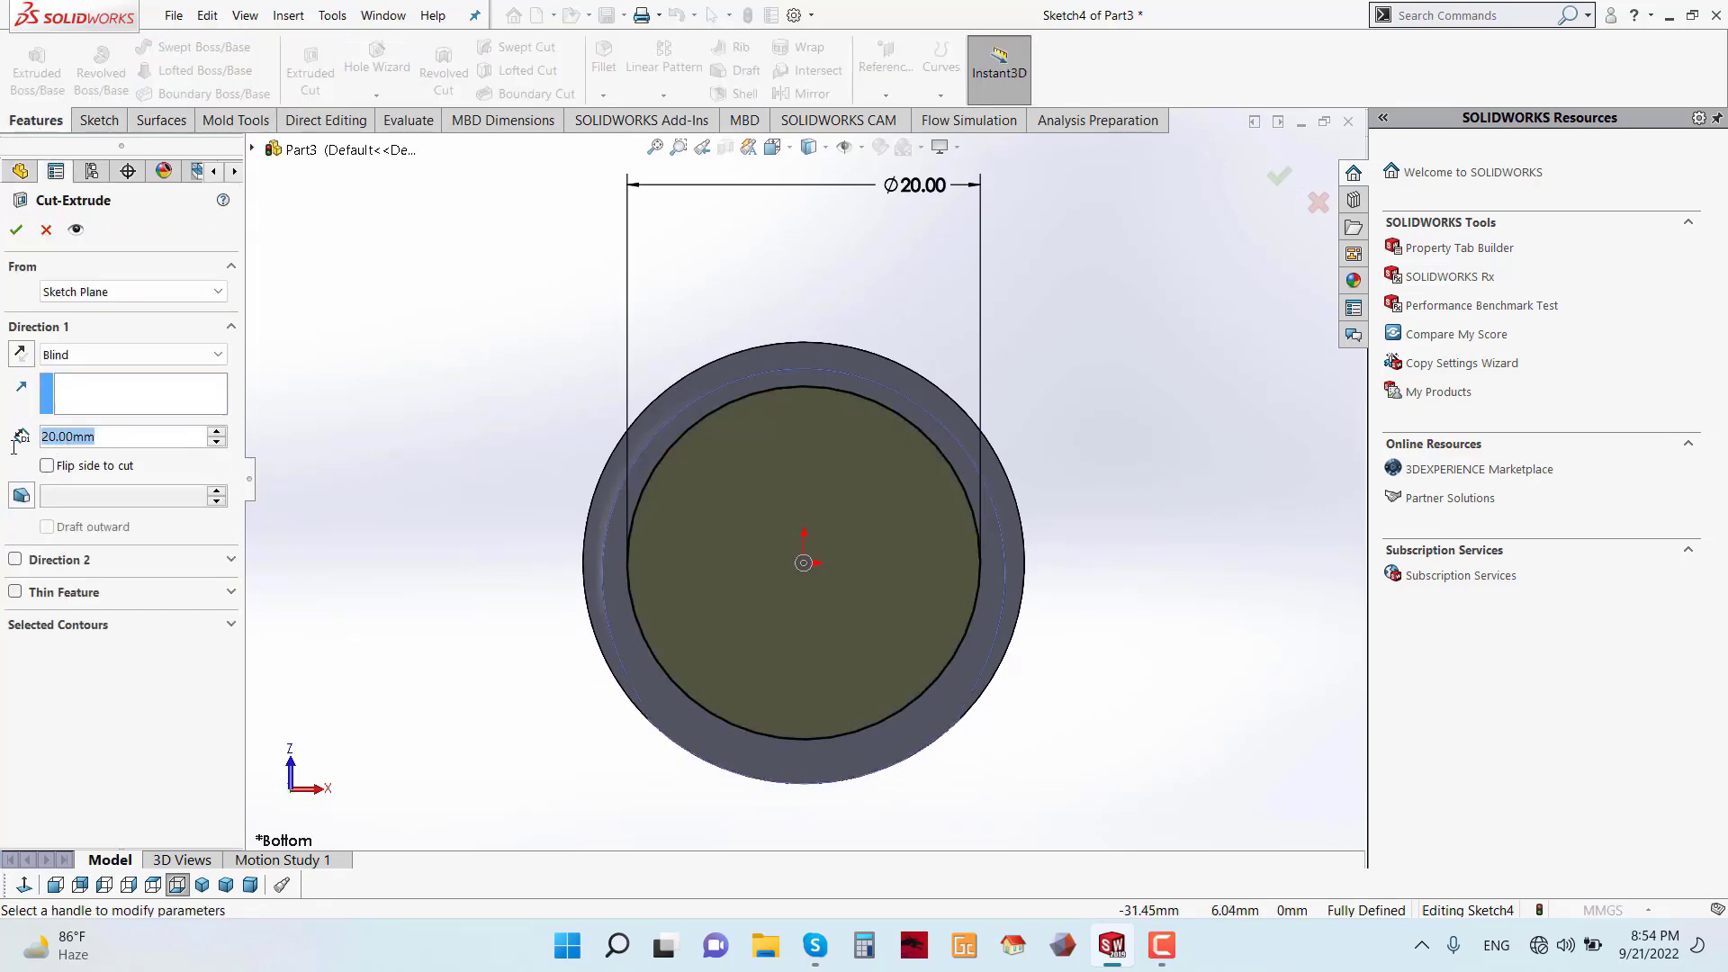
click(70, 355)
click(85, 410)
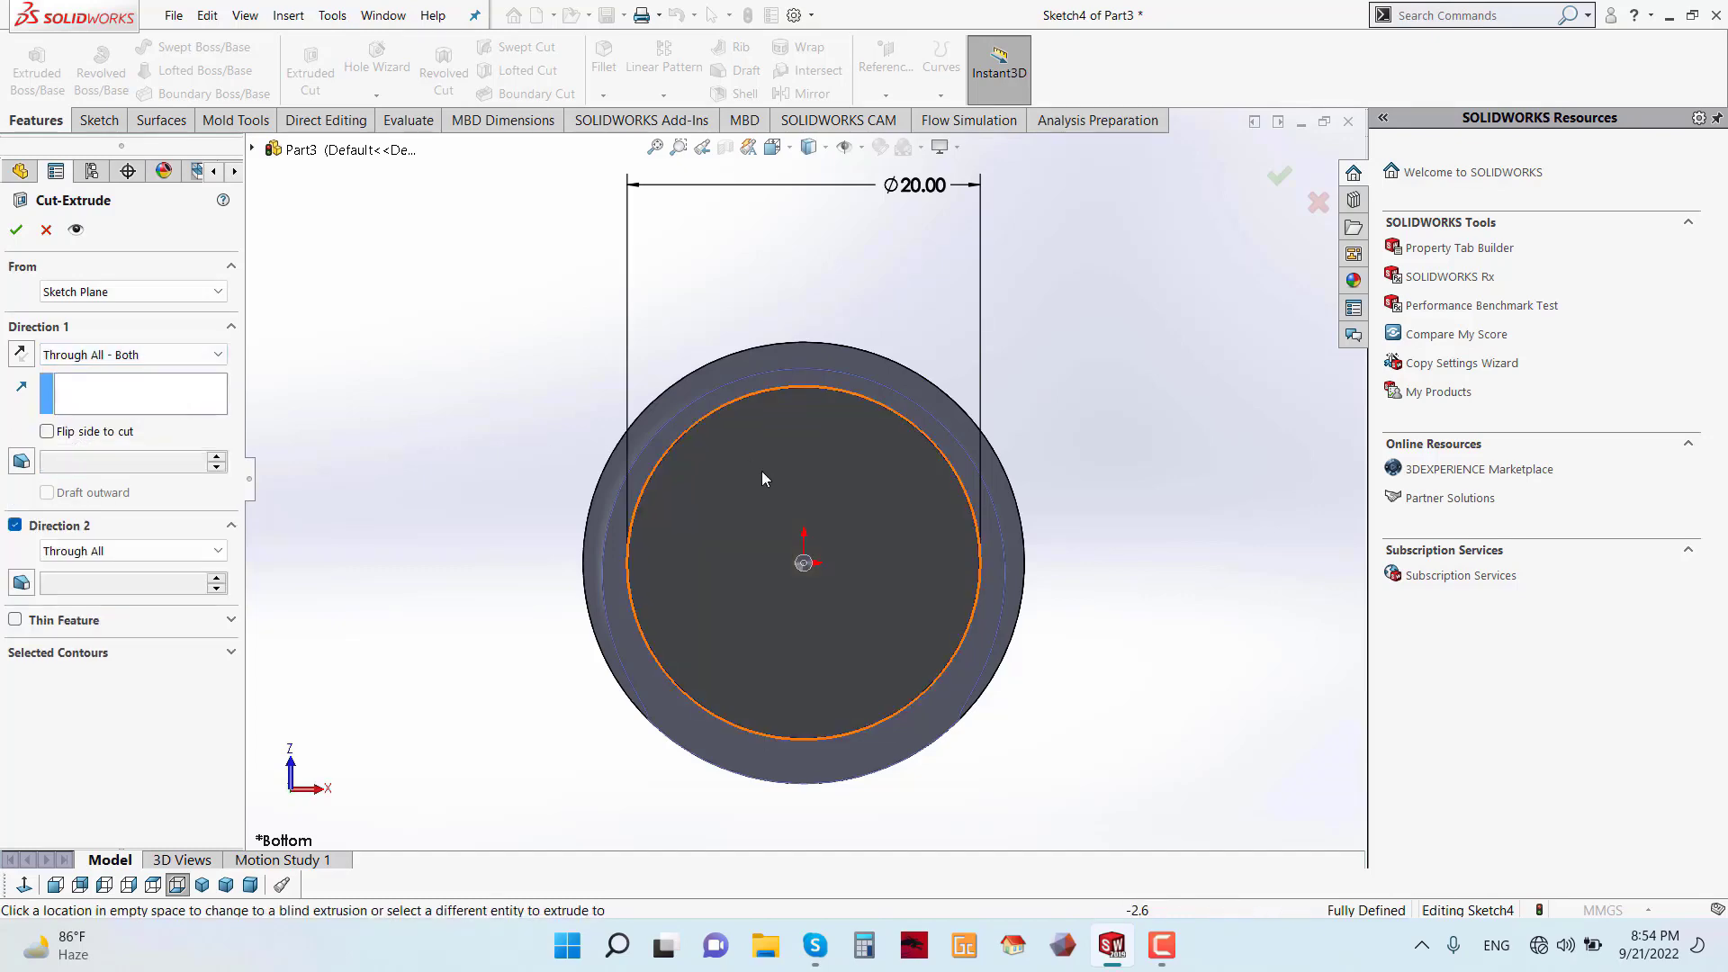
scroll(761, 472, up, 3)
middle_drag(762, 471, 1050, 828)
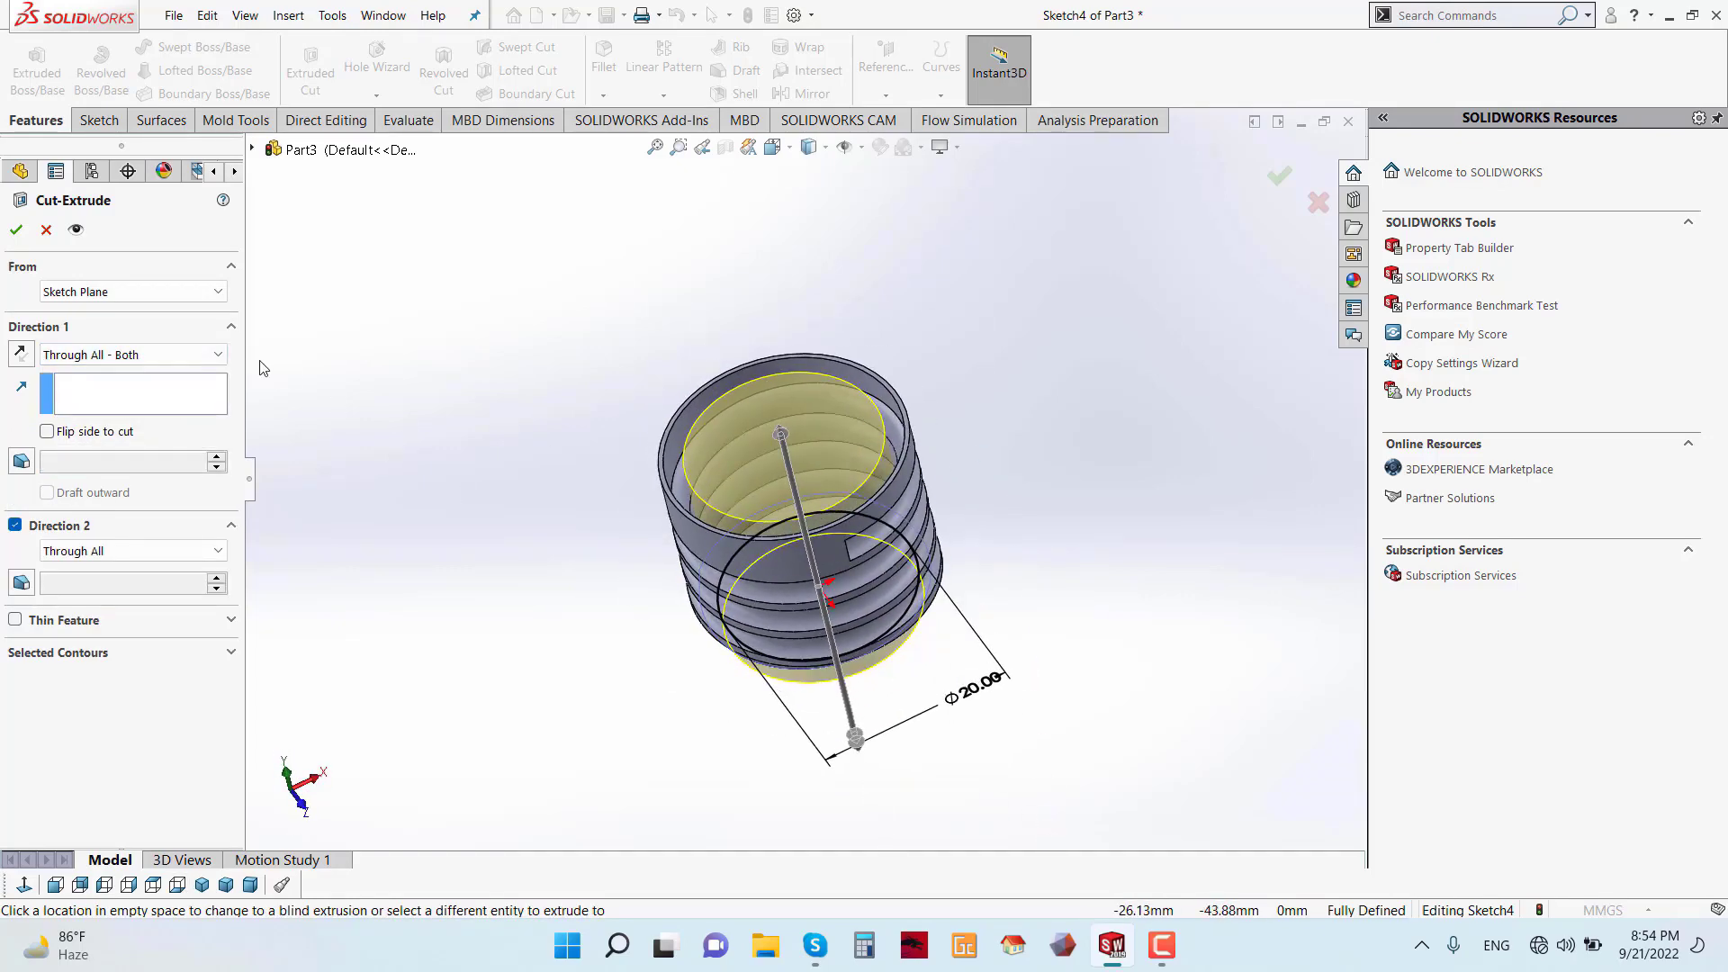
click(16, 230)
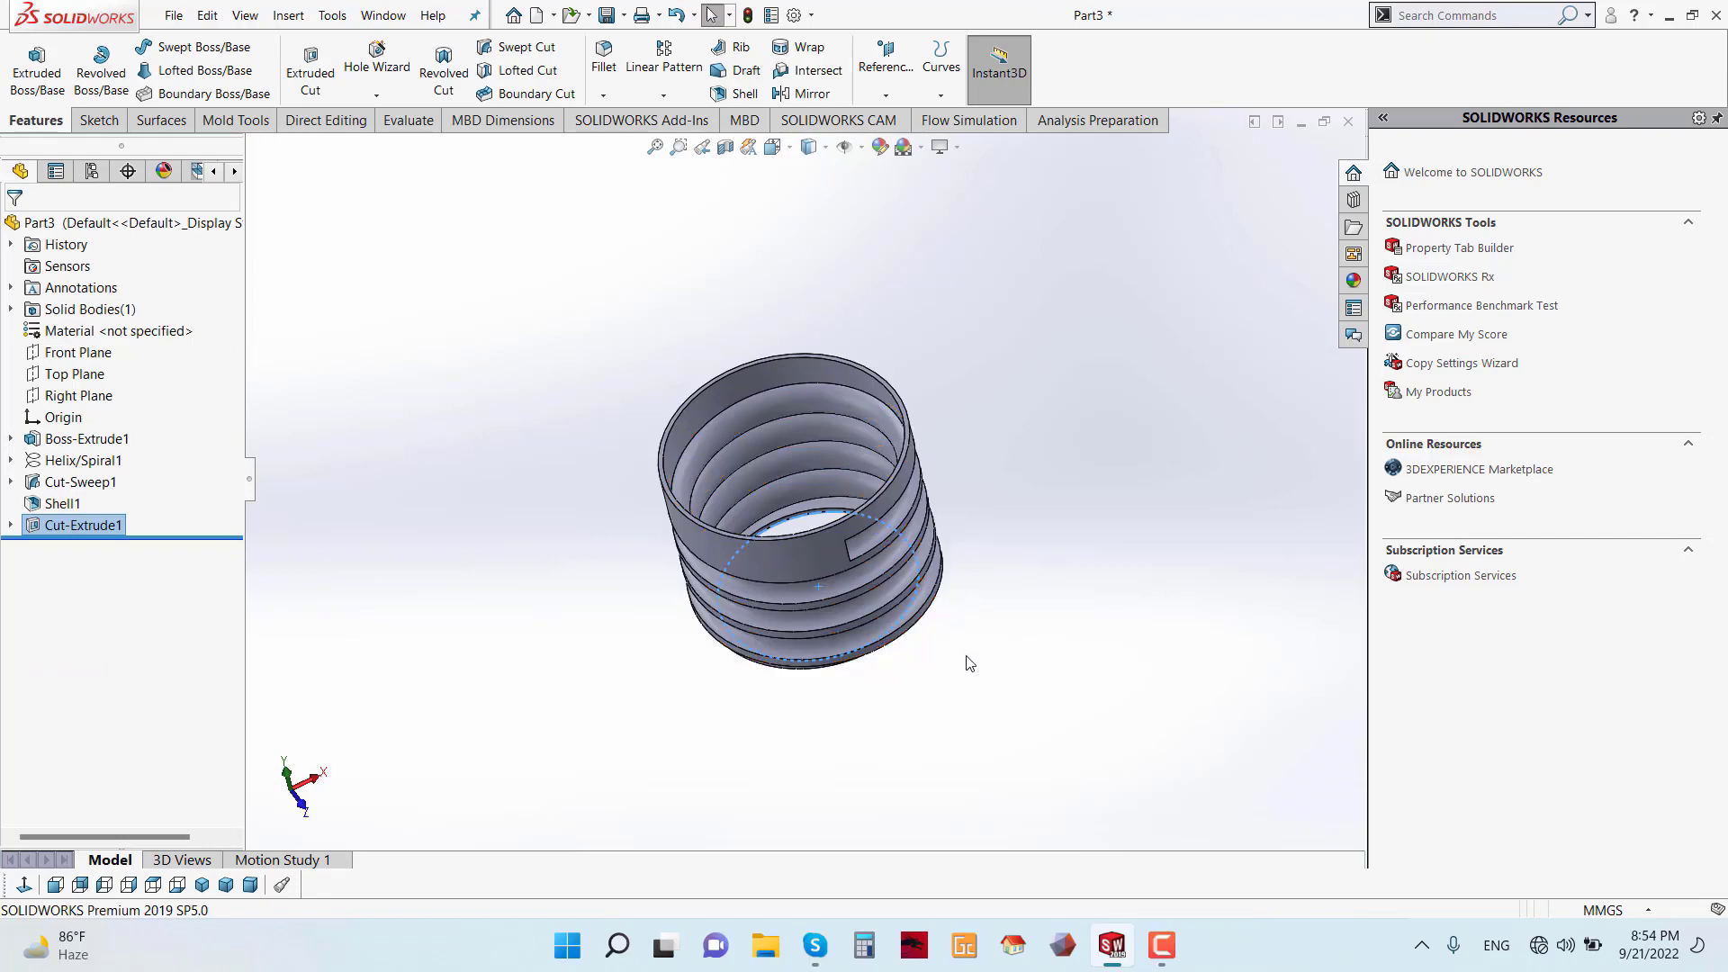
- On the cap's bottom ring face, sketch a circle centred on the origin with a 12.5 mm radius, matching the cap's outer edge
middle_drag(964, 663, 899, 558)
scroll(956, 542, up, 3)
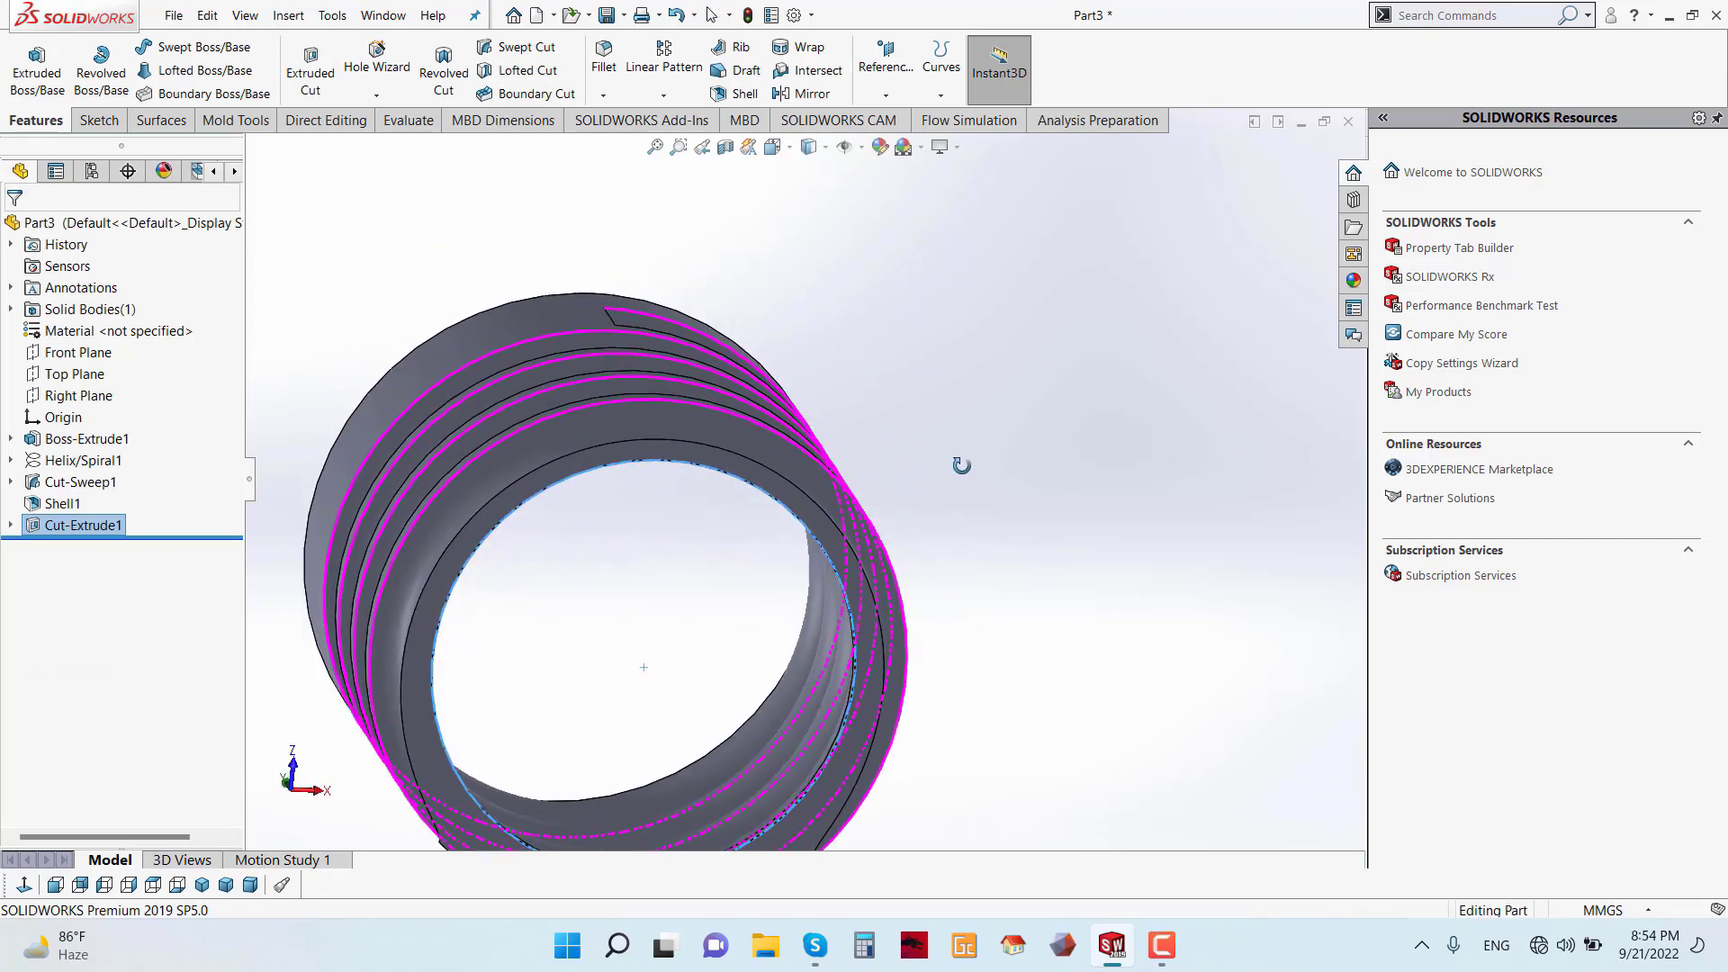
scroll(871, 581, down, 3)
scroll(821, 586, up, 5)
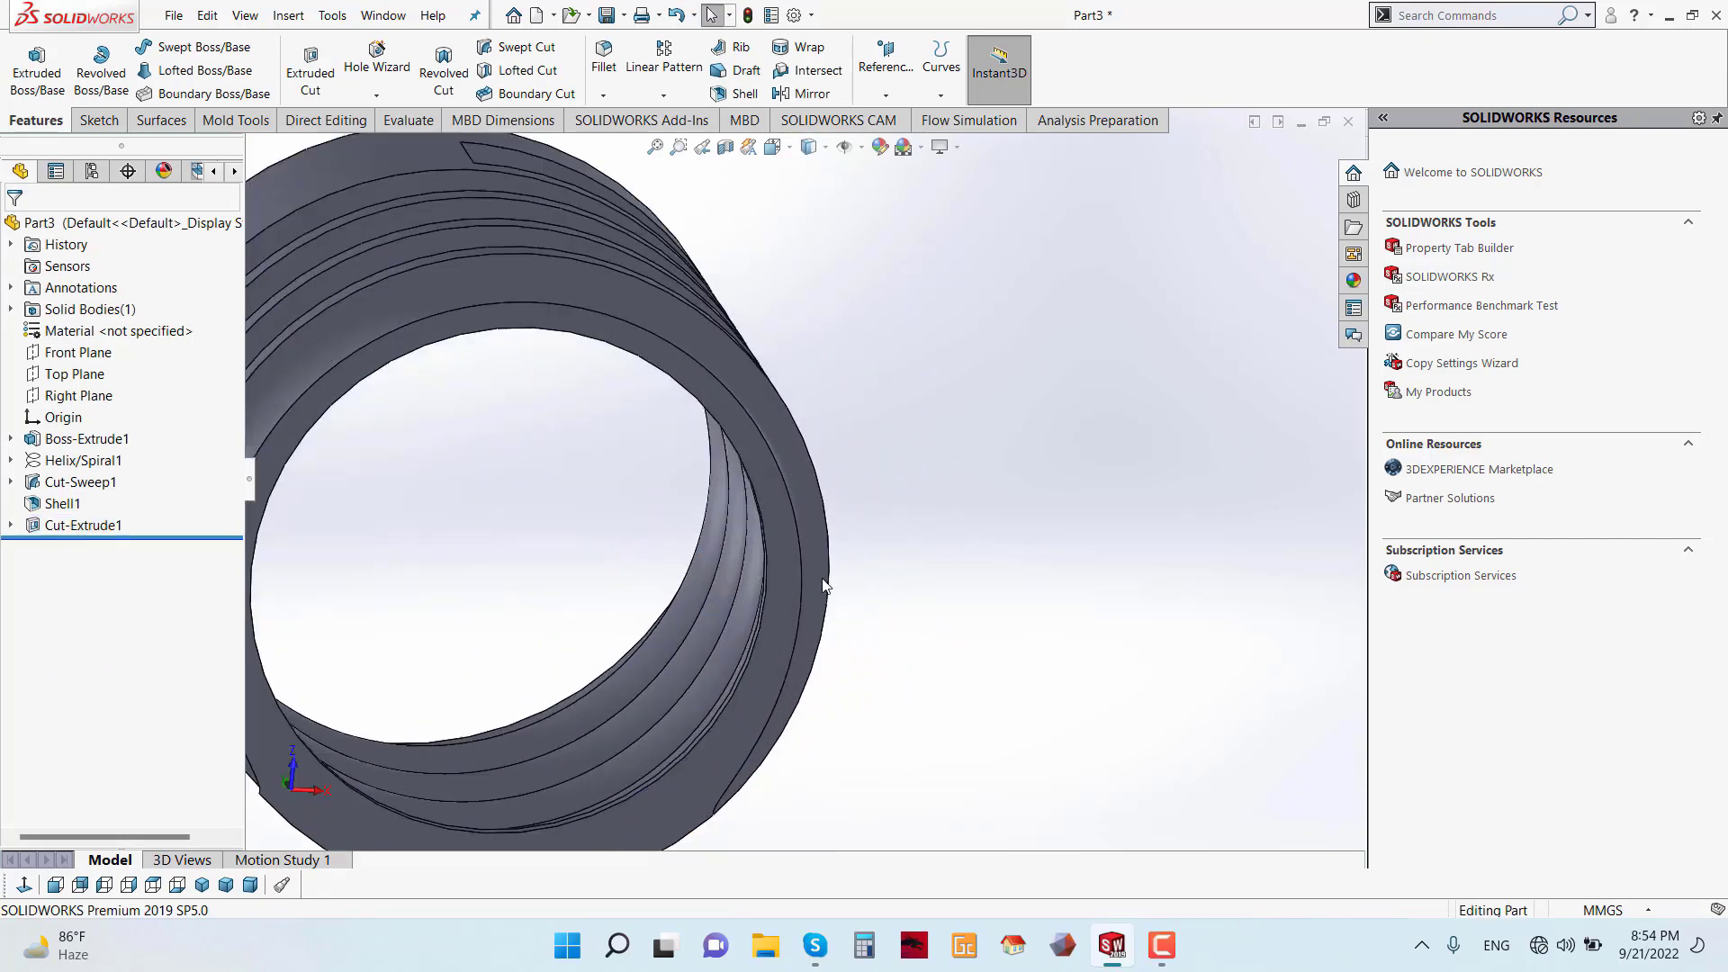
right_click(780, 558)
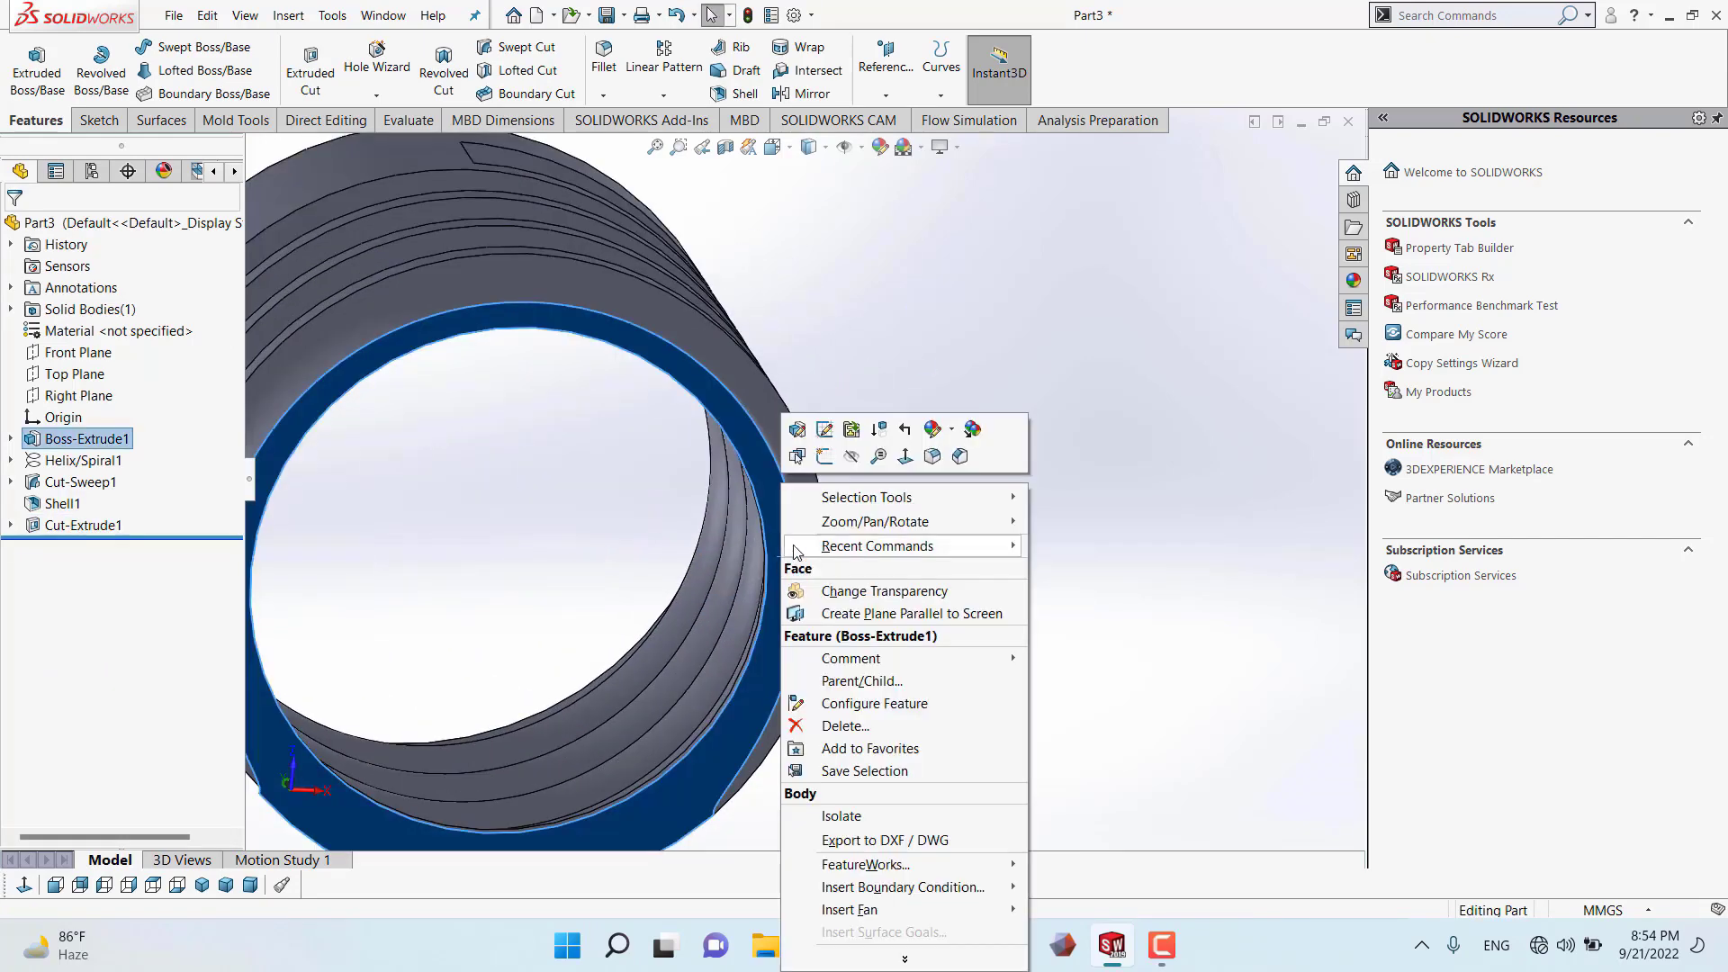
click(825, 457)
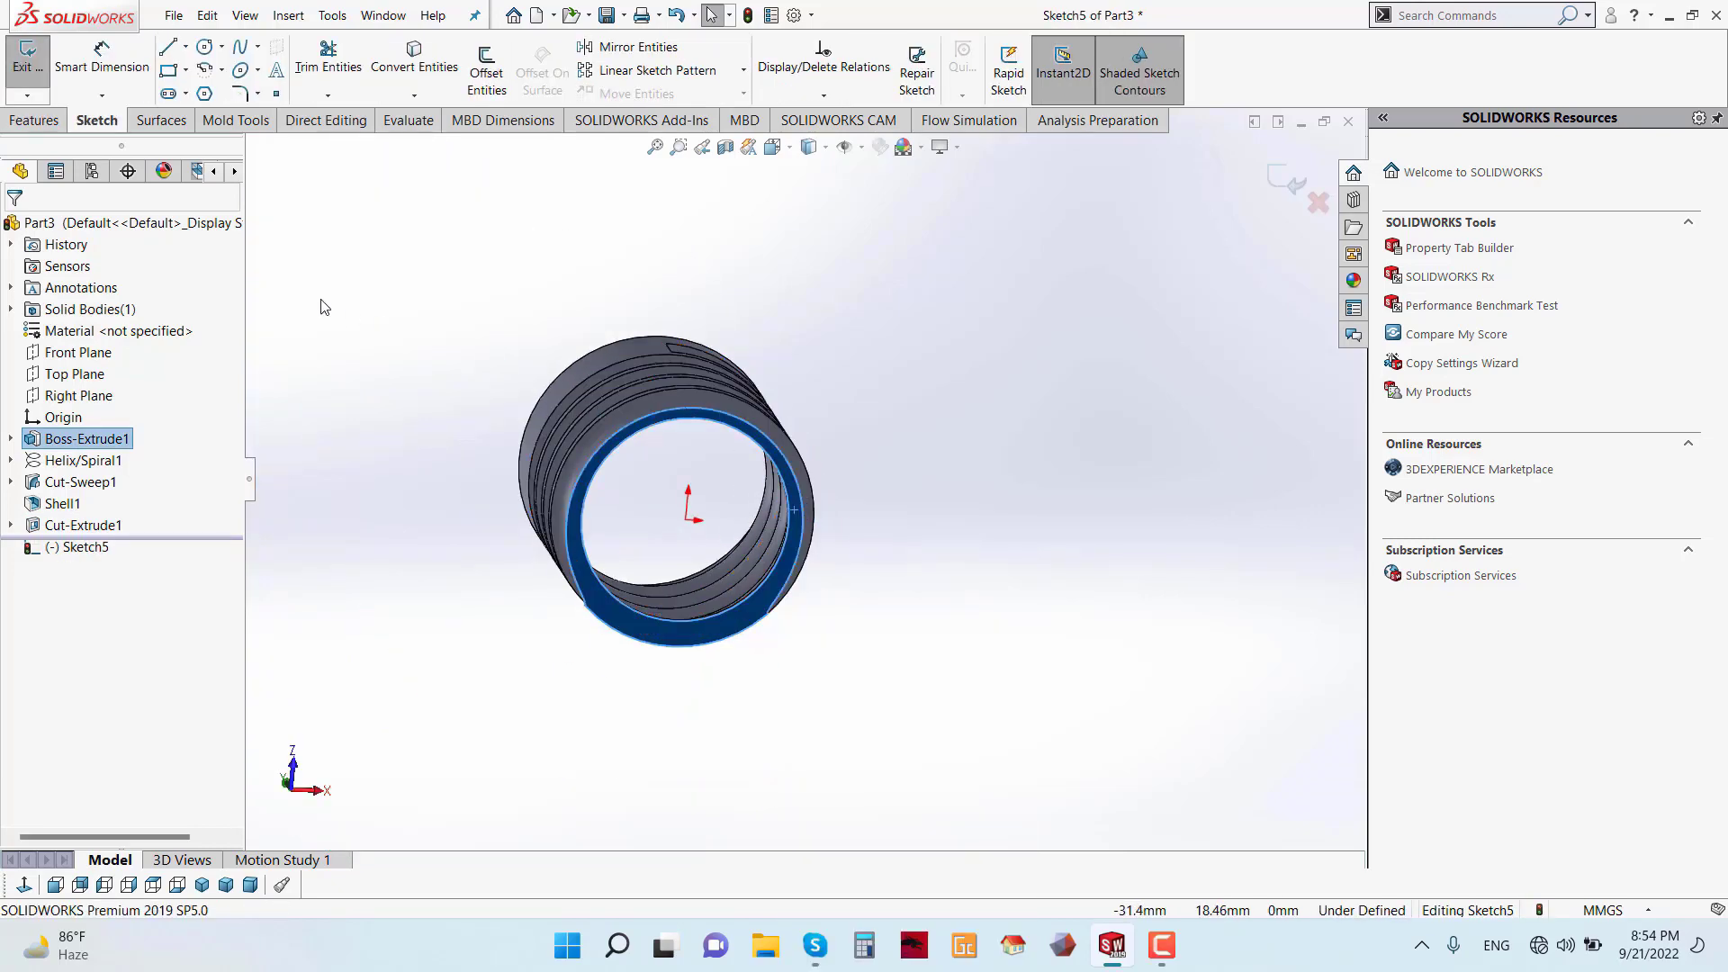
click(24, 882)
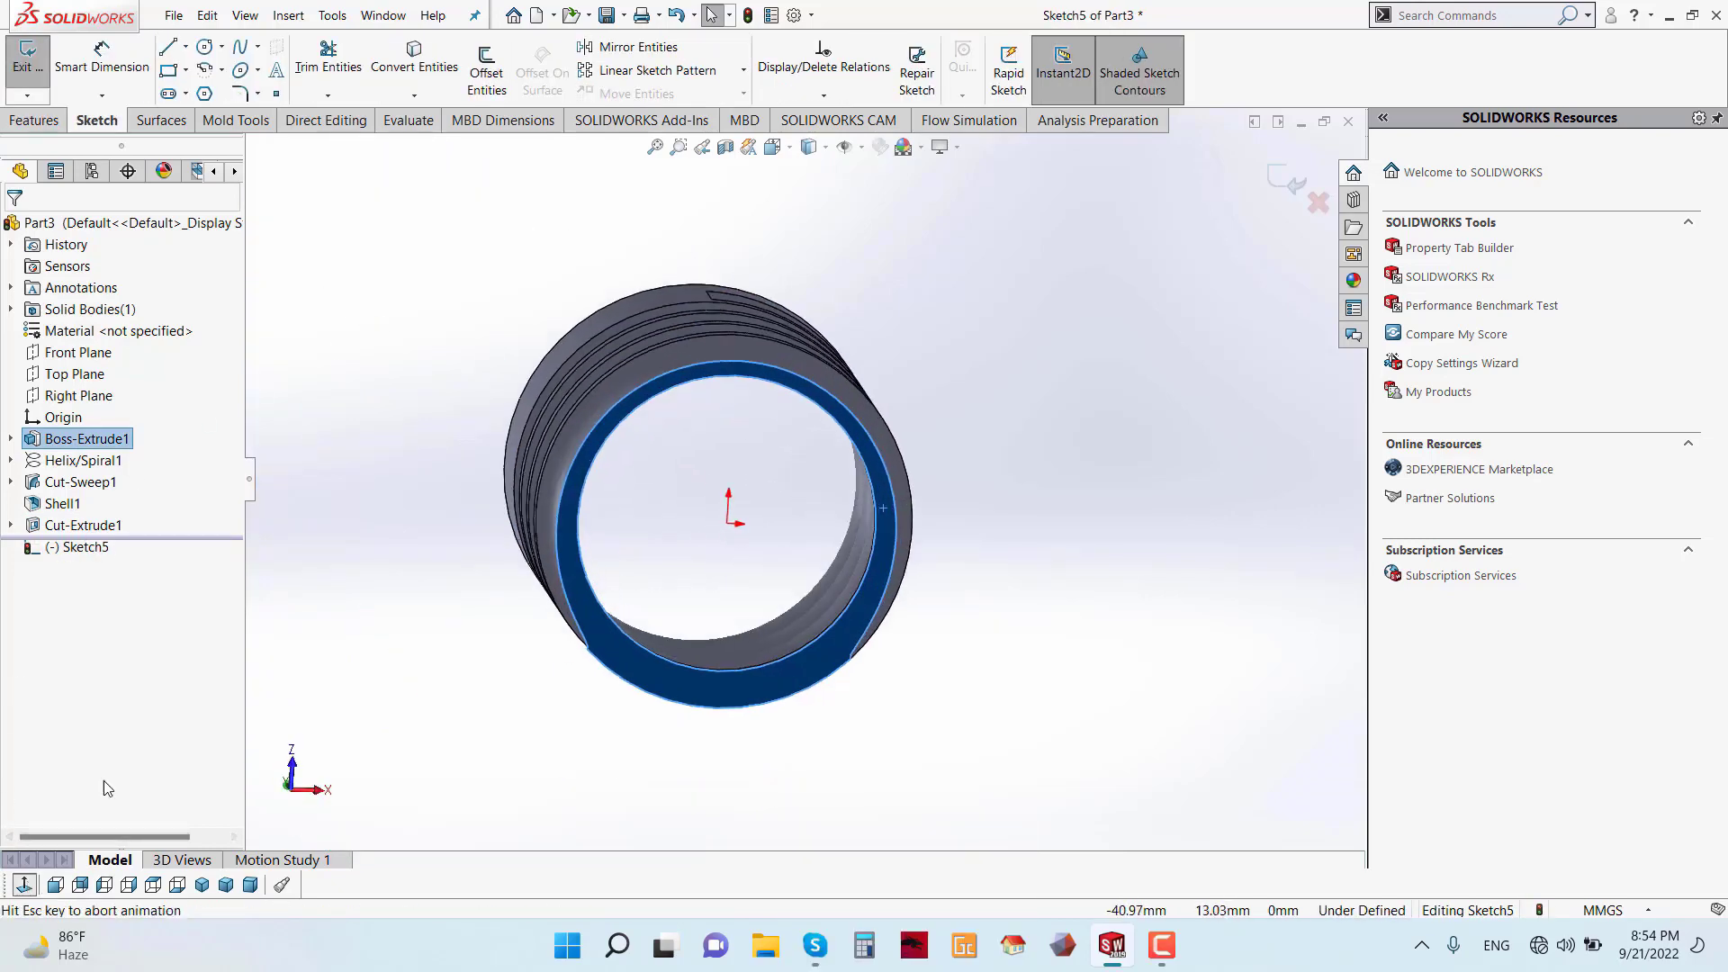
click(220, 48)
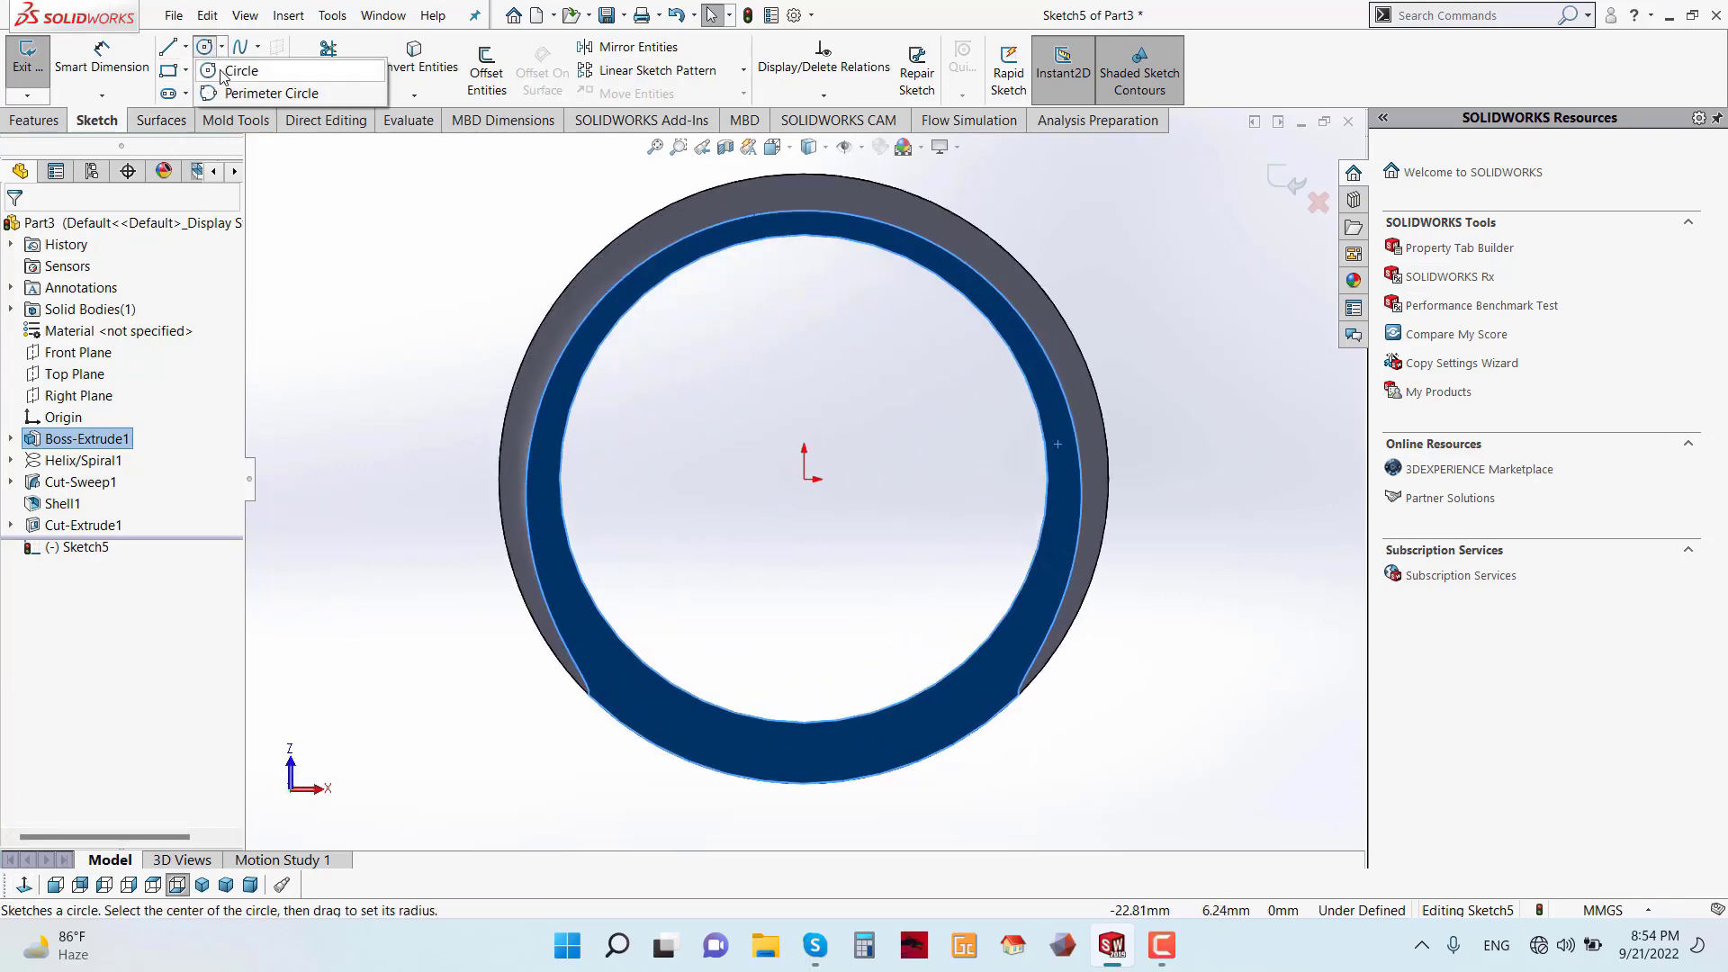
click(238, 71)
click(804, 479)
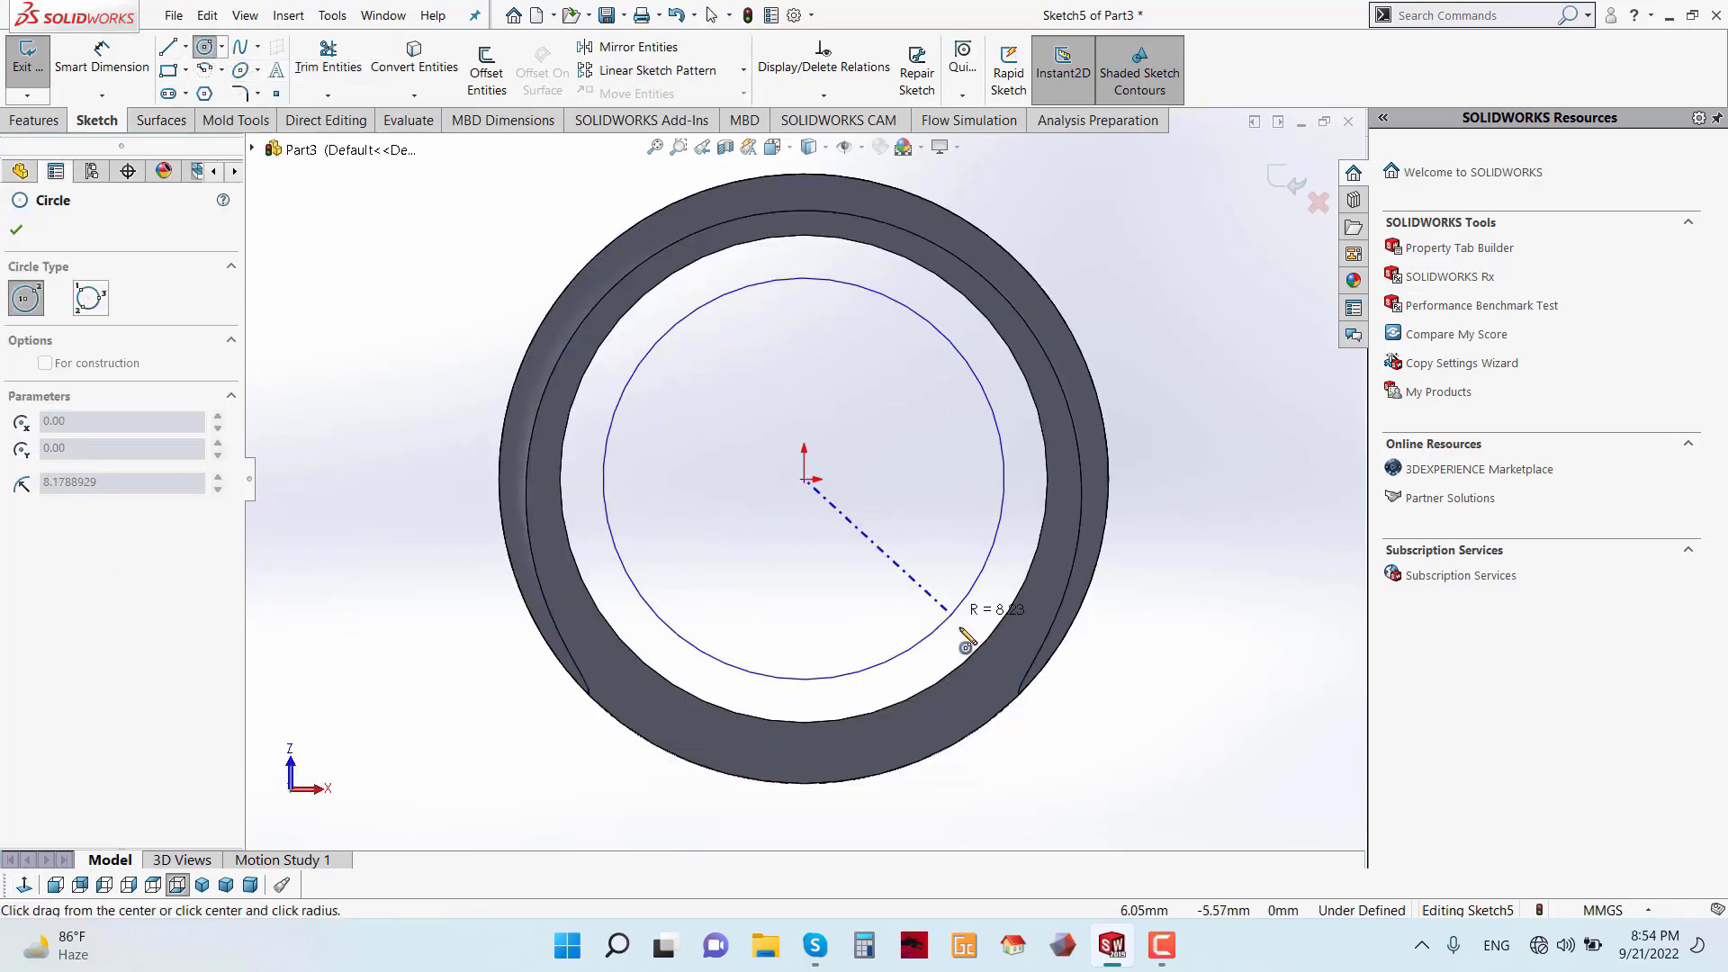
click(979, 724)
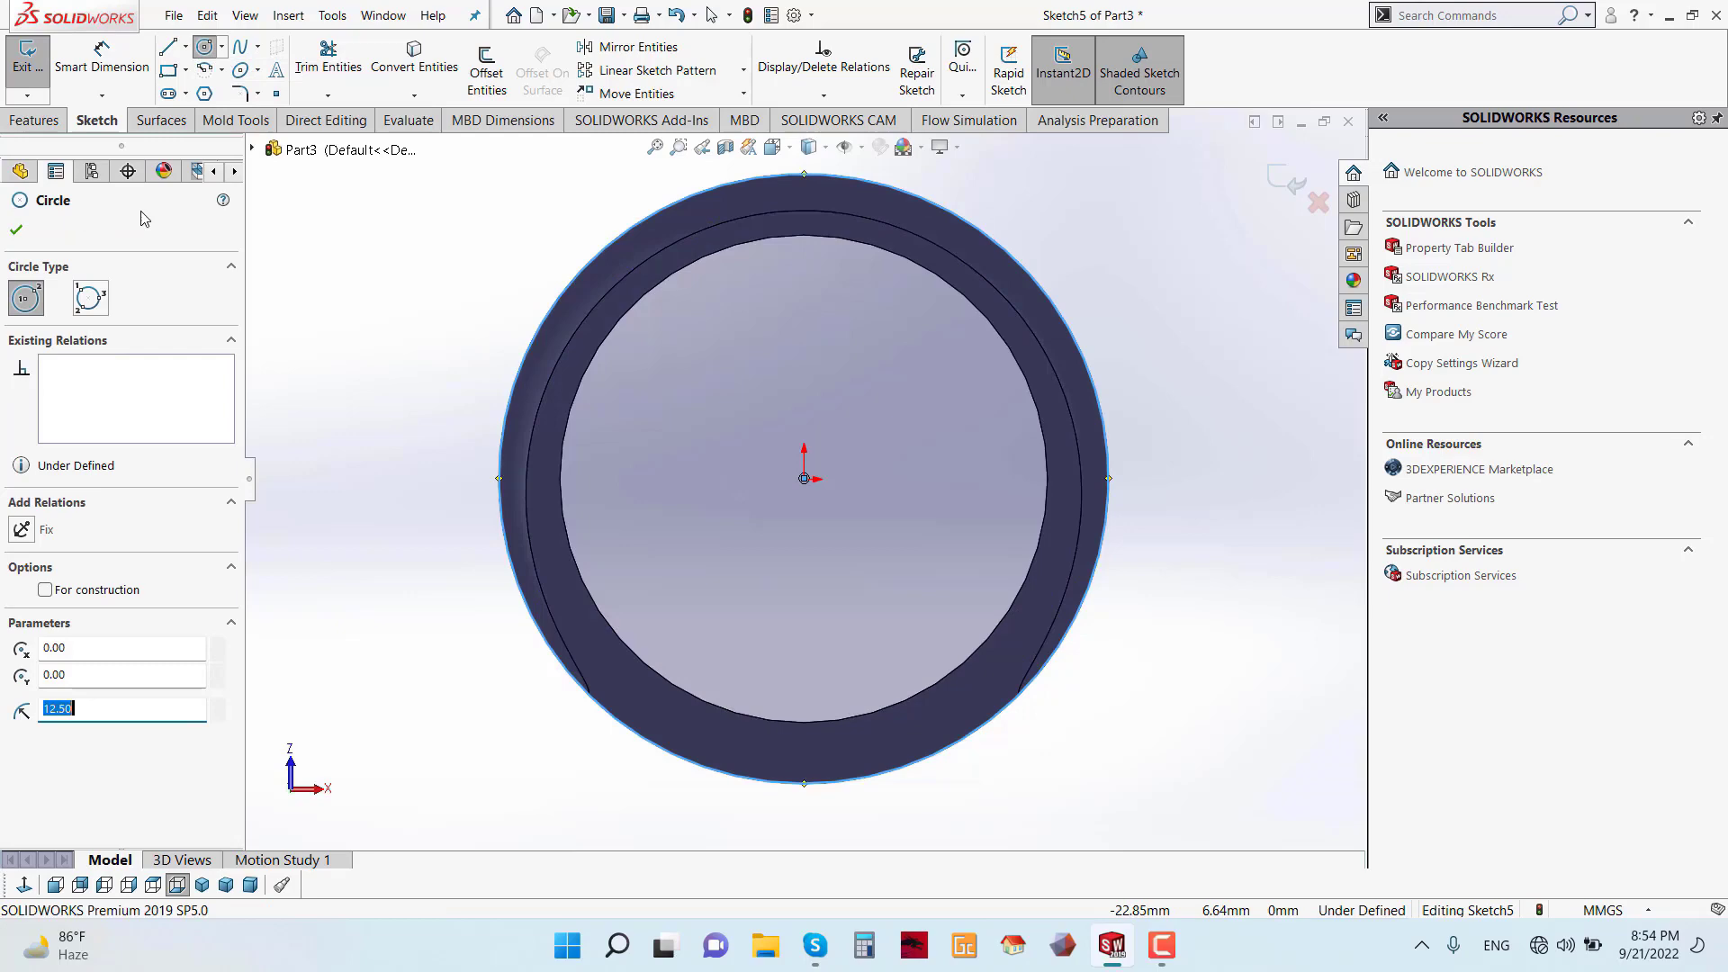
- Add a diameter dimension to the outer circle on the cap's bottom face
click(102, 58)
click(1101, 409)
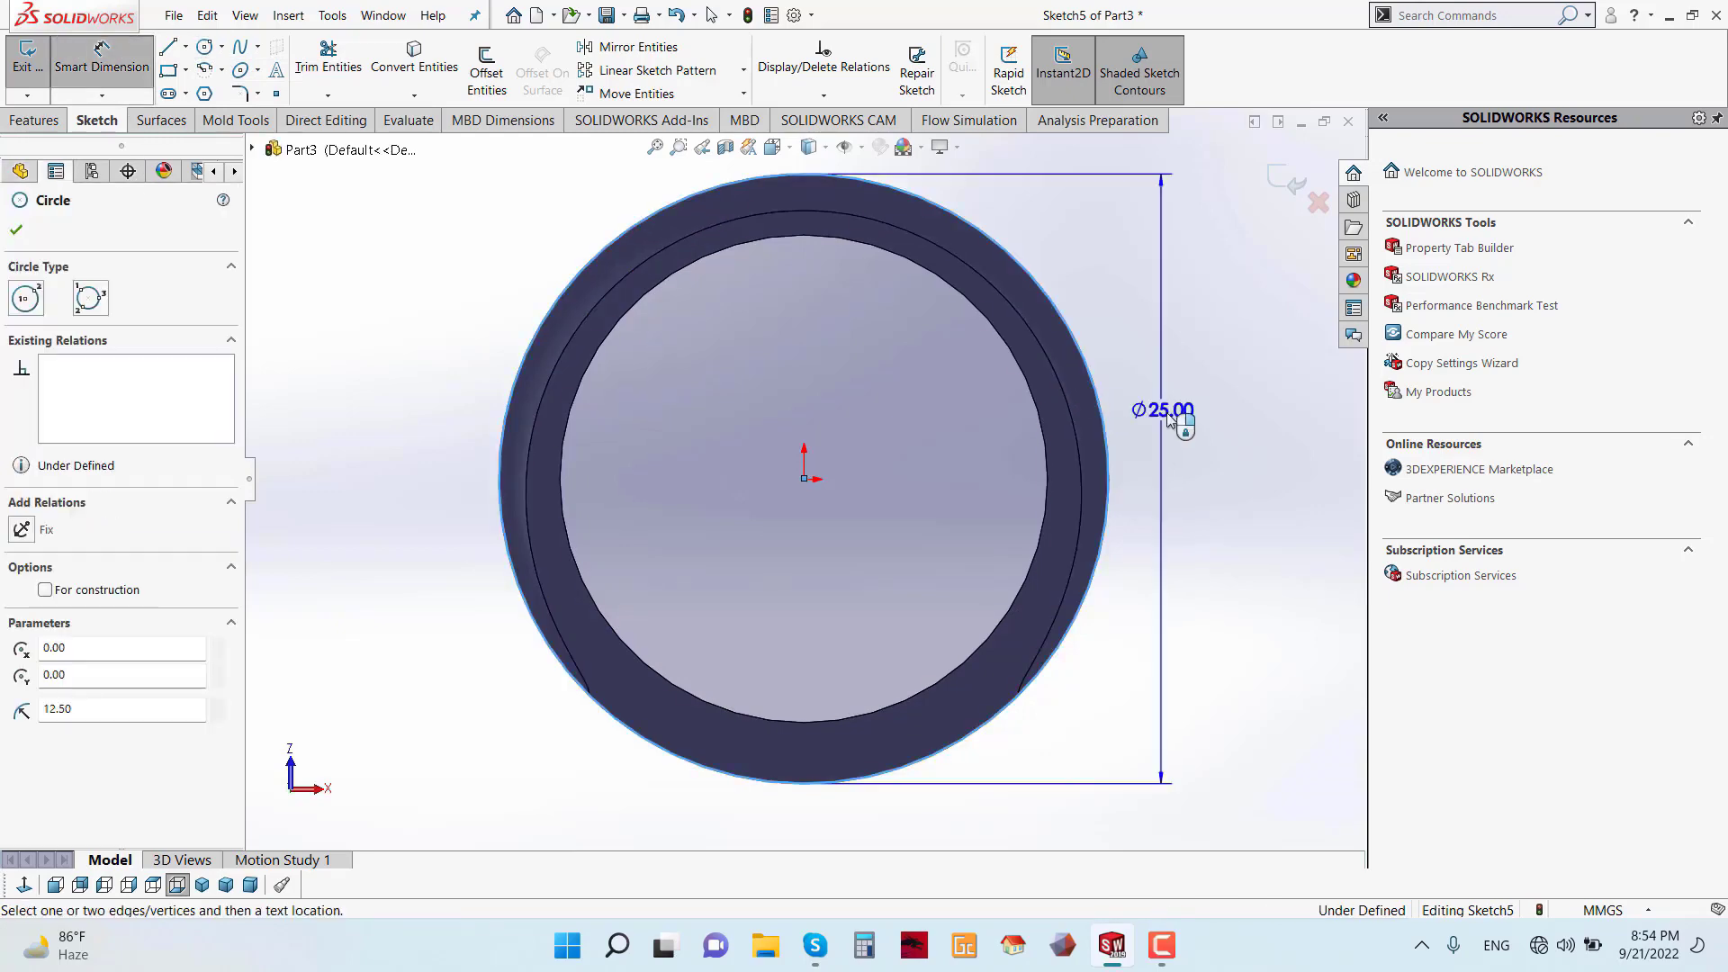
click(1169, 419)
click(1102, 389)
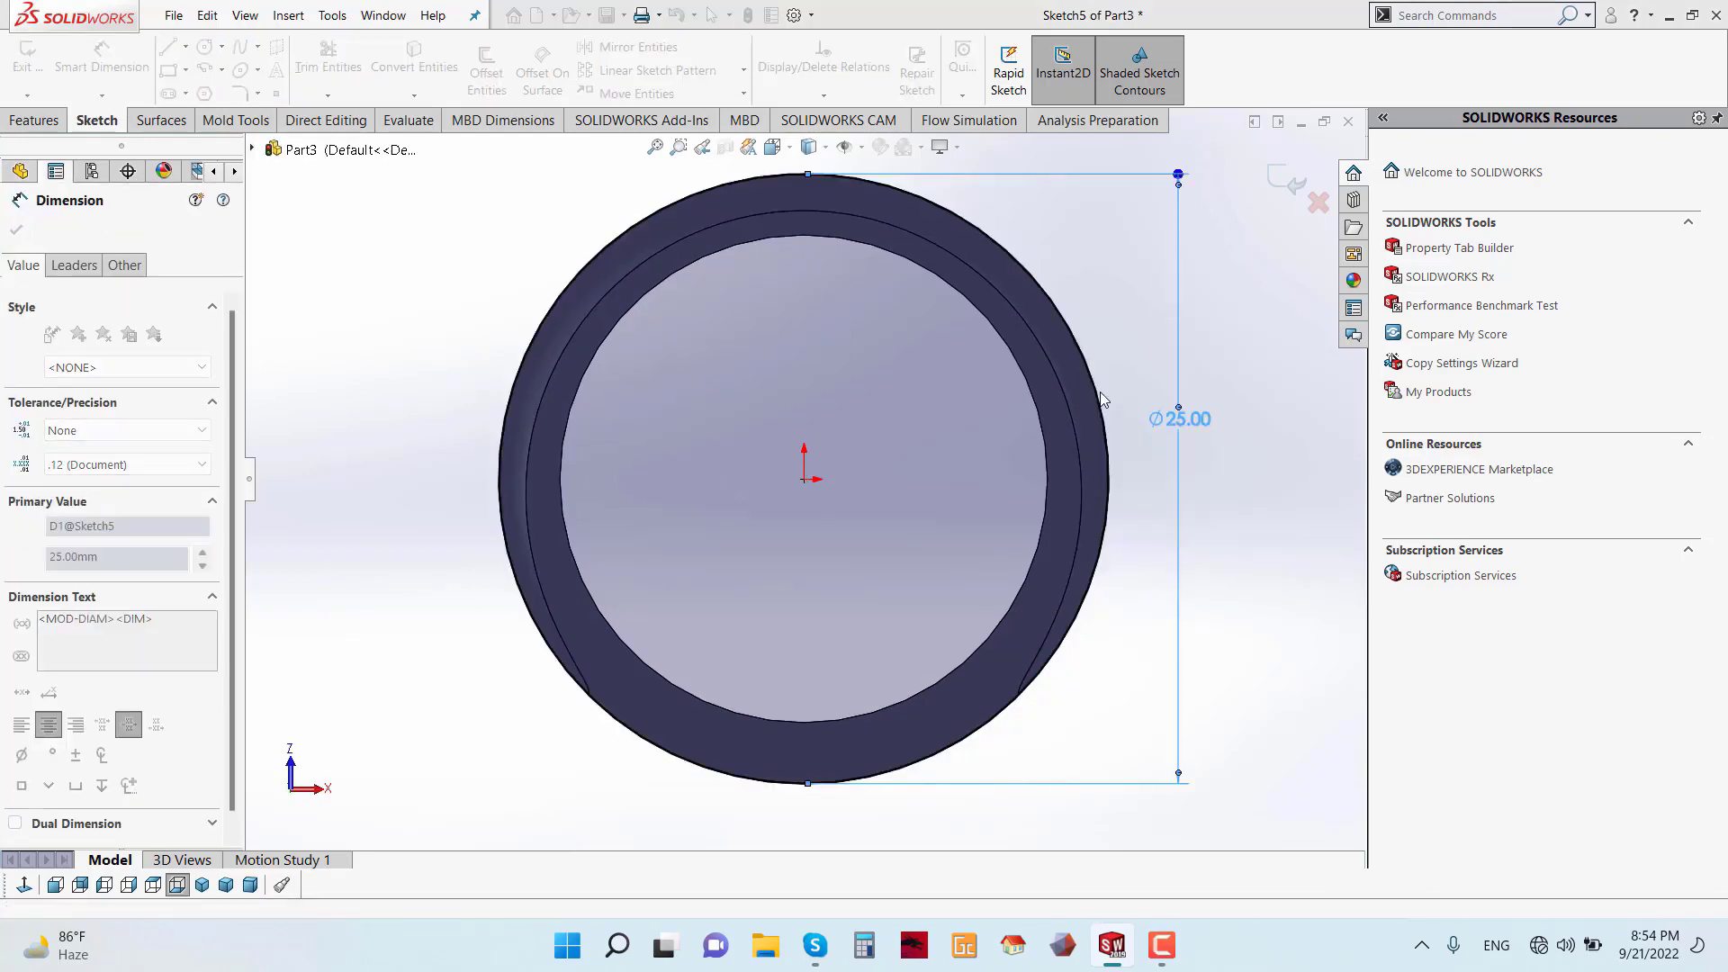
key(f)
click(16, 230)
- Extrude the circle 7 mm downward from the cap as a blind boss with a 45° inward draft
click(34, 120)
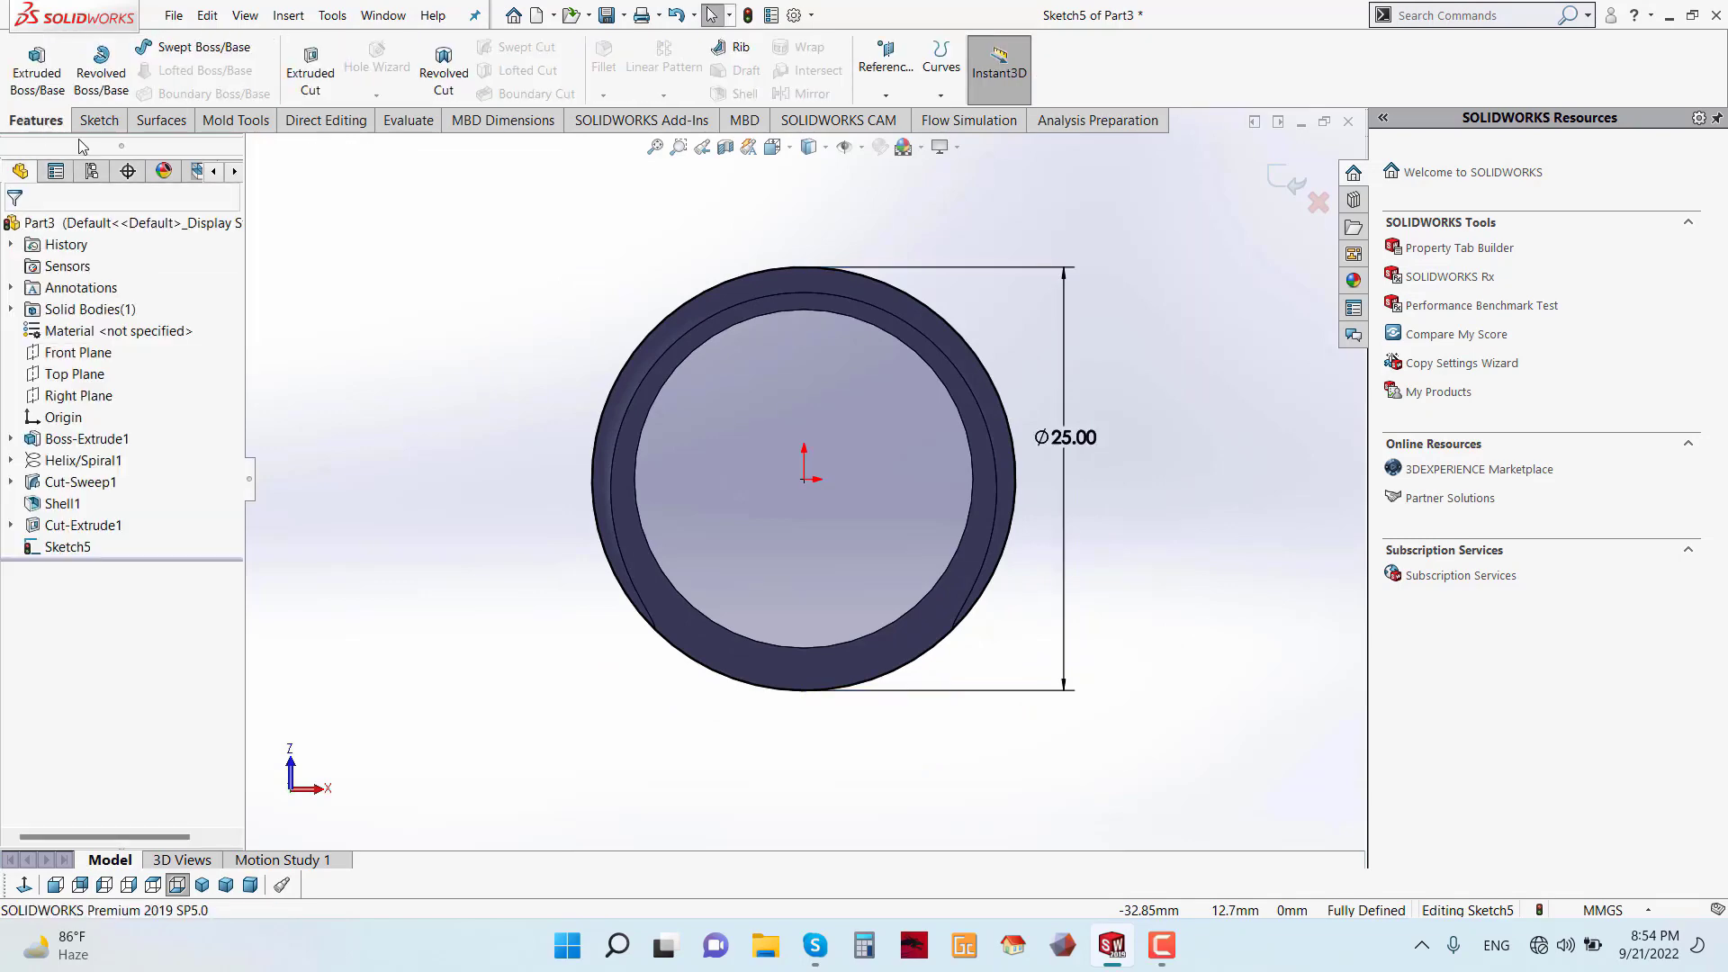
click(37, 70)
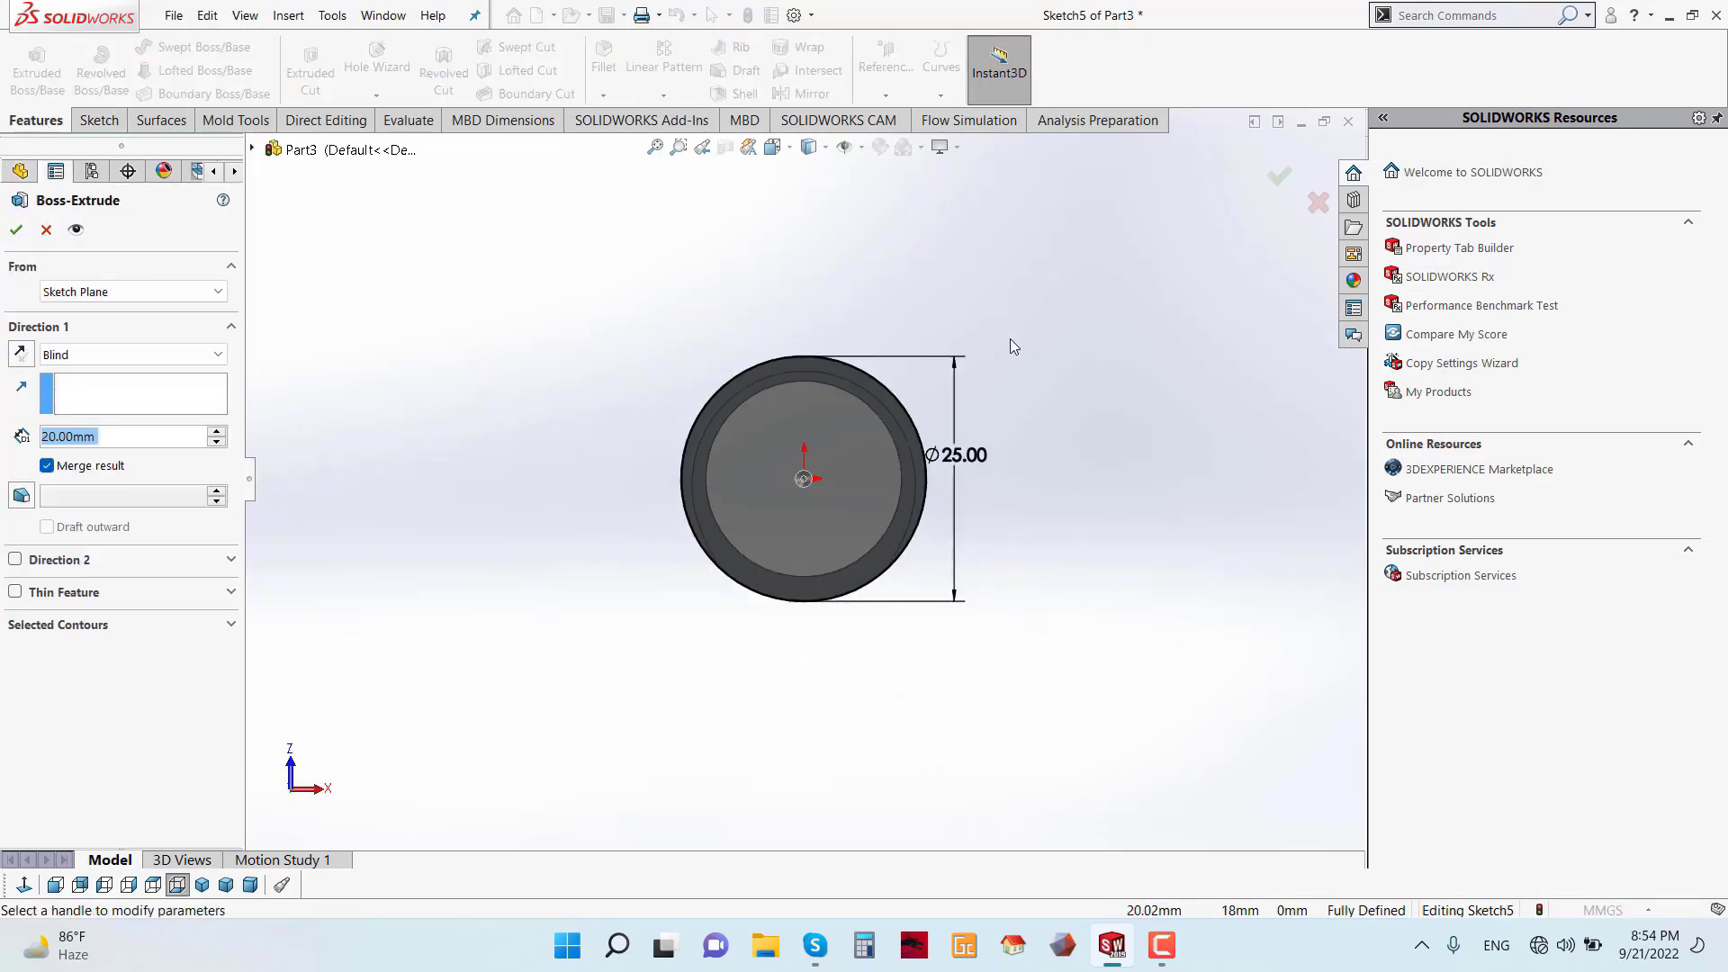
middle_drag(1010, 339, 1015, 591)
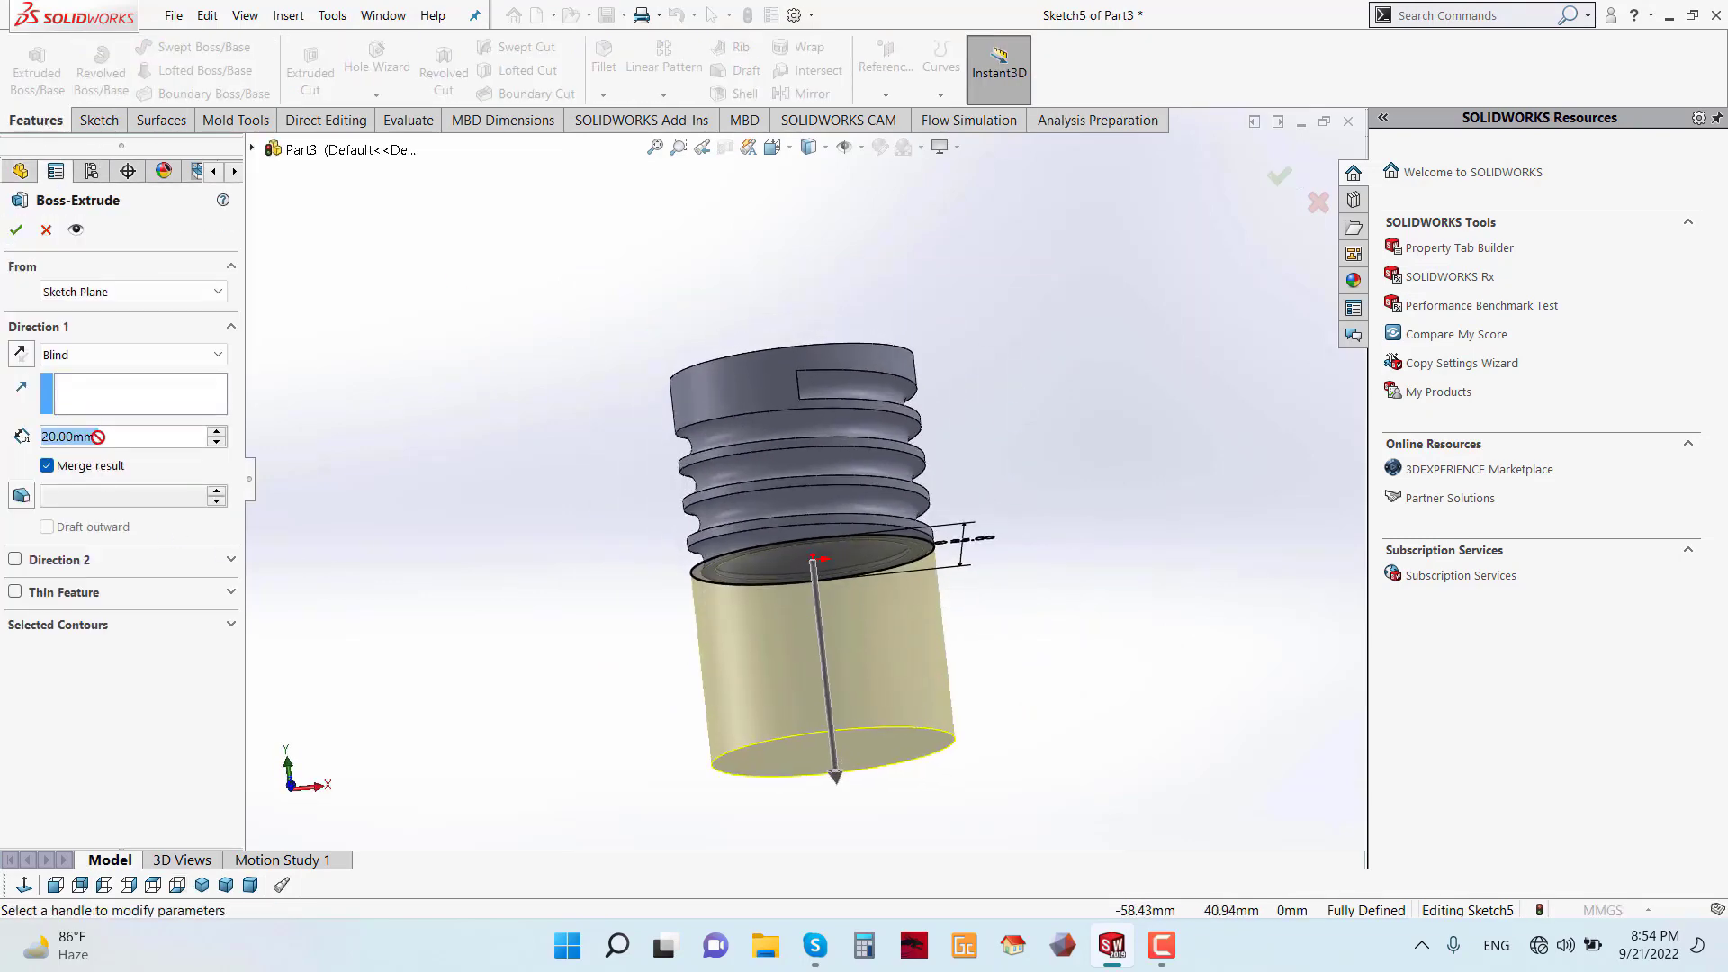
text(7)
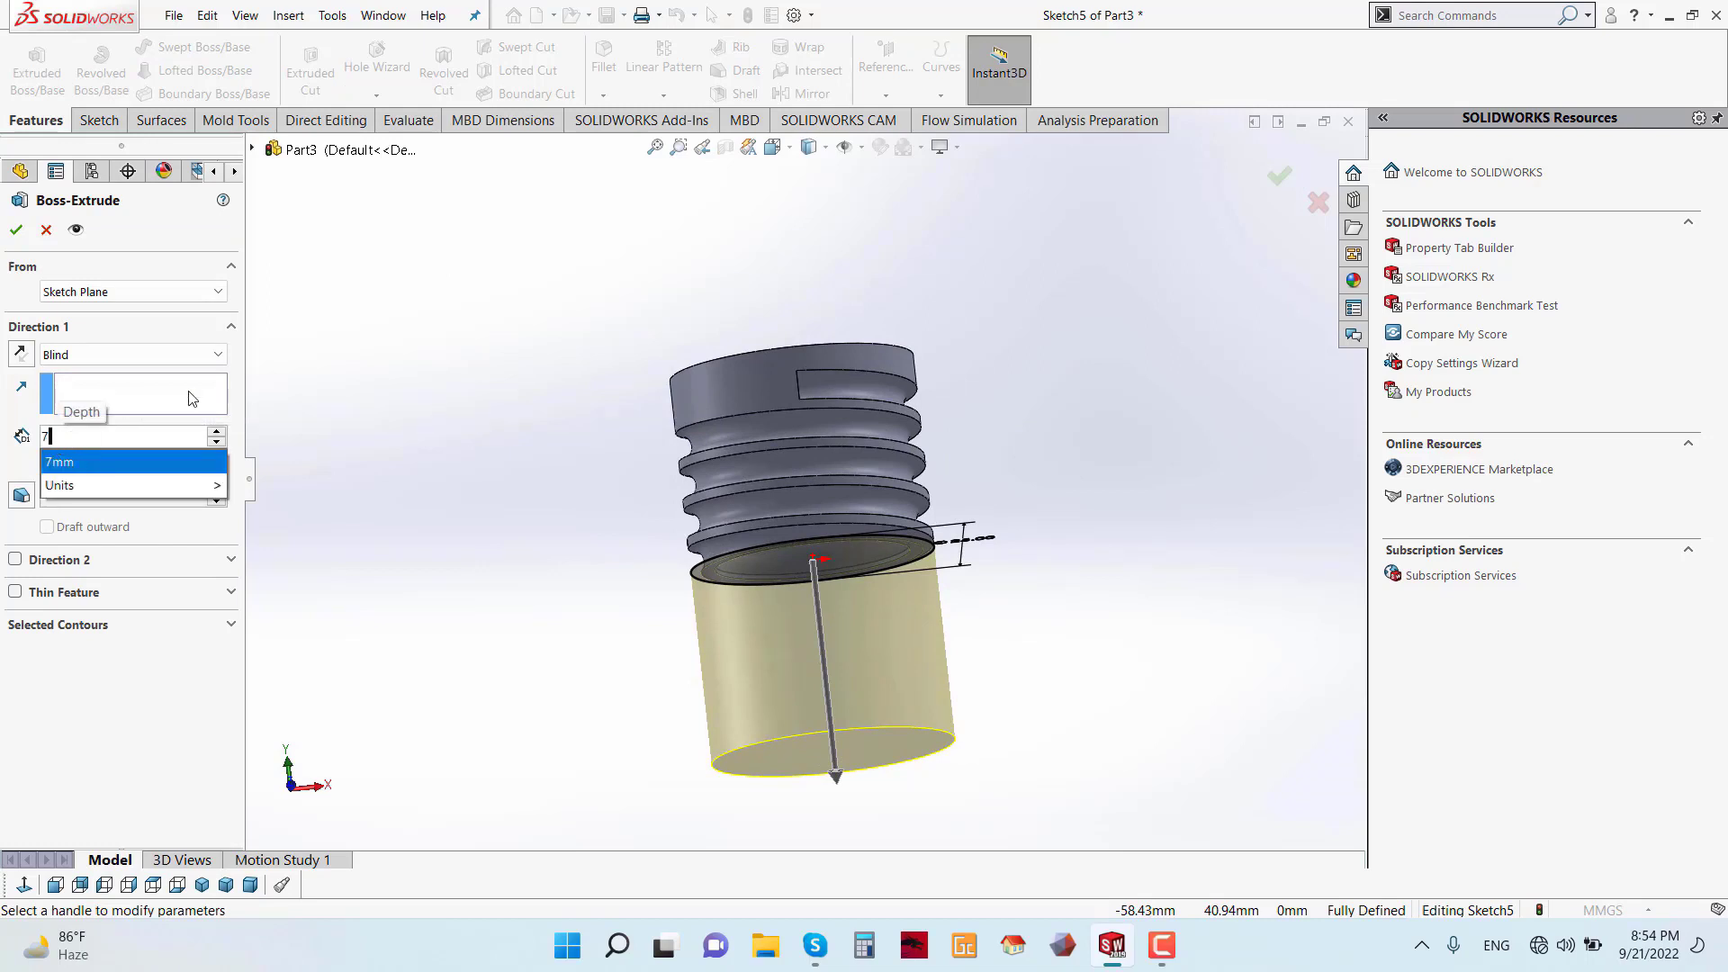
key(Return)
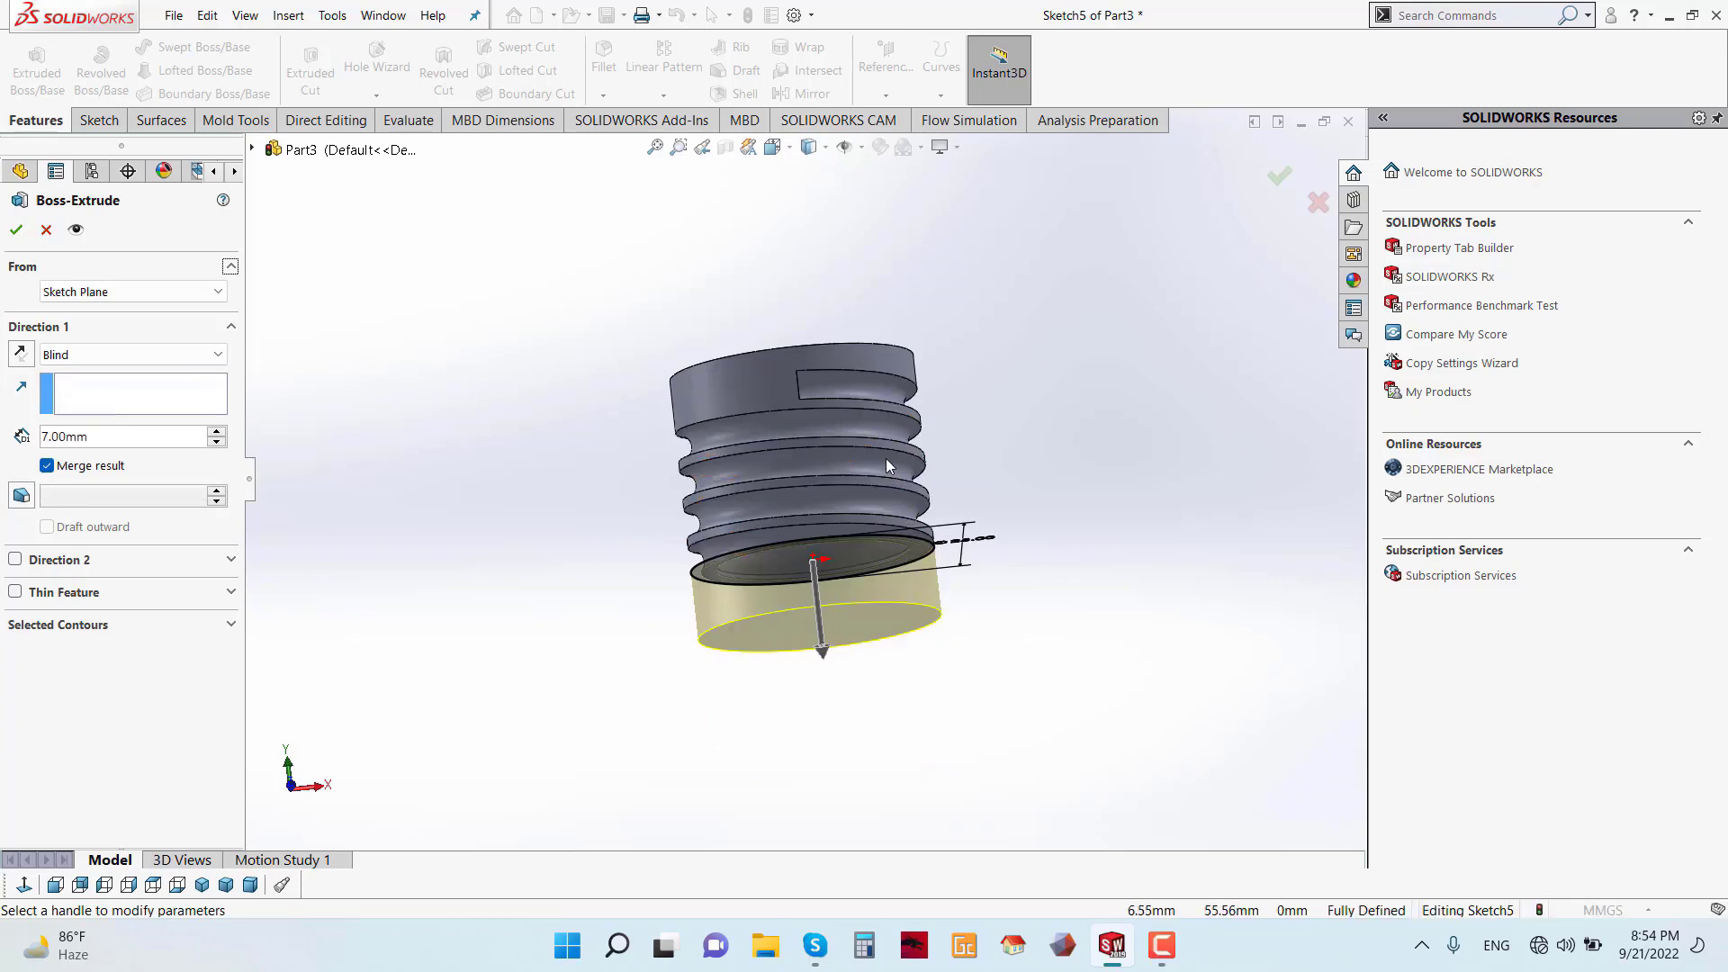
click(22, 496)
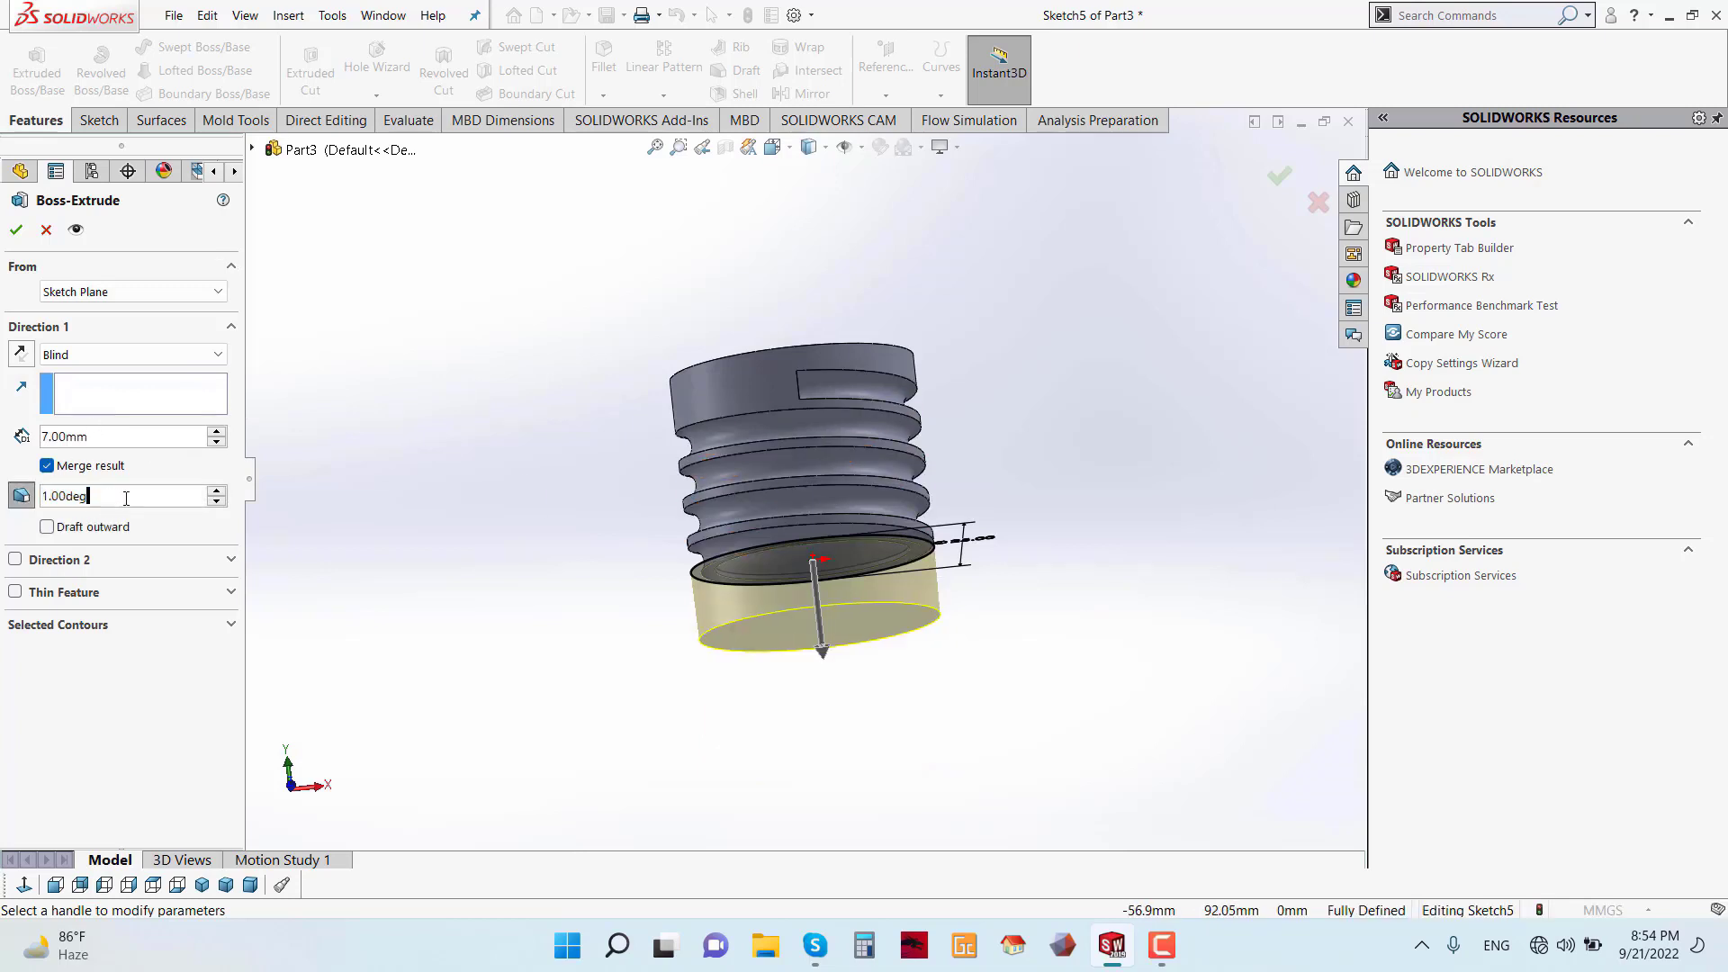
text(45)
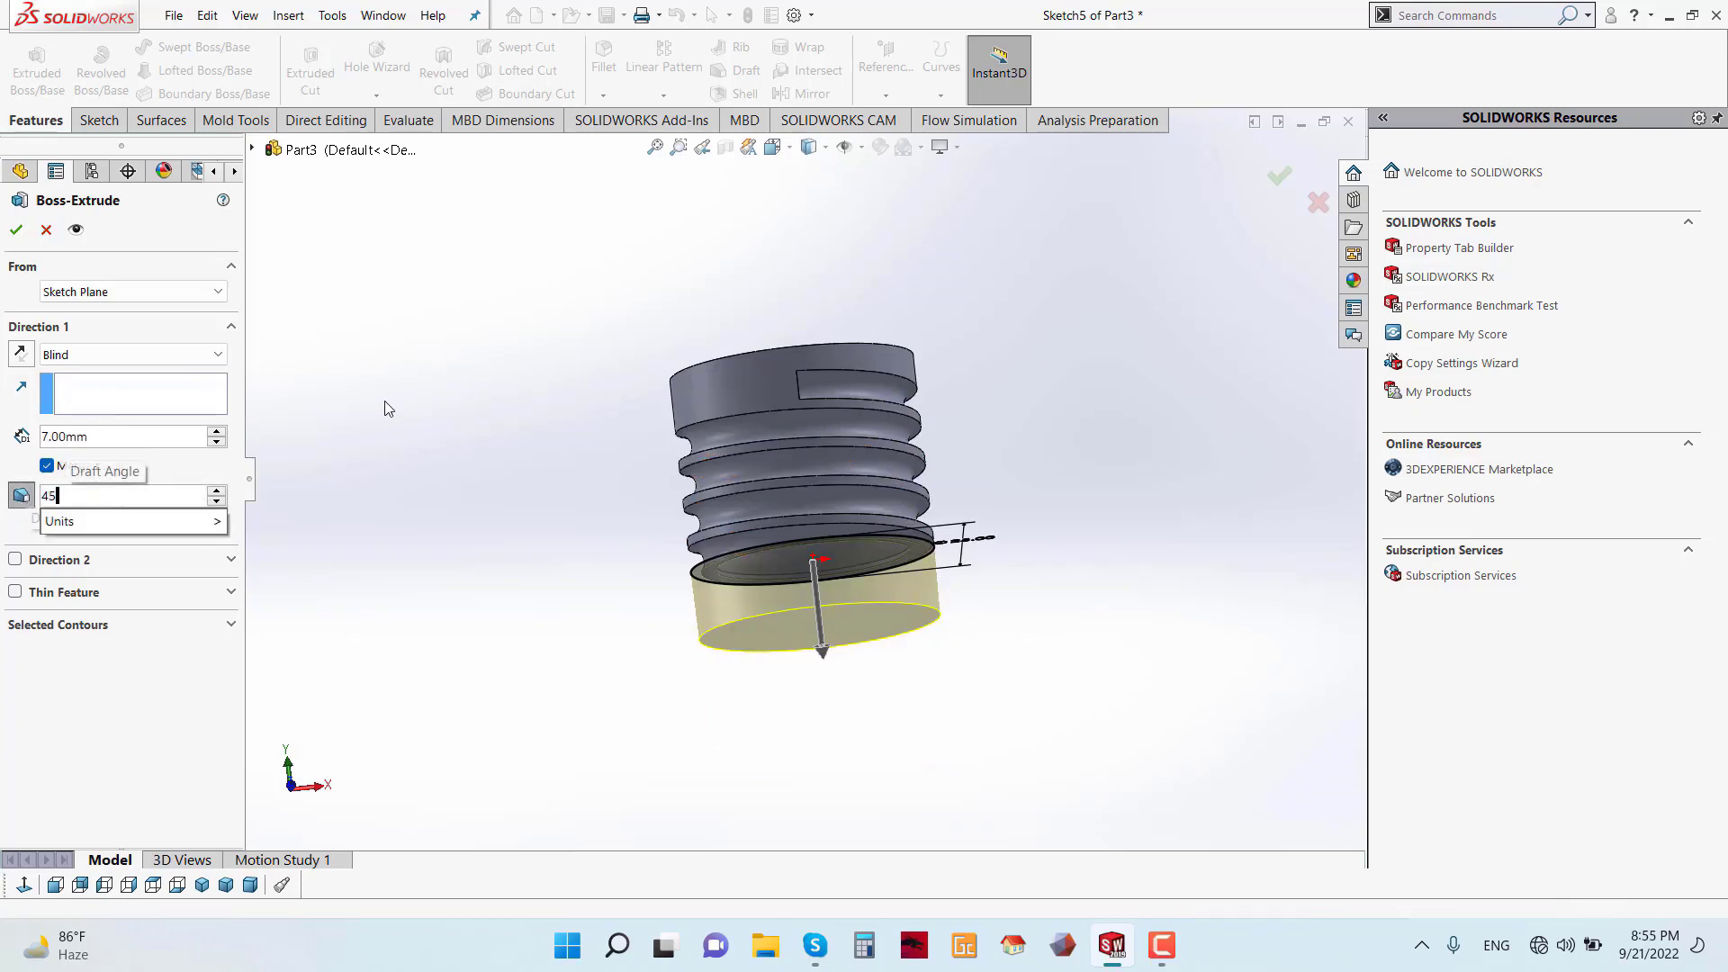
key(Return)
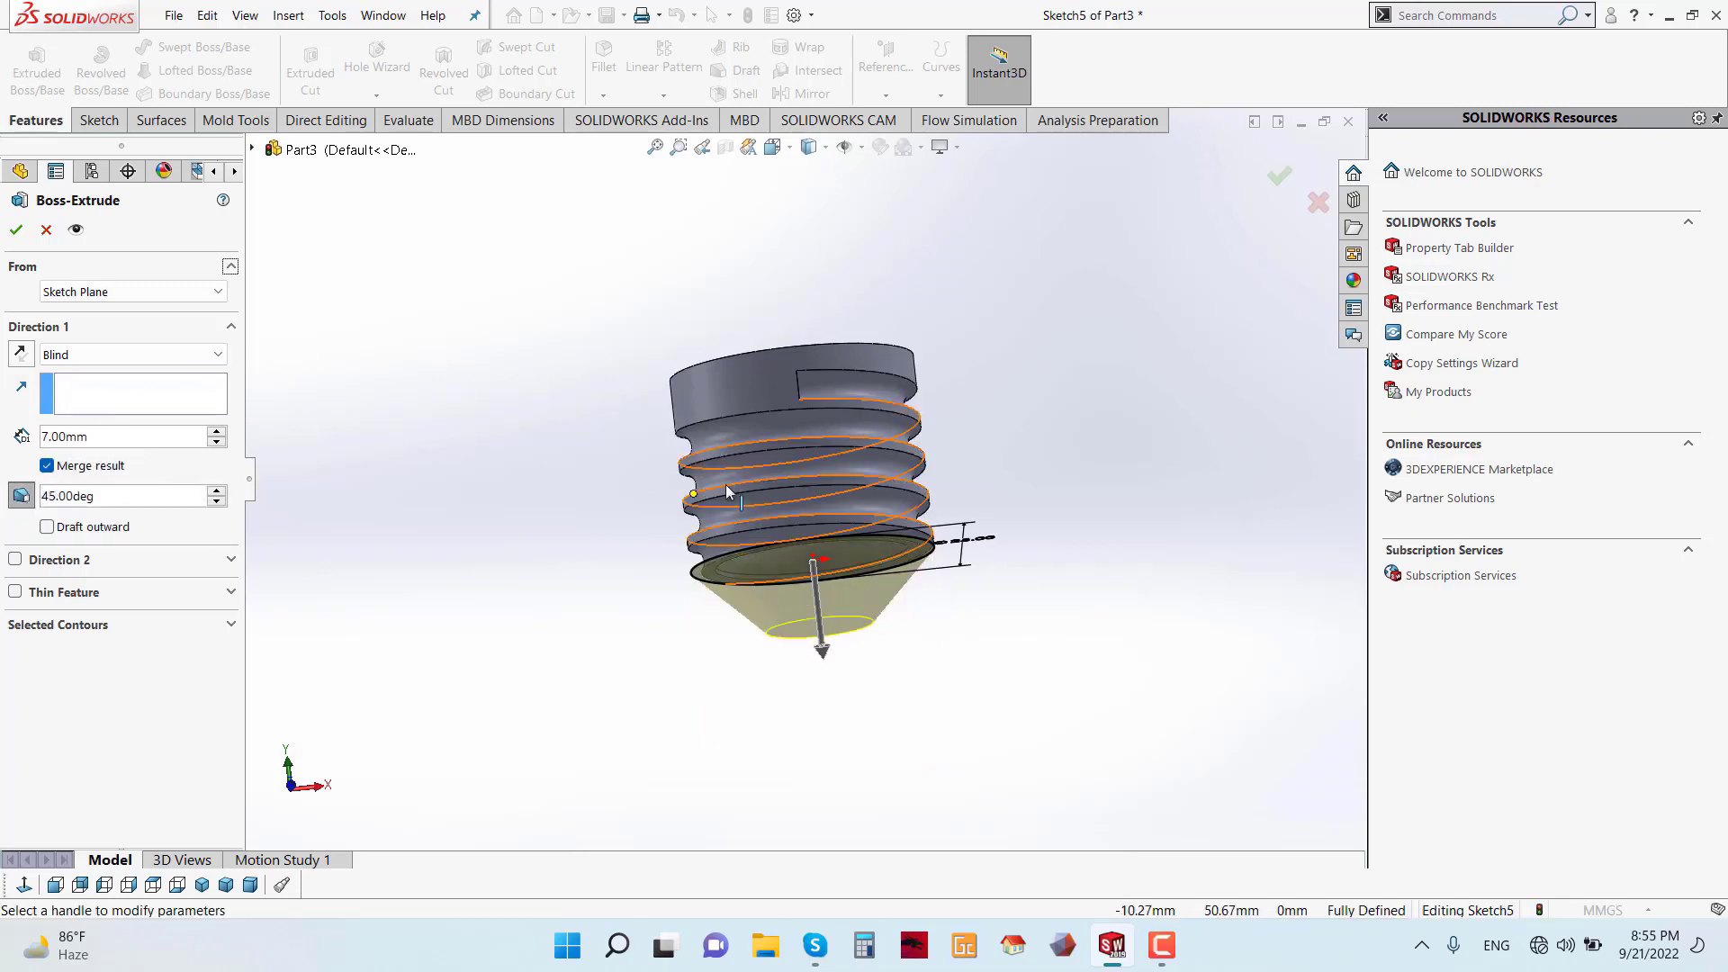
click(17, 231)
- Add a 1.5 mm high dome to the small circular end face of the tapered boss
middle_drag(1007, 526, 849, 548)
click(813, 554)
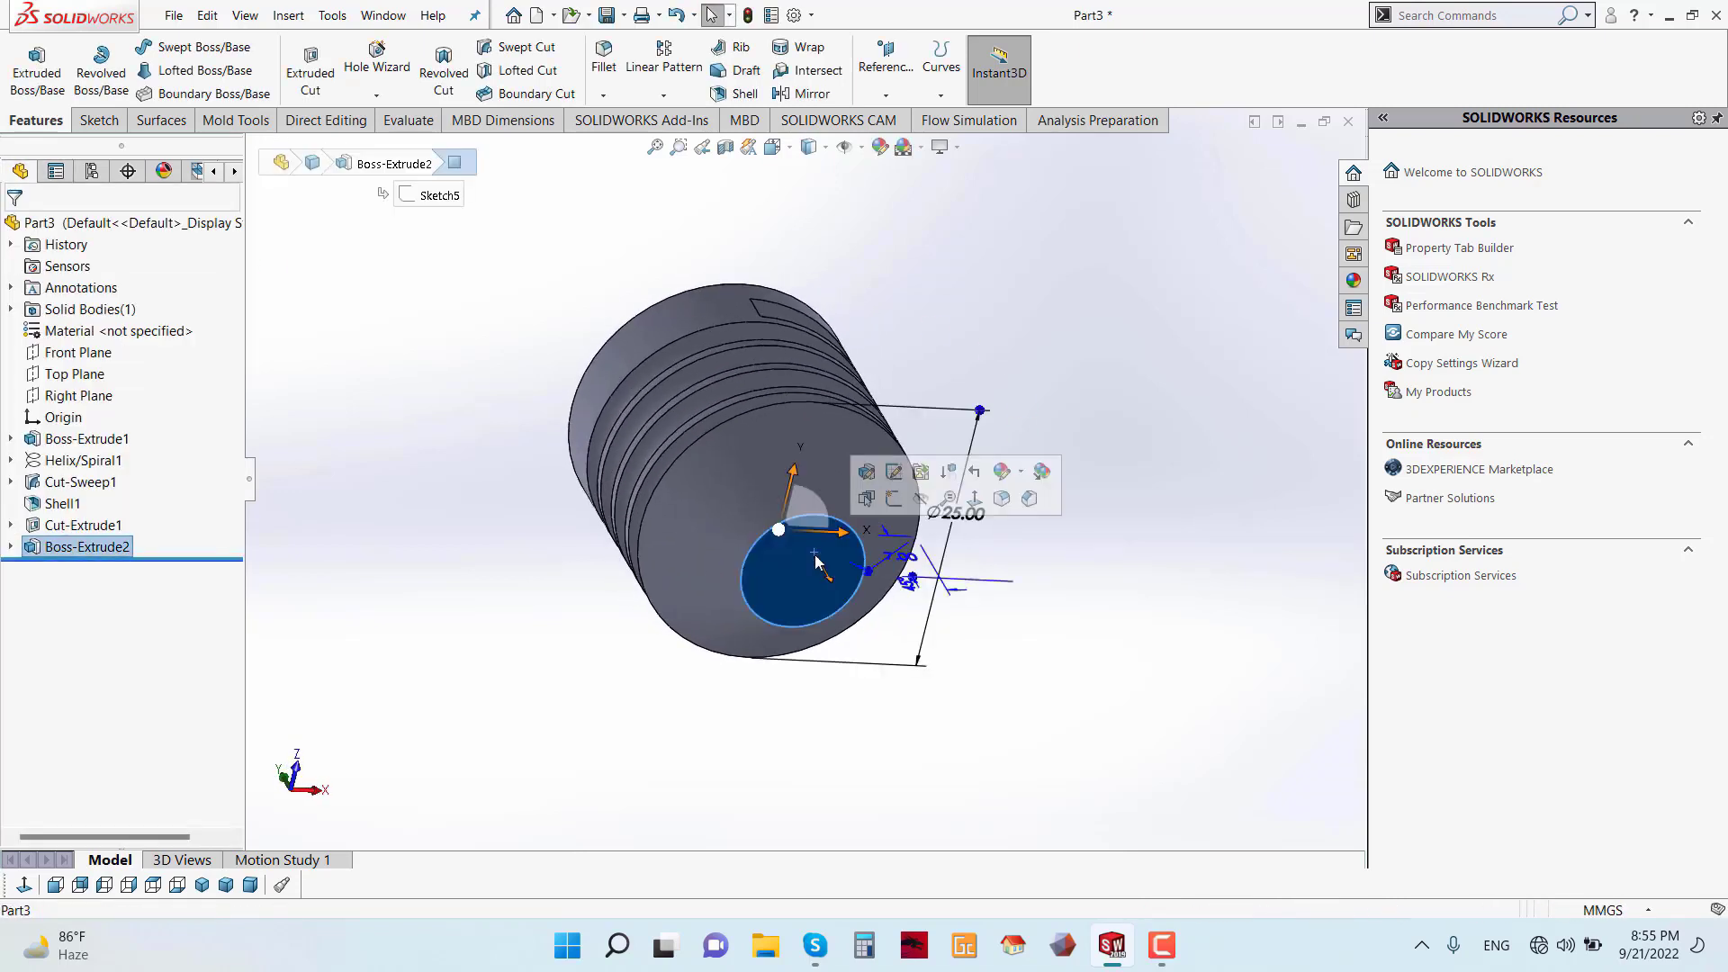
click(288, 15)
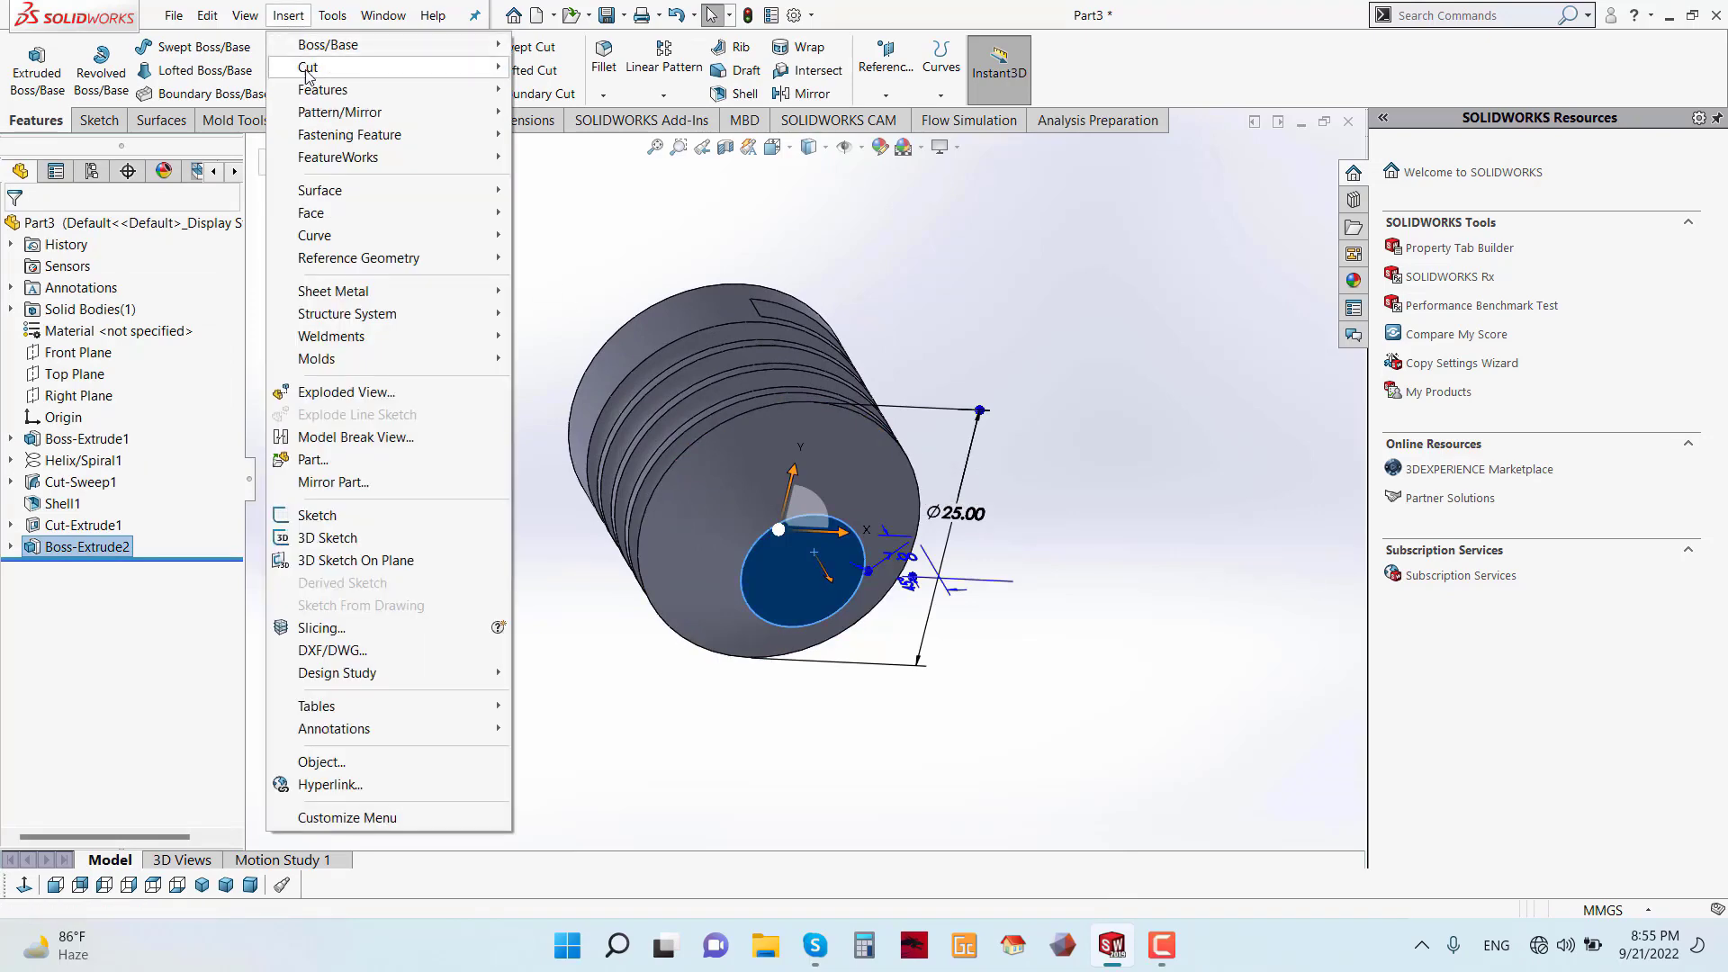
mouse_move(329, 93)
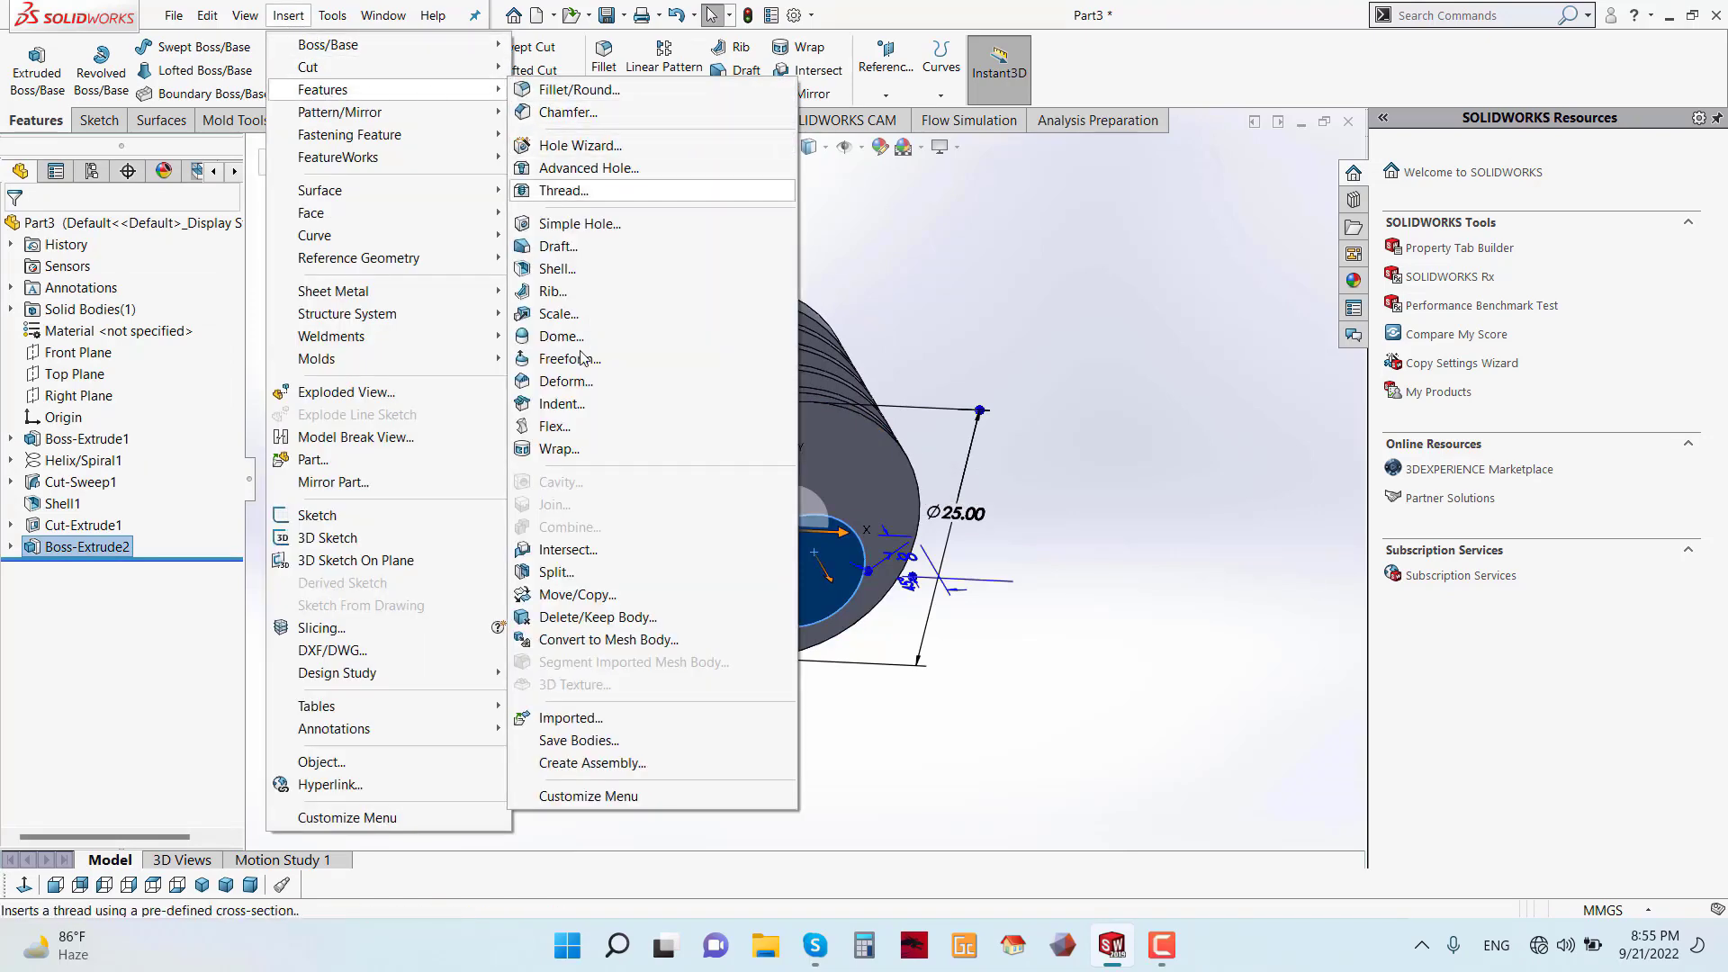
click(561, 337)
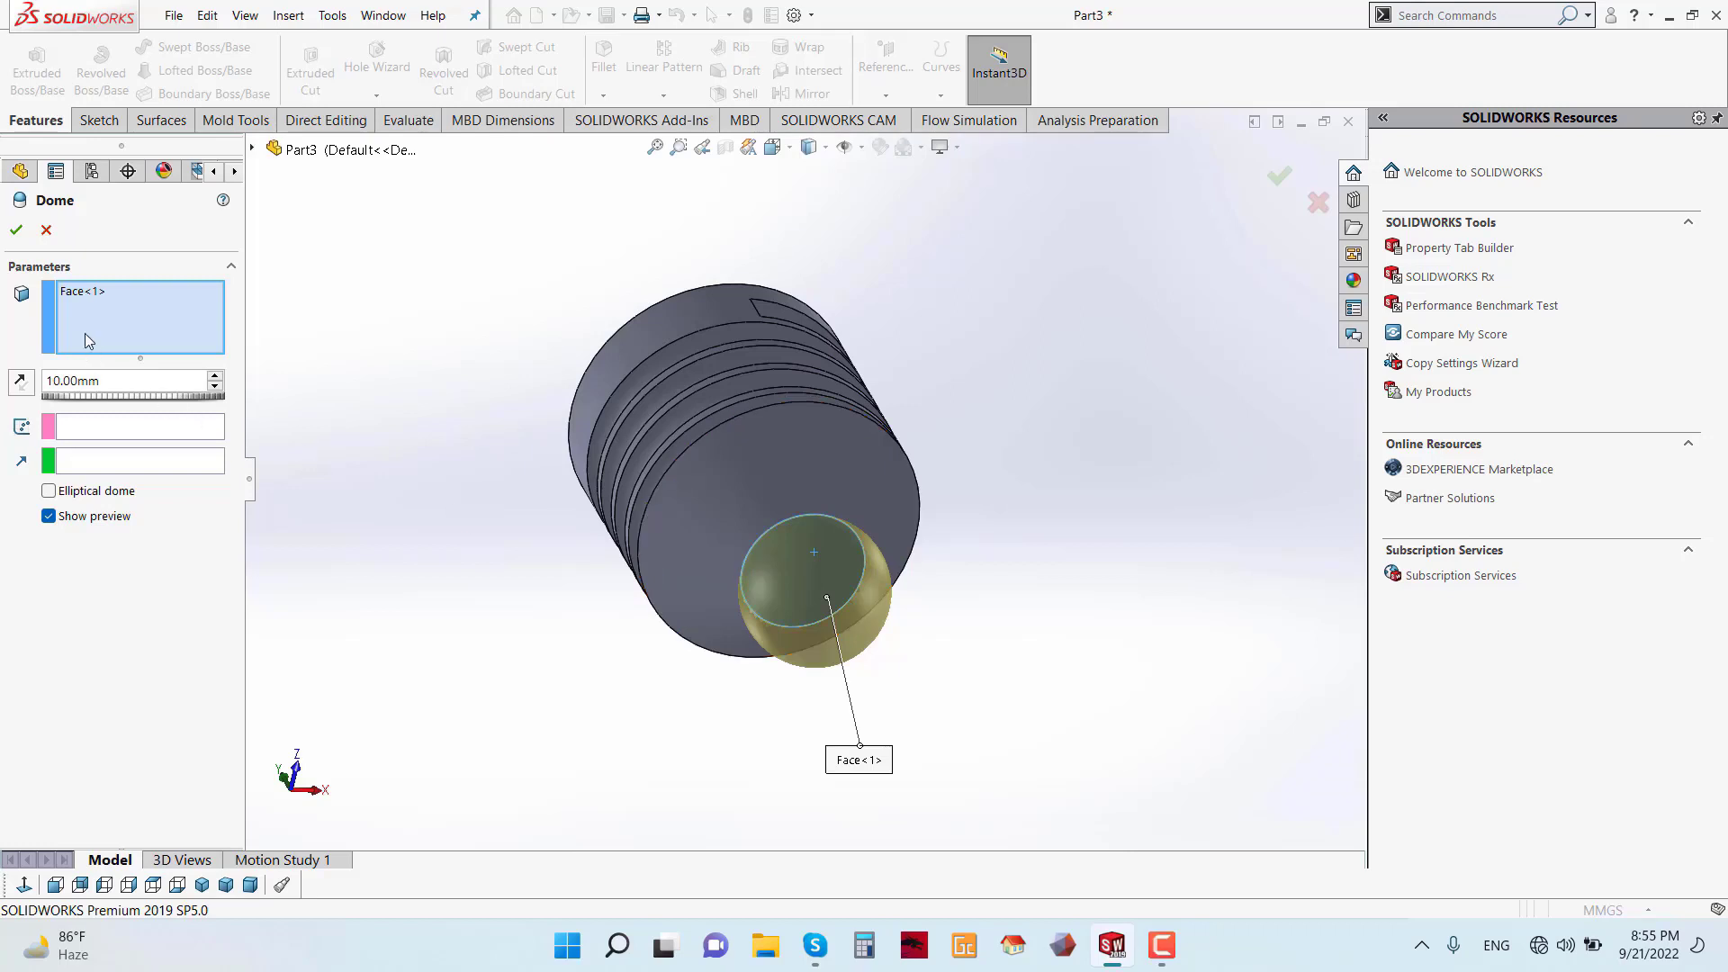
click(141, 385)
text(1.5)
key(Return)
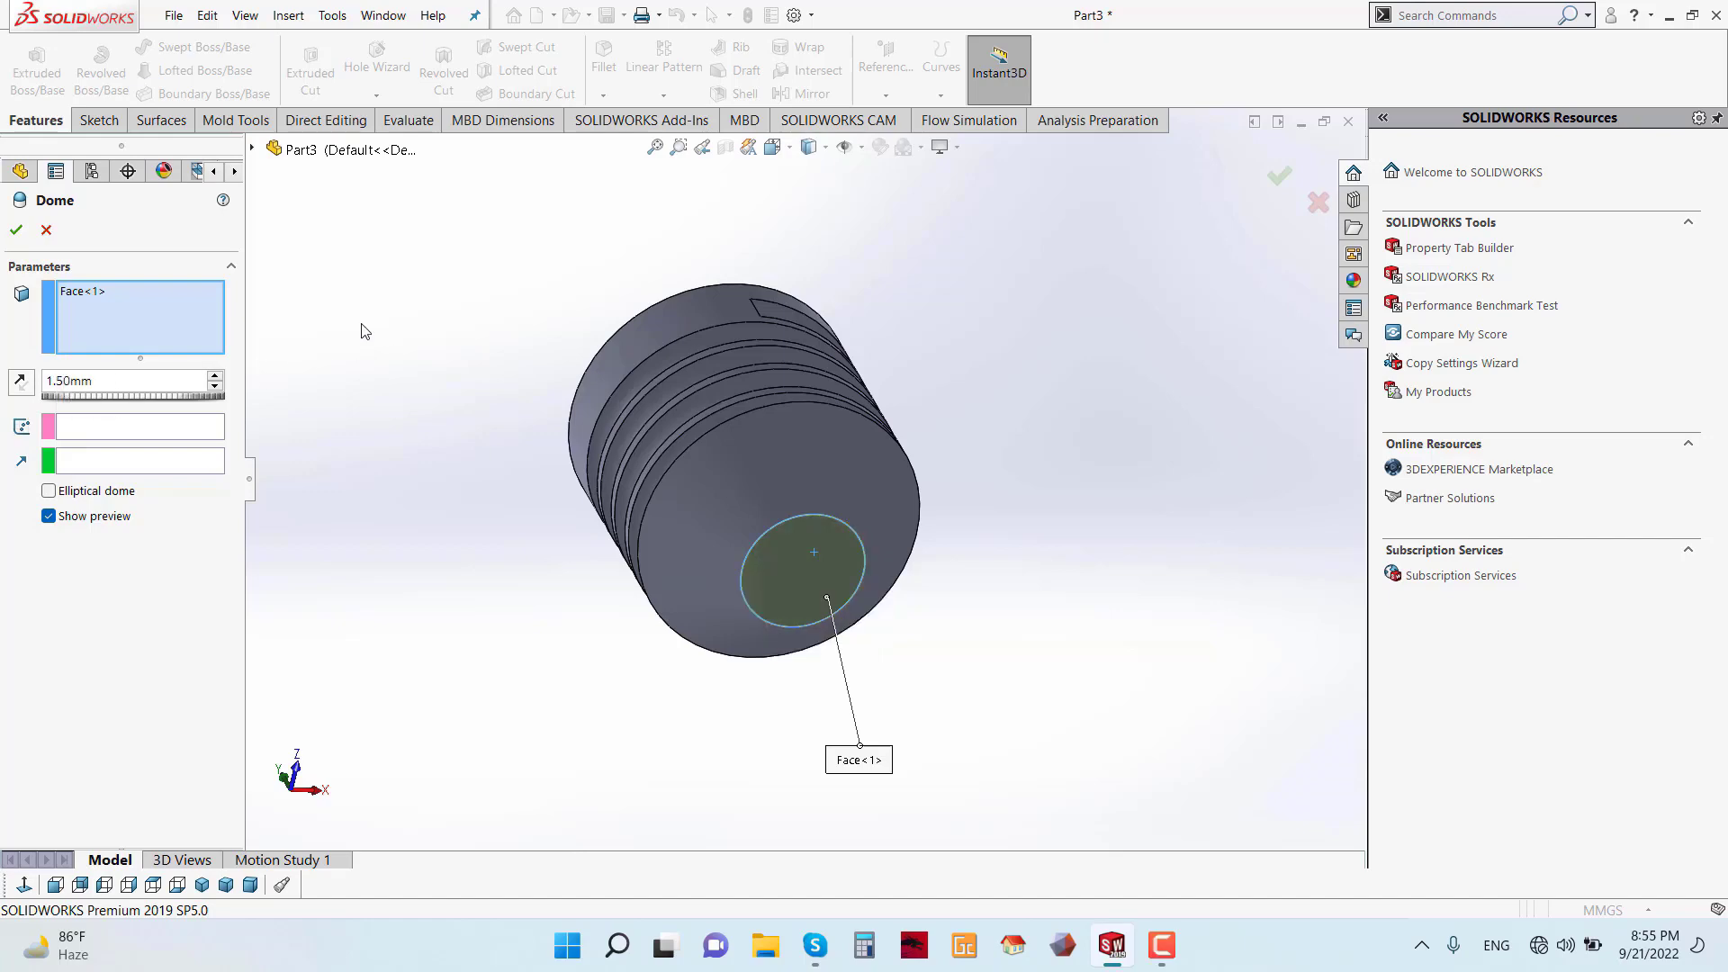
click(17, 231)
- Apply the burnished aluminum appearance from the metal library to the cap's whole solid body
middle_drag(964, 292, 920, 530)
scroll(886, 414, down, 5)
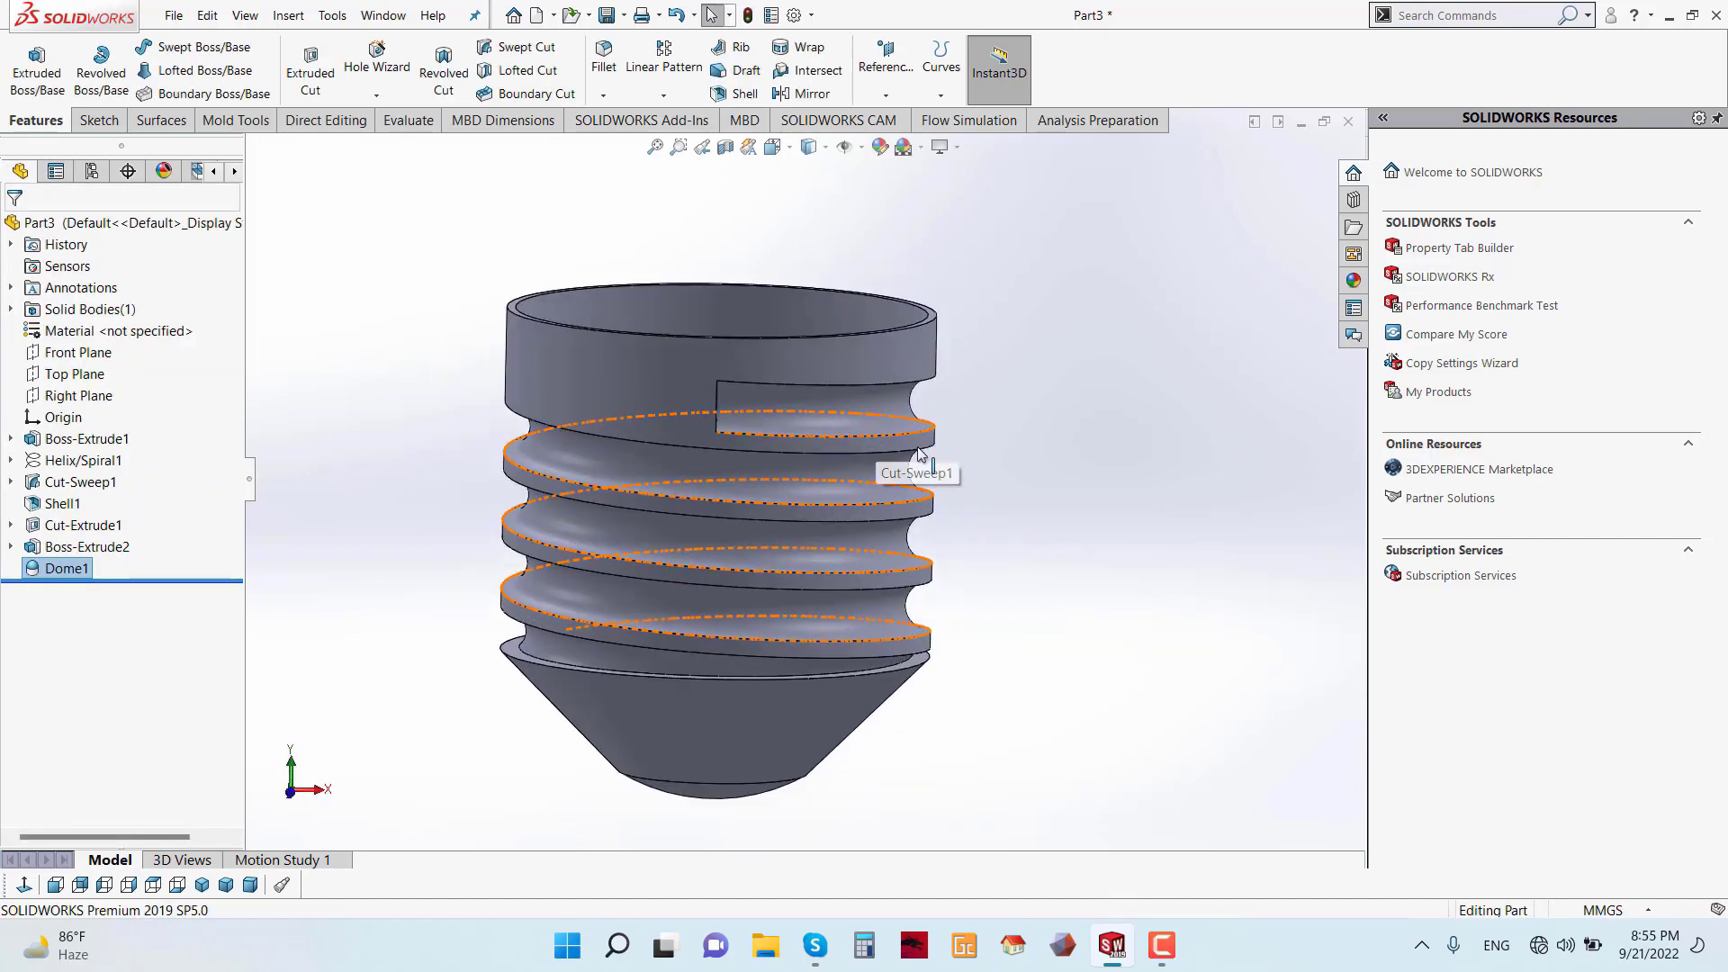
middle_drag(716, 486, 850, 381)
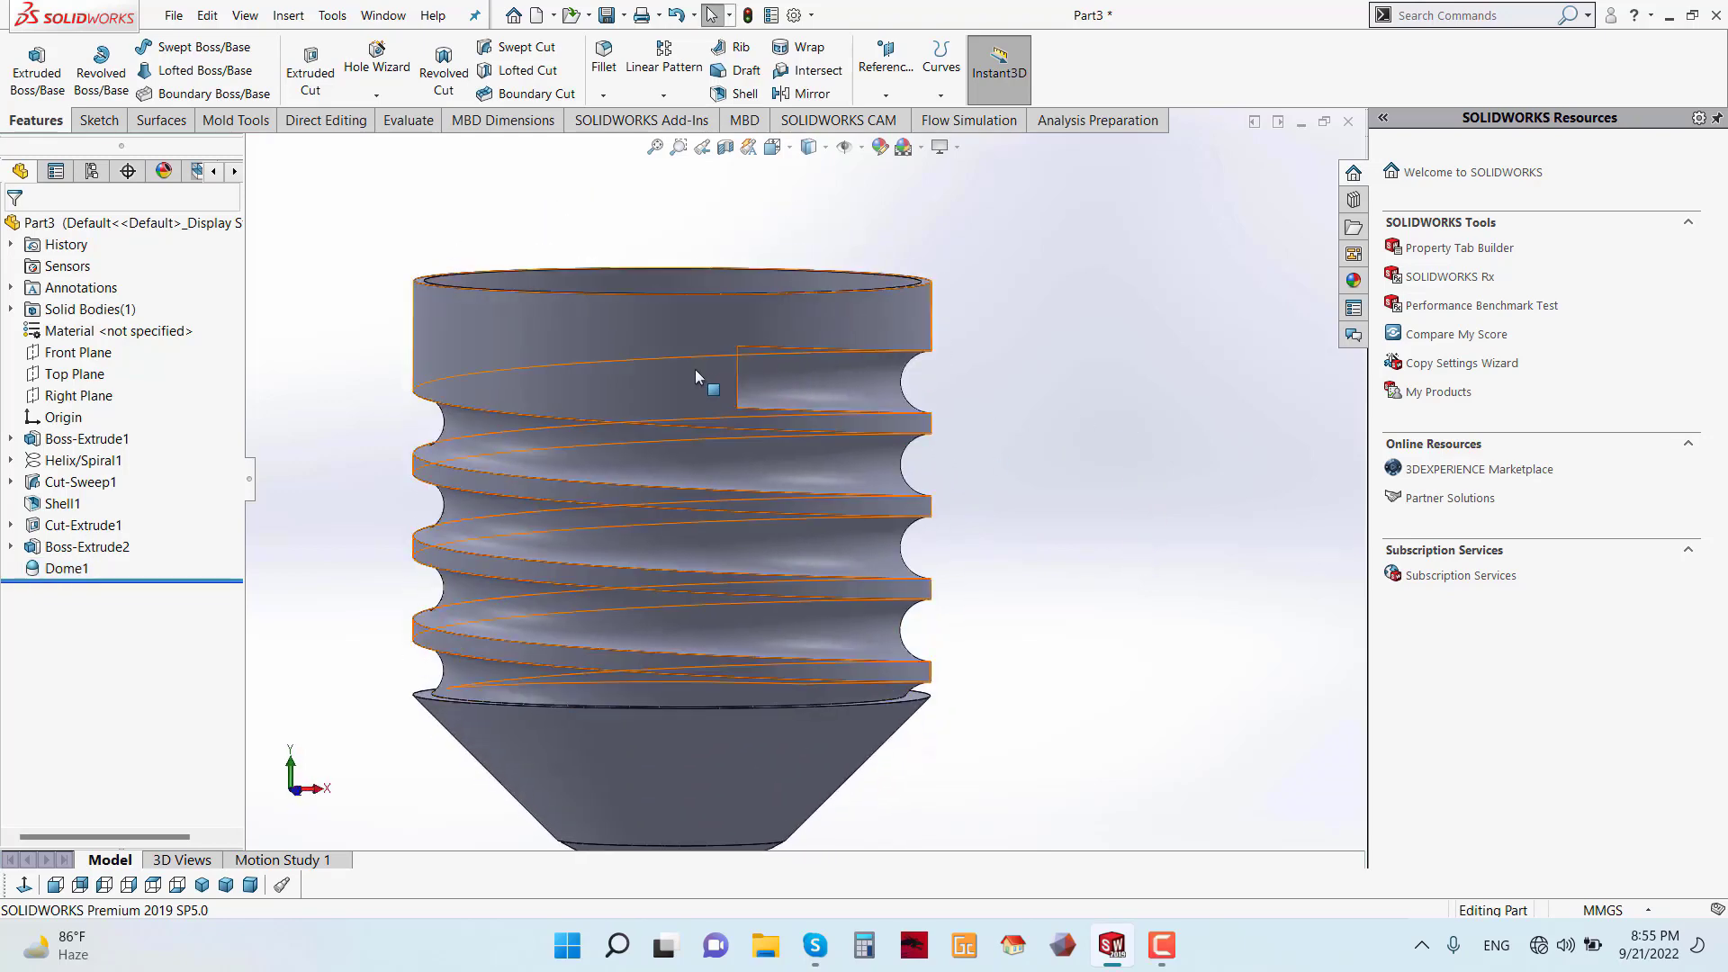
right_click(643, 332)
click(799, 285)
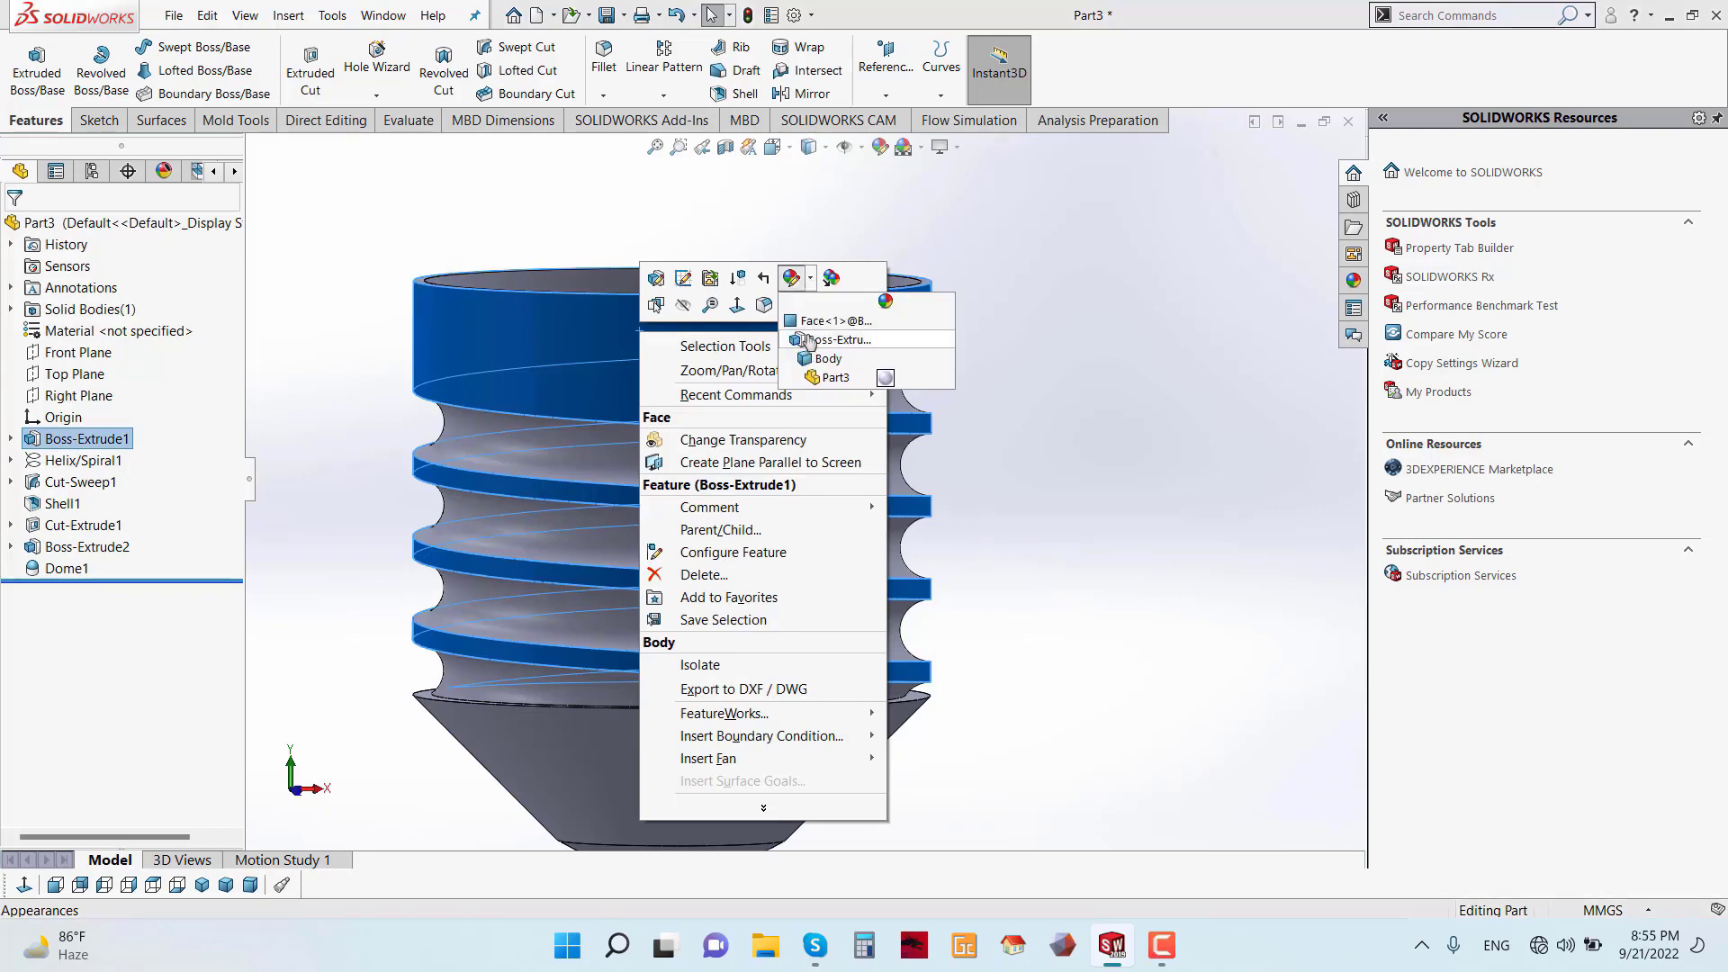
click(812, 349)
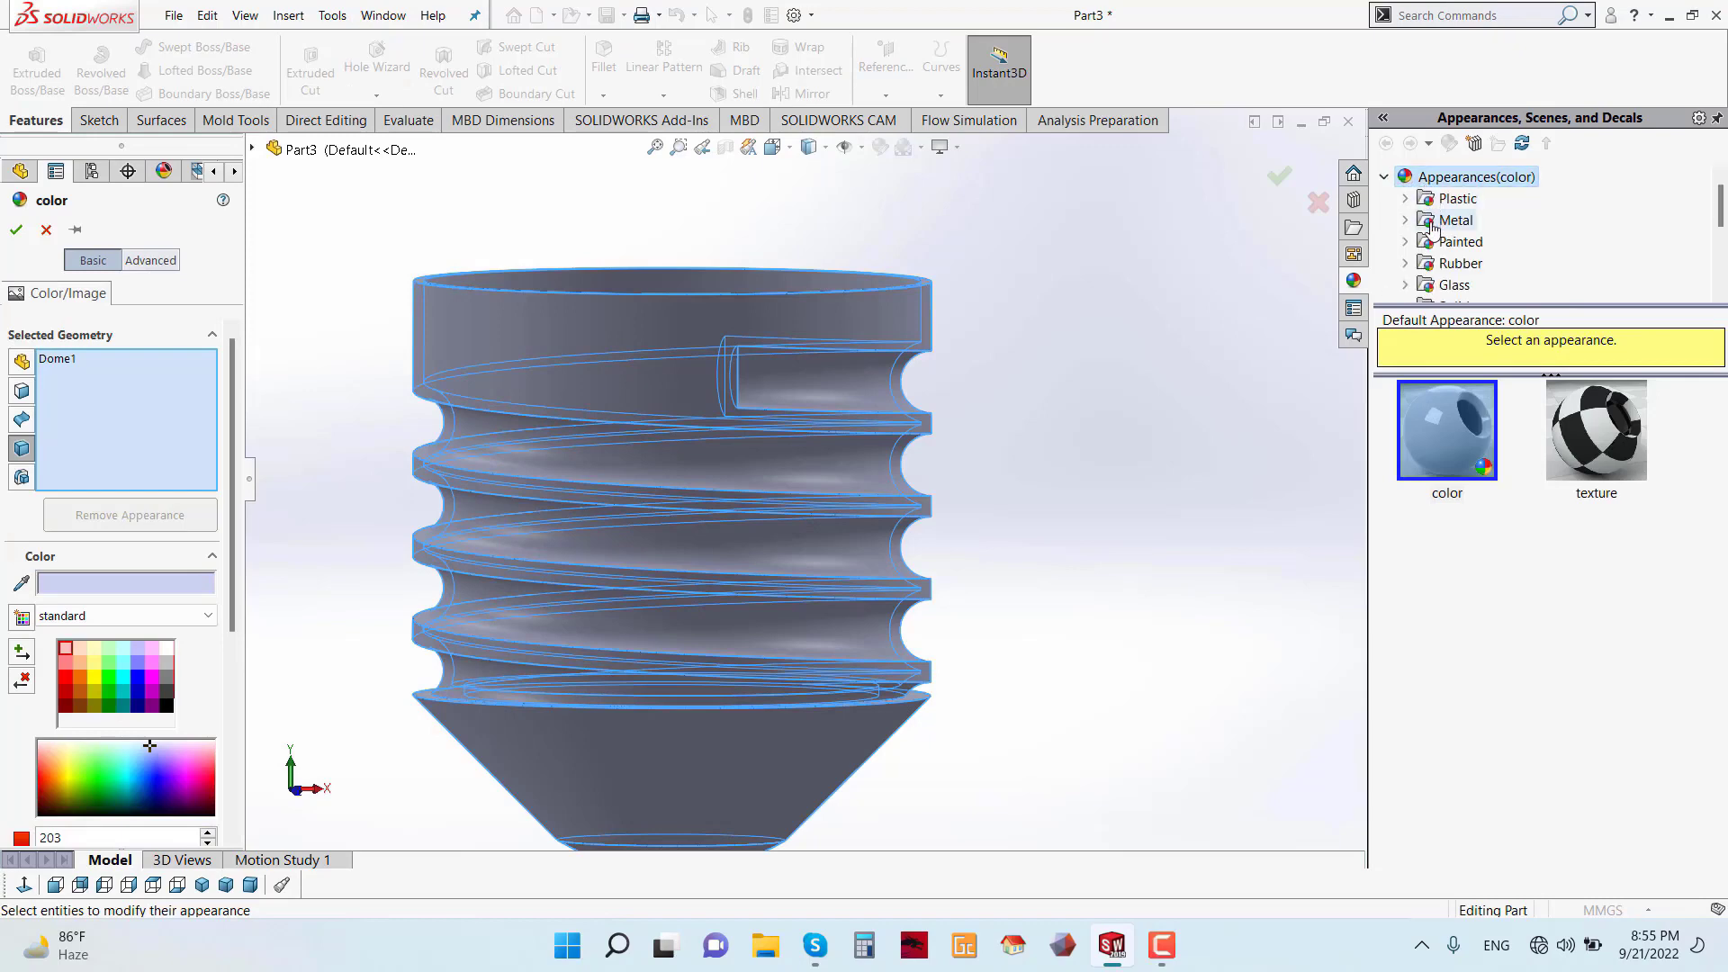
click(1406, 219)
click(1487, 241)
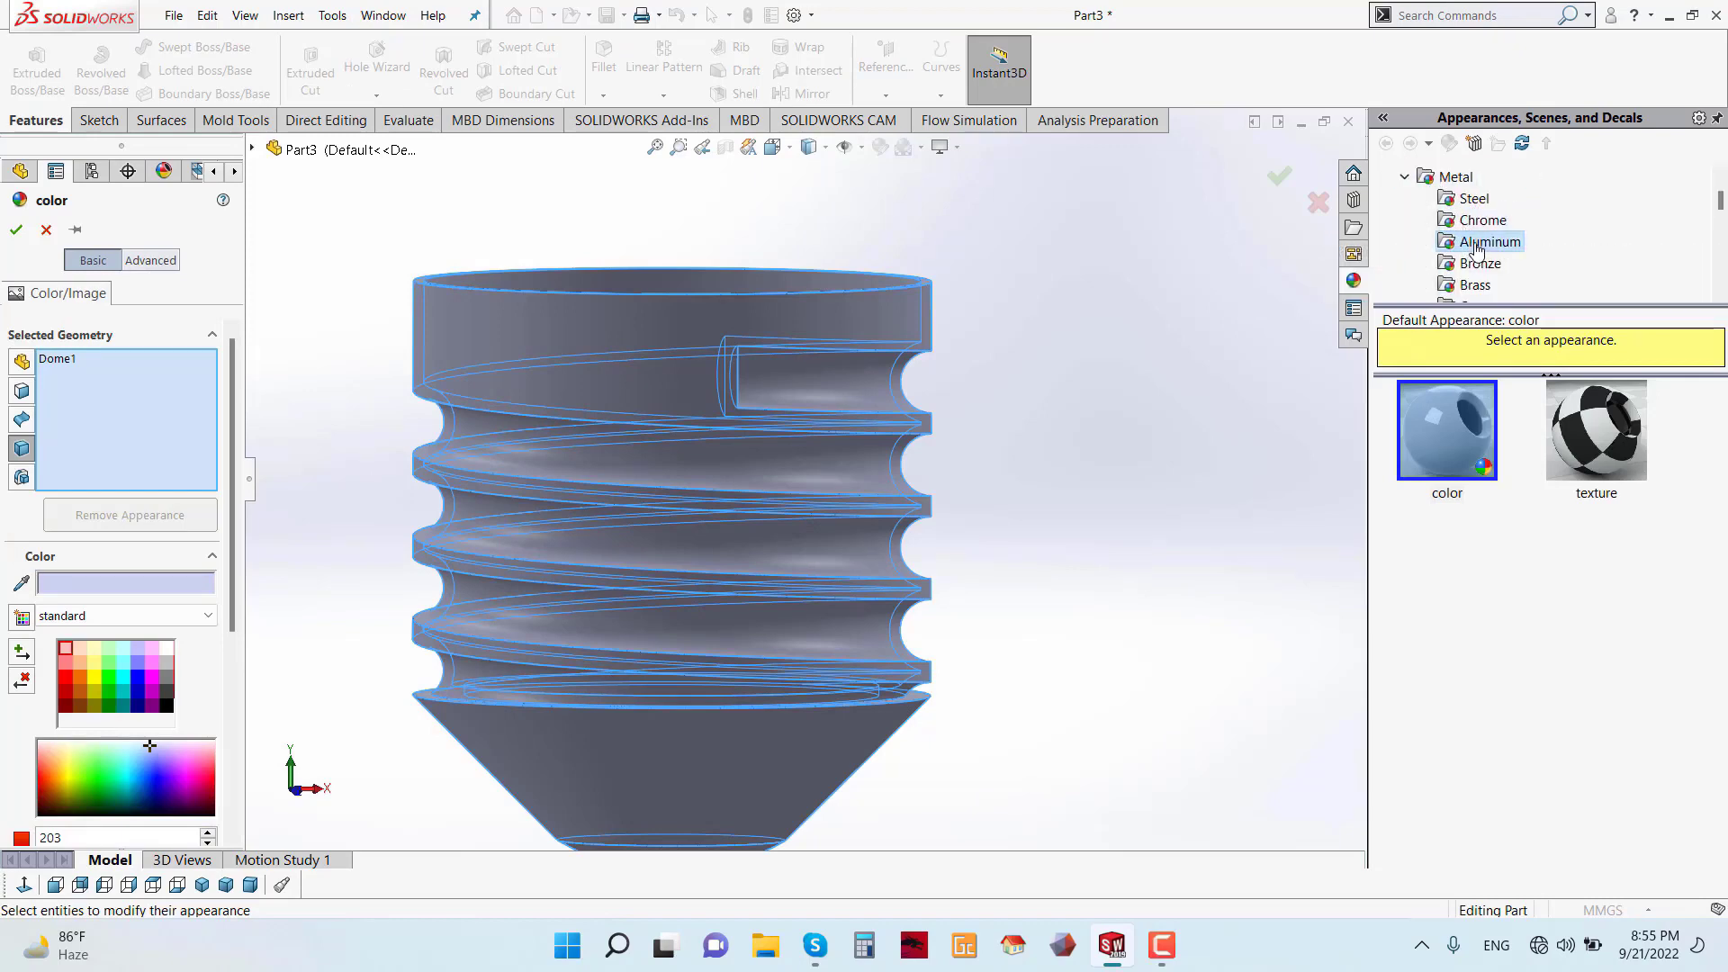
scroll(1577, 733, down, 3)
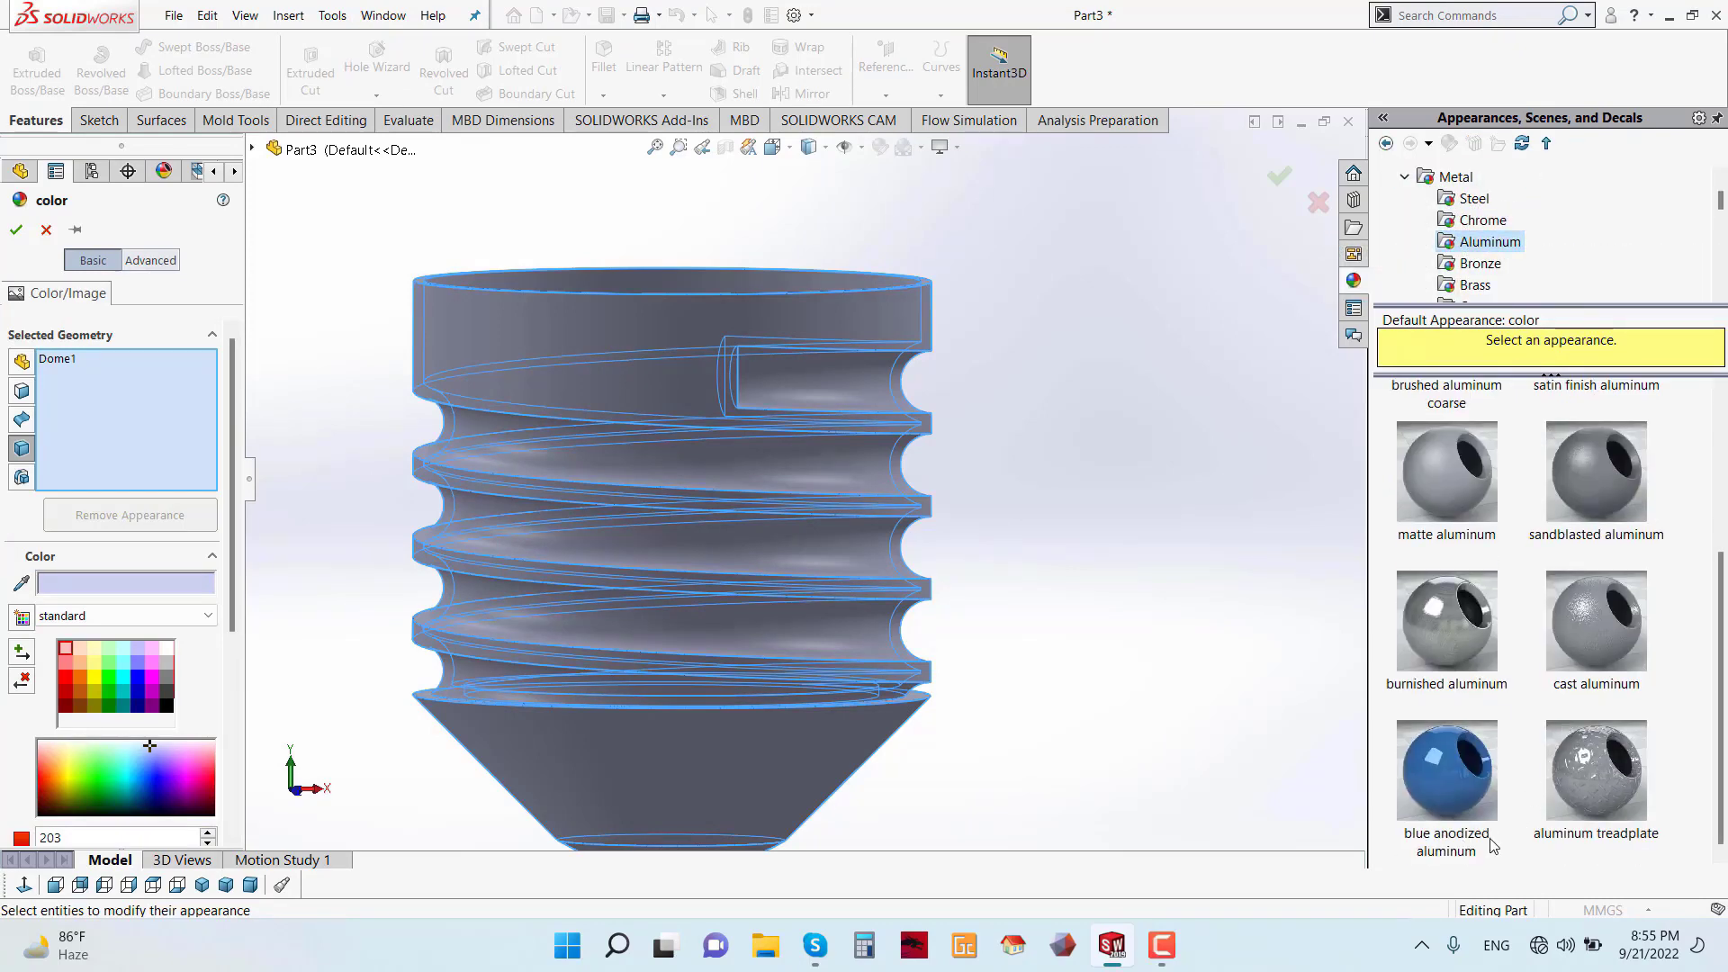
click(1451, 666)
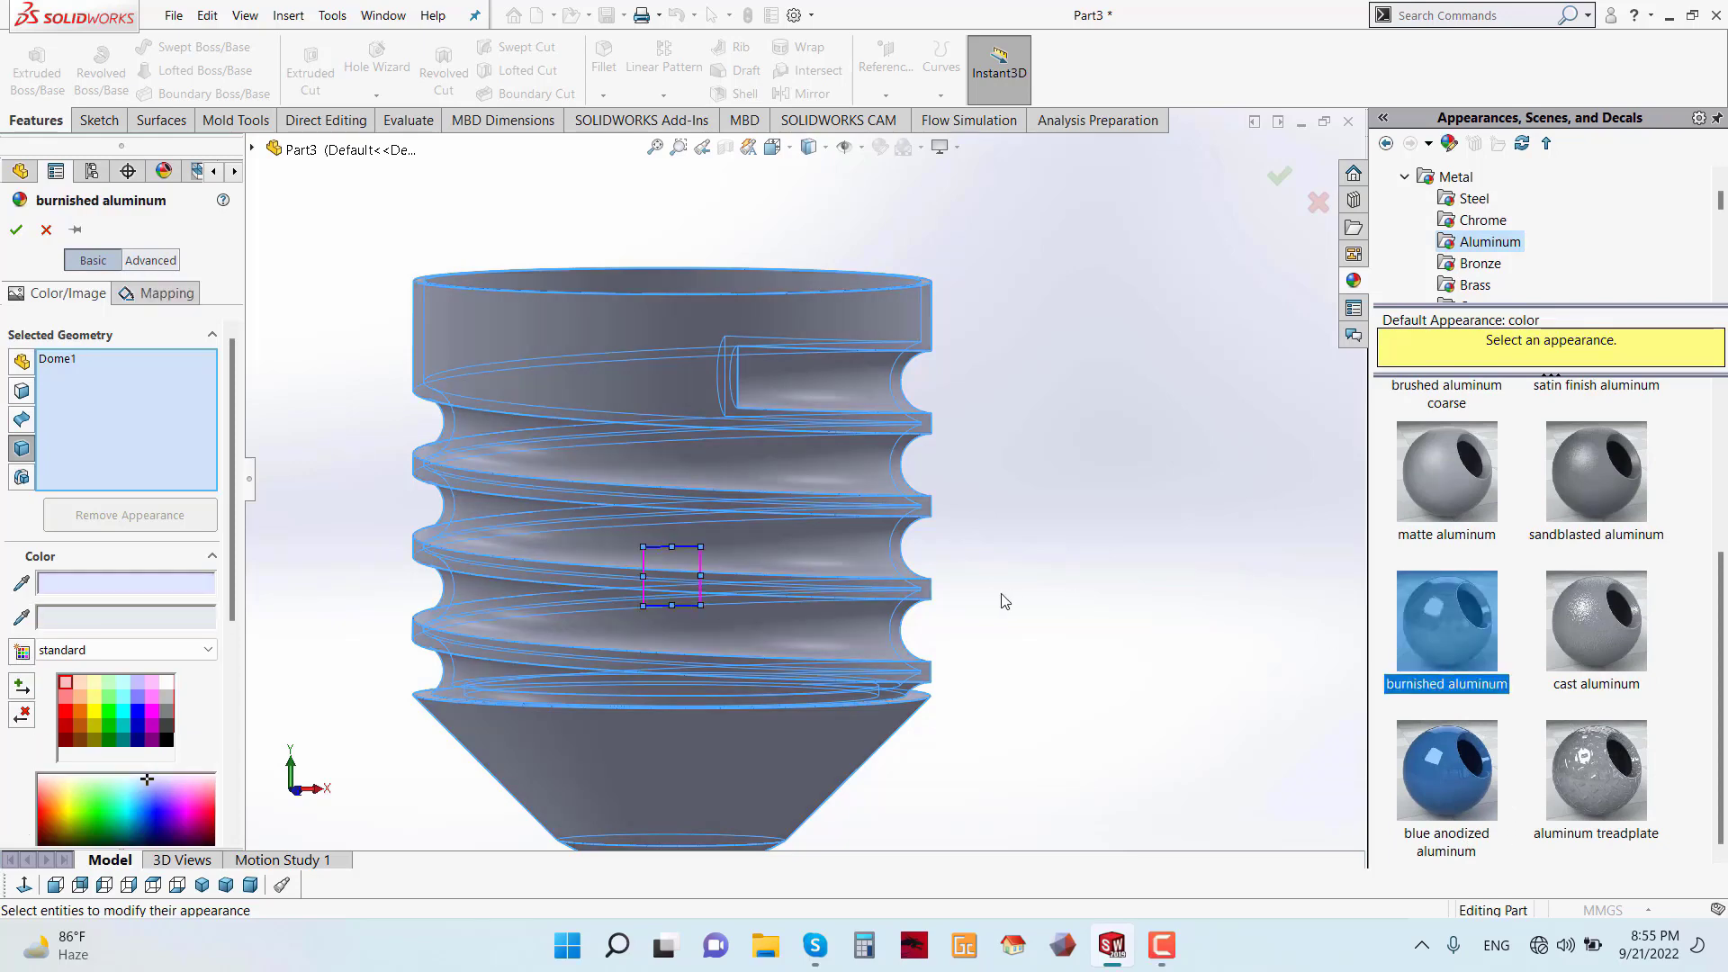
click(940, 146)
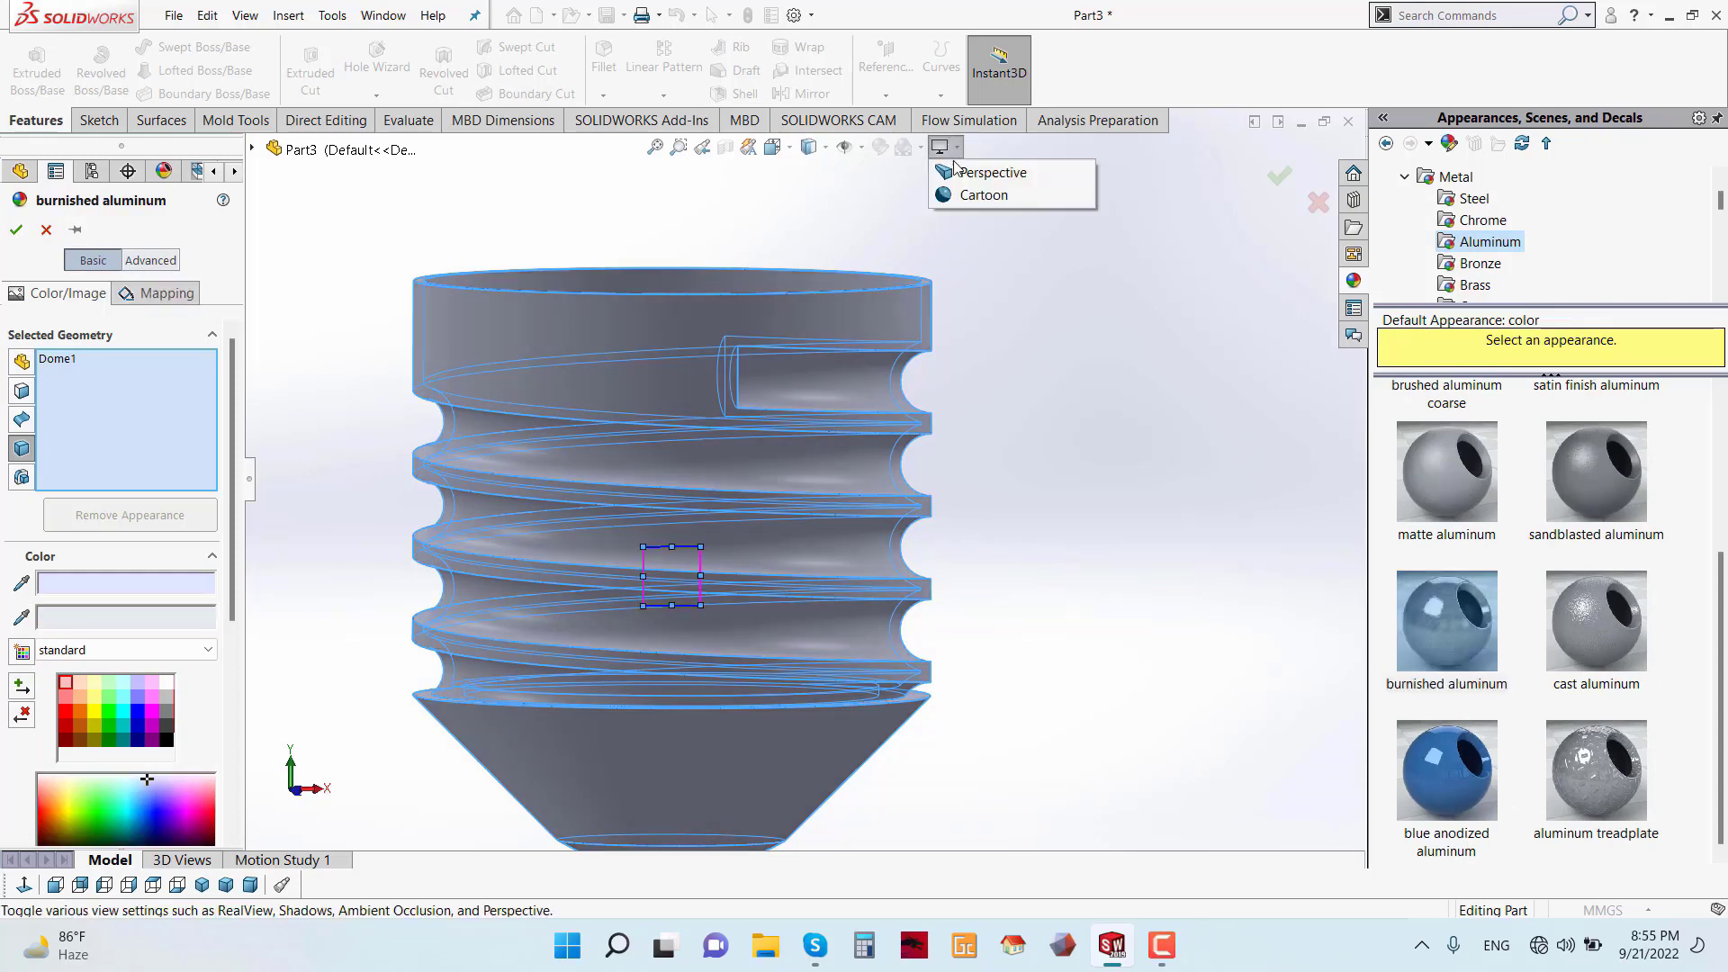
click(15, 231)
- Turn on RealView Graphics to display the cap's aluminum finish realistically
click(903, 146)
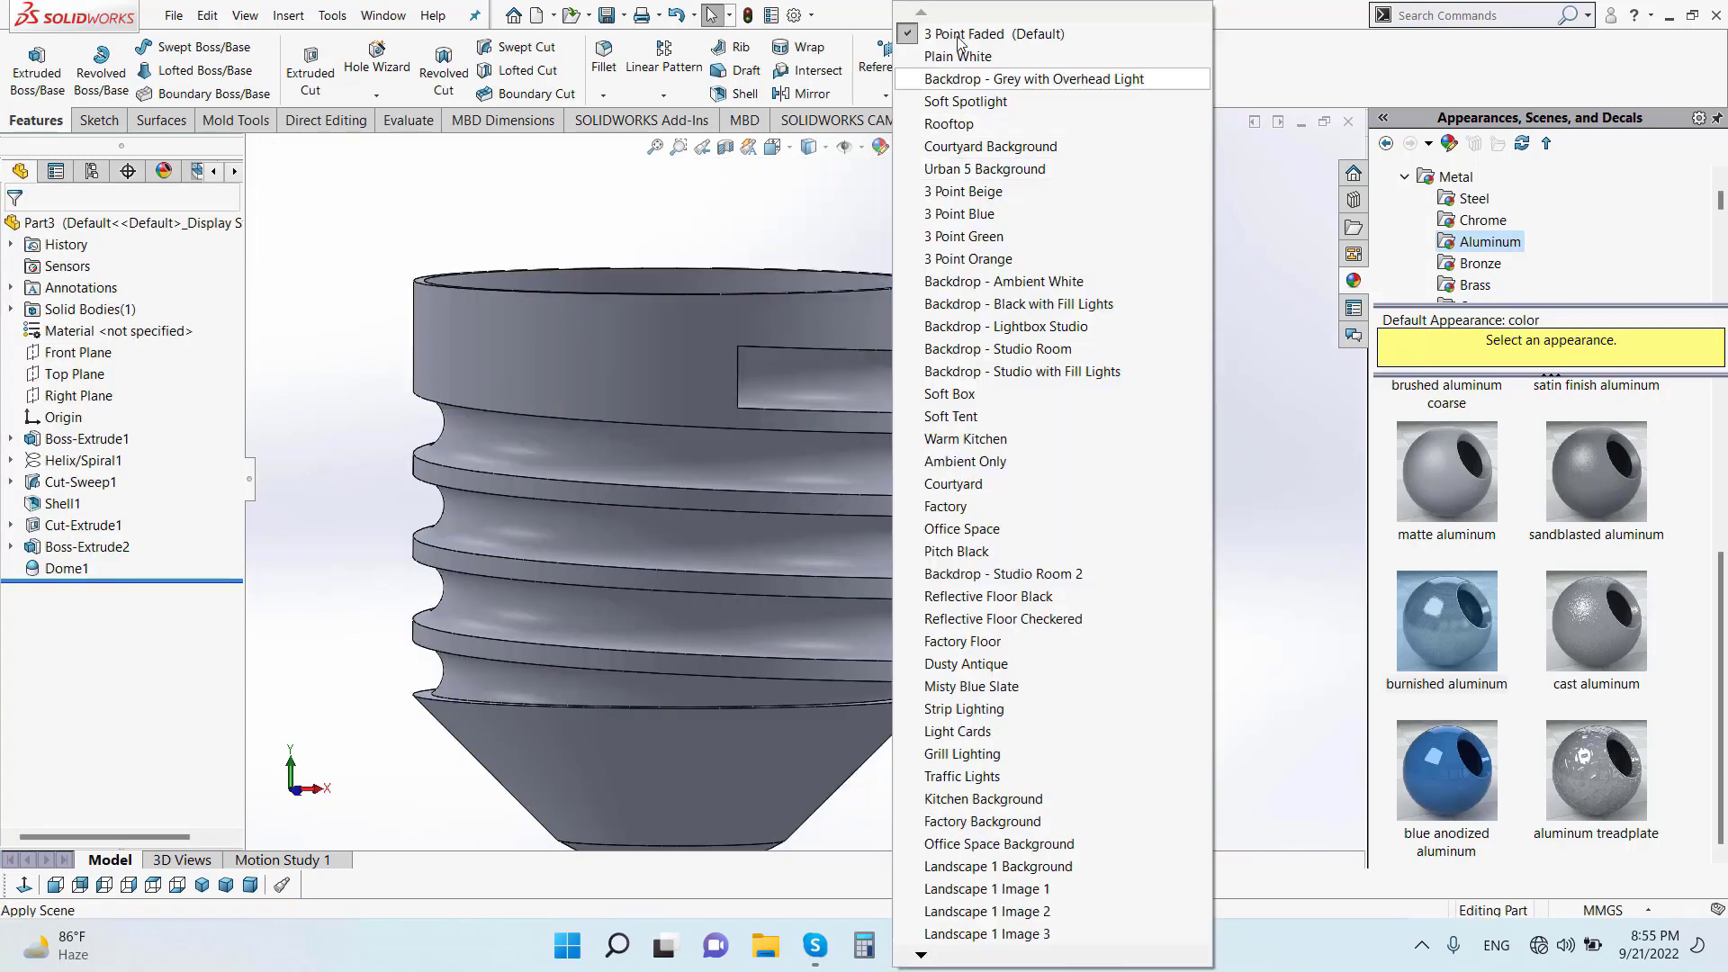
click(1012, 187)
click(958, 147)
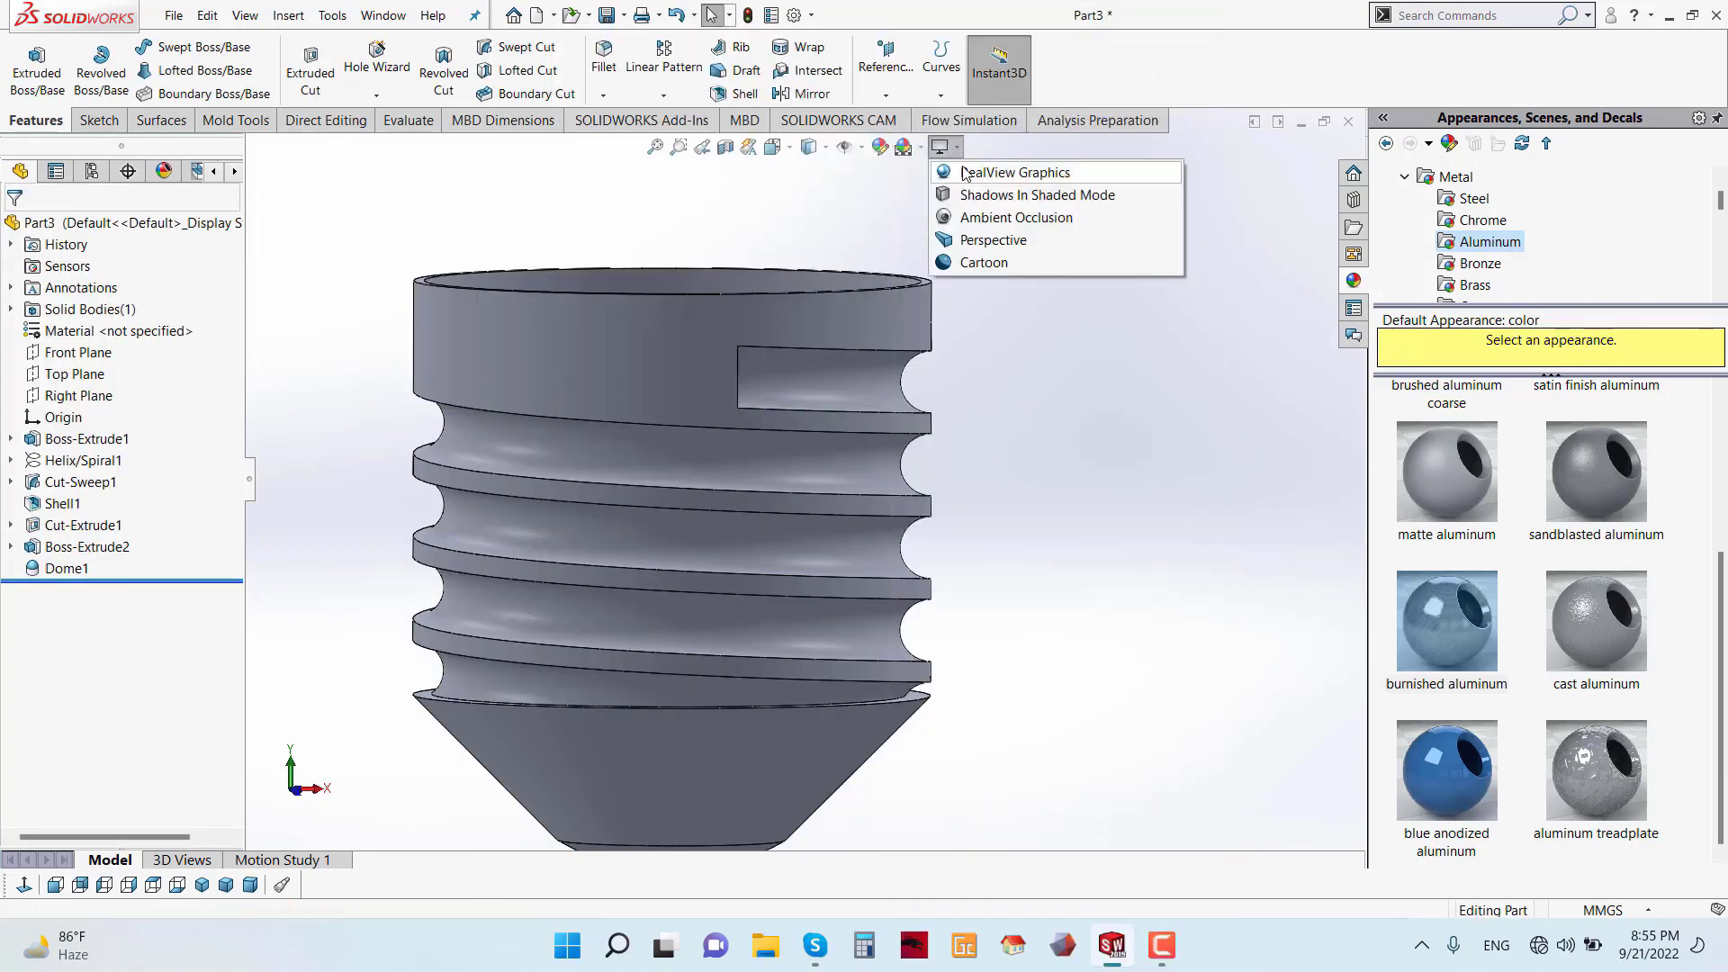
click(976, 239)
middle_drag(1050, 478, 1062, 594)
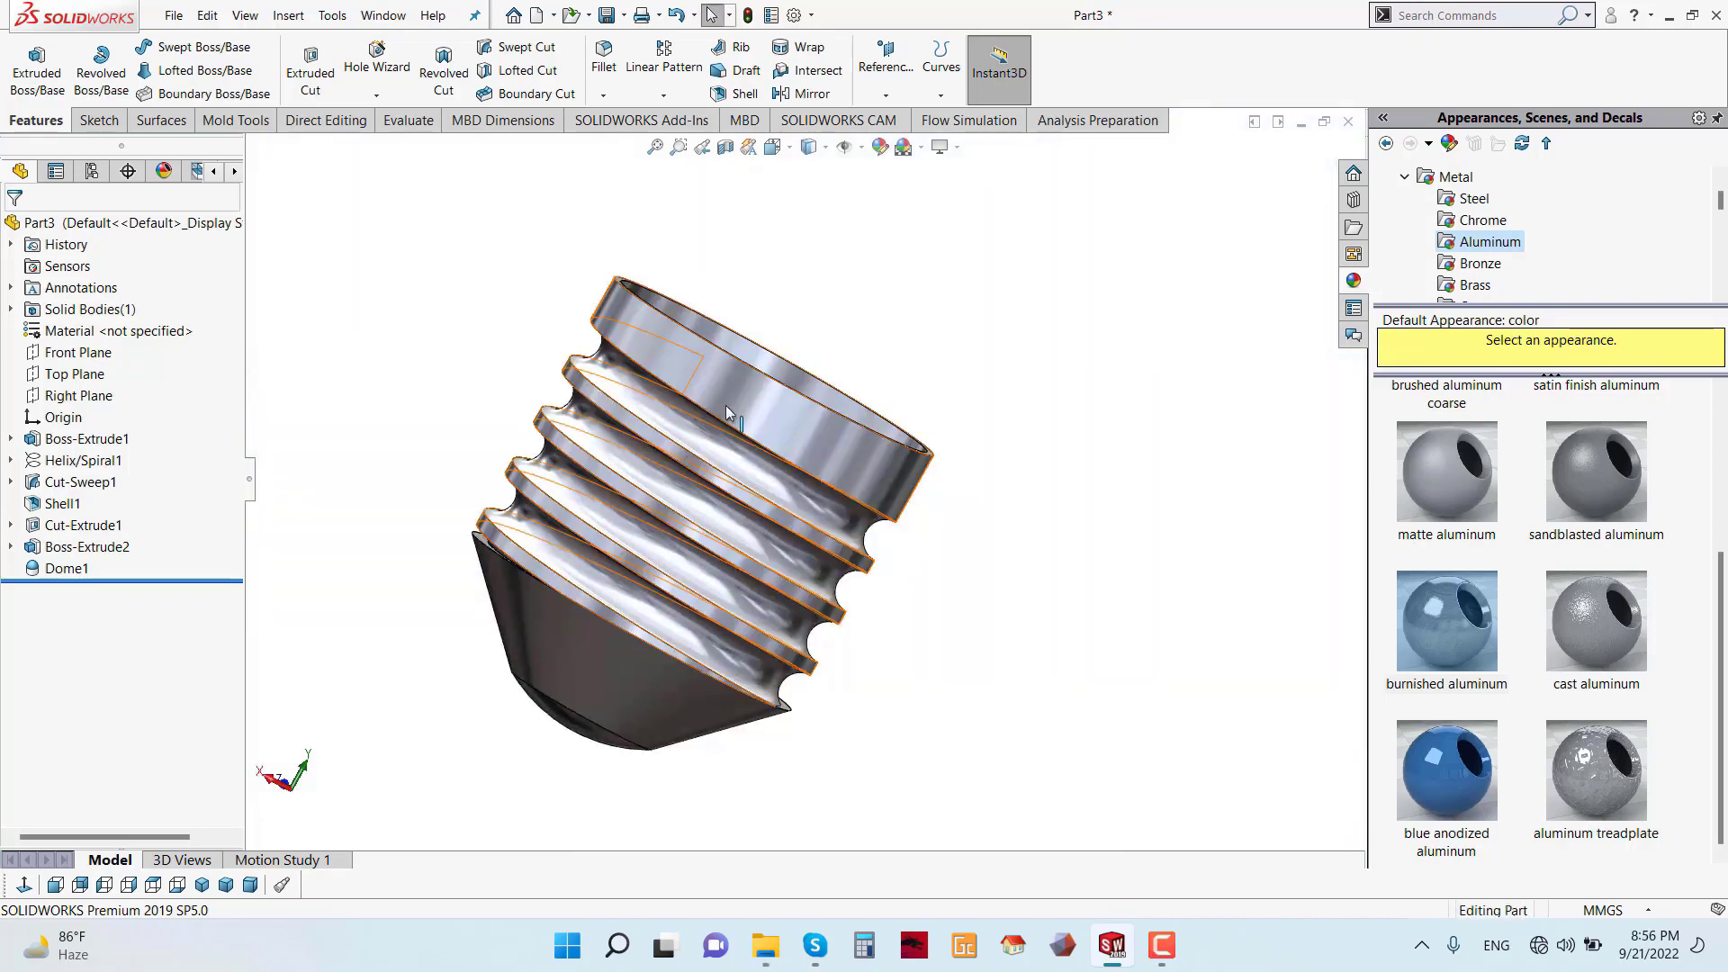
- Save the part as Cap inside the new folder in Downloads, renaming that folder Tungten Filament Lam
click(175, 20)
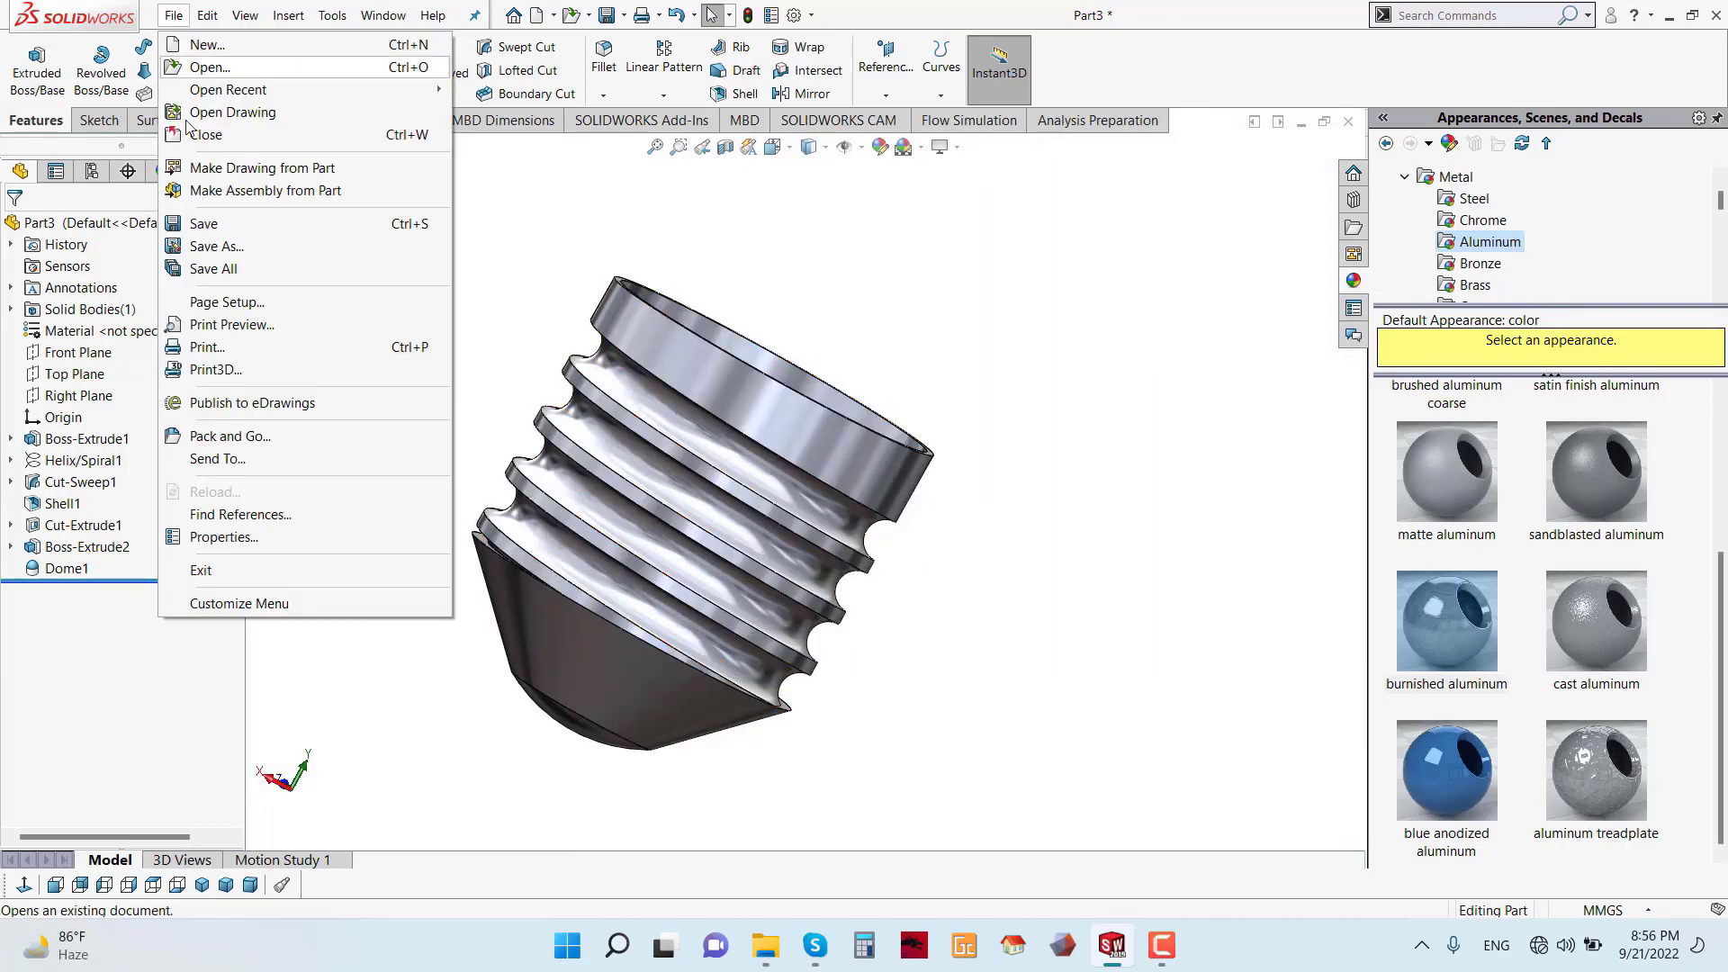
click(216, 249)
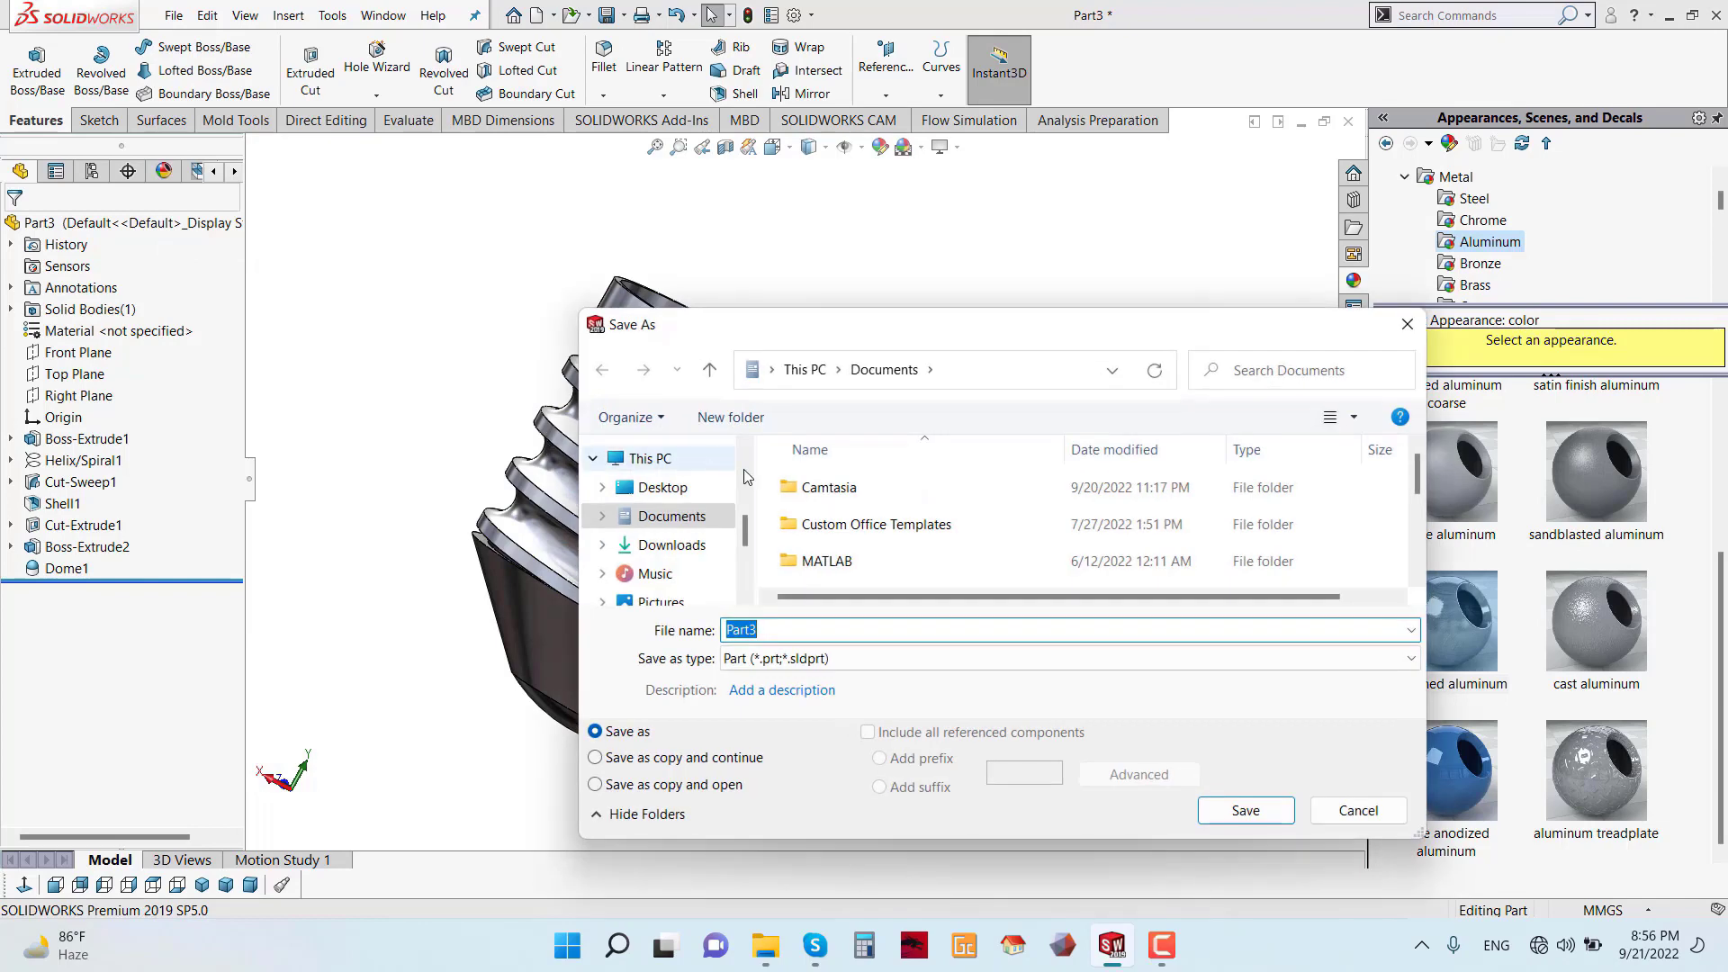
click(663, 548)
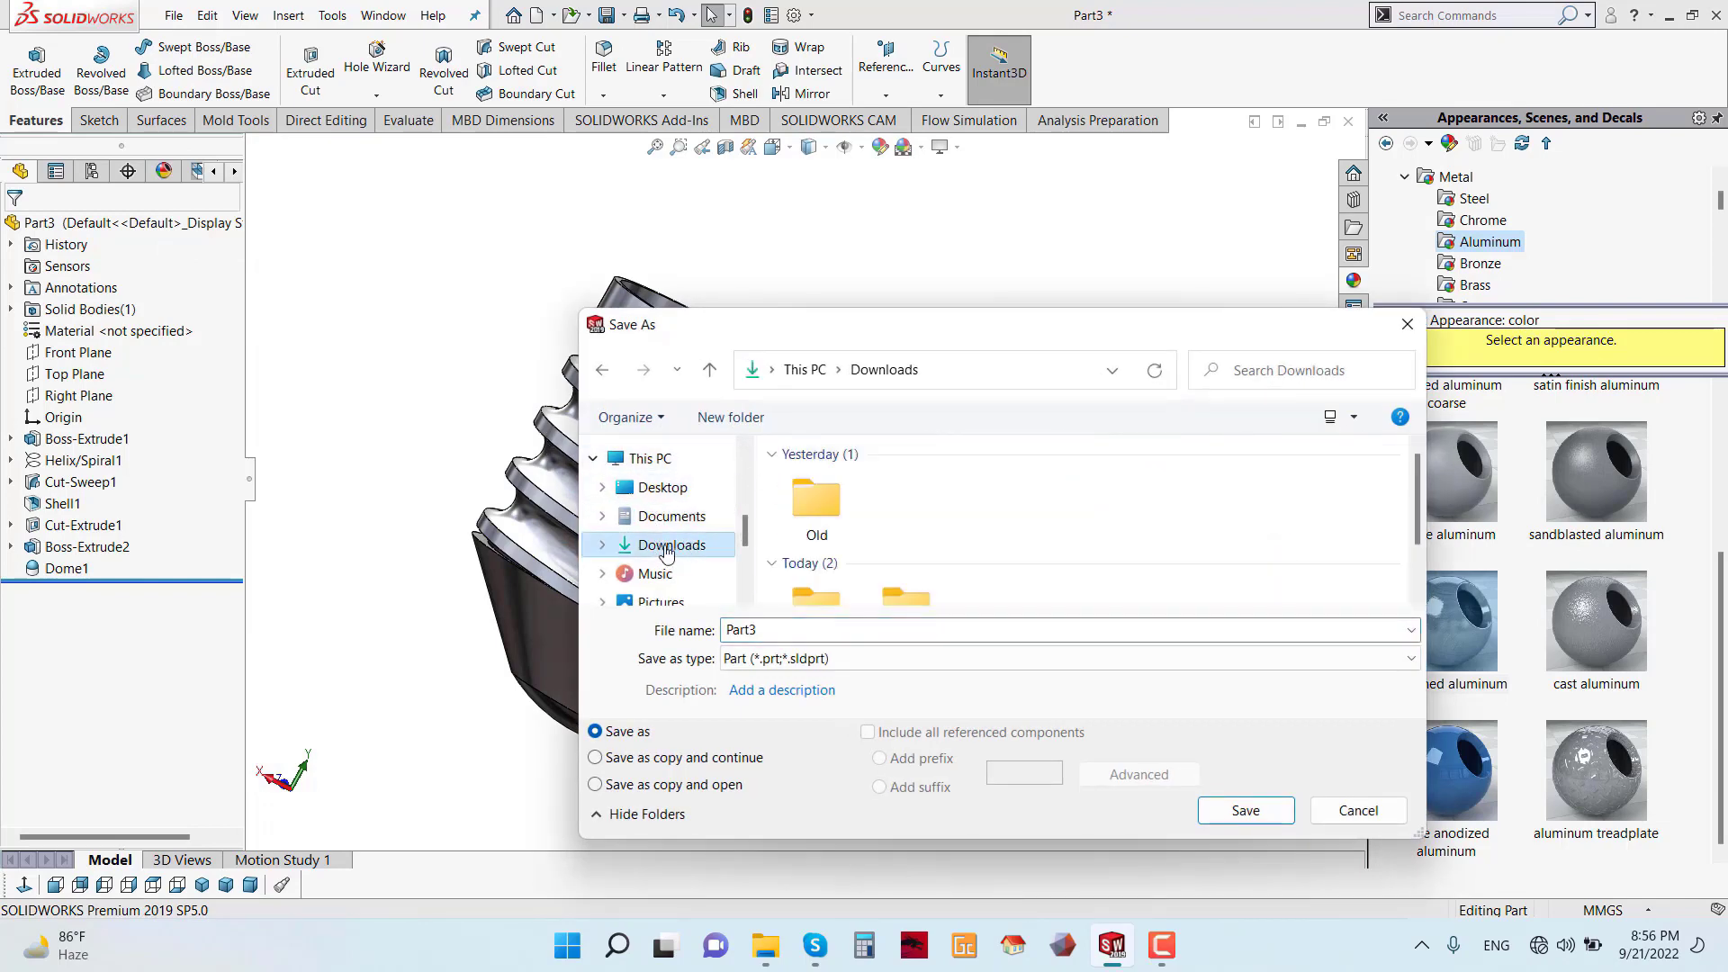
scroll(909, 576, down, 1)
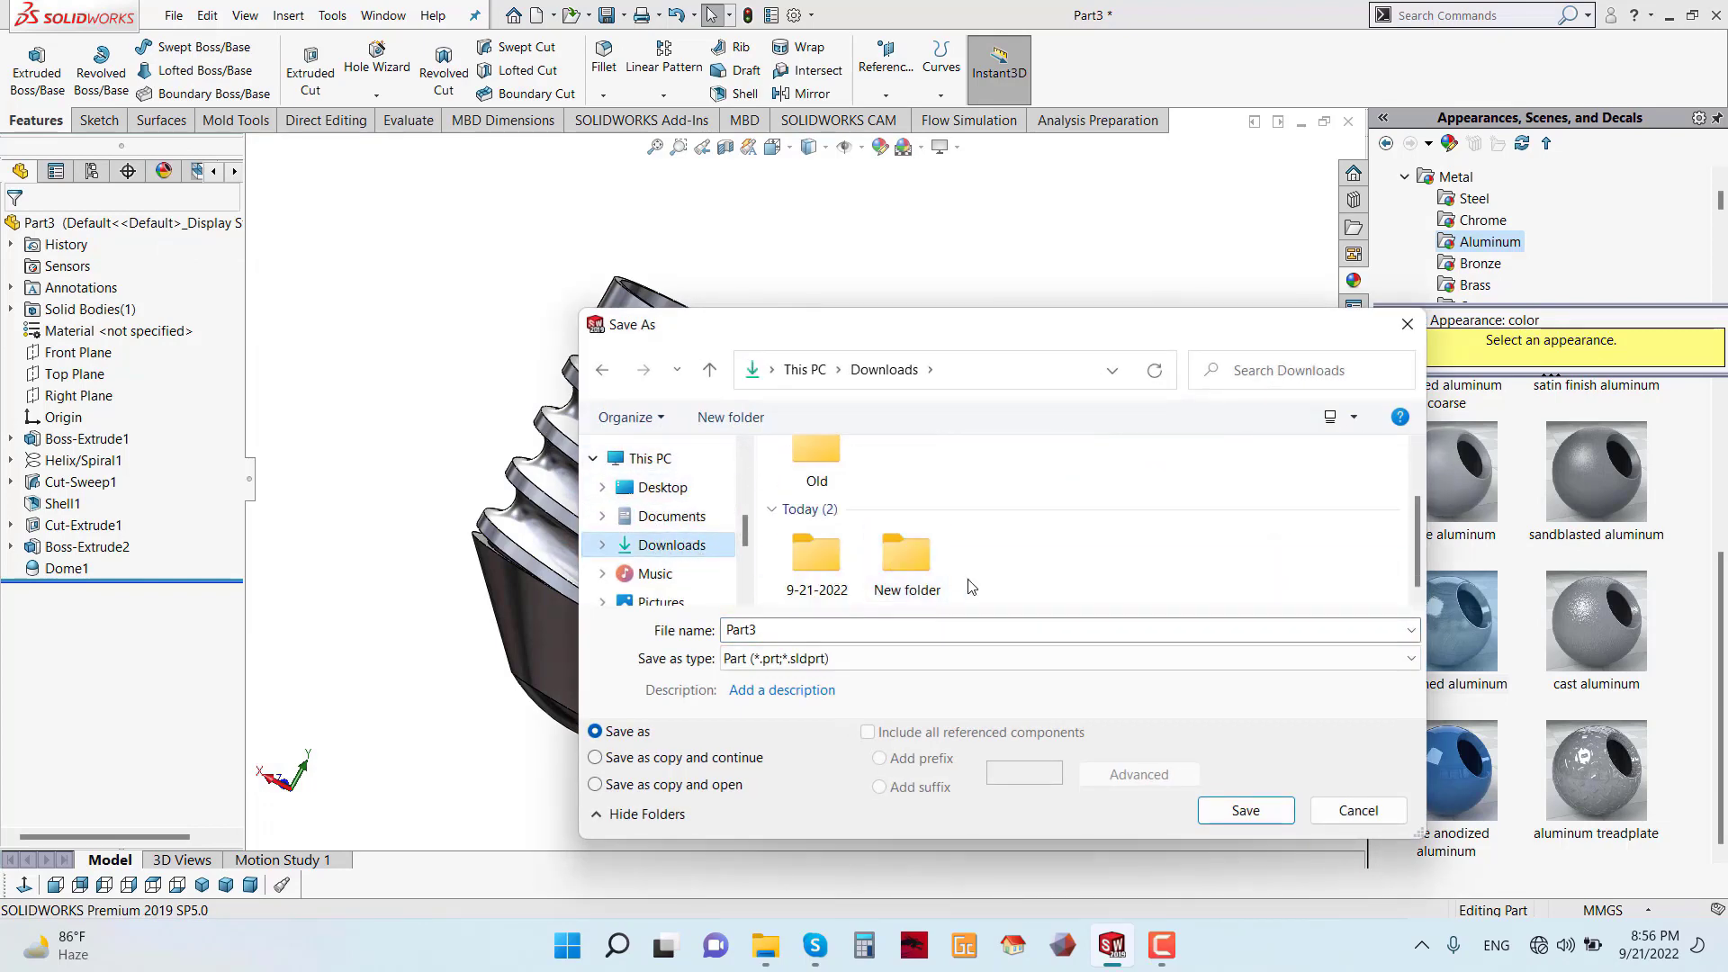
click(919, 592)
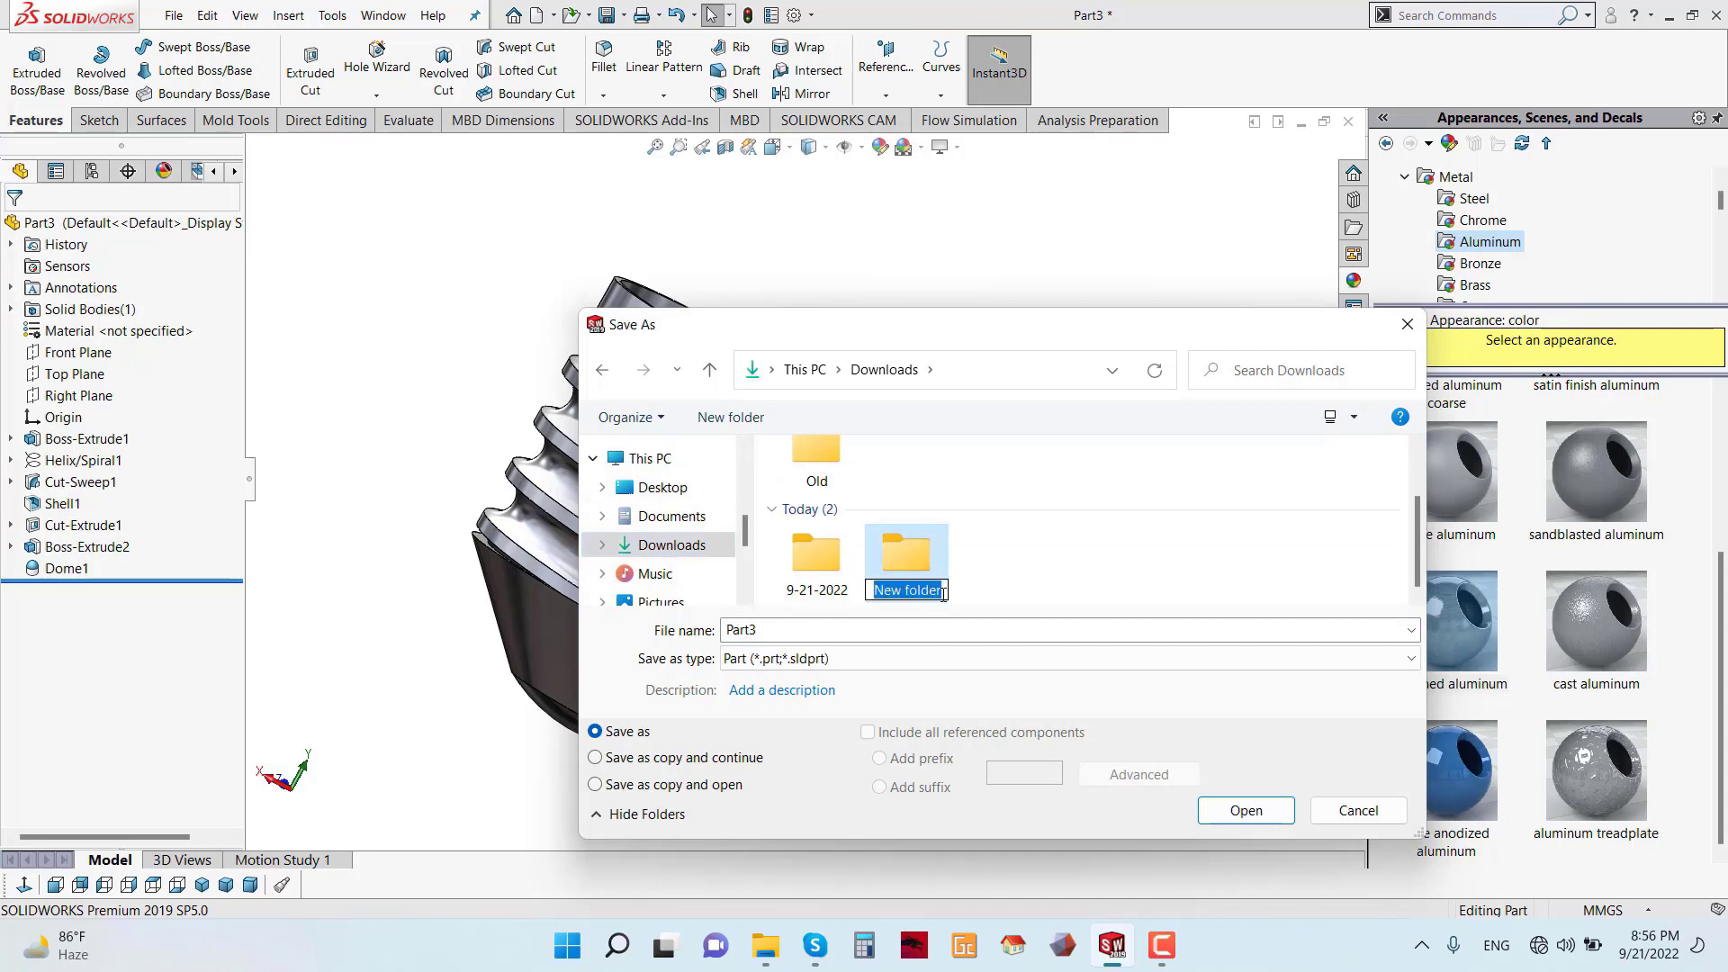
text(Tung)
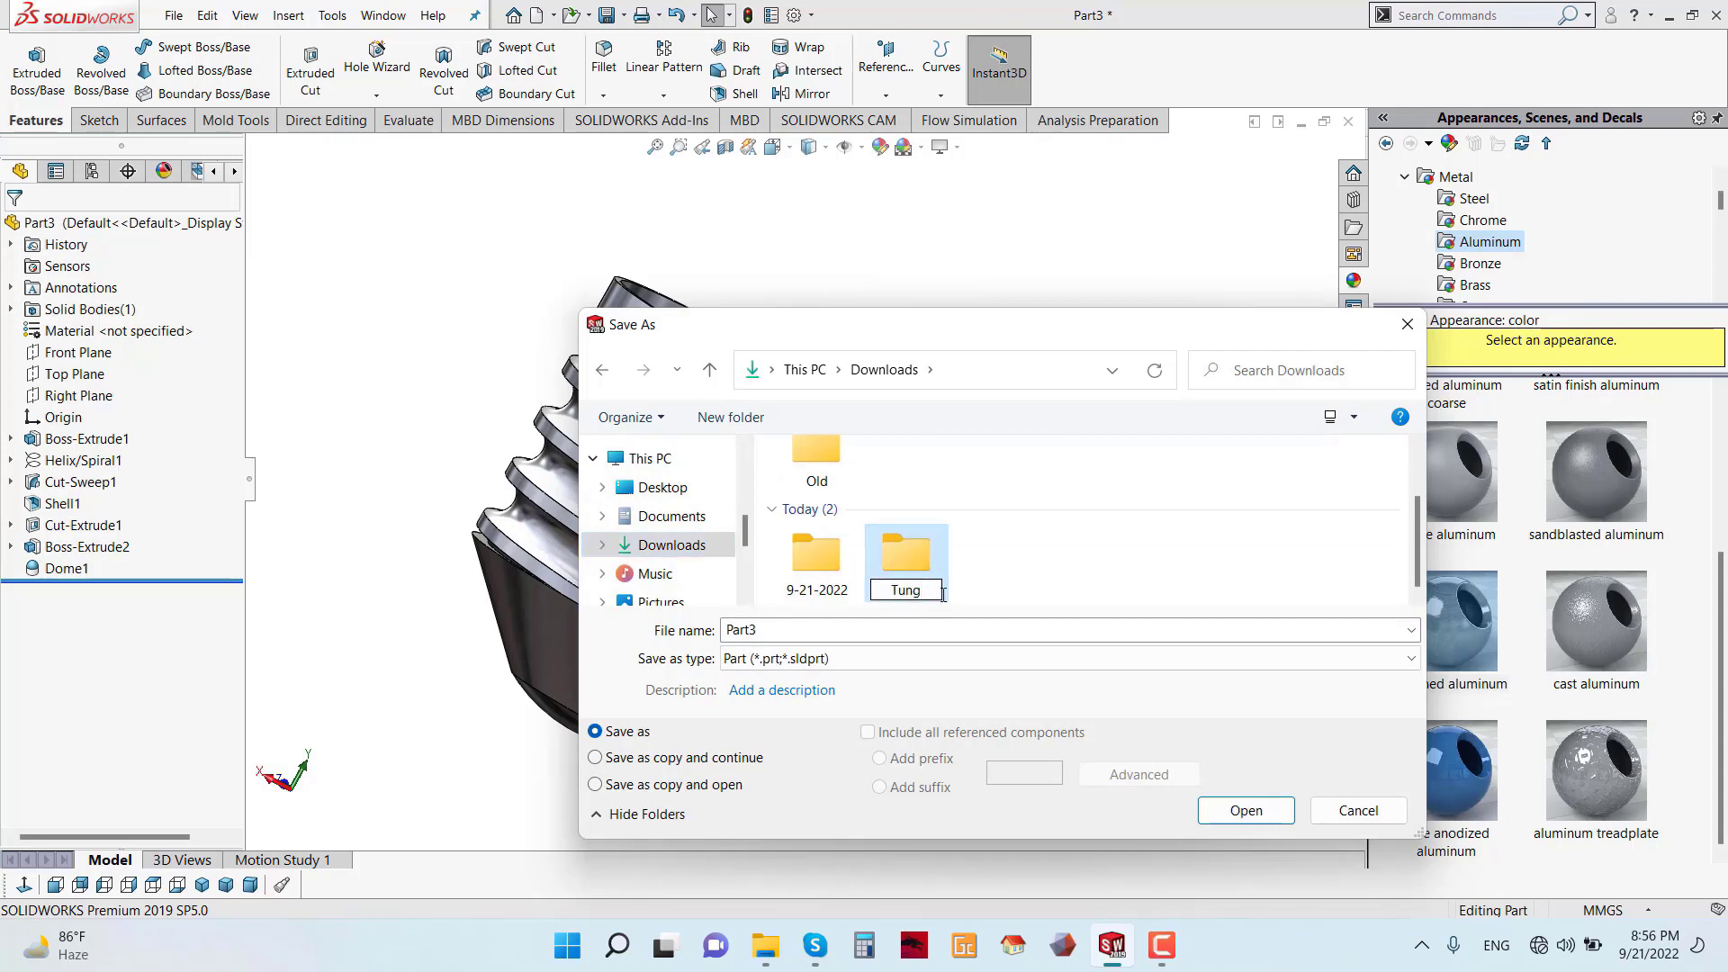
text(ten Filament Lam)
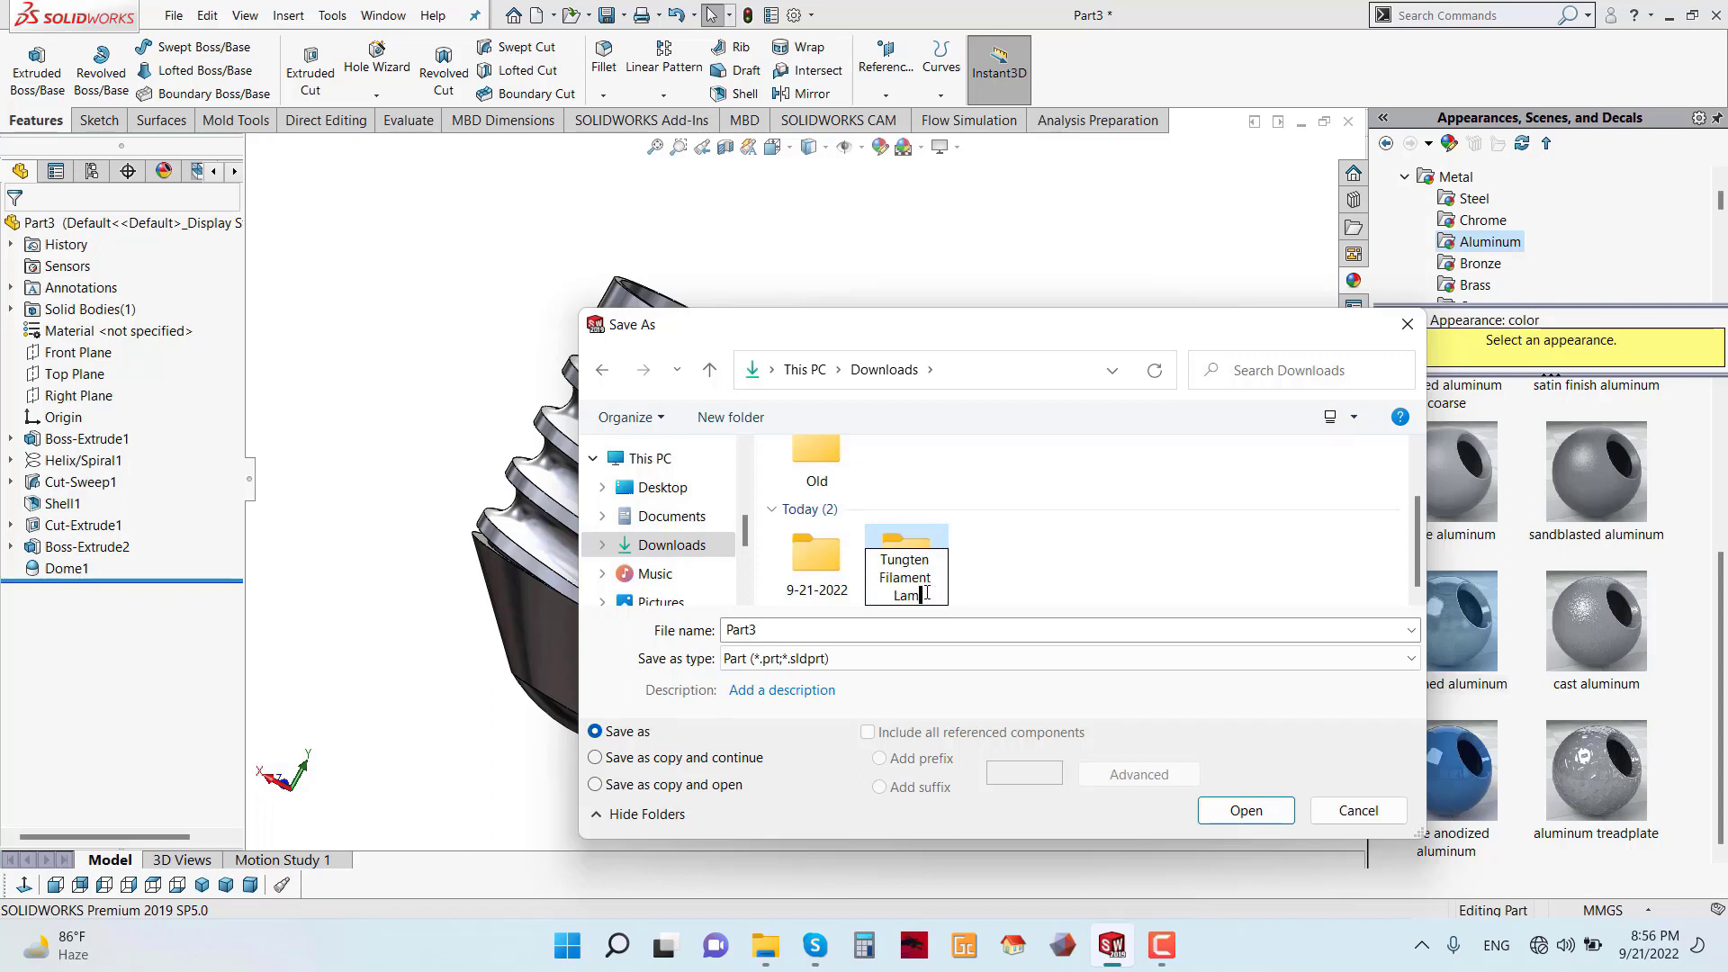
key(Return)
key(Return)
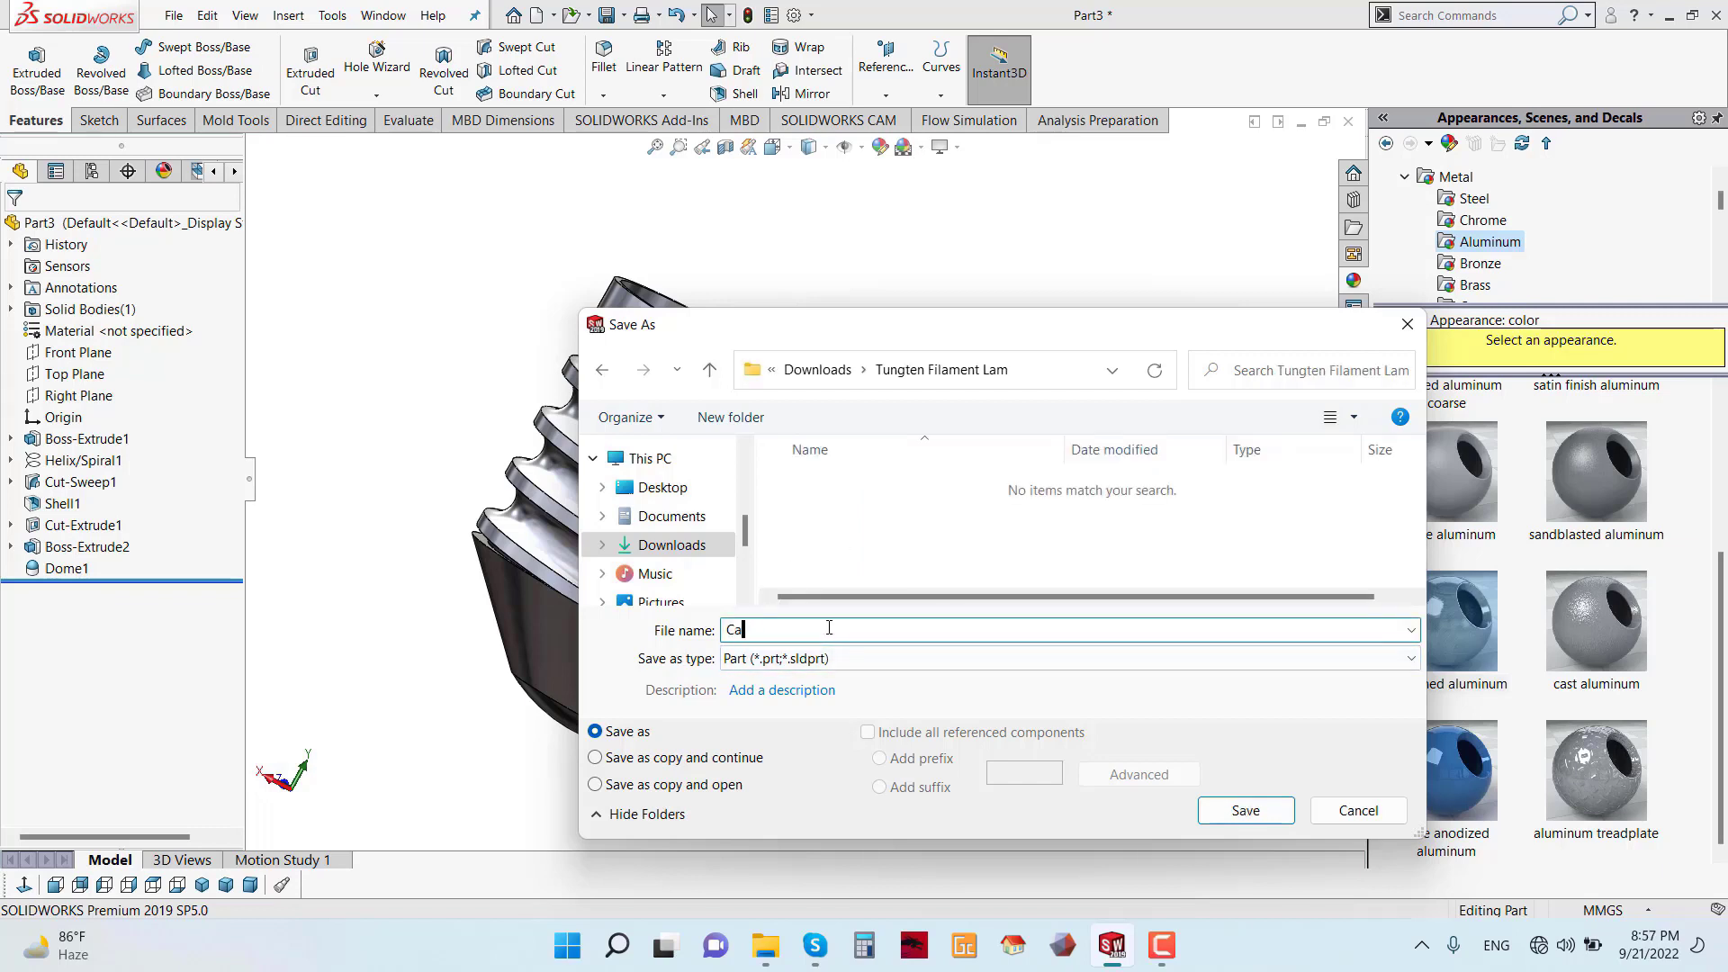
click(1271, 812)
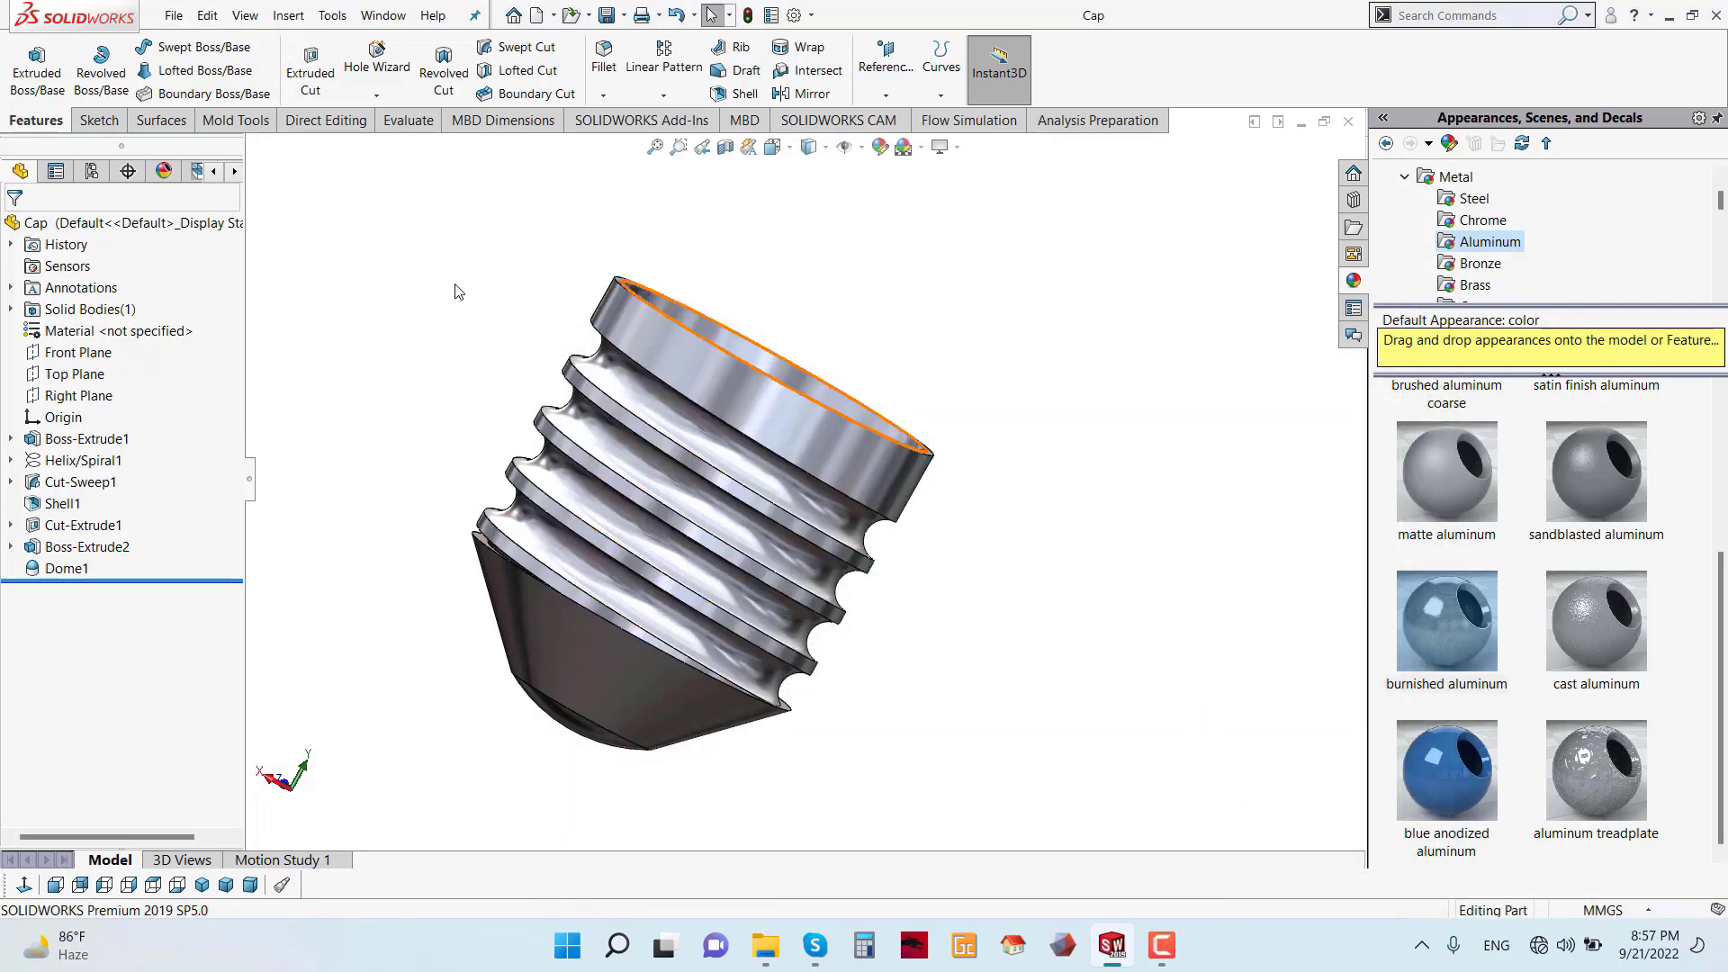
- Create a new part document
click(173, 16)
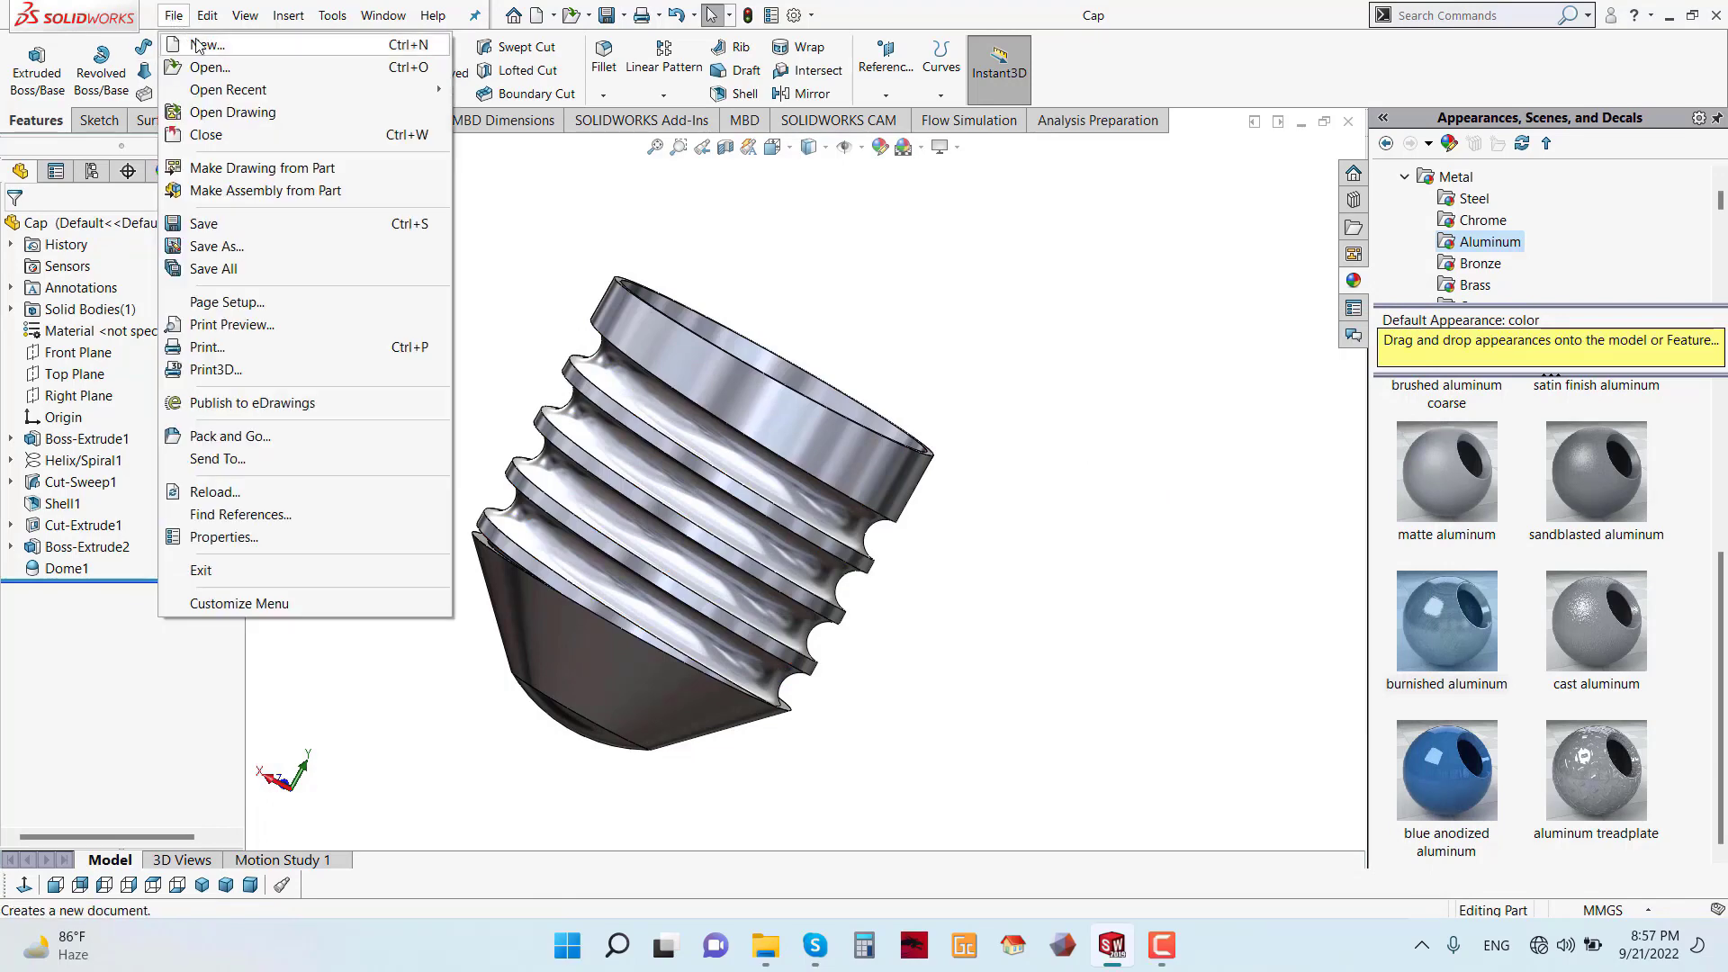
click(198, 45)
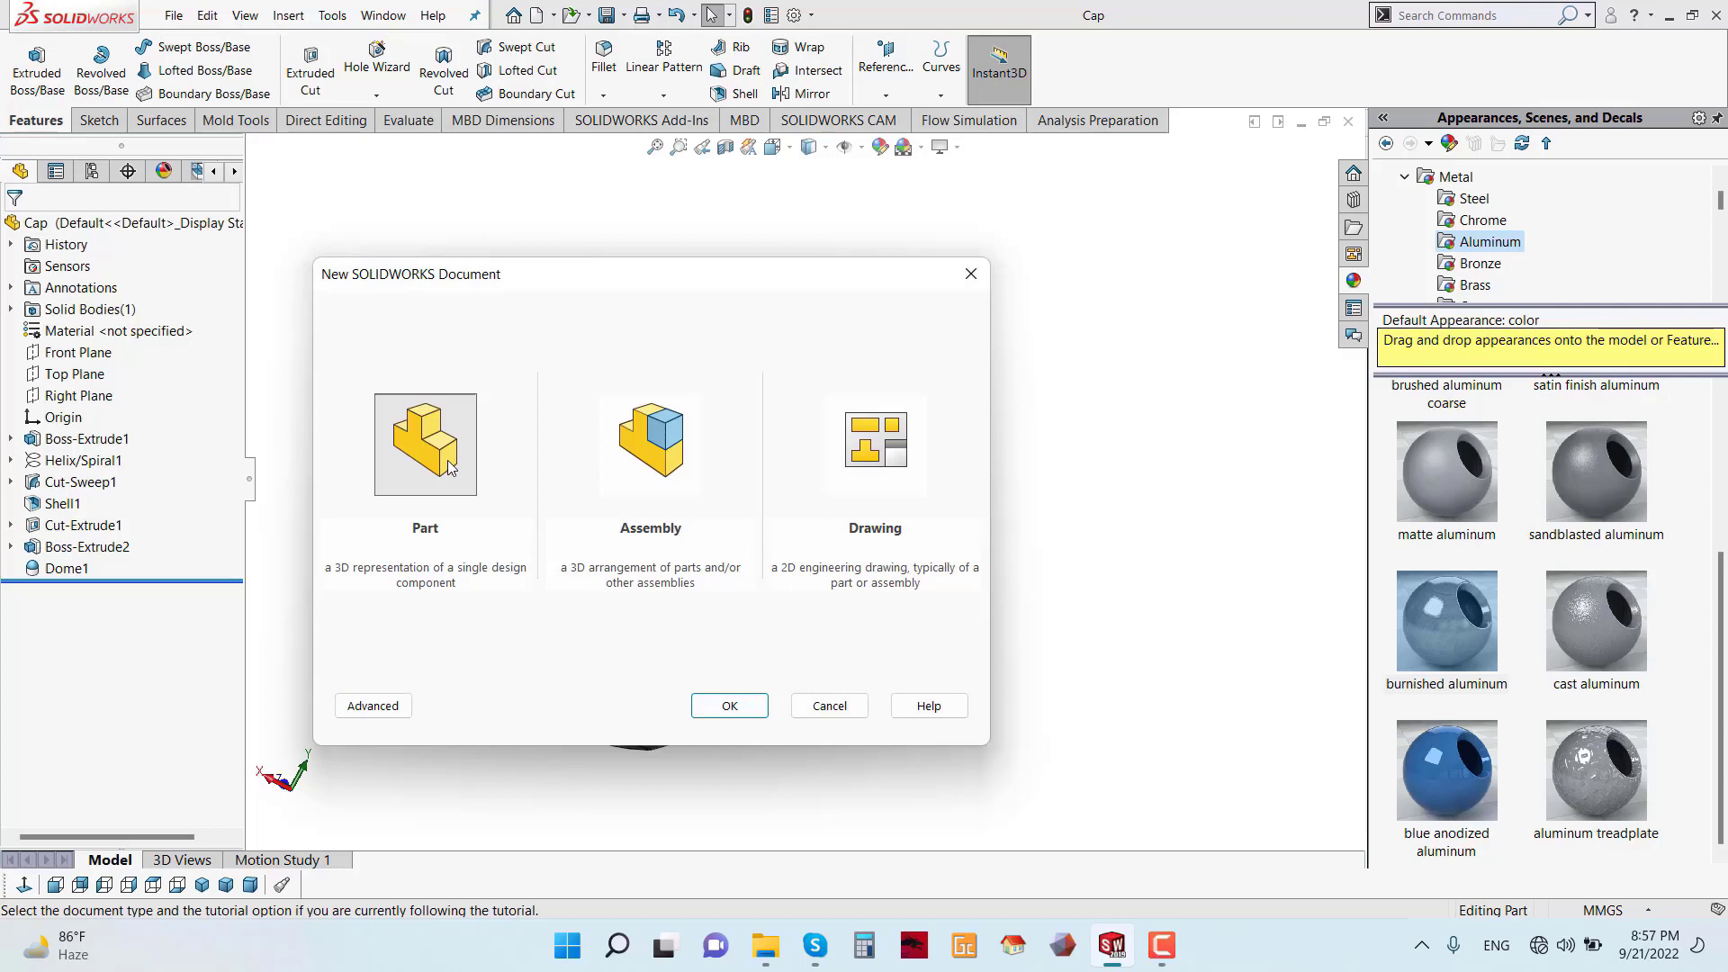
click(444, 472)
click(729, 705)
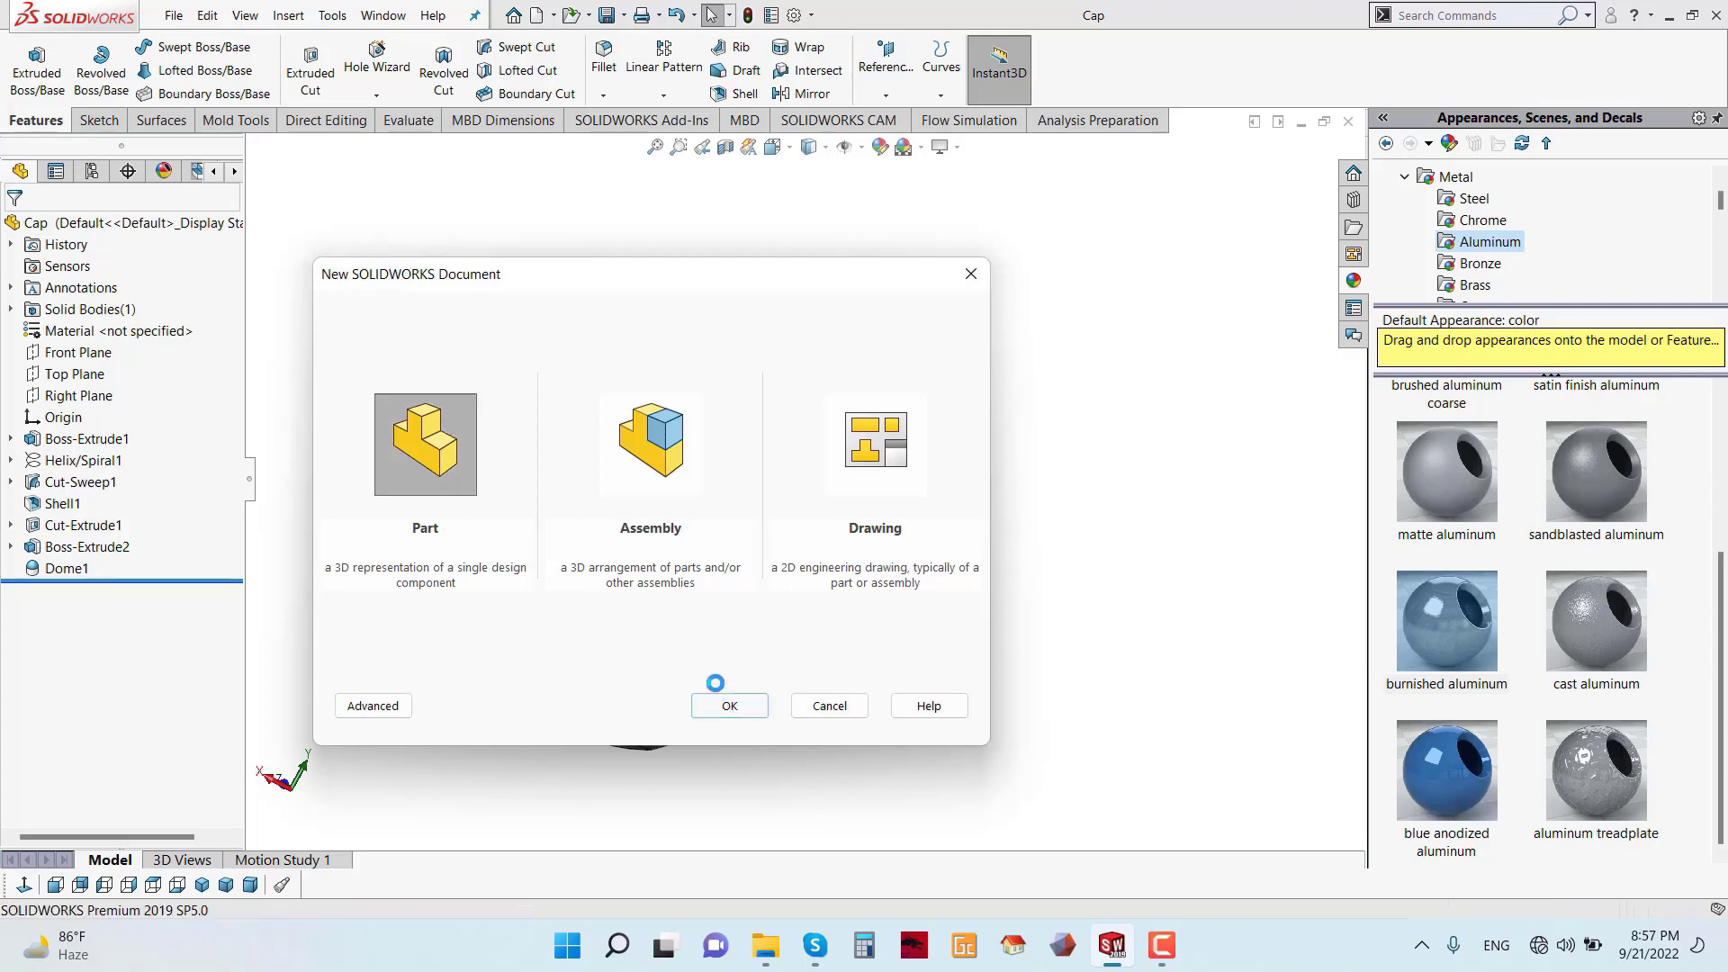
- Start a sketch on the Front Plane and draw a horizontal centerline about 48 mm long from the origin along positive X
click(90, 331)
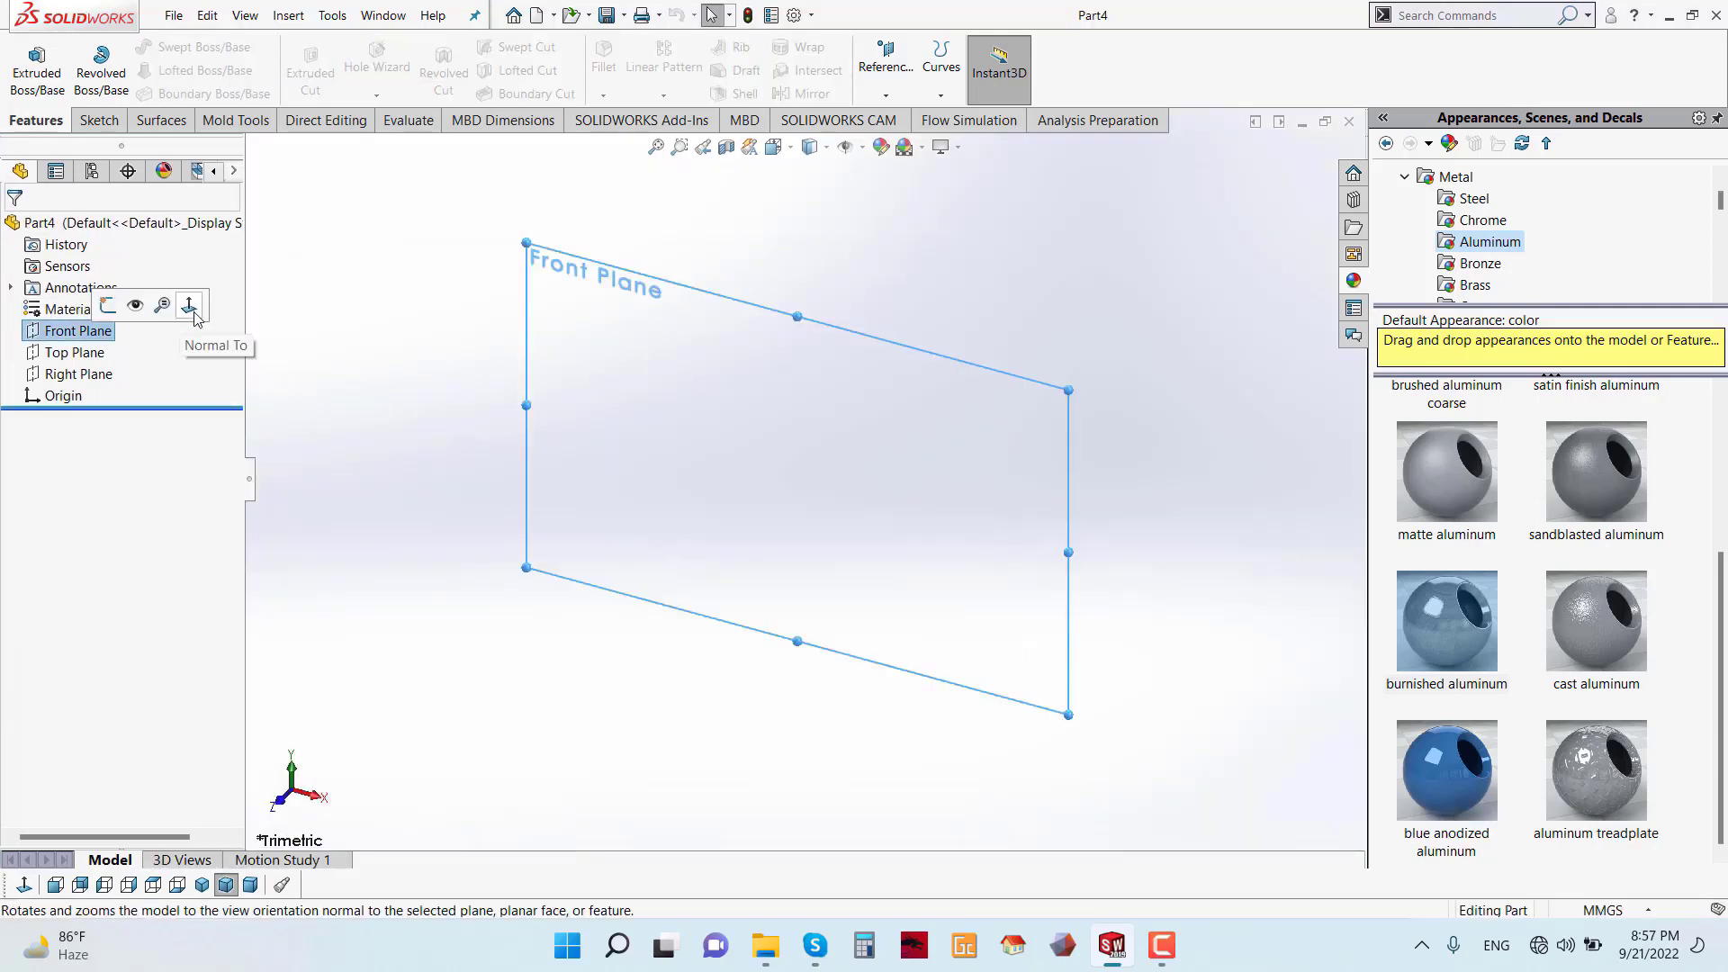
click(185, 306)
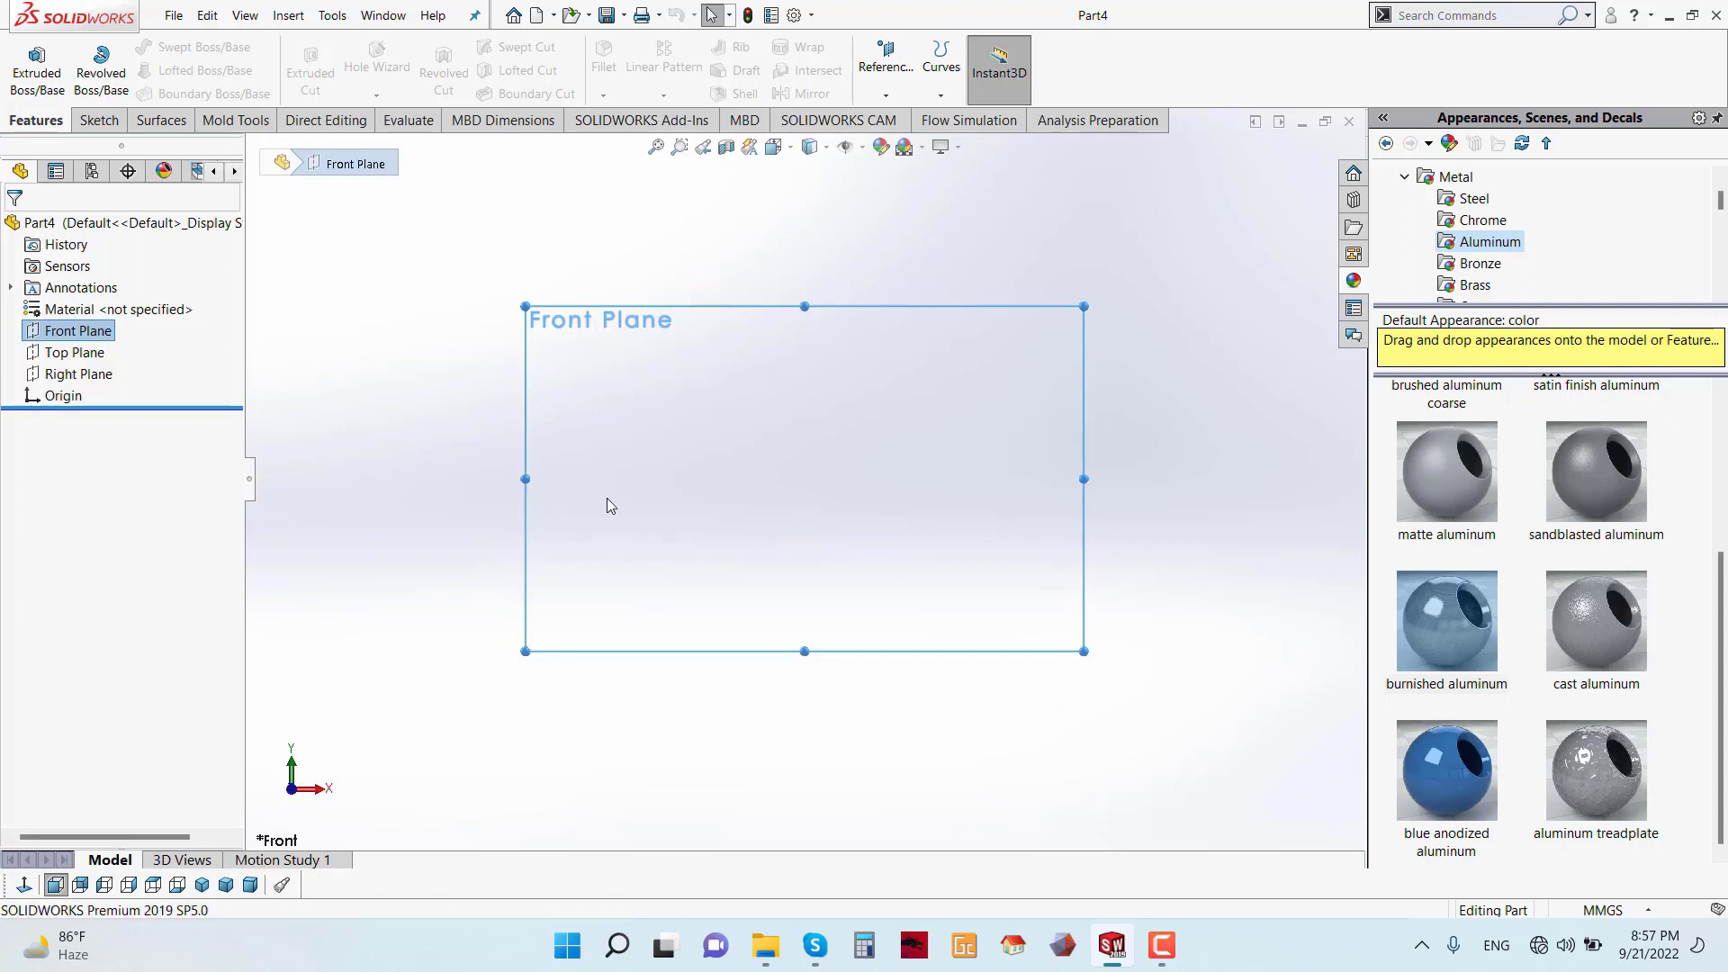
right_click(72, 338)
click(135, 305)
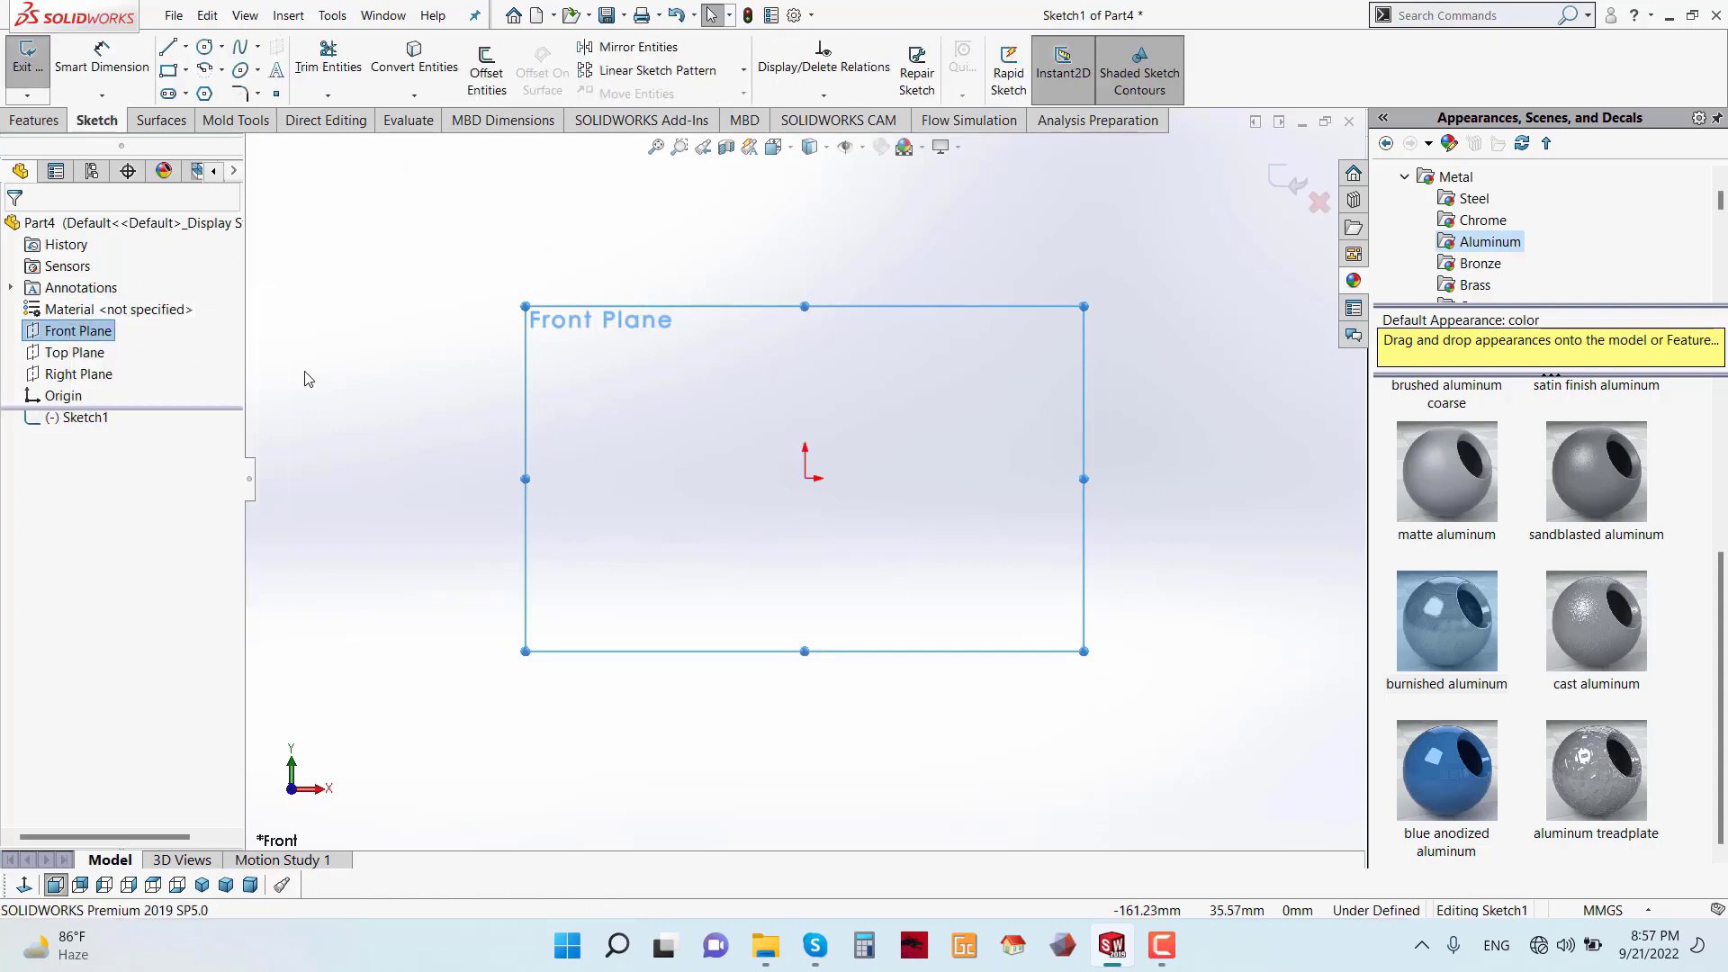
click(186, 47)
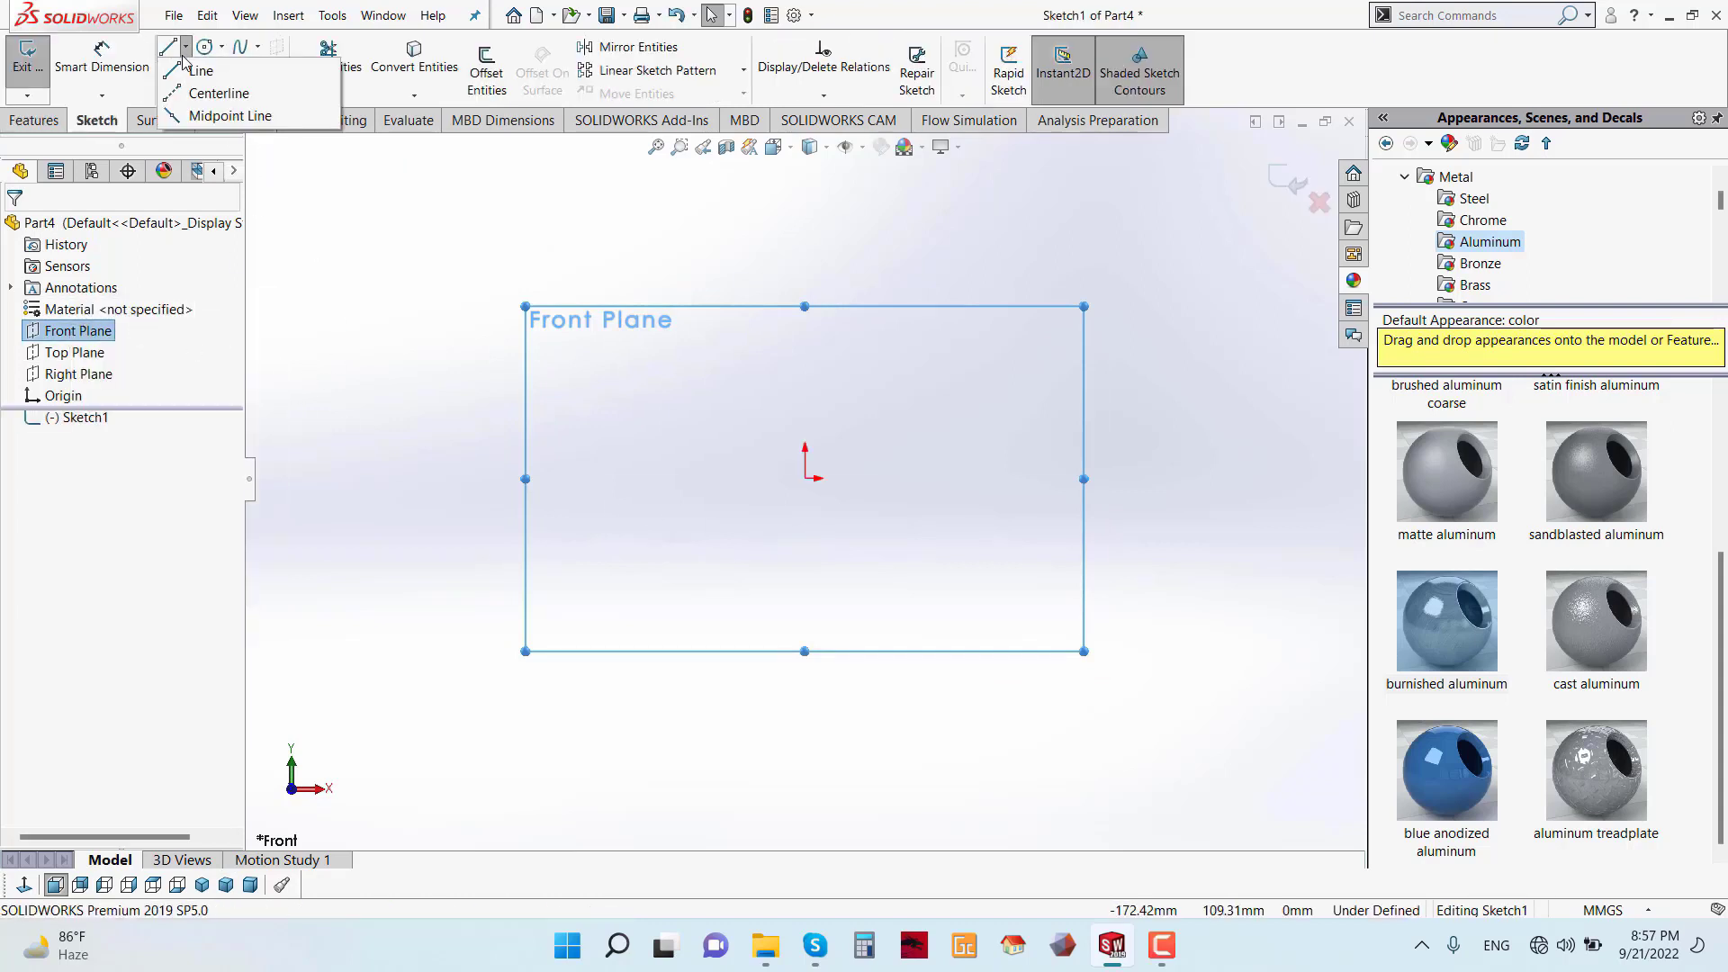
click(211, 94)
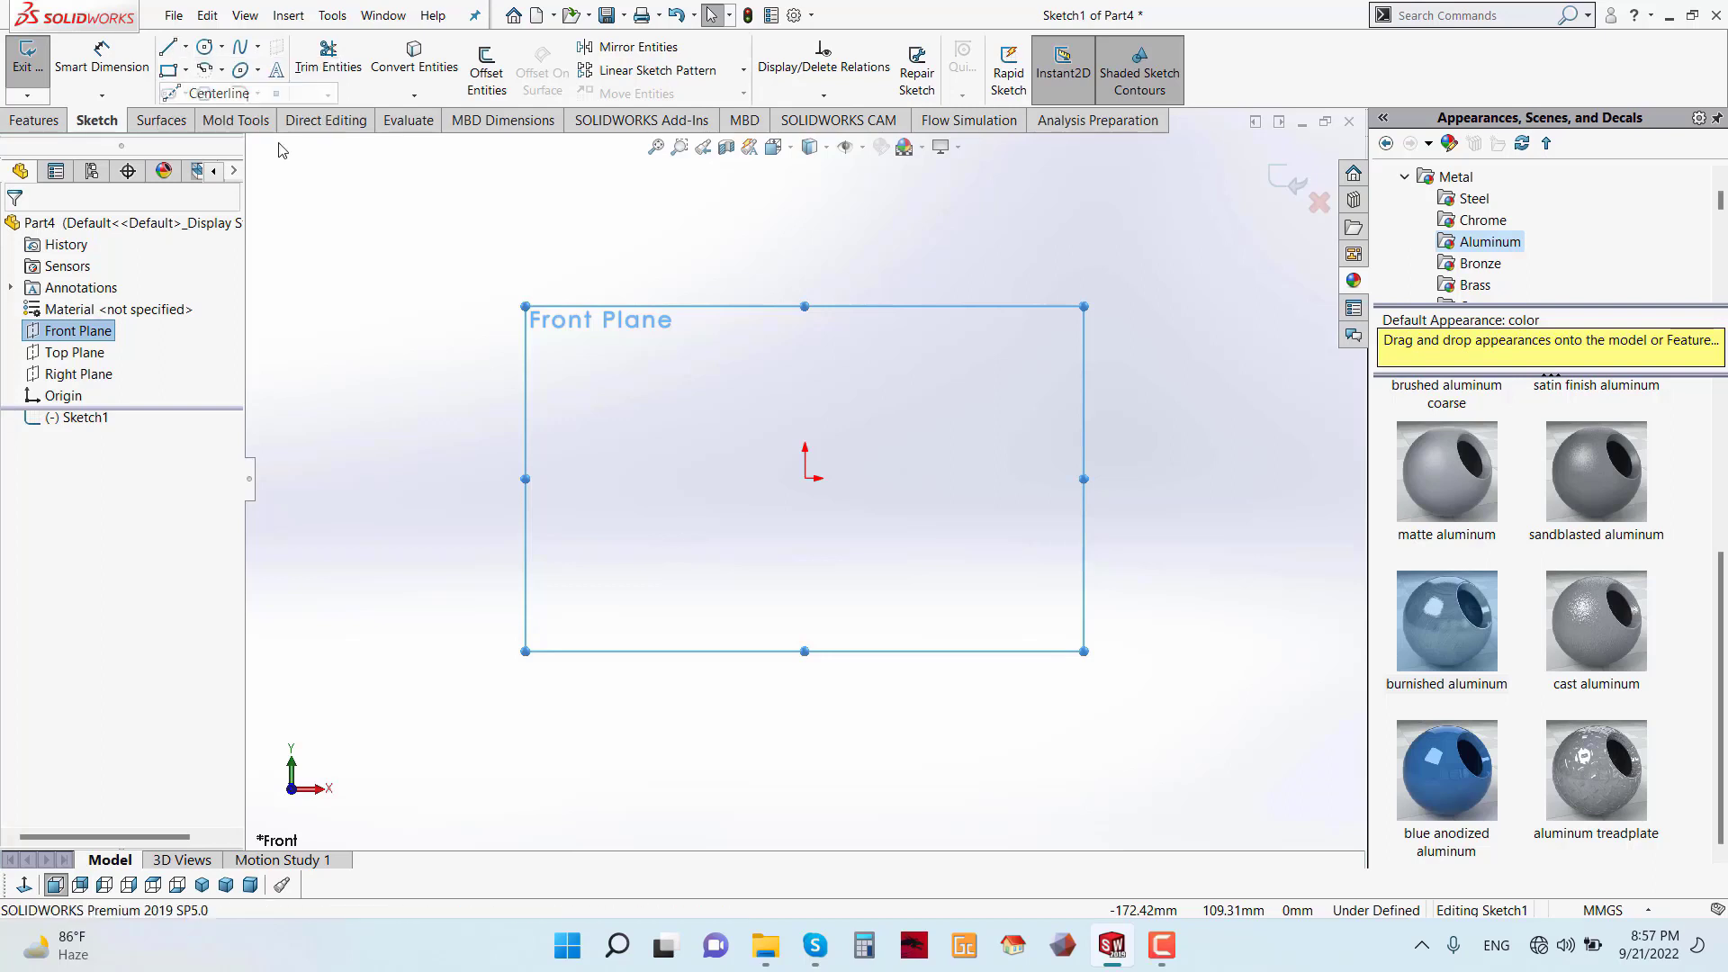
click(805, 479)
click(954, 478)
right_click(955, 311)
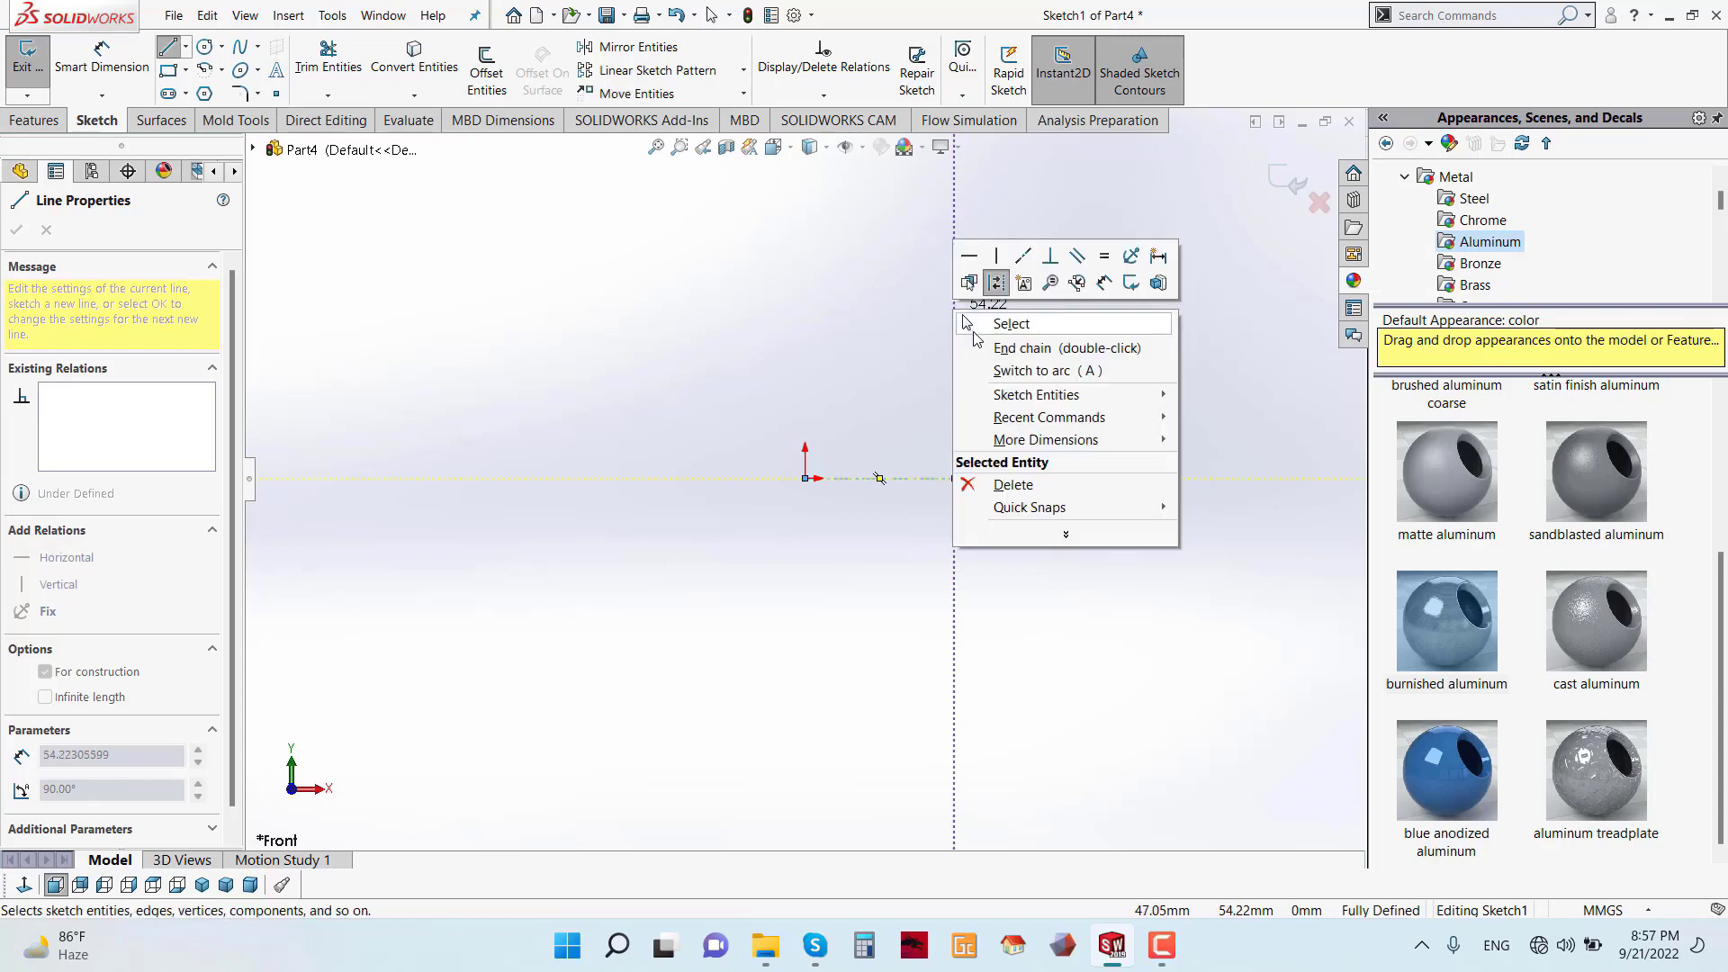
click(972, 324)
- Dimension the centerline between its two endpoints and set its length to 7.5 mm
key(d)
click(805, 477)
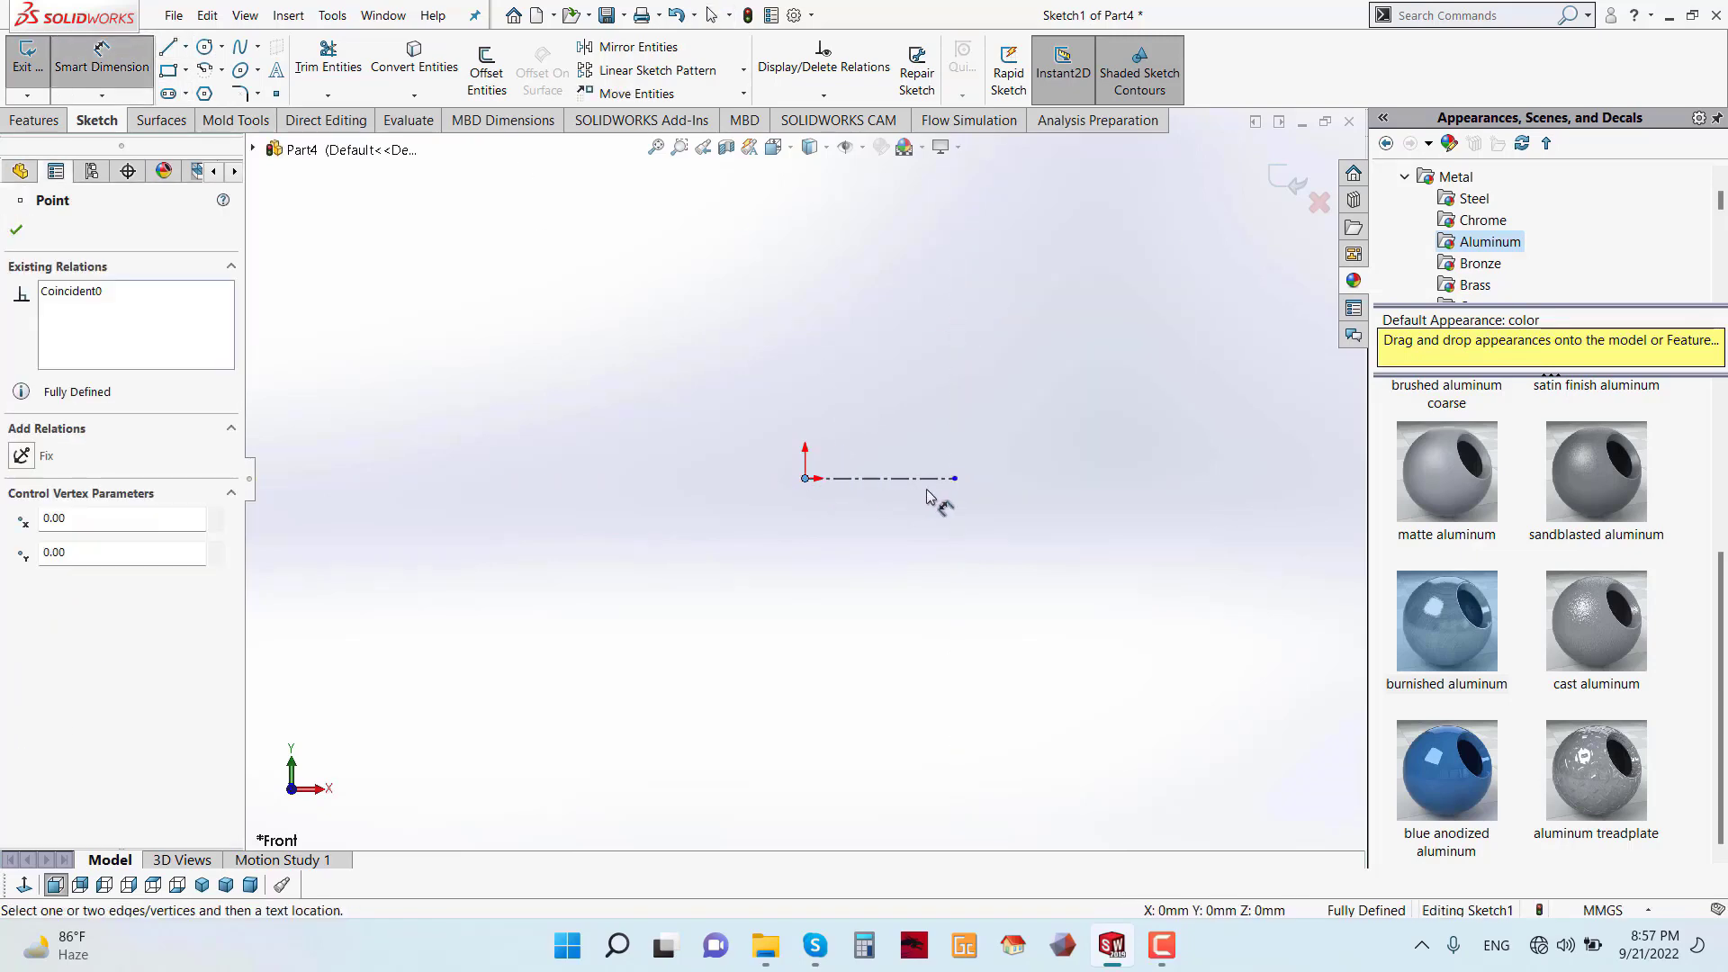
click(954, 478)
click(879, 743)
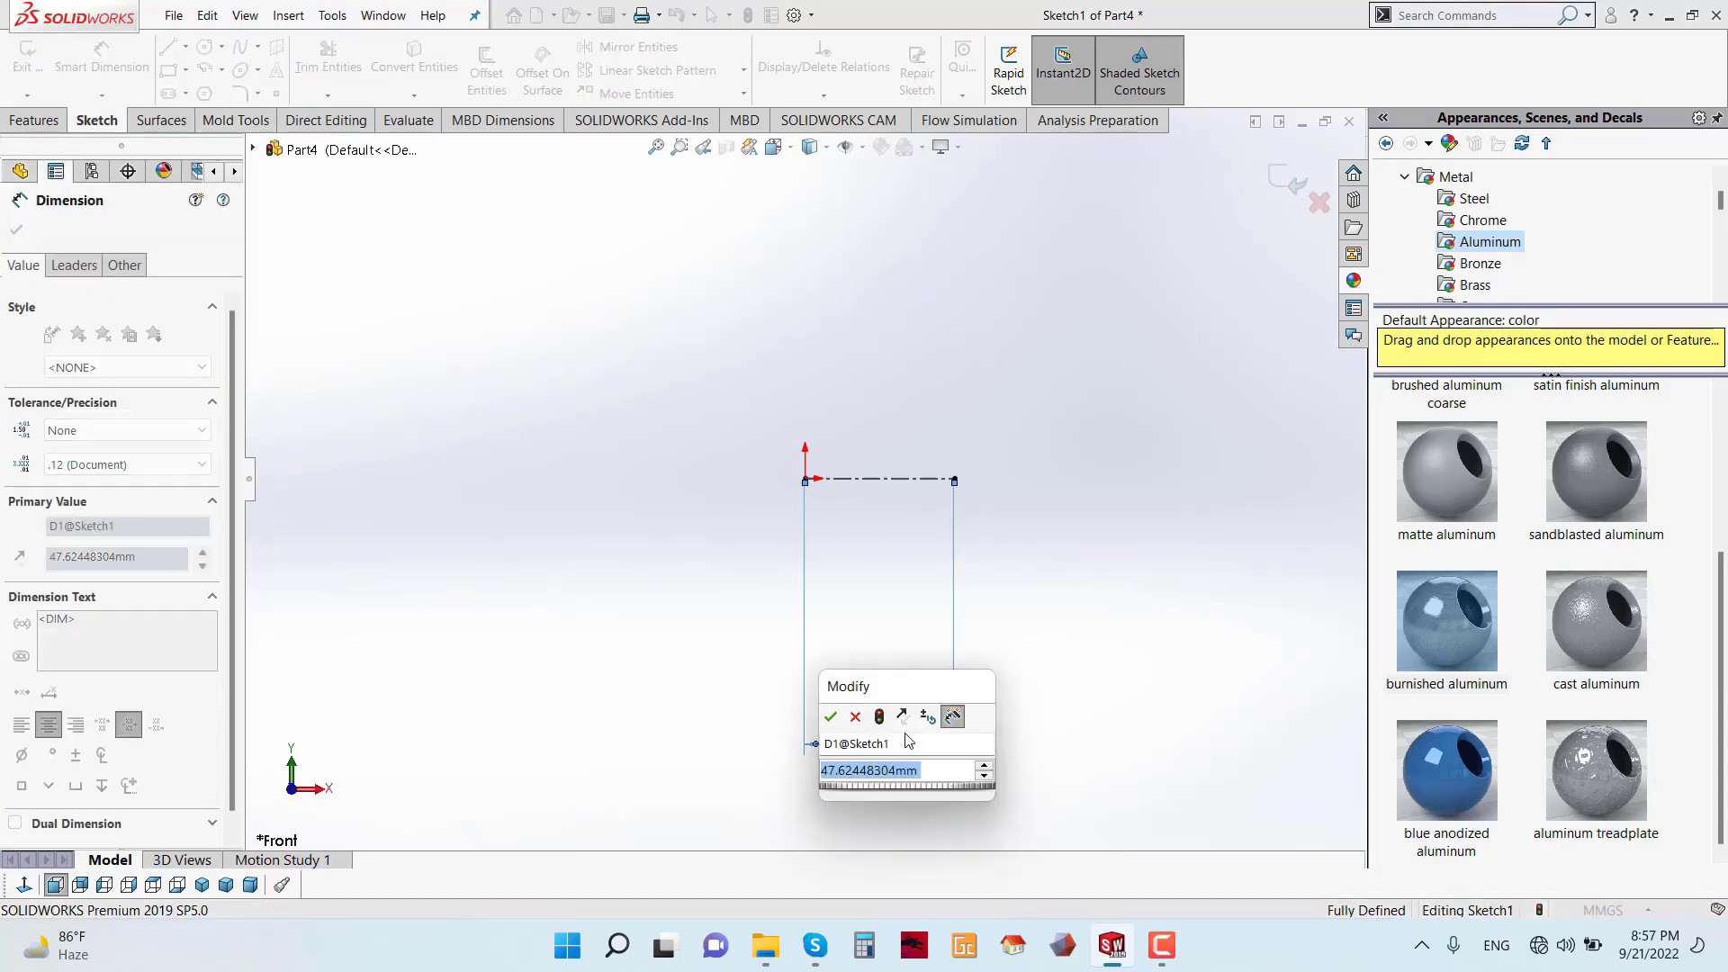
text(7.5)
click(830, 716)
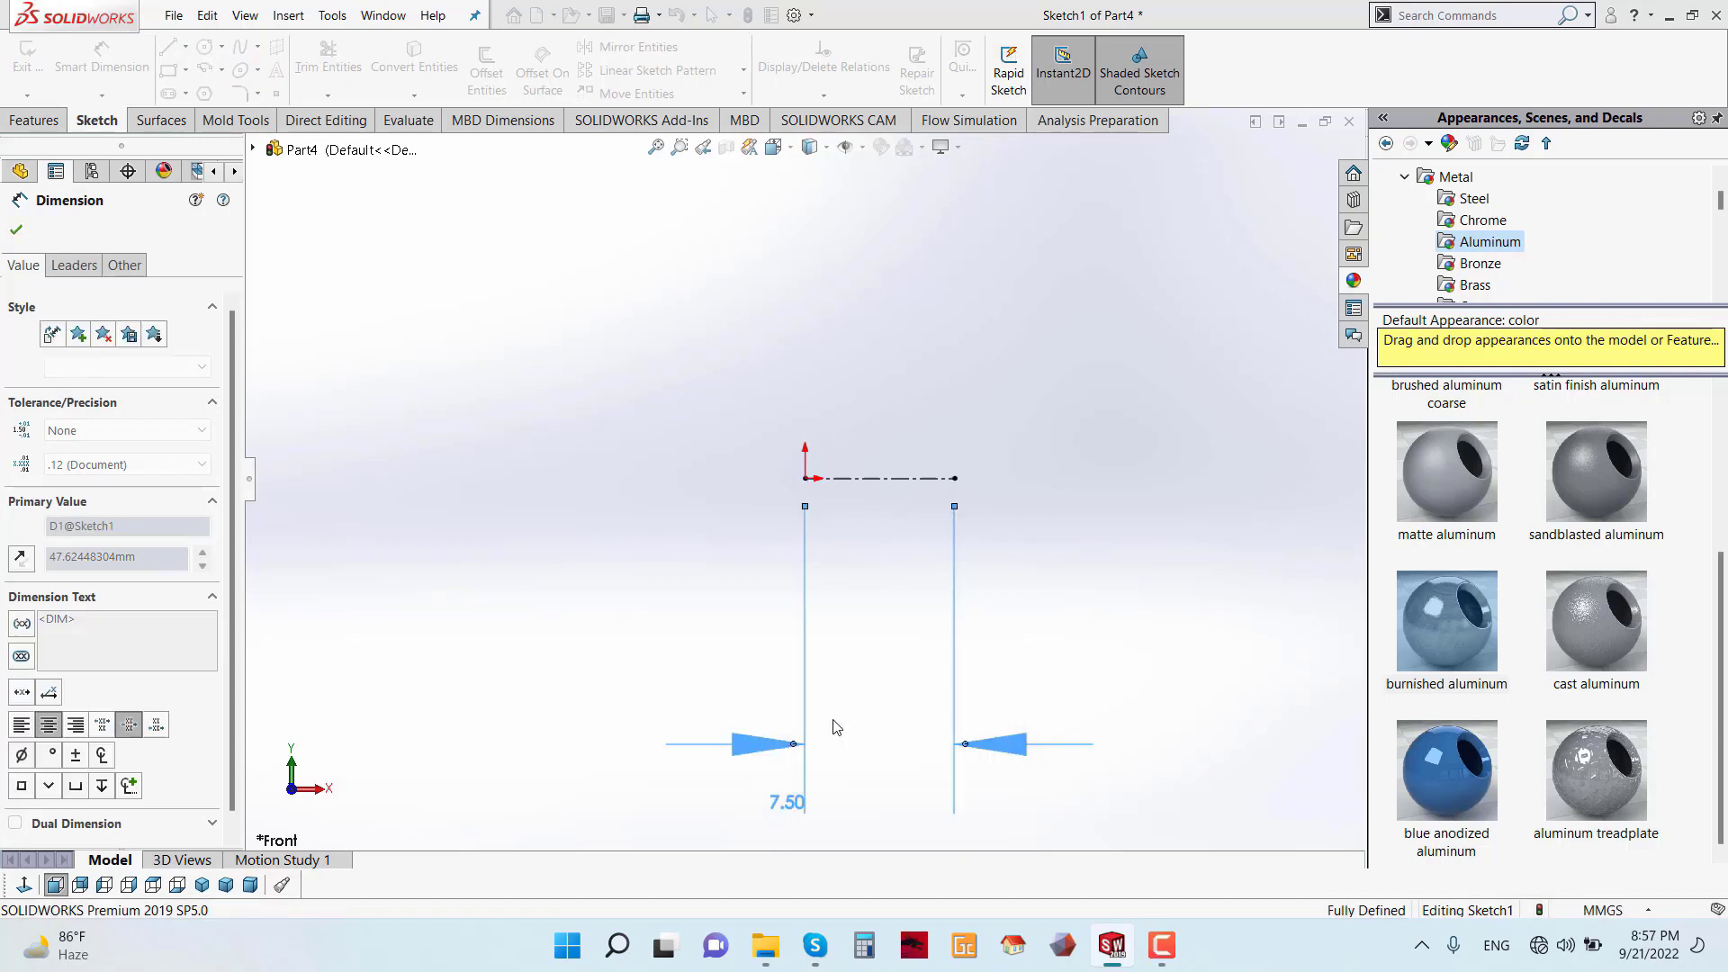
- Sketch a circle centered on the centerline's outer endpoint and set its diameter to 3 mm
click(221, 46)
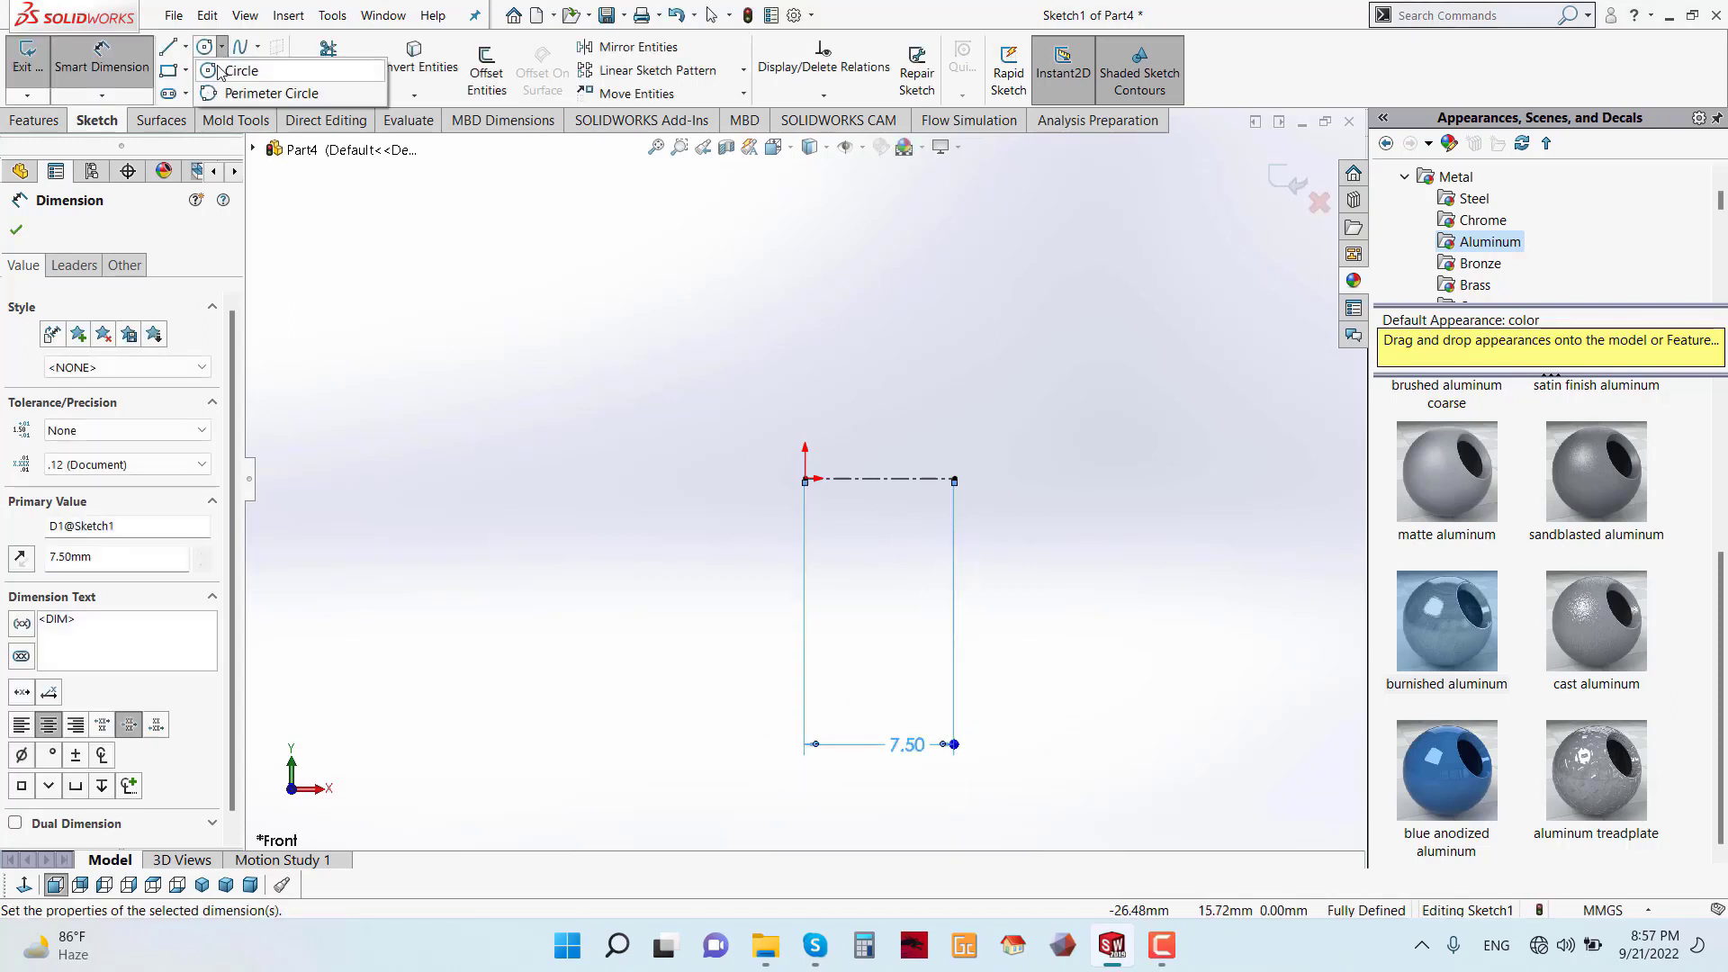
click(238, 65)
click(955, 480)
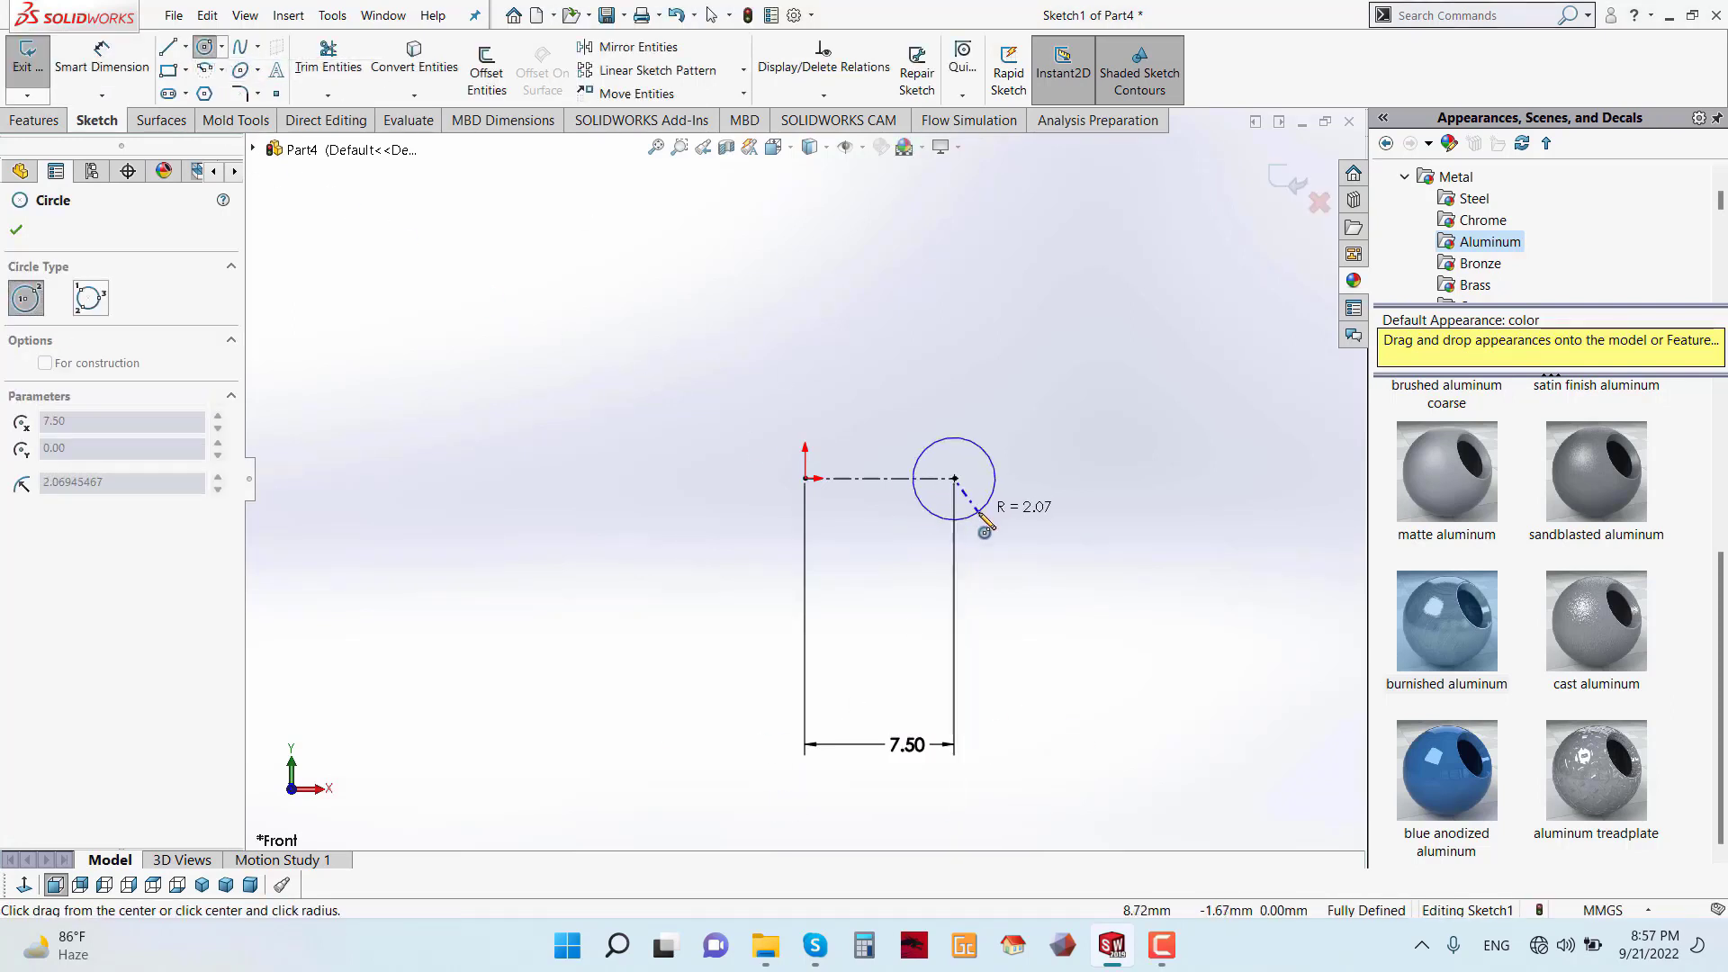
click(983, 506)
key(d)
click(999, 481)
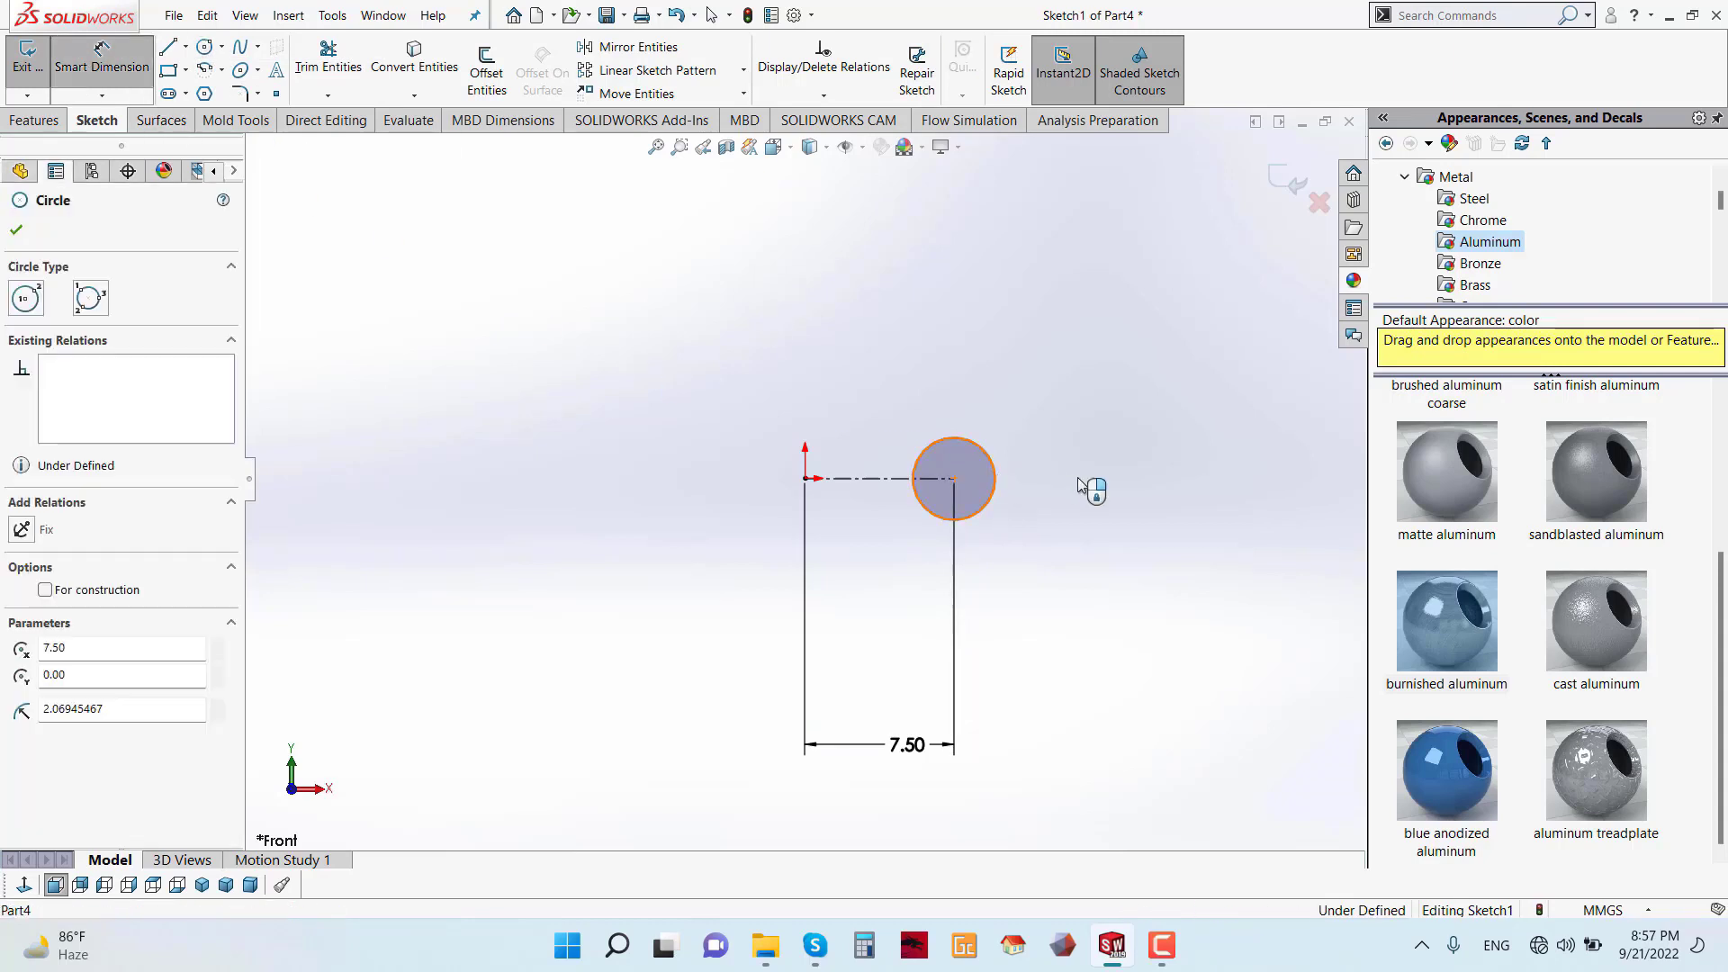
click(1096, 484)
text(3)
key(Return)
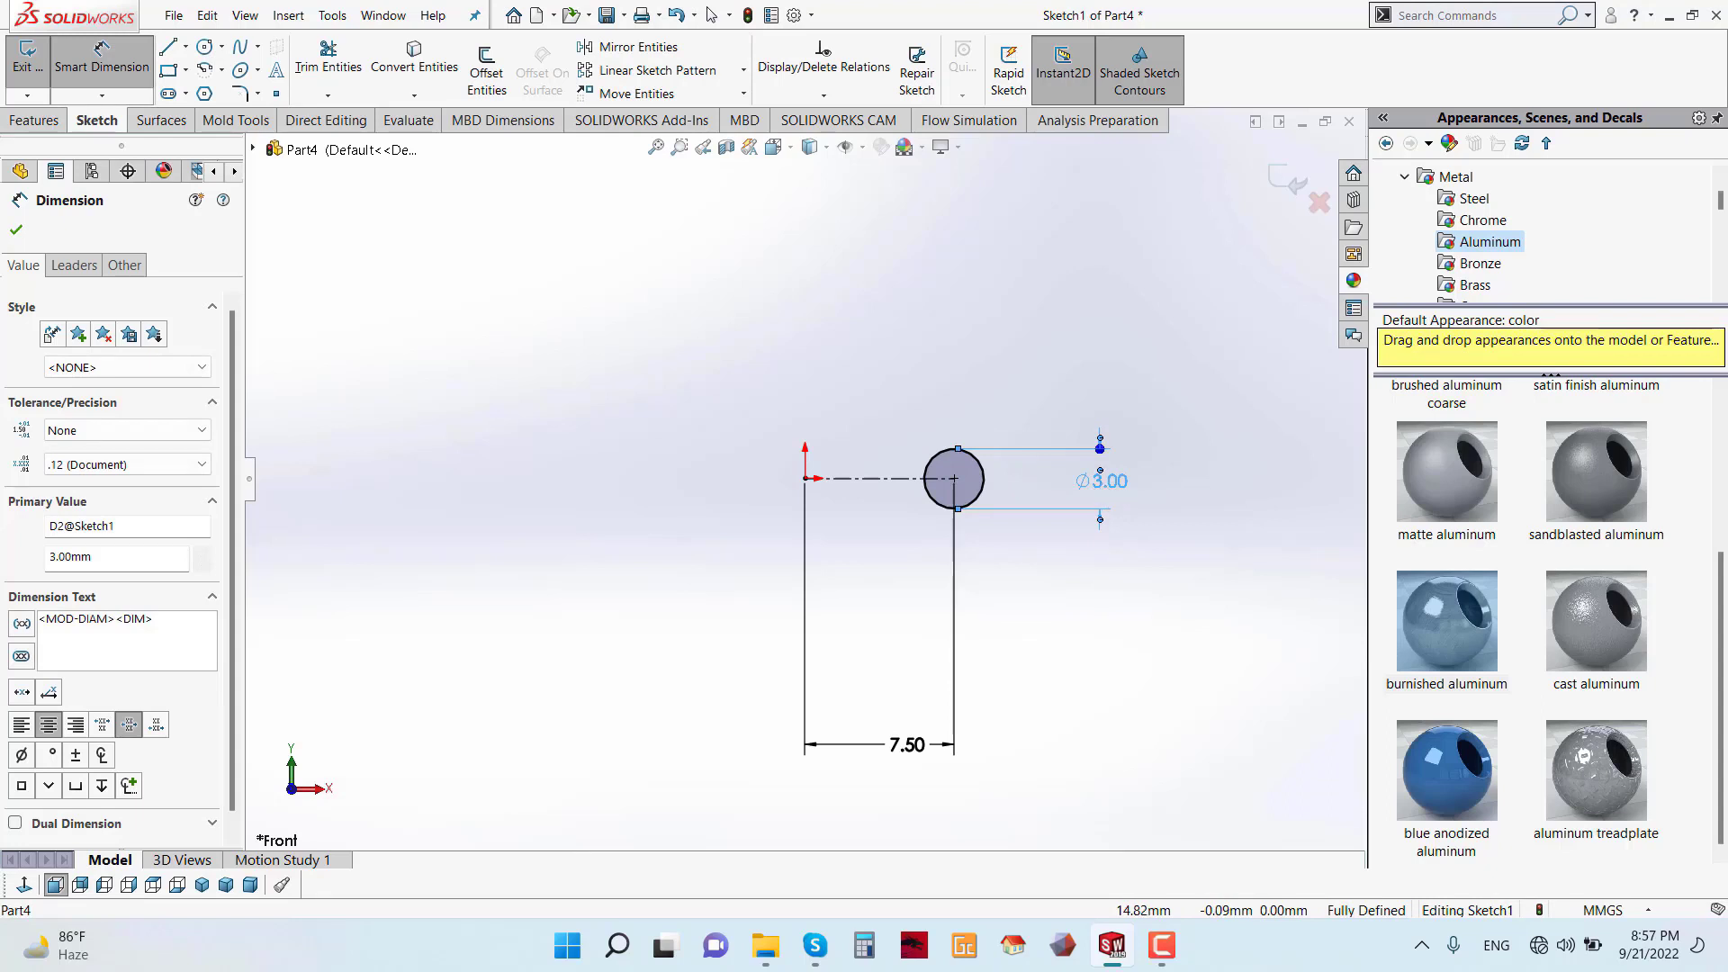
- Change the circle's diameter to 1 mm and exit the sketch
double_click(1100, 480)
text(1)
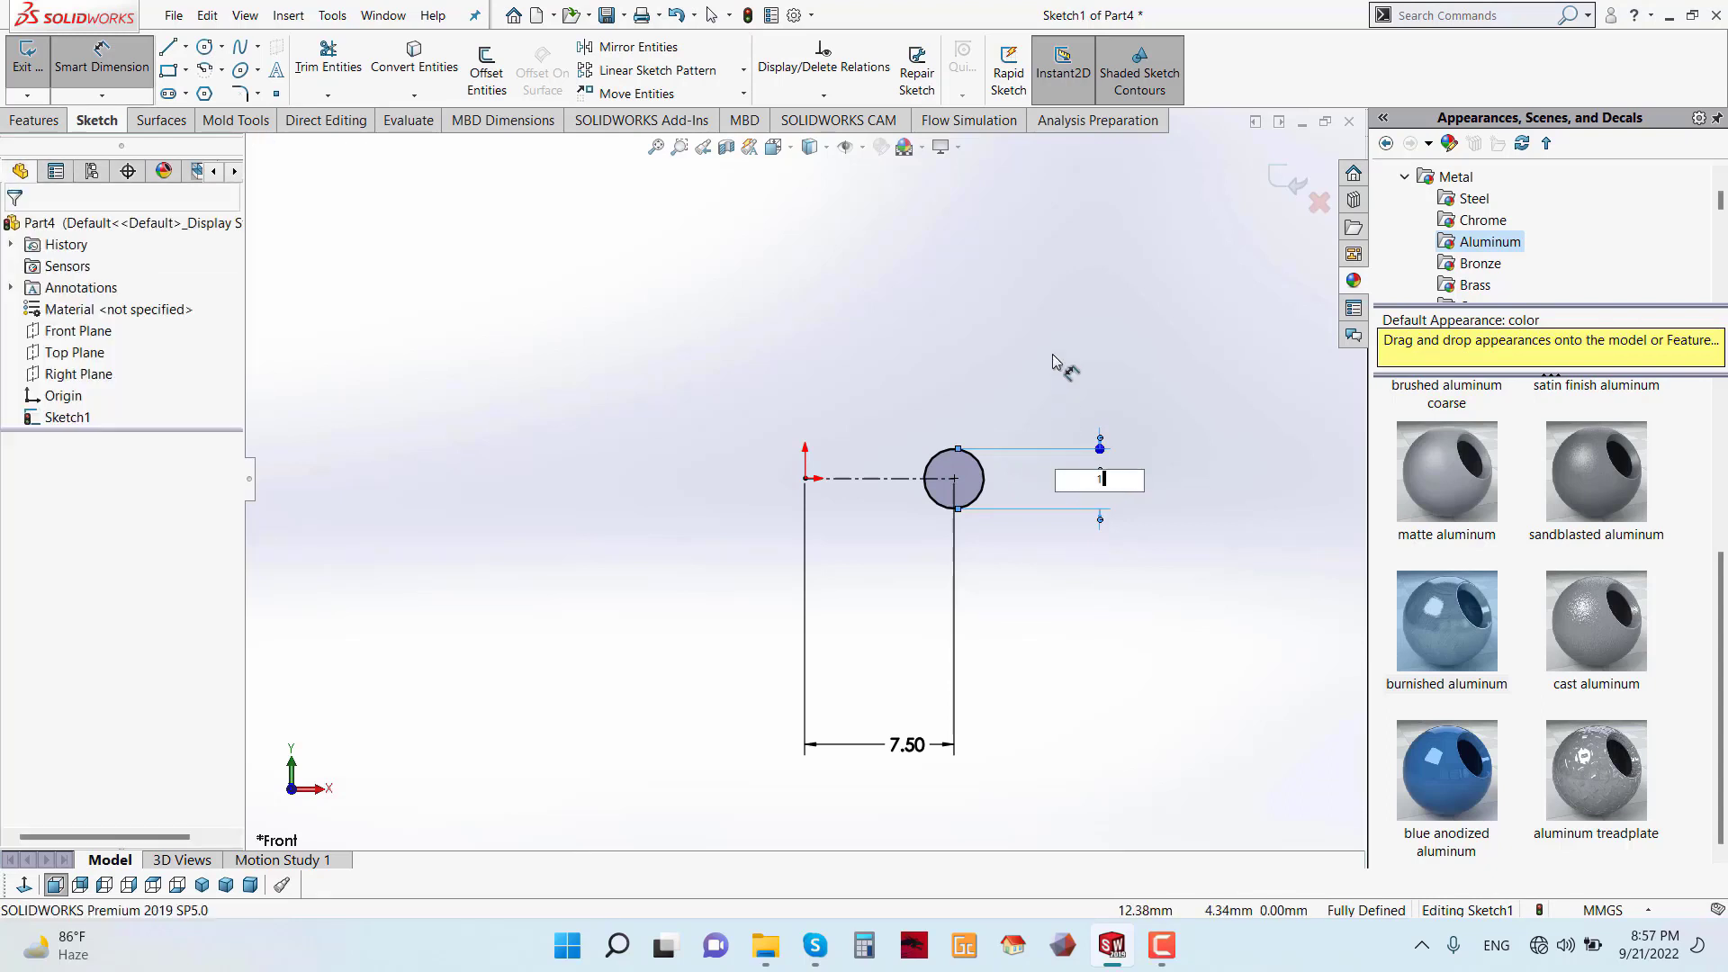
key(Return)
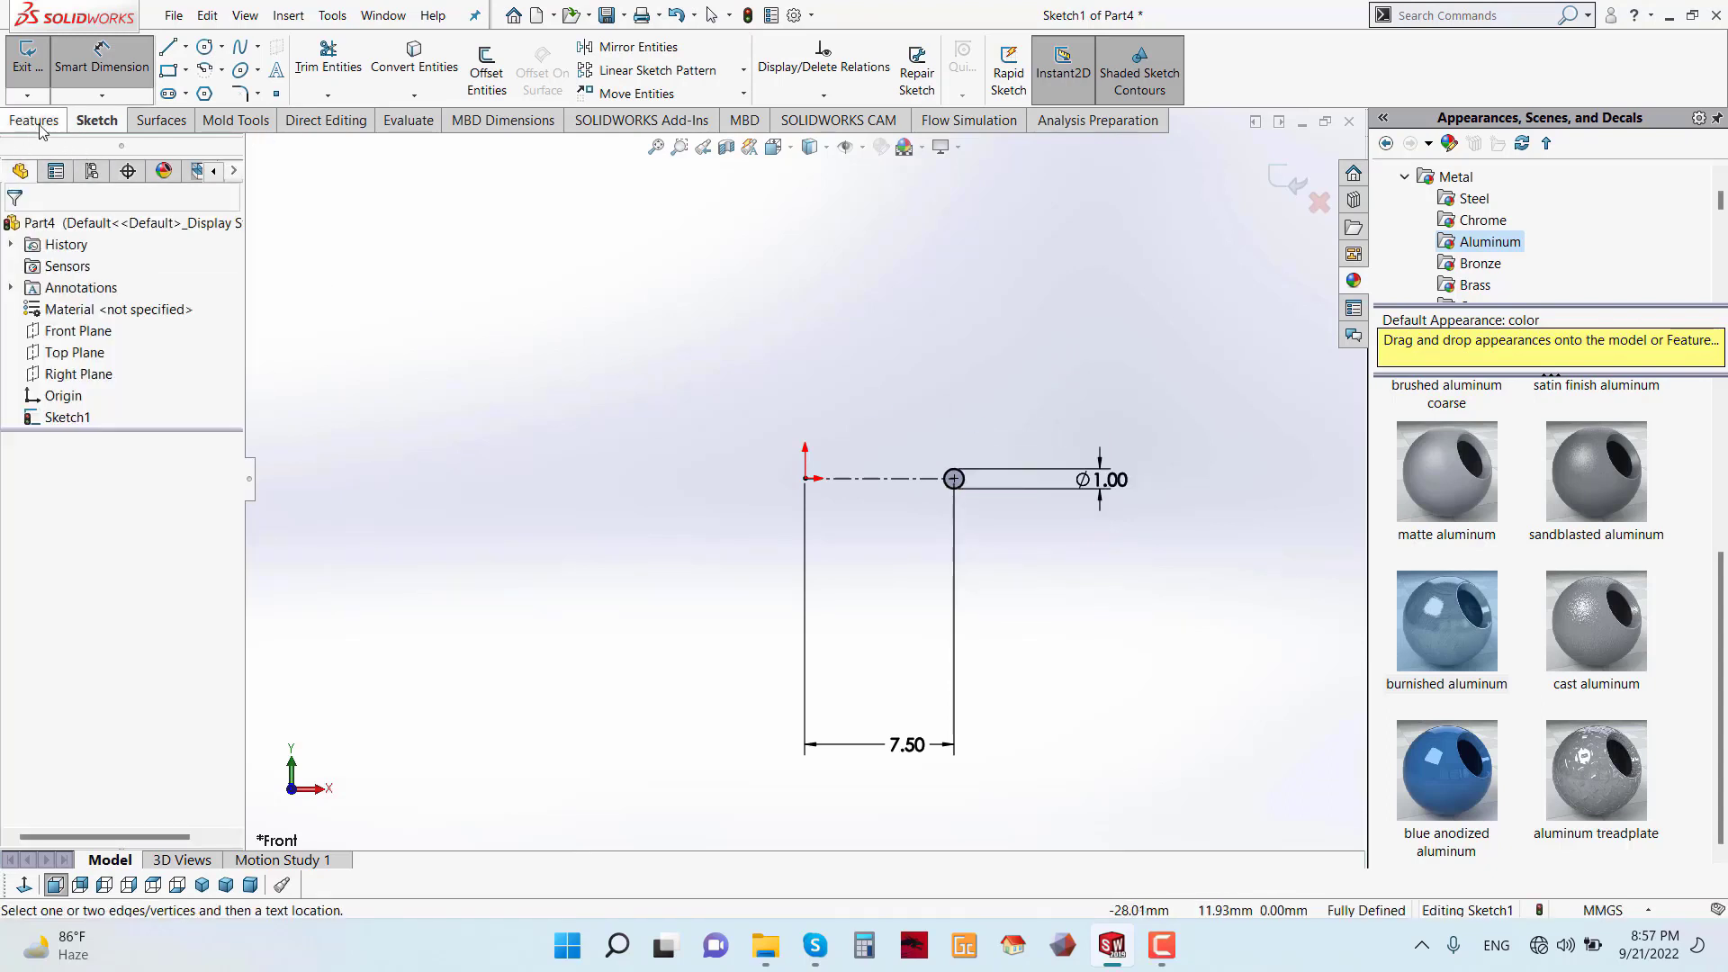
click(1279, 189)
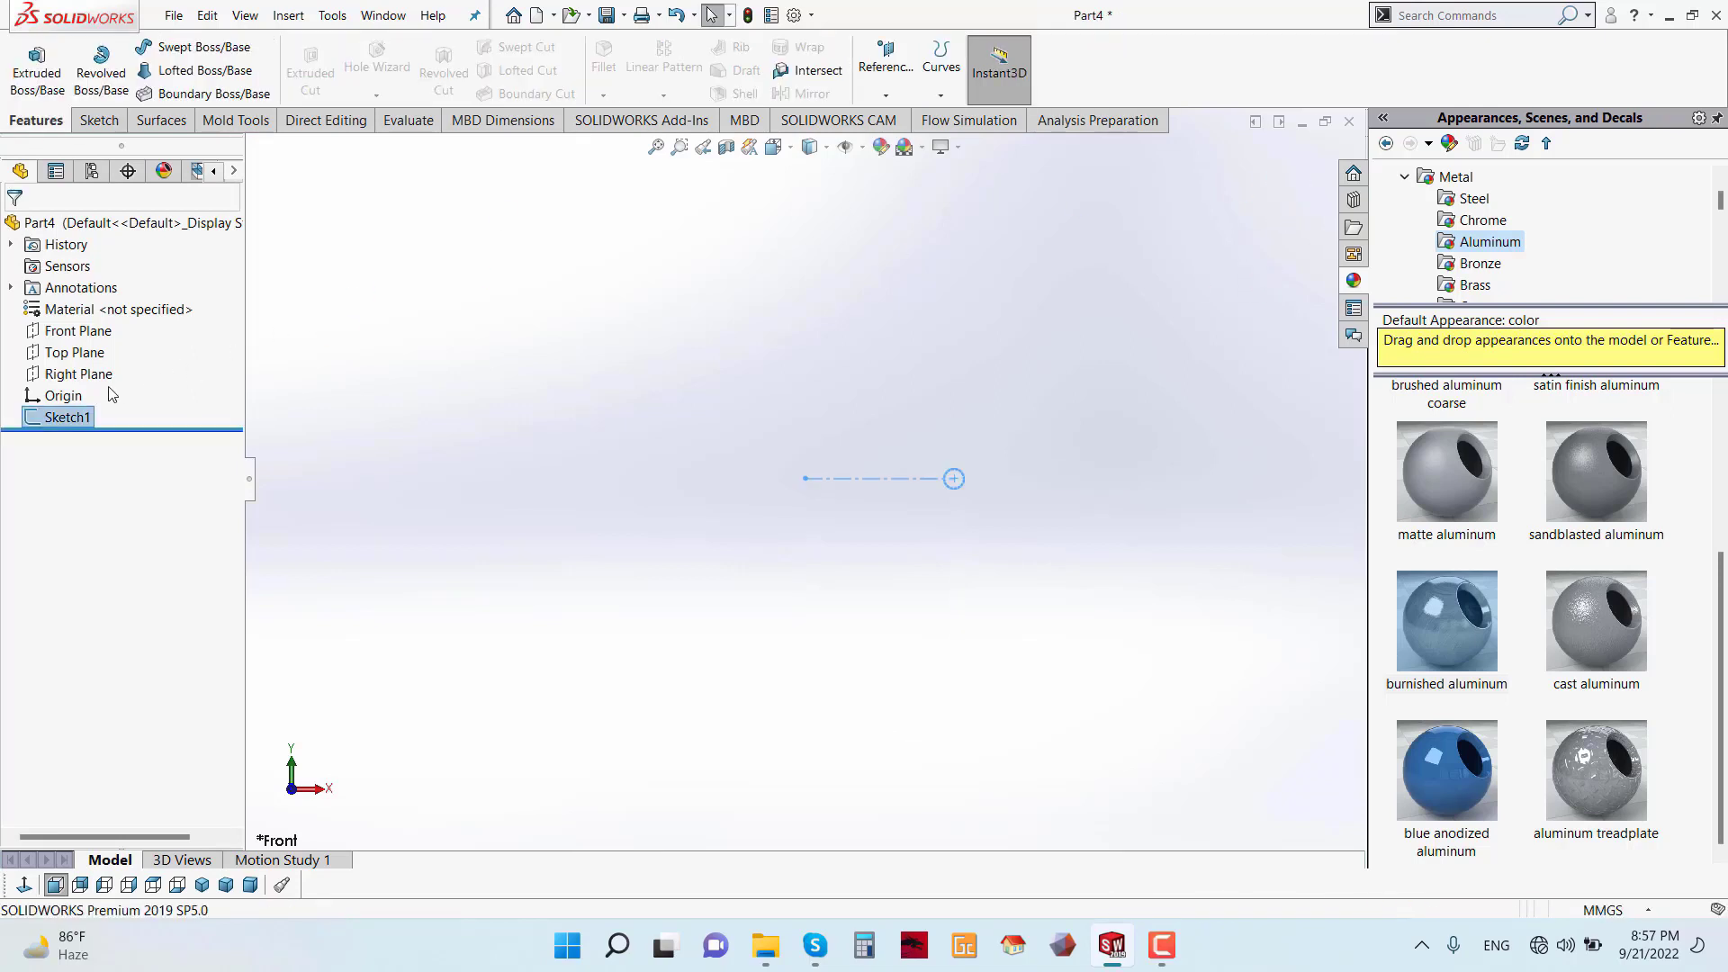
- Start a sketch on the Top Plane and draw a three-point, outward-bending spline about 5.4 mm tall from the circle's center
click(79, 332)
scroll(1017, 484, down, 3)
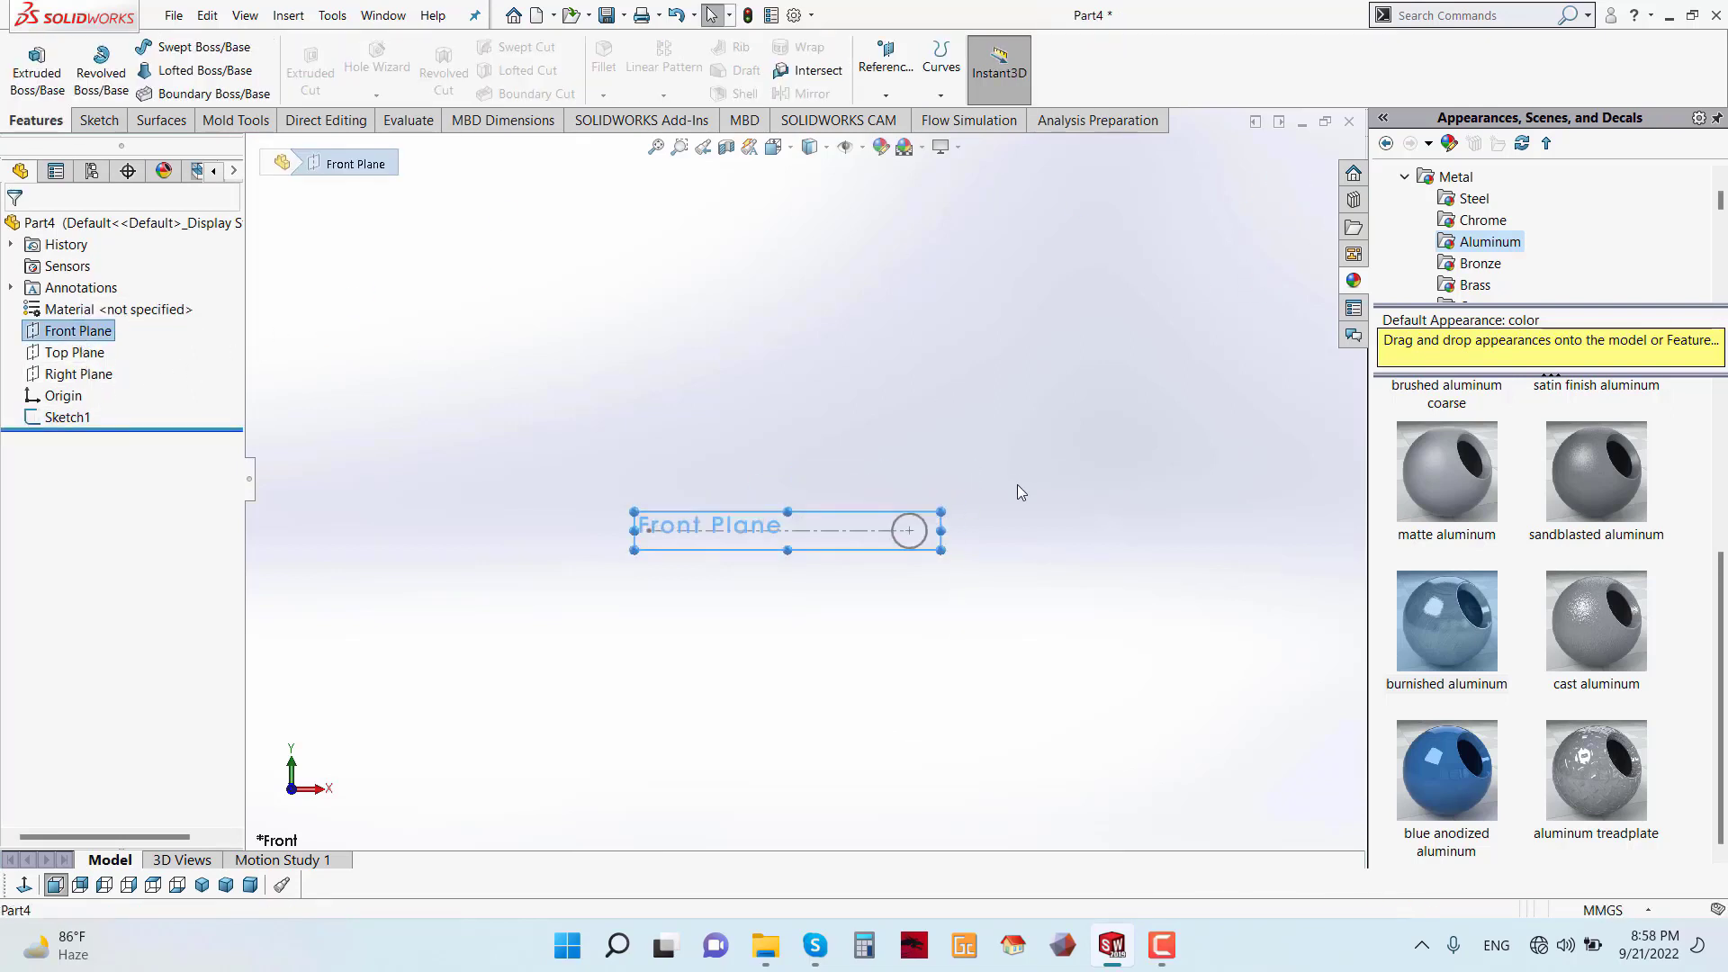
click(75, 352)
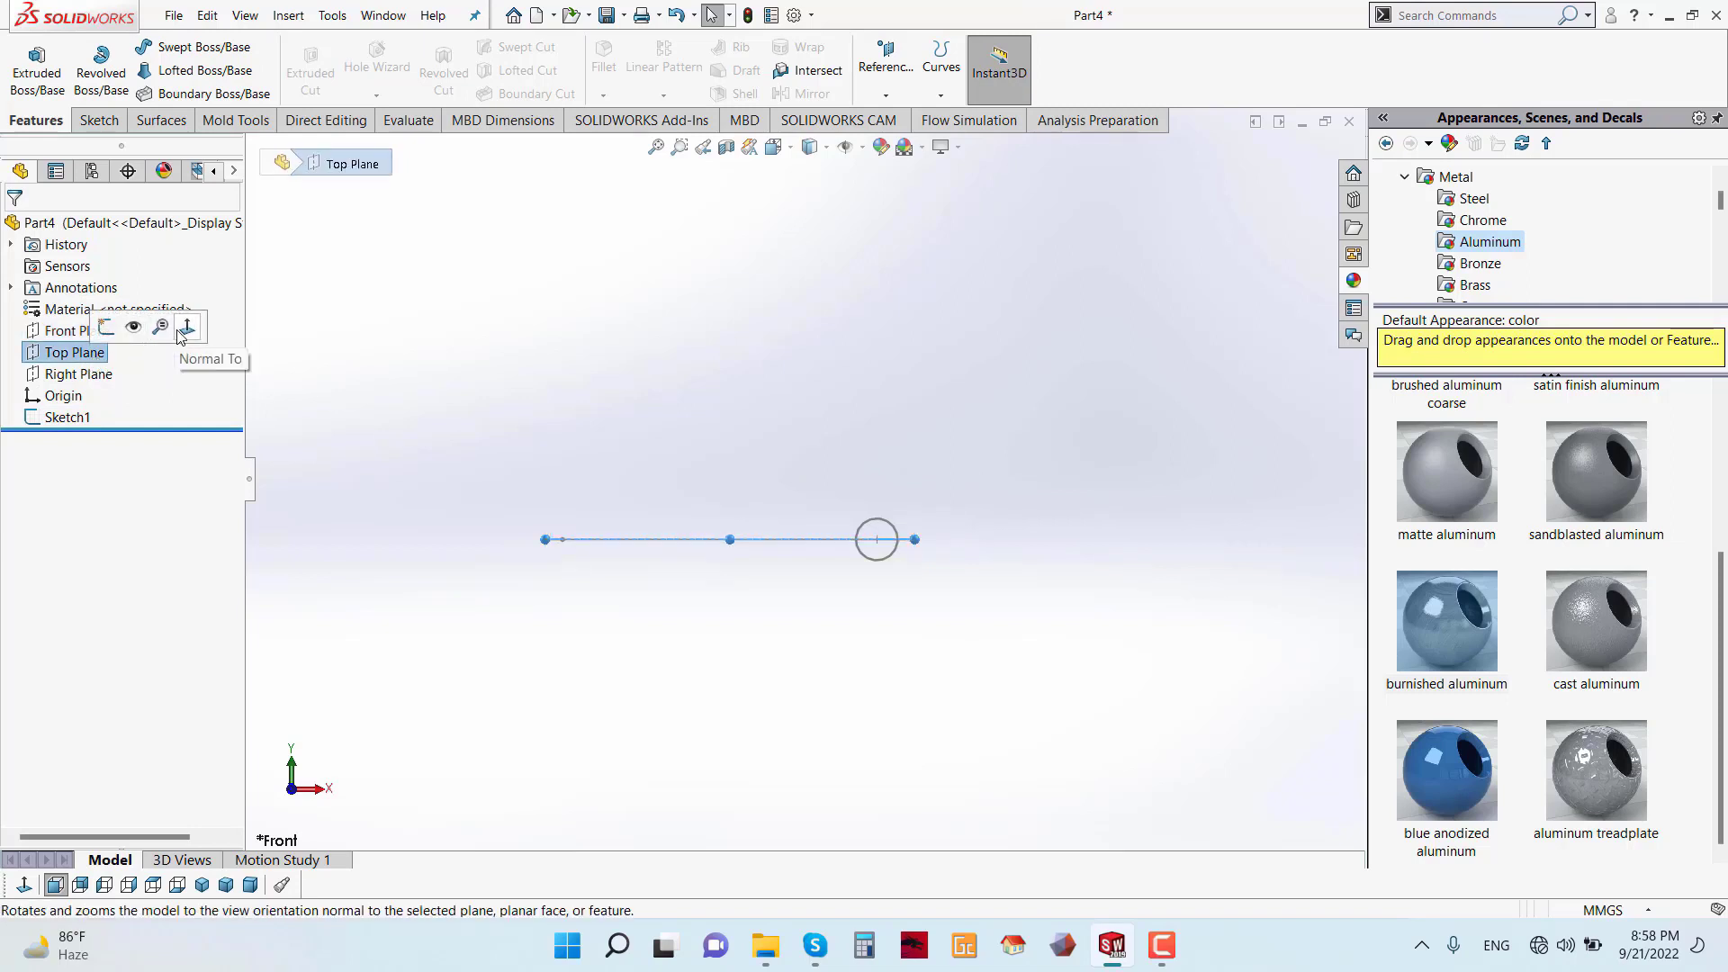
click(106, 327)
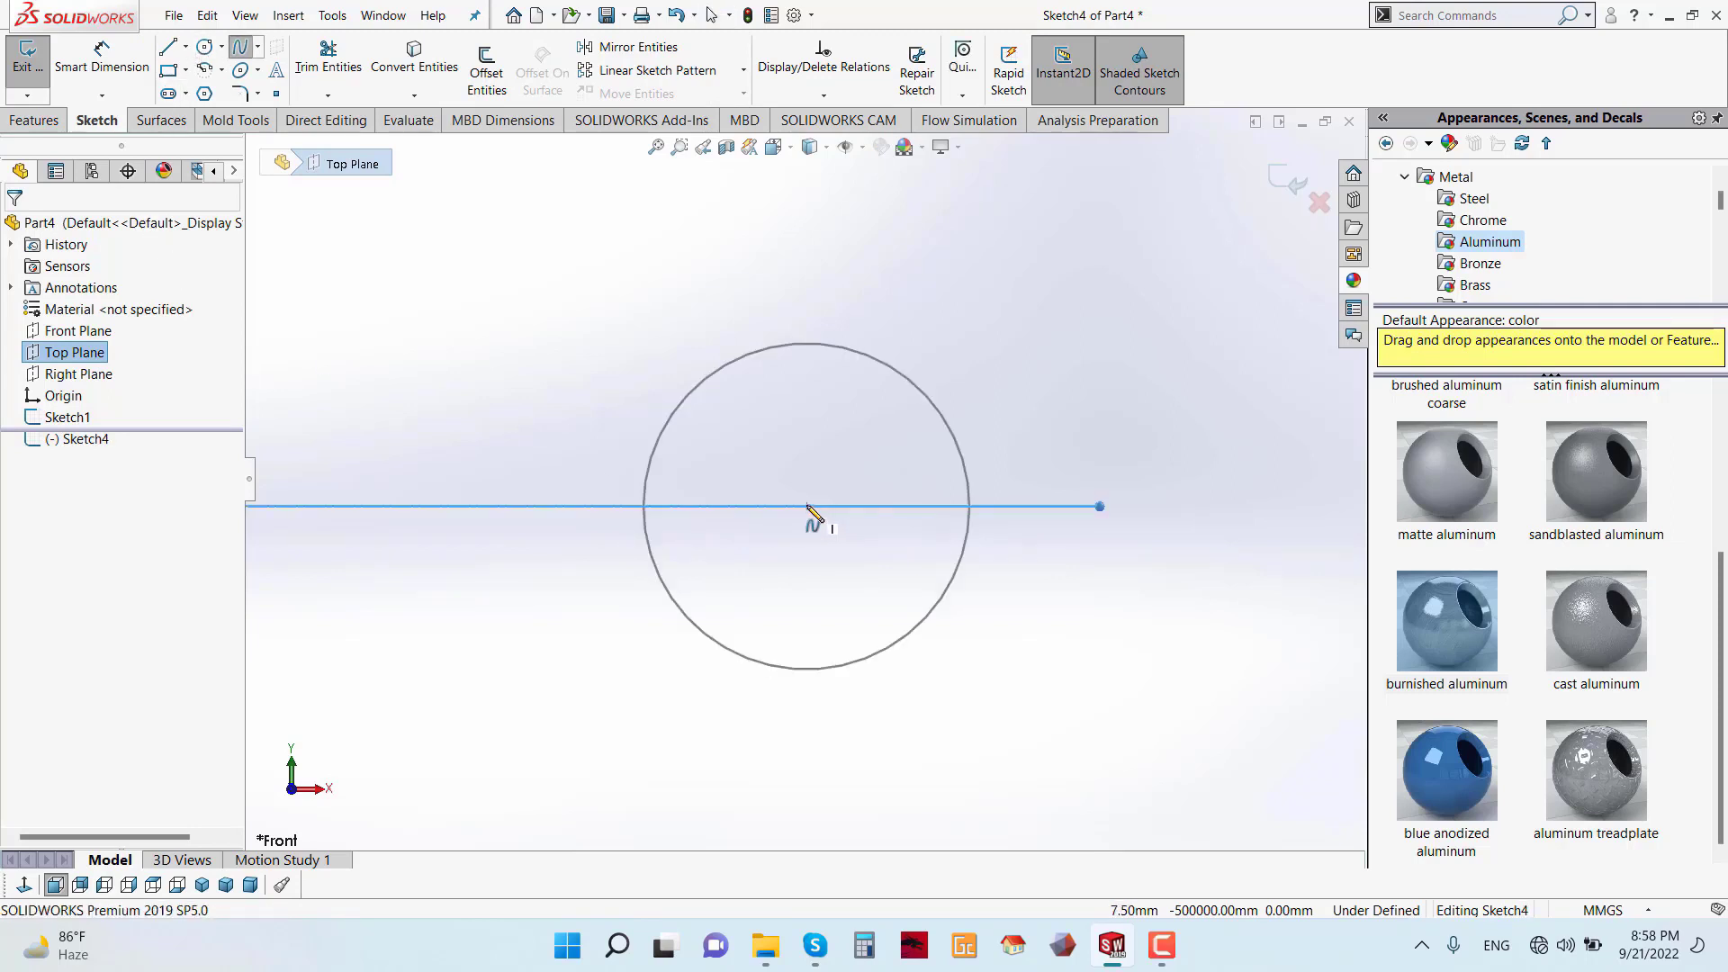
scroll(870, 369, up, 3)
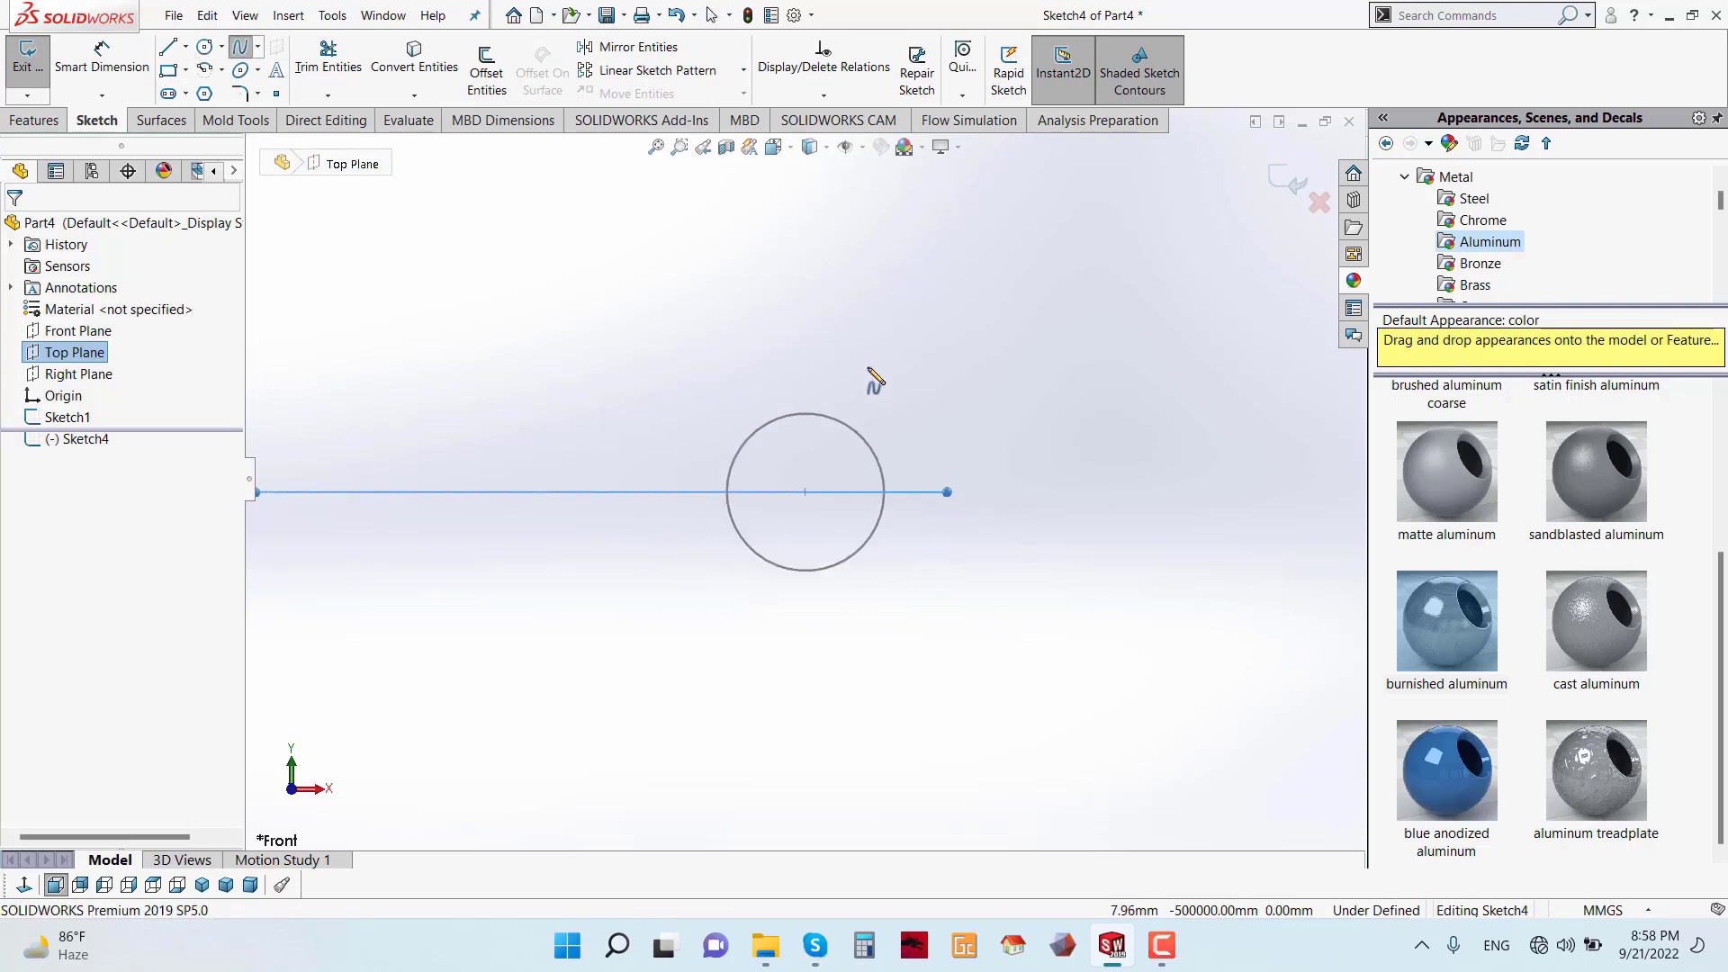
click(805, 490)
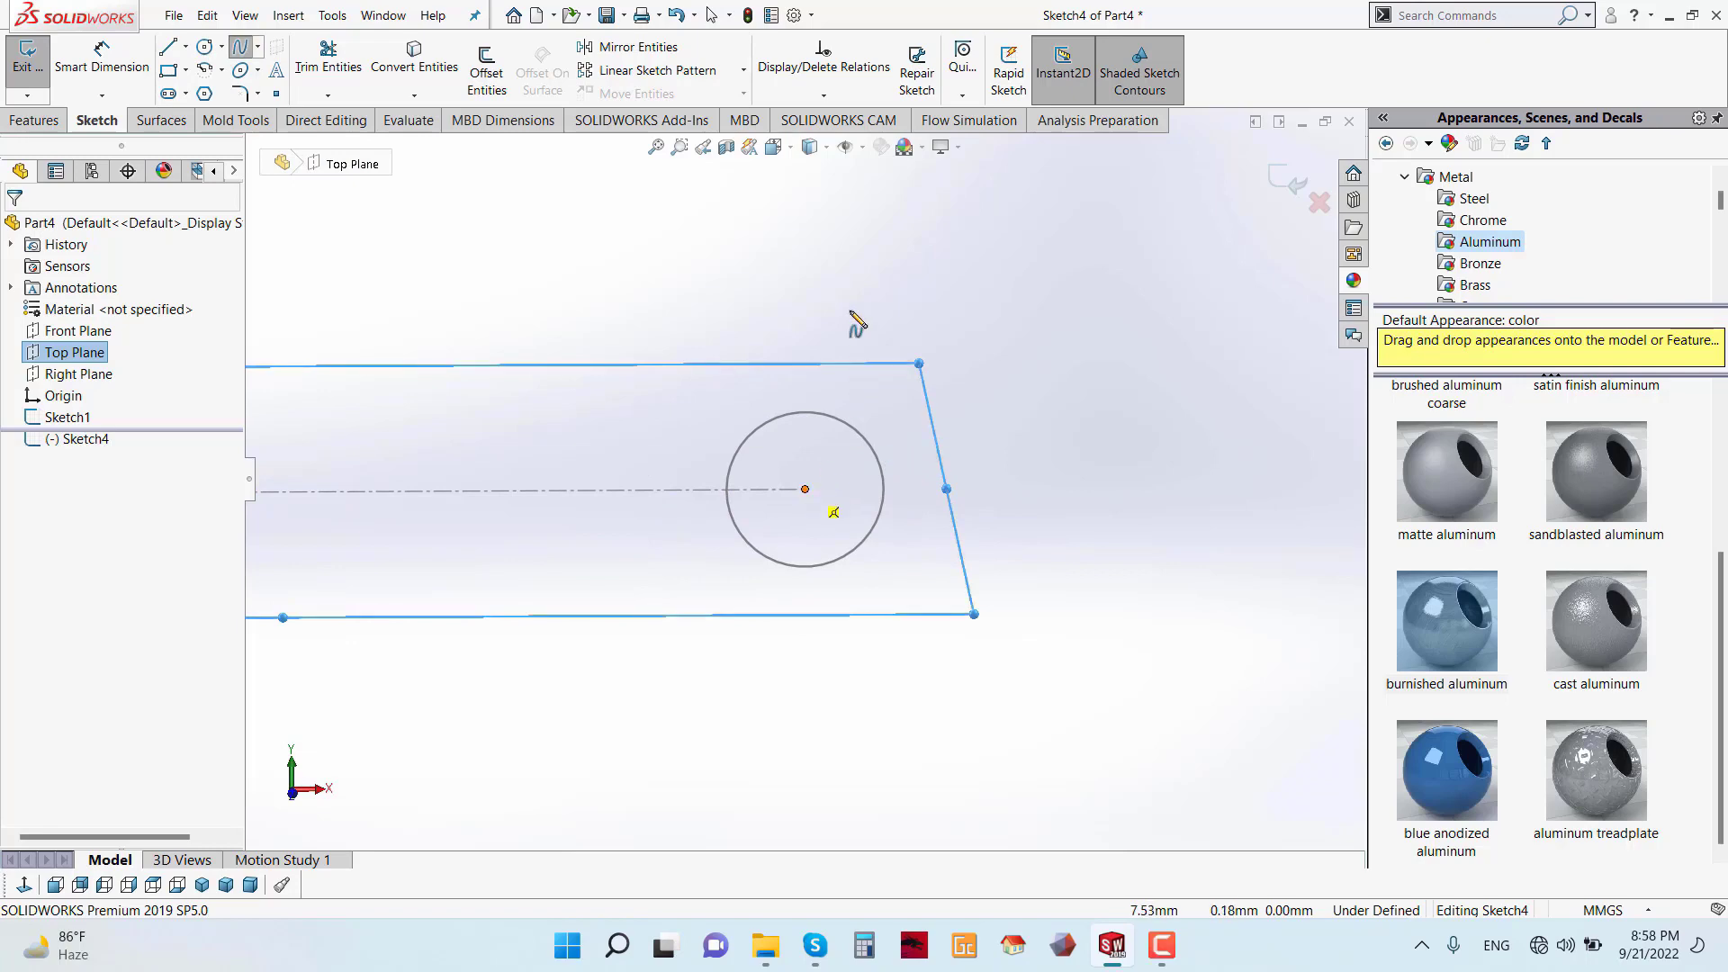
key(space)
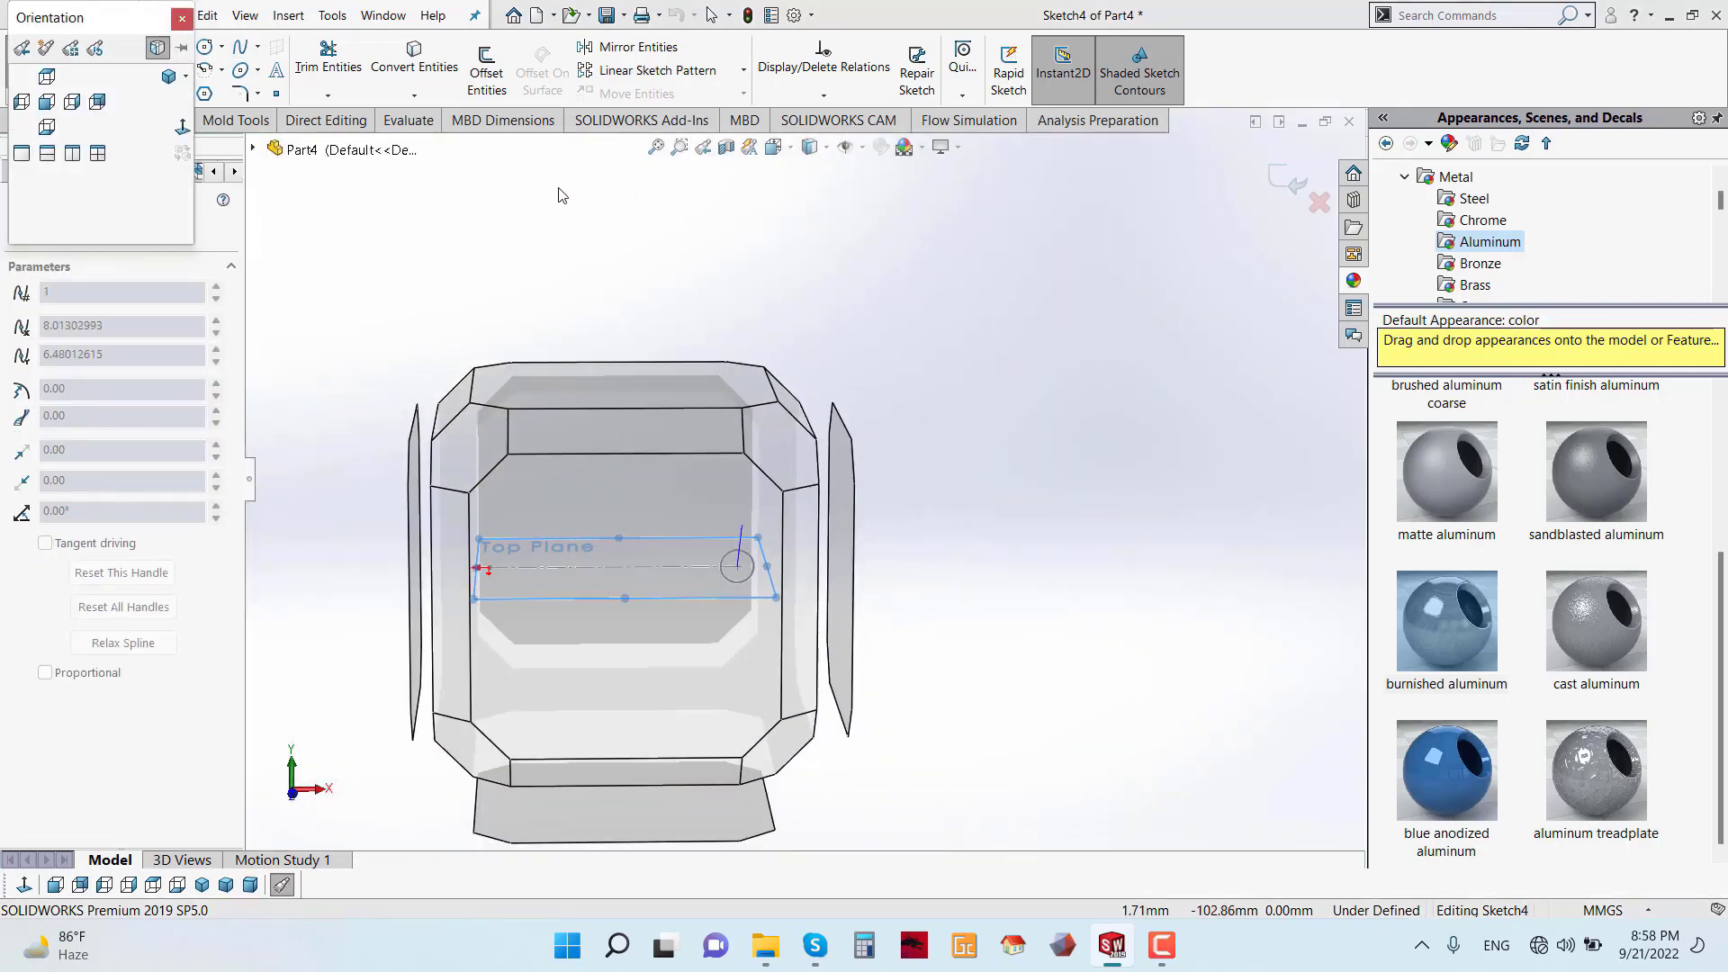
click(183, 128)
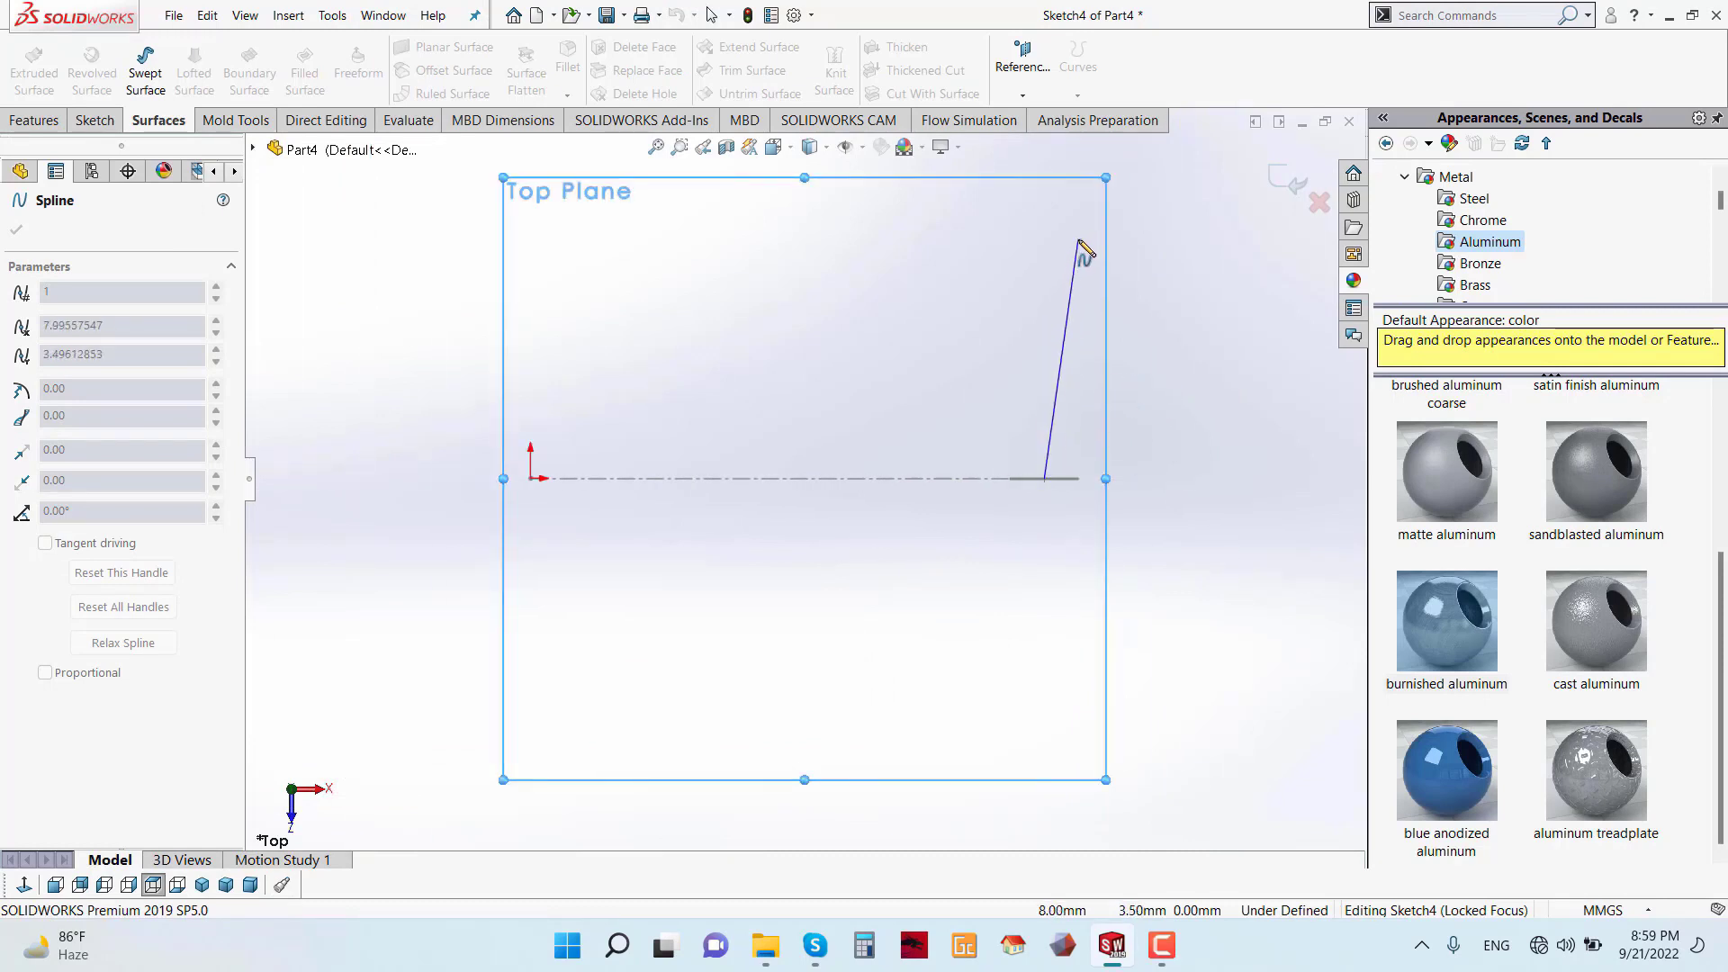
click(1062, 330)
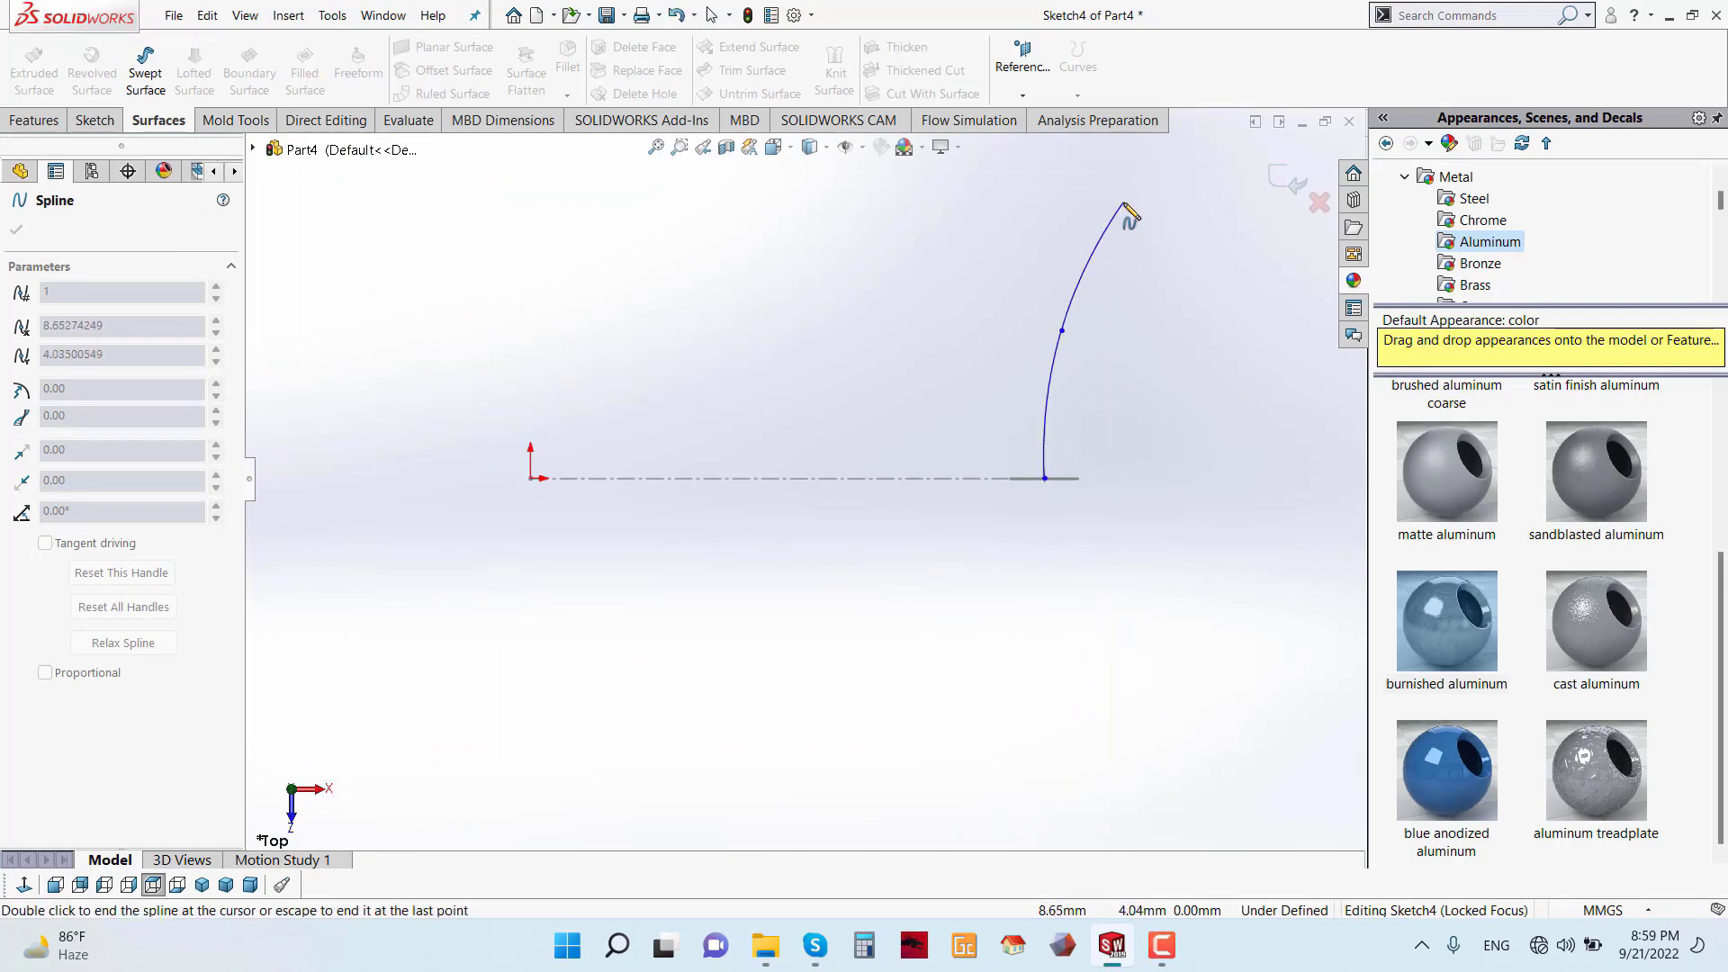
scroll(1125, 207, up, 2)
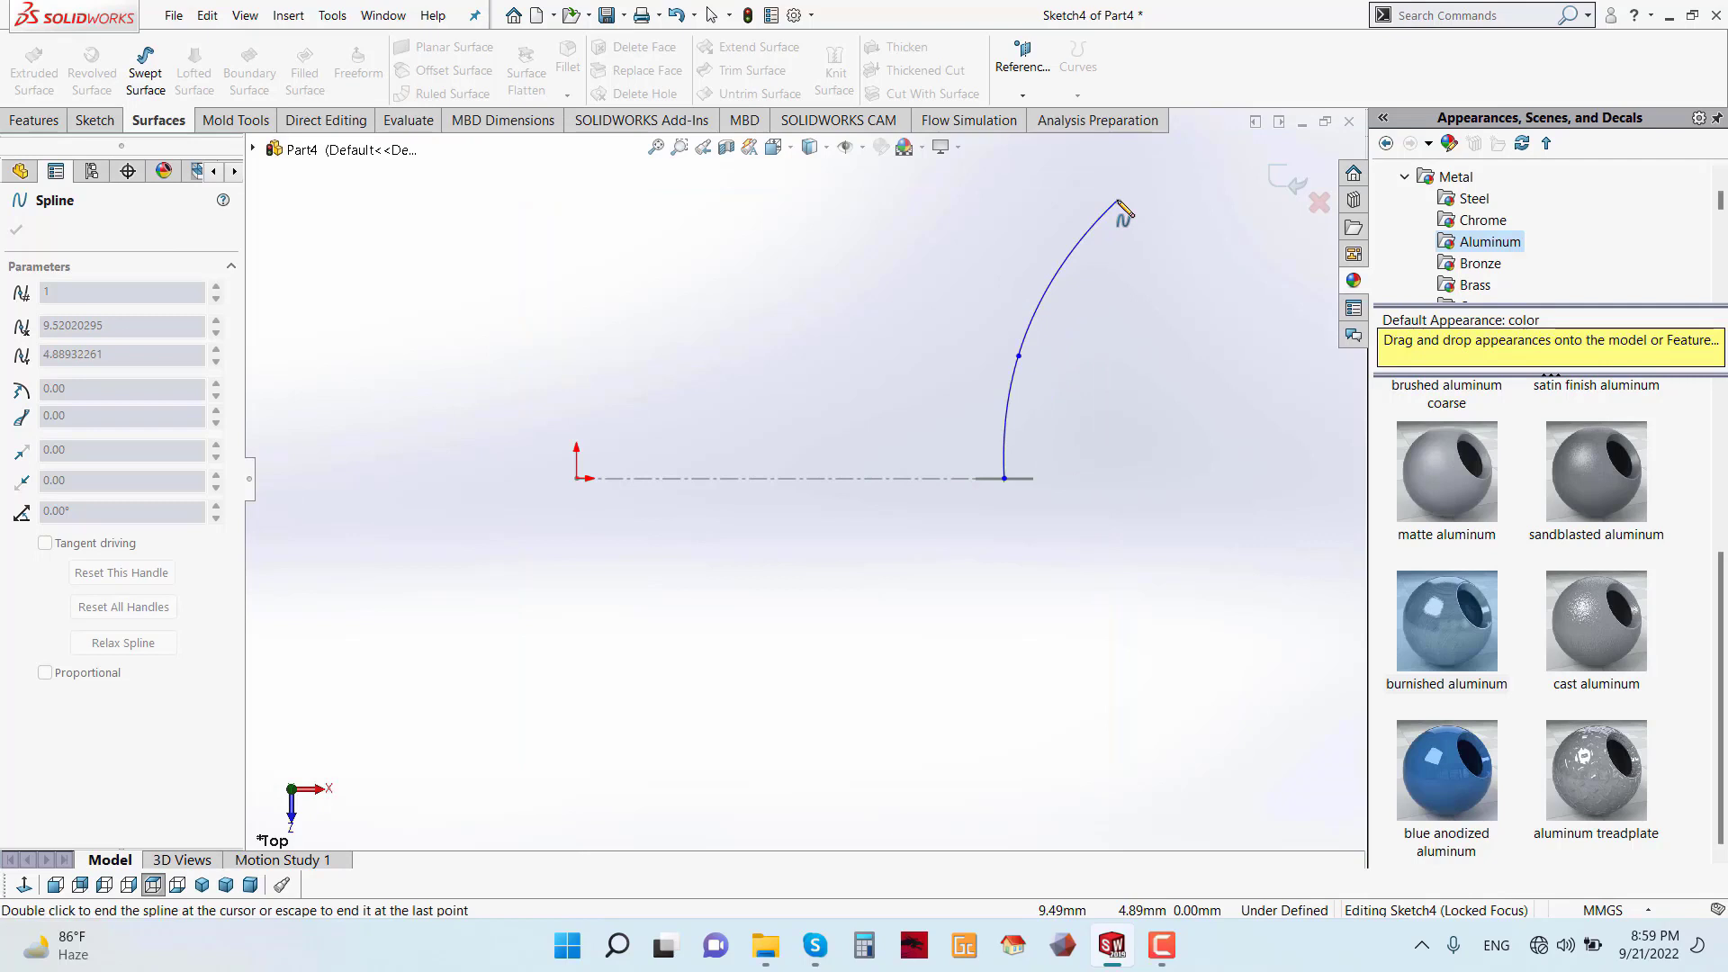
click(1028, 223)
key(Escape)
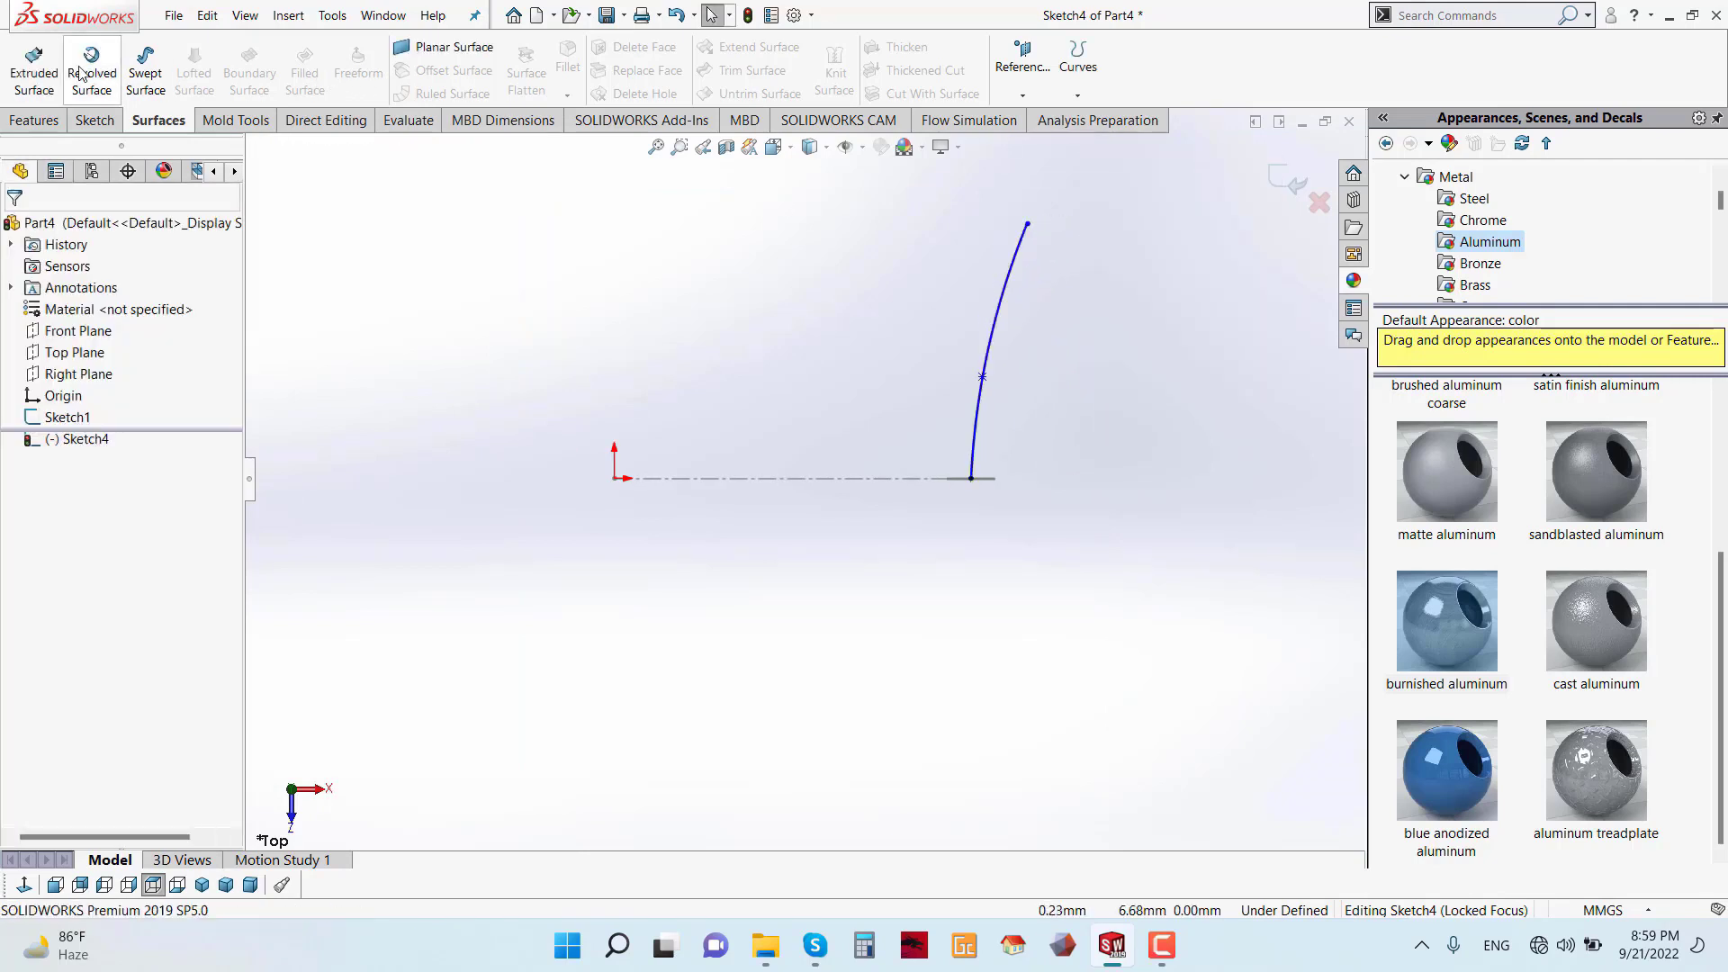
- Dimension the vertical distance between the spline's two endpoints and set it to 50 mm
click(96, 119)
click(107, 63)
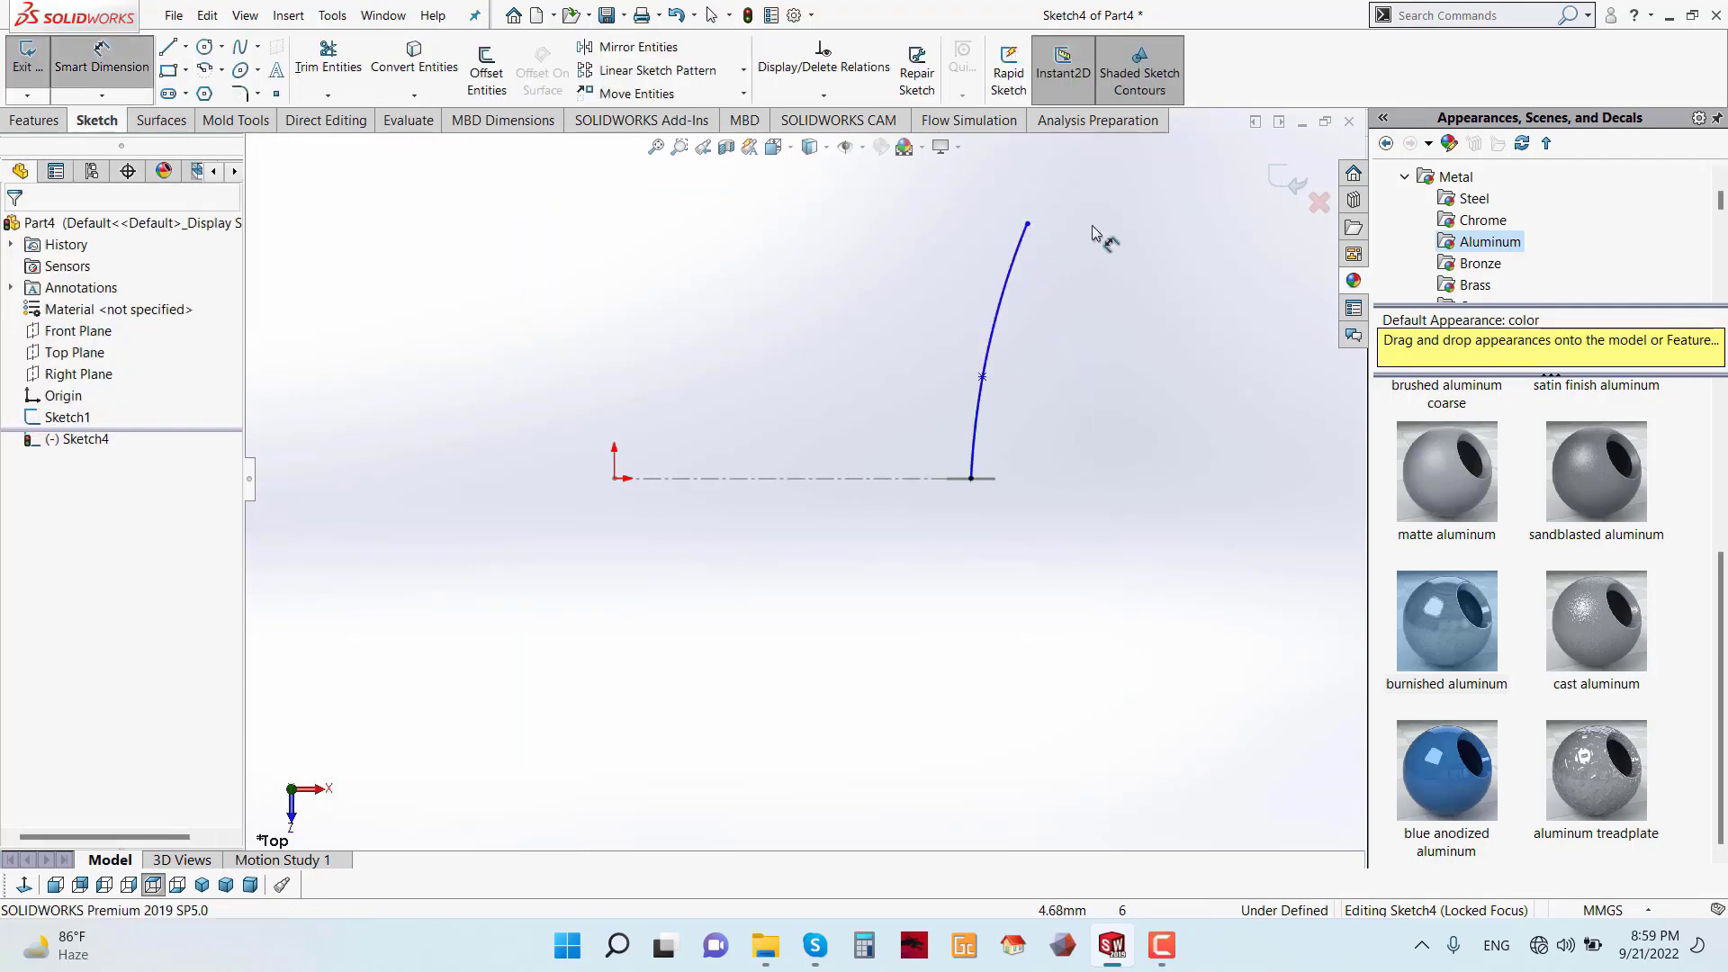
click(1028, 223)
click(972, 478)
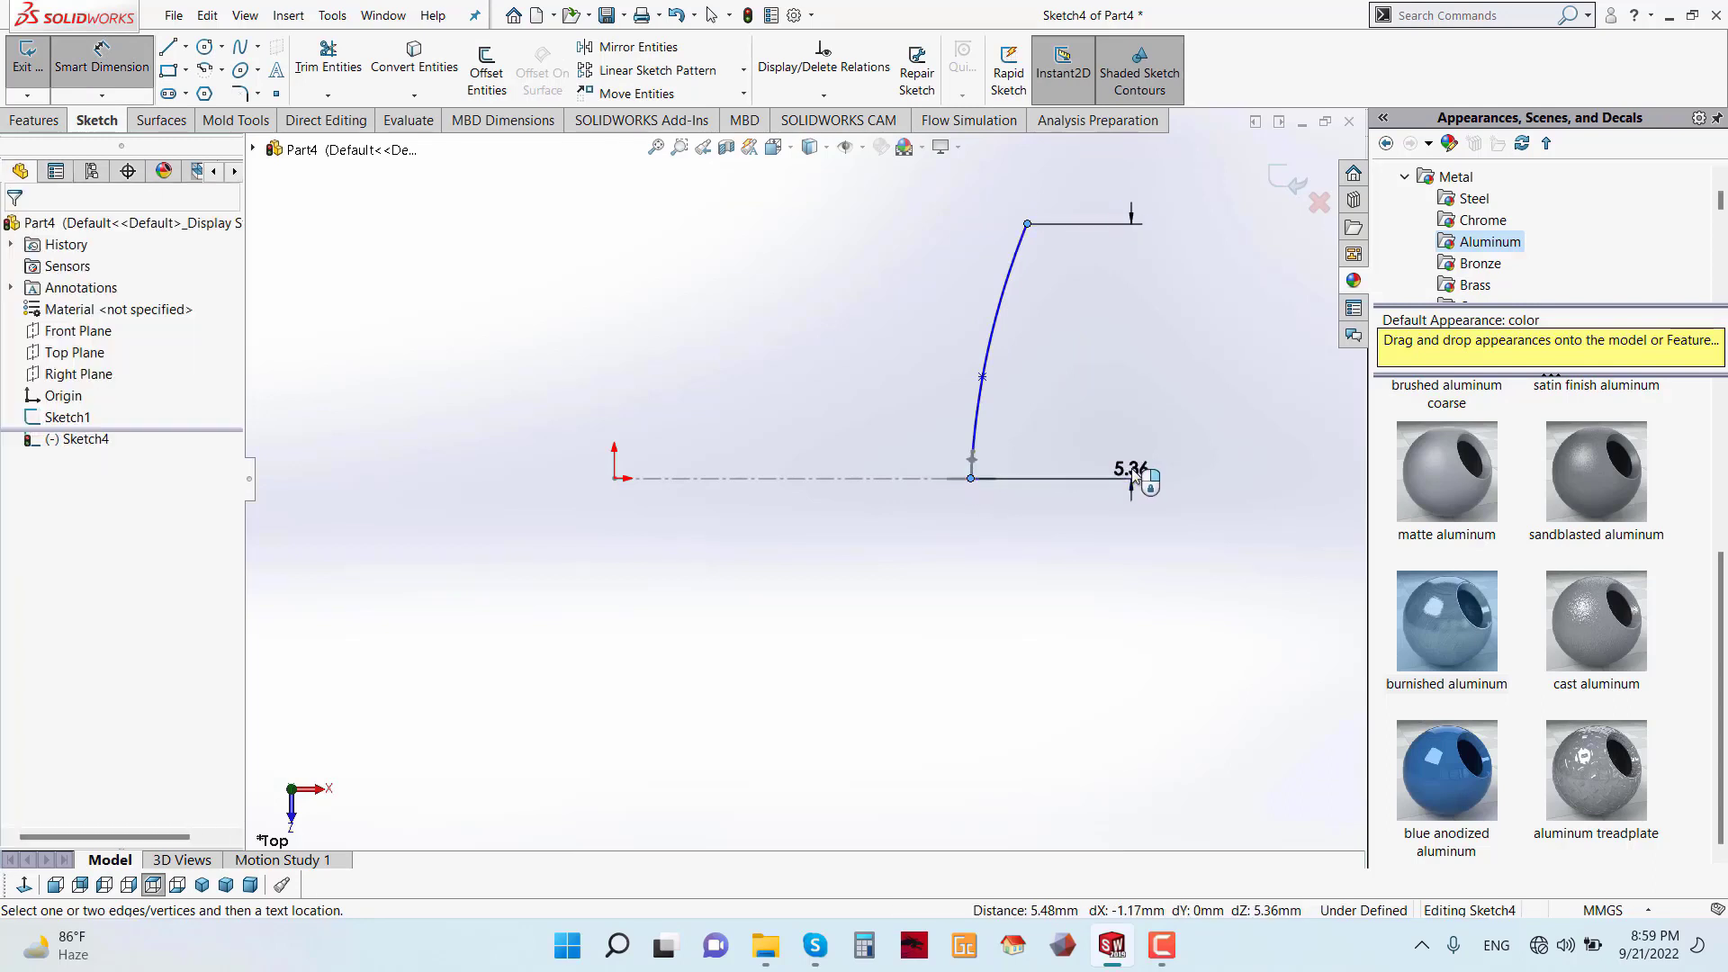
click(1168, 483)
text(50)
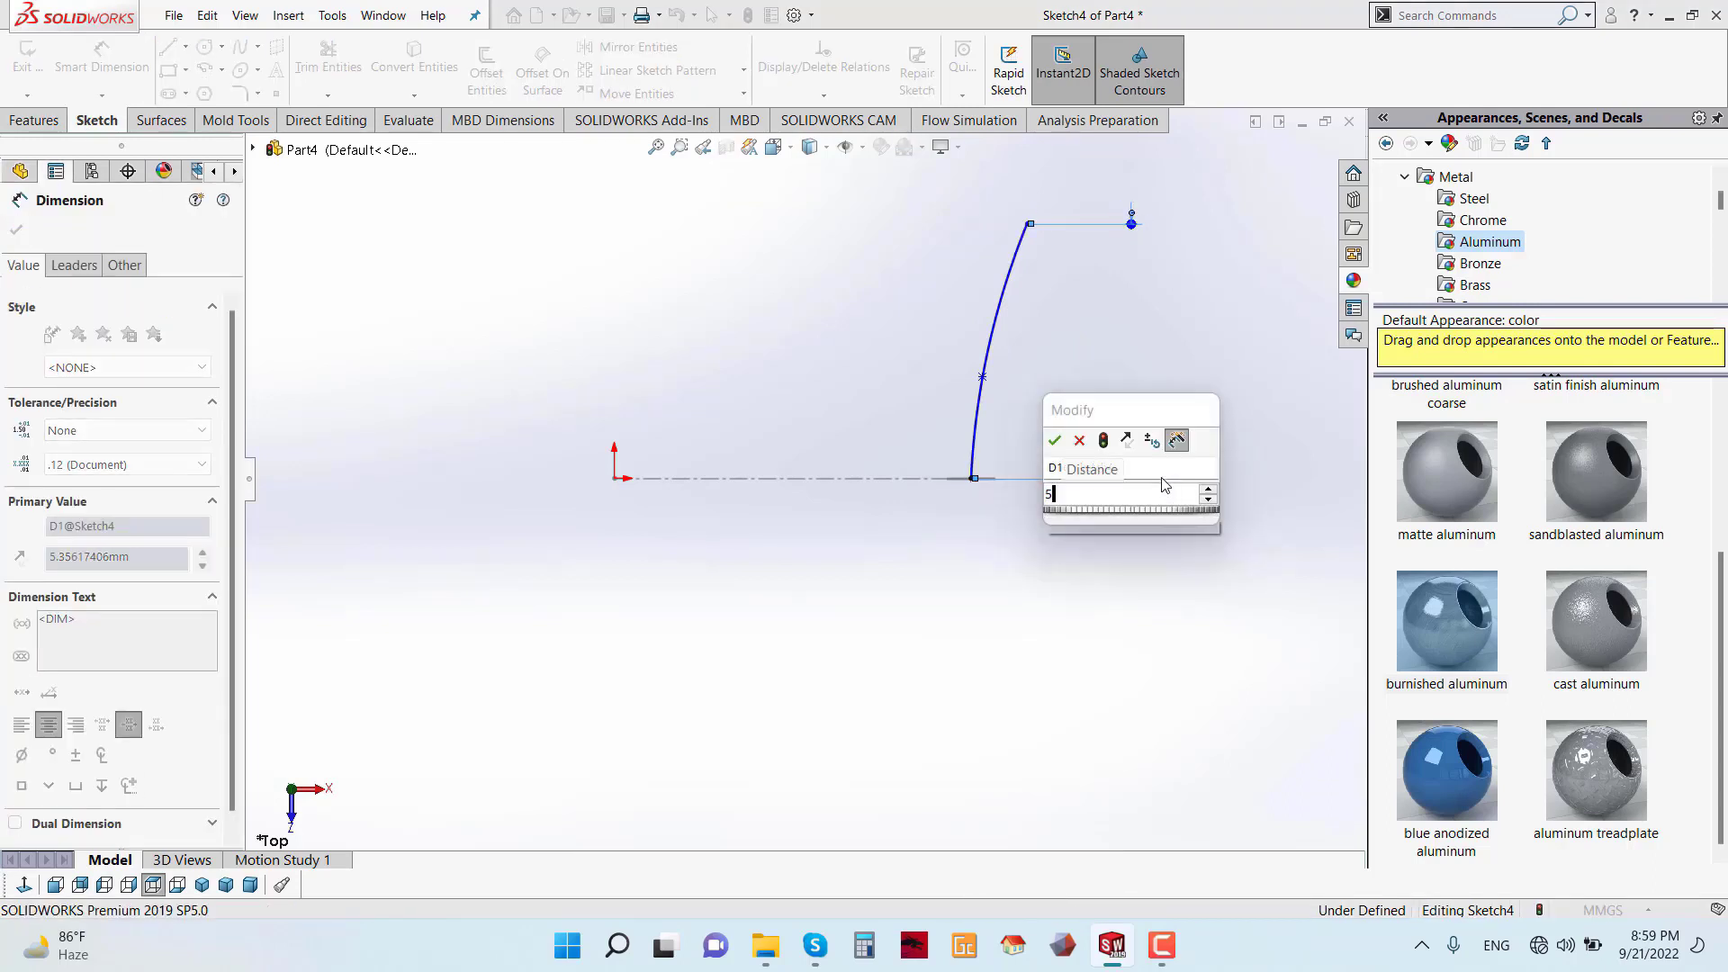
click(1055, 441)
- Dimension the vertical distance from the spline's start point to its middle point and set it to 20 mm
click(973, 478)
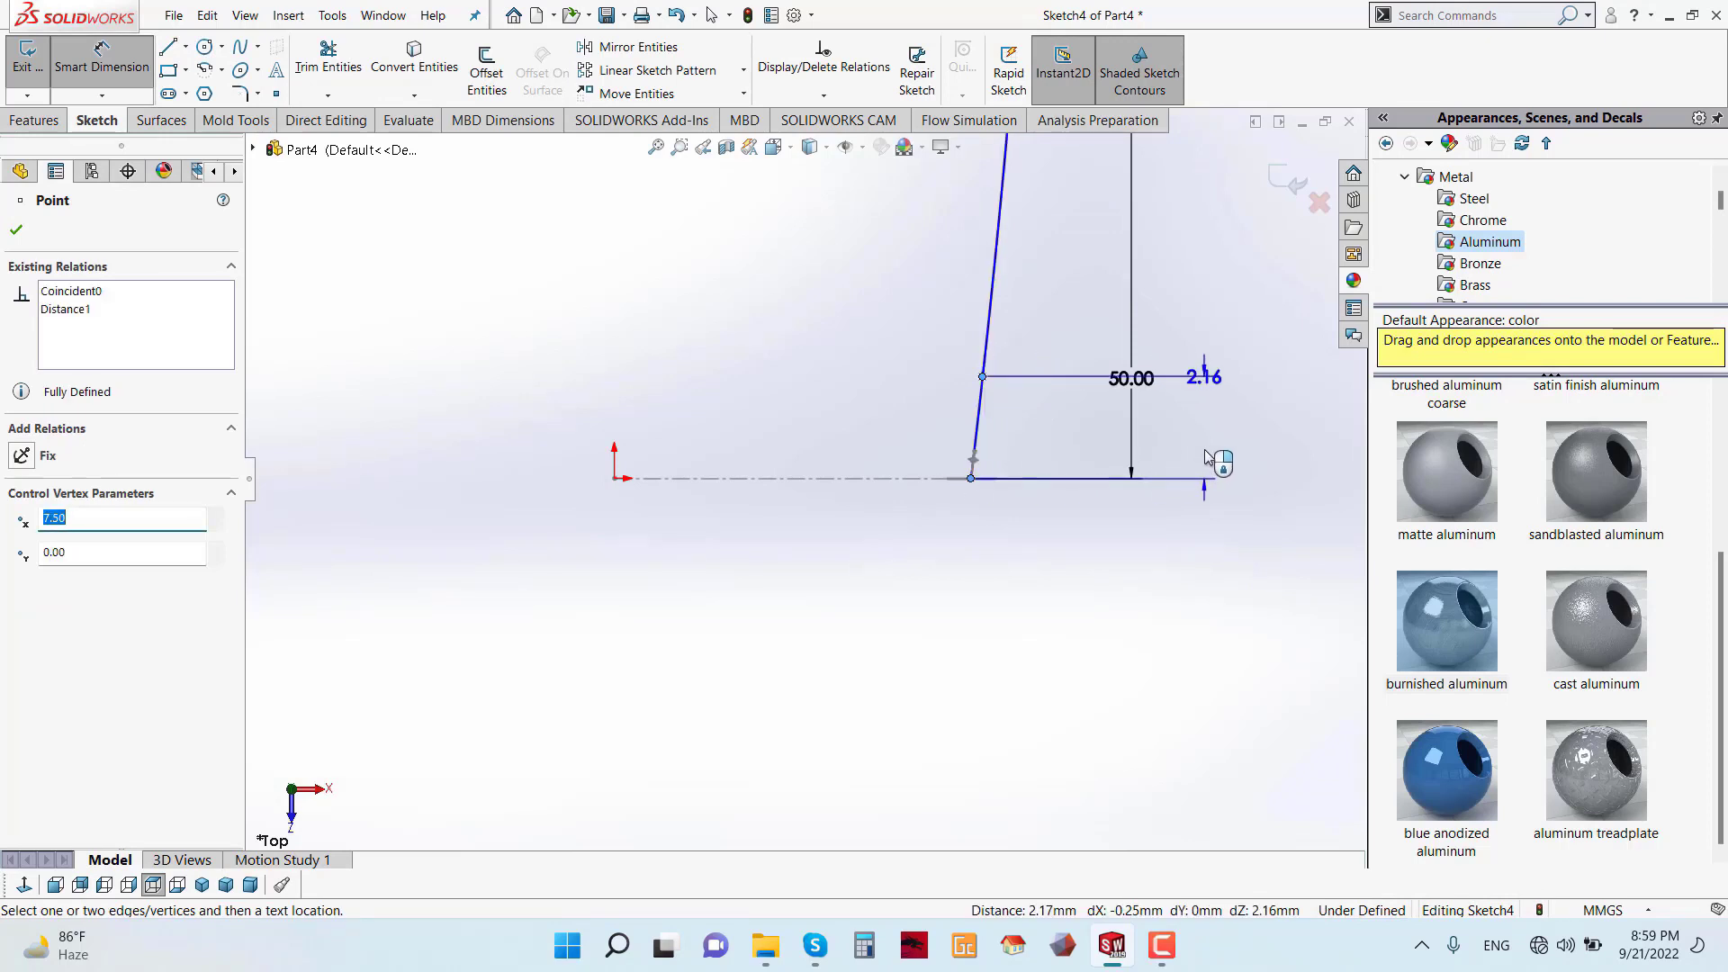
click(1206, 456)
text(20)
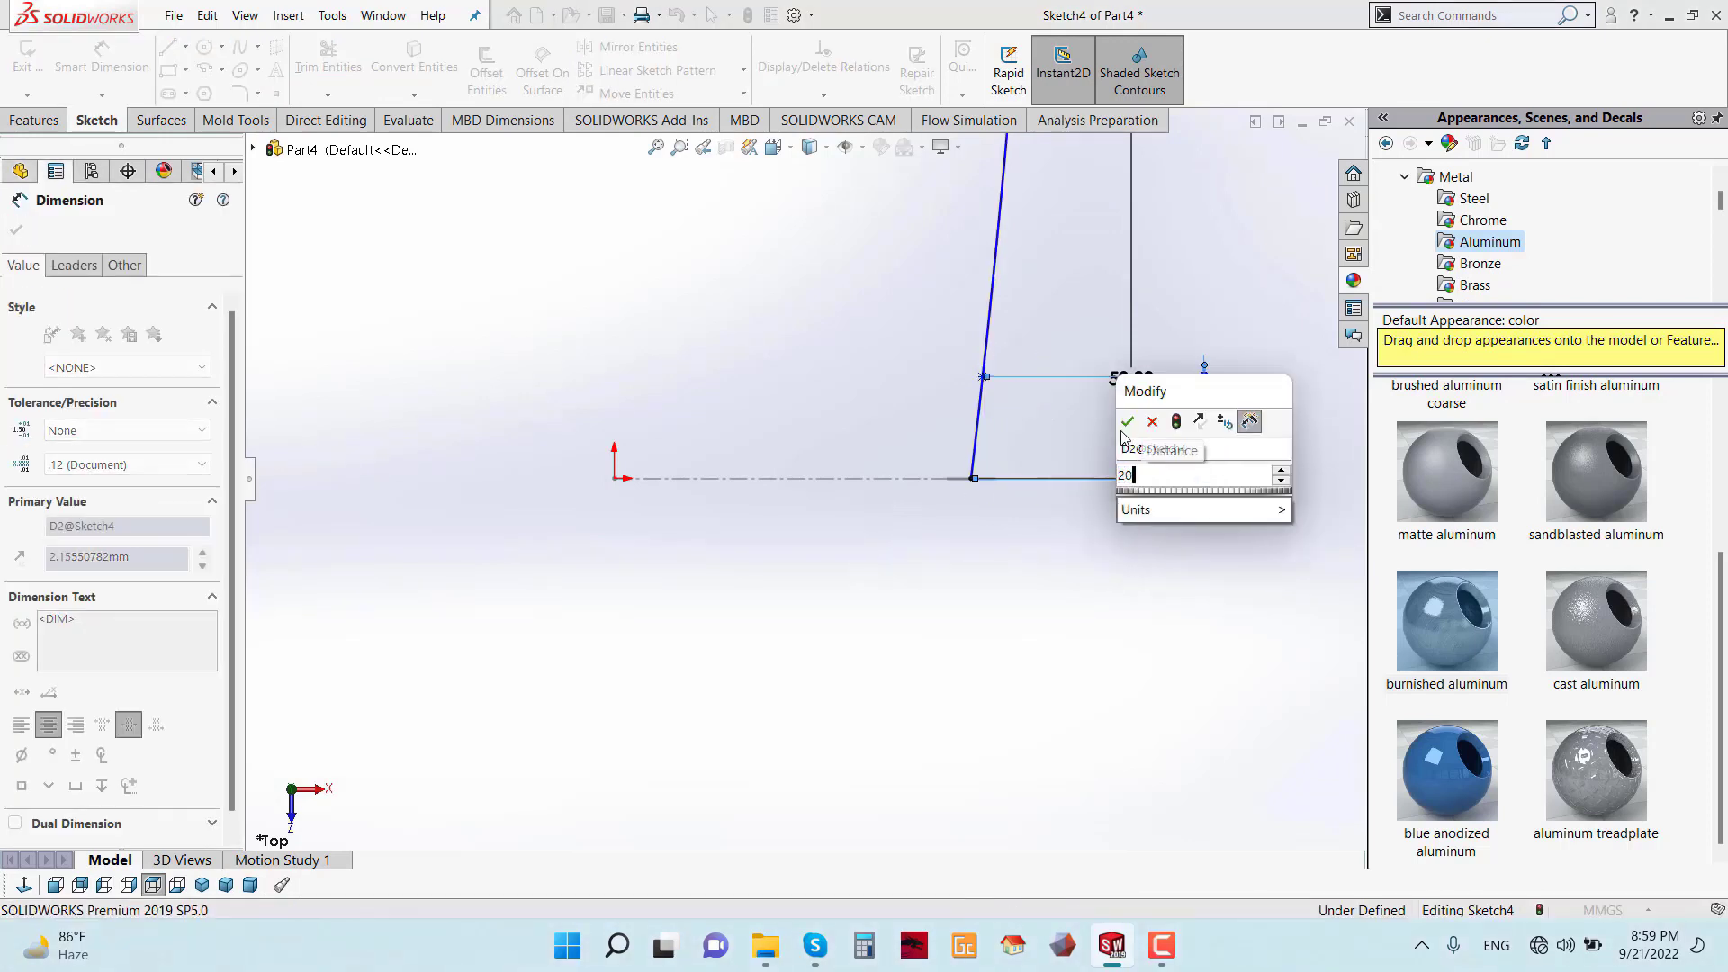
click(1127, 421)
scroll(931, 343, up, 3)
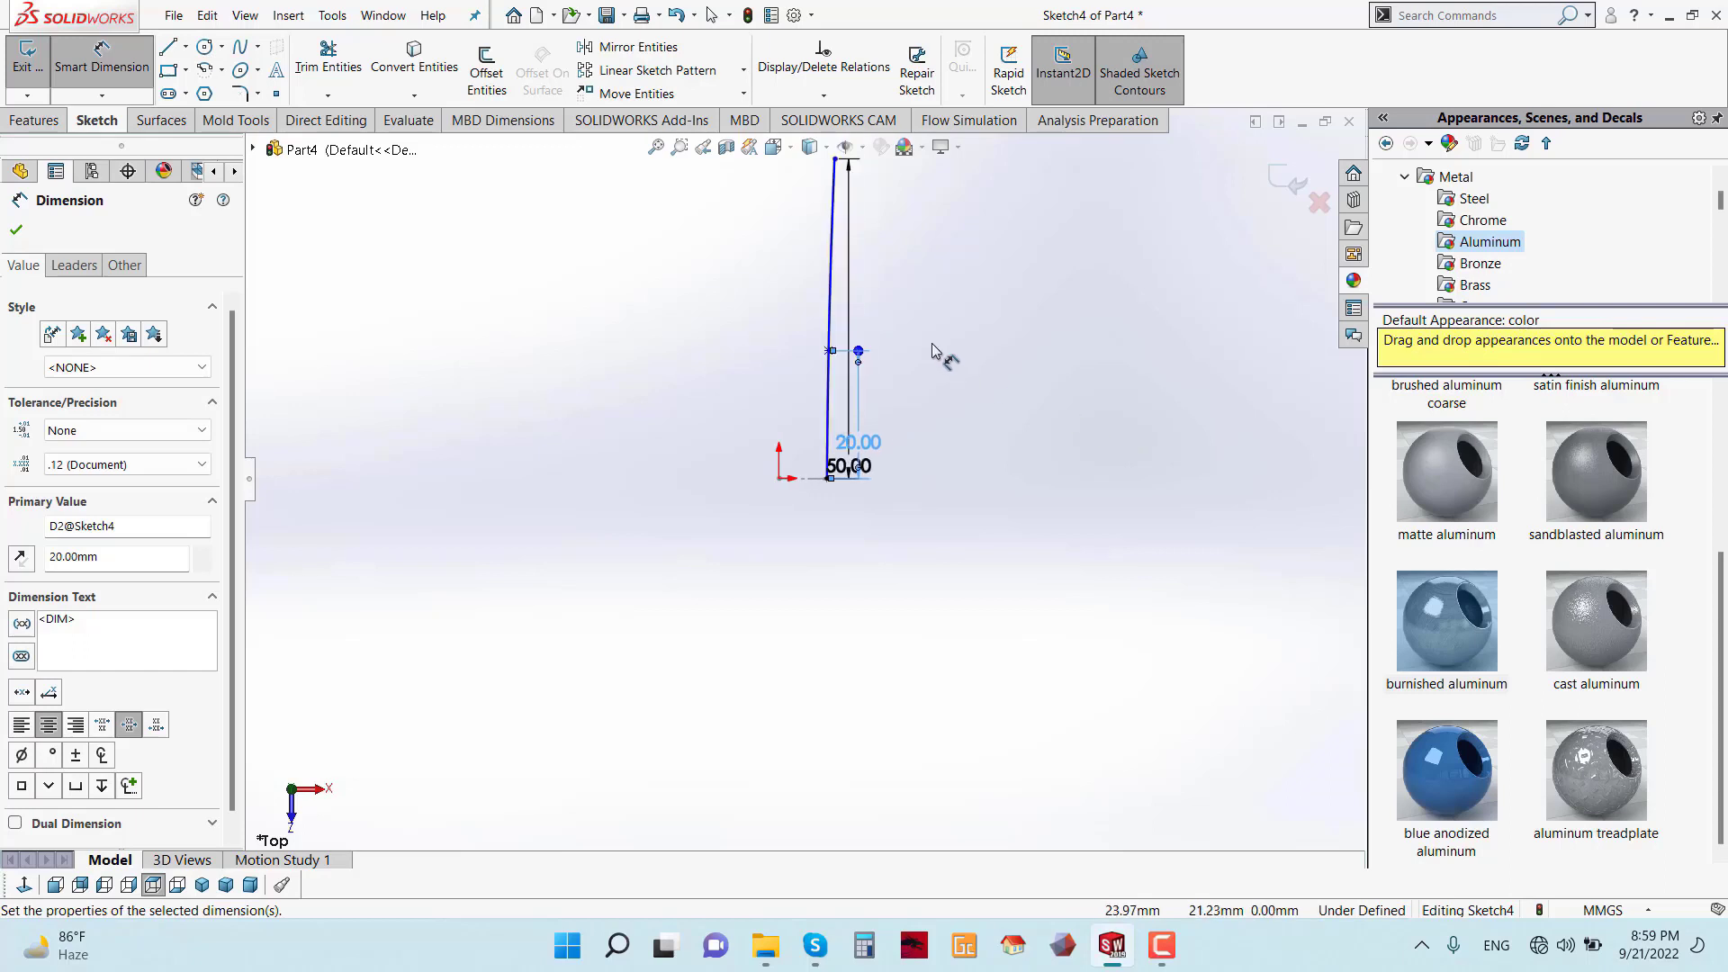
- Move the spline's upper endpoint outward to X of about 15.6 mm to bow the curve, and exit the sketch
scroll(855, 325, down, 4)
click(790, 298)
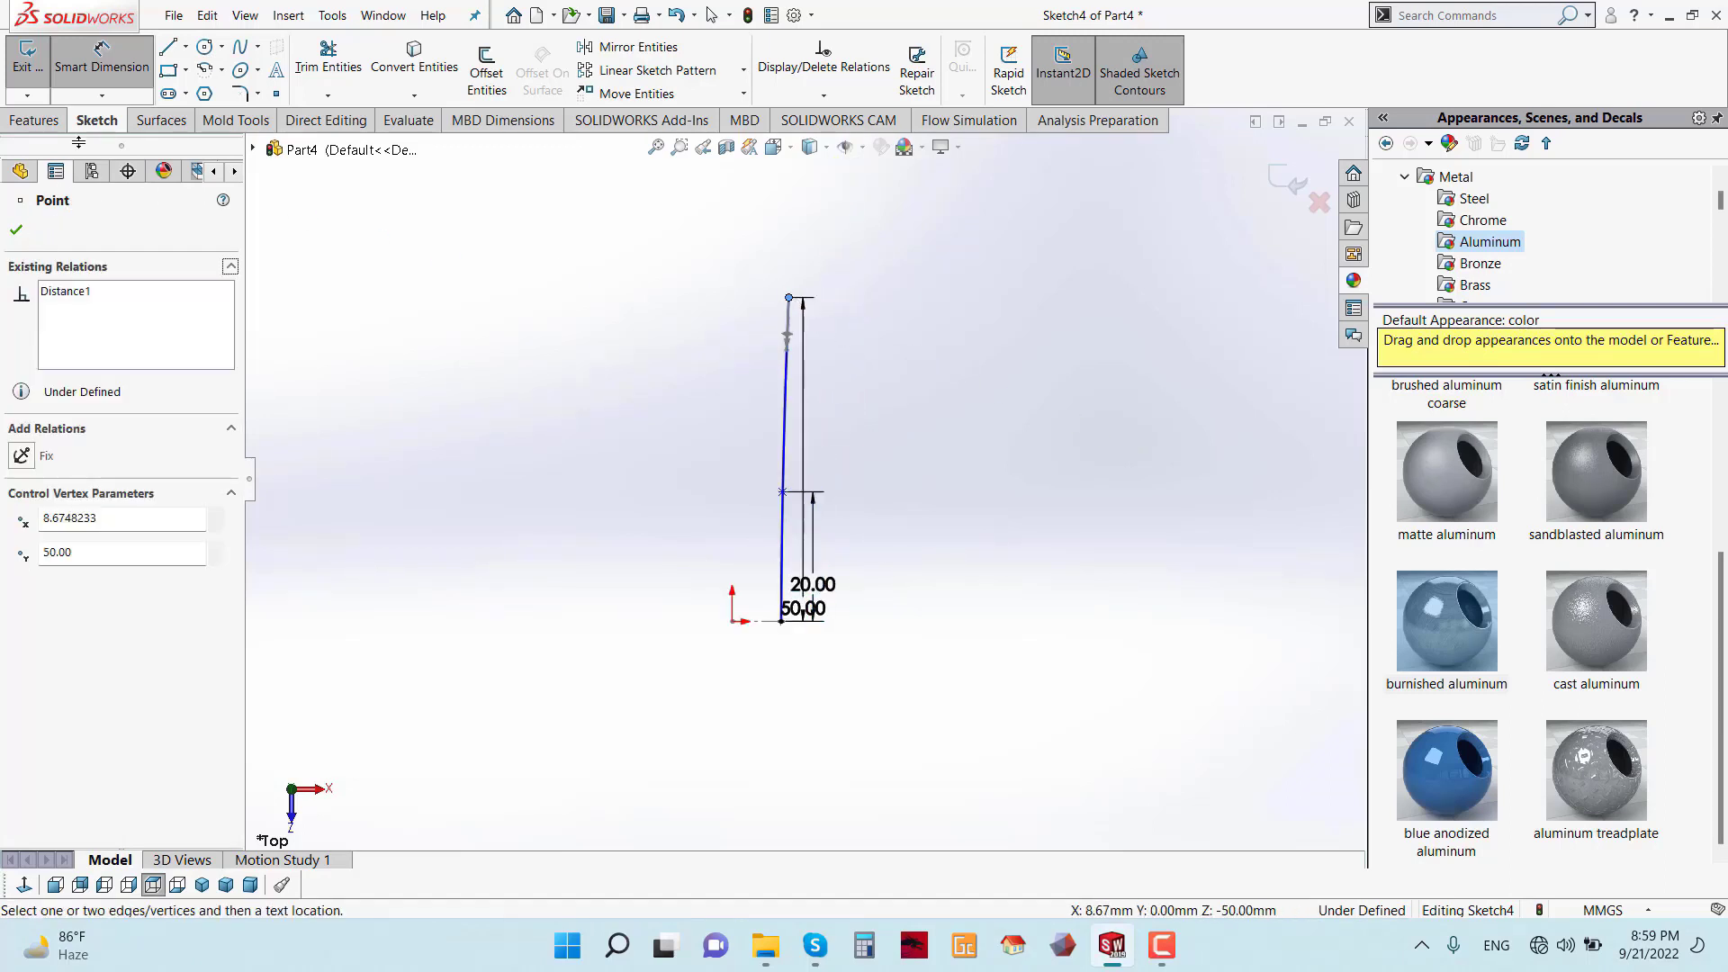
click(16, 230)
click(101, 56)
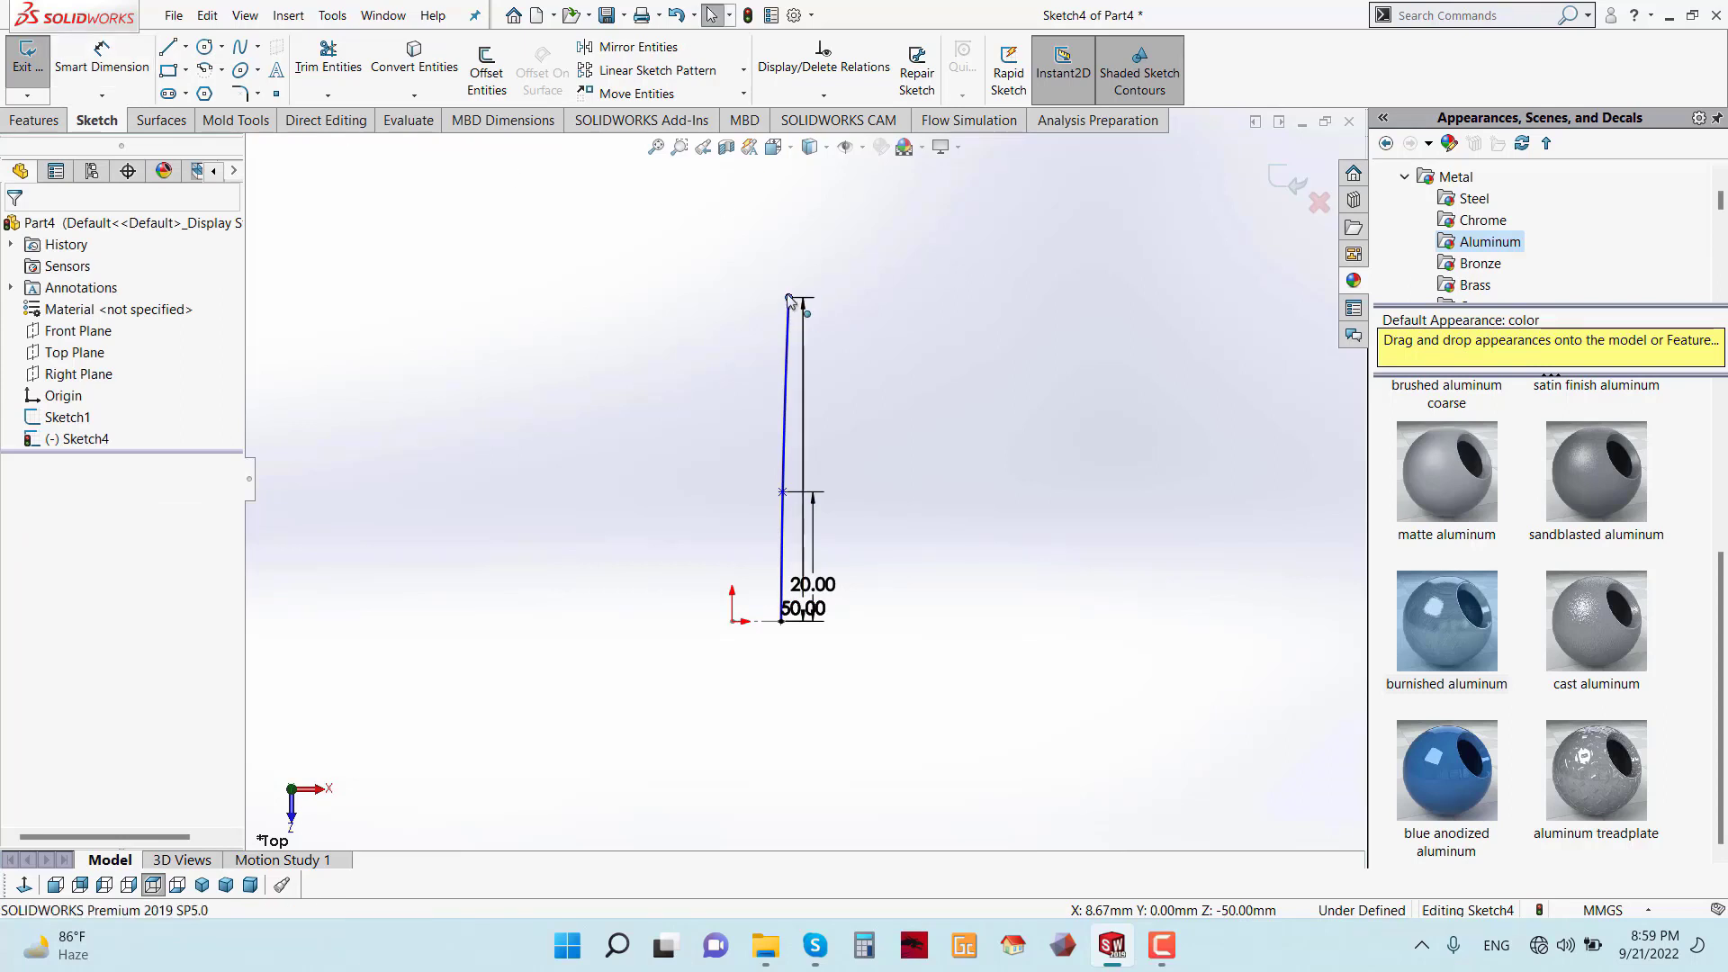
drag(789, 298, 835, 308)
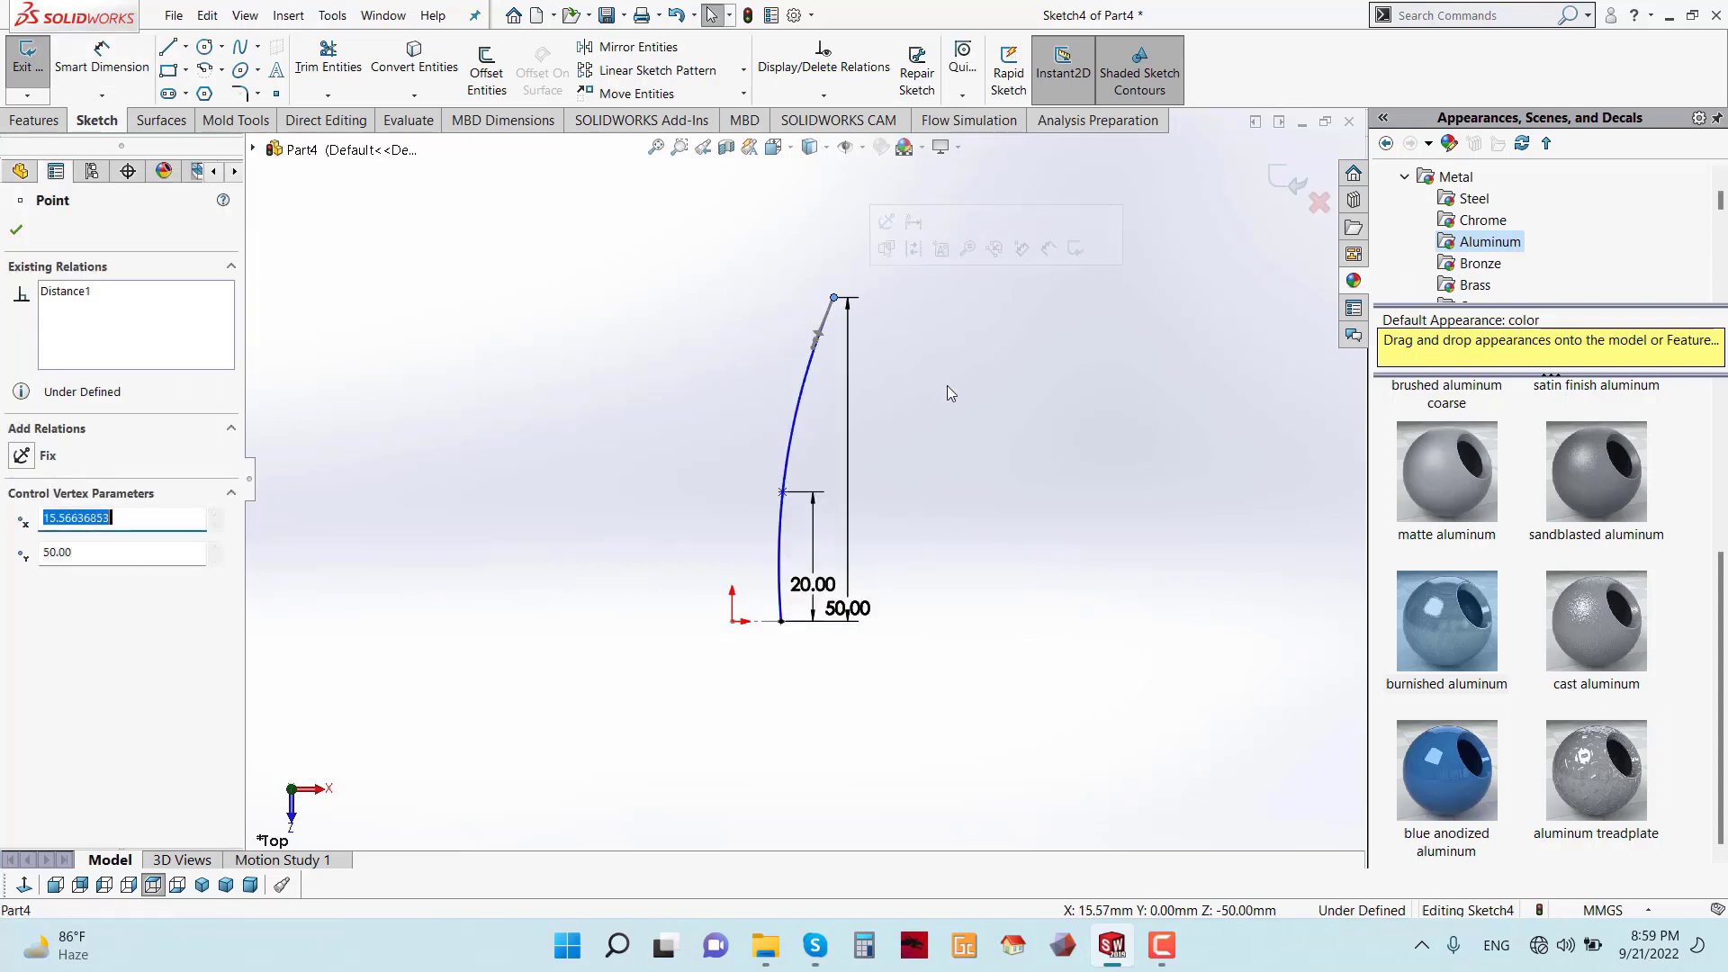
click(17, 232)
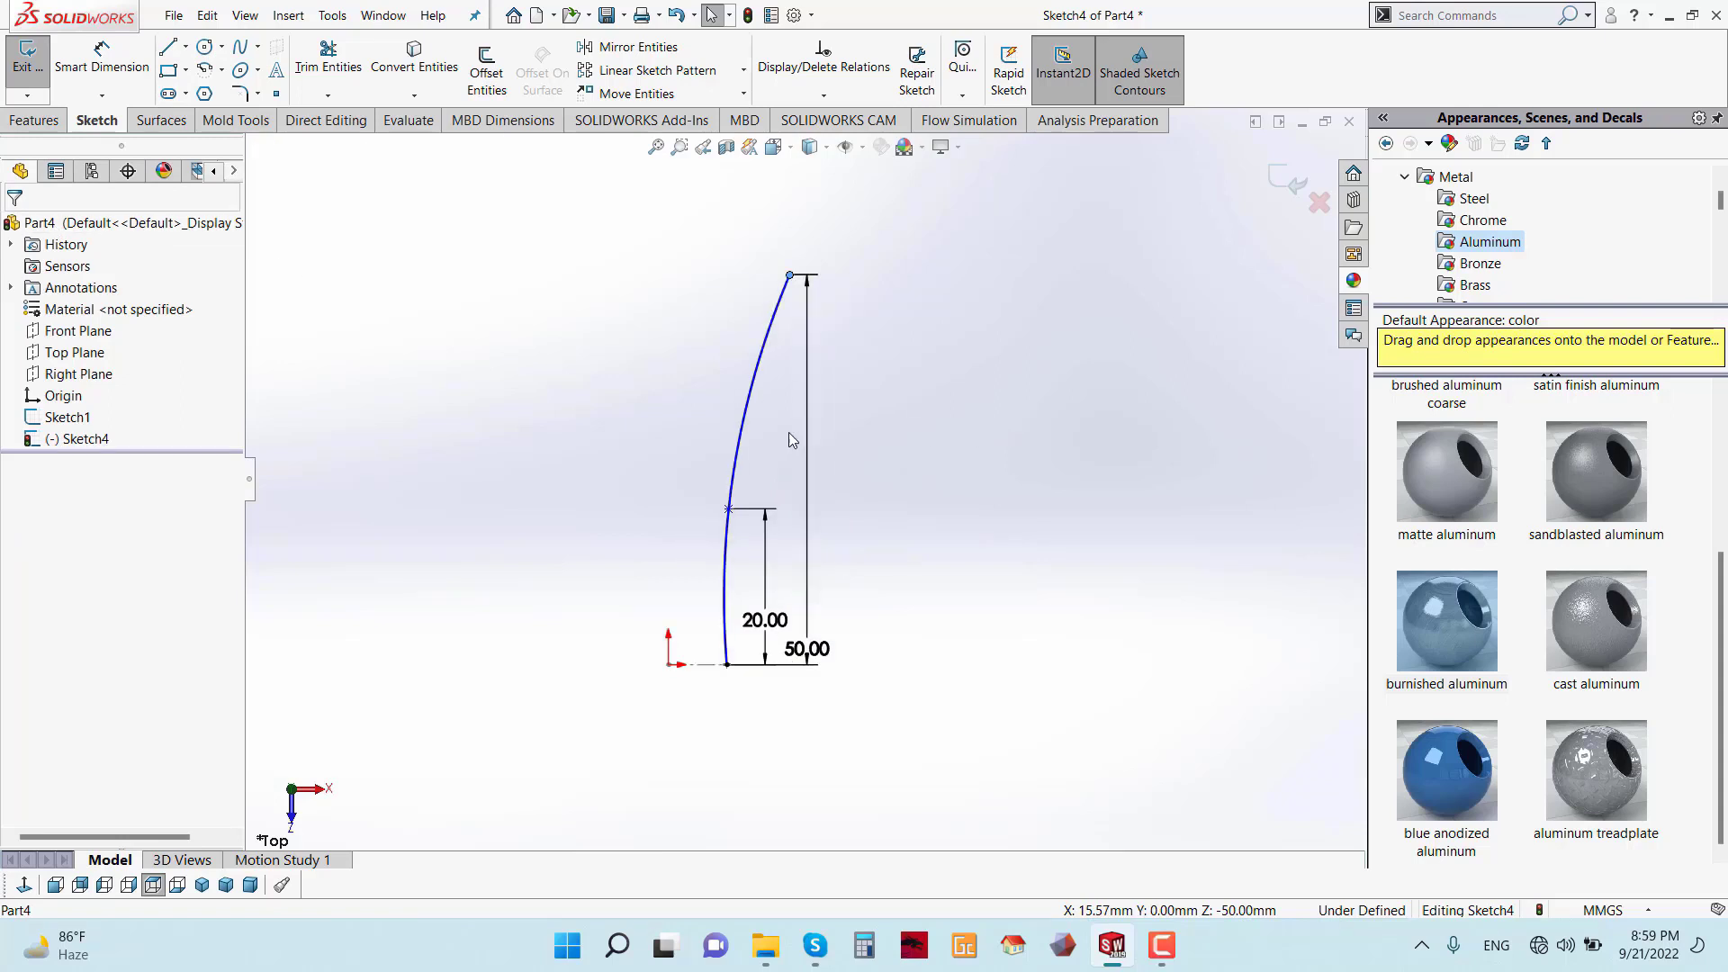
click(1295, 180)
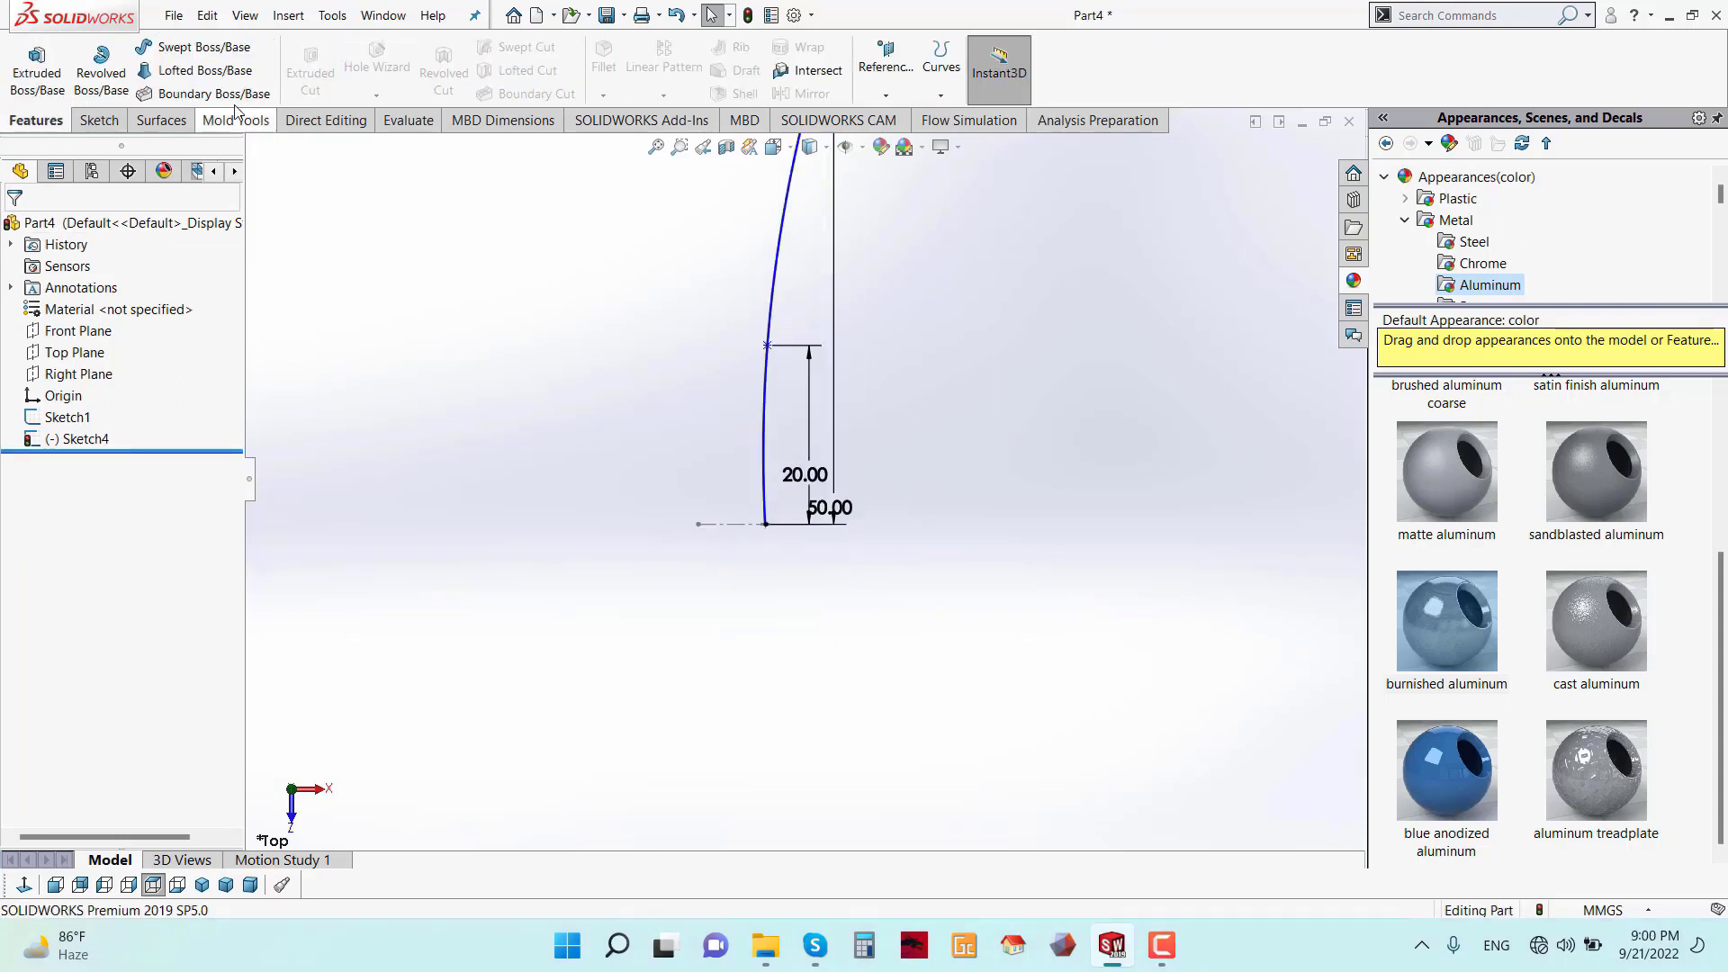
- Create a swept boss using the circle sketch as the profile and the spline sketch as the path
click(216, 48)
scroll(774, 512, down, 5)
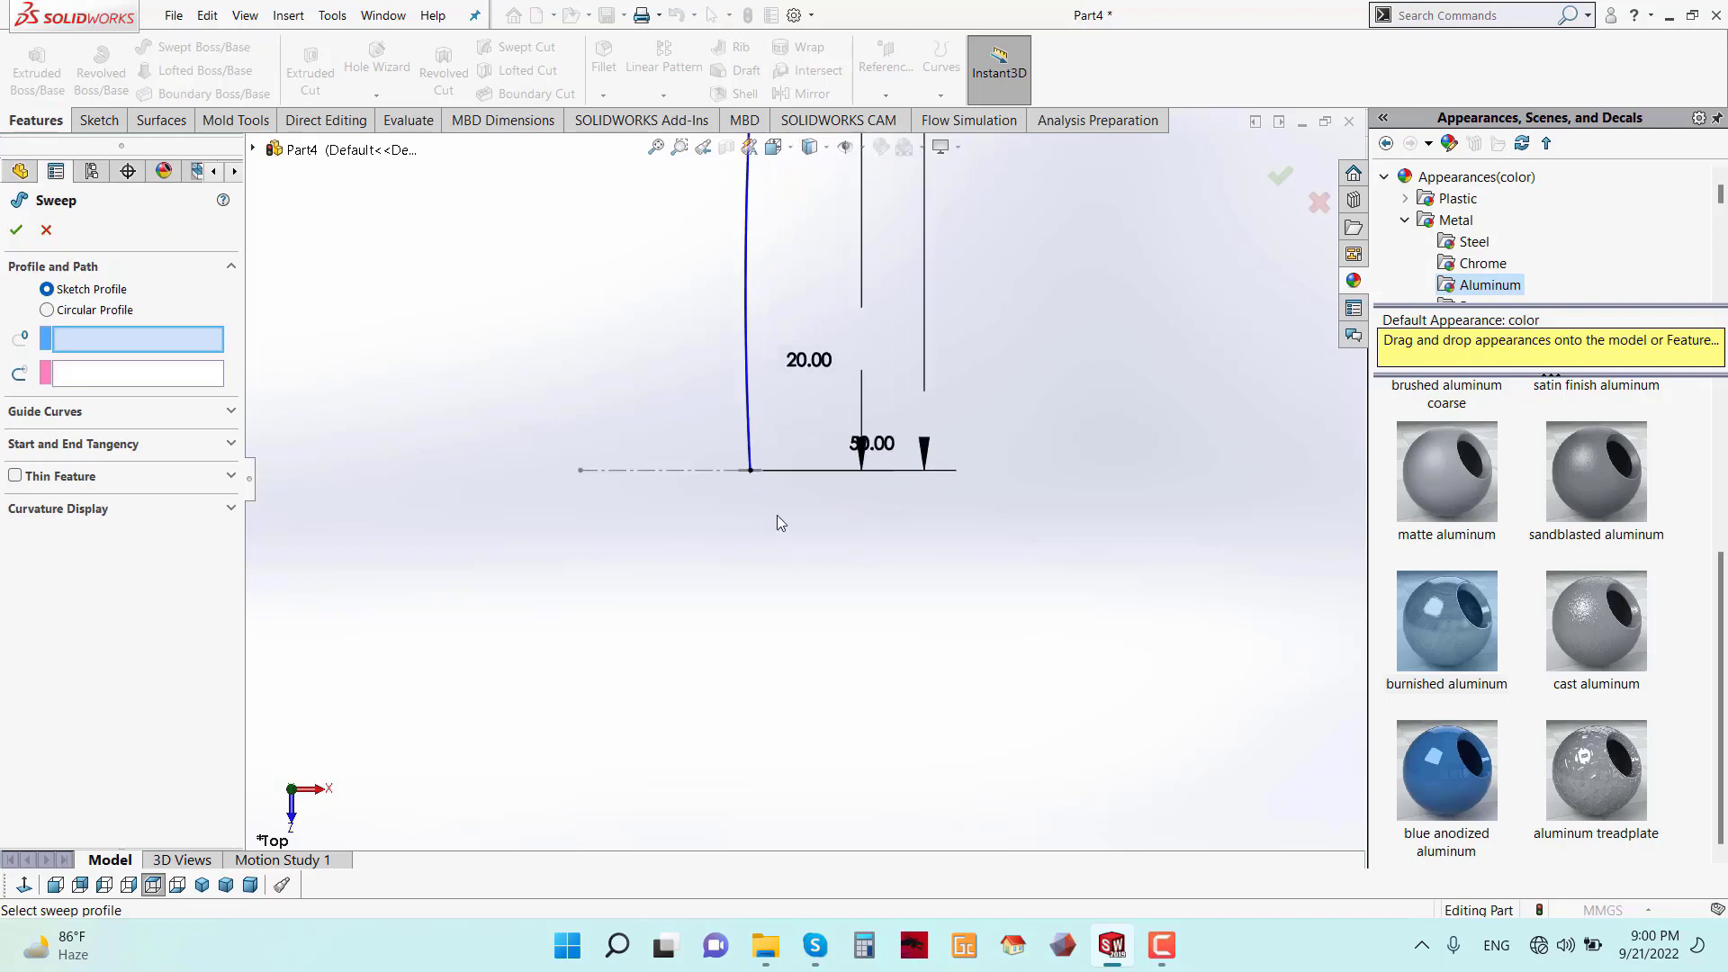
click(797, 509)
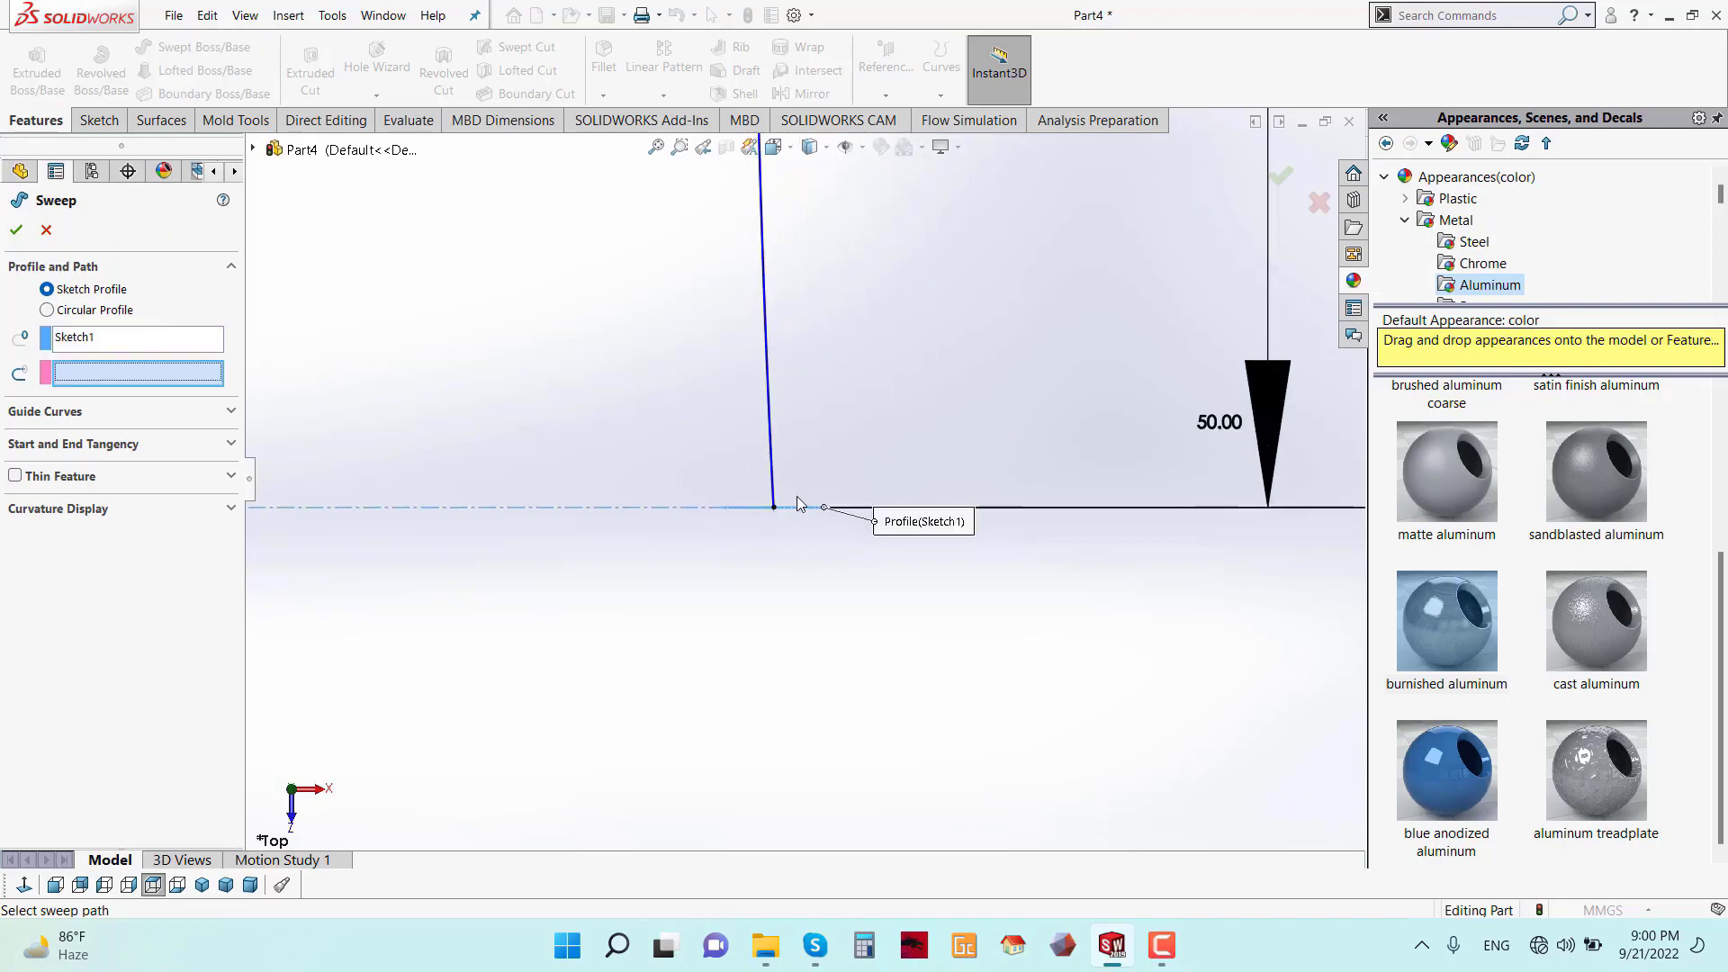
click(770, 429)
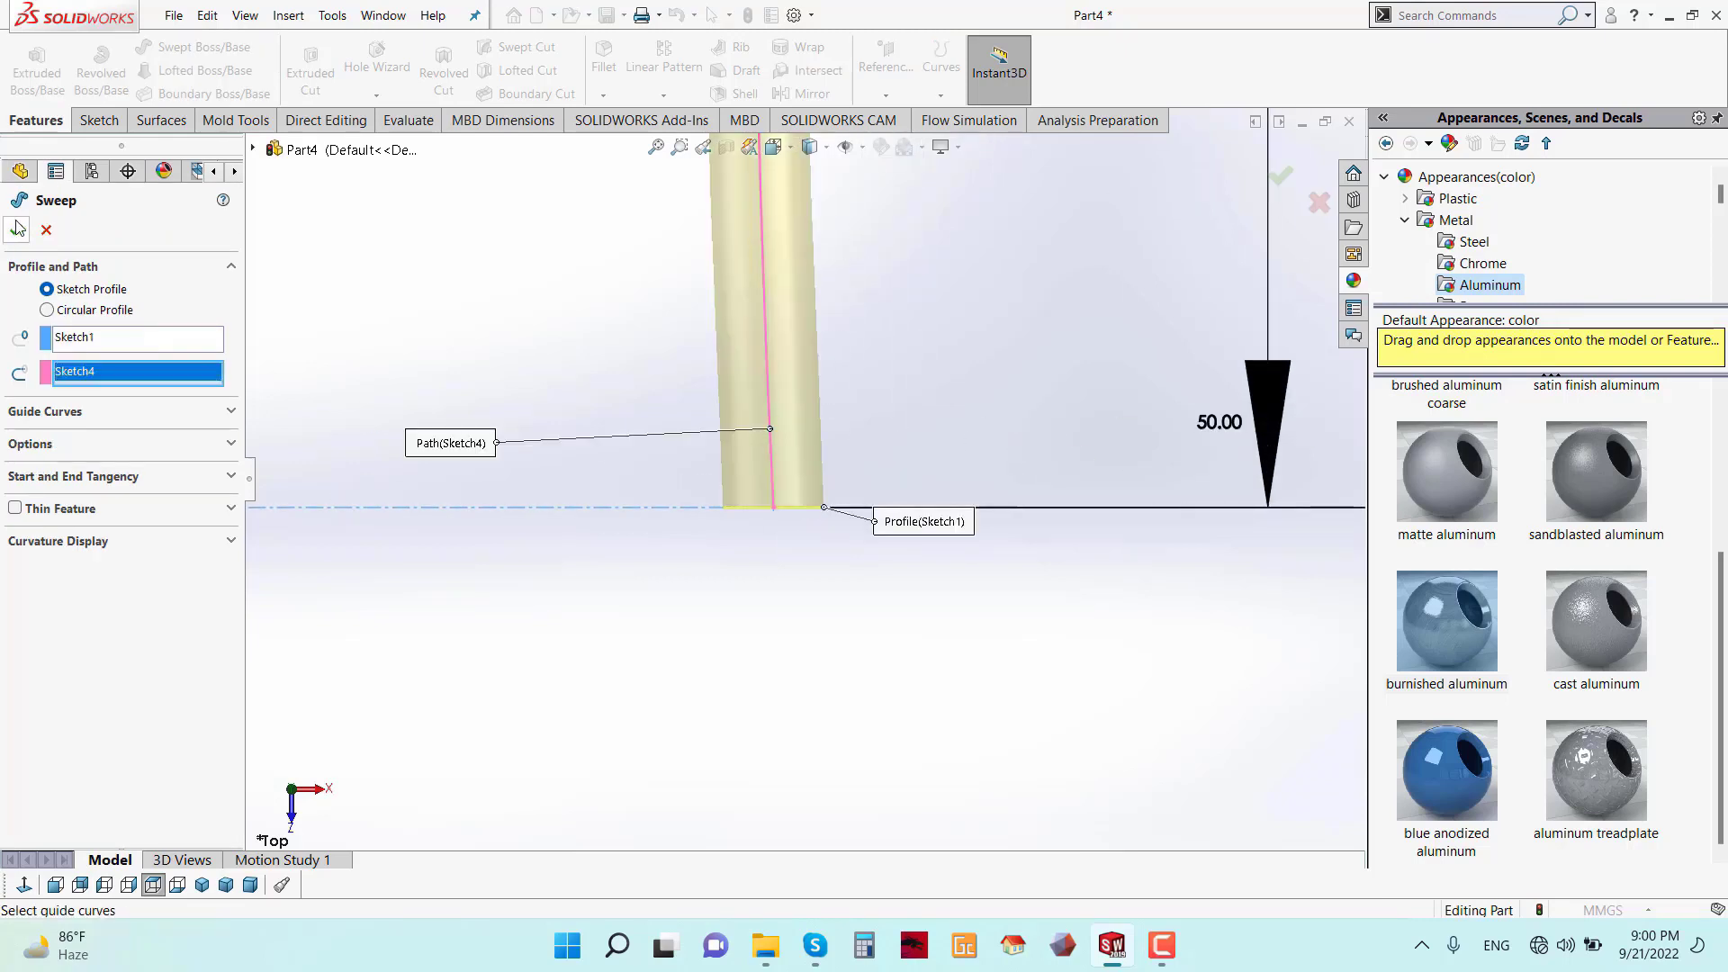
key(Return)
mouse_move(722, 414)
middle_down()
mouse_move(733, 432)
mouse_move(905, 374)
mouse_move(884, 317)
mouse_move(669, 608)
middle_up()
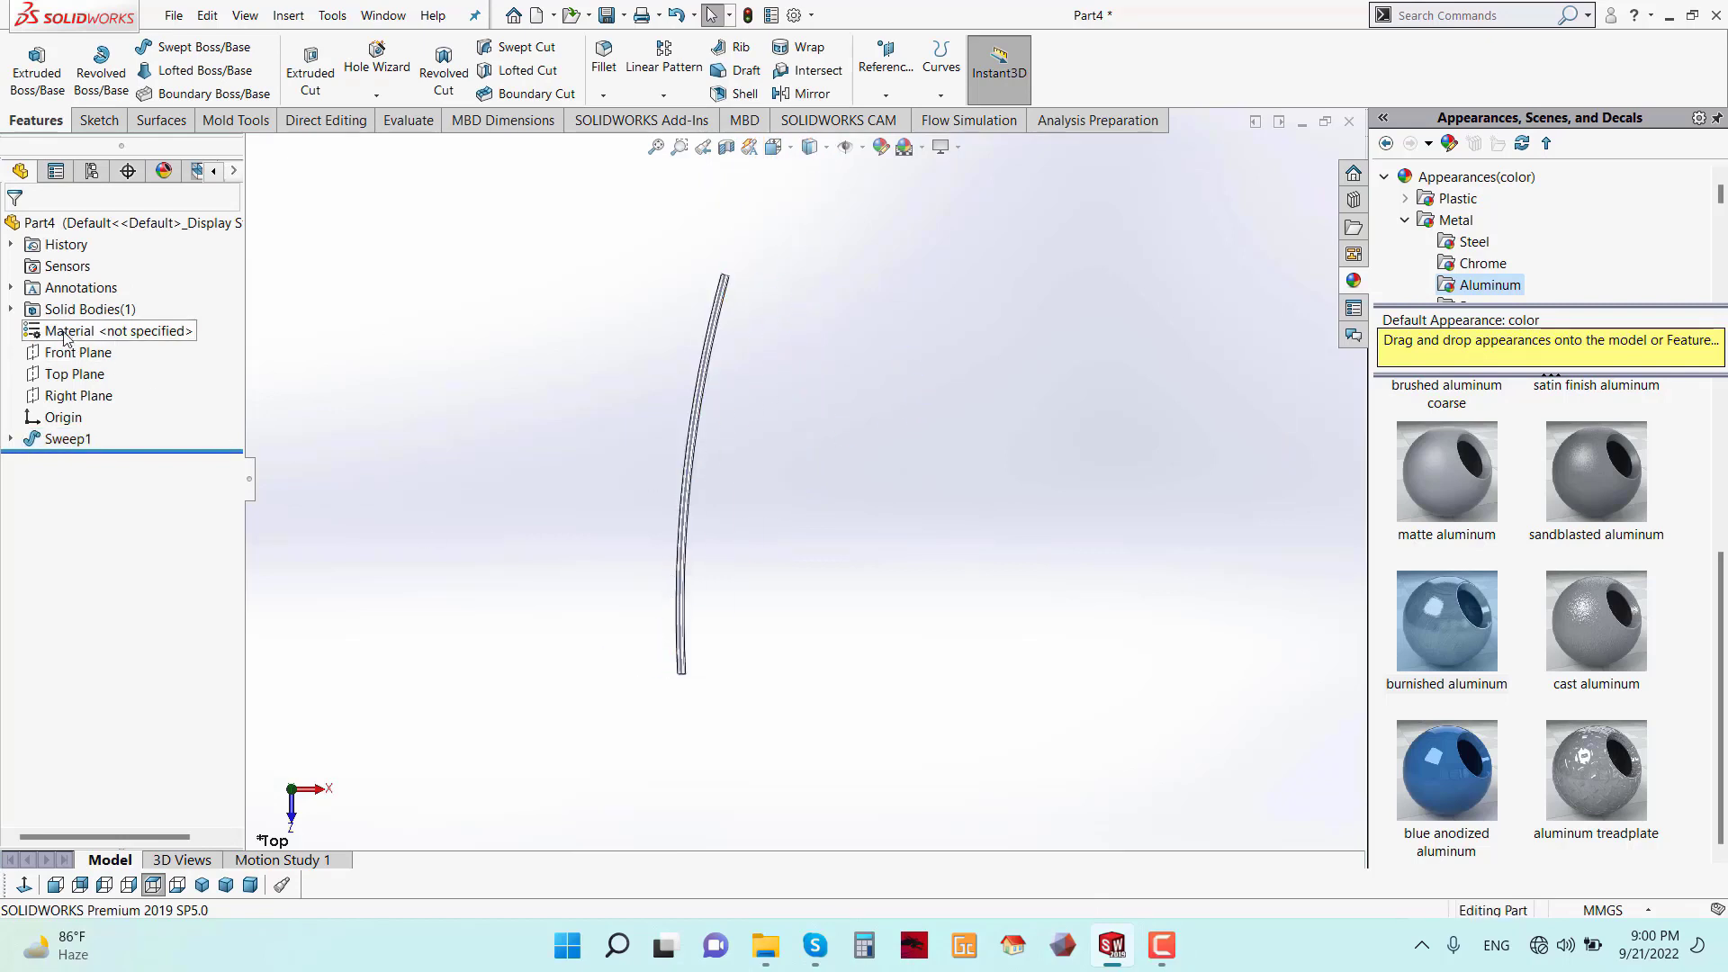
- Mirror the swept rod body about the Right Plane
click(45, 376)
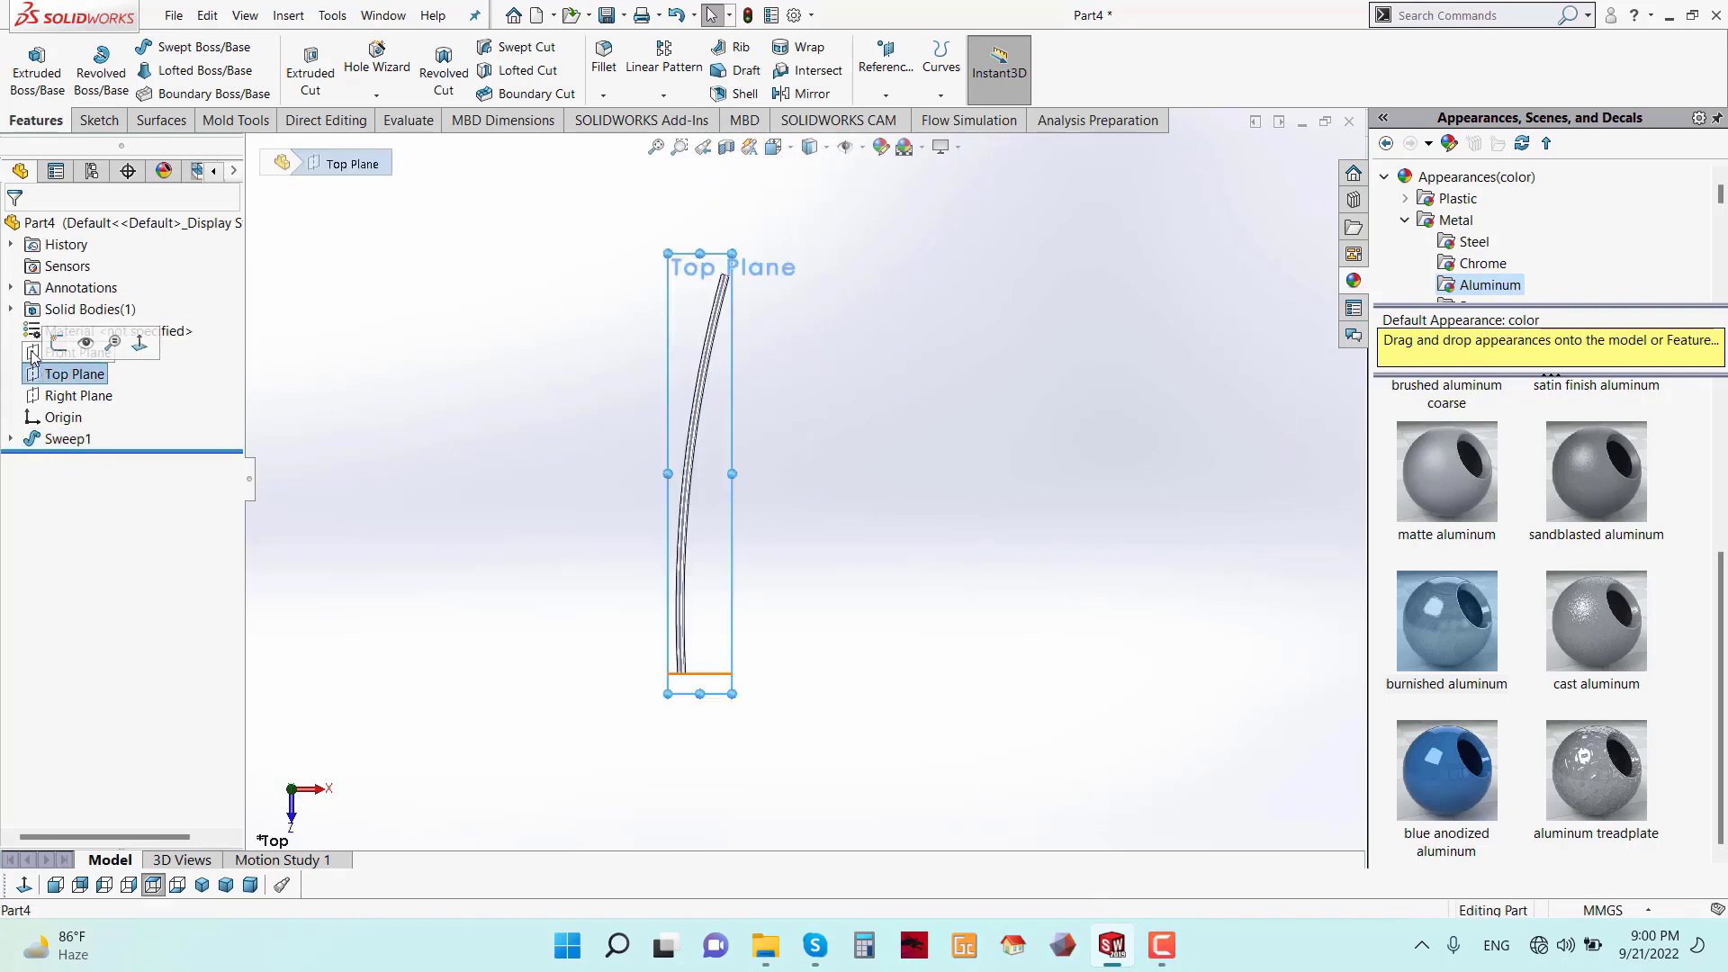
click(36, 353)
click(56, 398)
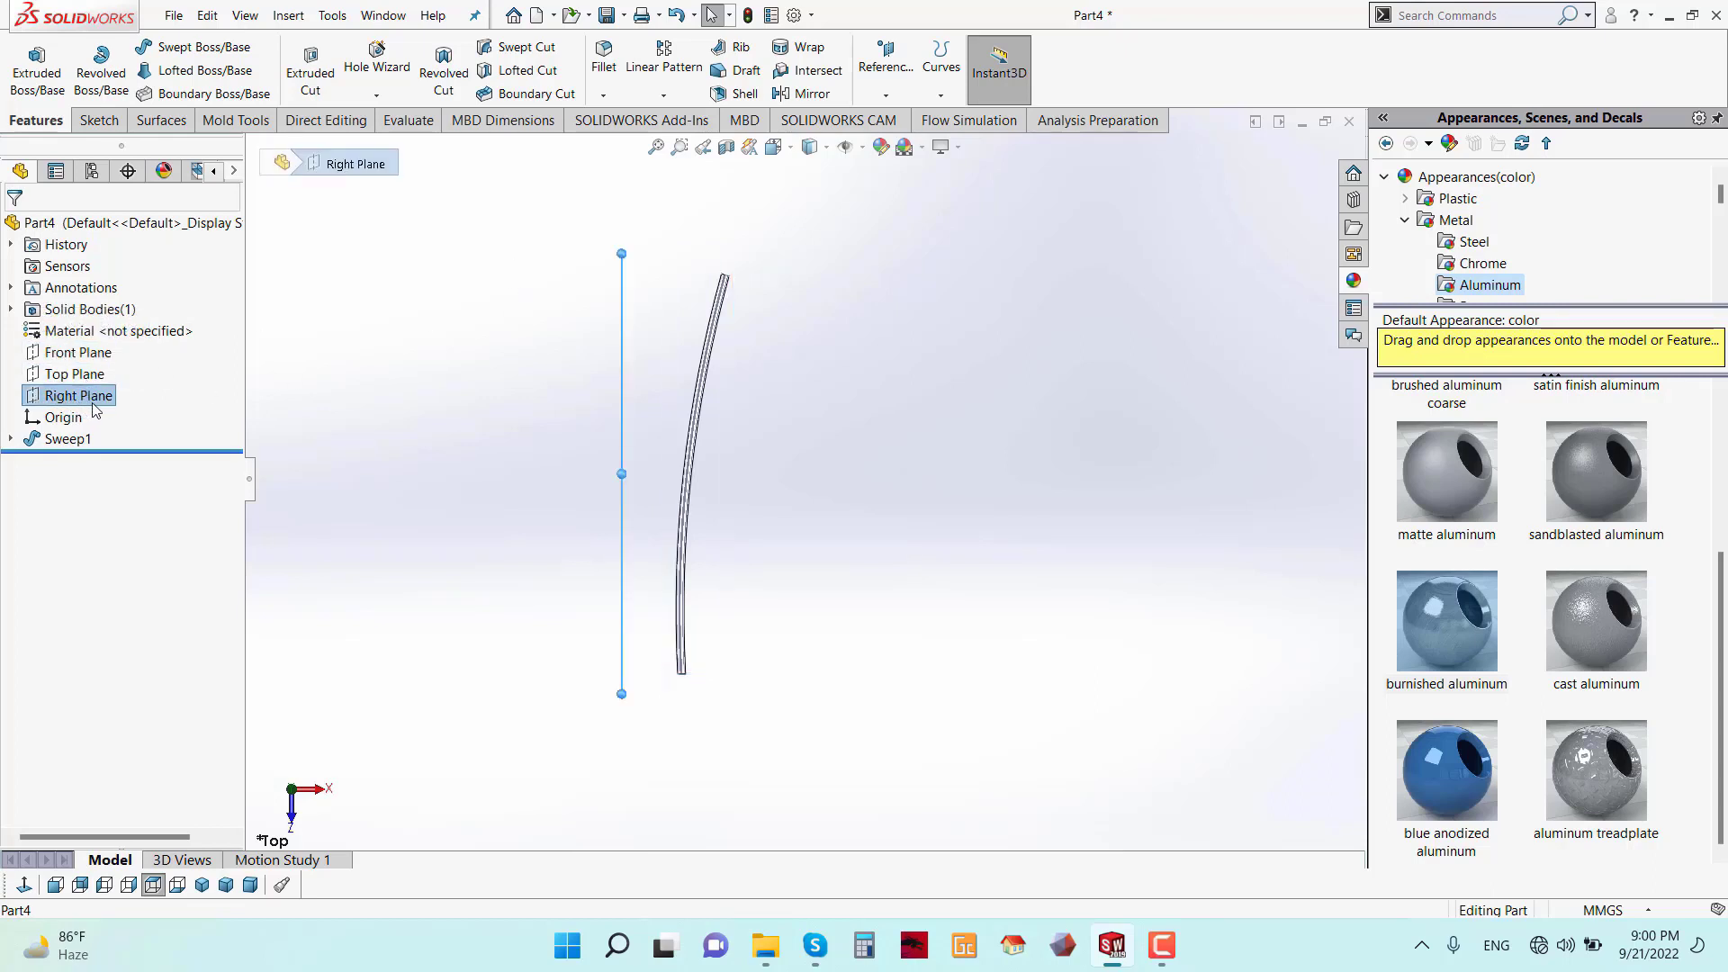
click(288, 15)
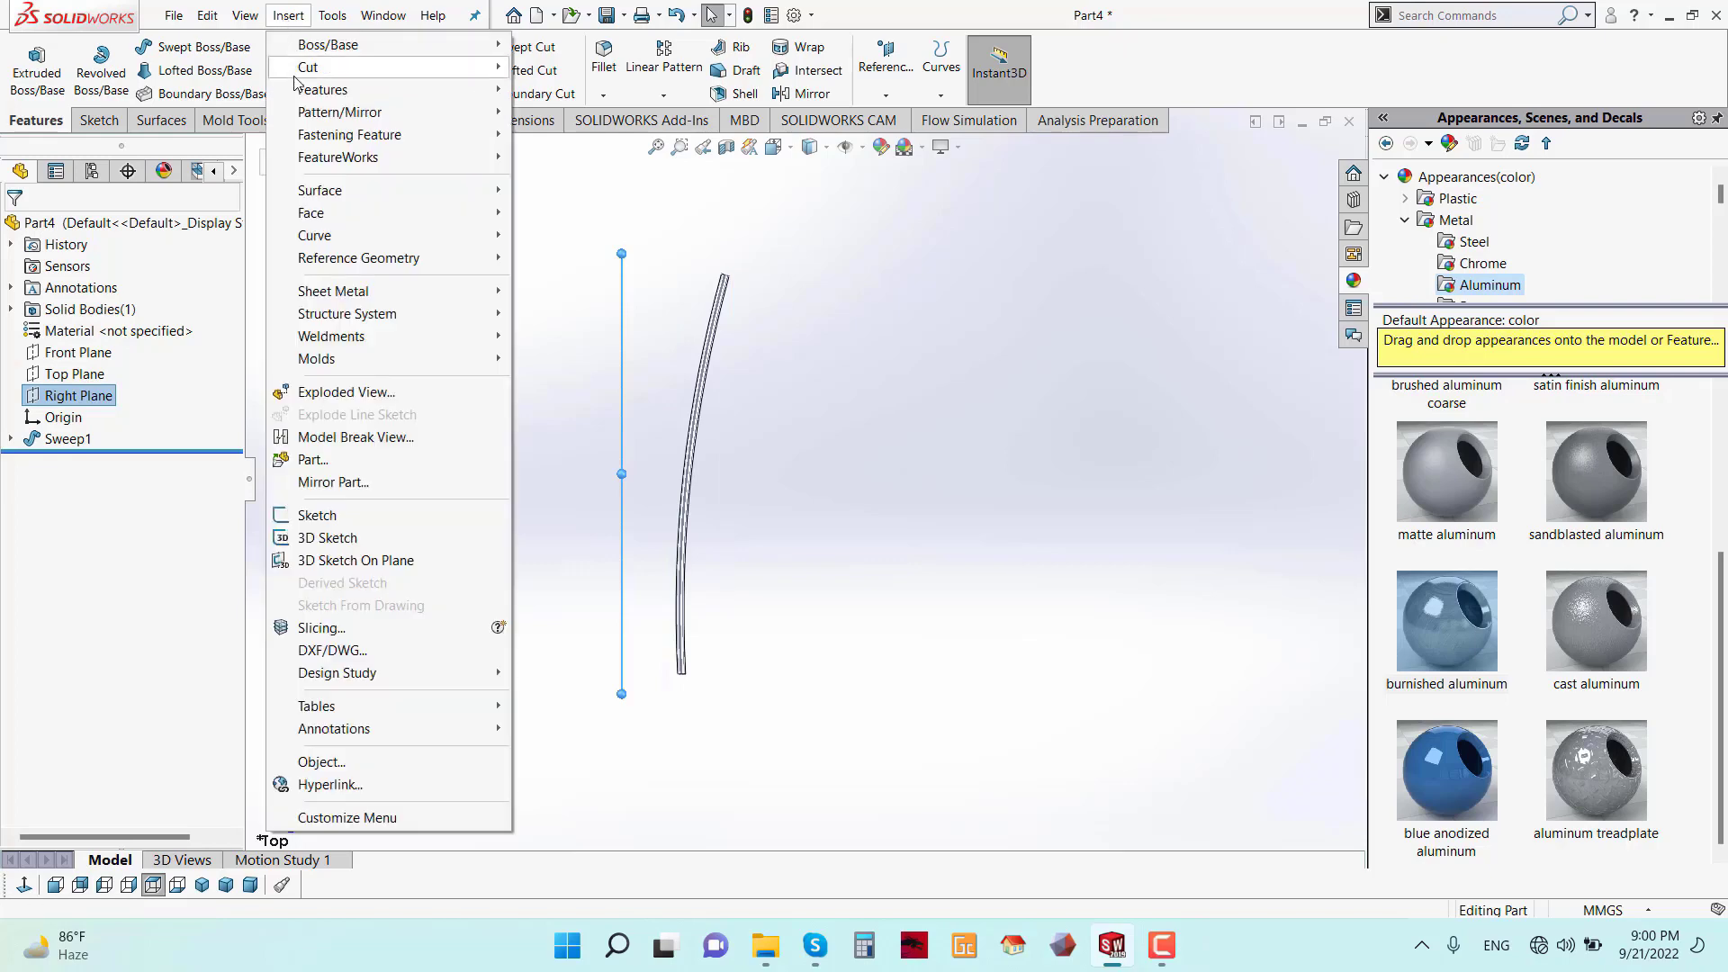
mouse_move(316, 115)
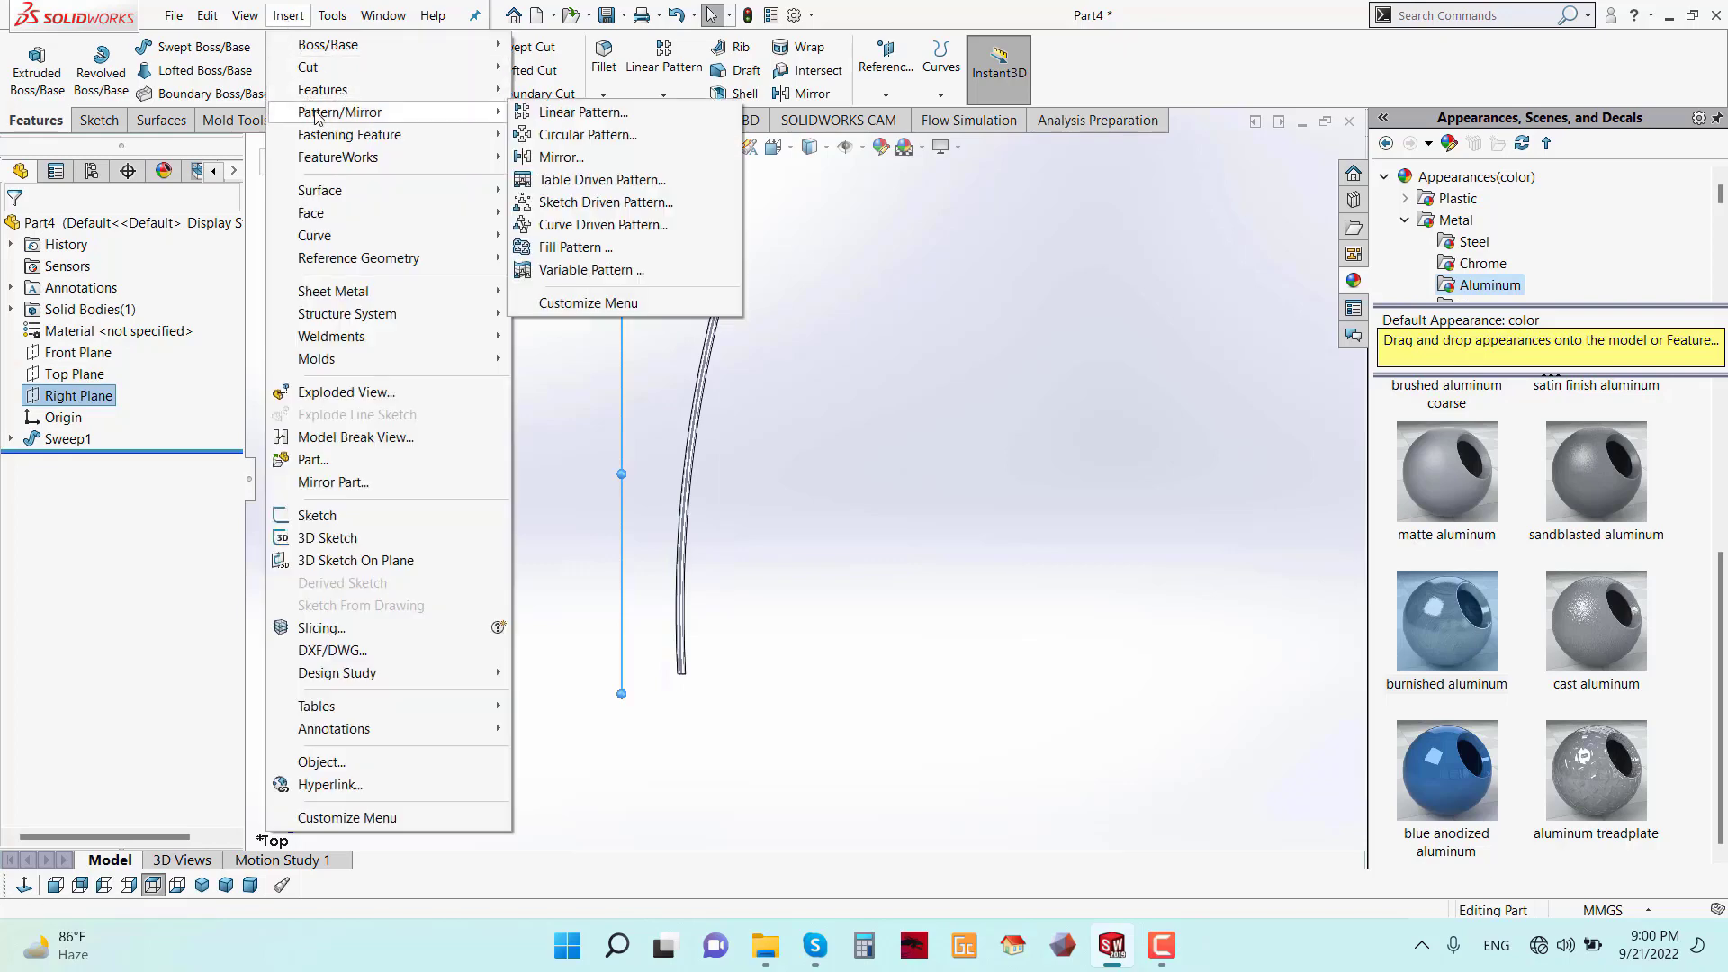
click(558, 157)
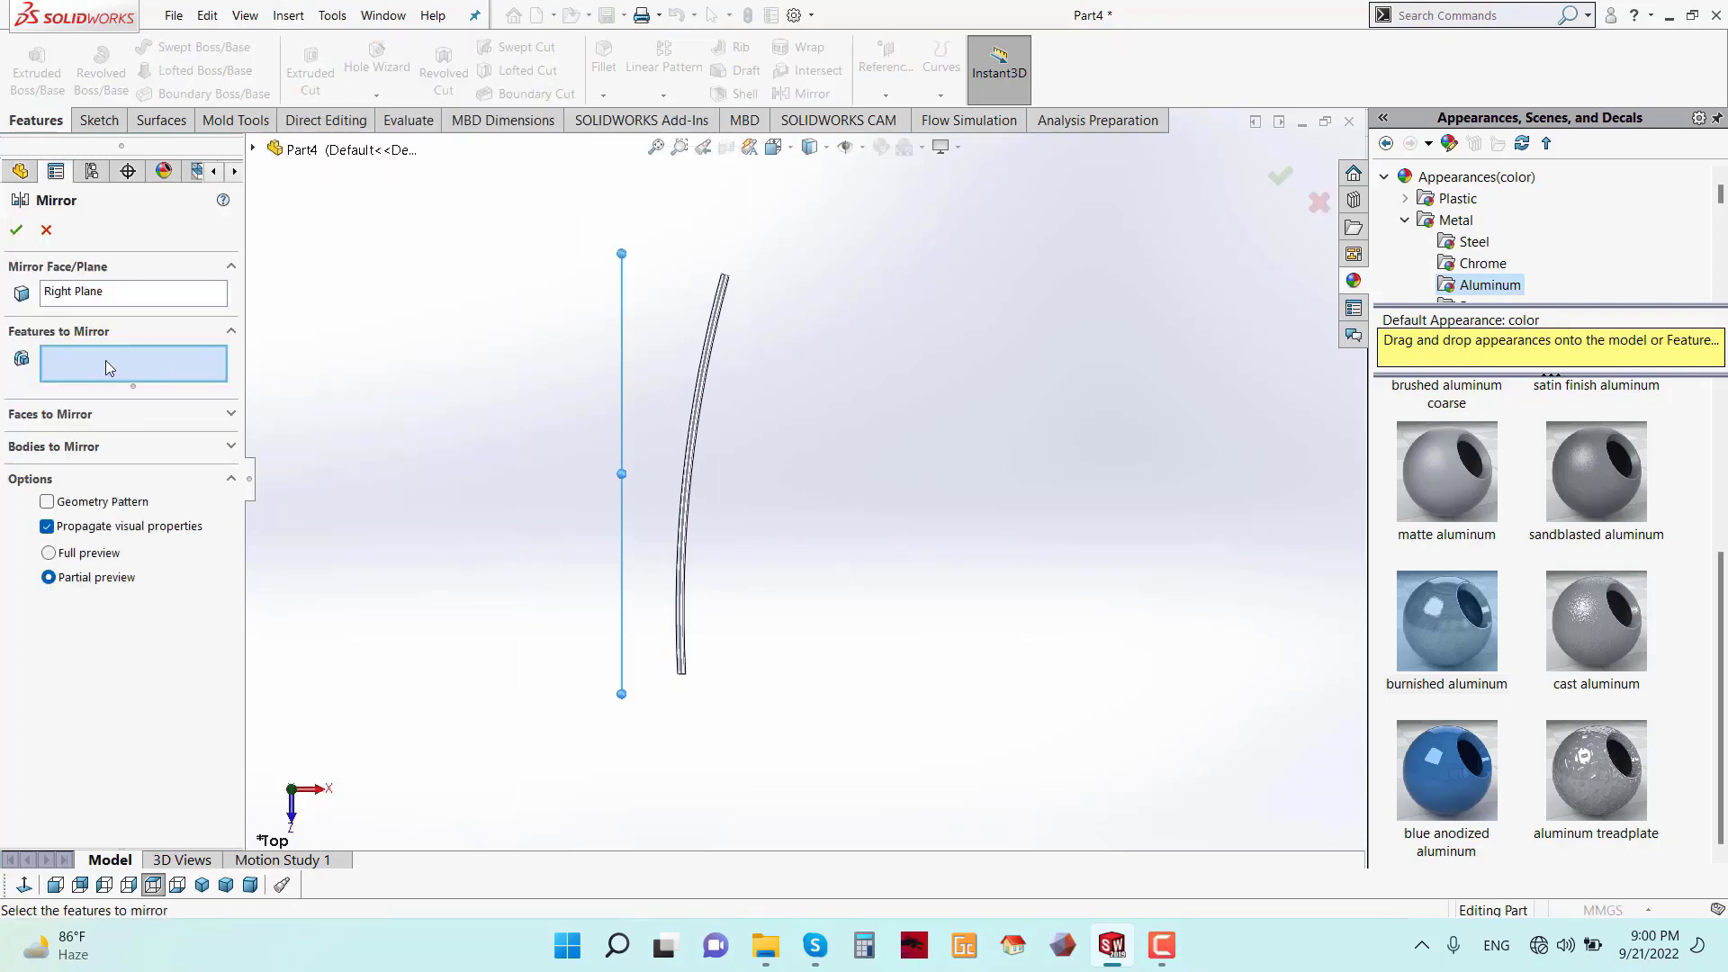
click(99, 446)
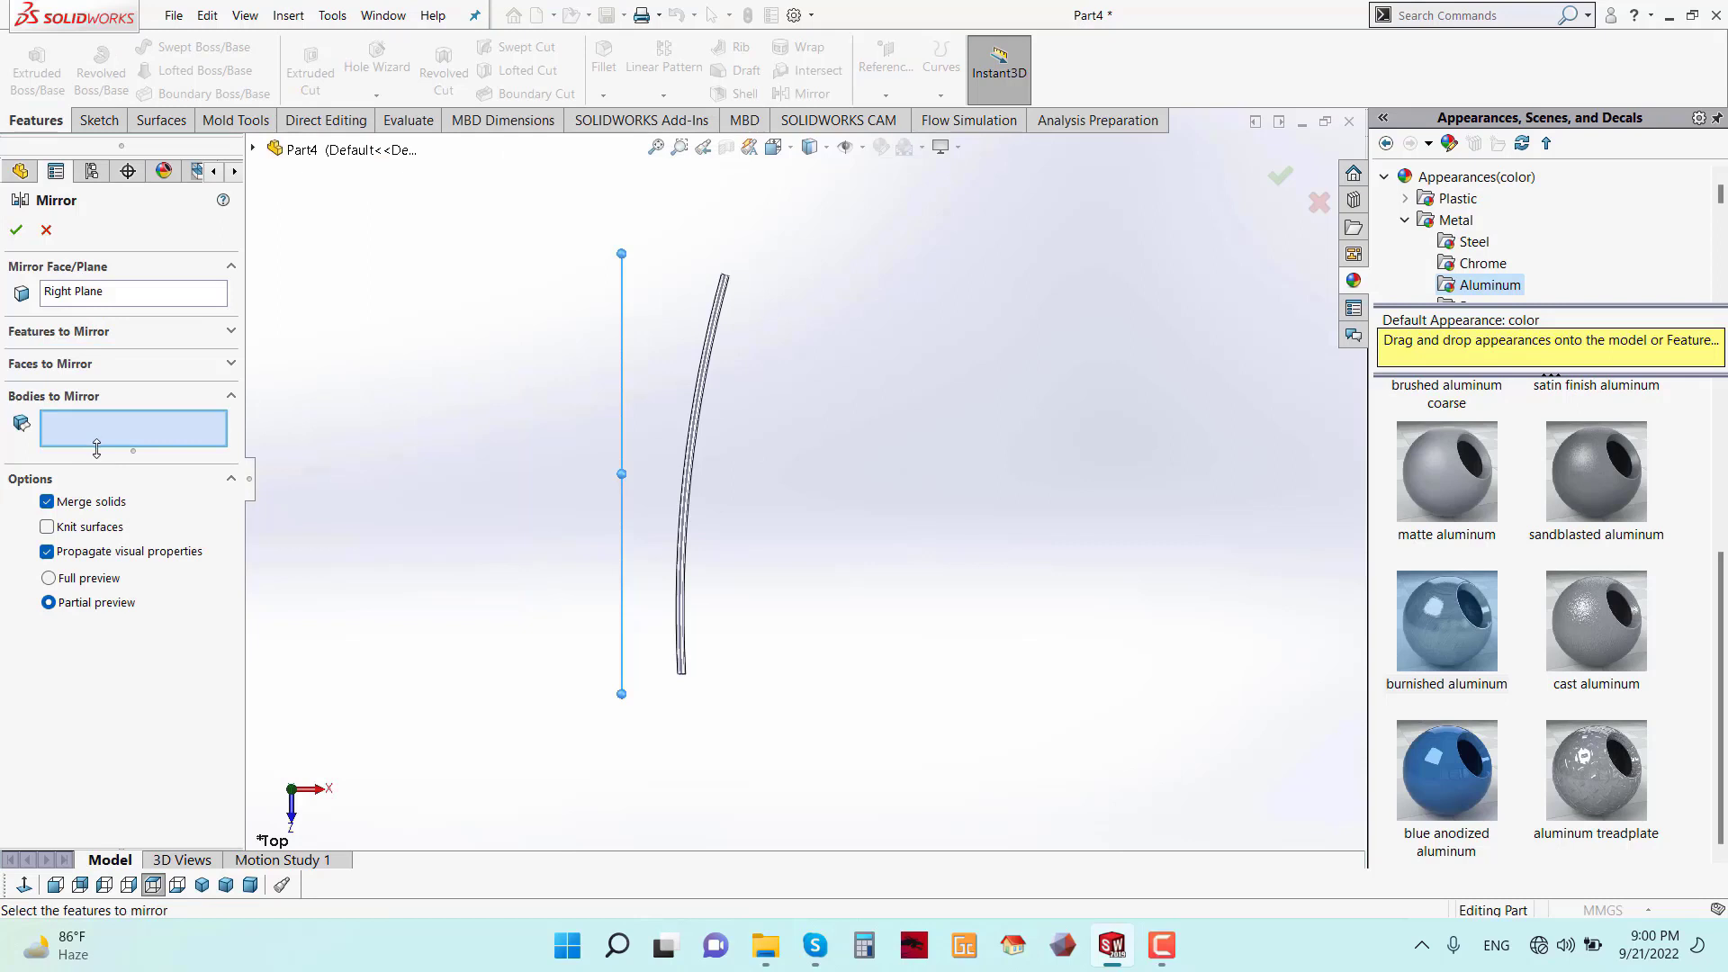
click(710, 369)
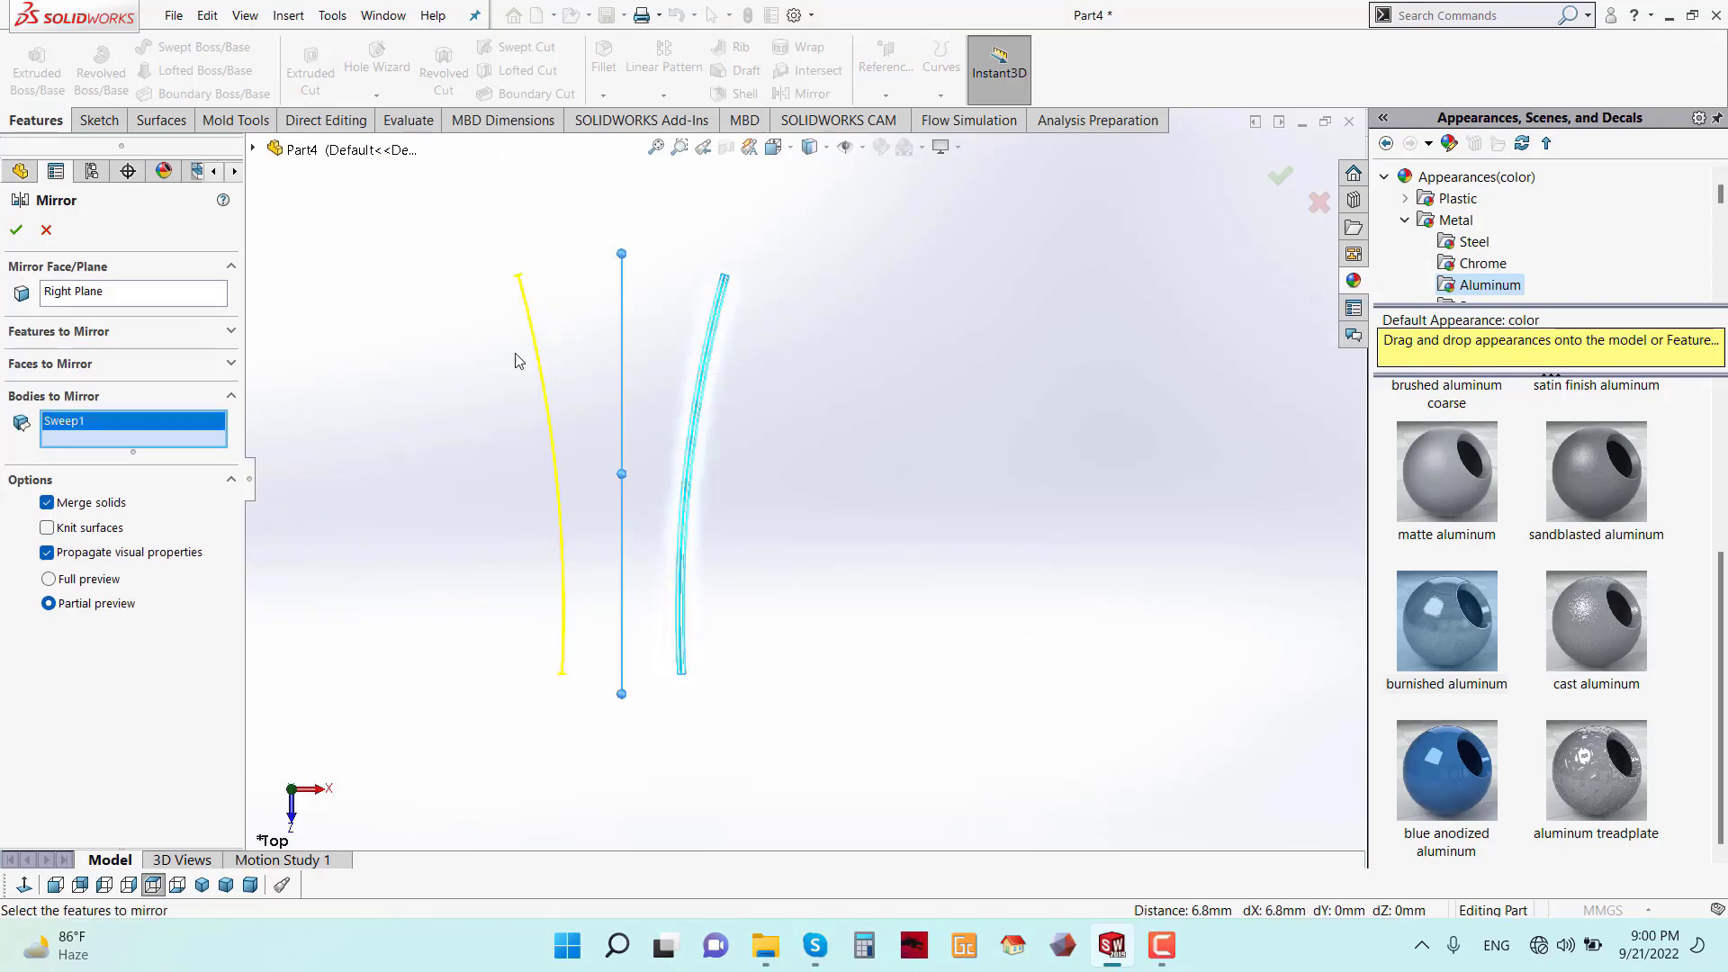
click(16, 231)
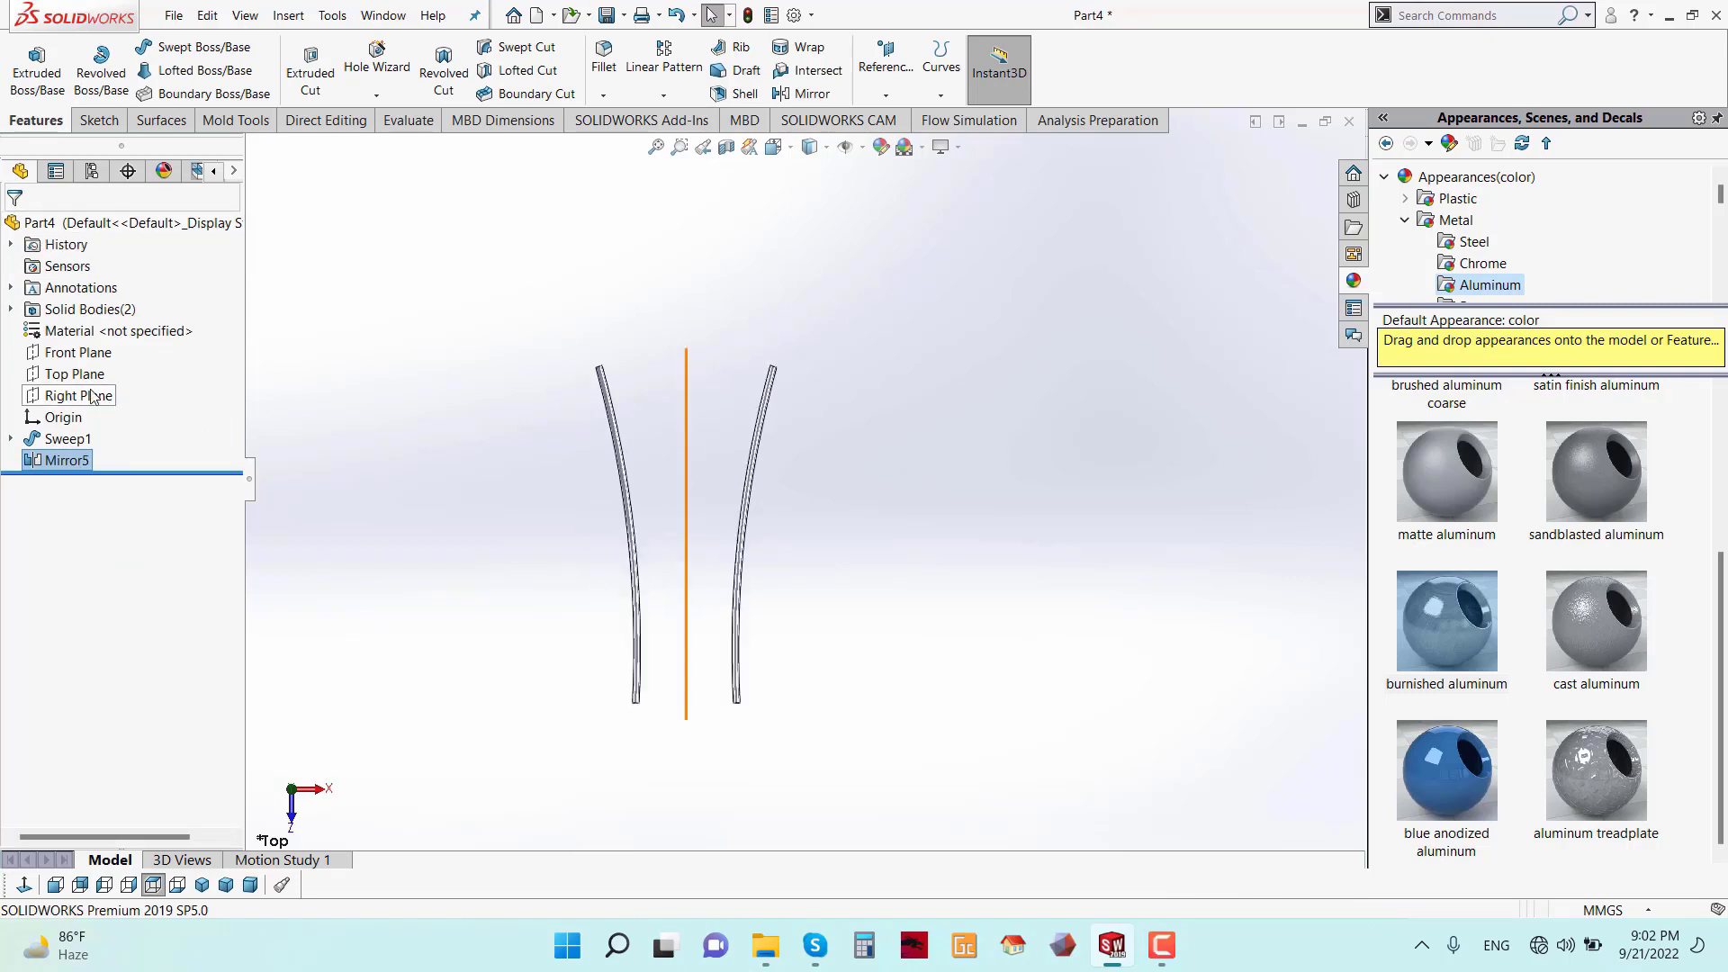
- Start a sketch on the Right Plane, viewed normal to it with the rods standing upright
click(79, 395)
click(167, 378)
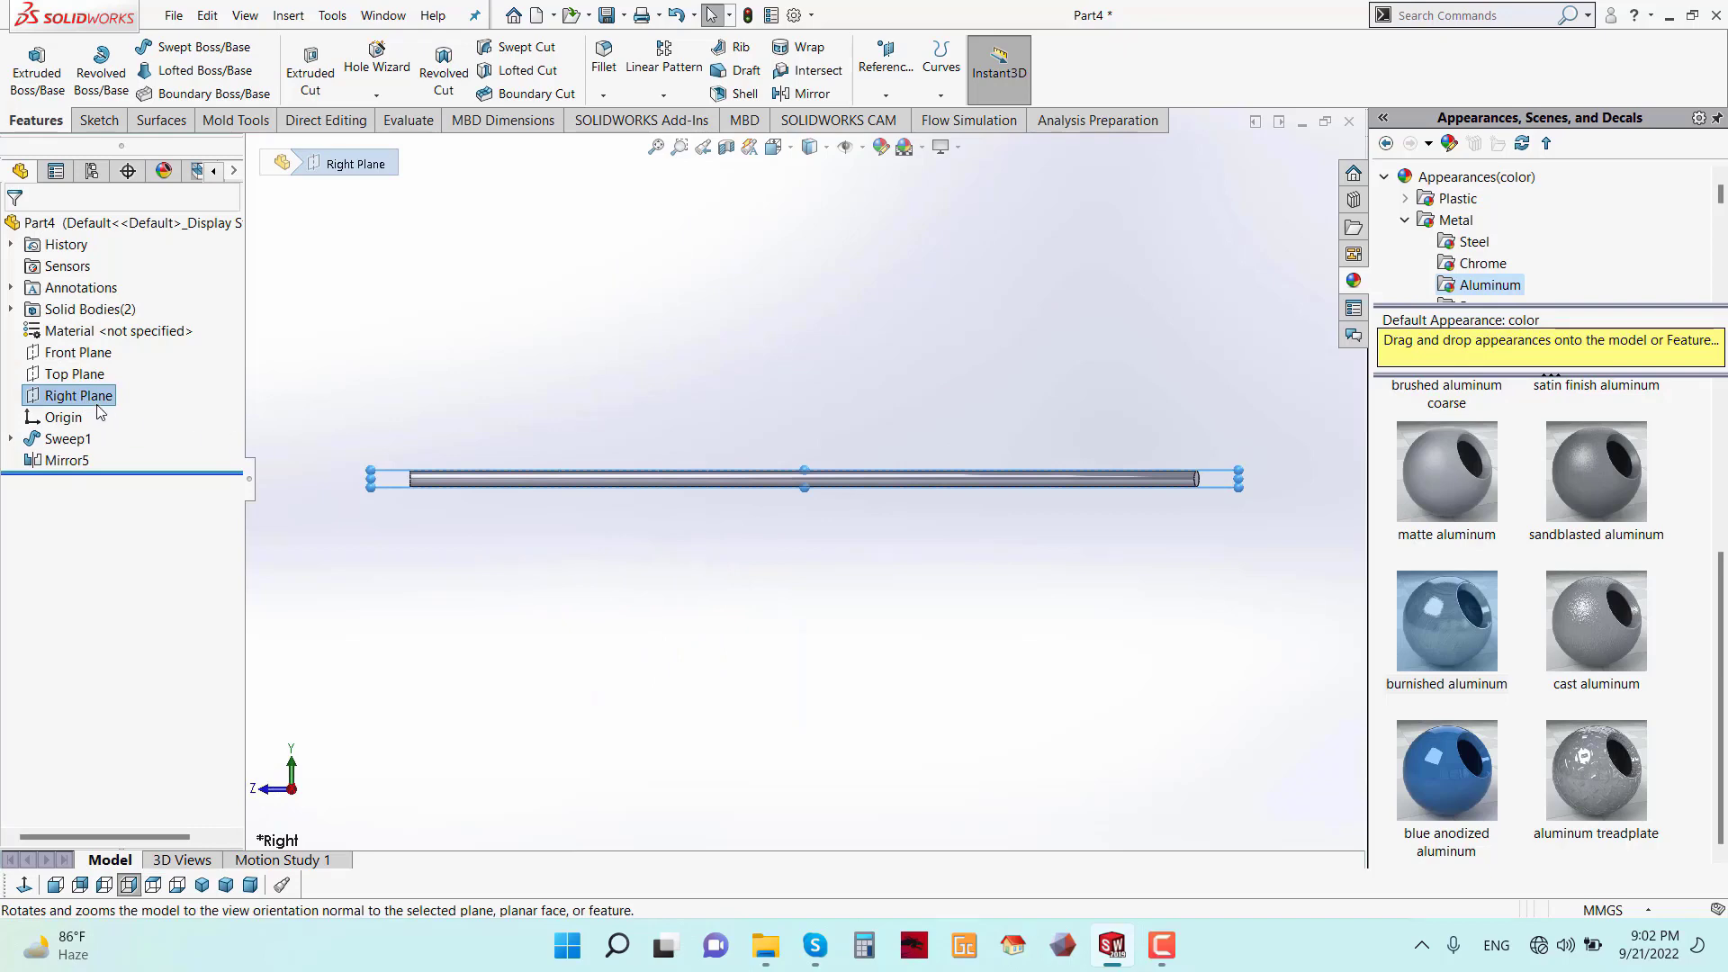
mouse_move(1137, 493)
middle_down()
mouse_move(1134, 324)
mouse_move(1108, 487)
middle_up()
scroll(921, 245, down, 3)
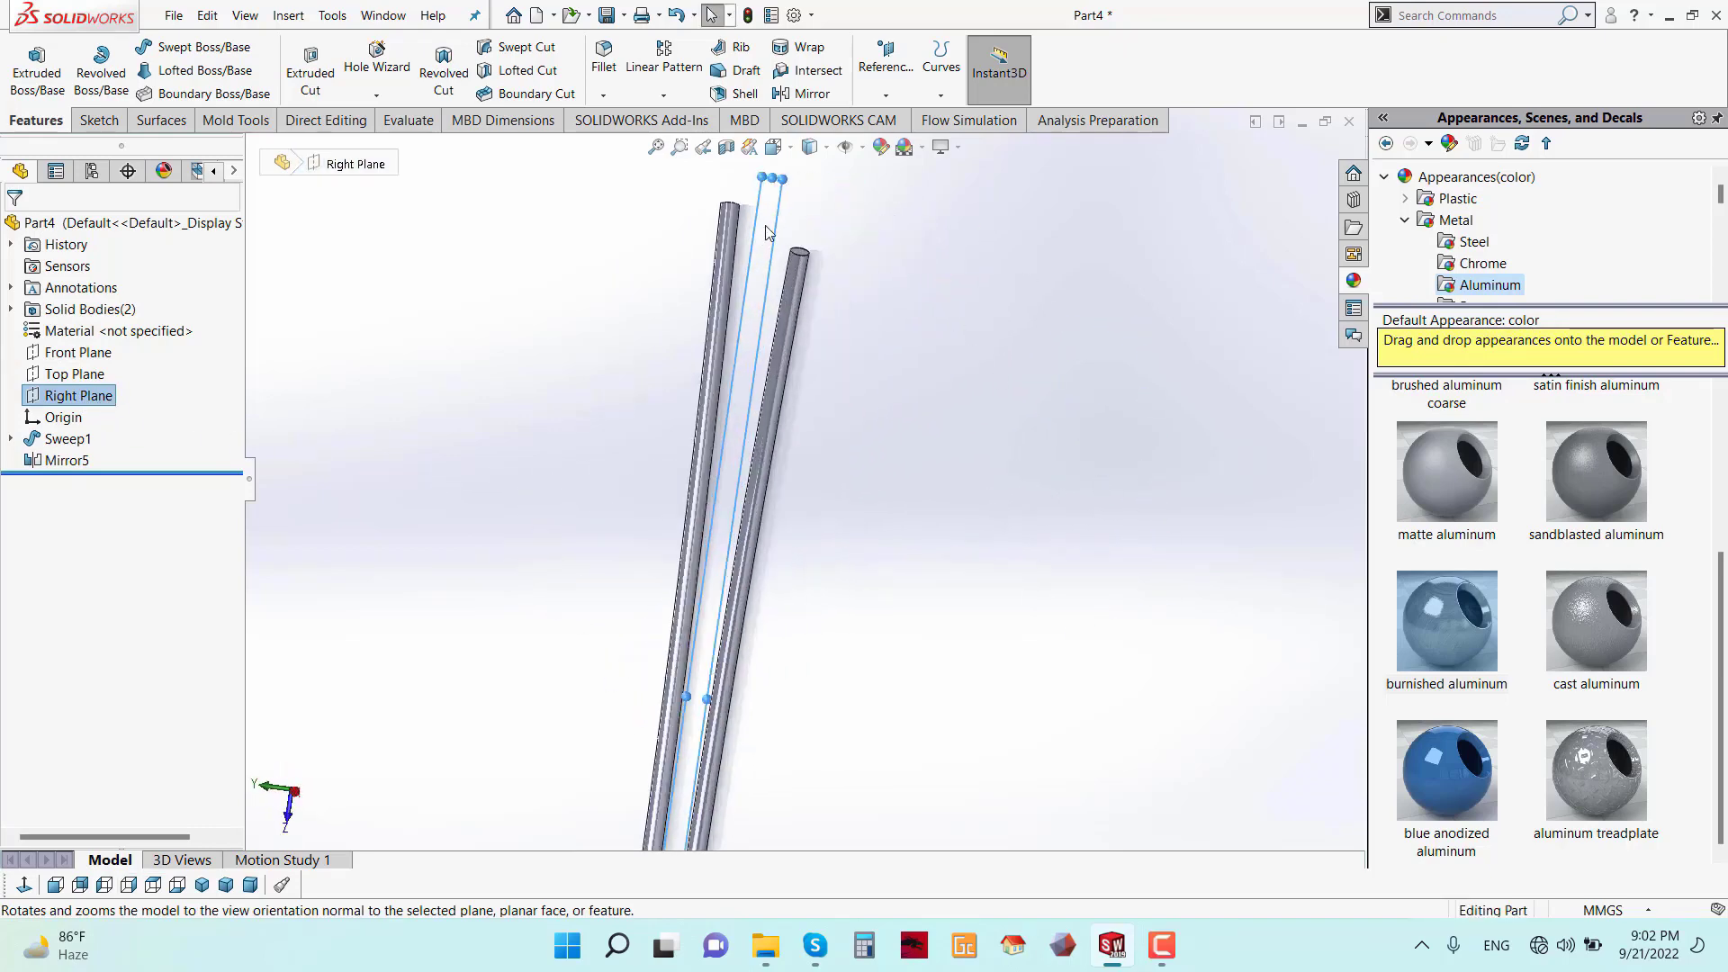
right_click(765, 232)
click(890, 200)
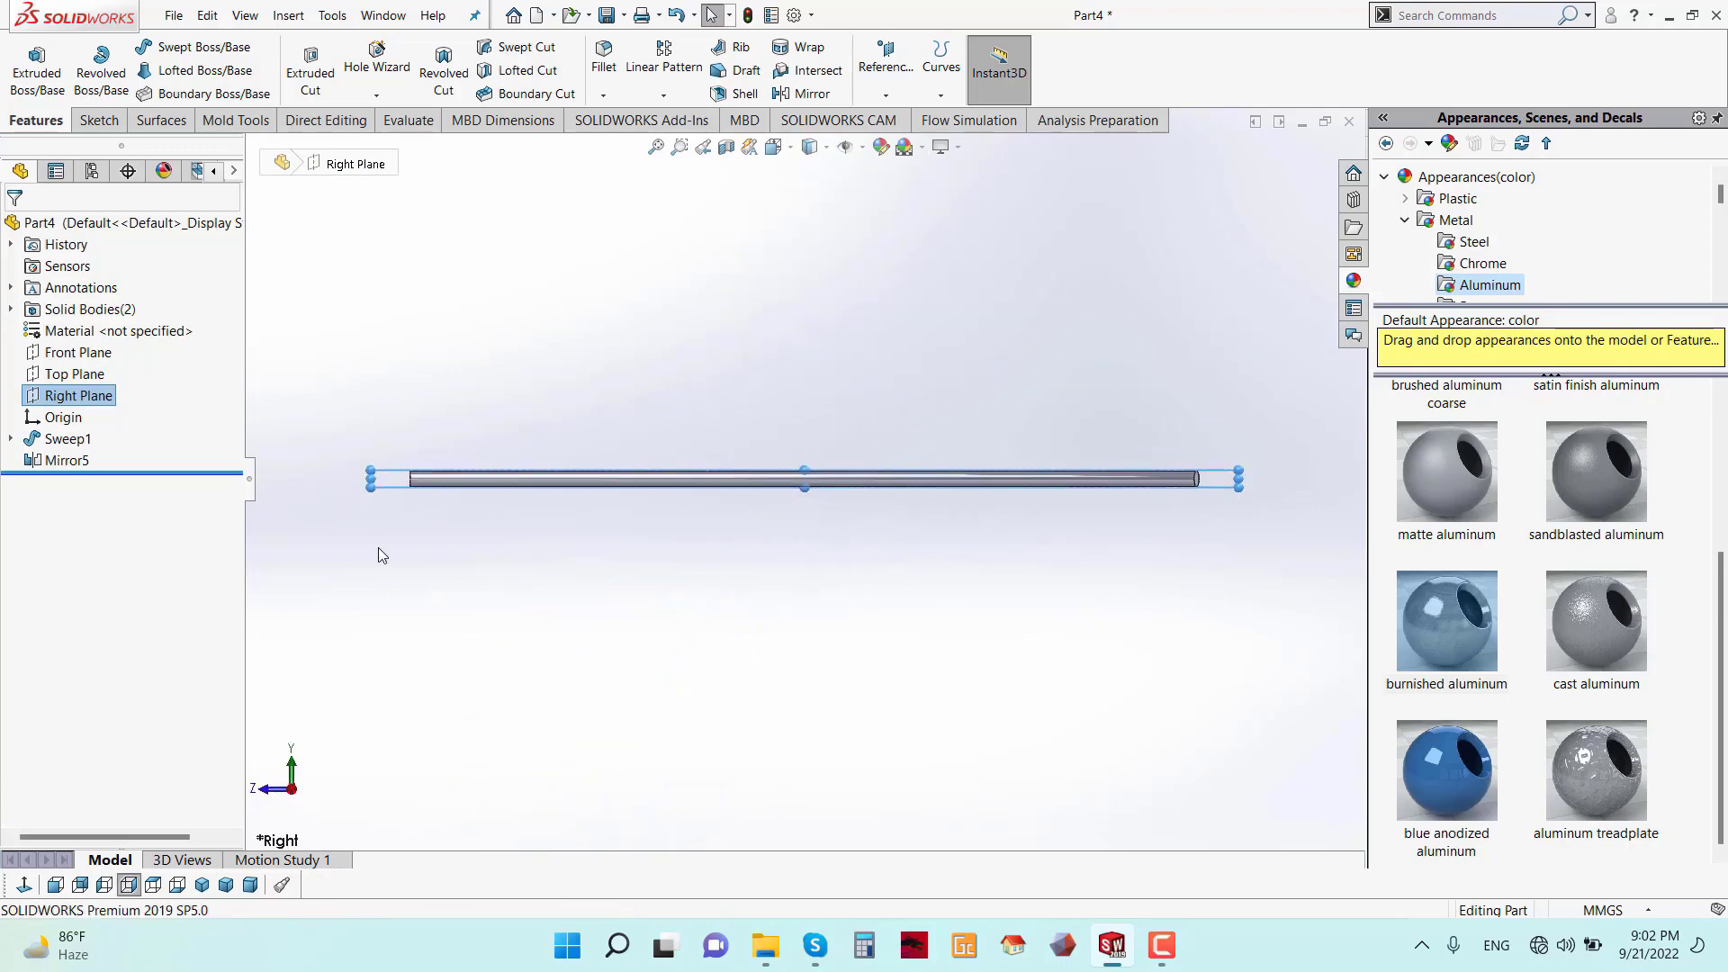
click(309, 800)
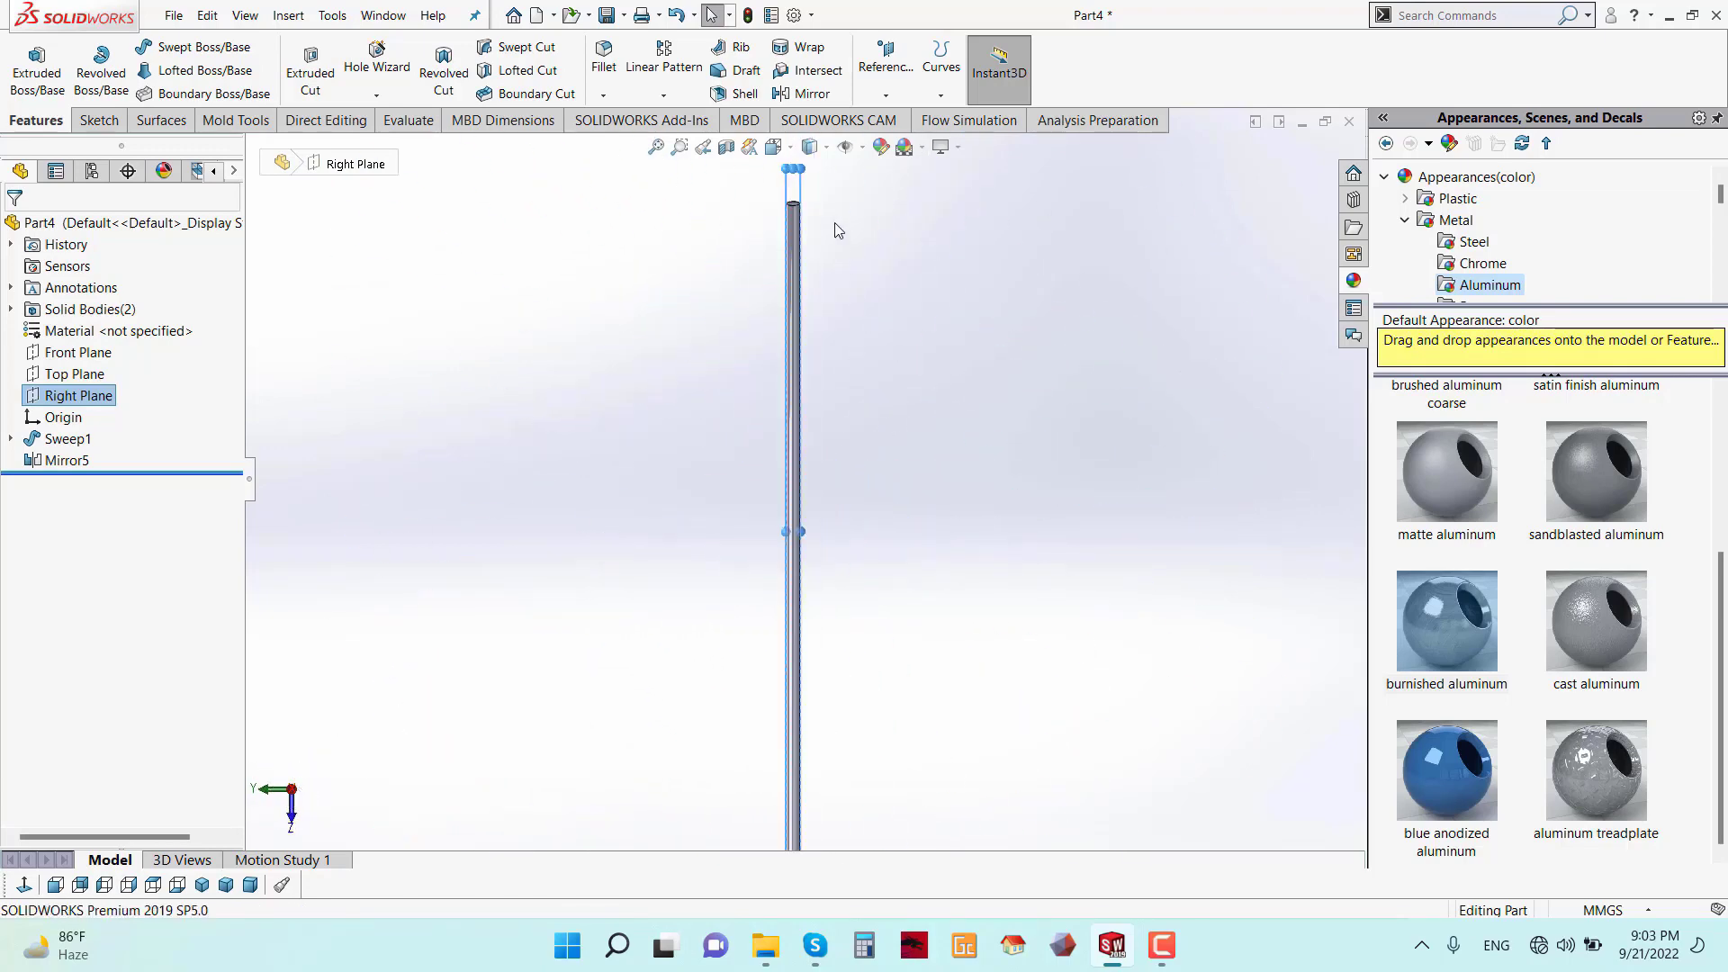
scroll(761, 237, down, 3)
right_click(762, 237)
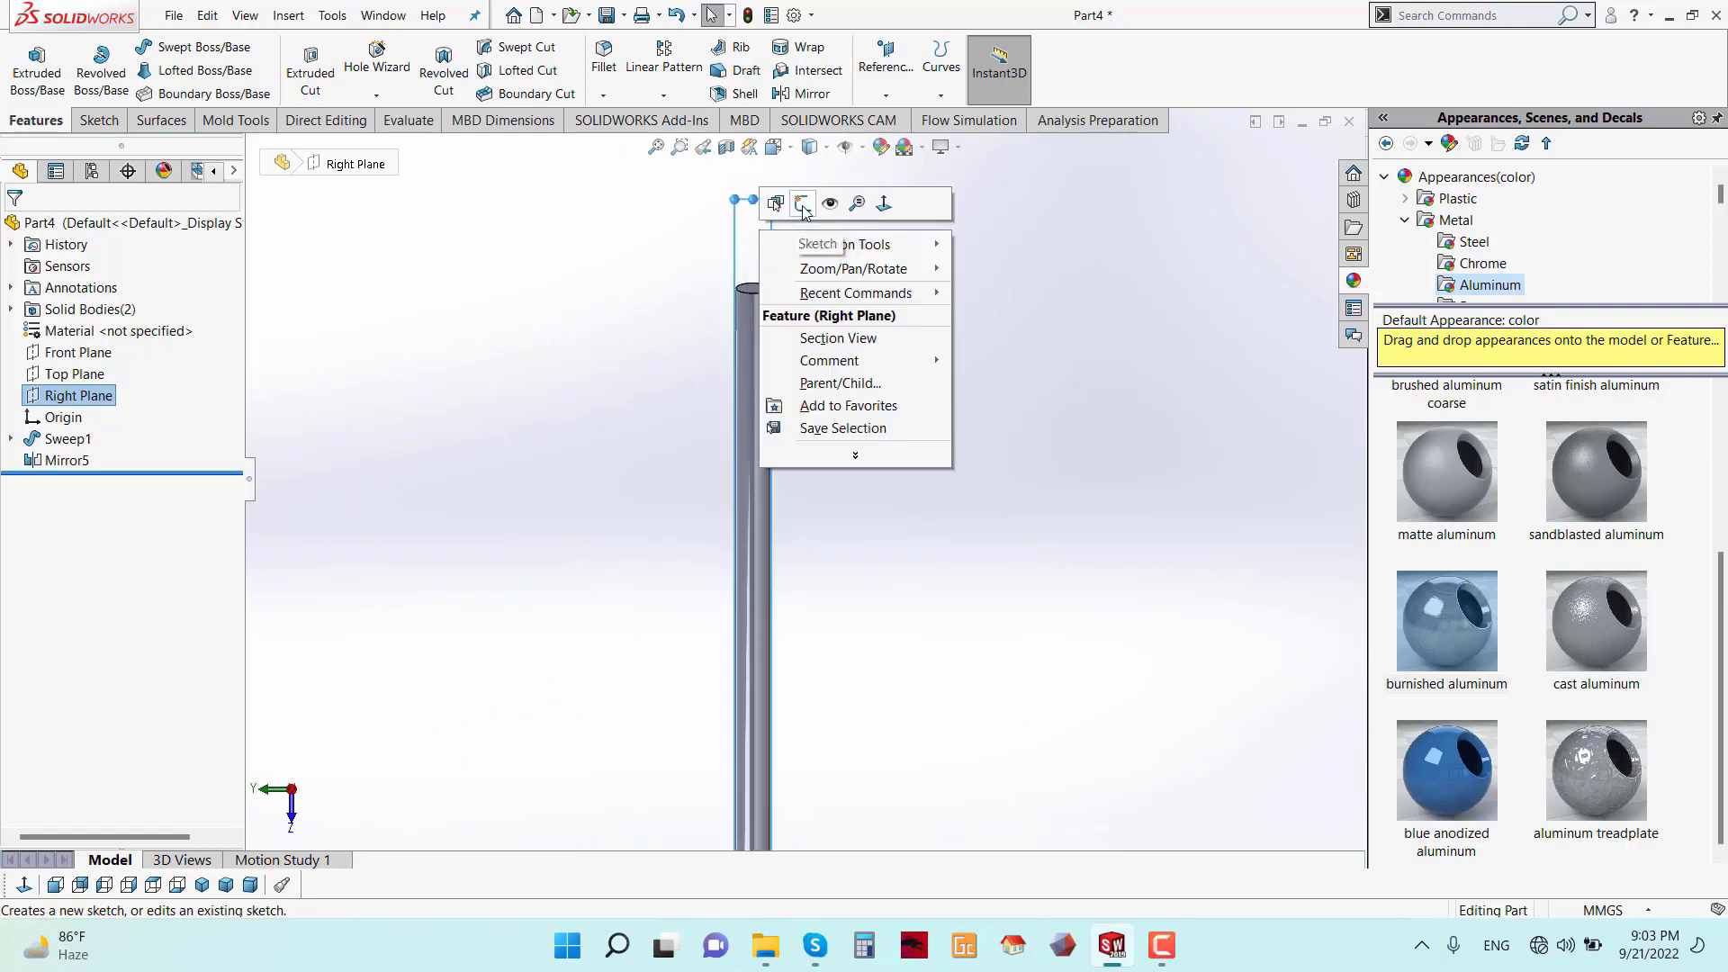
click(799, 217)
- Draw a vertical centerline about 1.59 mm long down from the midpoint of the rod's top end
click(185, 47)
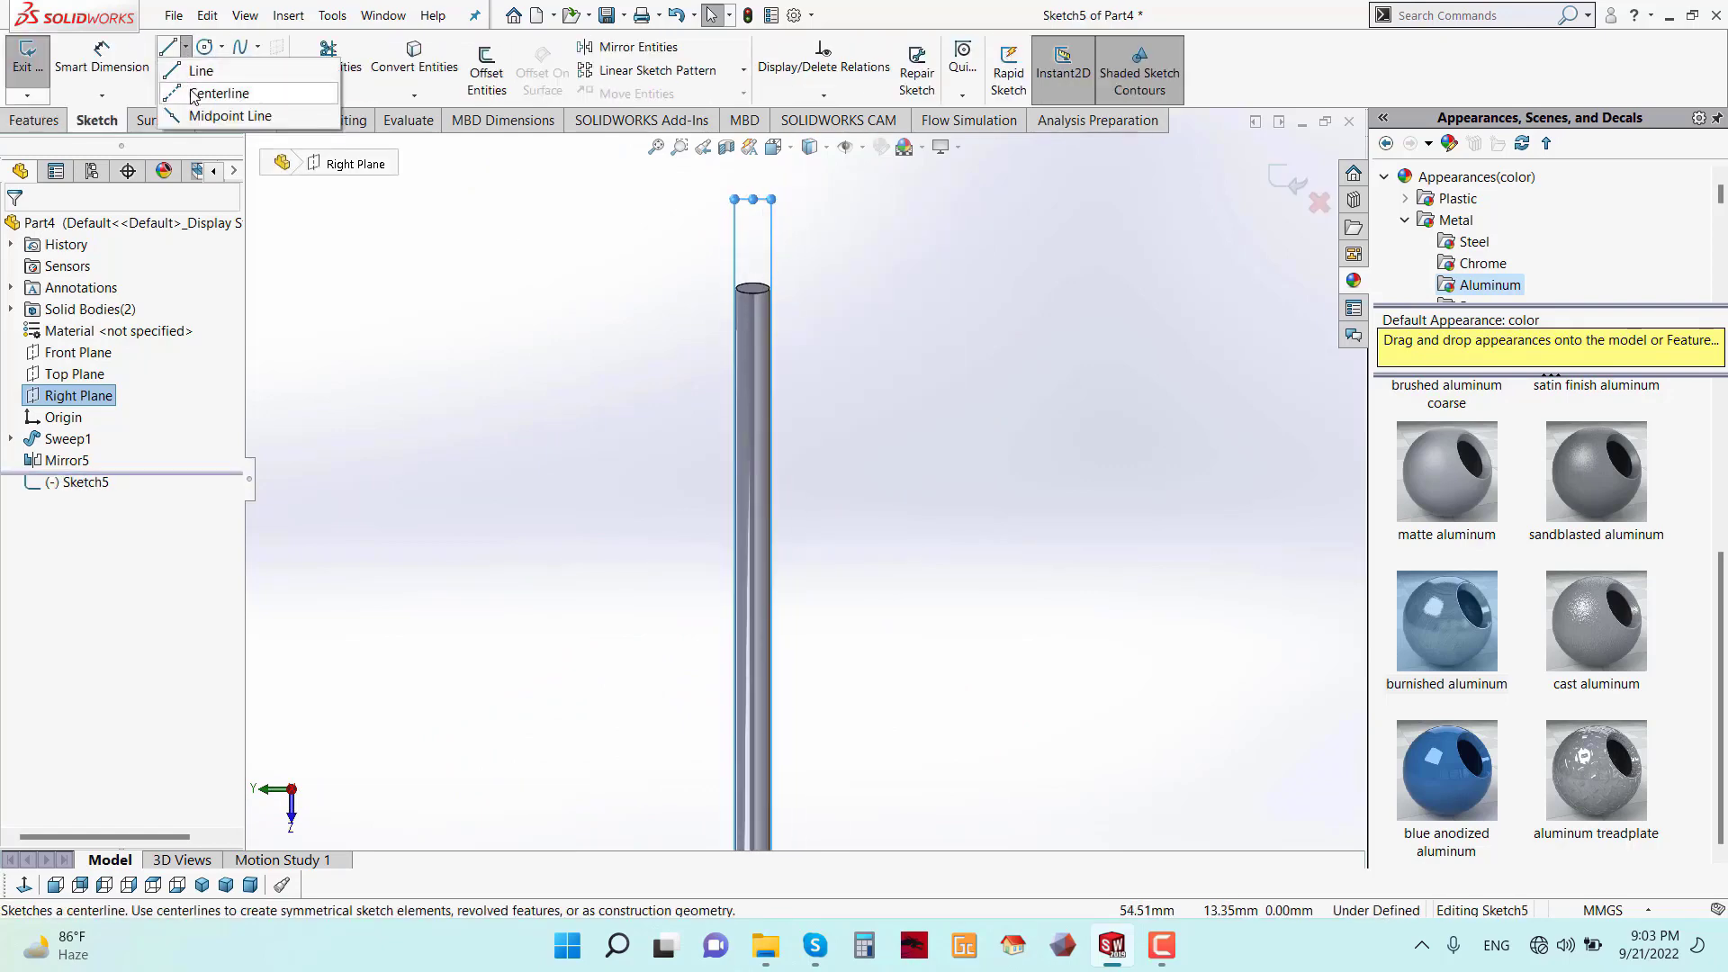
click(209, 89)
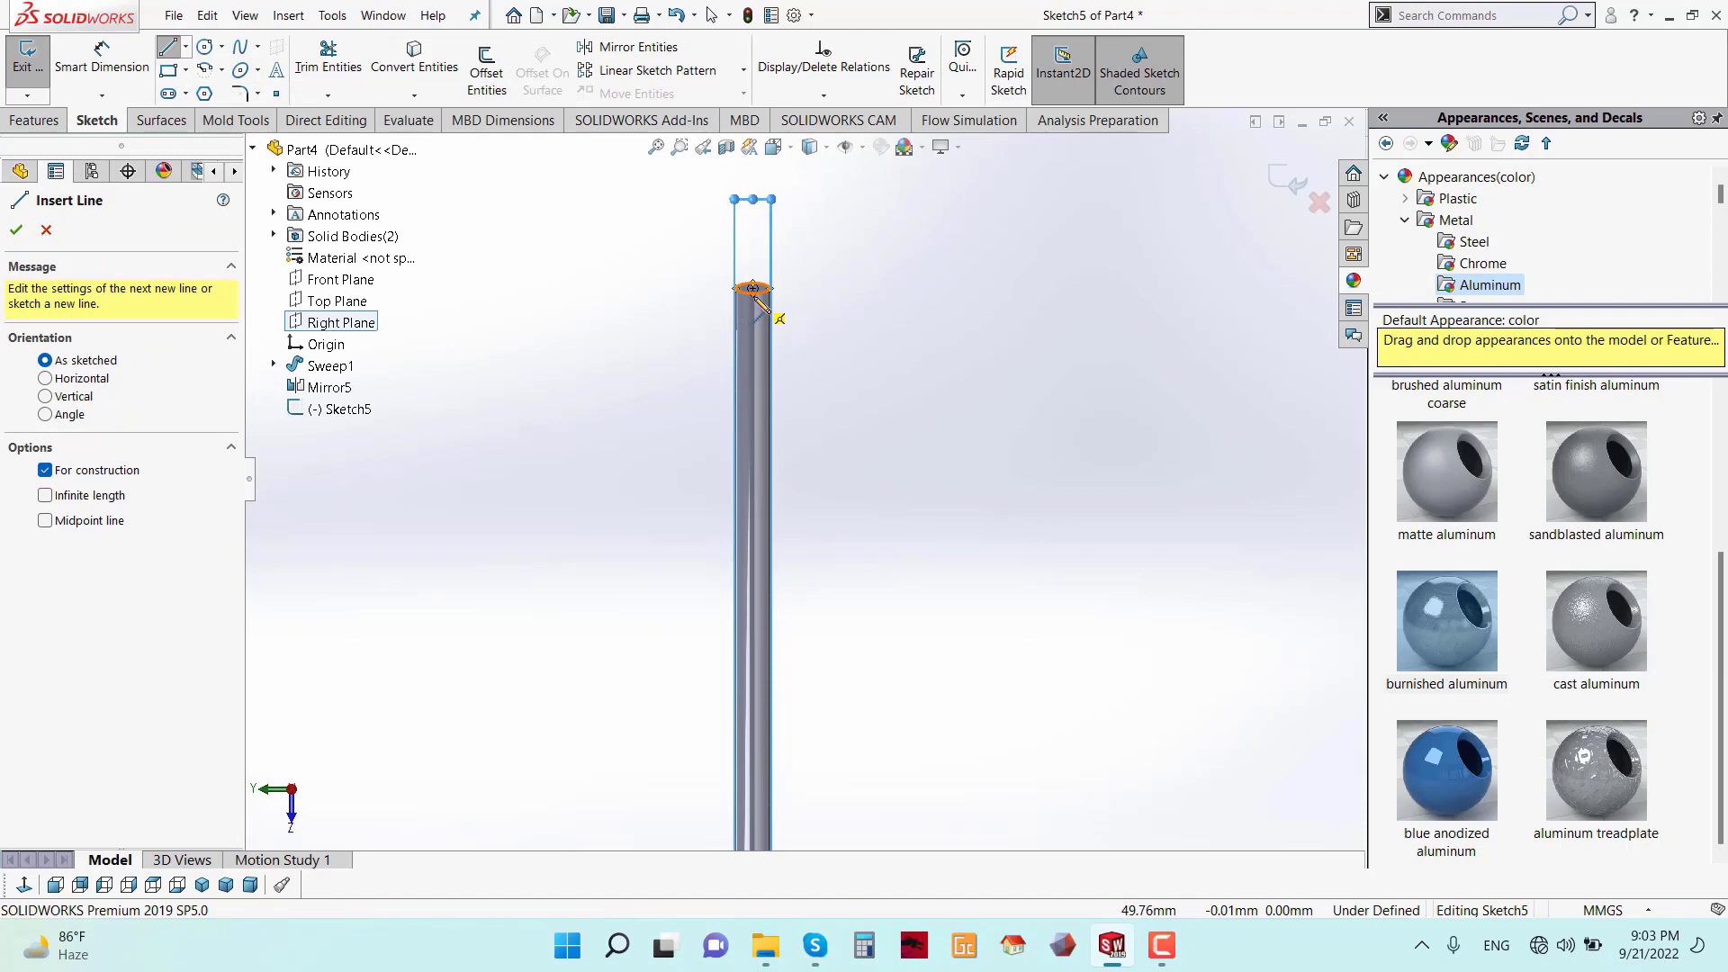
click(753, 289)
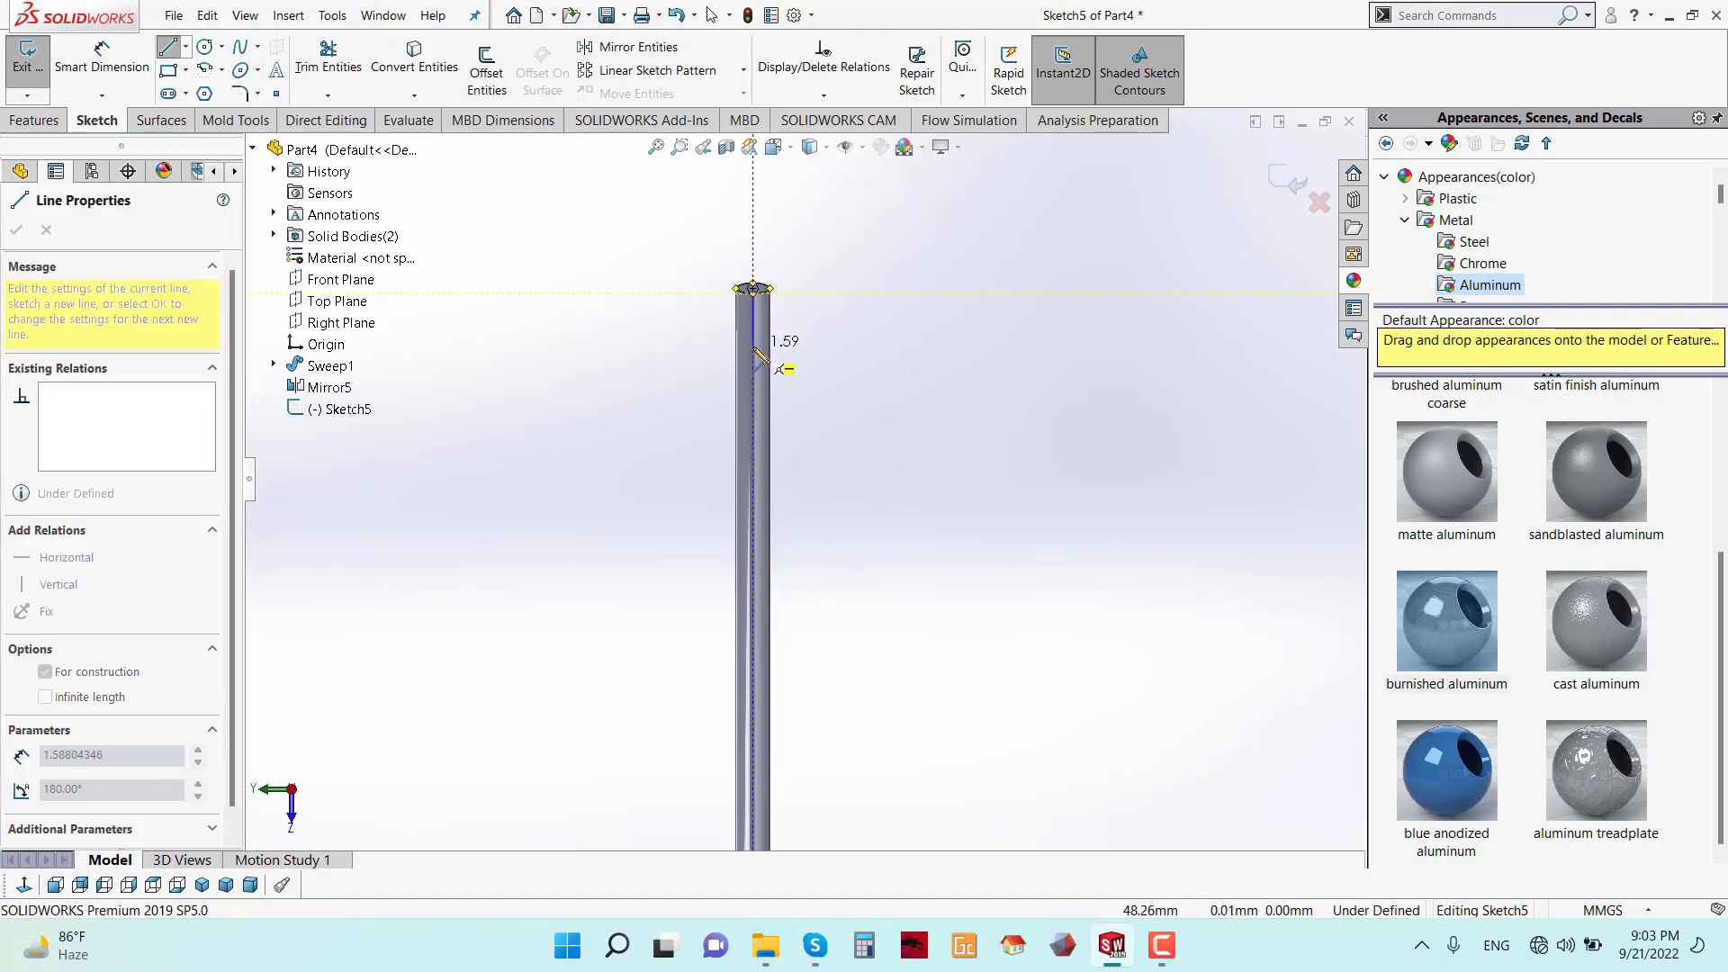
click(754, 349)
right_click(785, 212)
click(826, 235)
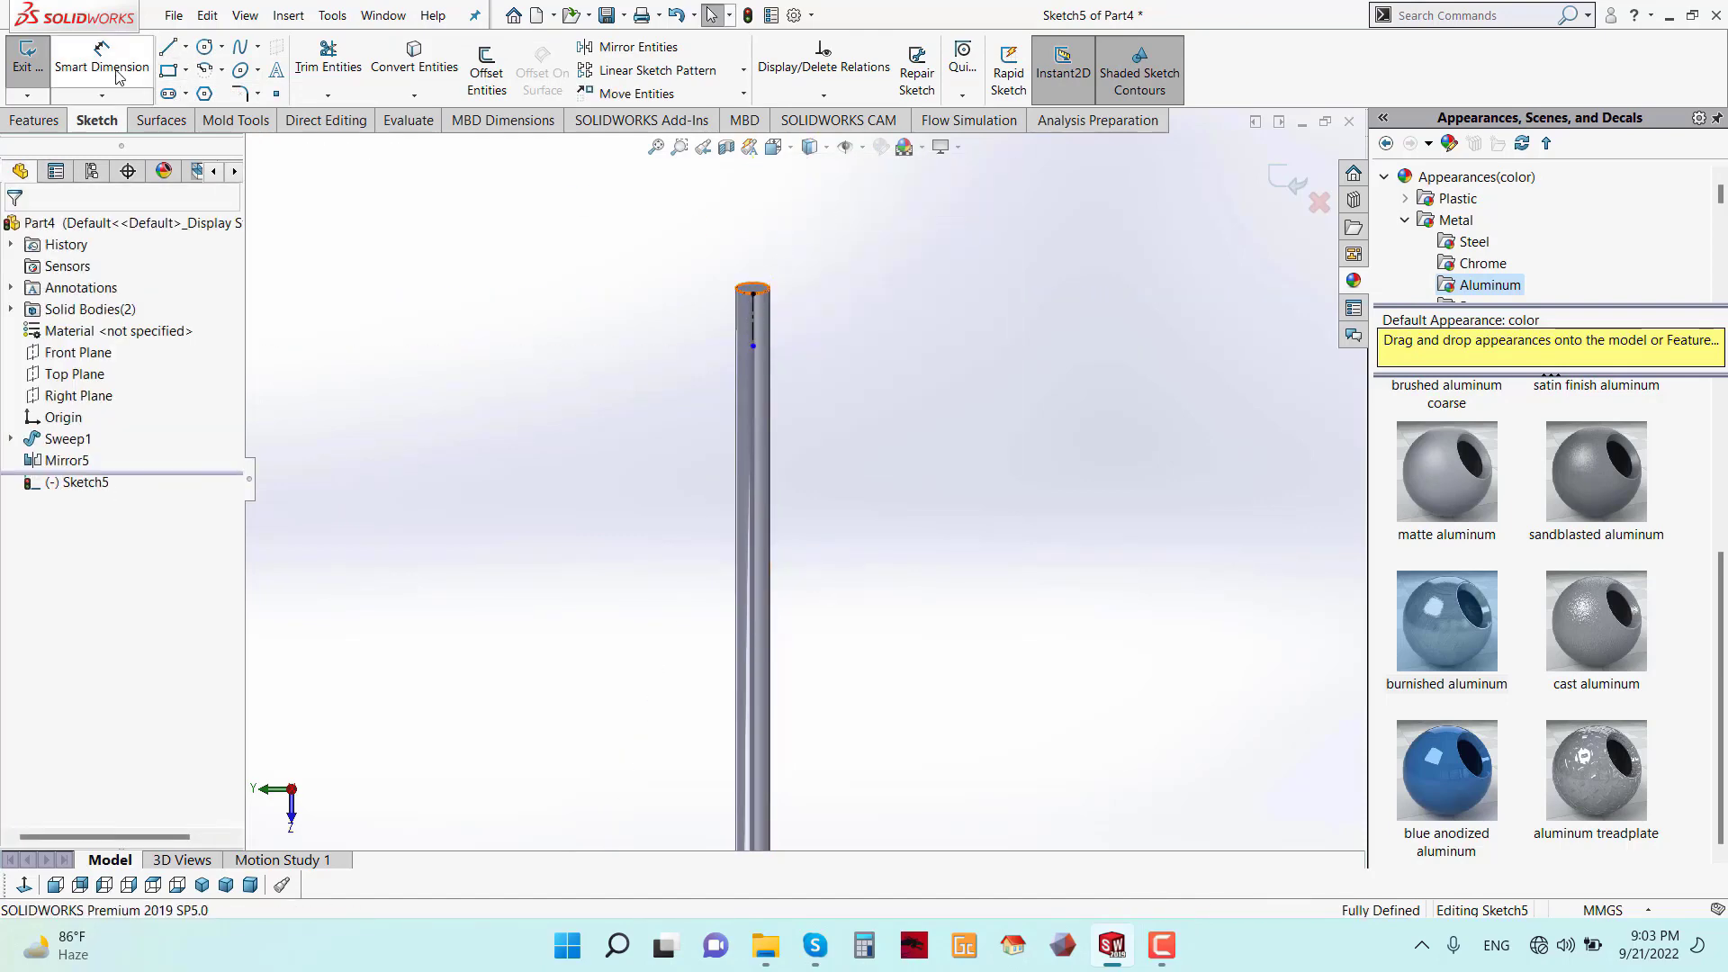
- Dimension the vertical distance between the centerline's endpoints and set it to 0.75 mm
click(752, 290)
click(752, 346)
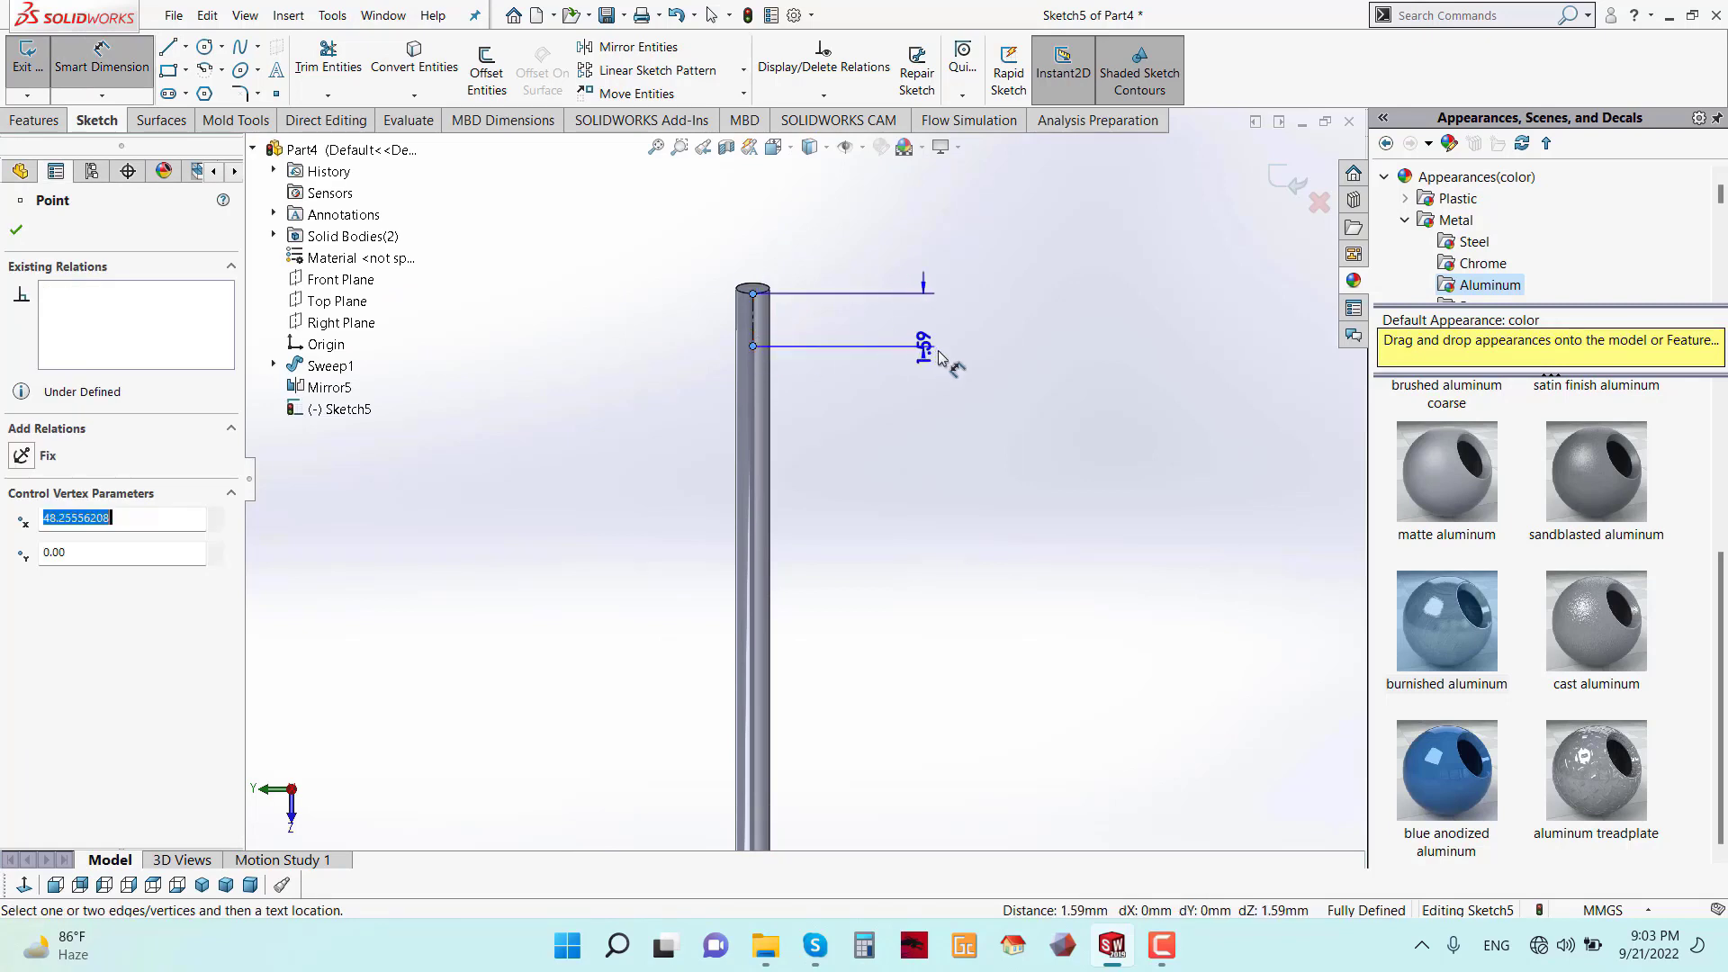
click(1001, 359)
text(0)
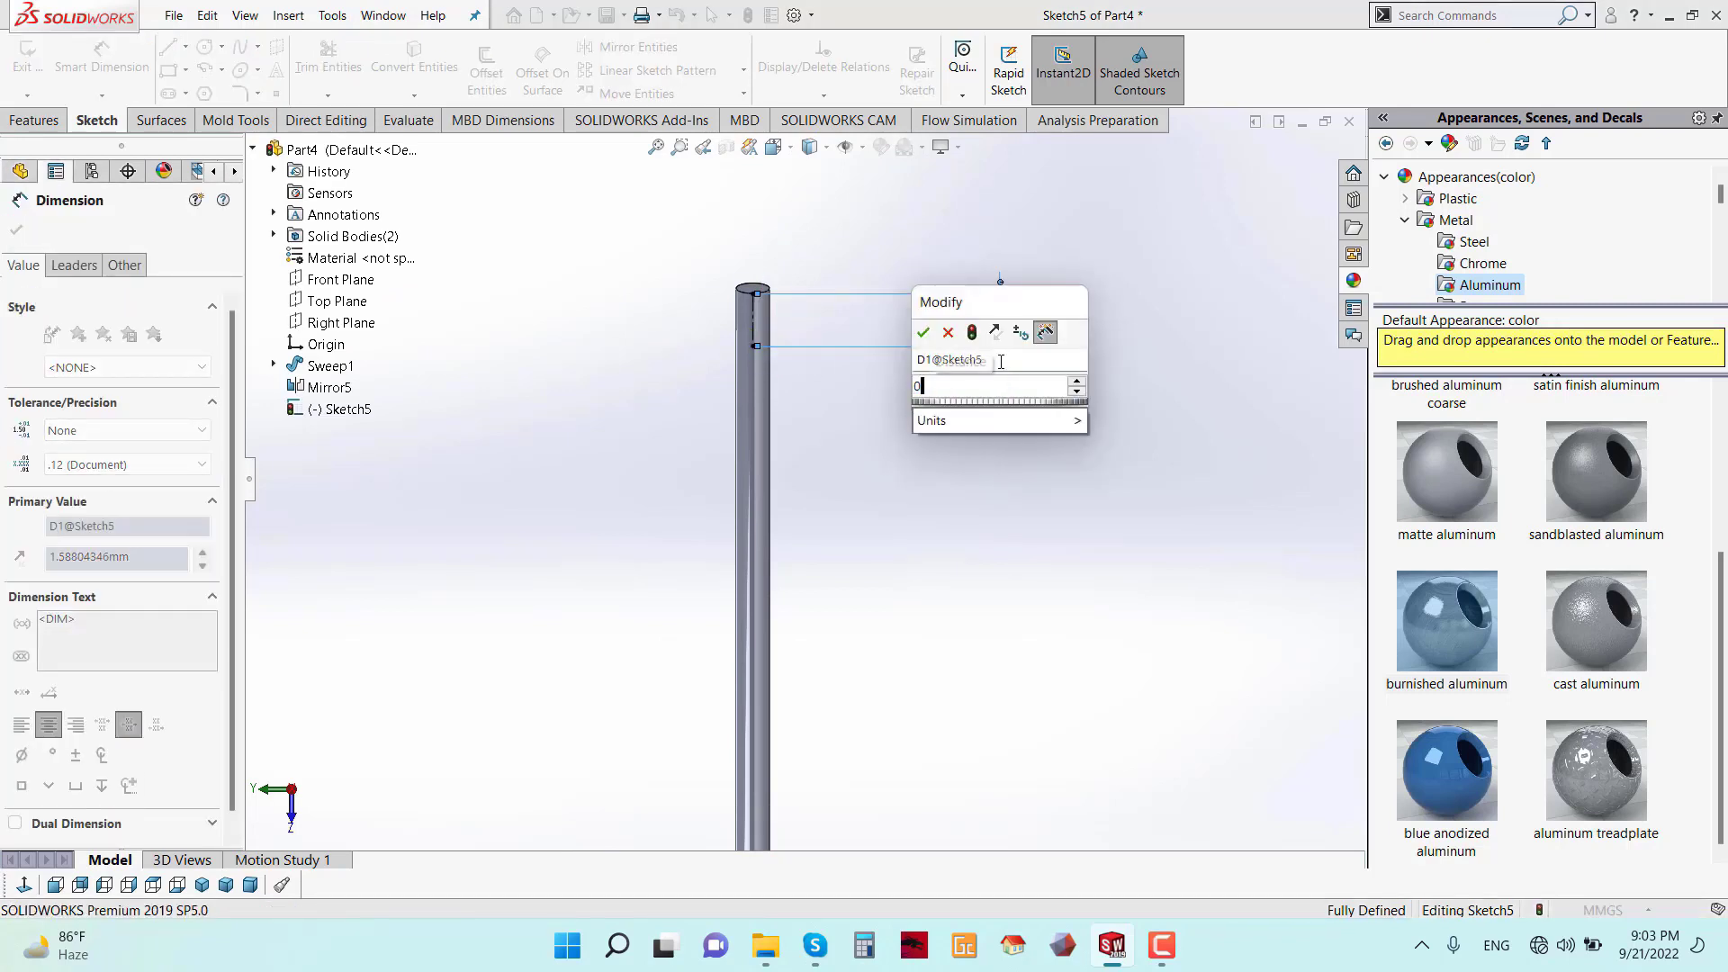
text(.)
text(5)
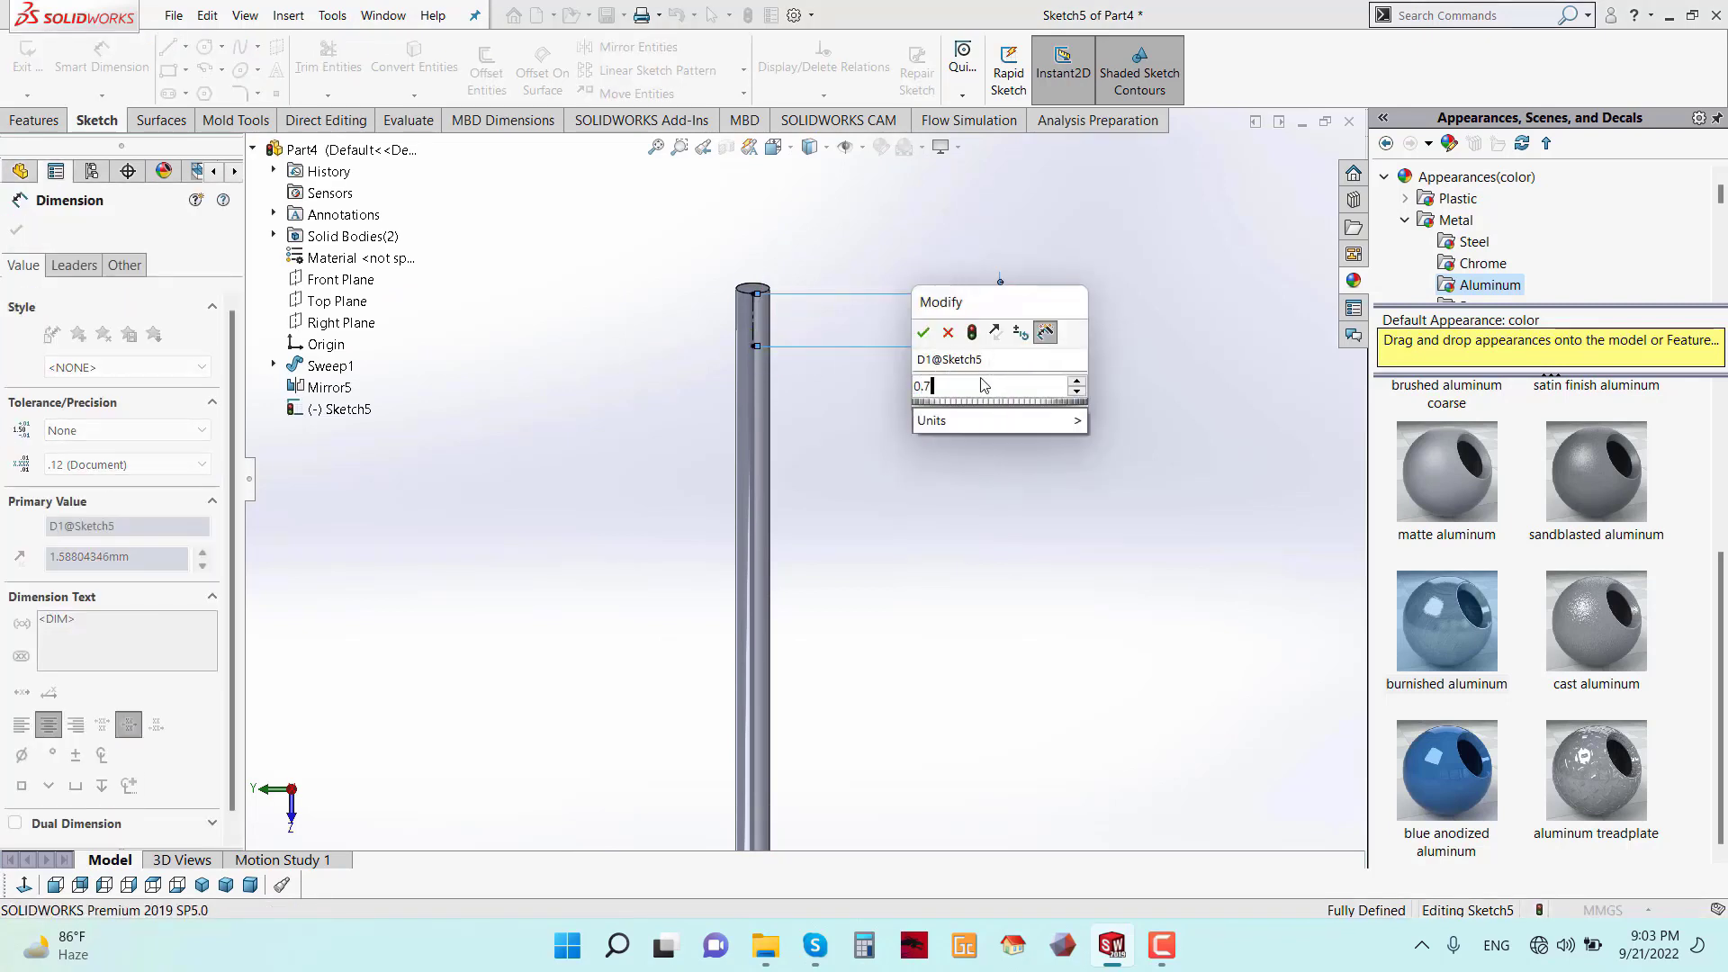
click(923, 332)
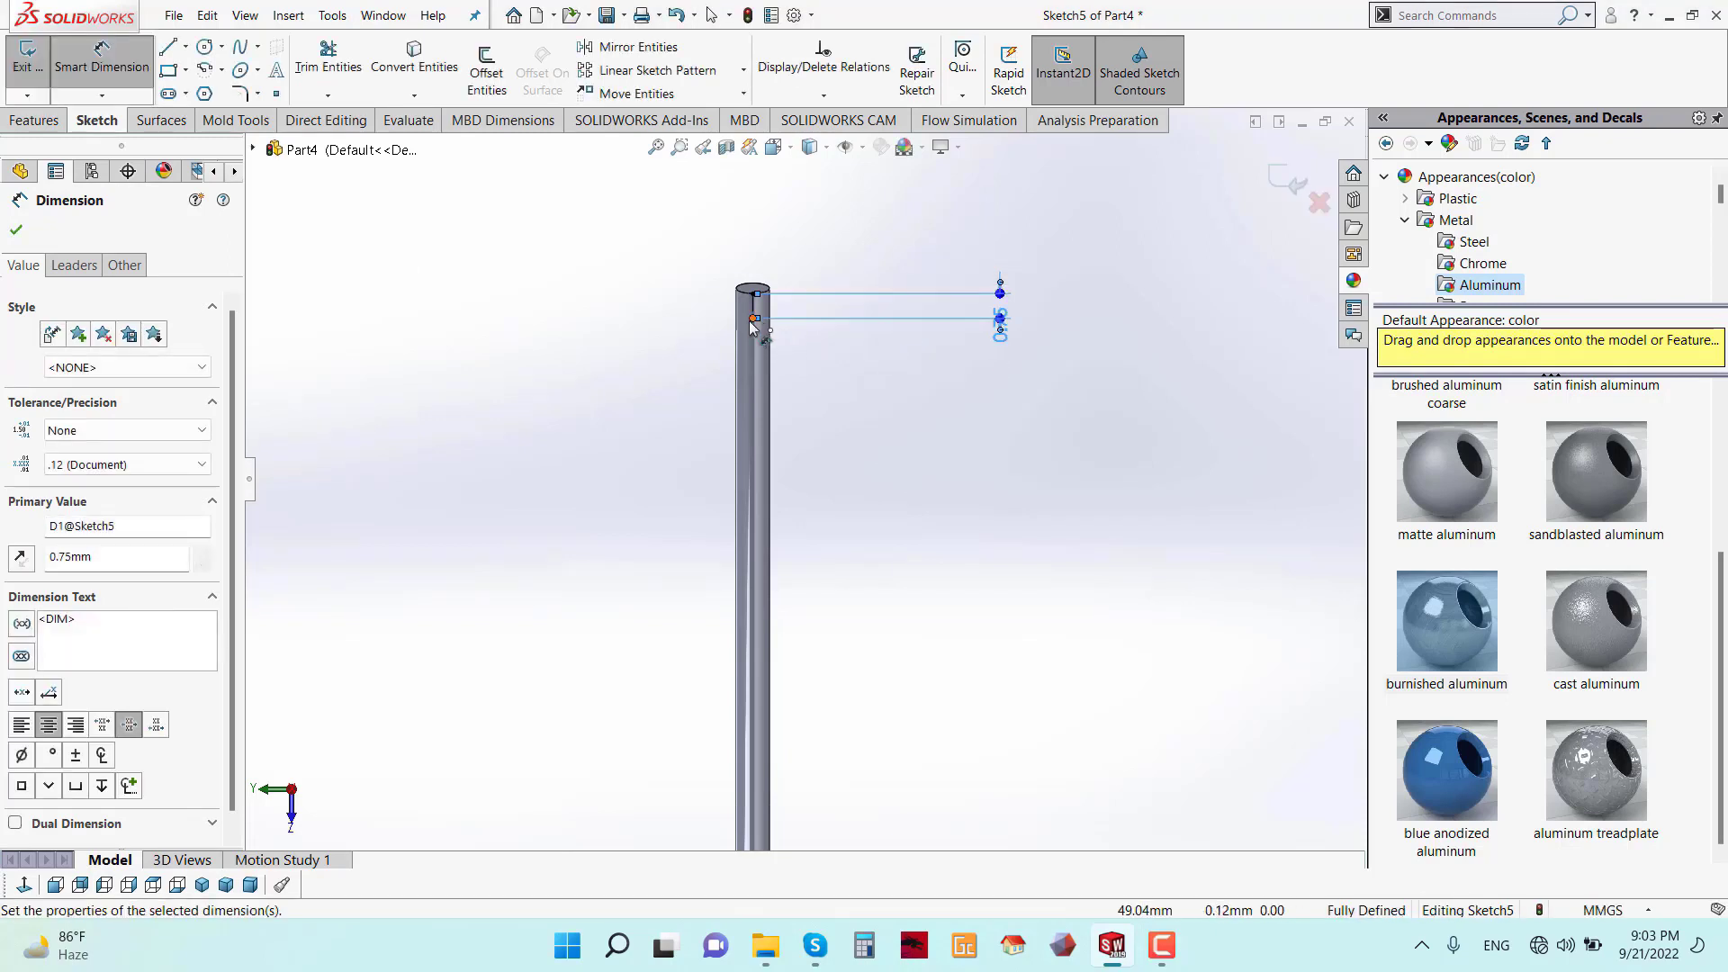
- Sketch a circle about 0.74 mm in diameter centred on the centerline's lower endpoint
scroll(760, 342, down, 3)
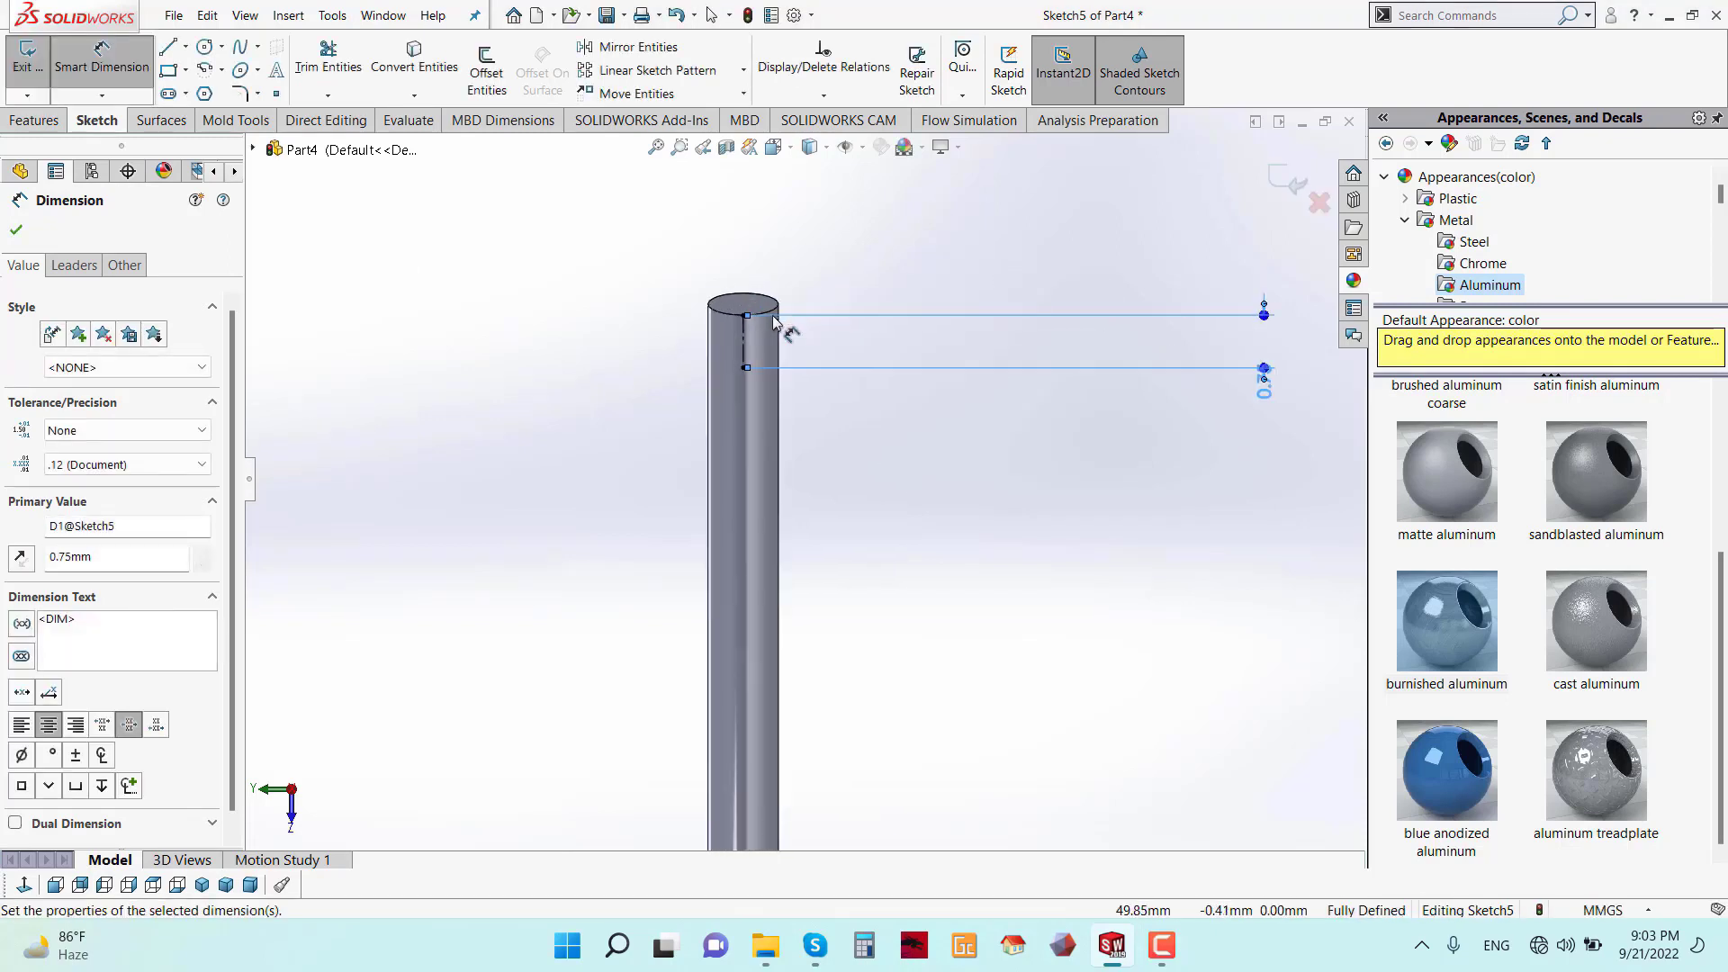
click(222, 46)
click(243, 71)
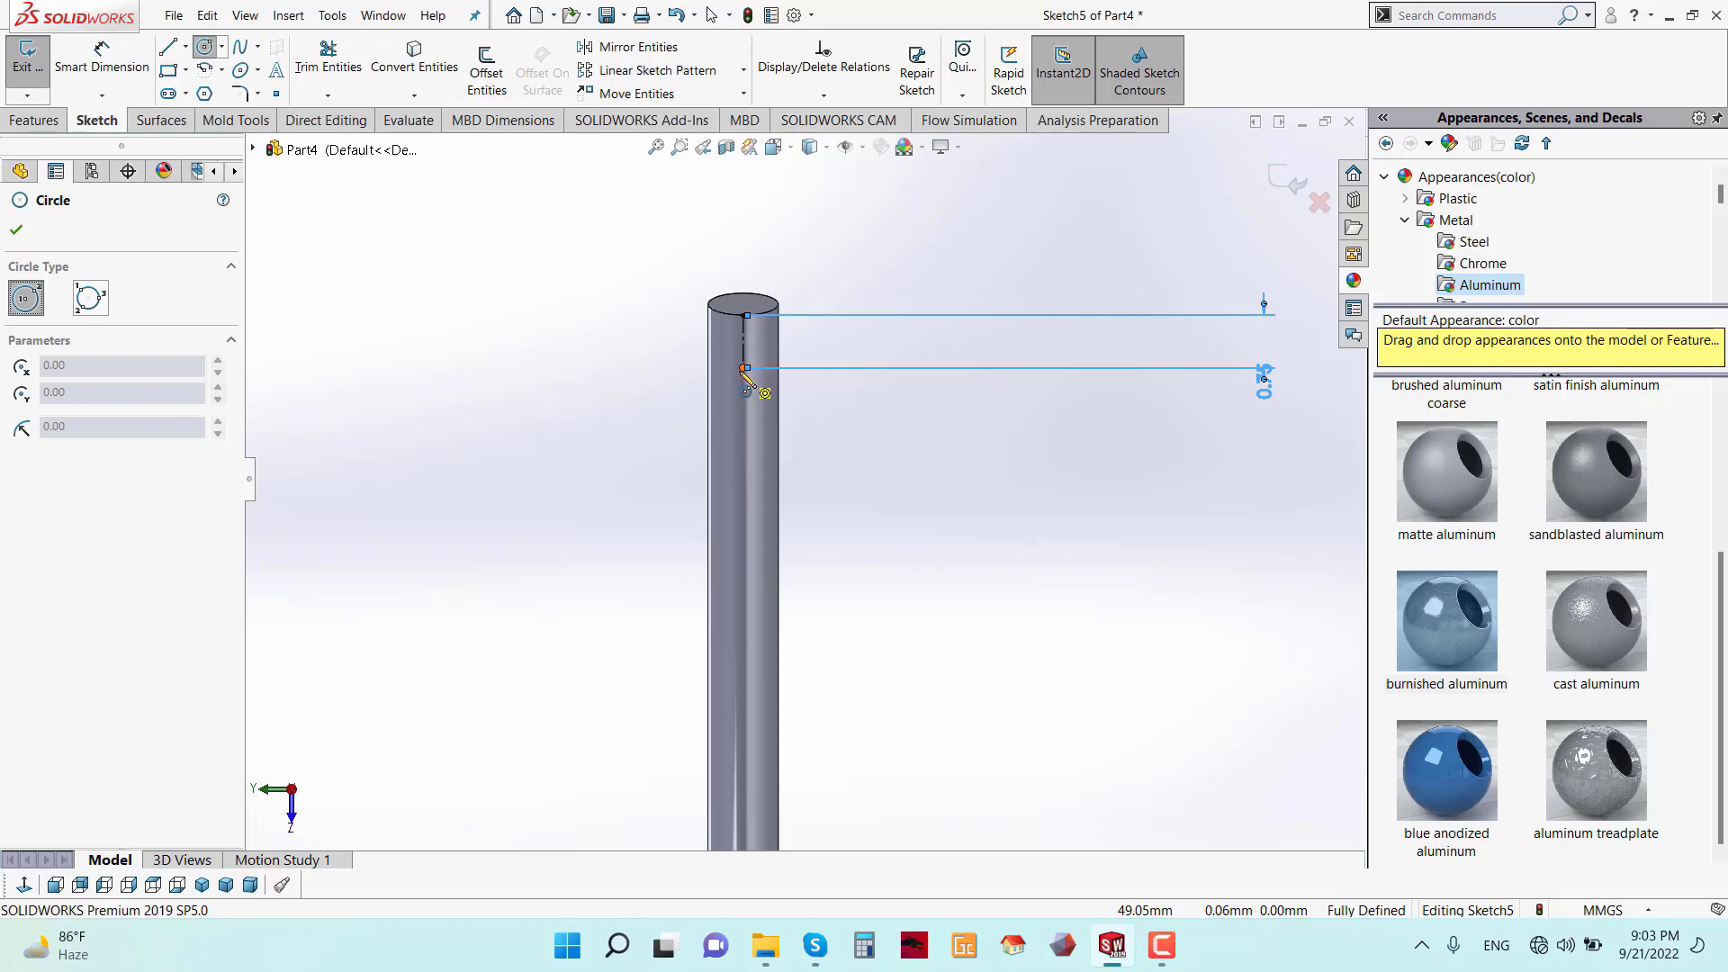
click(743, 367)
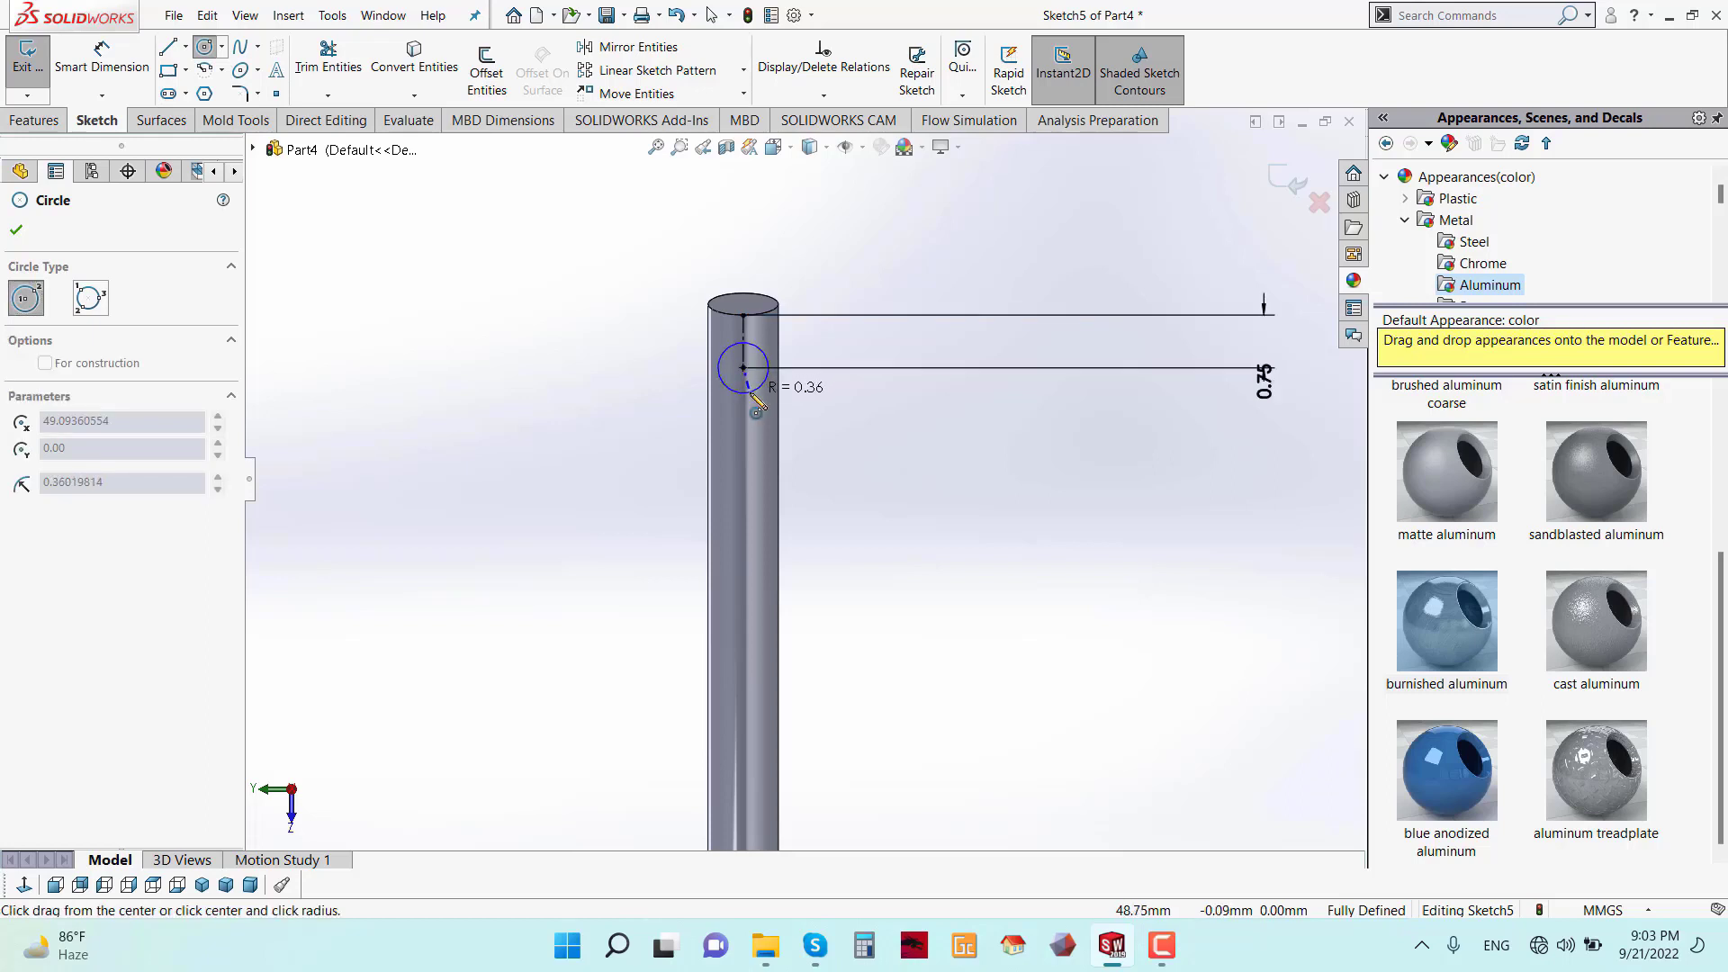
click(761, 387)
- Dimension the circle and set its diameter to 0.5 mm
right_drag(760, 386, 692, 322)
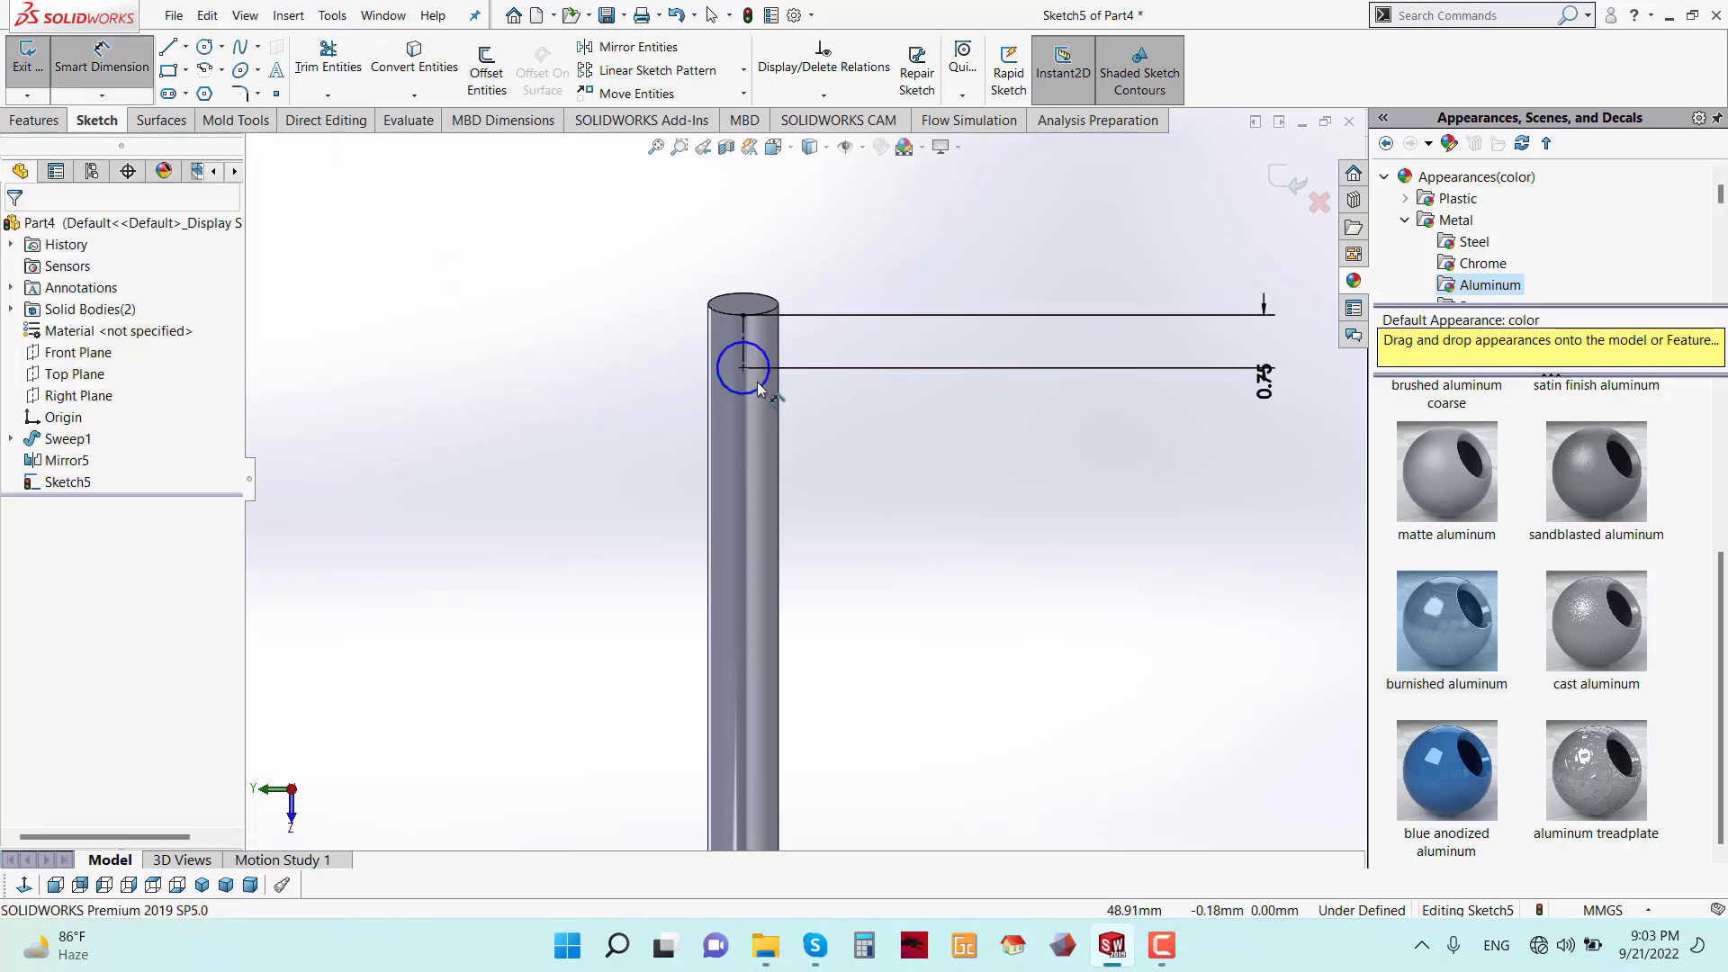
click(718, 363)
click(591, 418)
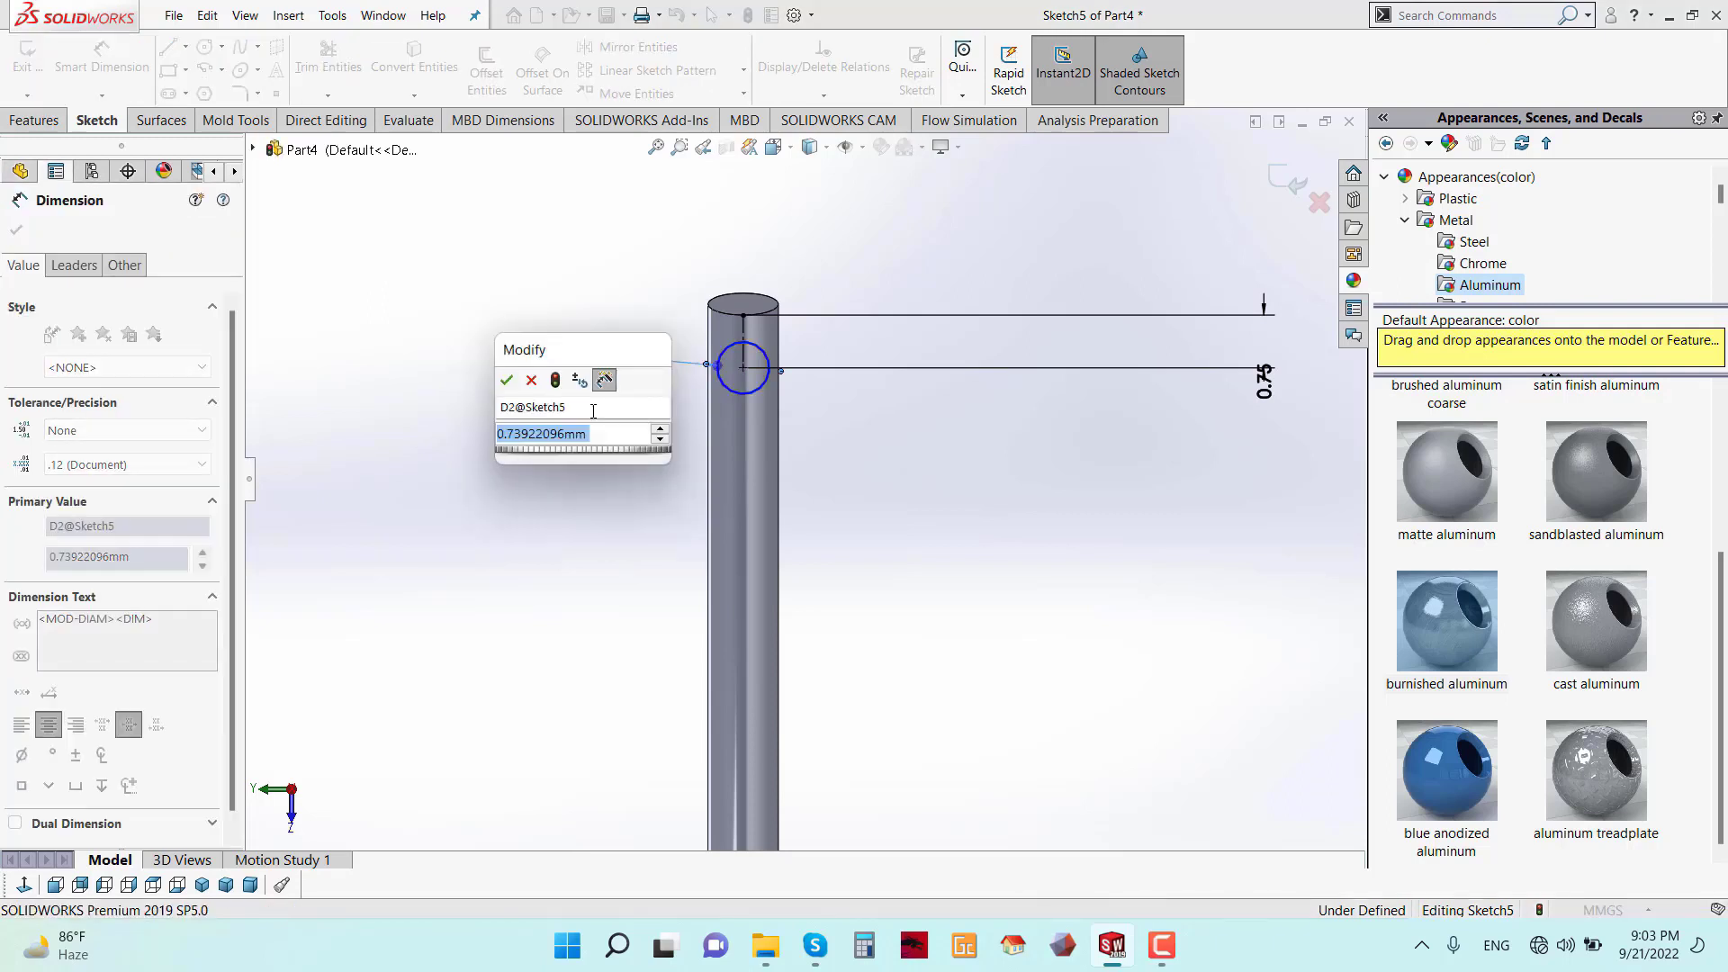
text(0.5)
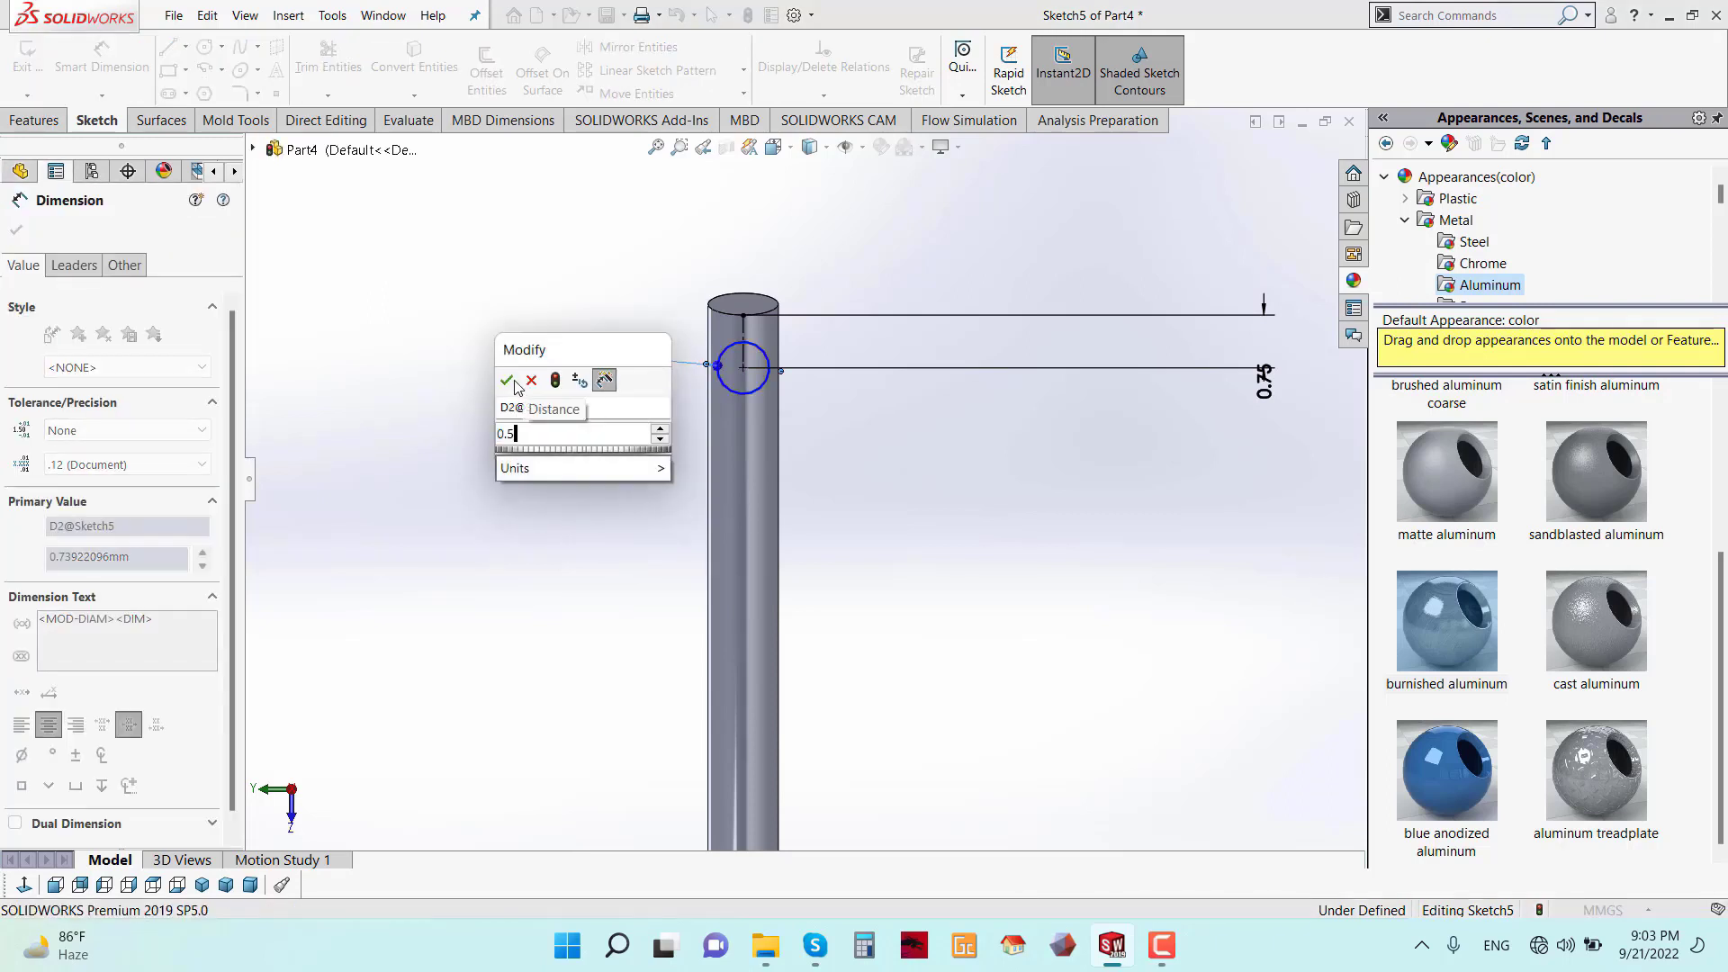
key(Return)
click(16, 229)
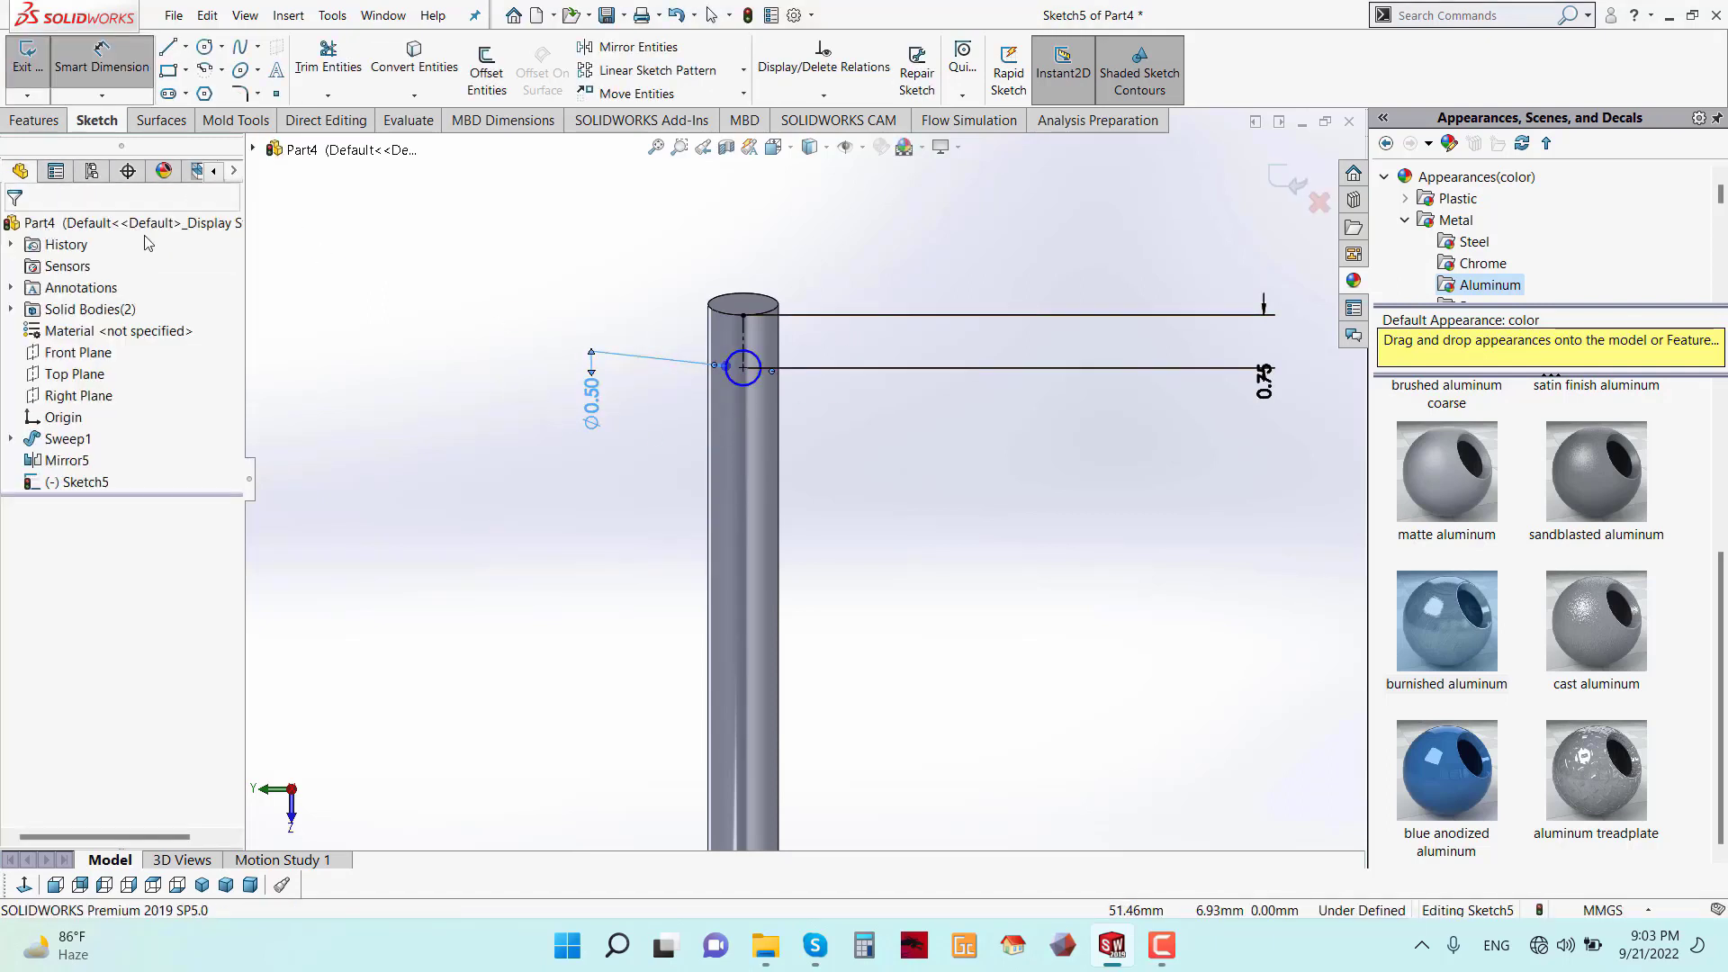
- Cut-extrude the circle with the Through All - Both end condition to pierce both rods
middle_drag(849, 272, 666, 284)
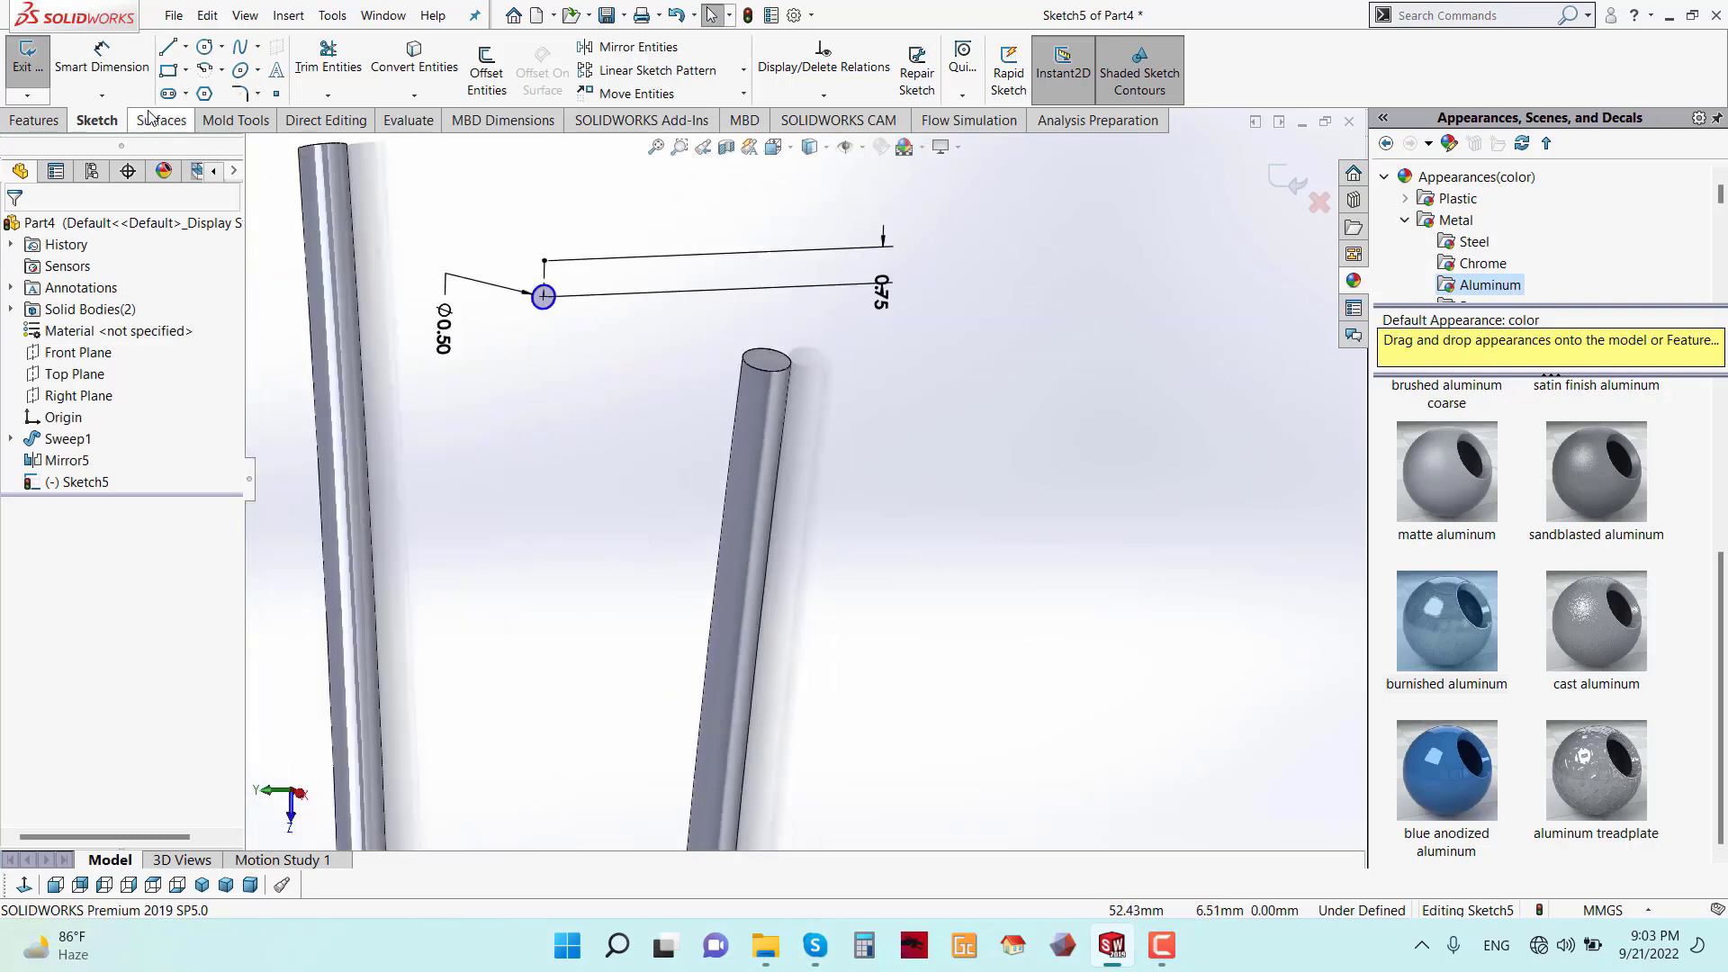
click(34, 119)
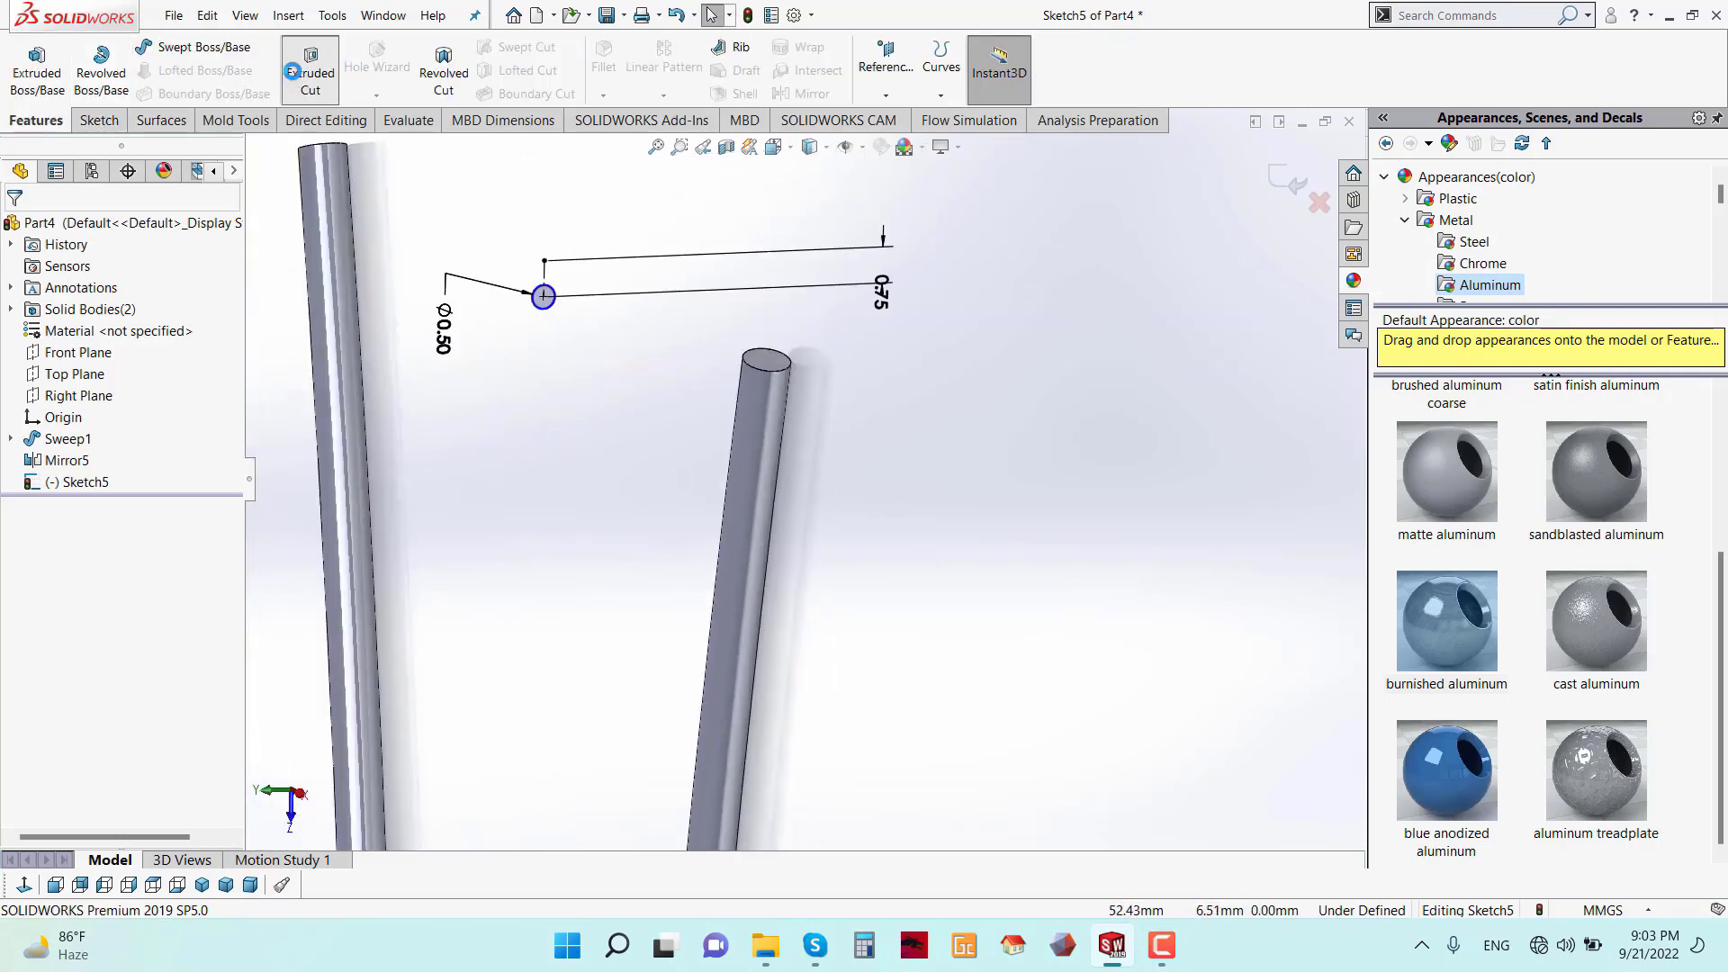
click(309, 72)
click(104, 356)
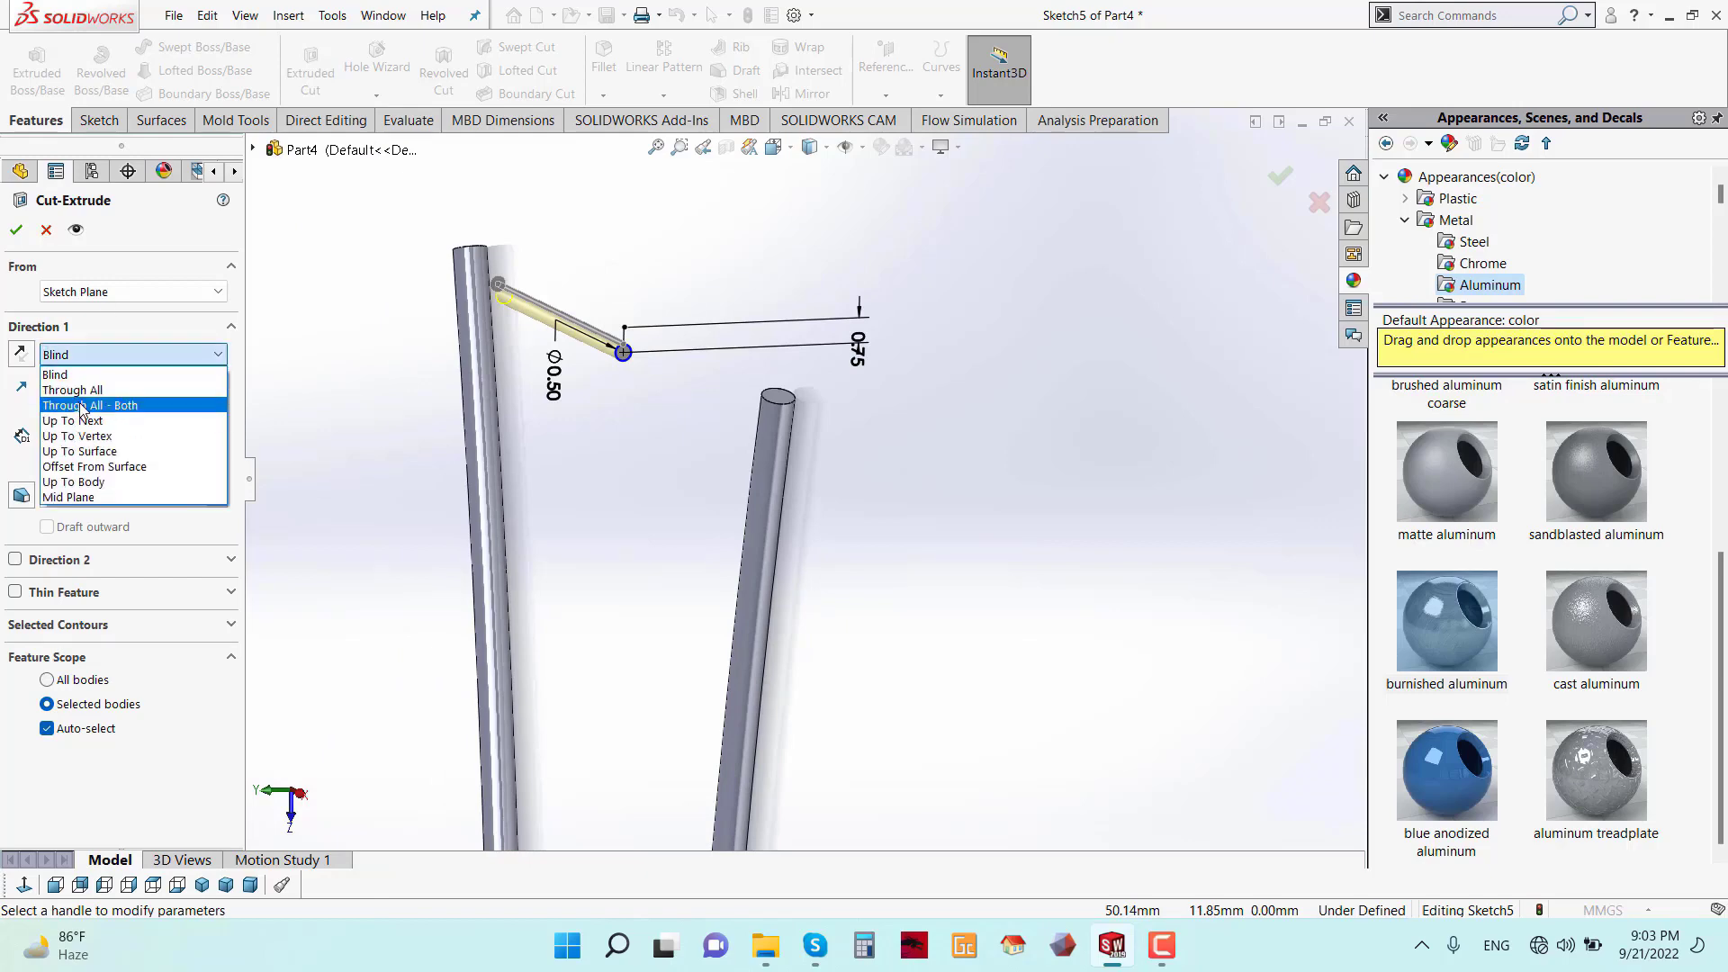
click(85, 405)
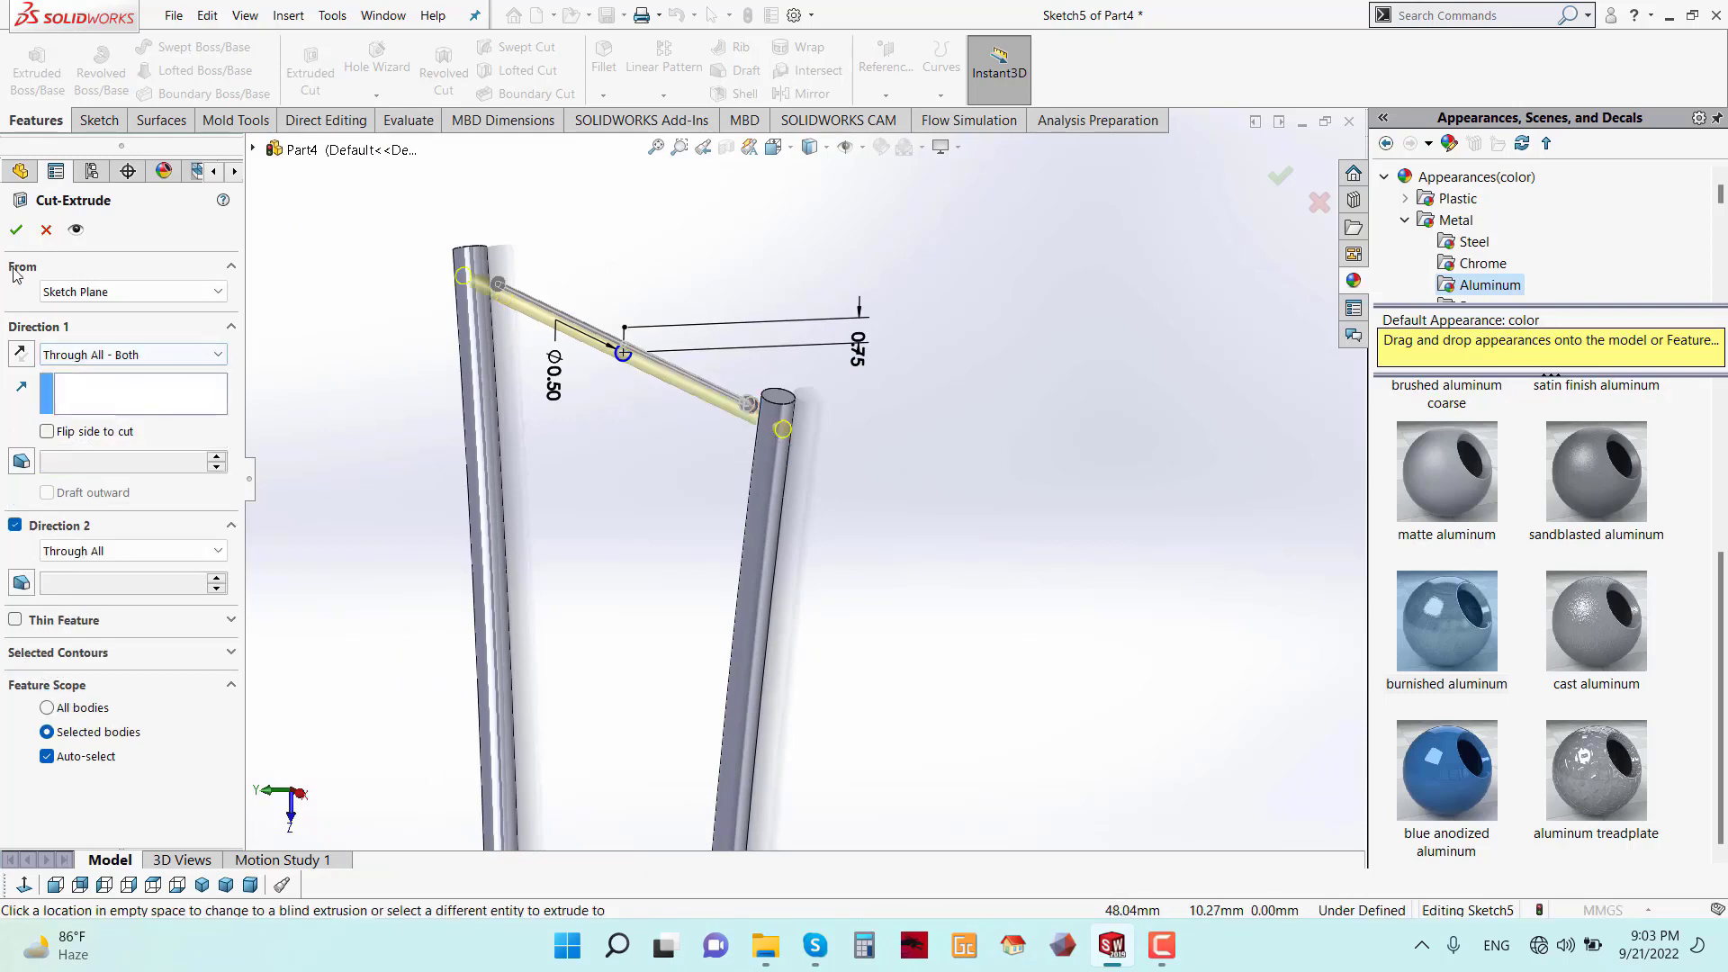
key(Return)
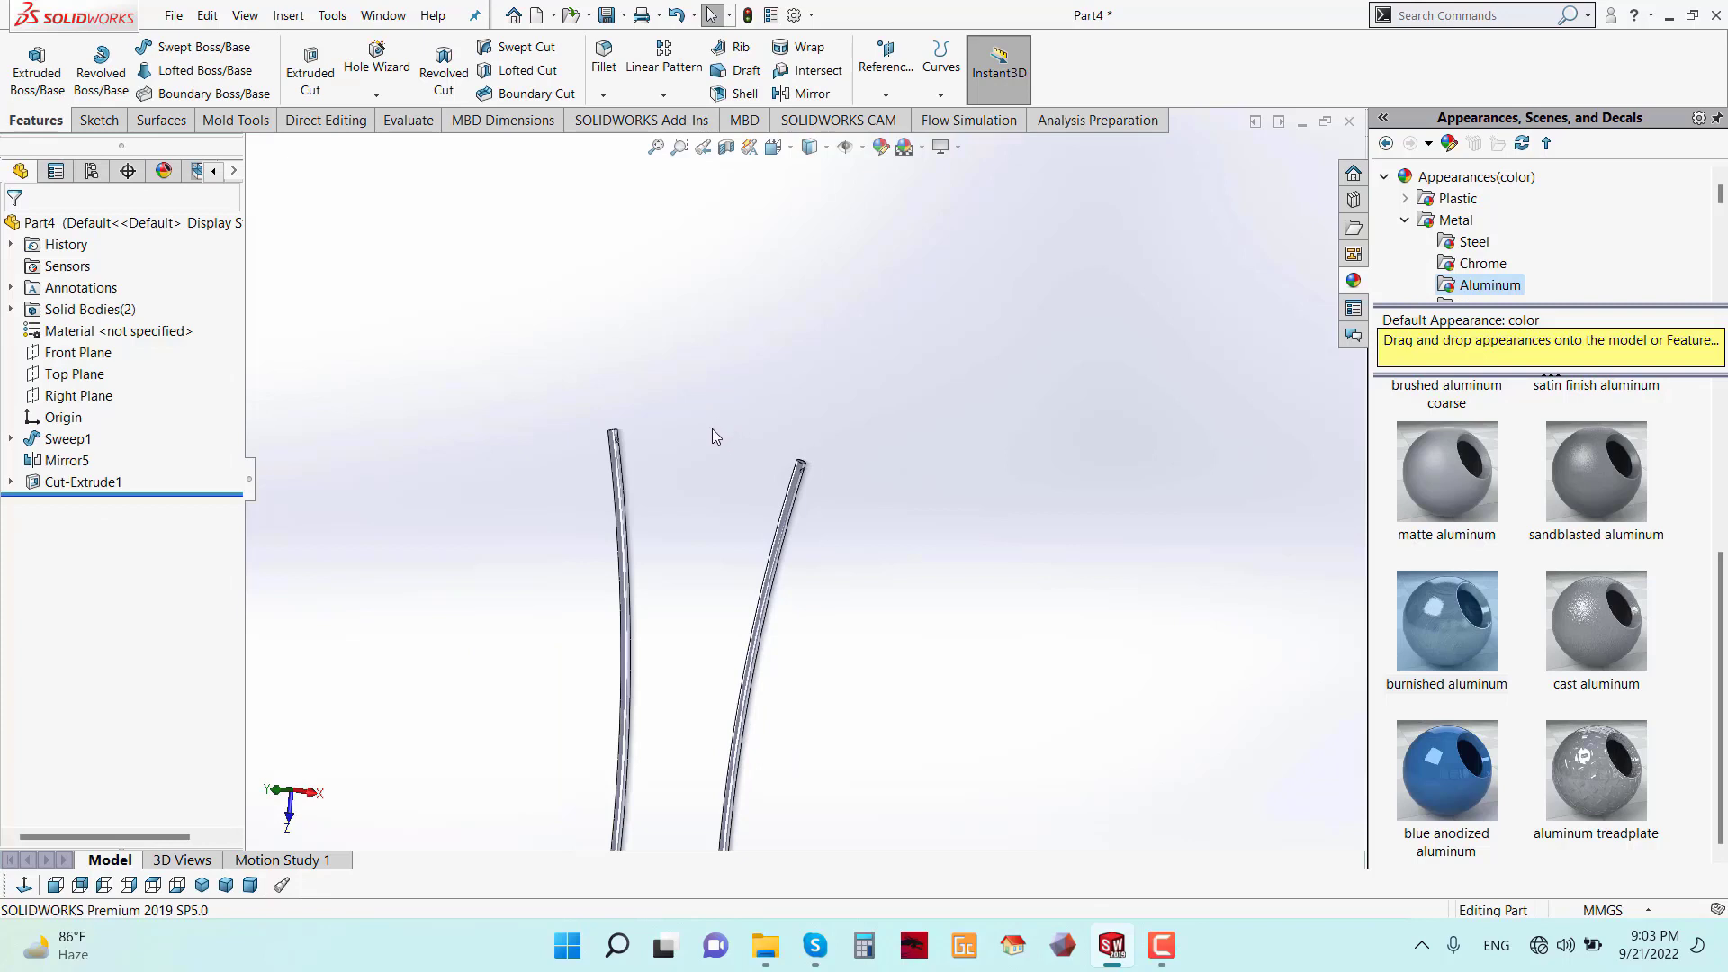
- Start a new sketch on the Right Plane, viewed normal to it with the rods upright
middle_drag(710, 432, 721, 476)
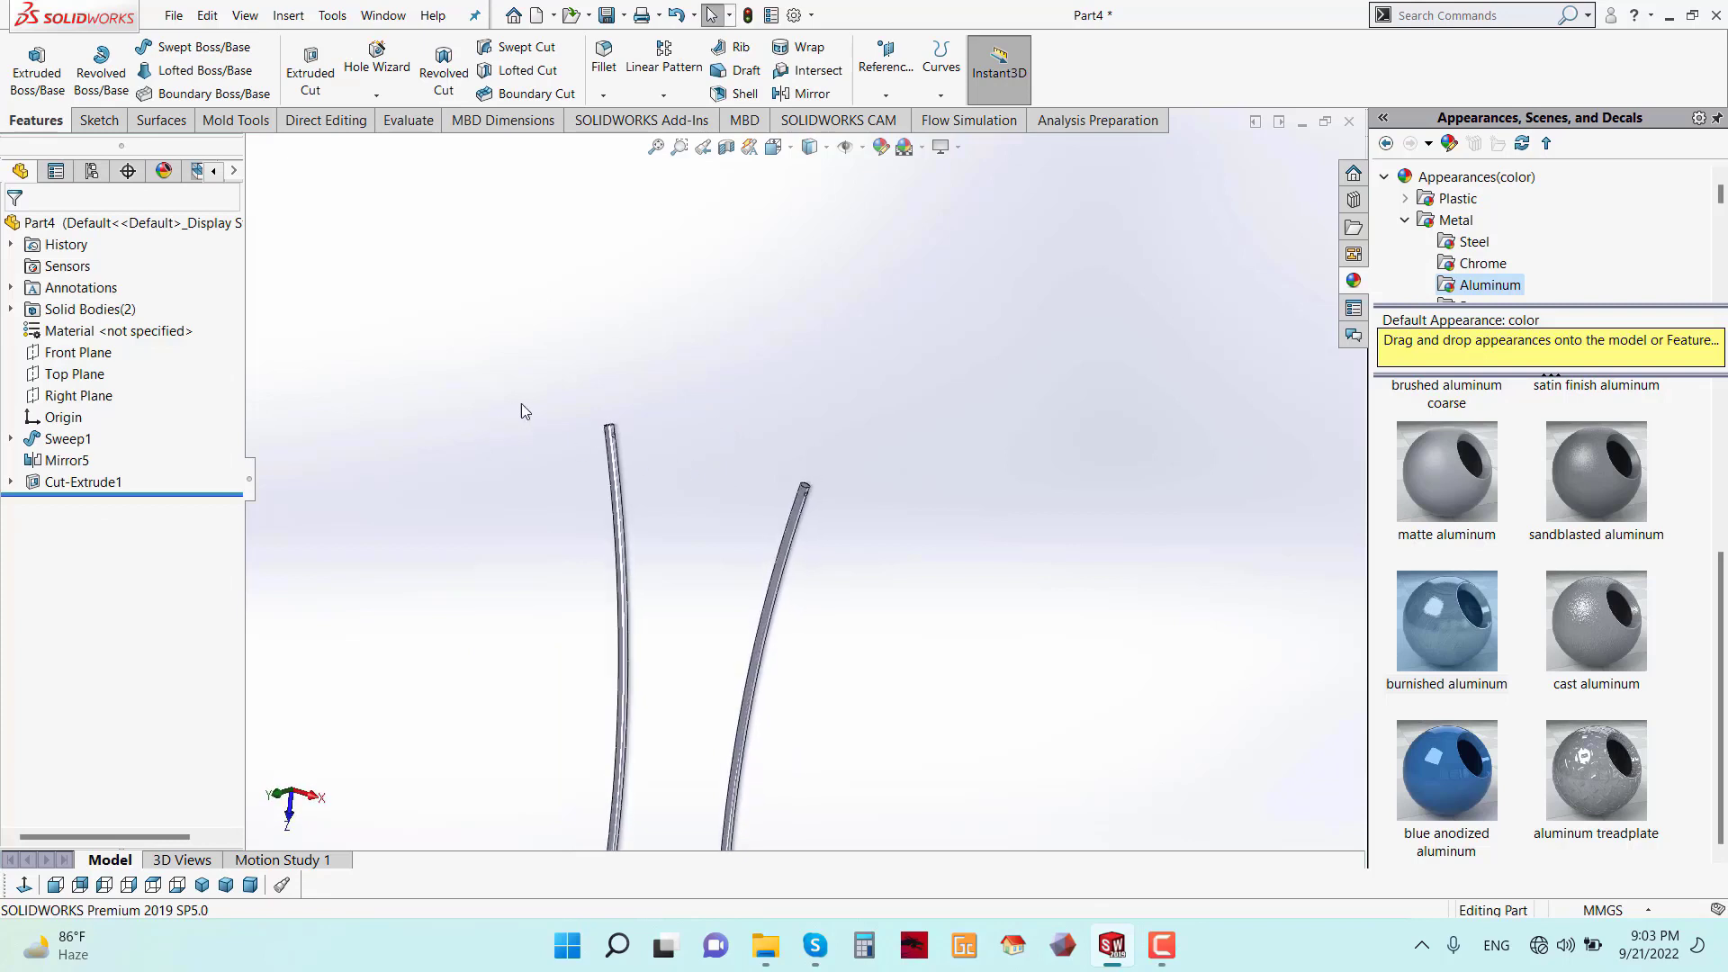
click(83, 396)
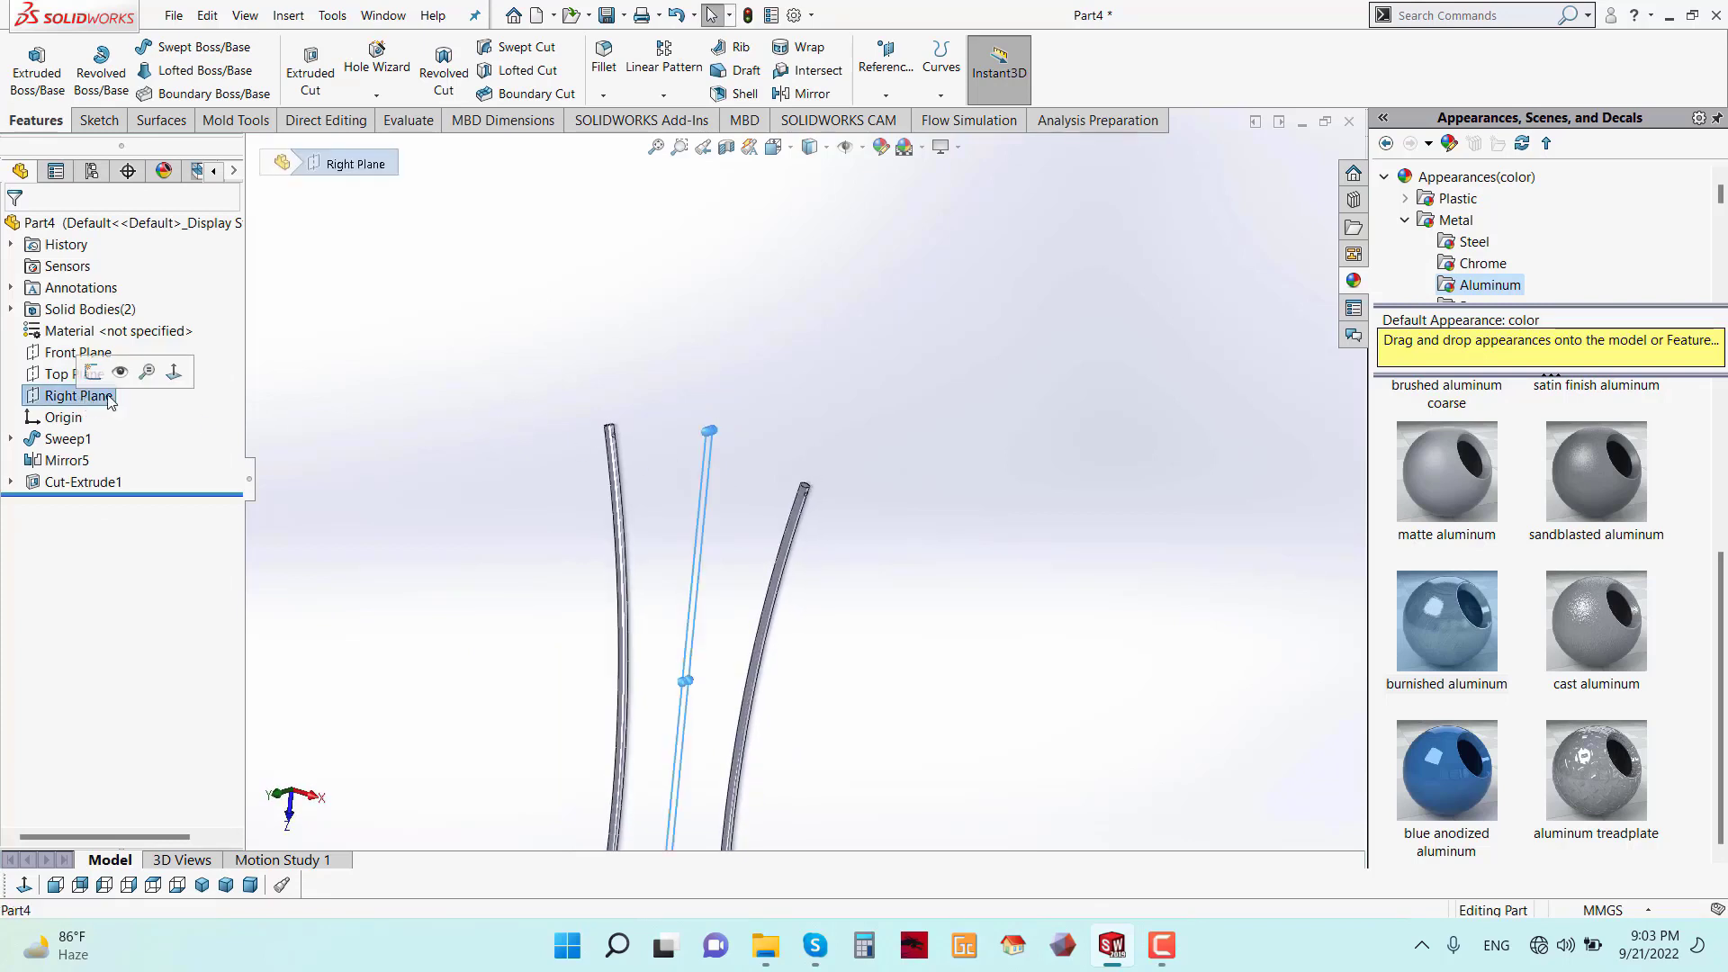
click(175, 374)
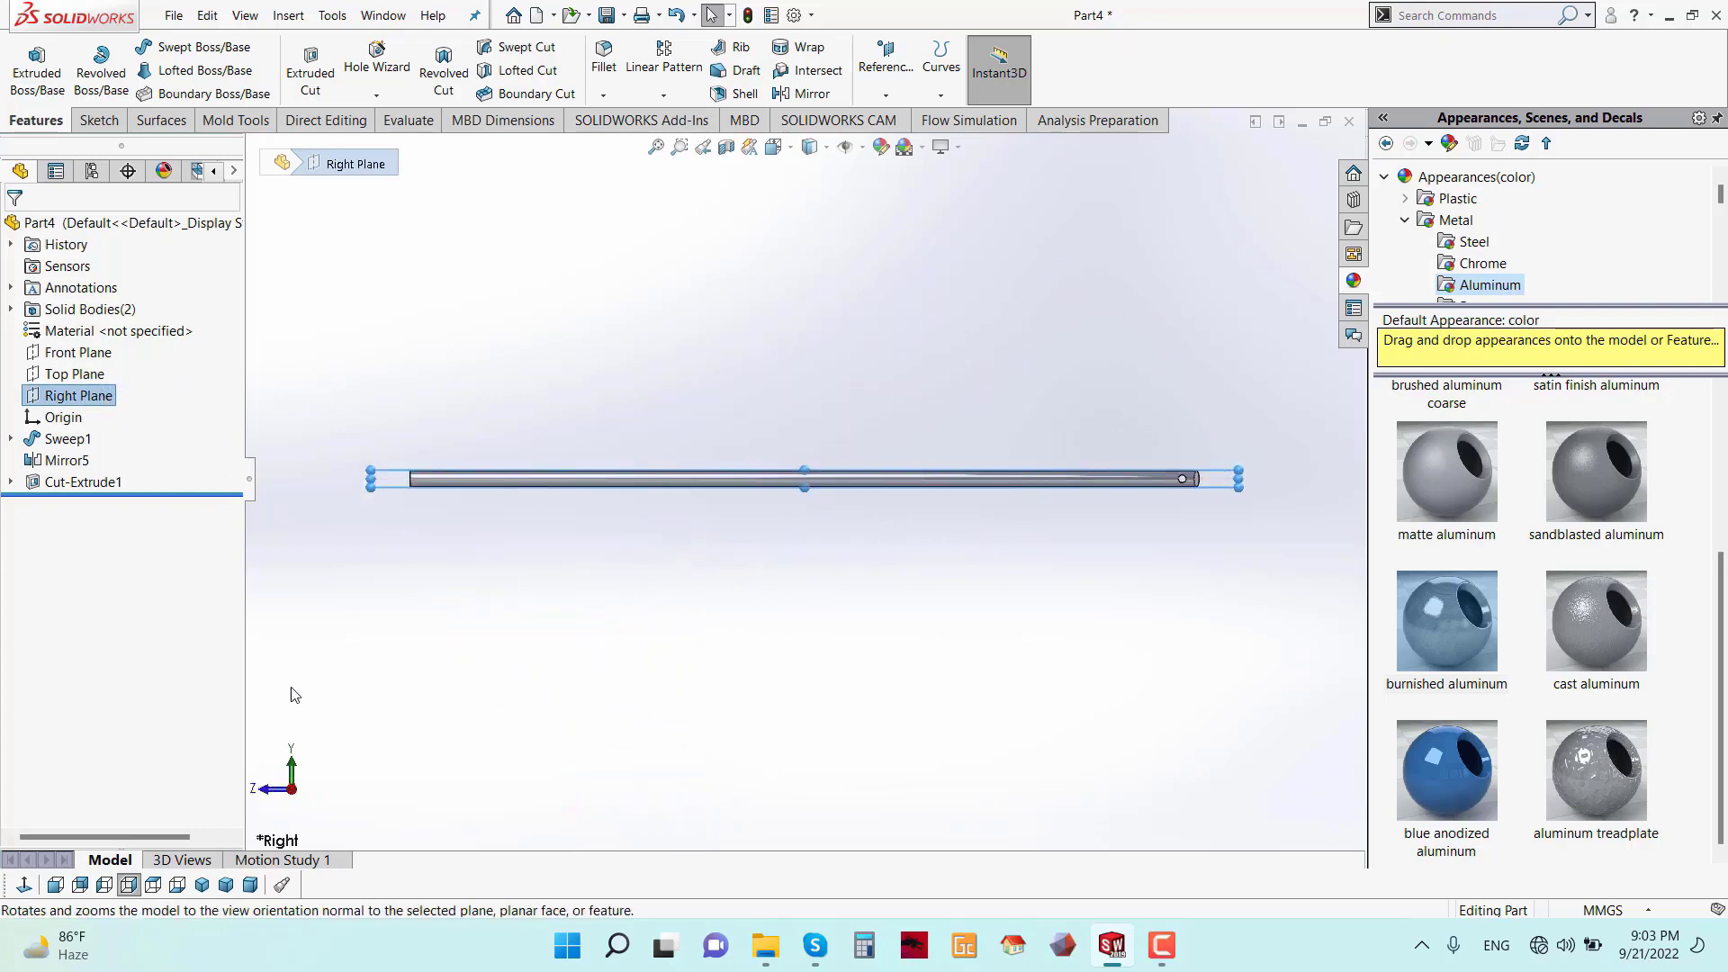
click(292, 789)
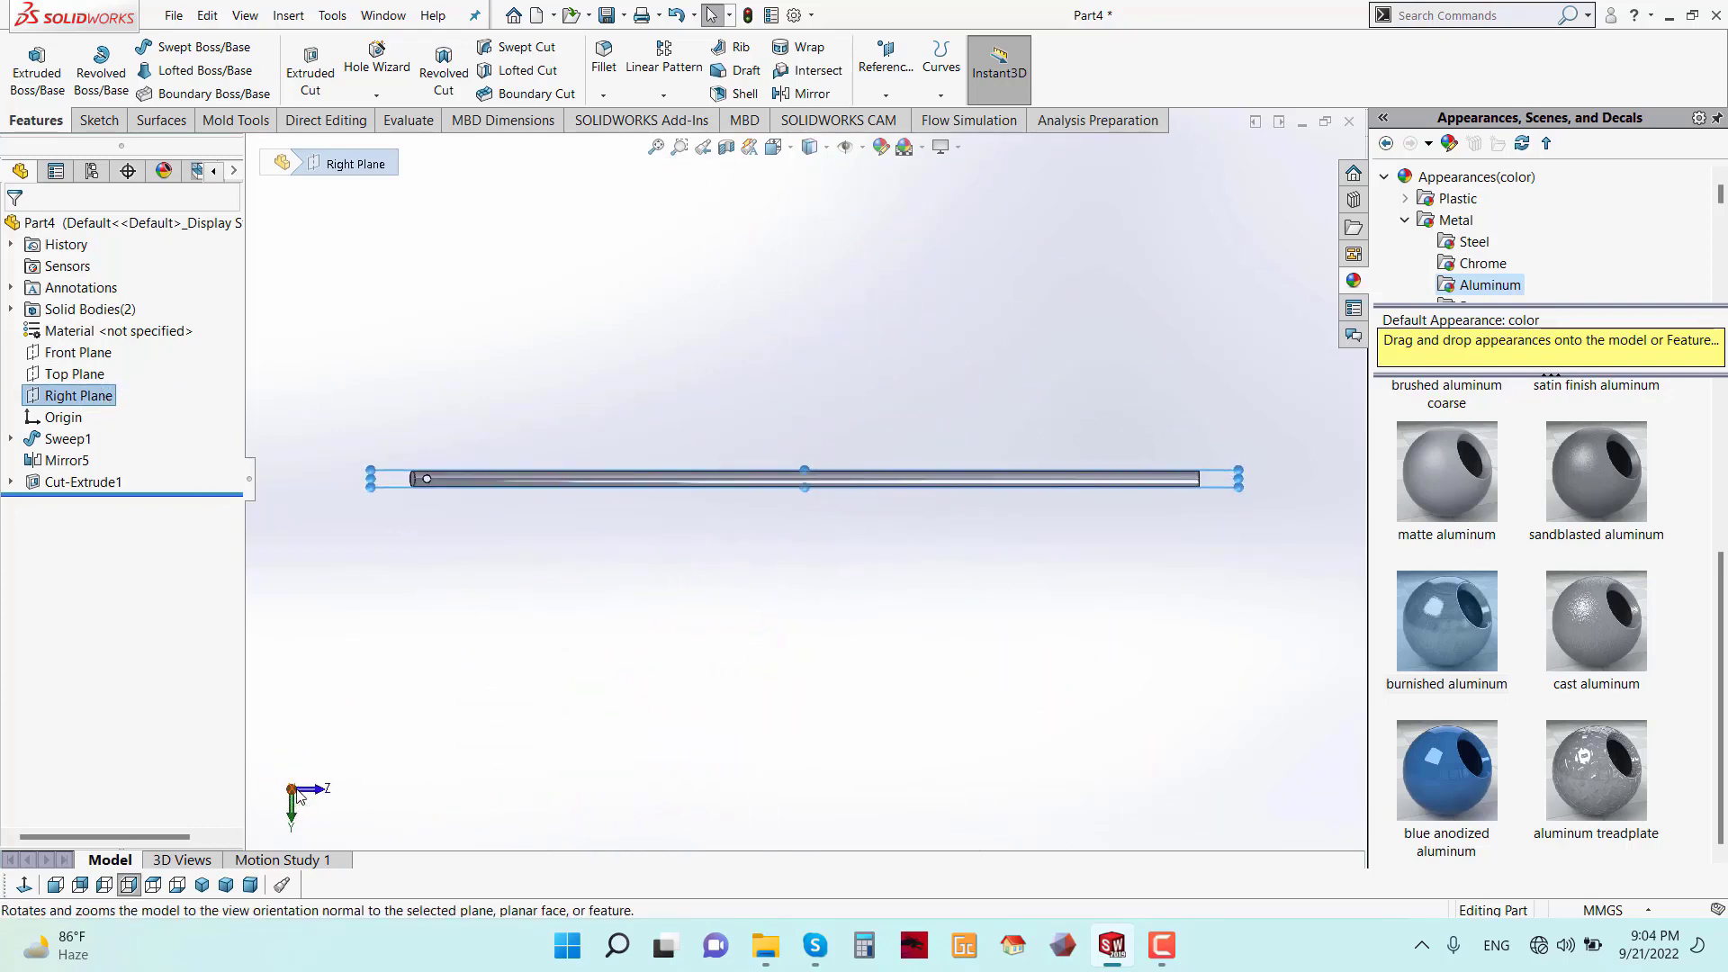
click(292, 789)
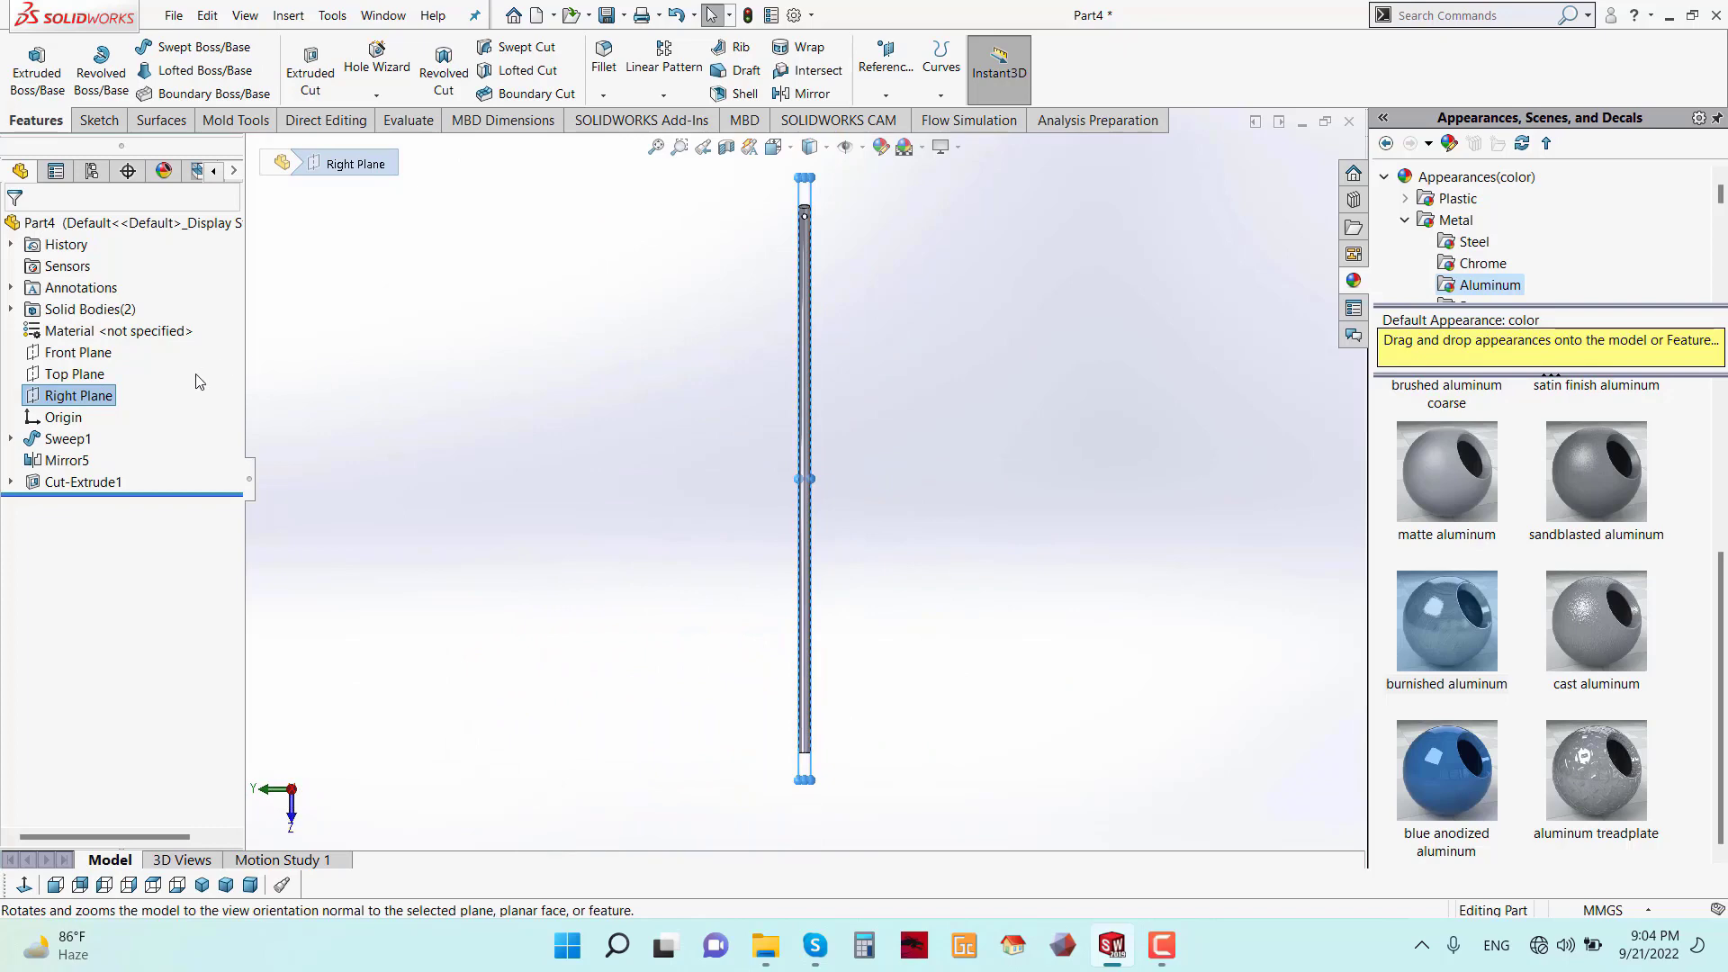
right_click(120, 401)
click(117, 396)
right_click(113, 394)
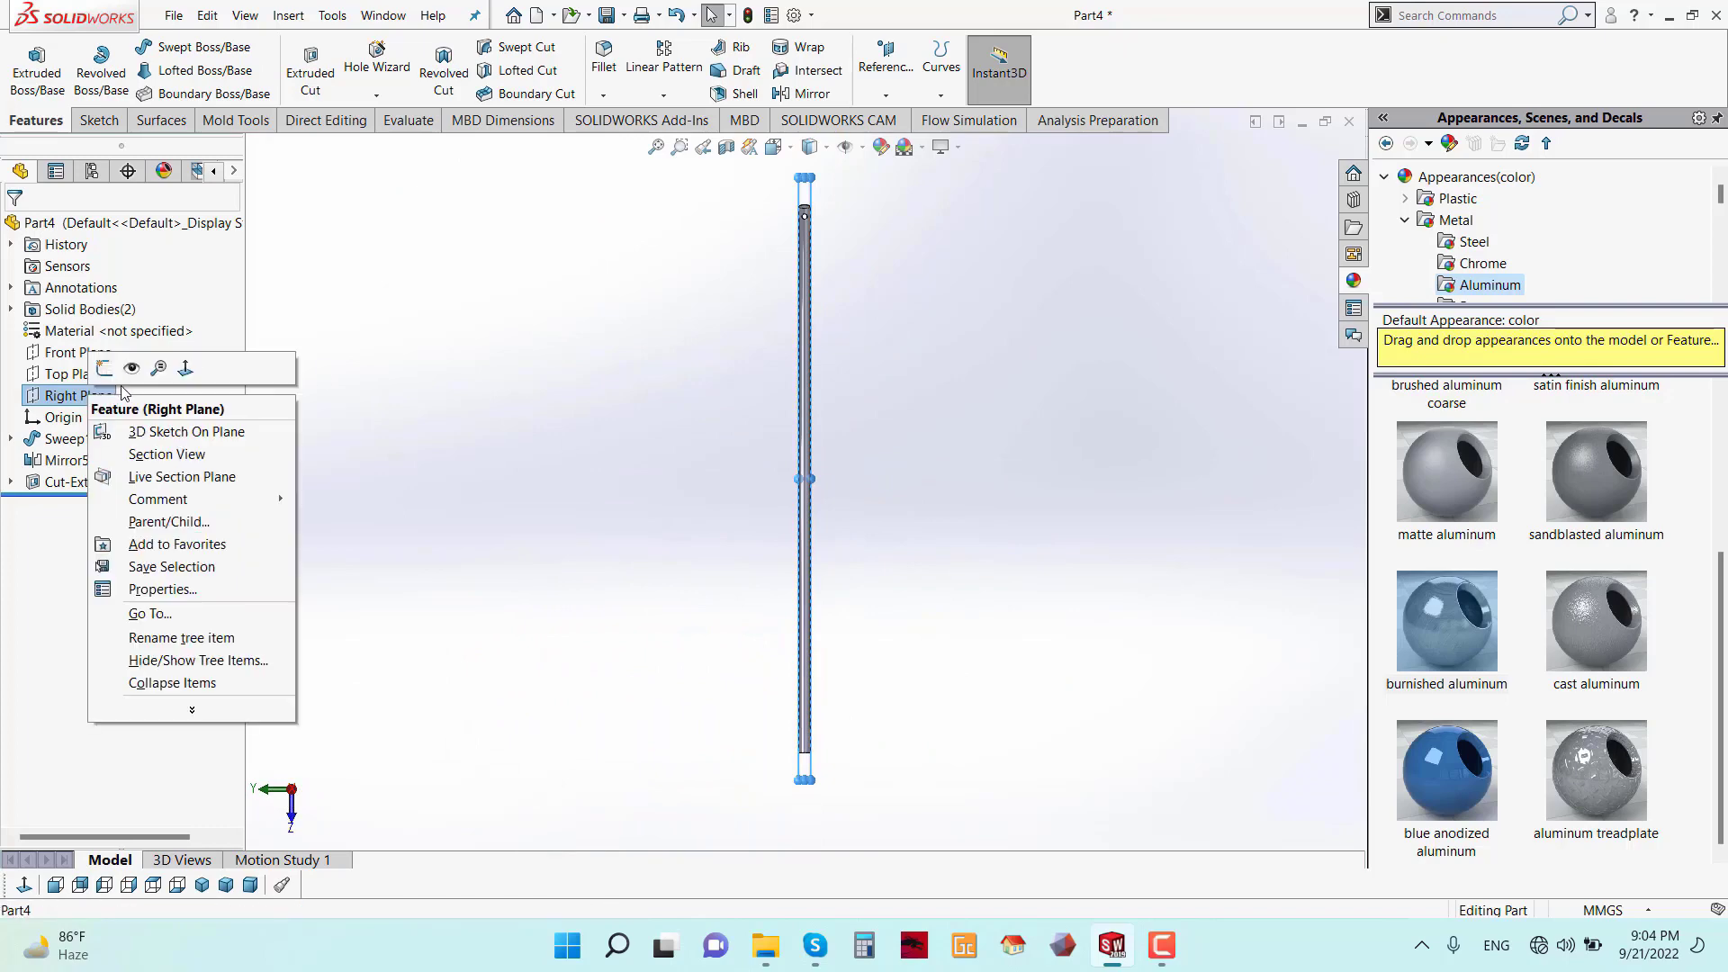
click(105, 369)
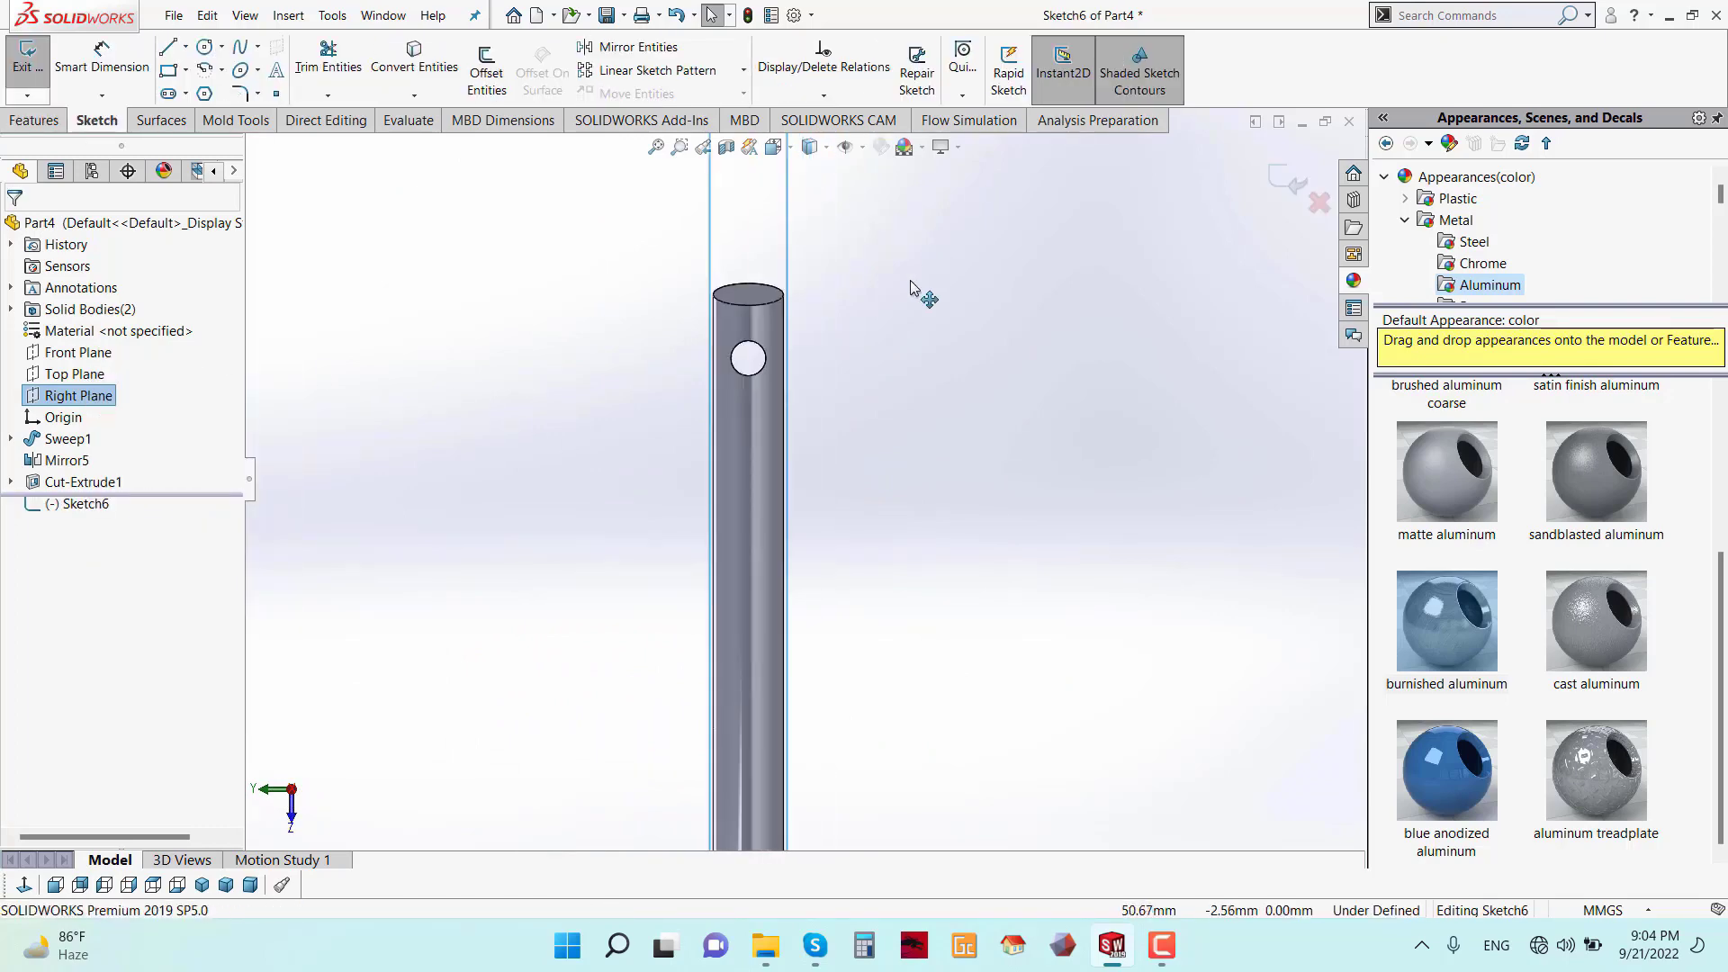
- Convert the circular edge of the hole near the rod's top end into a sketch circle
scroll(801, 365, down, 2)
click(718, 357)
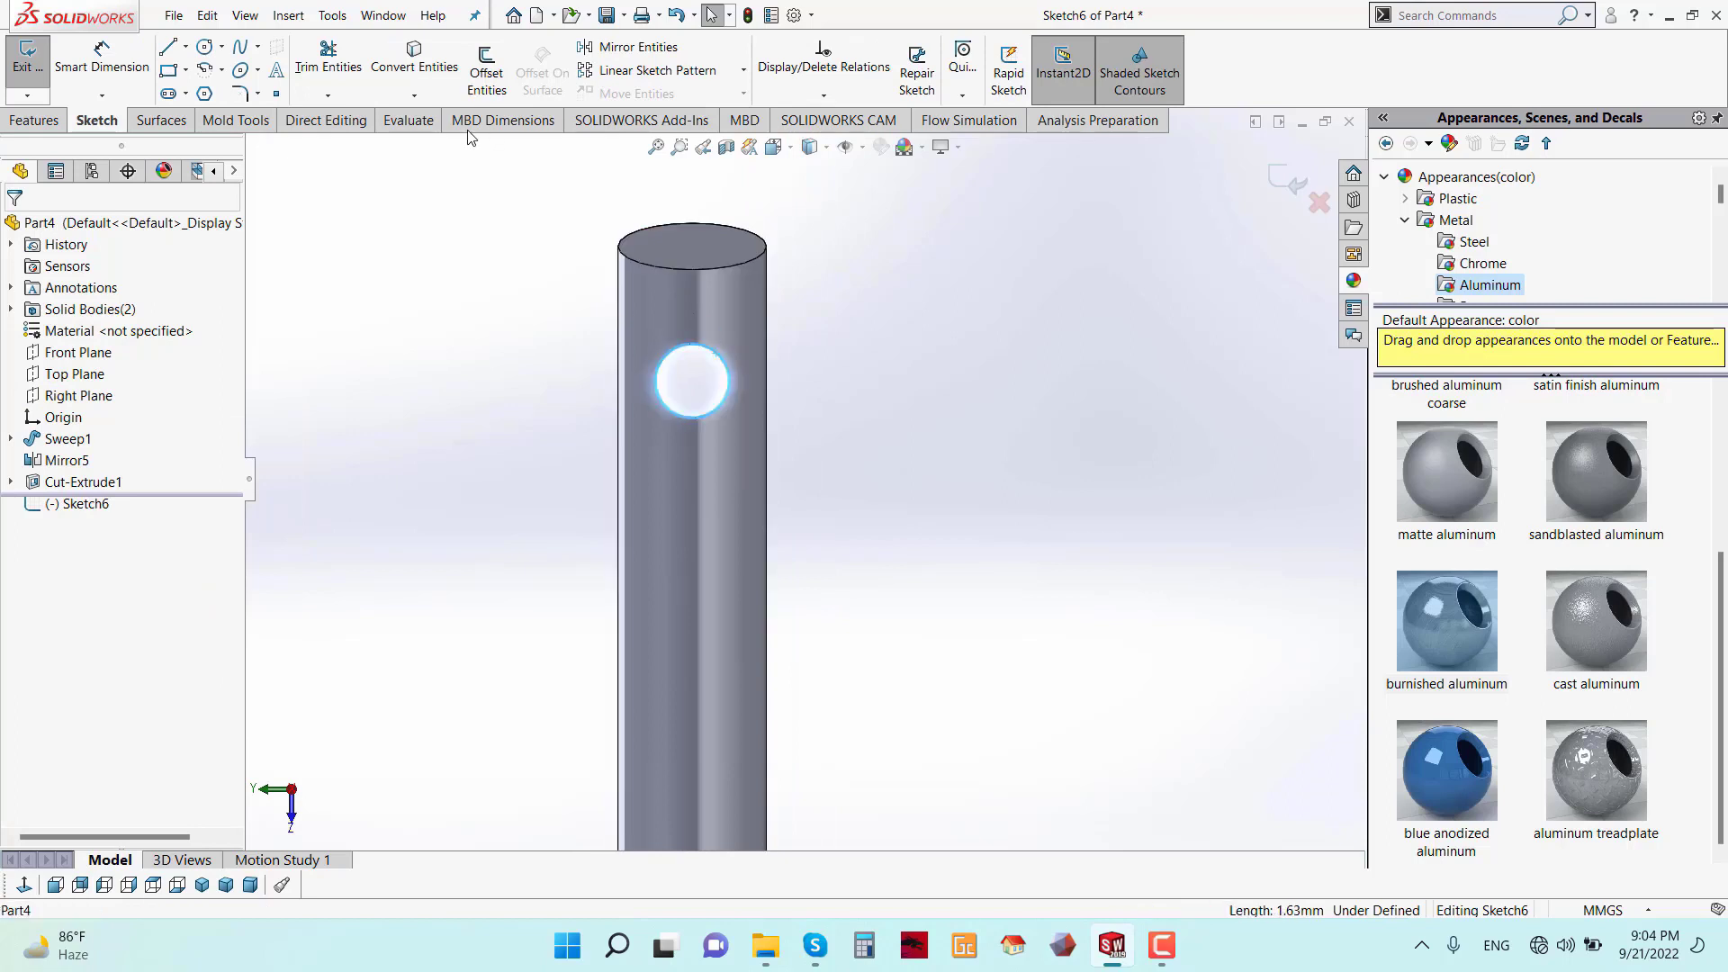
click(414, 68)
mouse_move(984, 347)
middle_down()
mouse_move(504, 441)
mouse_move(605, 444)
middle_up()
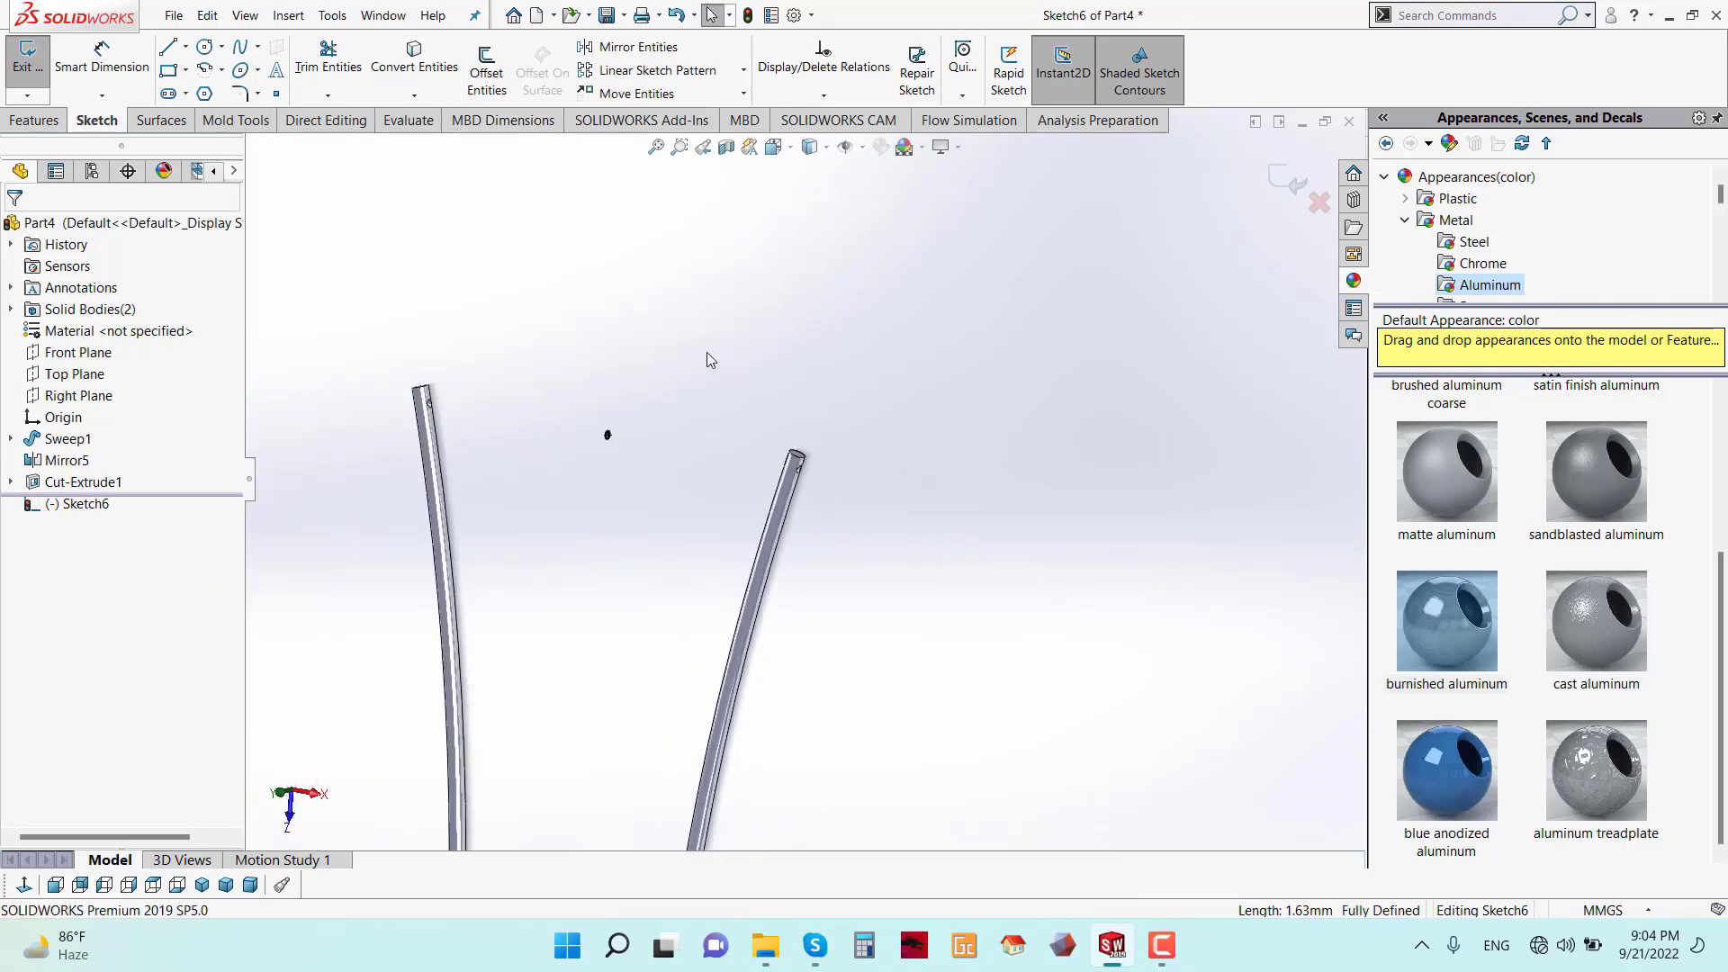
click(35, 120)
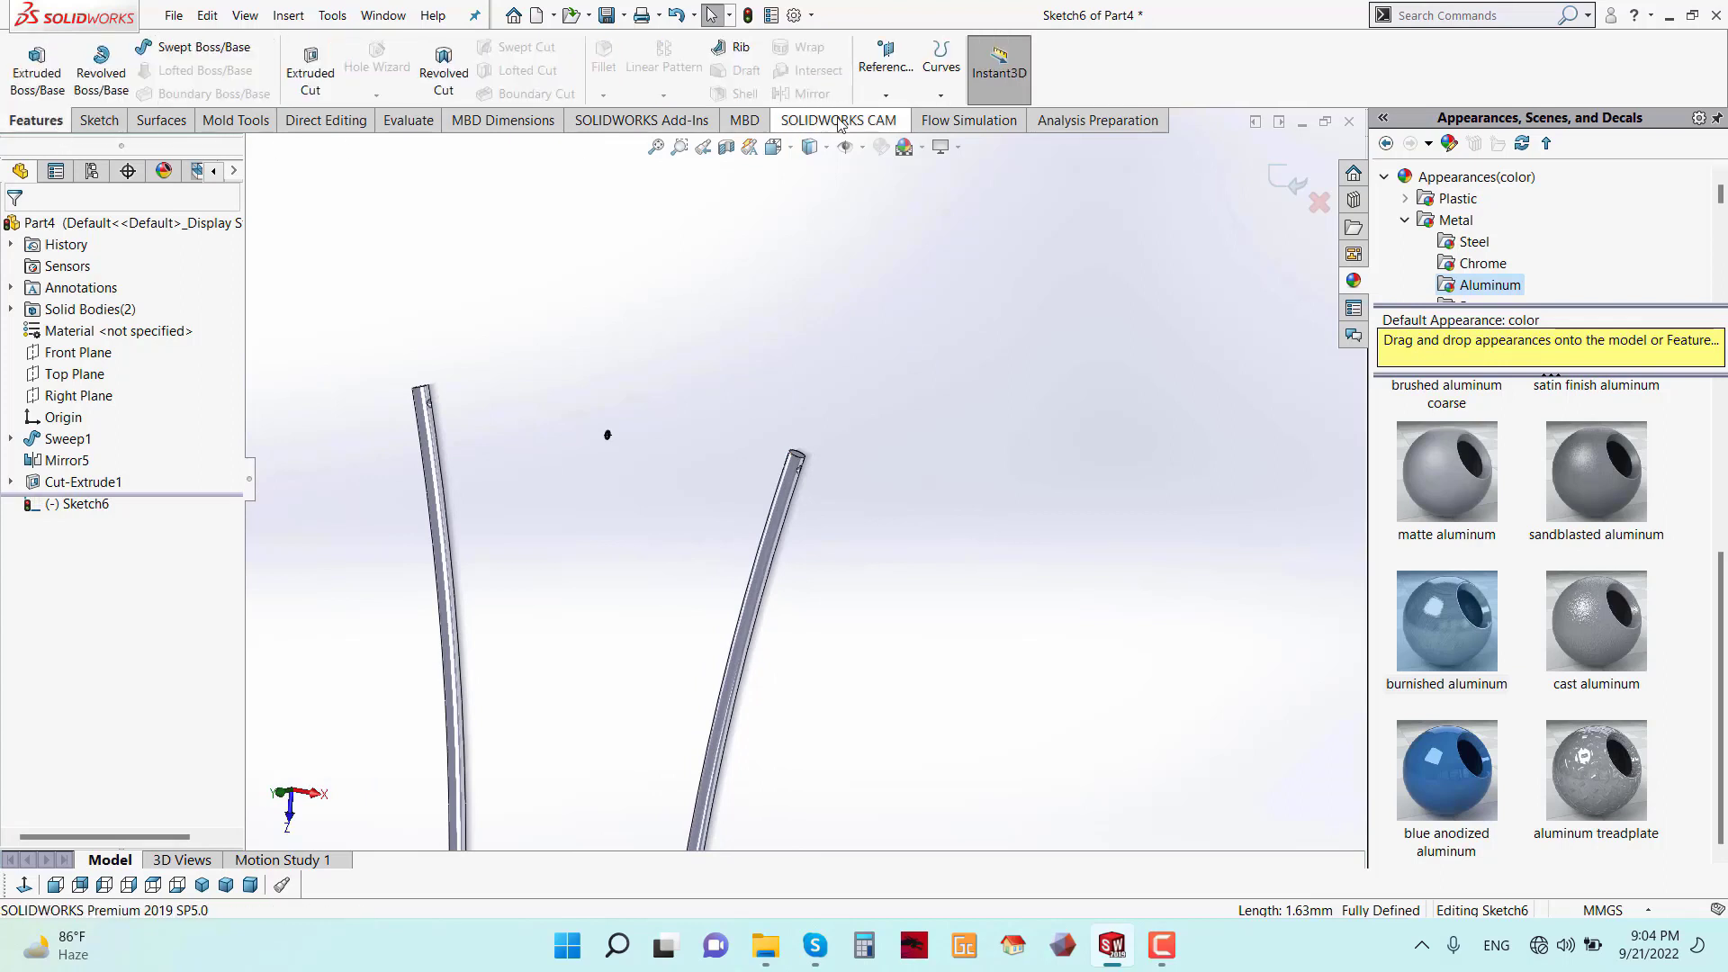
- Start a helix from the converted circle and set its constant pitch to 0.25 mm
click(940, 94)
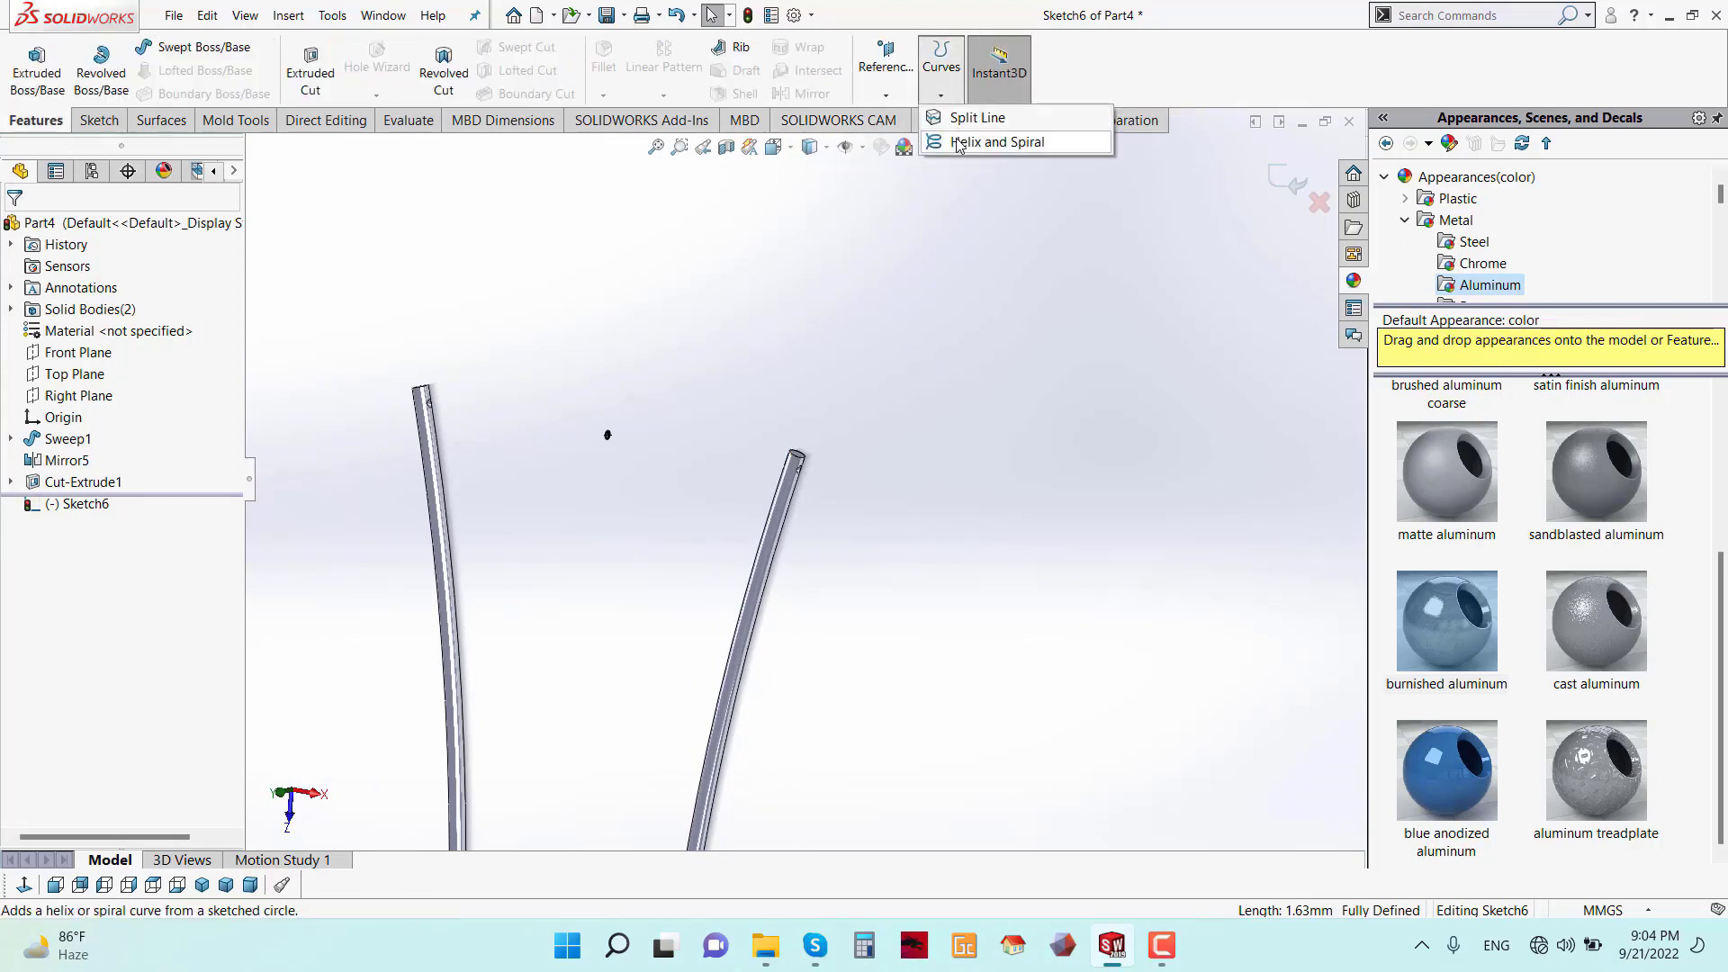
click(960, 142)
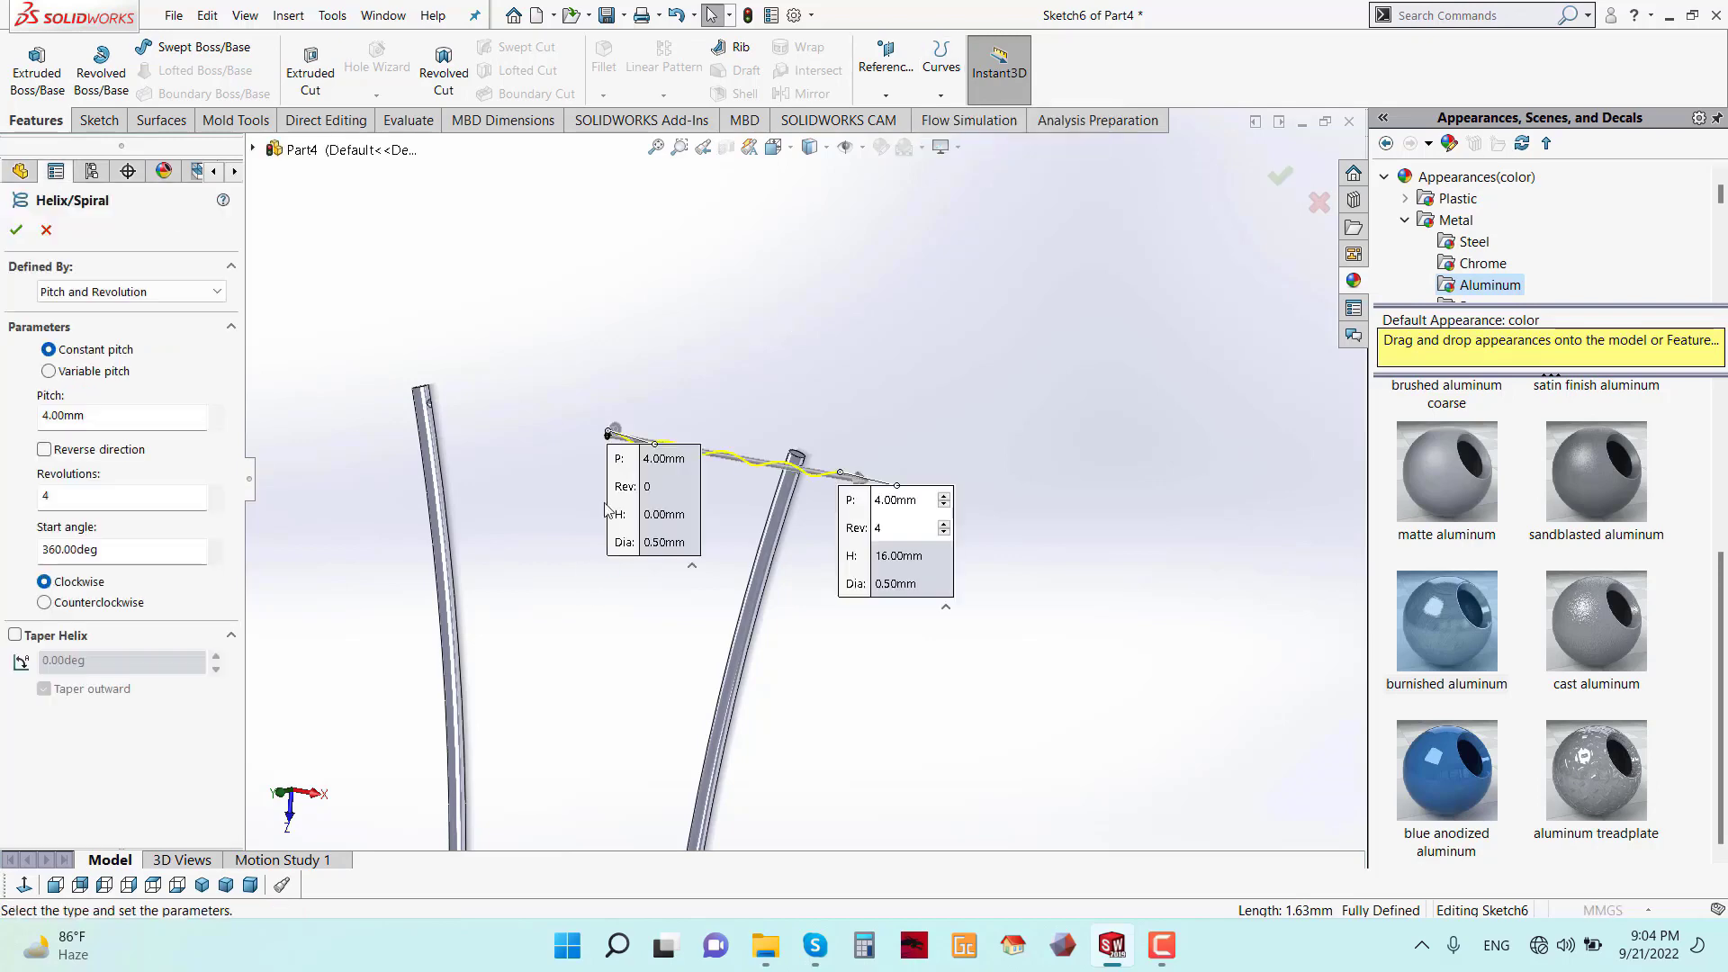
middle_drag(693, 455, 983, 497)
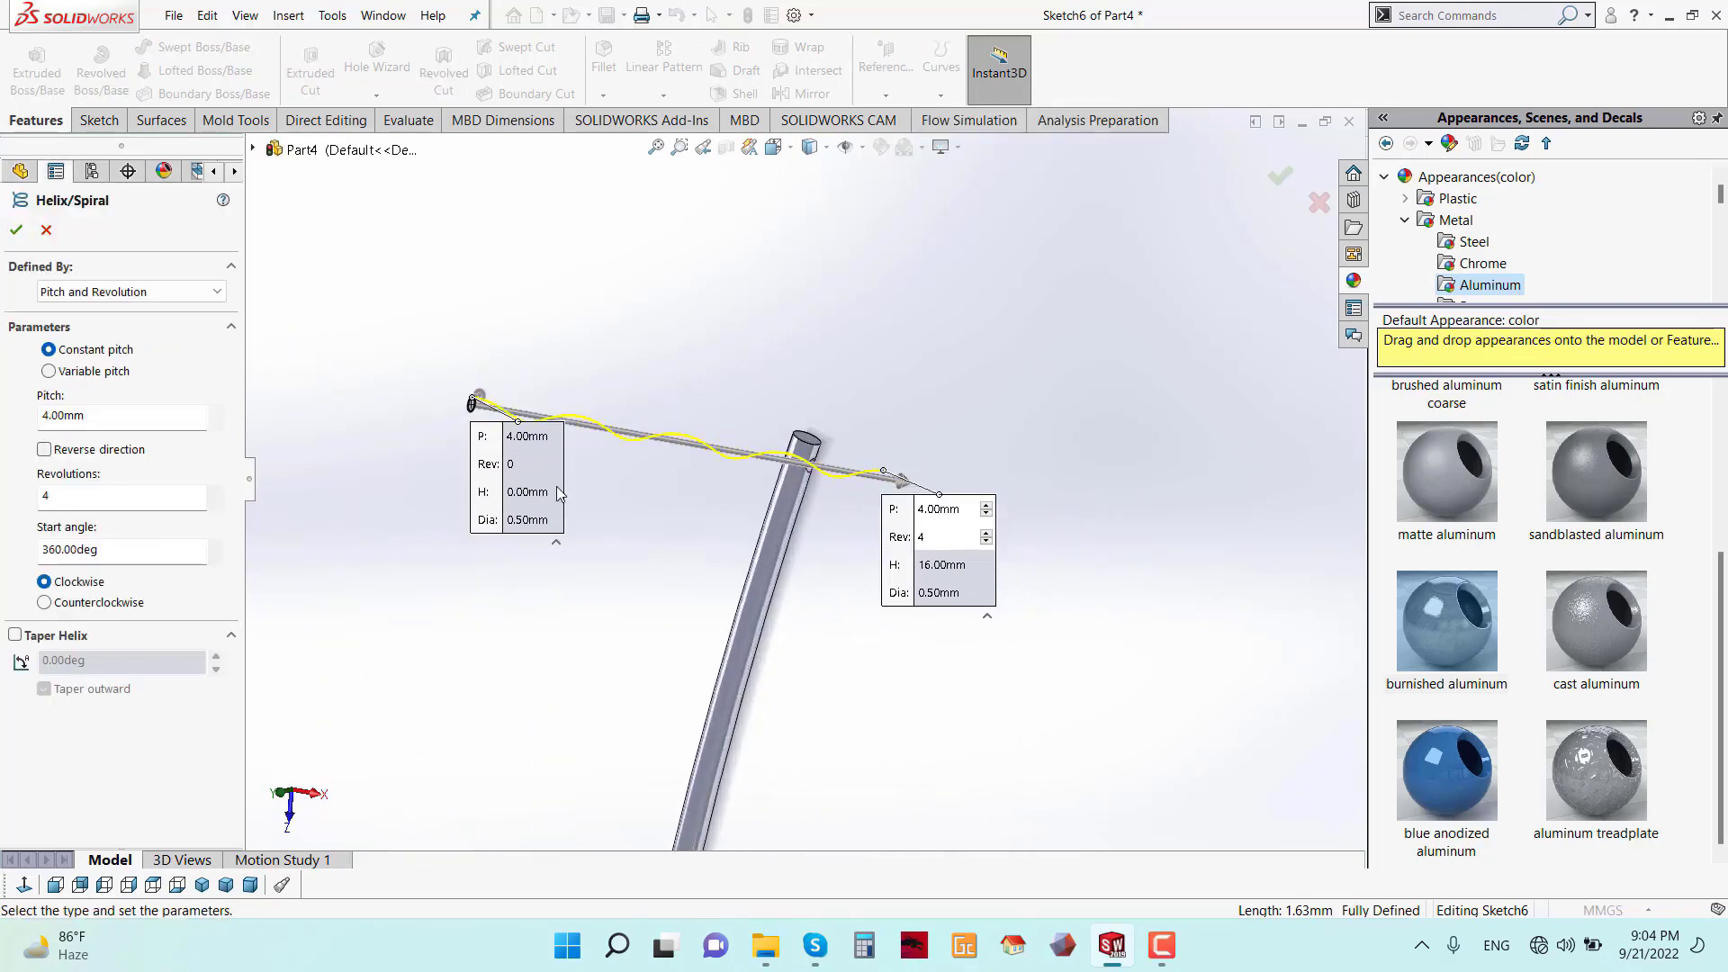
middle_drag(558, 493, 311, 486)
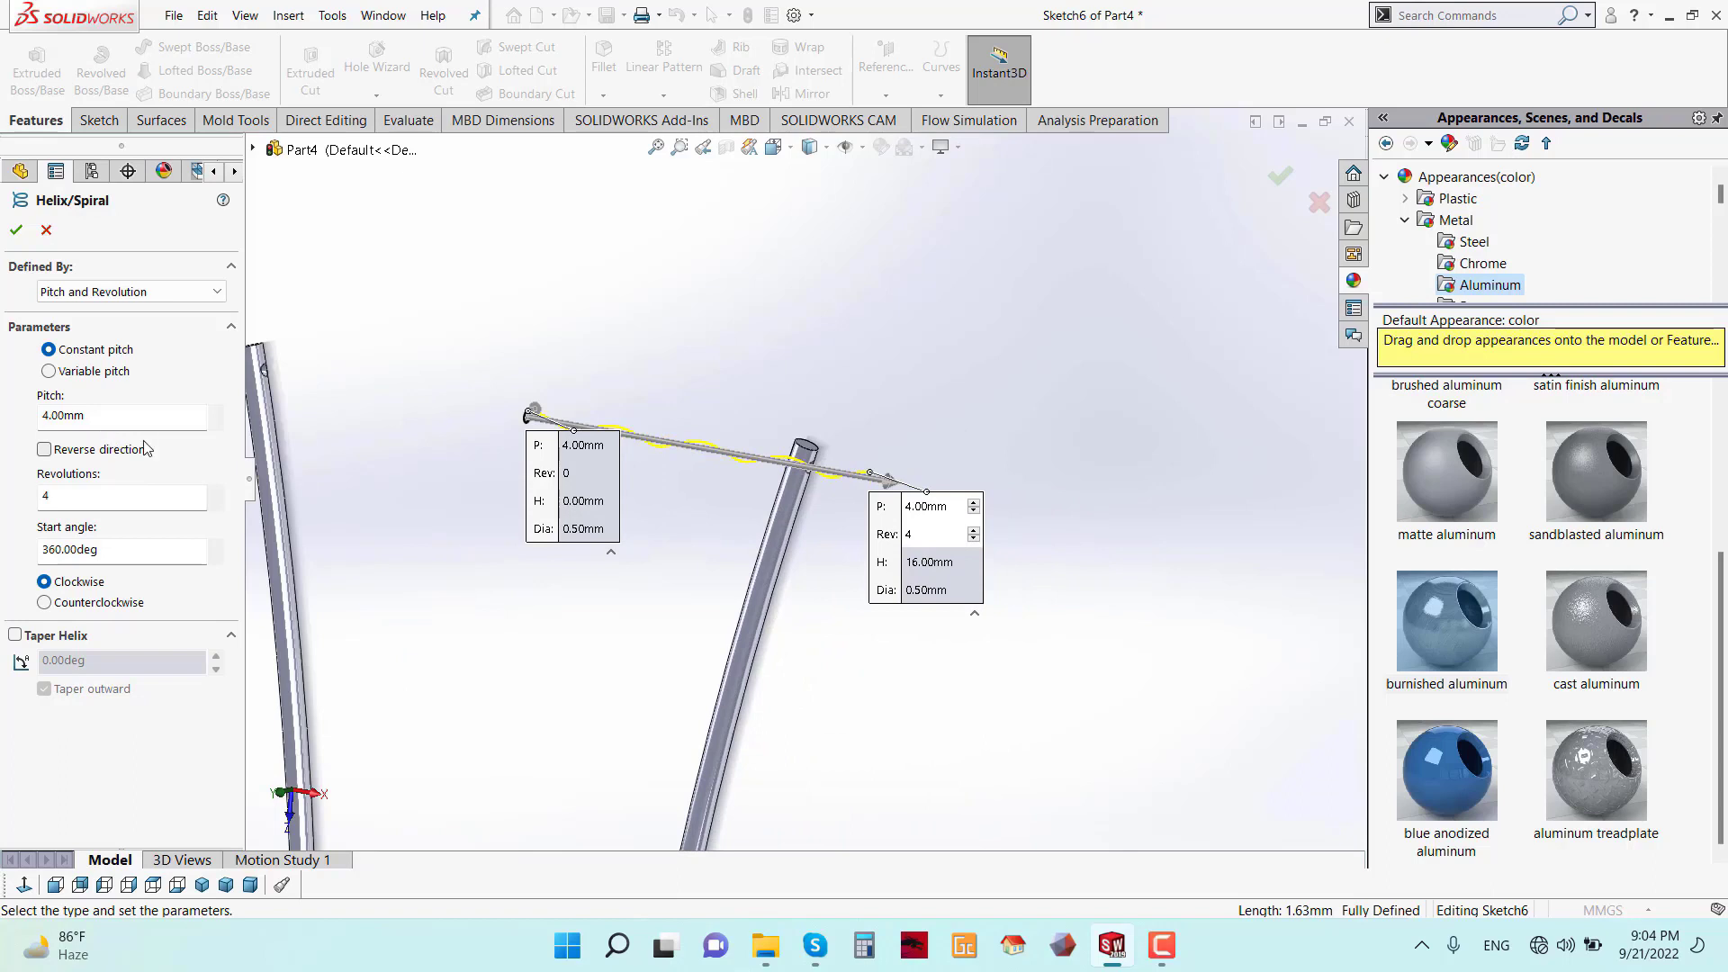
key(ctrl+a)
text(0.25)
key(Return)
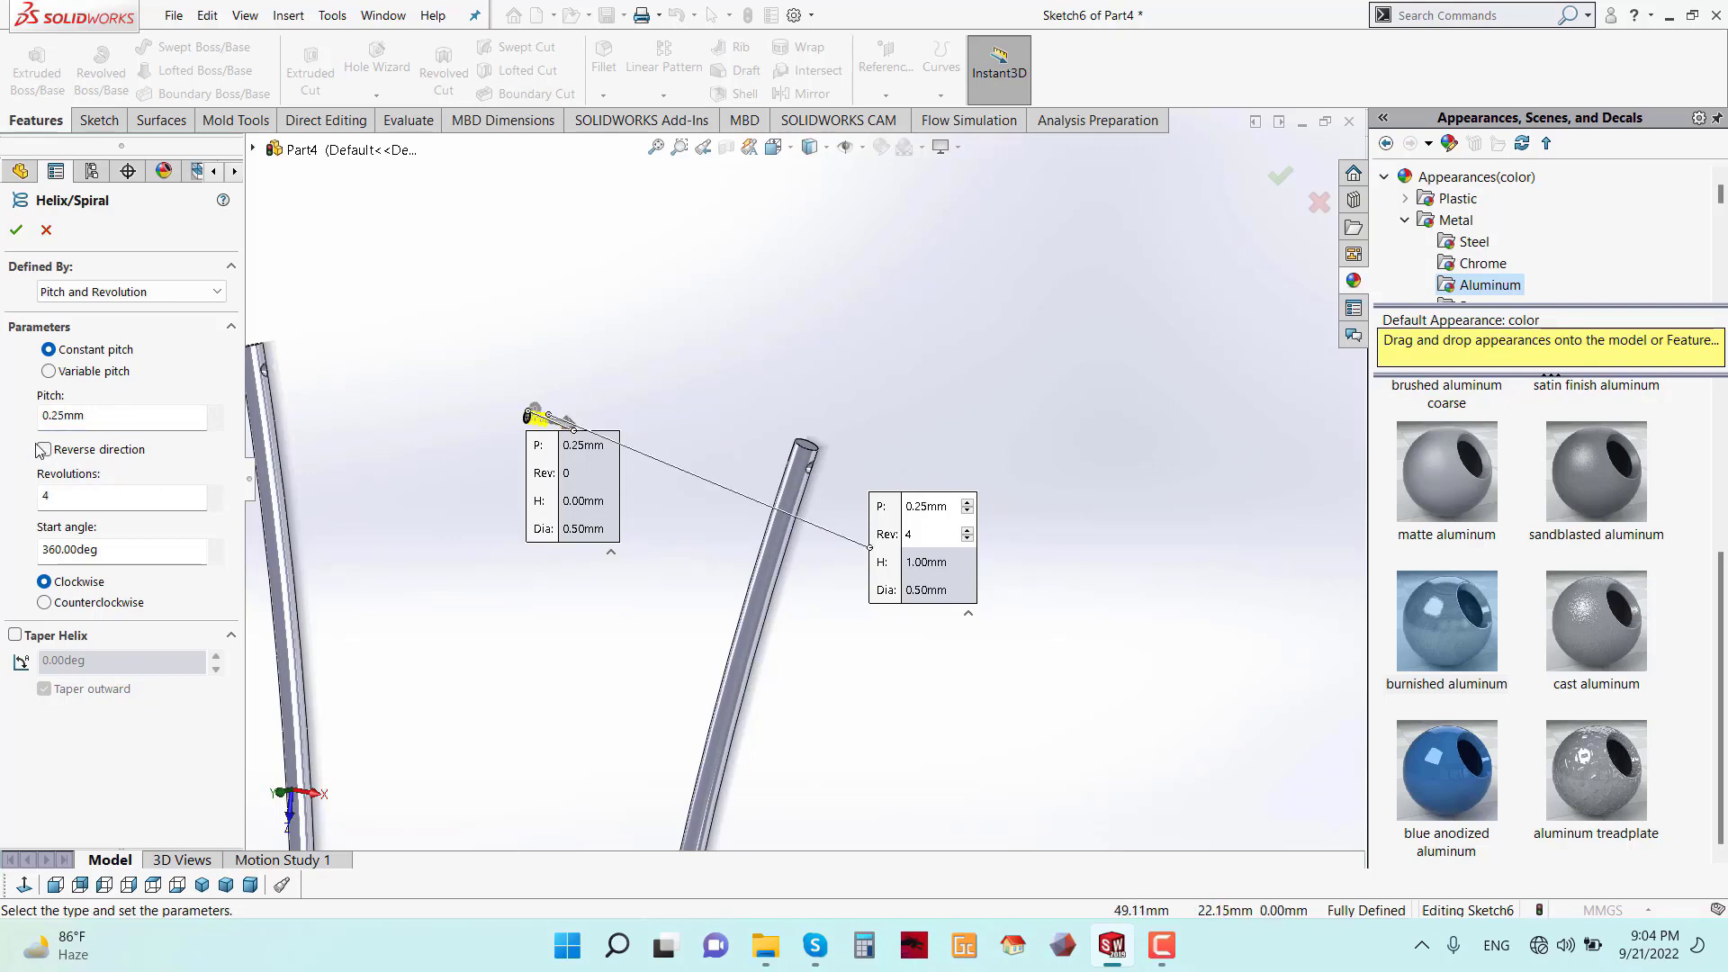
- Try 47 and 55 revolutions for the helix, comparing its end with the hole in the rod
click(87, 493)
key(ctrl+a)
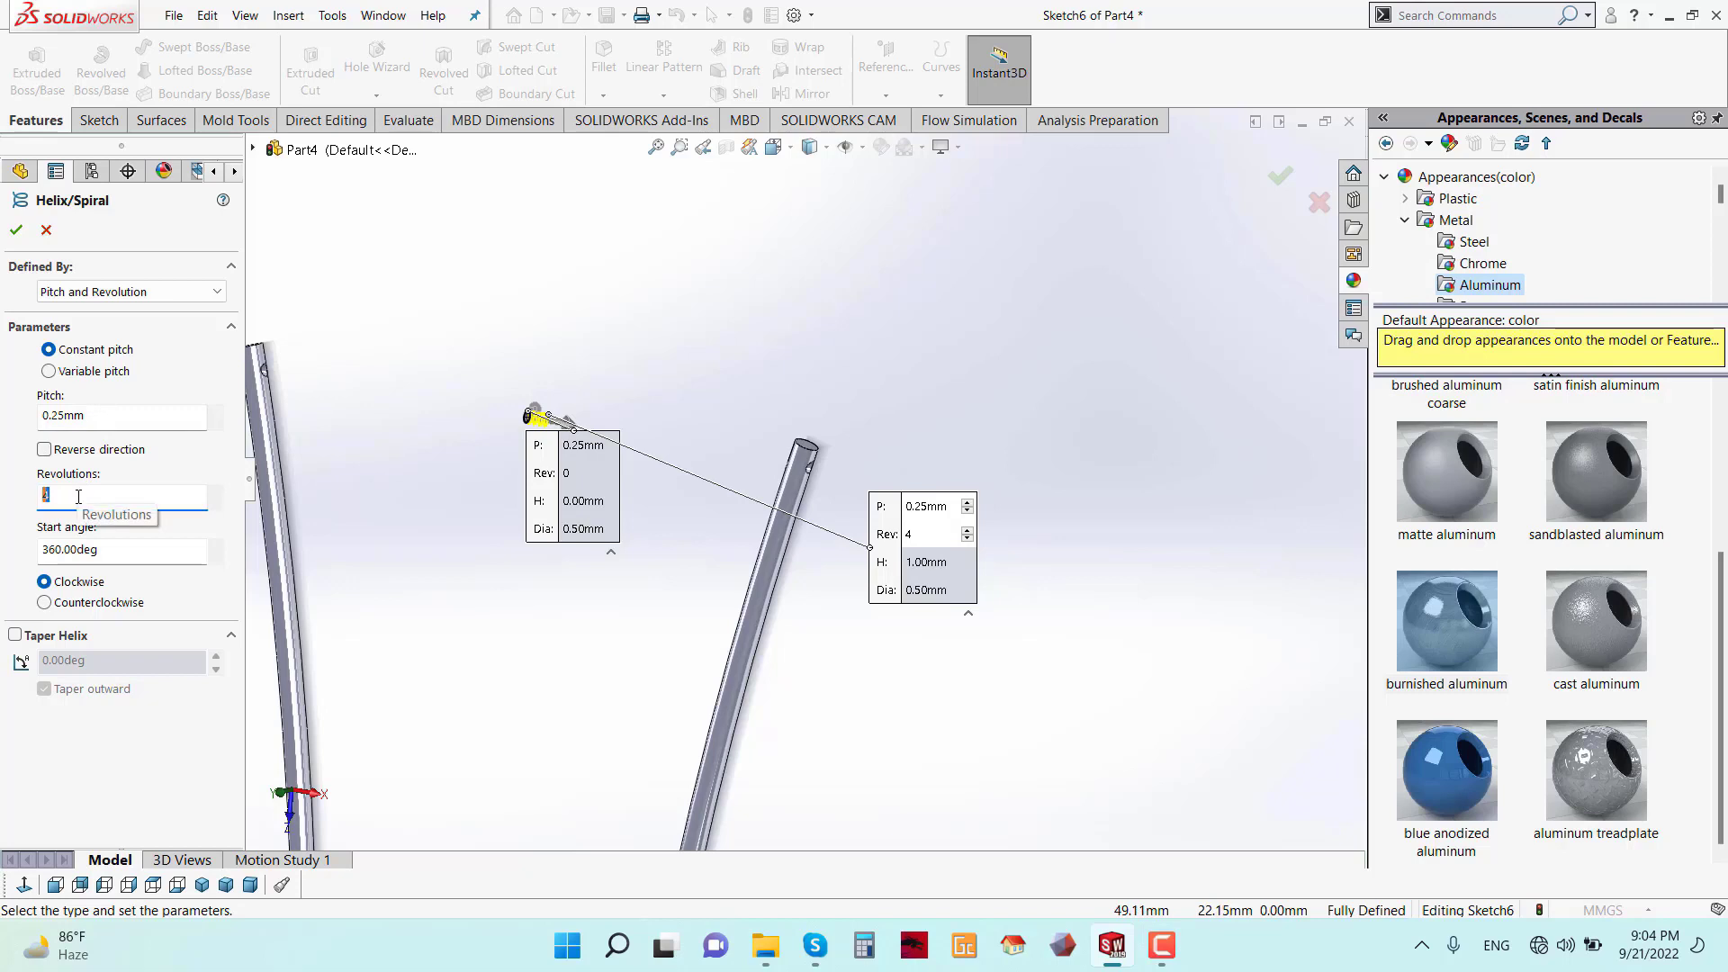
text(47)
key(Return)
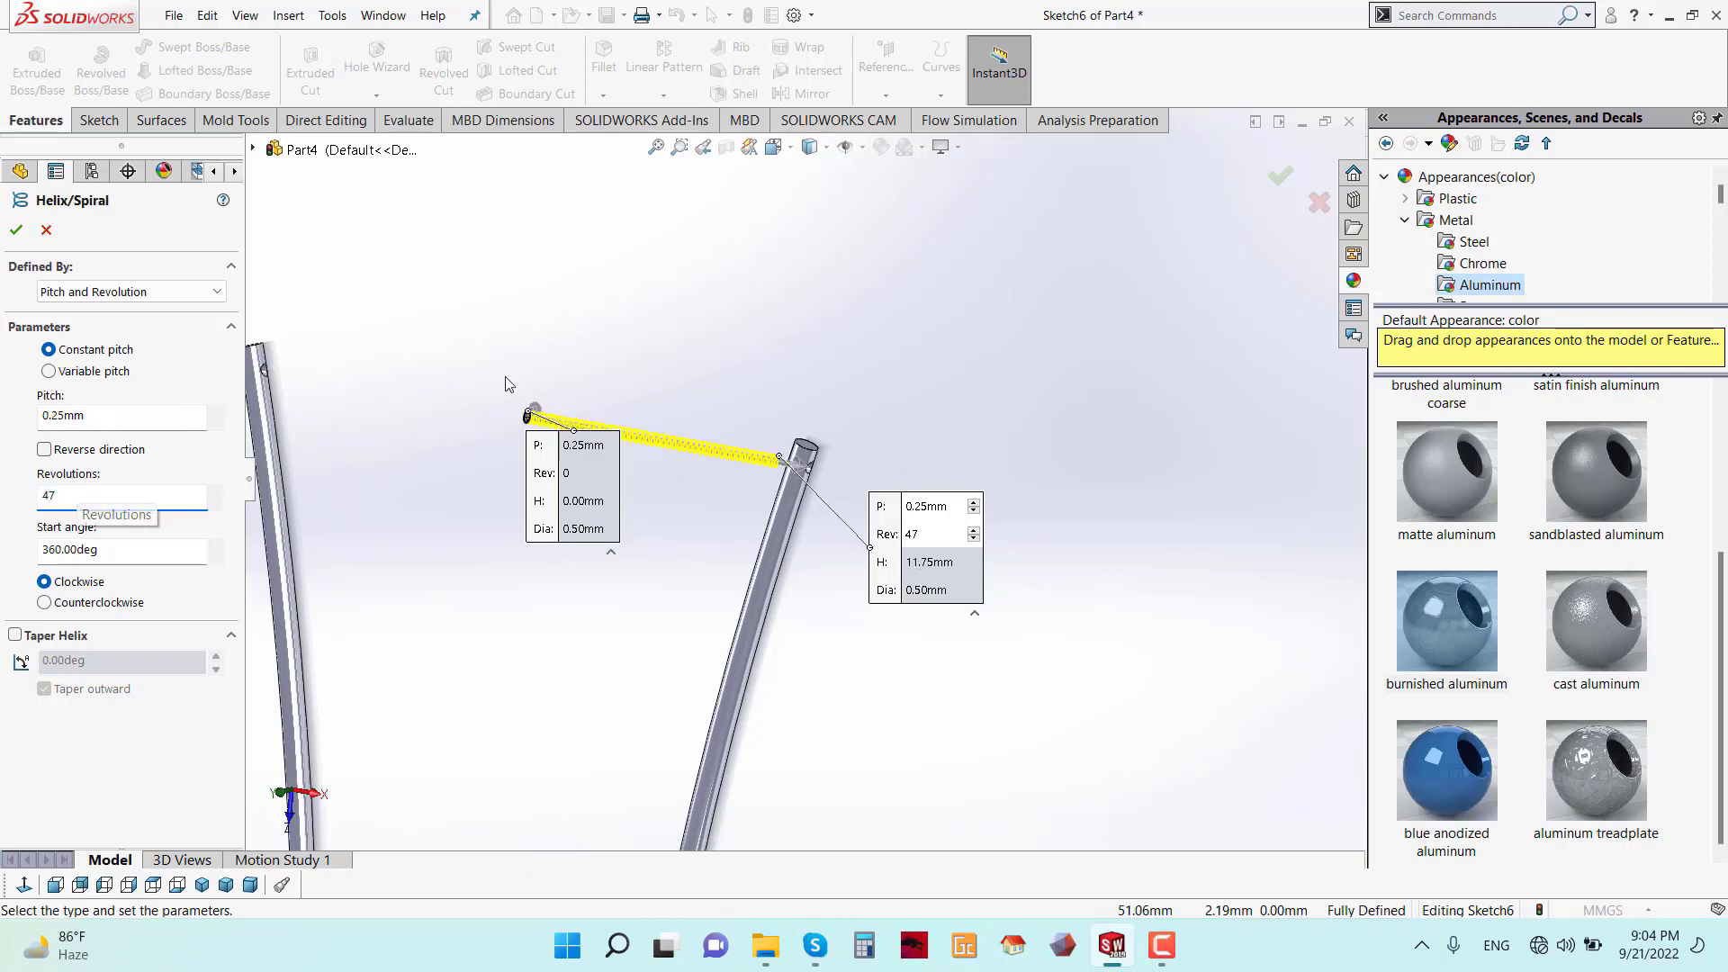
scroll(878, 461, down, 5)
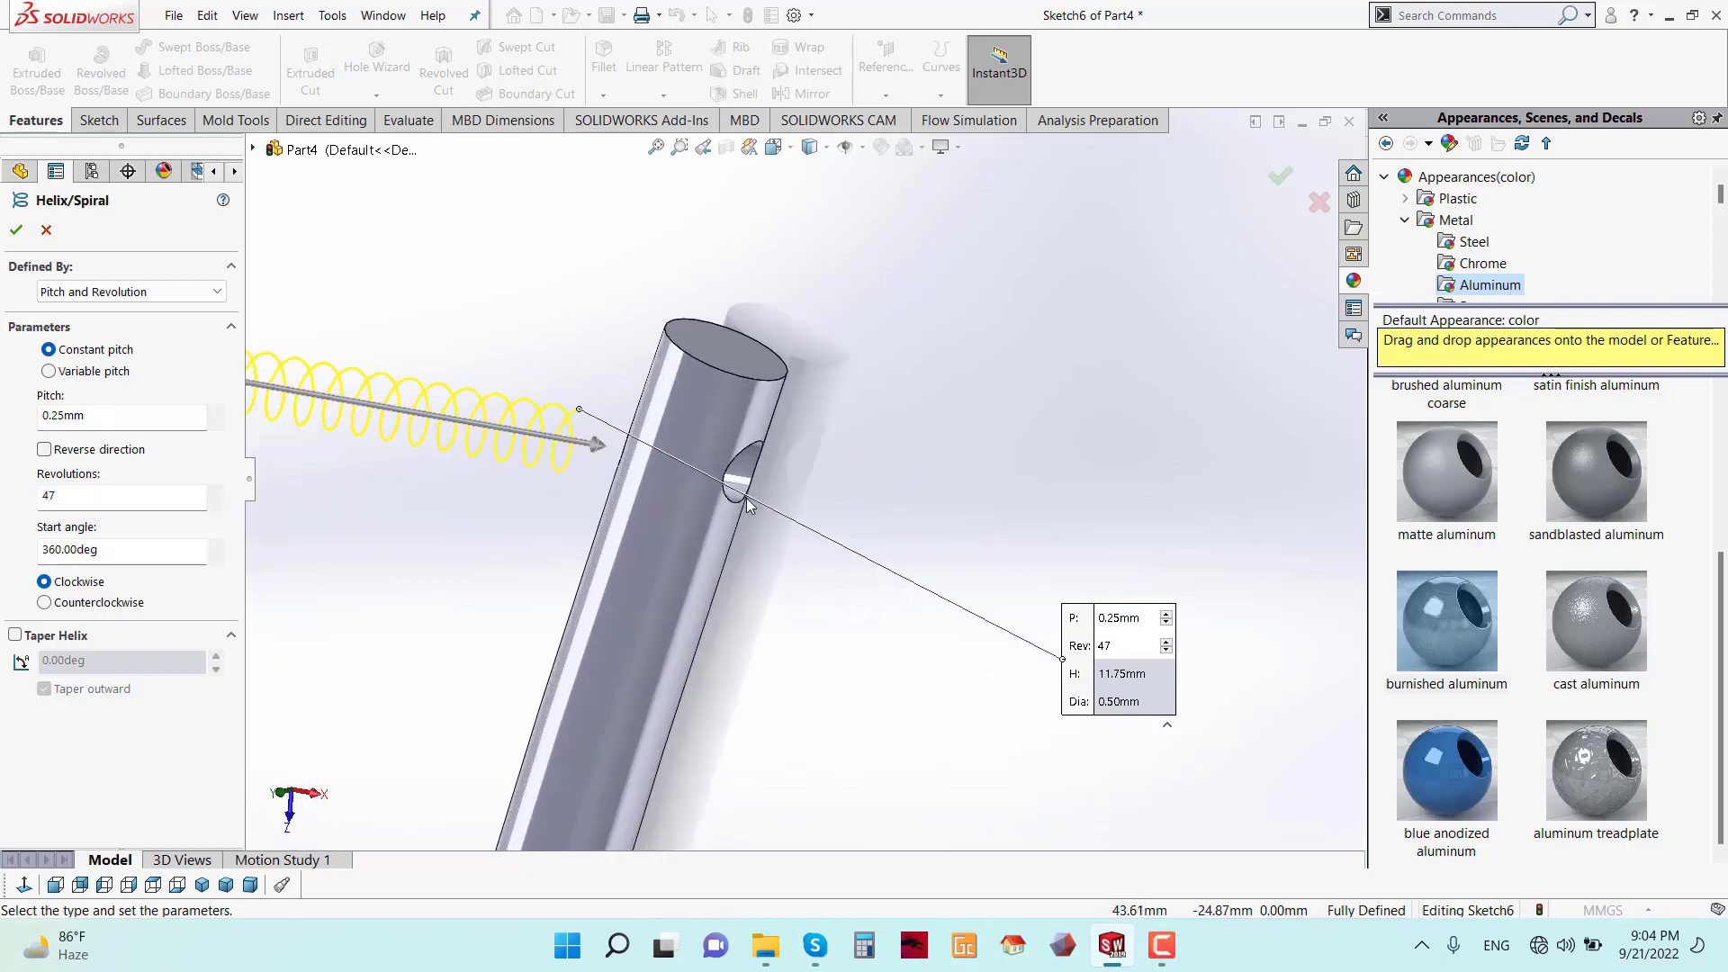
scroll(134, 502, up, 8)
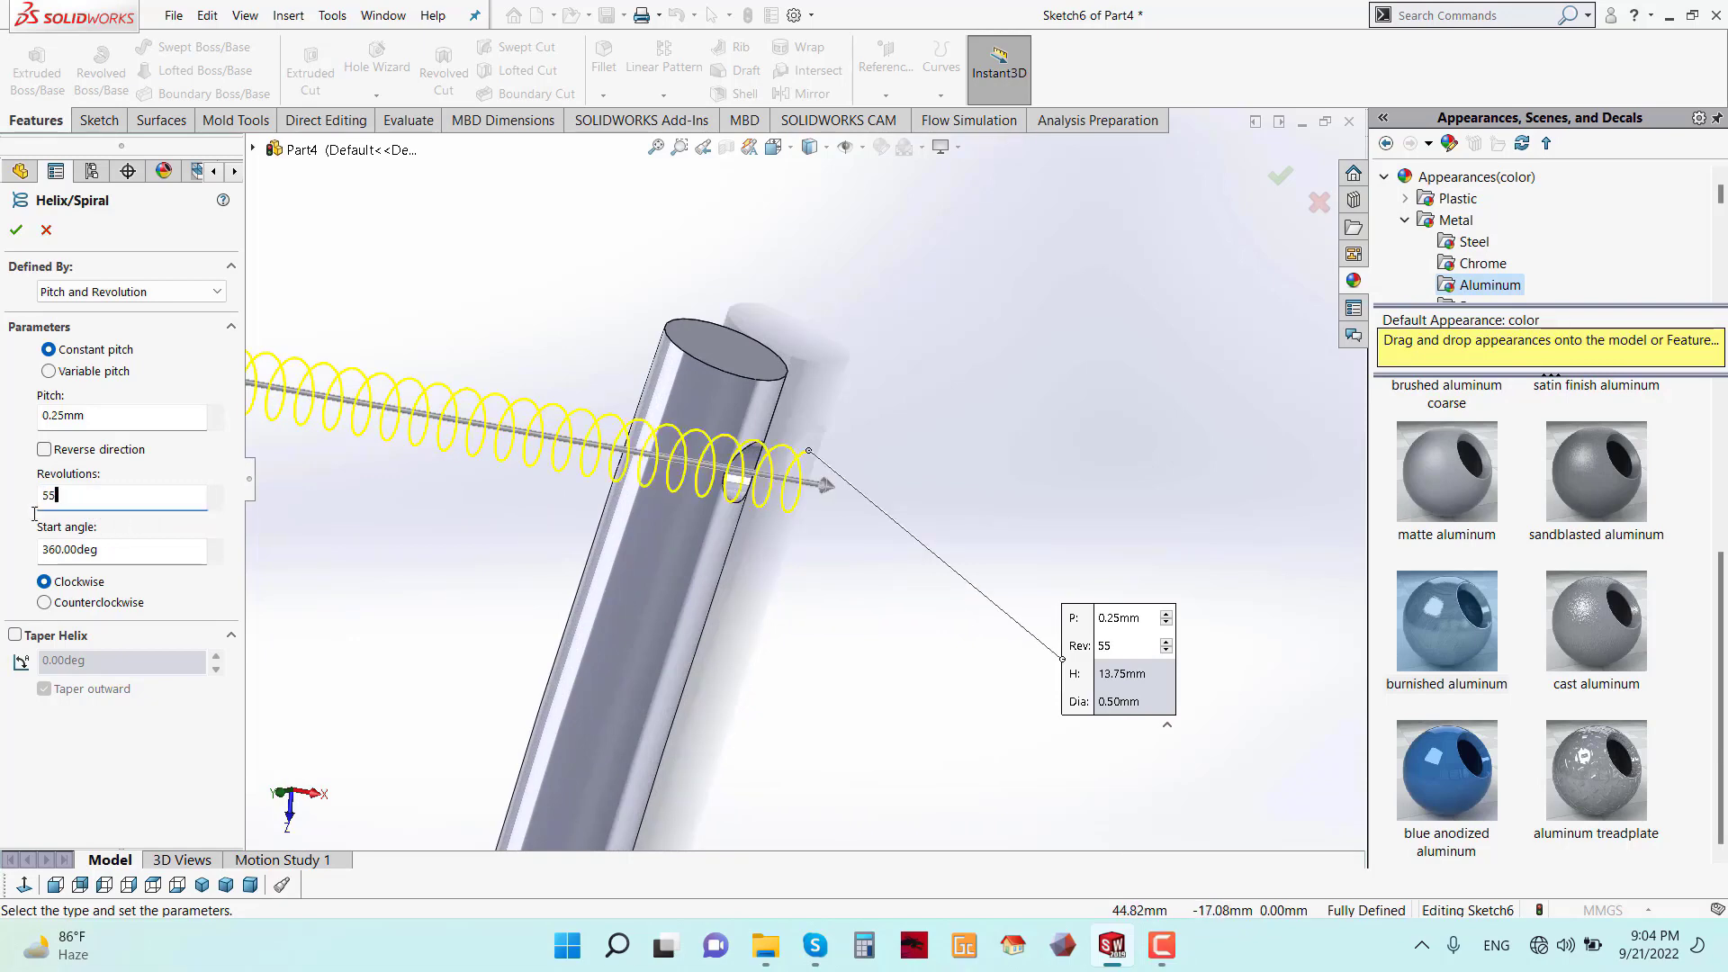
- Set the helix to 50 revolutions and create it
text(0)
key(Return)
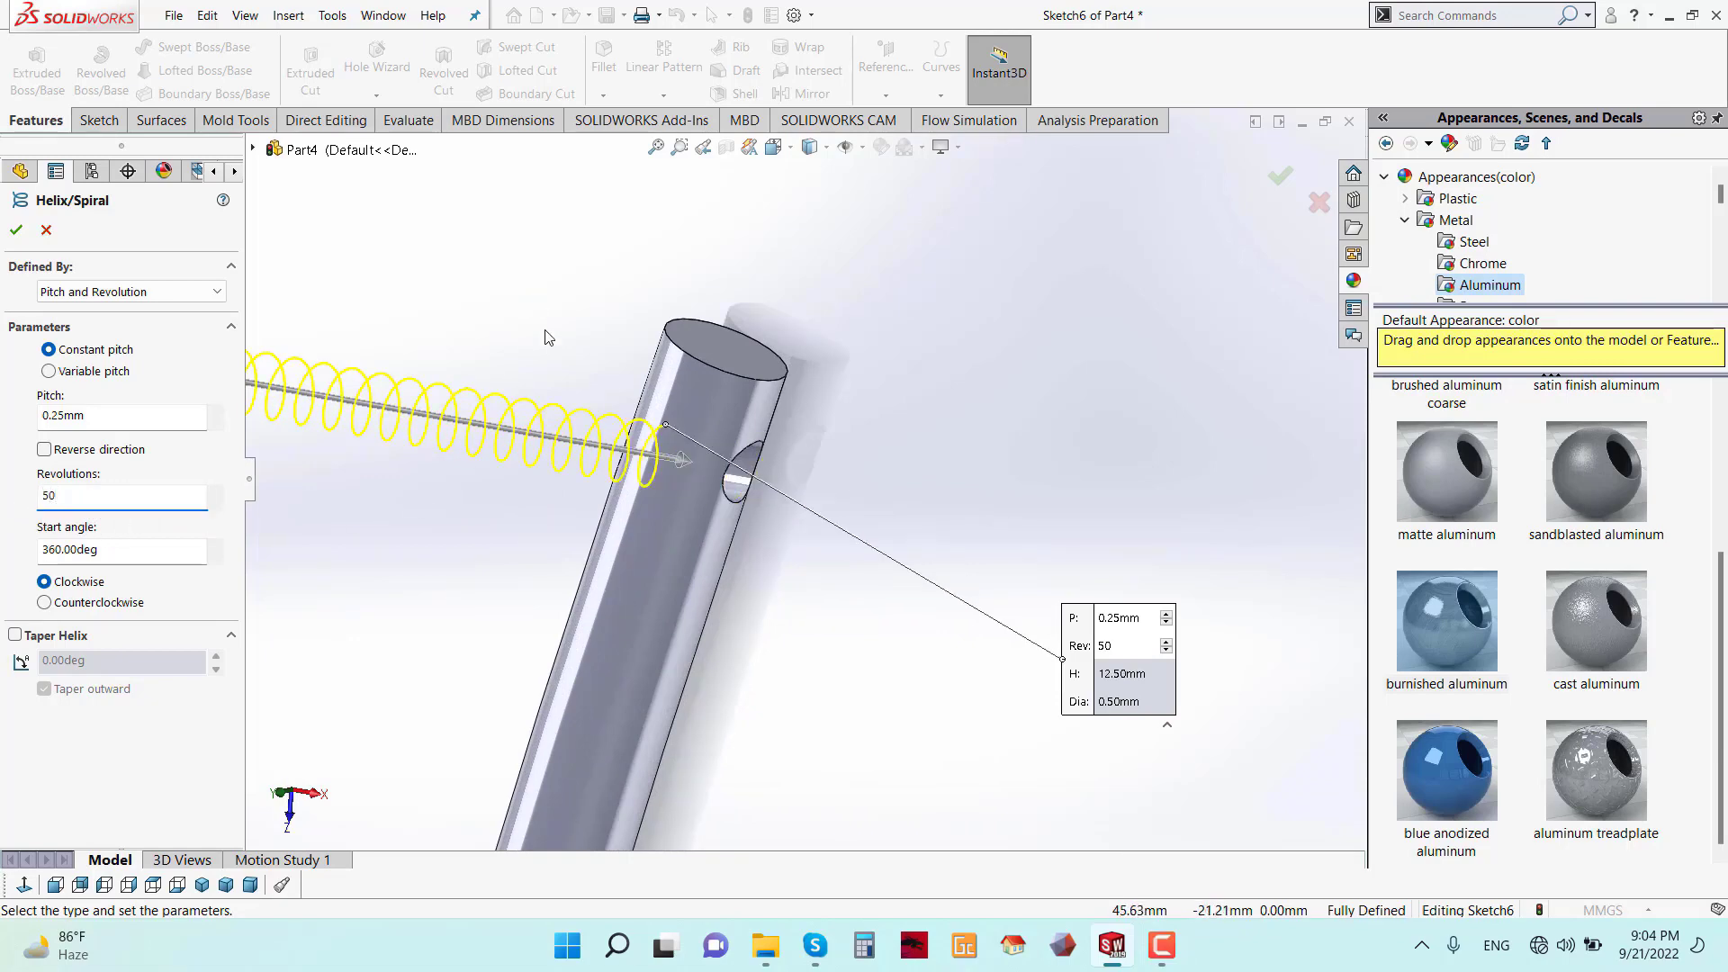
scroll(662, 482, up, 5)
scroll(661, 482, up, 4)
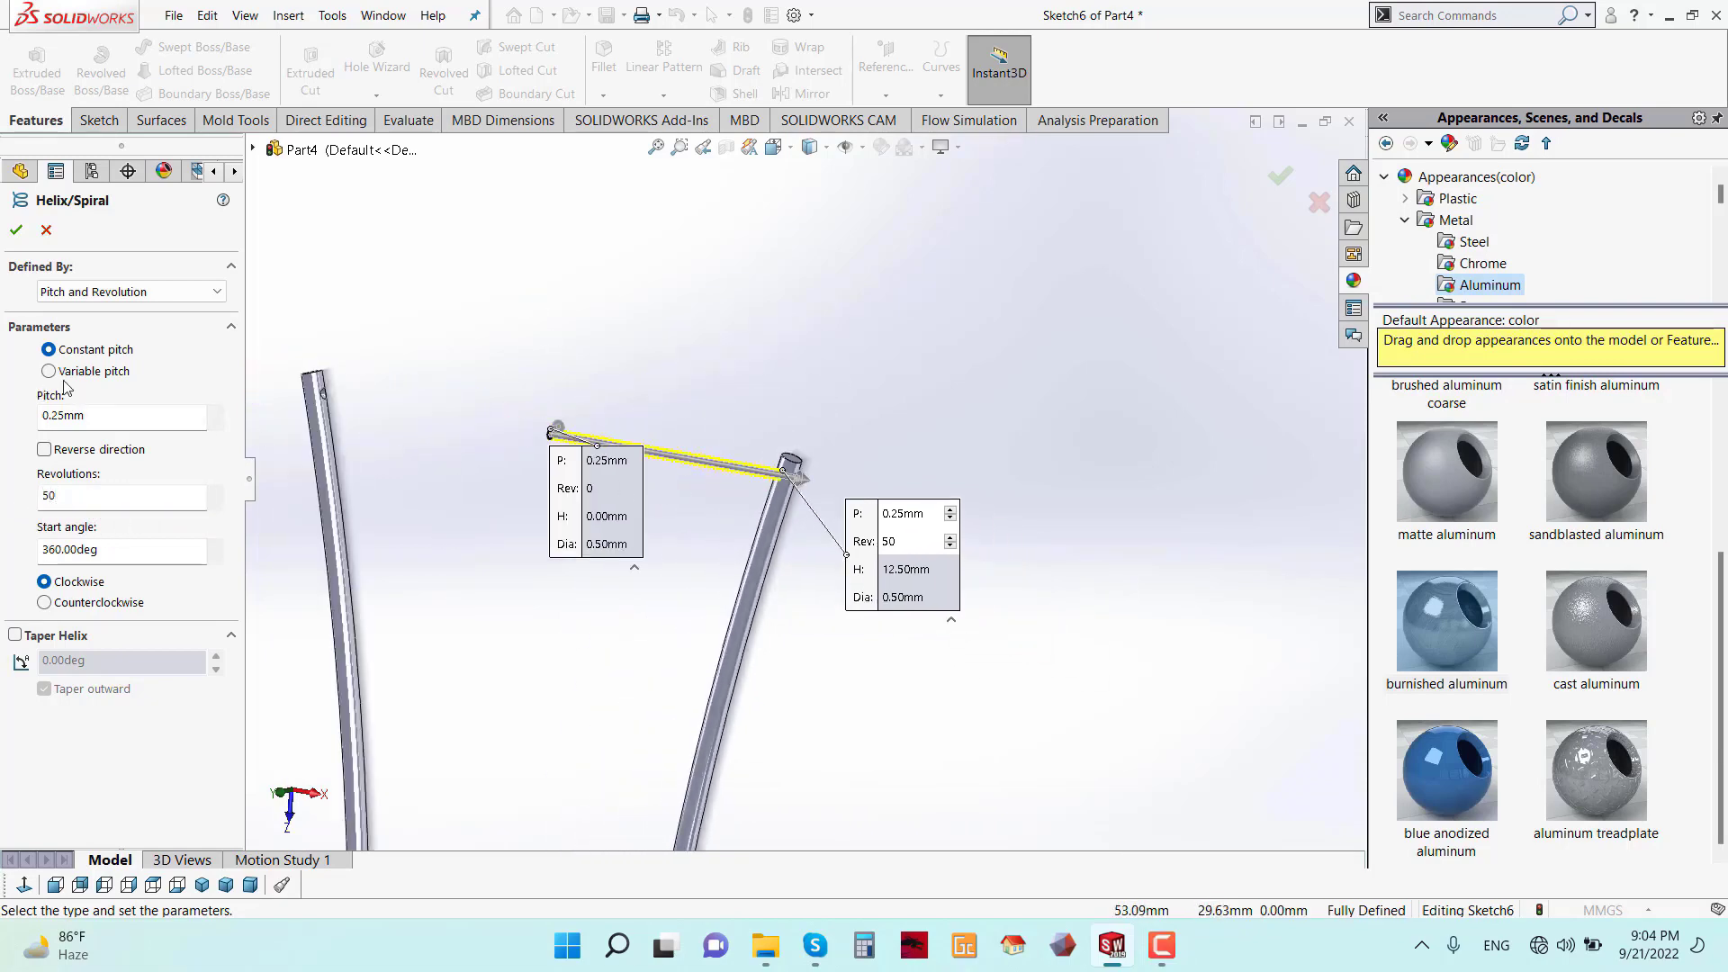
click(16, 230)
scroll(569, 464, down, 4)
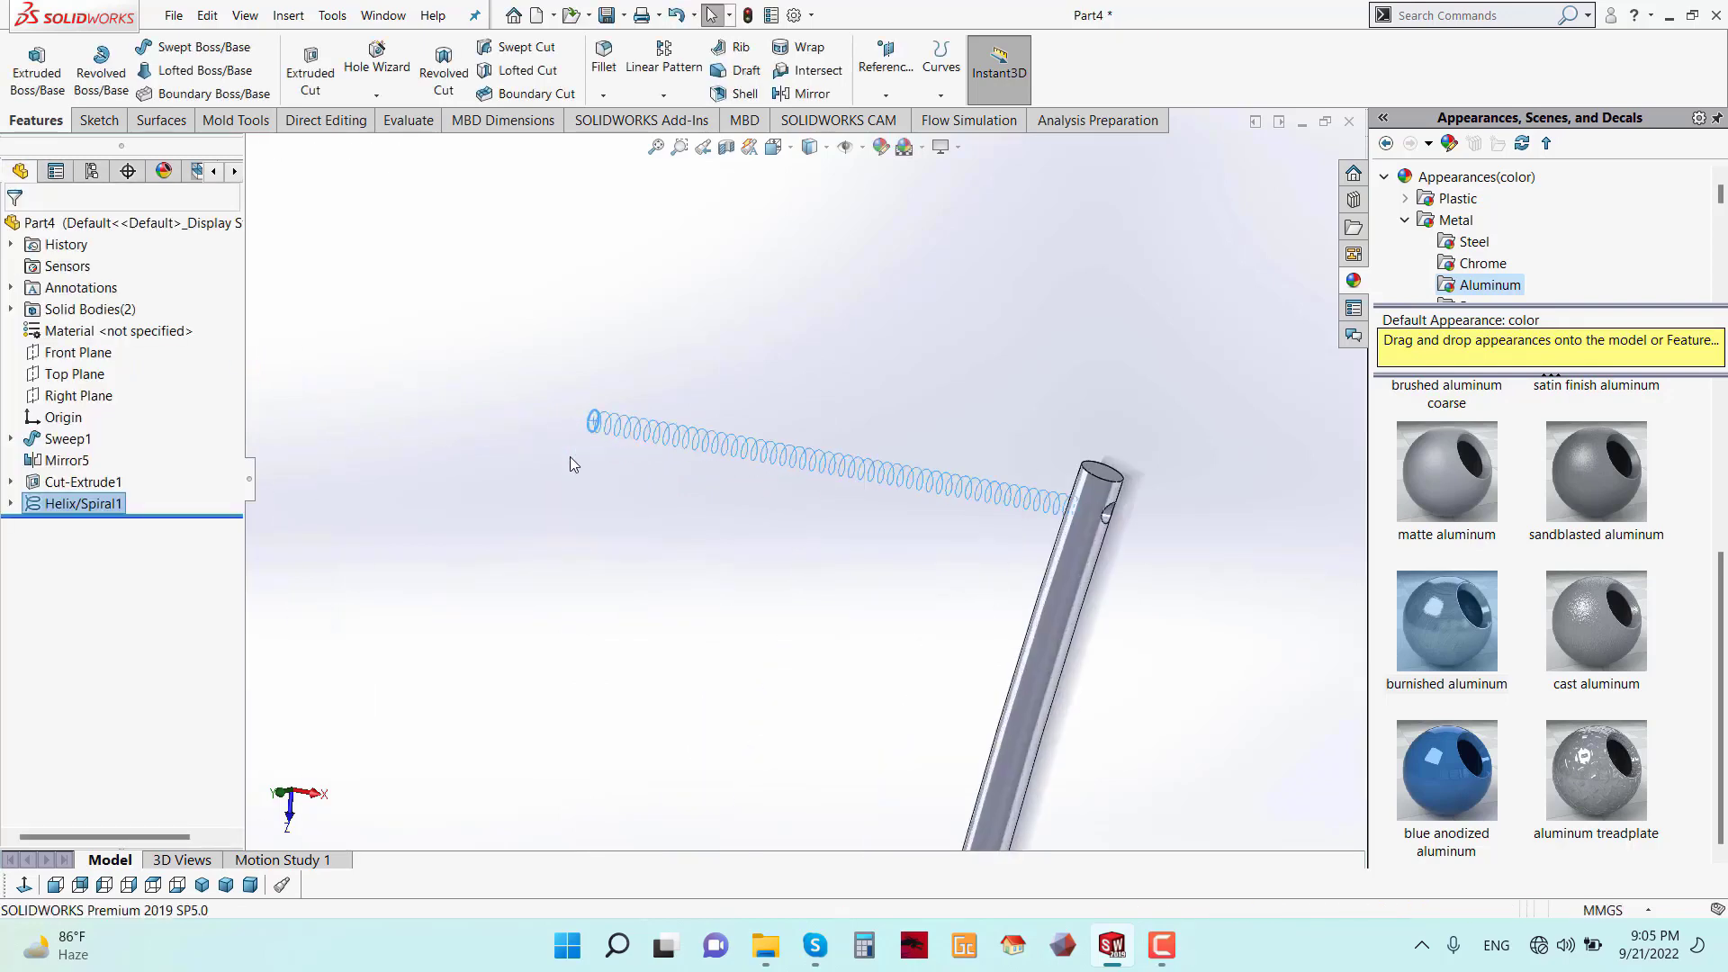
- Start a new sketch on the Right Plane and convert the helix's 0.5 mm base circle into it
scroll(569, 462, up, 3)
middle_drag(570, 463, 744, 385)
click(756, 450)
scroll(756, 451, down, 3)
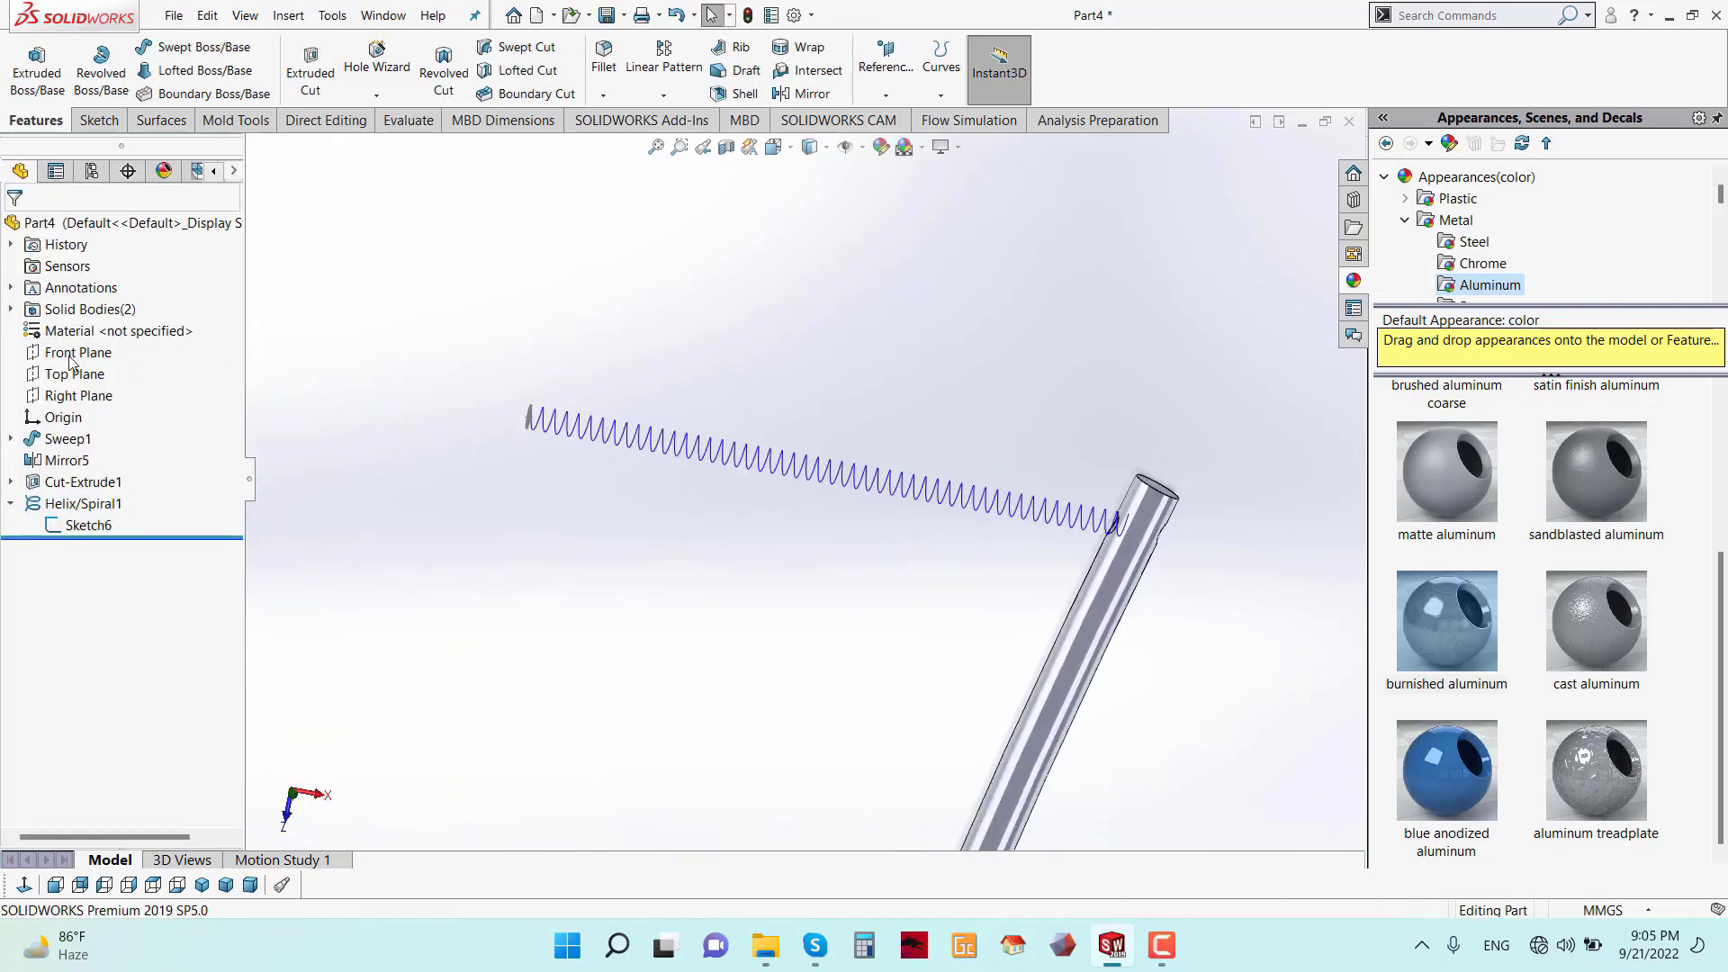
click(72, 397)
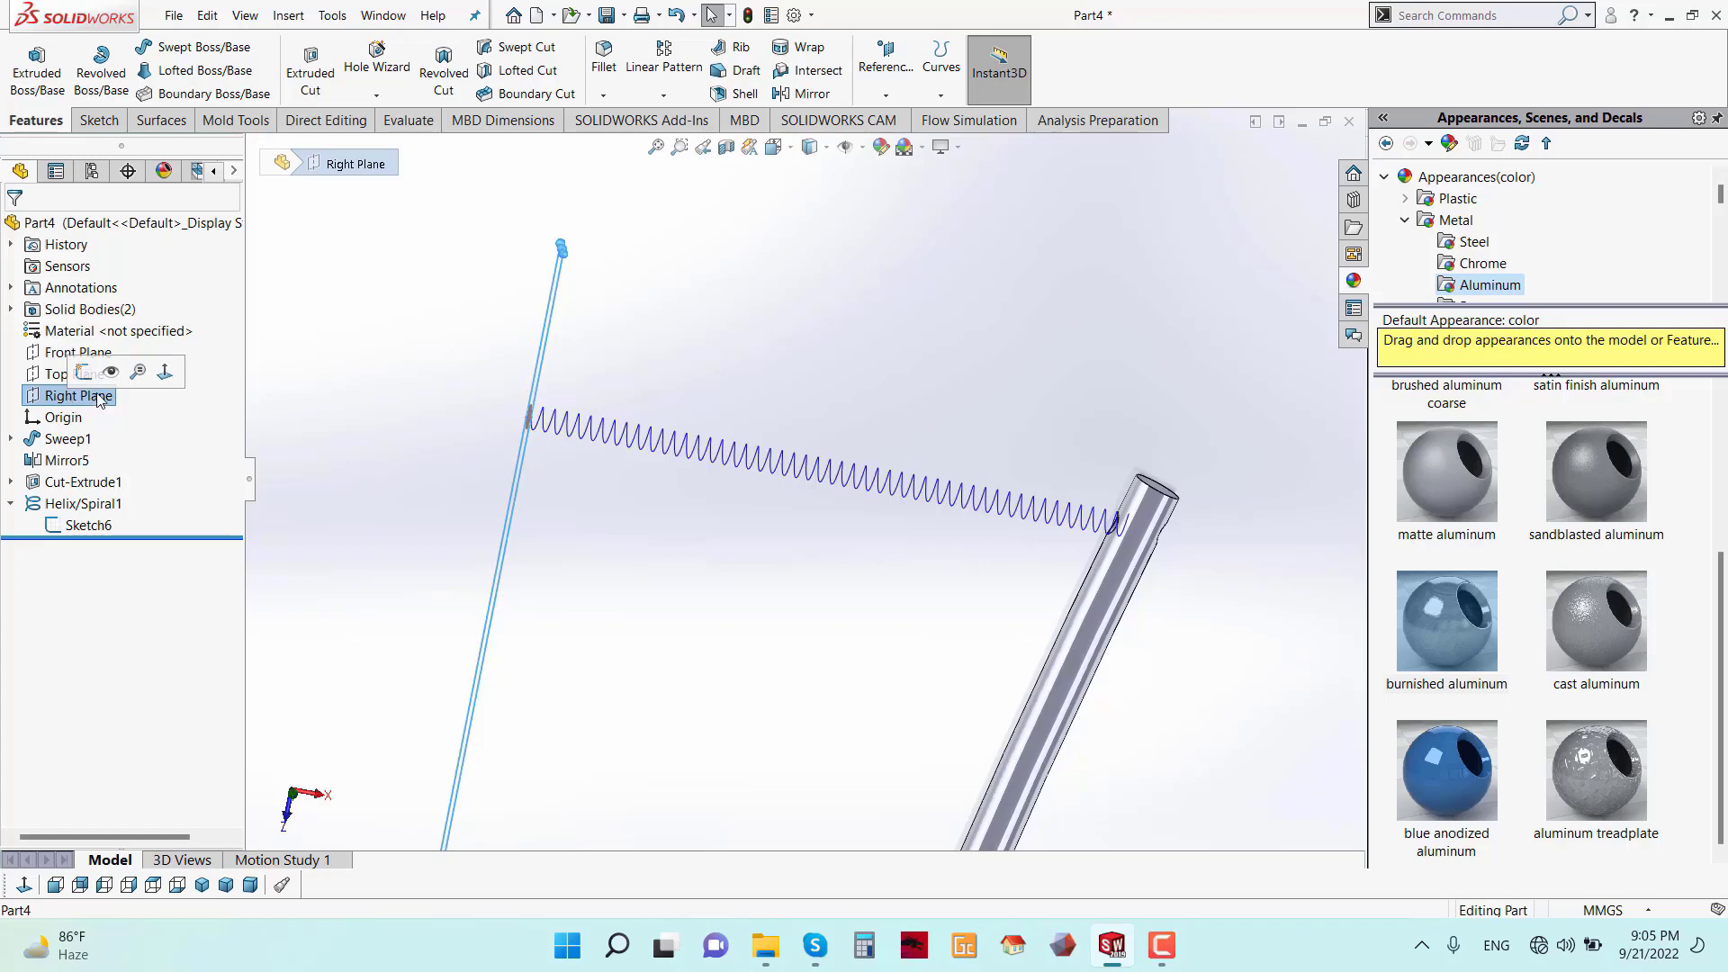
click(84, 371)
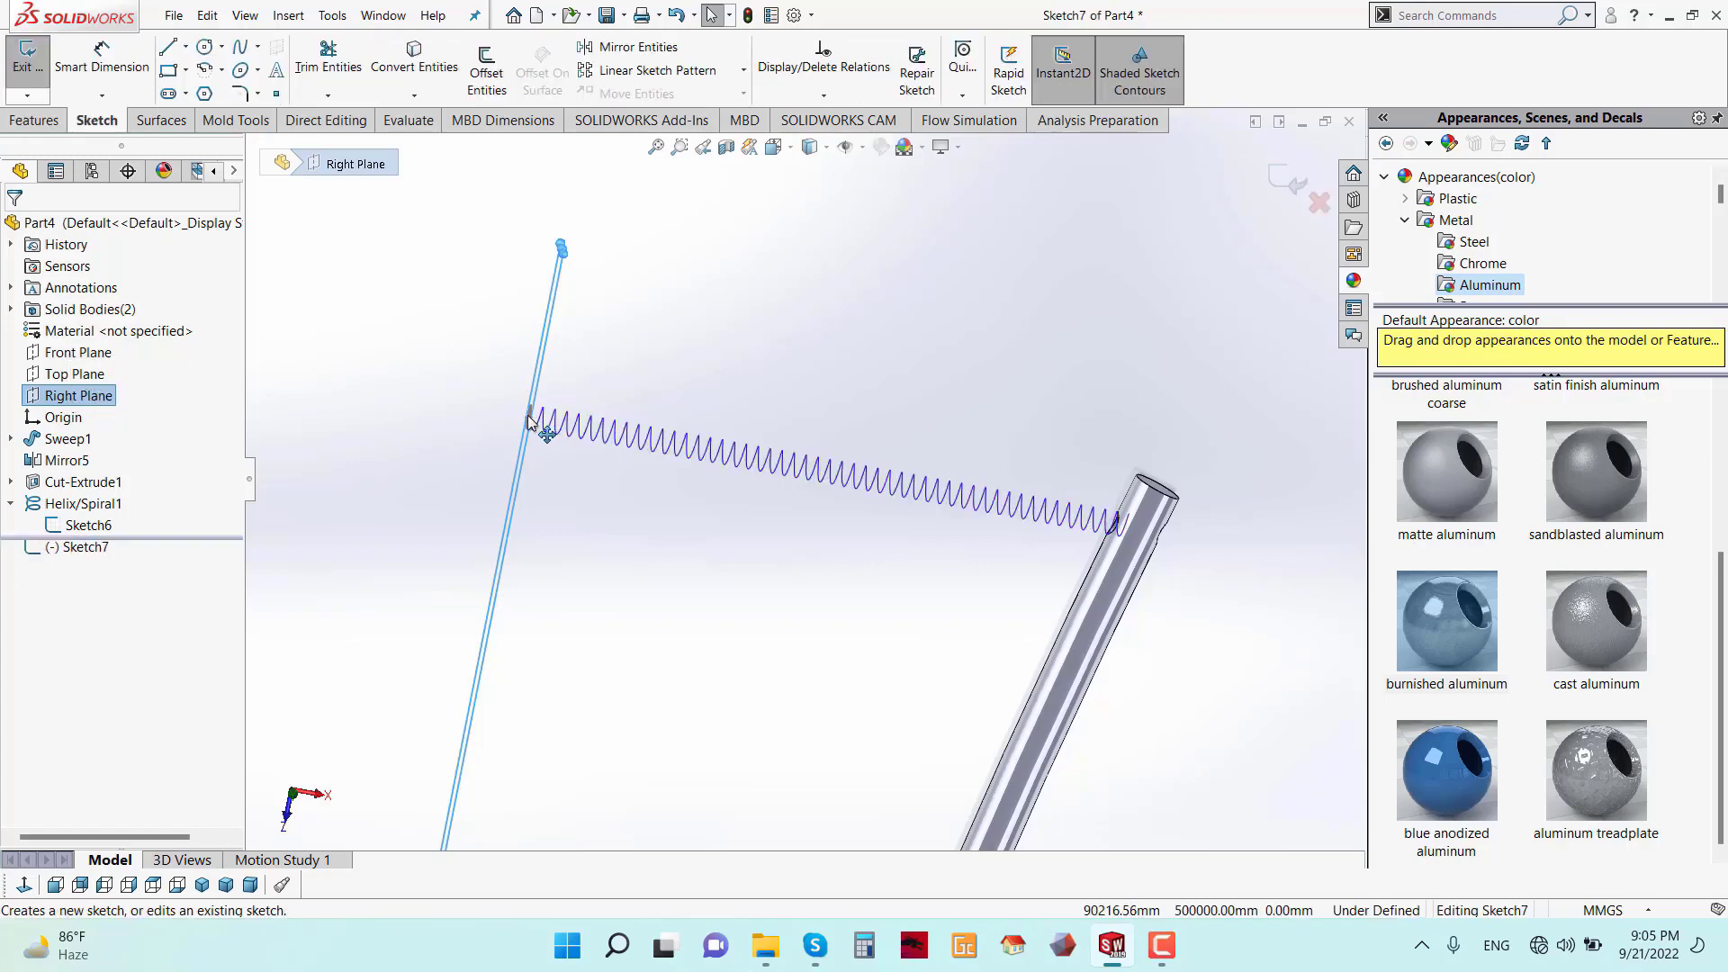
middle_drag(648, 373, 680, 394)
scroll(636, 430, down, 5)
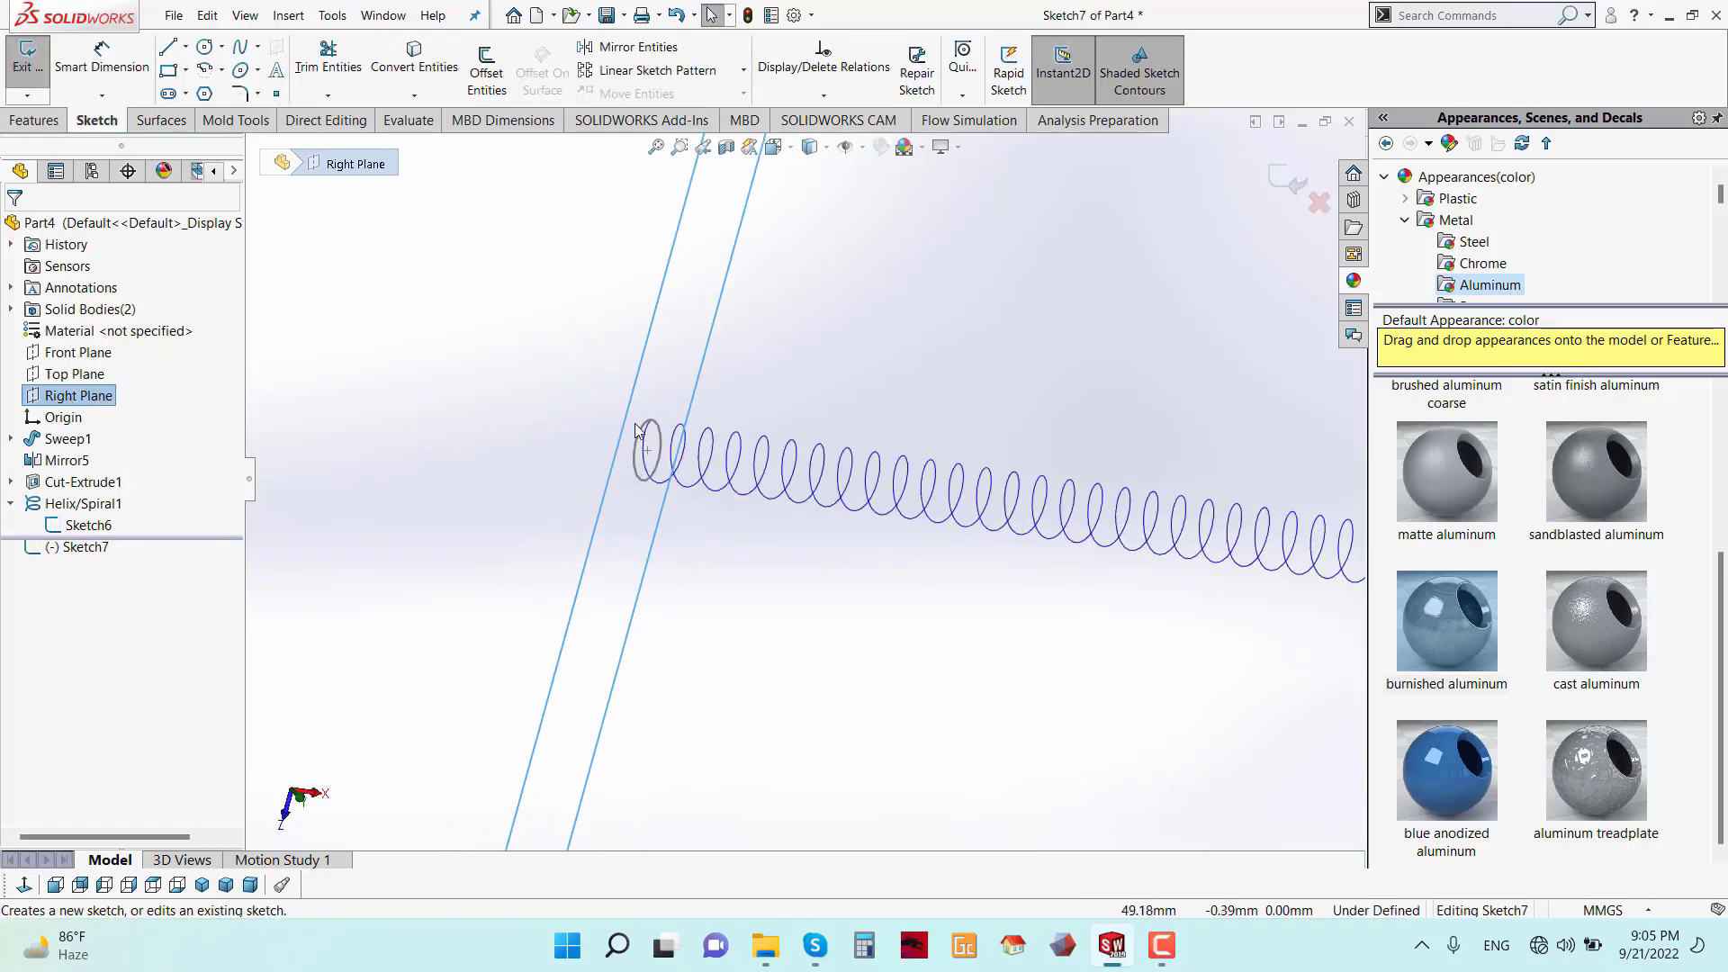
click(655, 430)
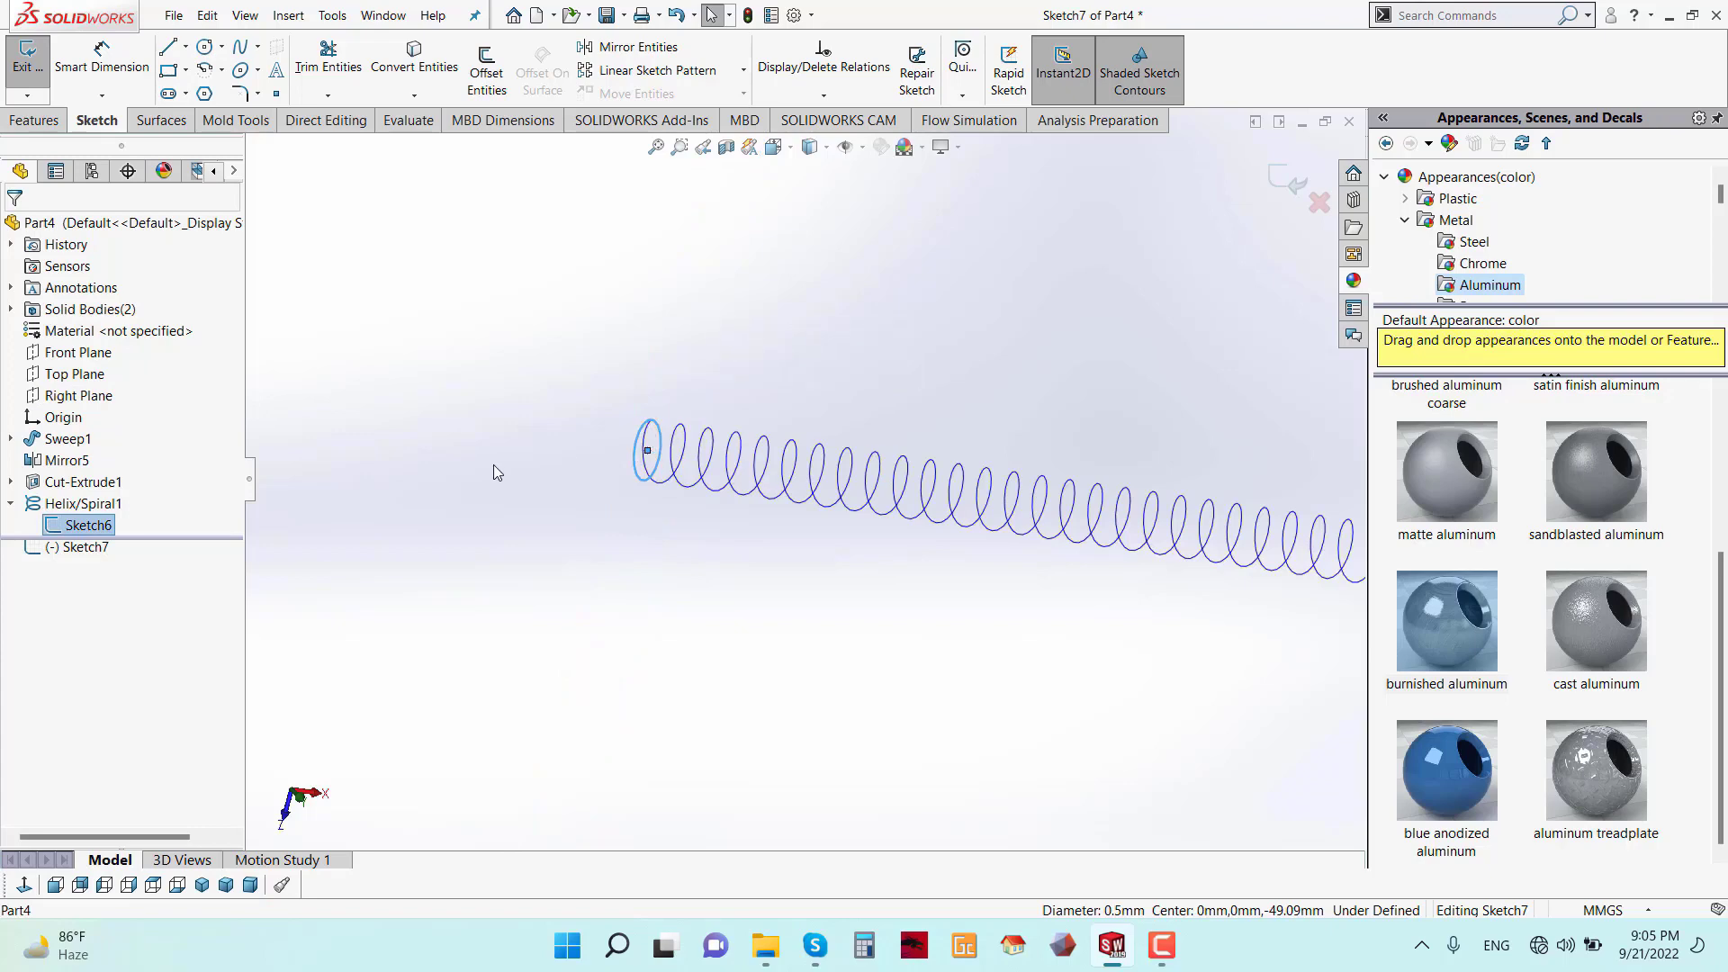
scroll(999, 198, up, 5)
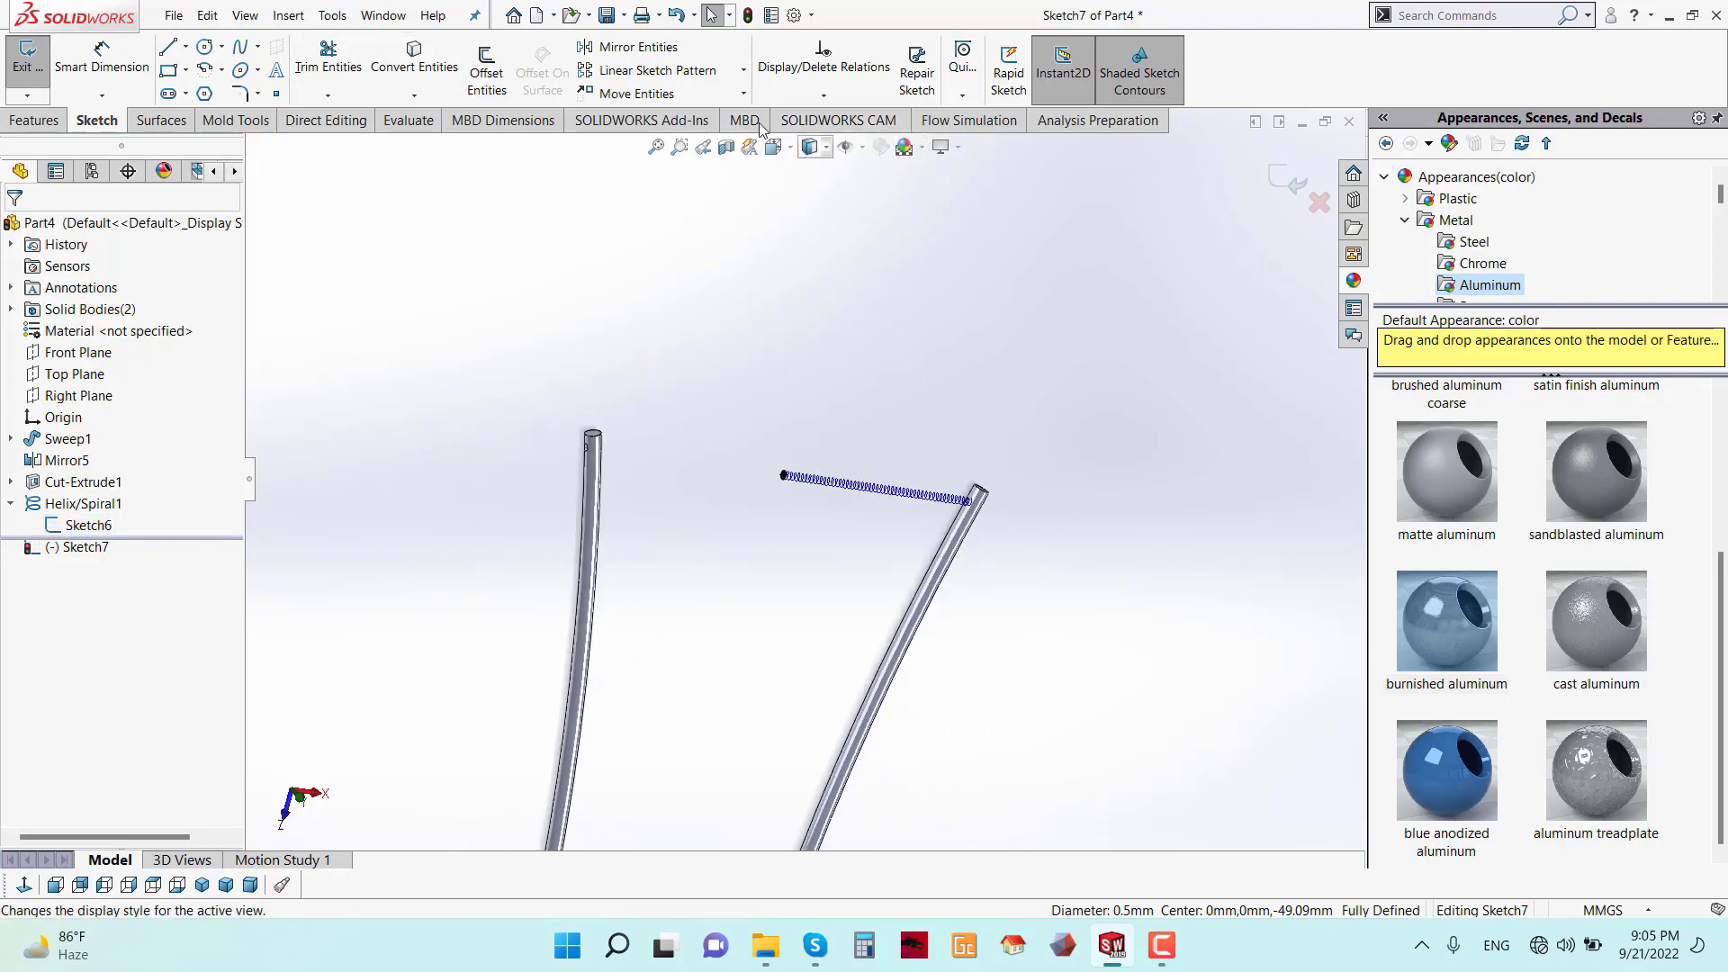
- Create a second helix from this circle with 0.25 mm pitch, 50 revolutions and reversed direction, towards the opposite rod
click(33, 120)
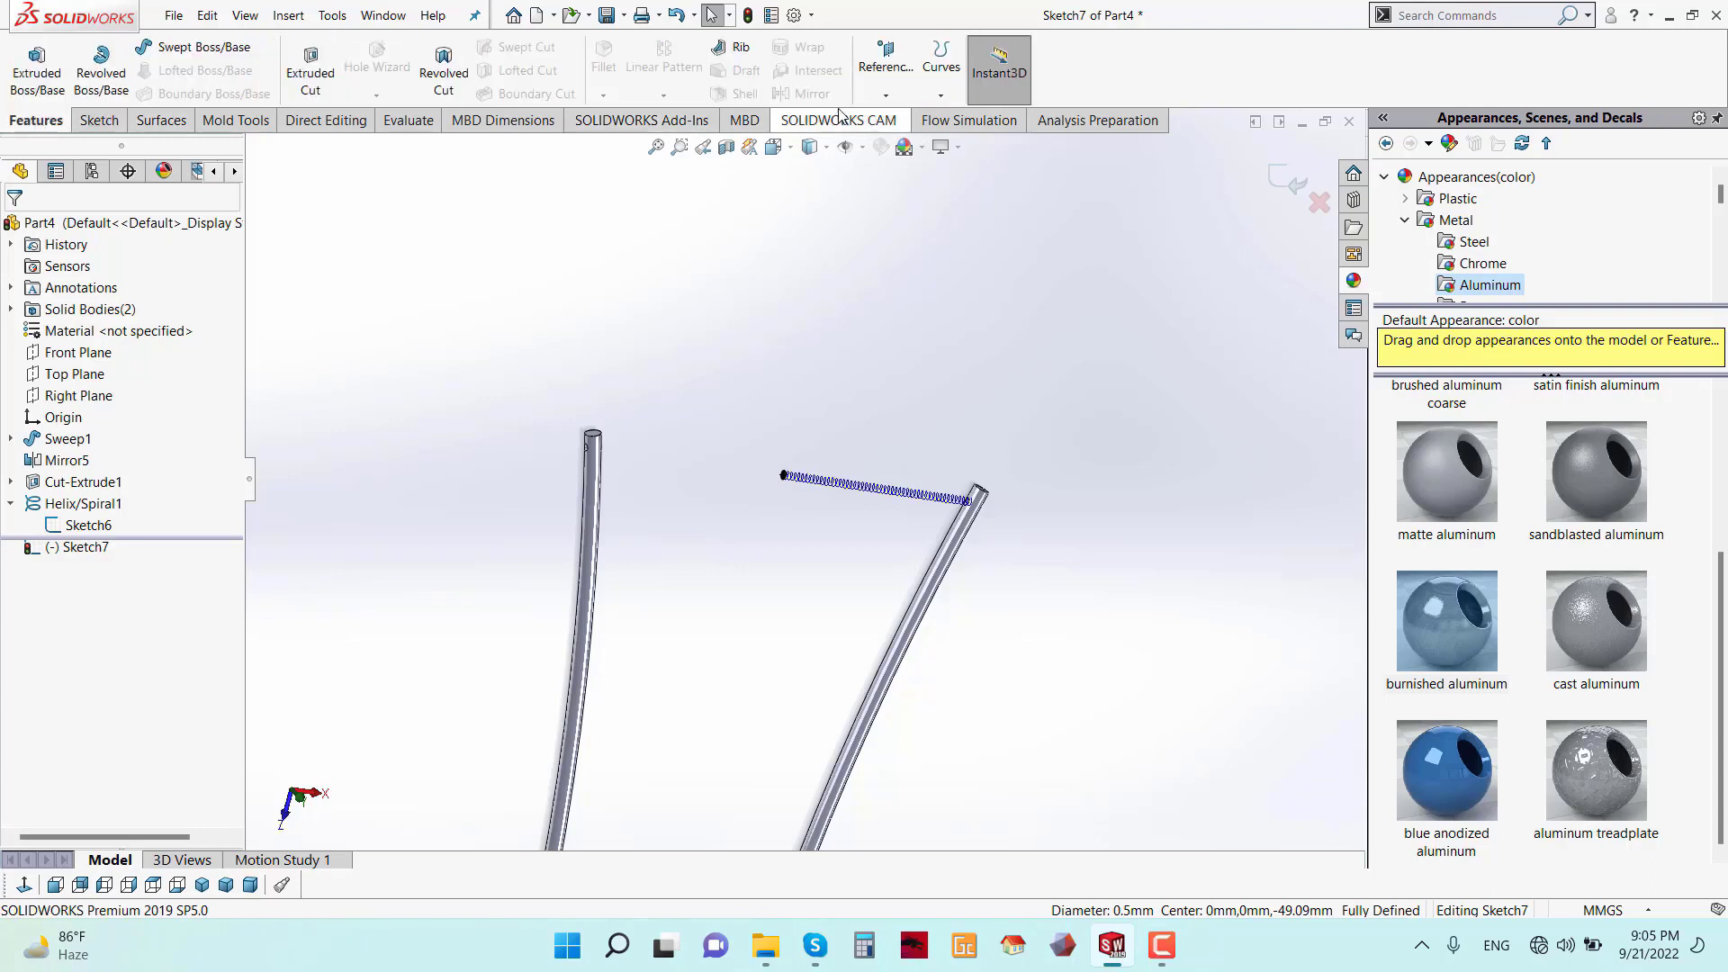
click(941, 94)
click(955, 142)
scroll(813, 452, down, 3)
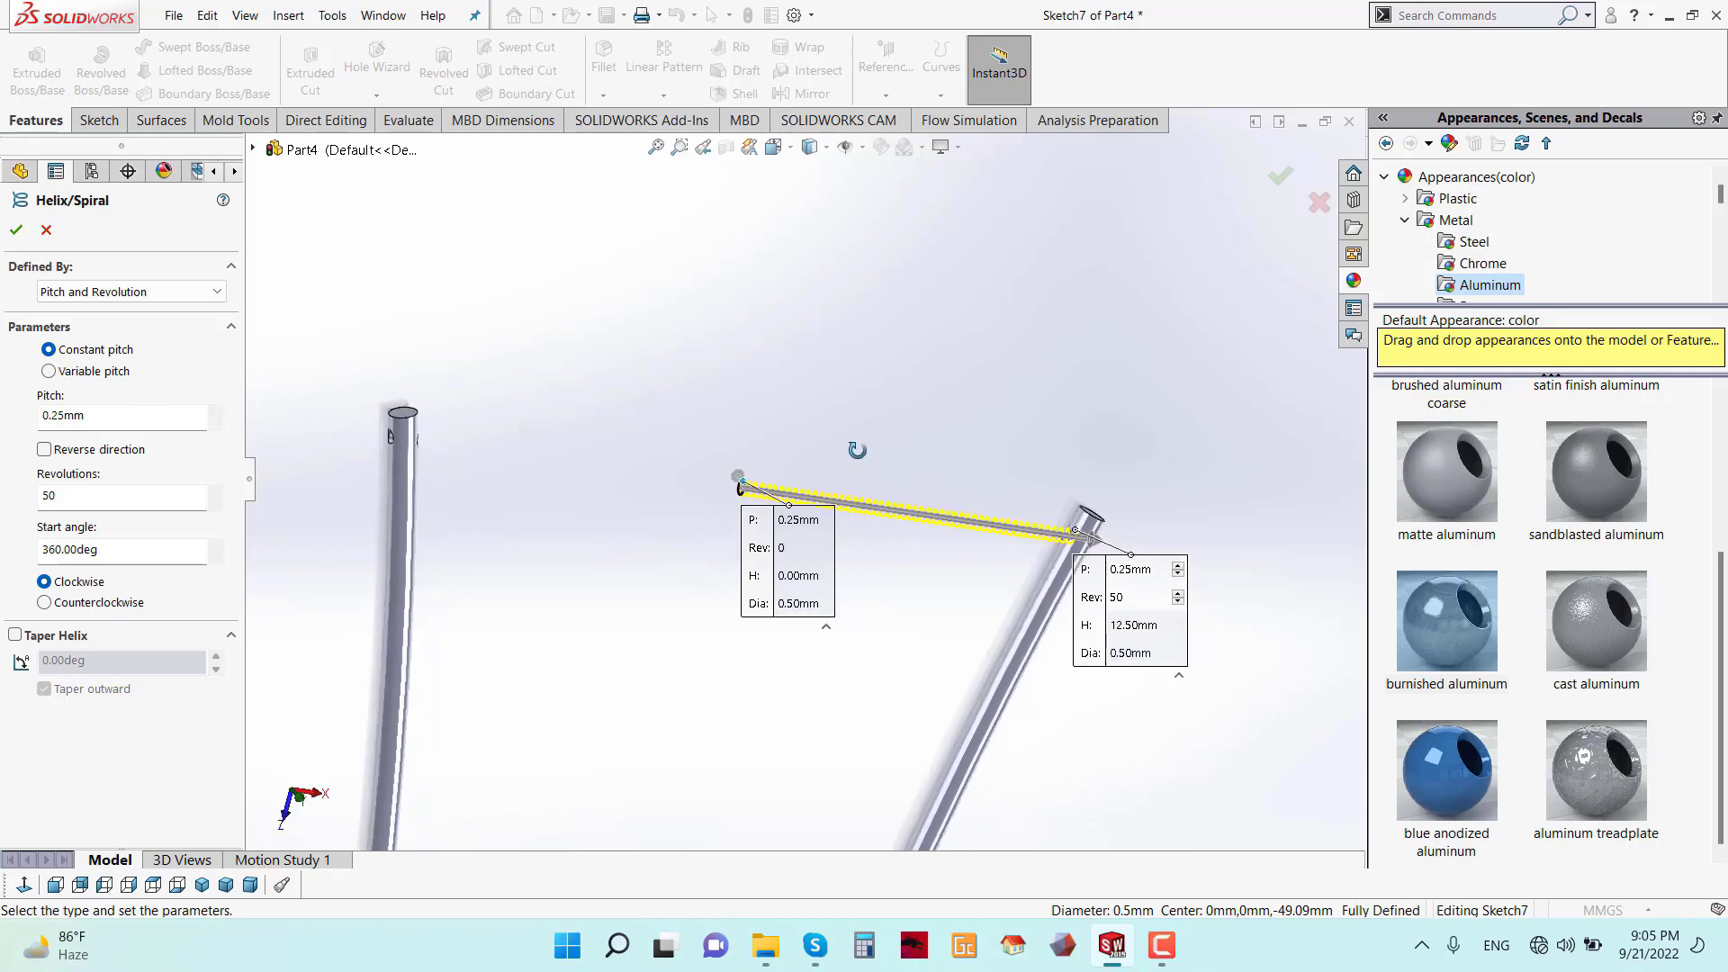
click(45, 450)
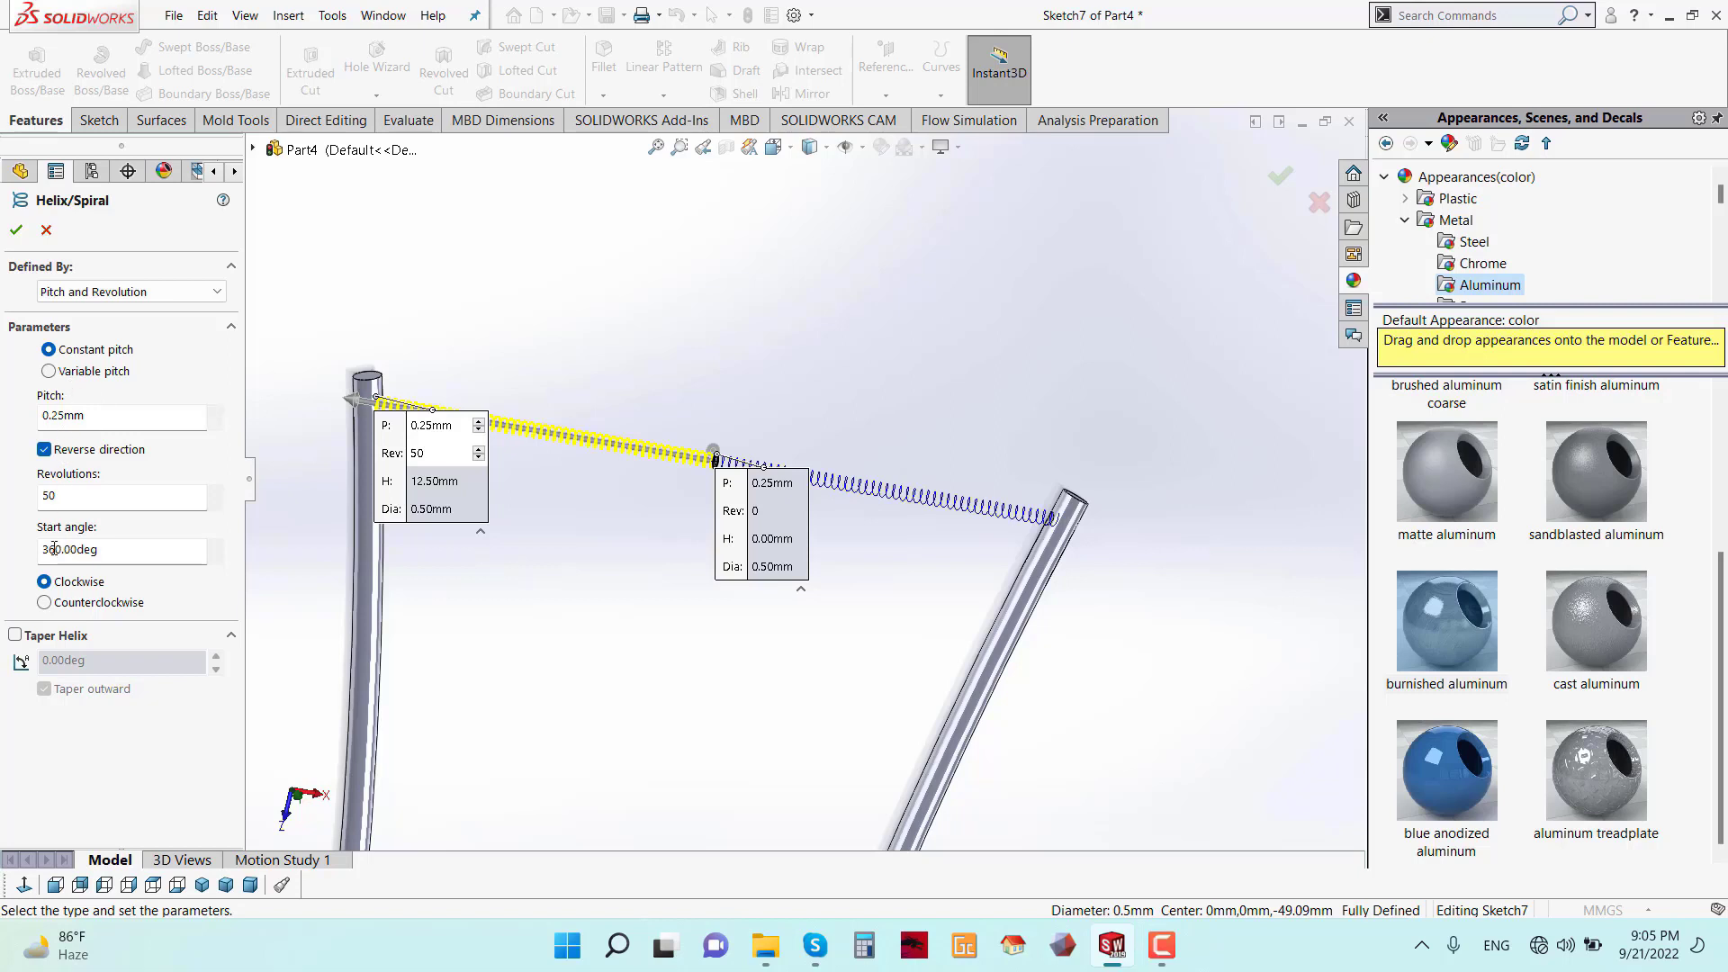
click(58, 496)
click(18, 242)
scroll(846, 405, up, 5)
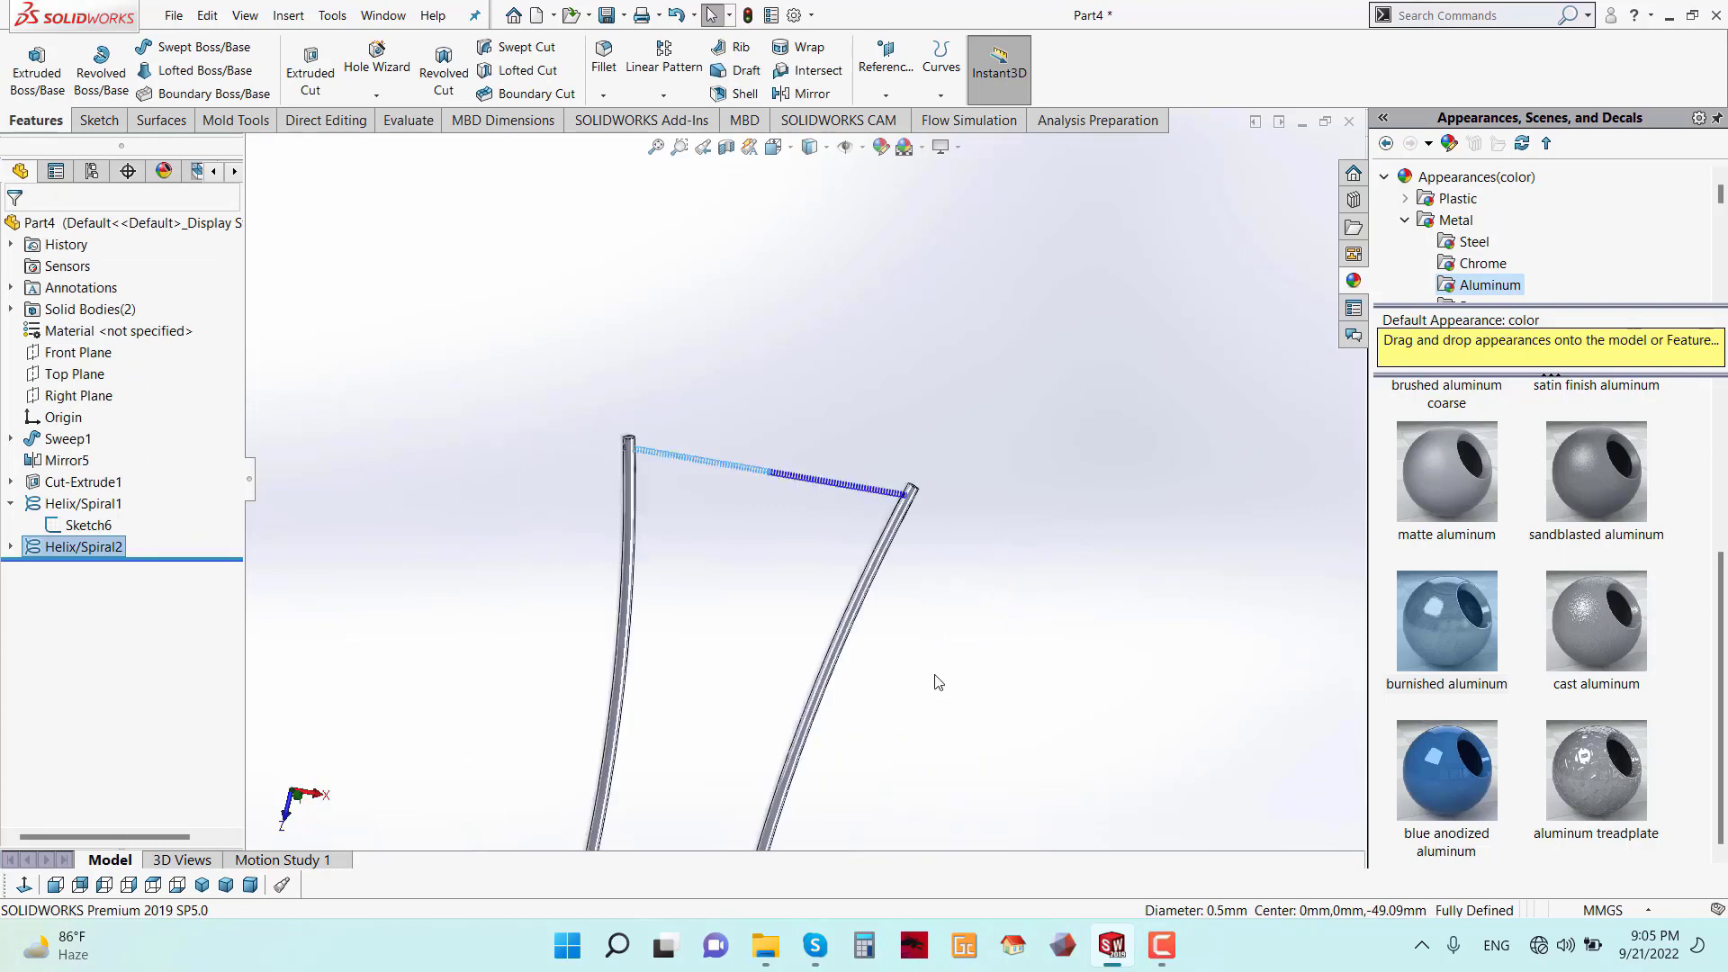
- Hide the base circle sketch, Sketch6, of the first helix
click(934, 682)
mouse_move(929, 683)
middle_down()
mouse_move(937, 585)
mouse_move(918, 684)
middle_up()
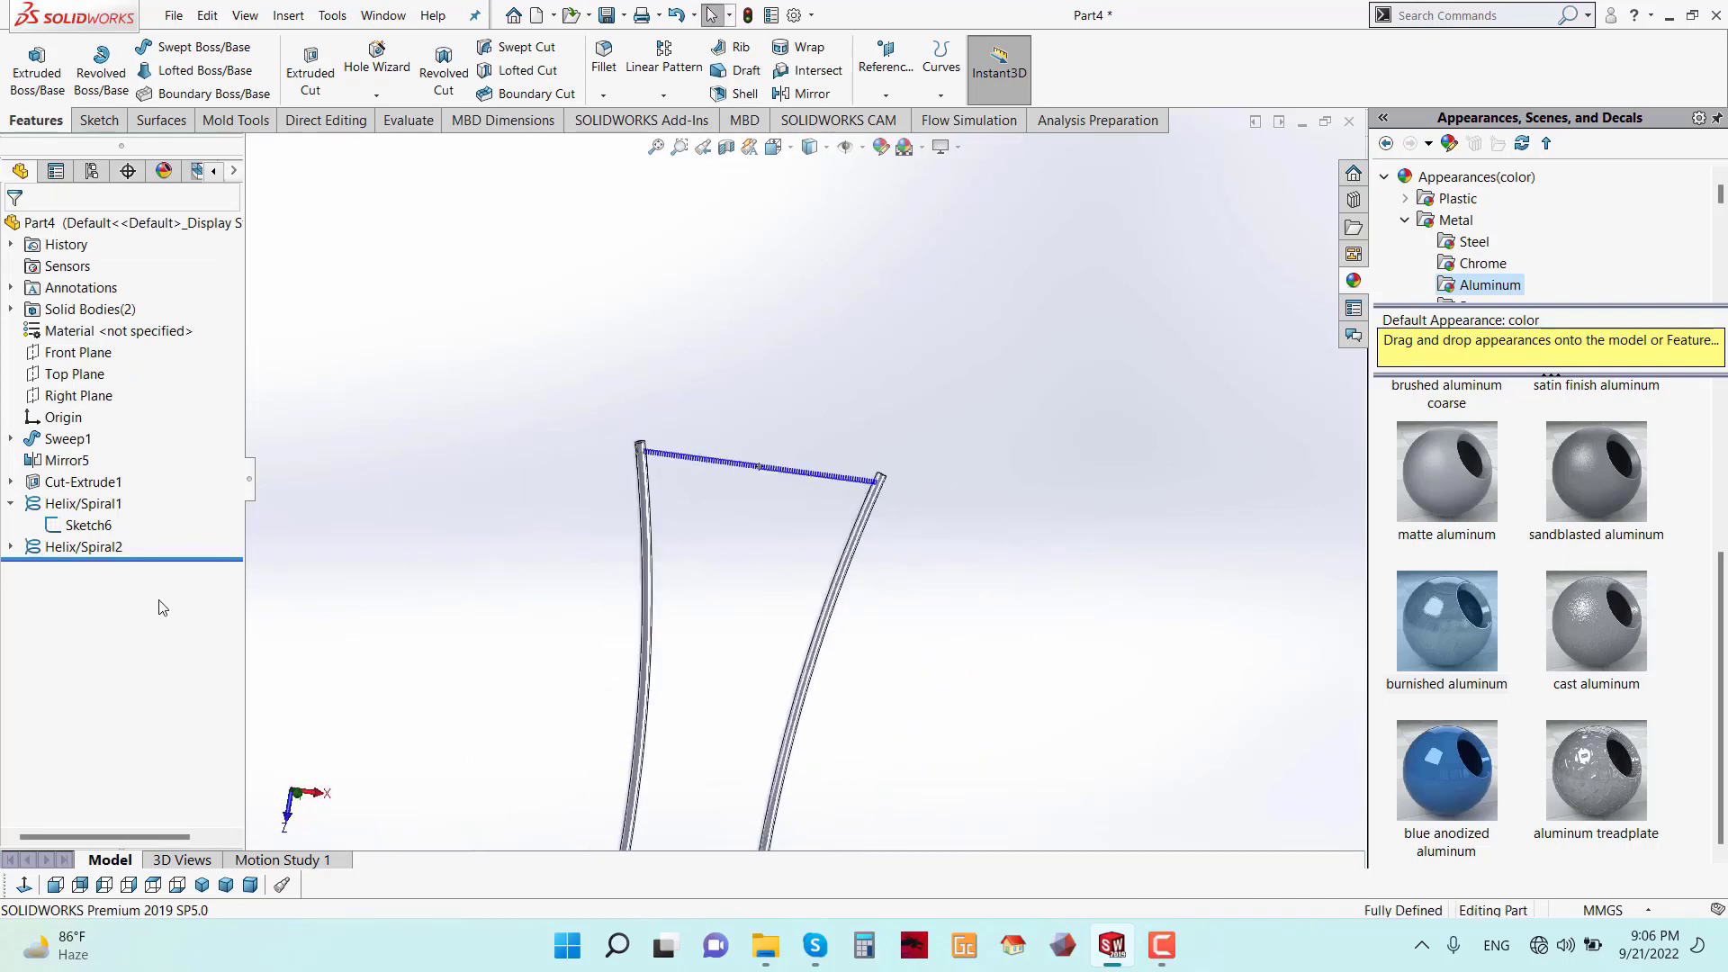
click(60, 534)
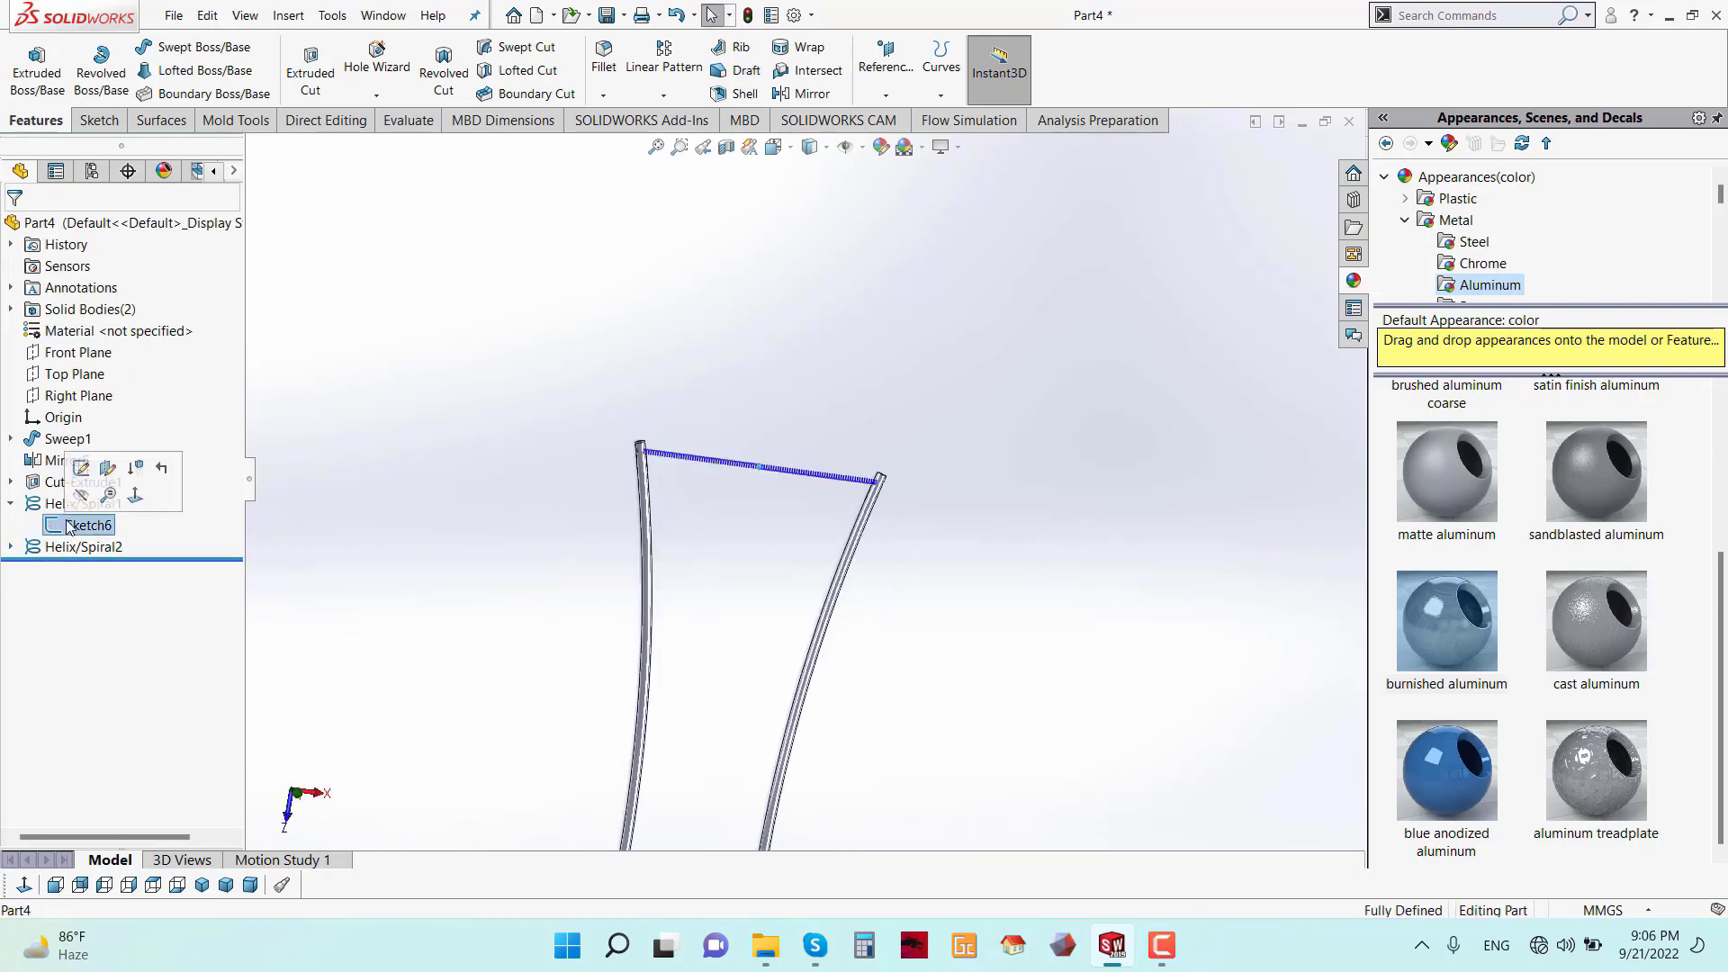
click(81, 501)
mouse_move(880, 700)
middle_down()
mouse_move(880, 715)
mouse_move(876, 668)
mouse_move(856, 694)
middle_up()
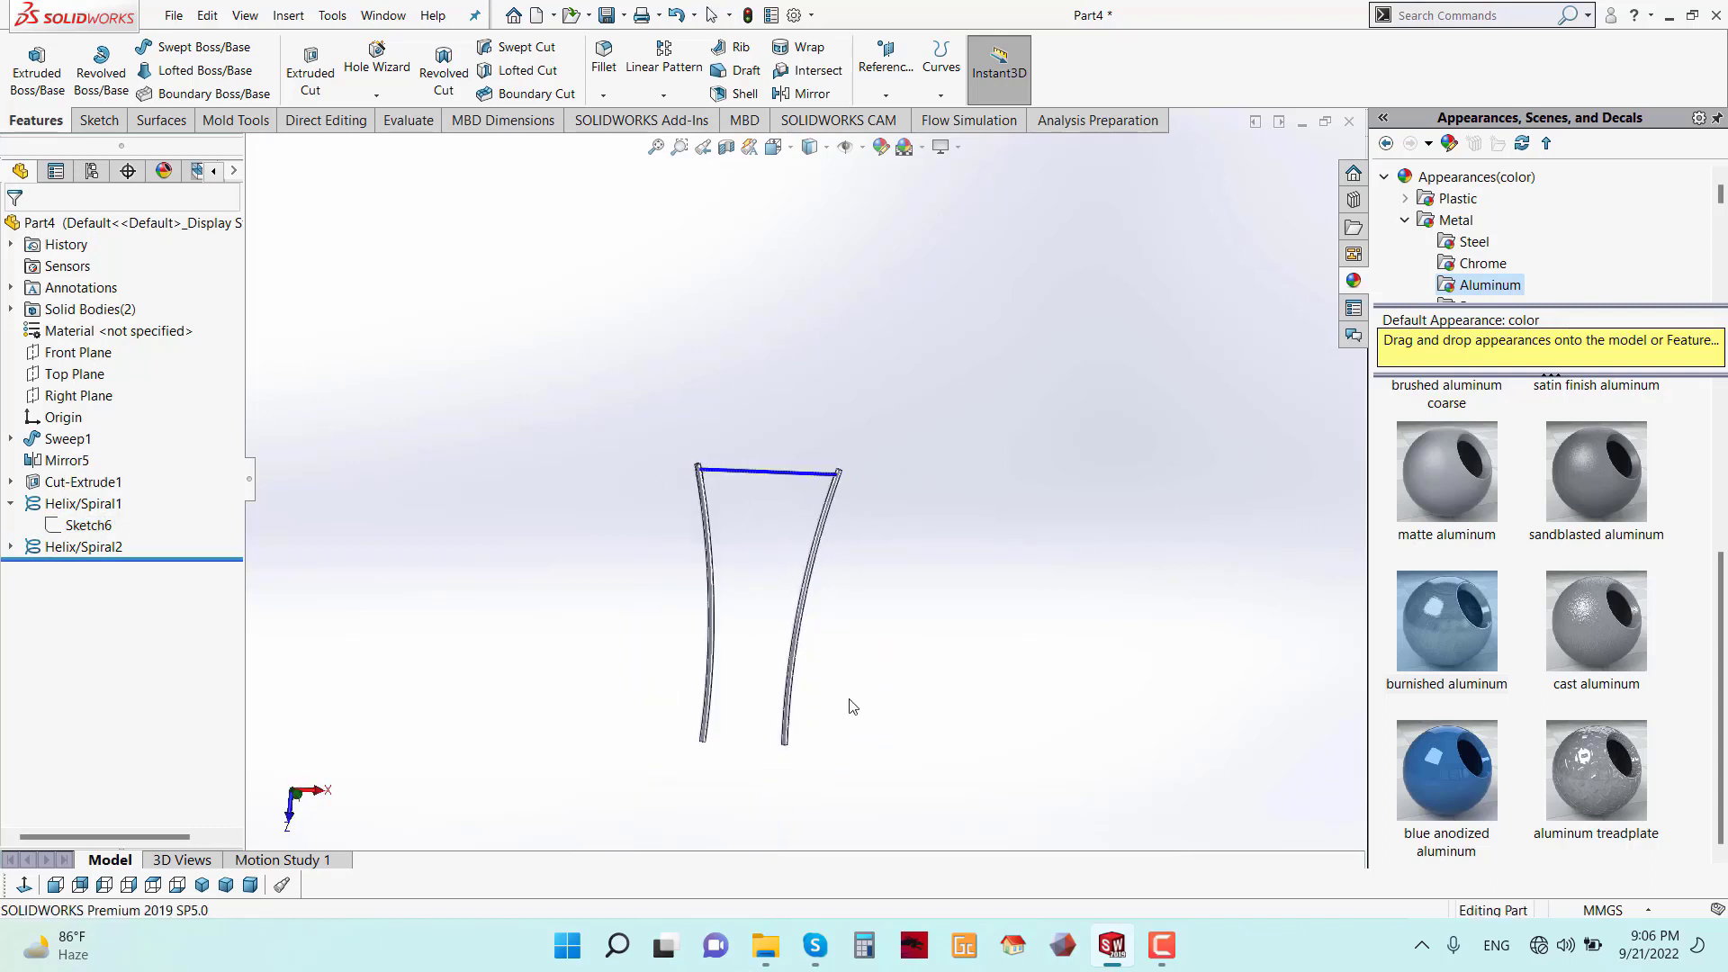
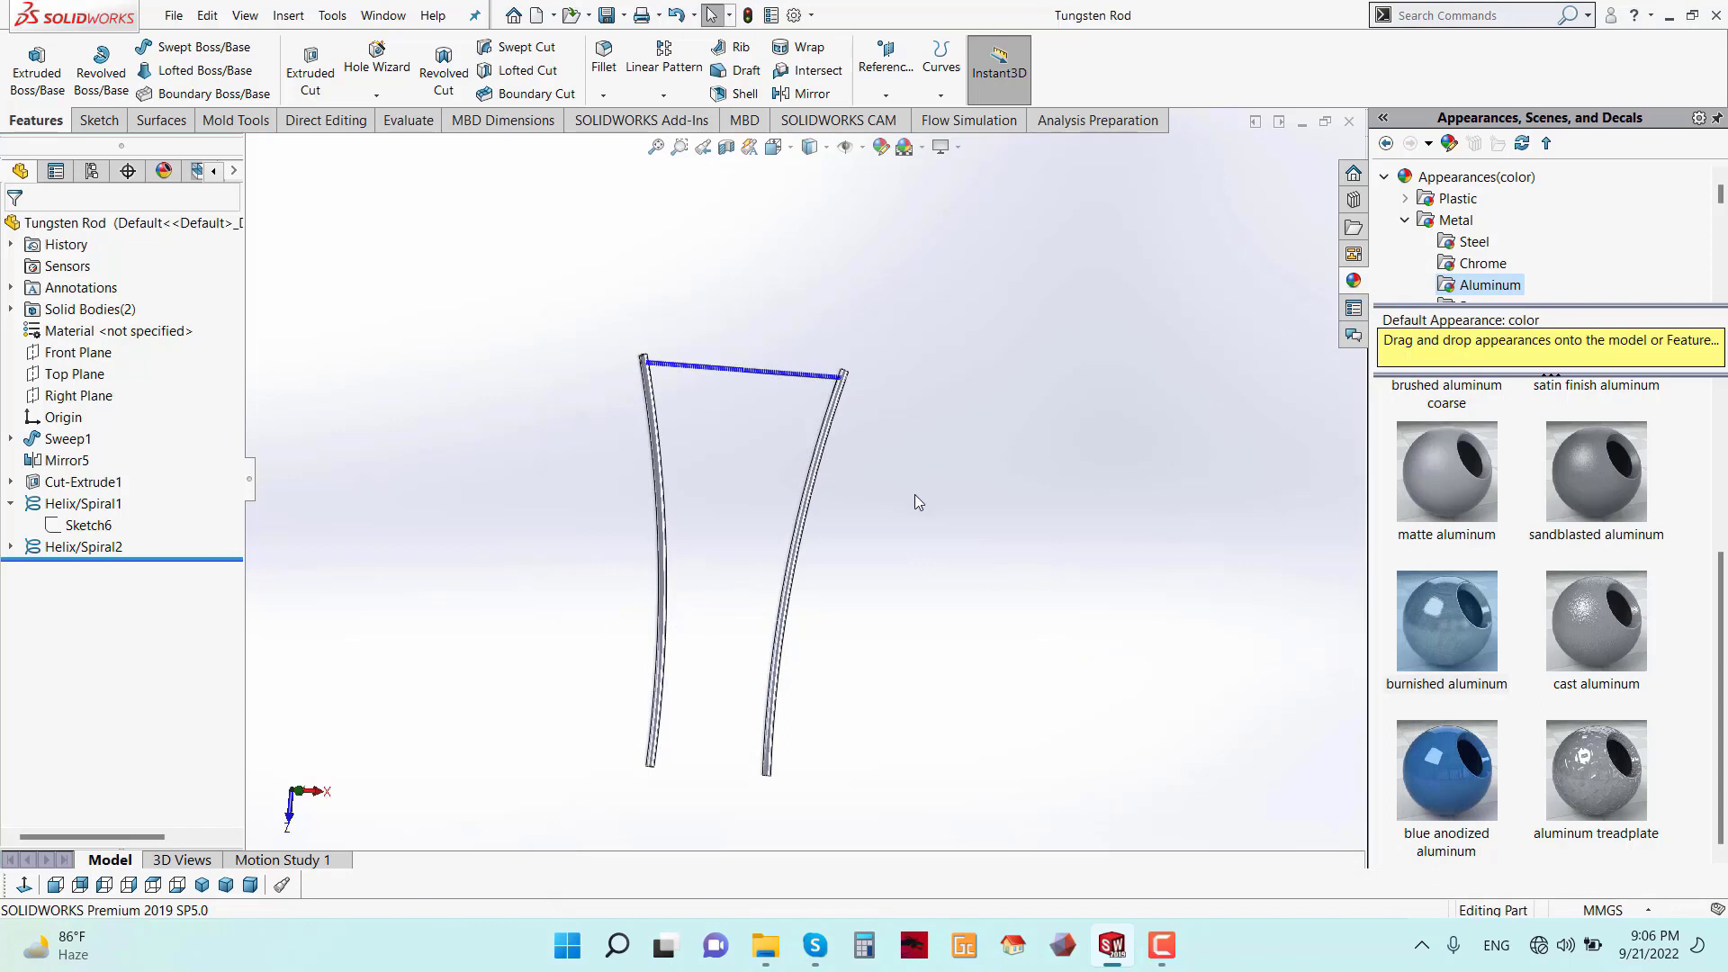
- Create a new part document
scroll(663, 436, up, 2)
middle_drag(825, 430, 845, 399)
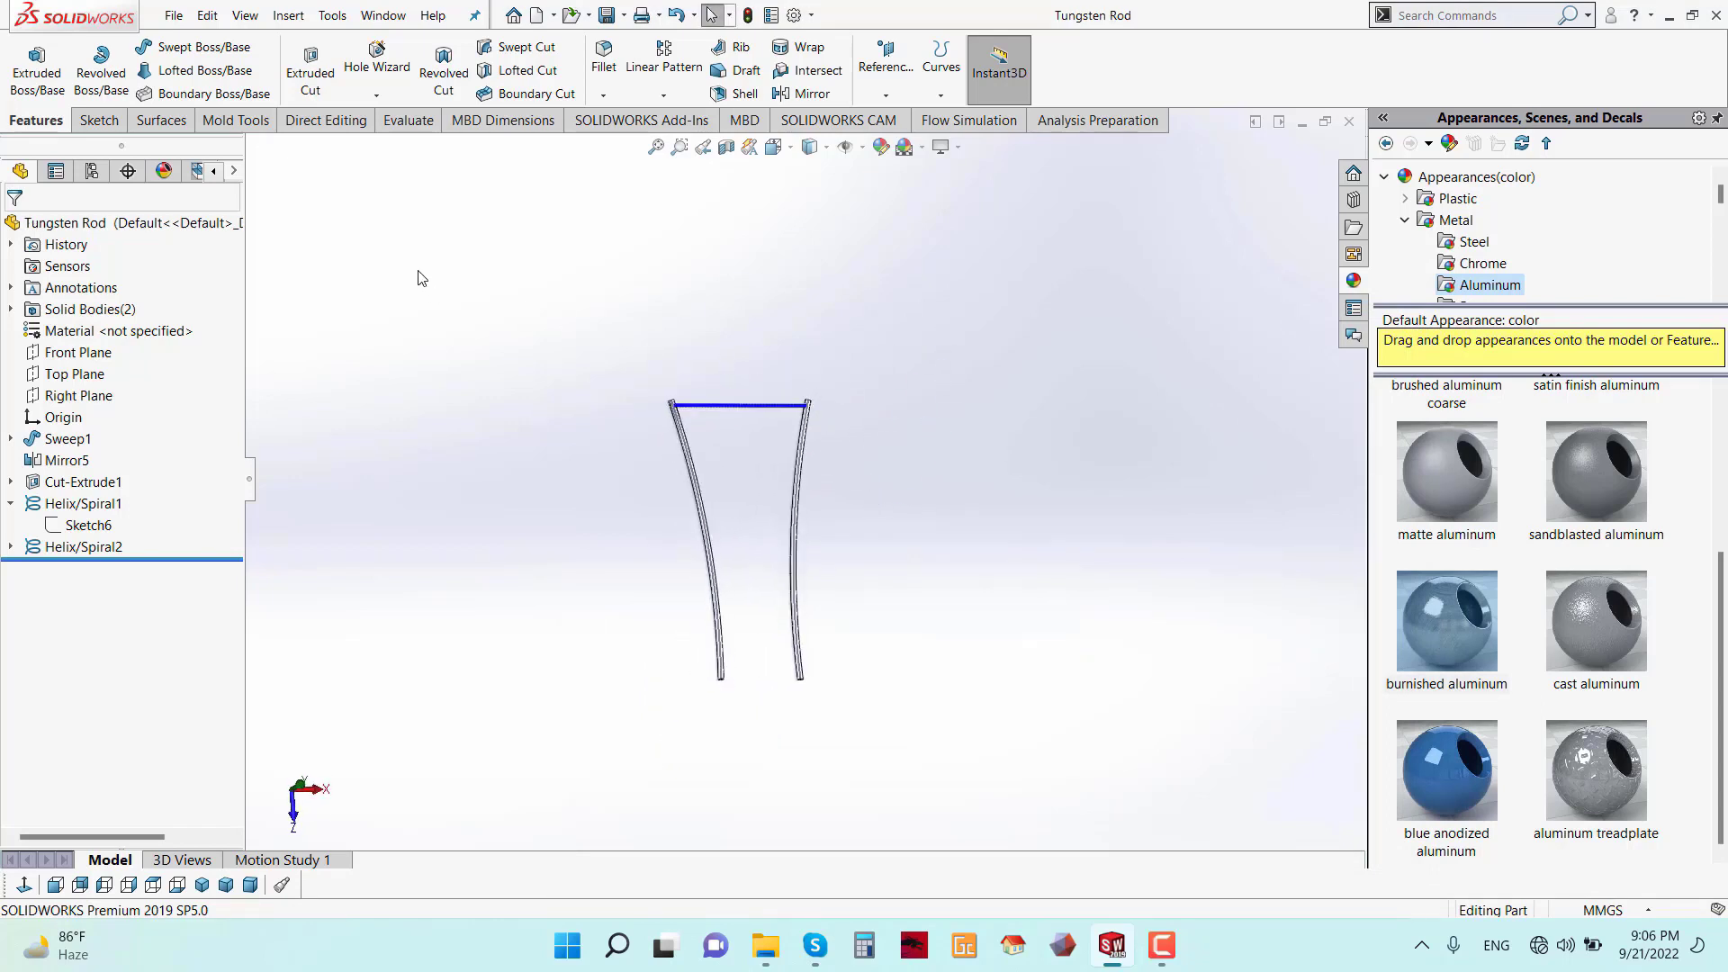
click(180, 16)
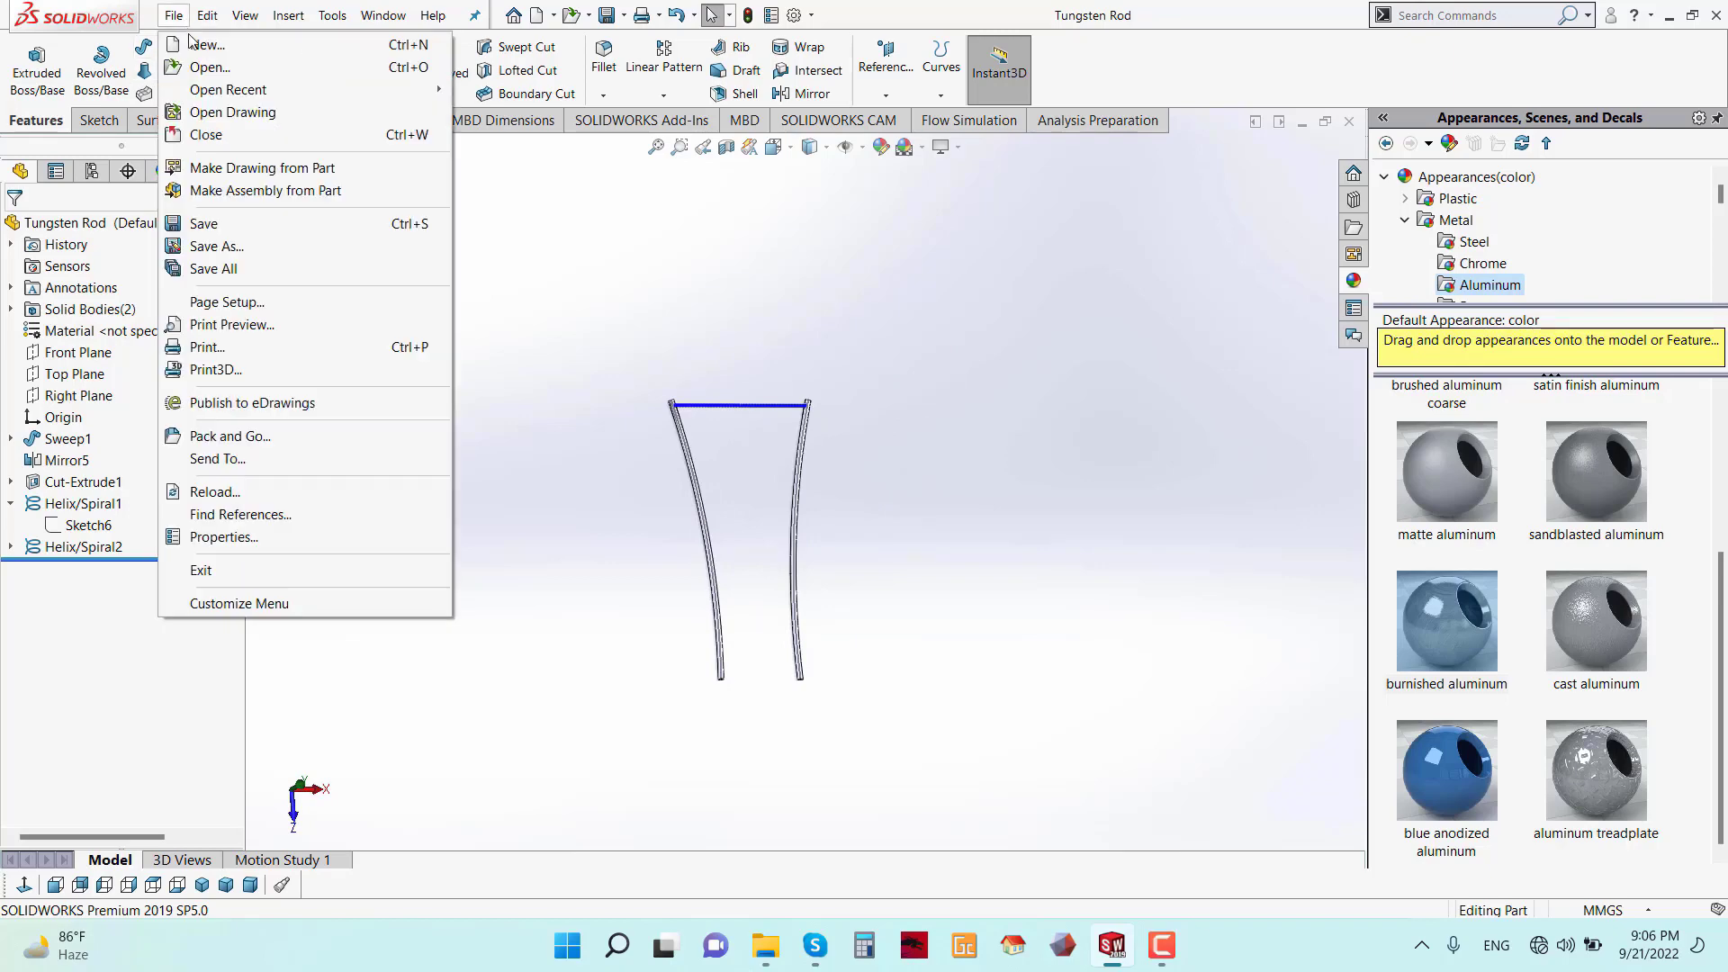
click(205, 45)
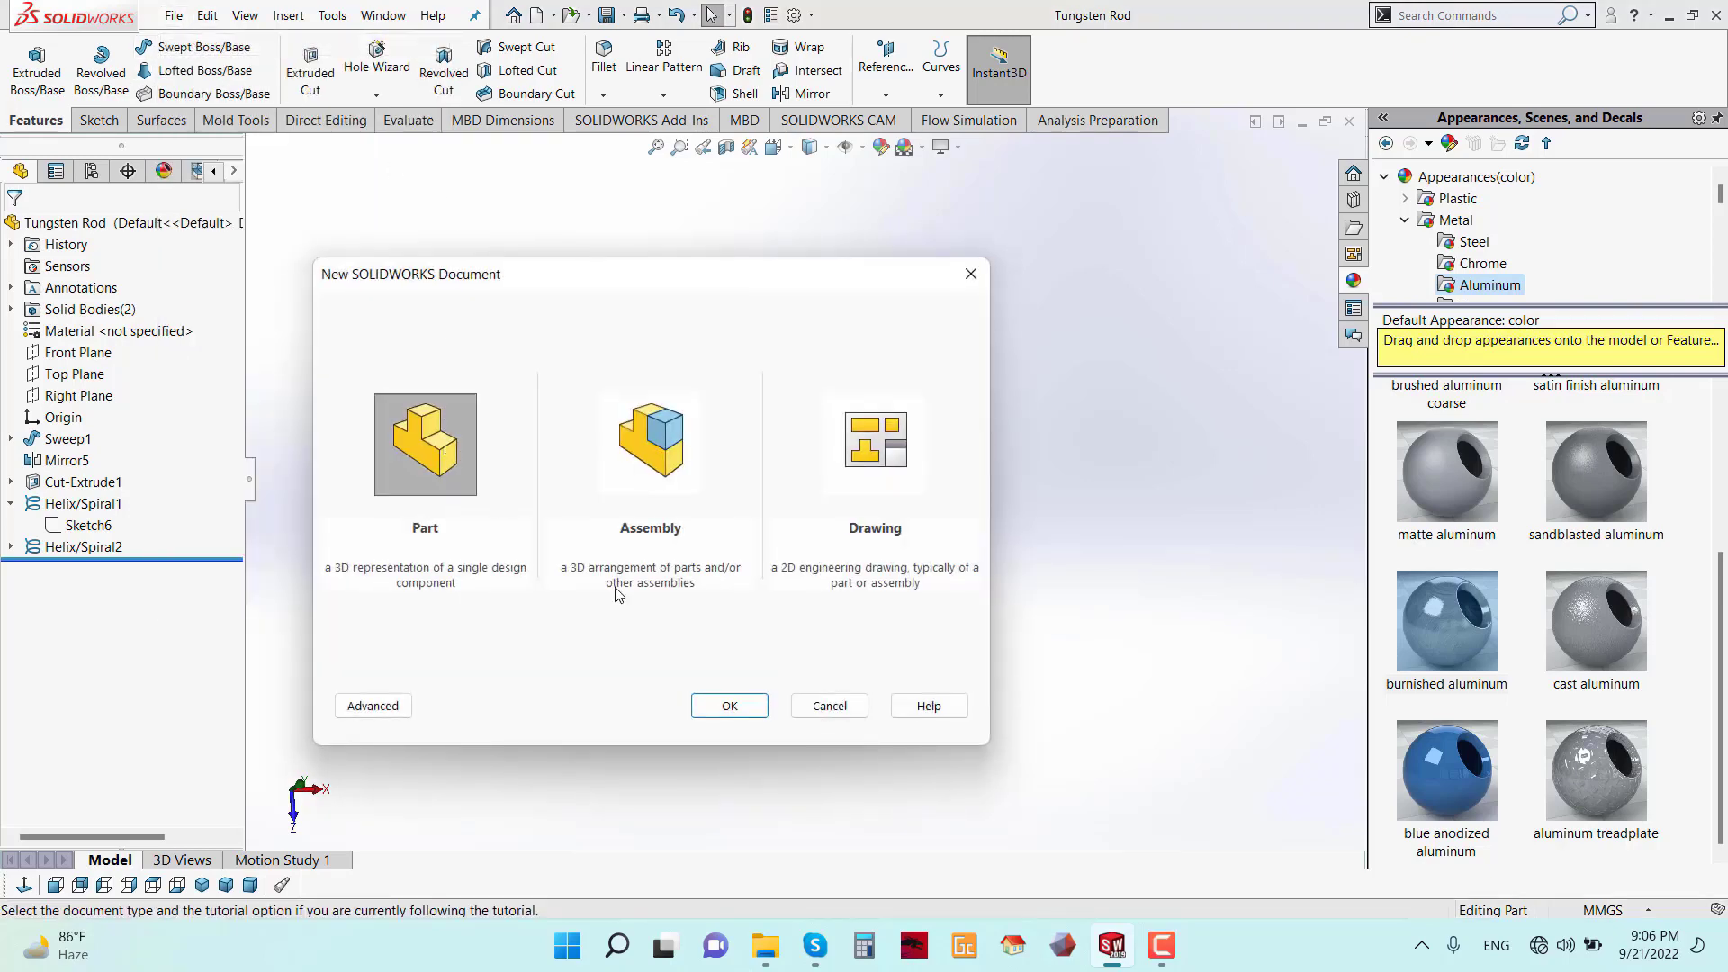
click(717, 707)
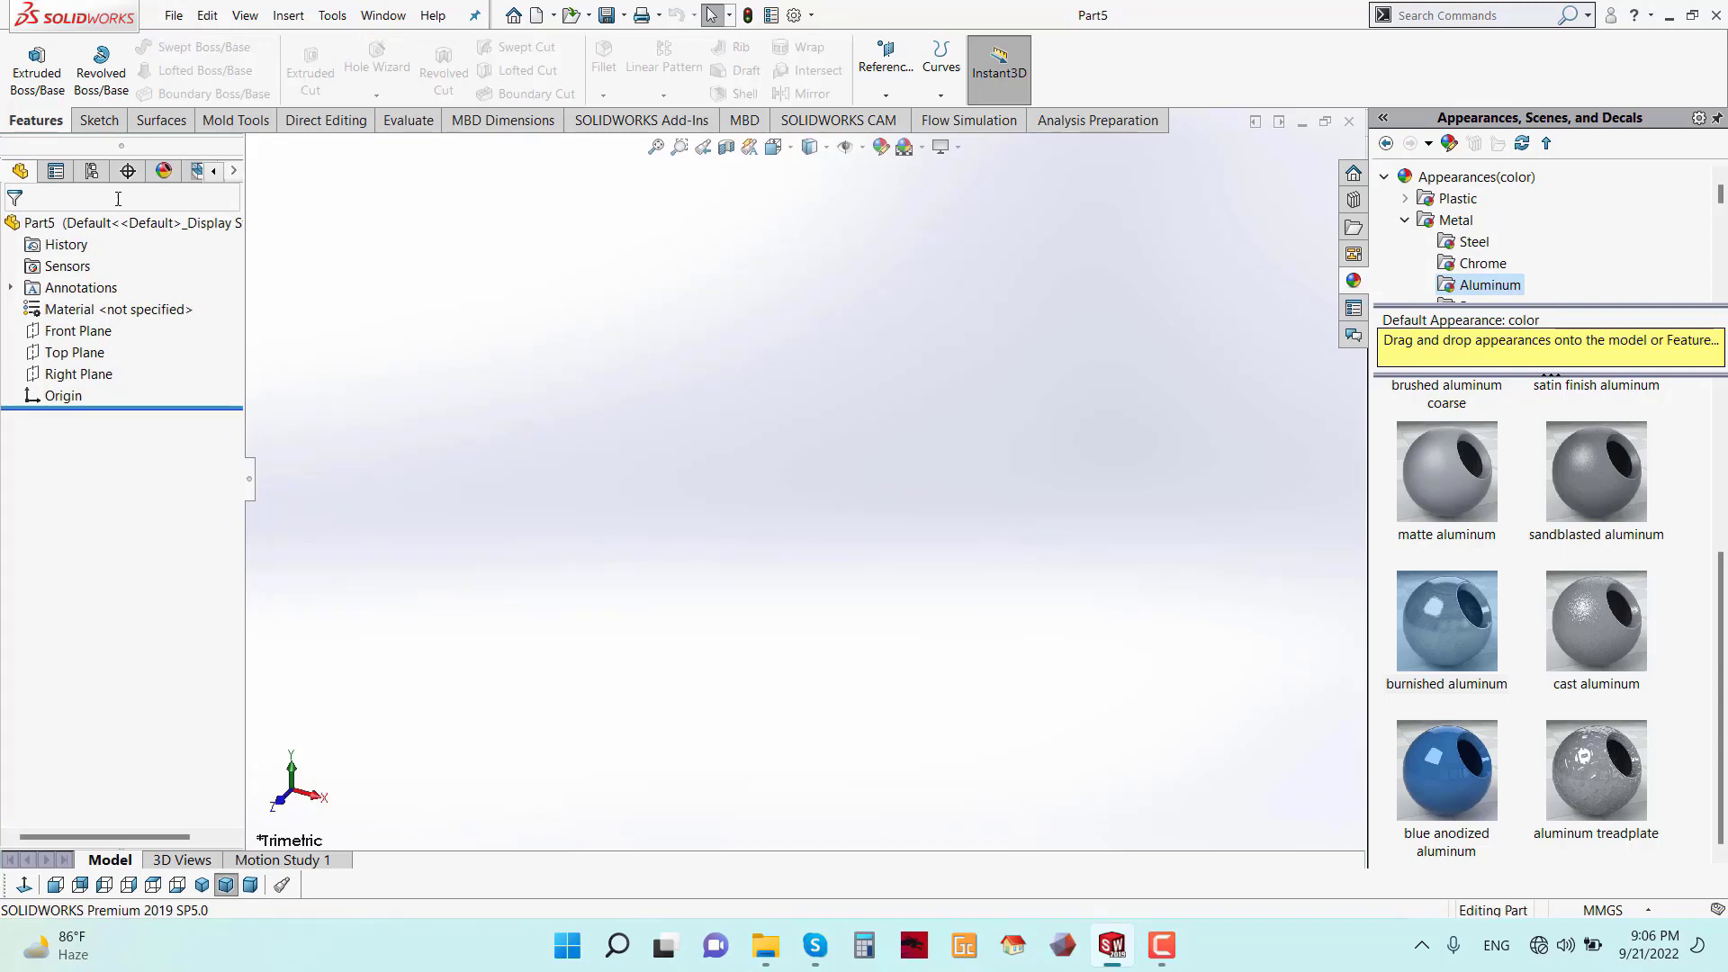
- Start a sketch on the Front Plane, viewed normal to it
click(80, 331)
click(184, 309)
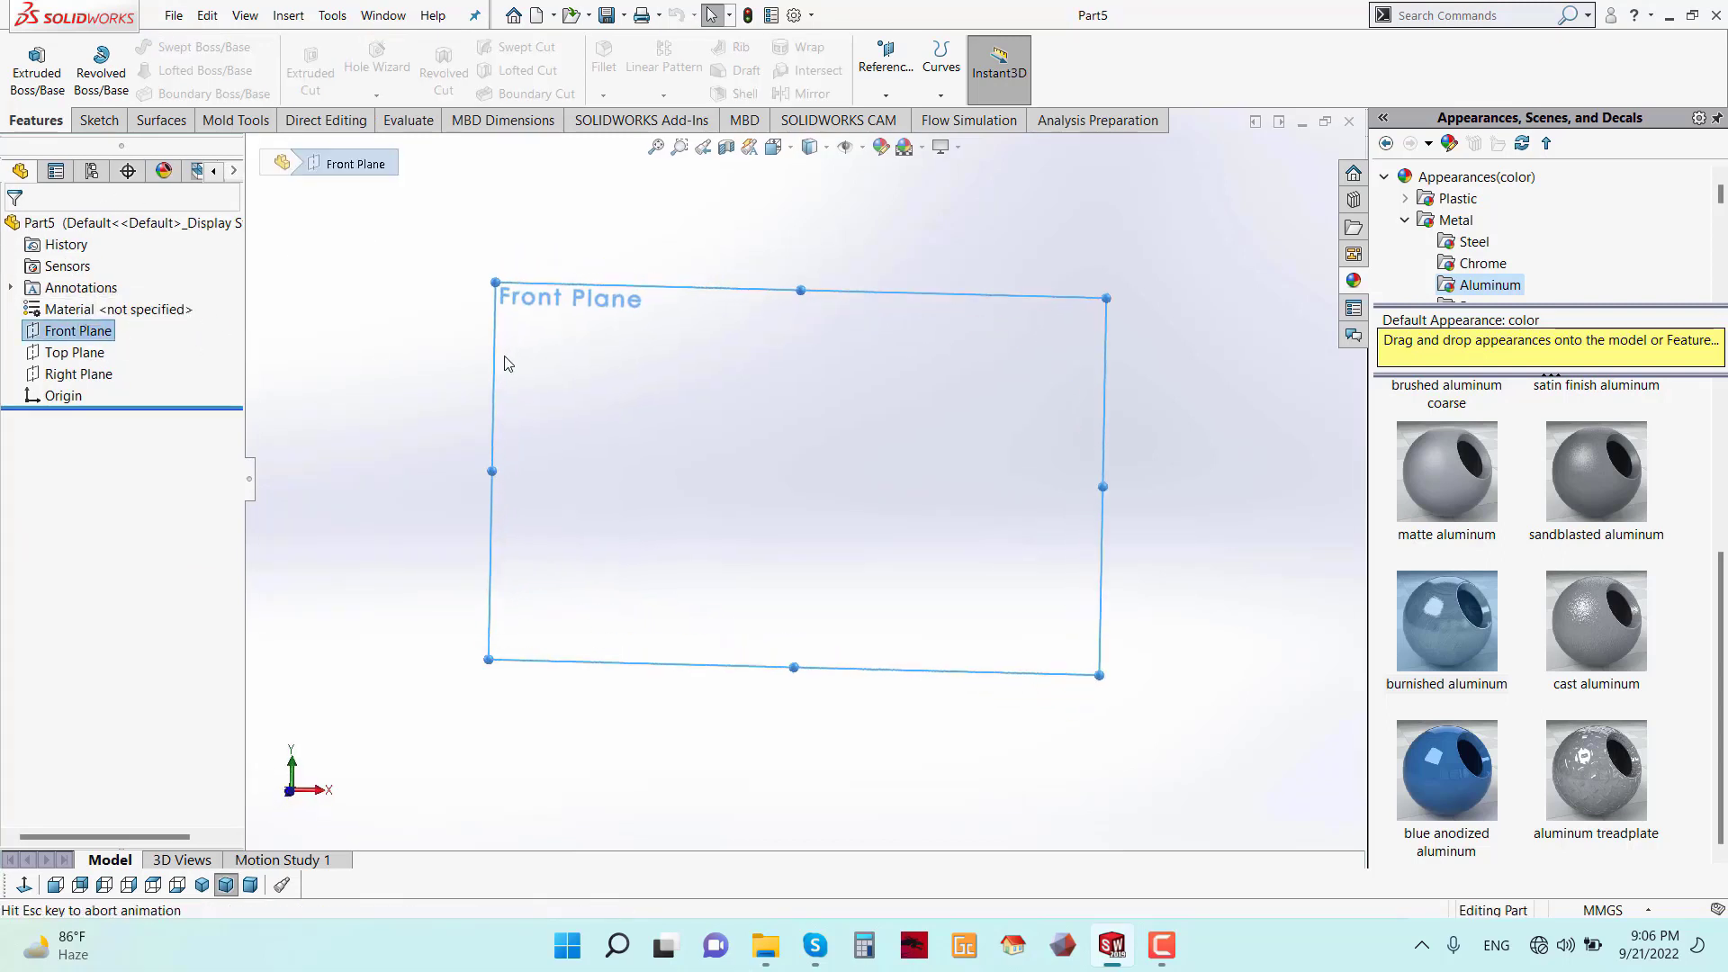
right_click(94, 334)
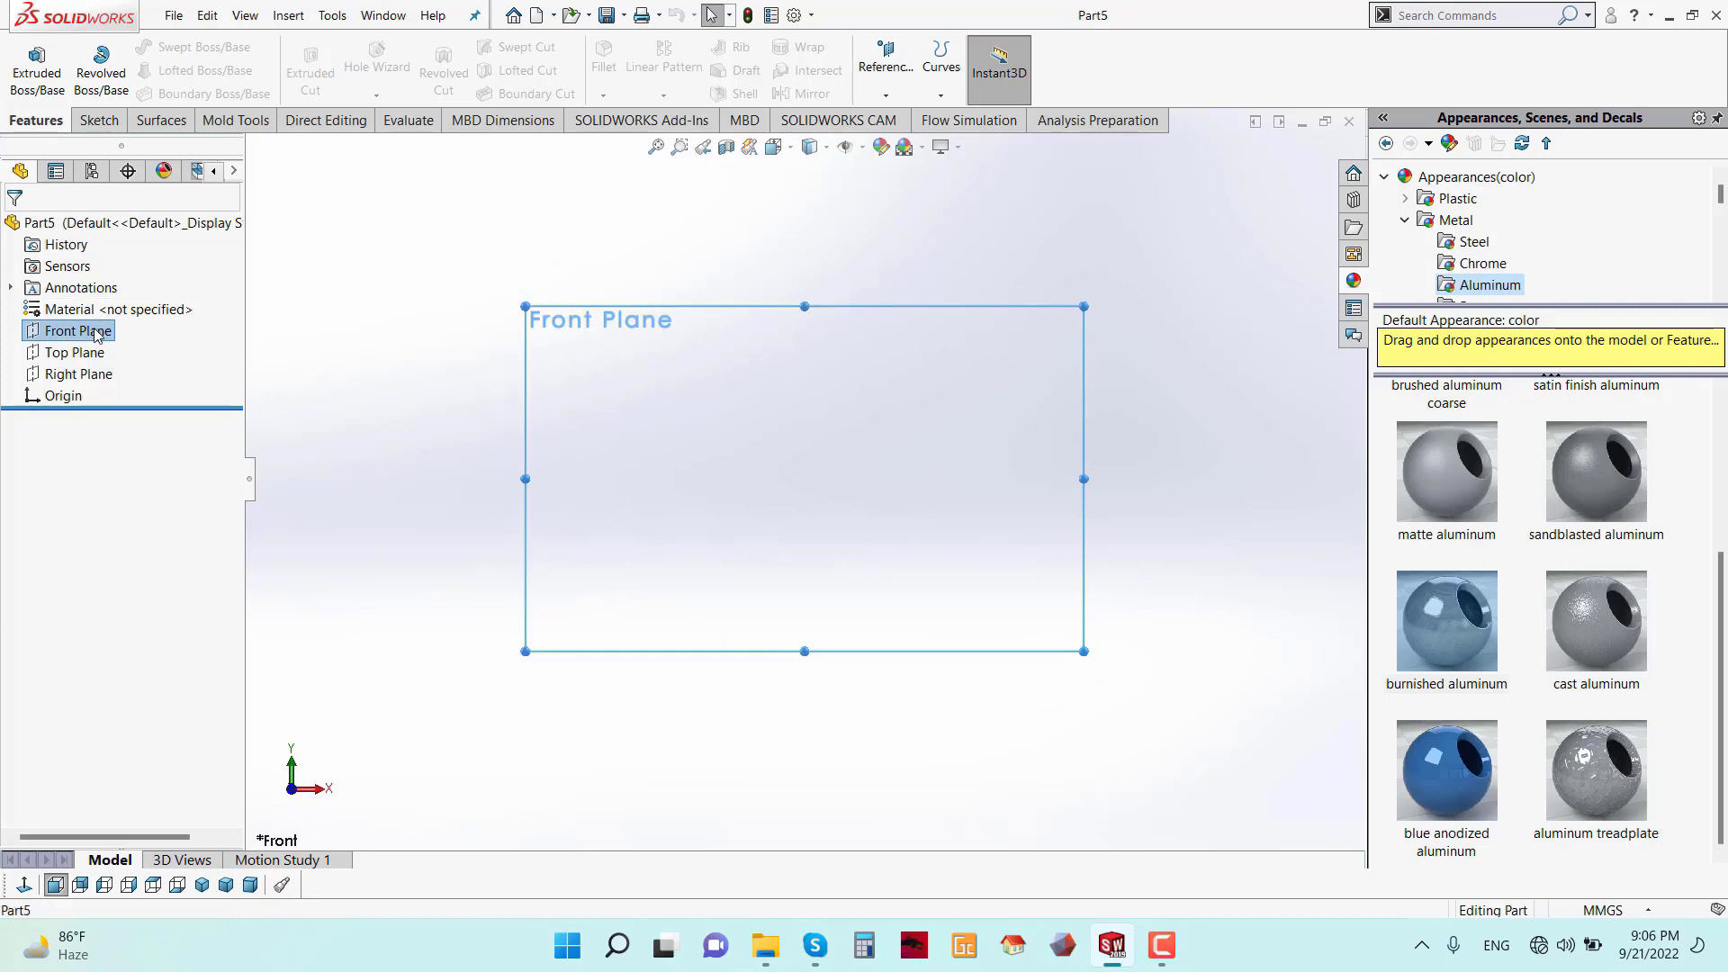
click(137, 297)
- Sketch a circle of about 19.65 mm radius centred about 43.3 mm directly above the origin
click(222, 49)
click(239, 69)
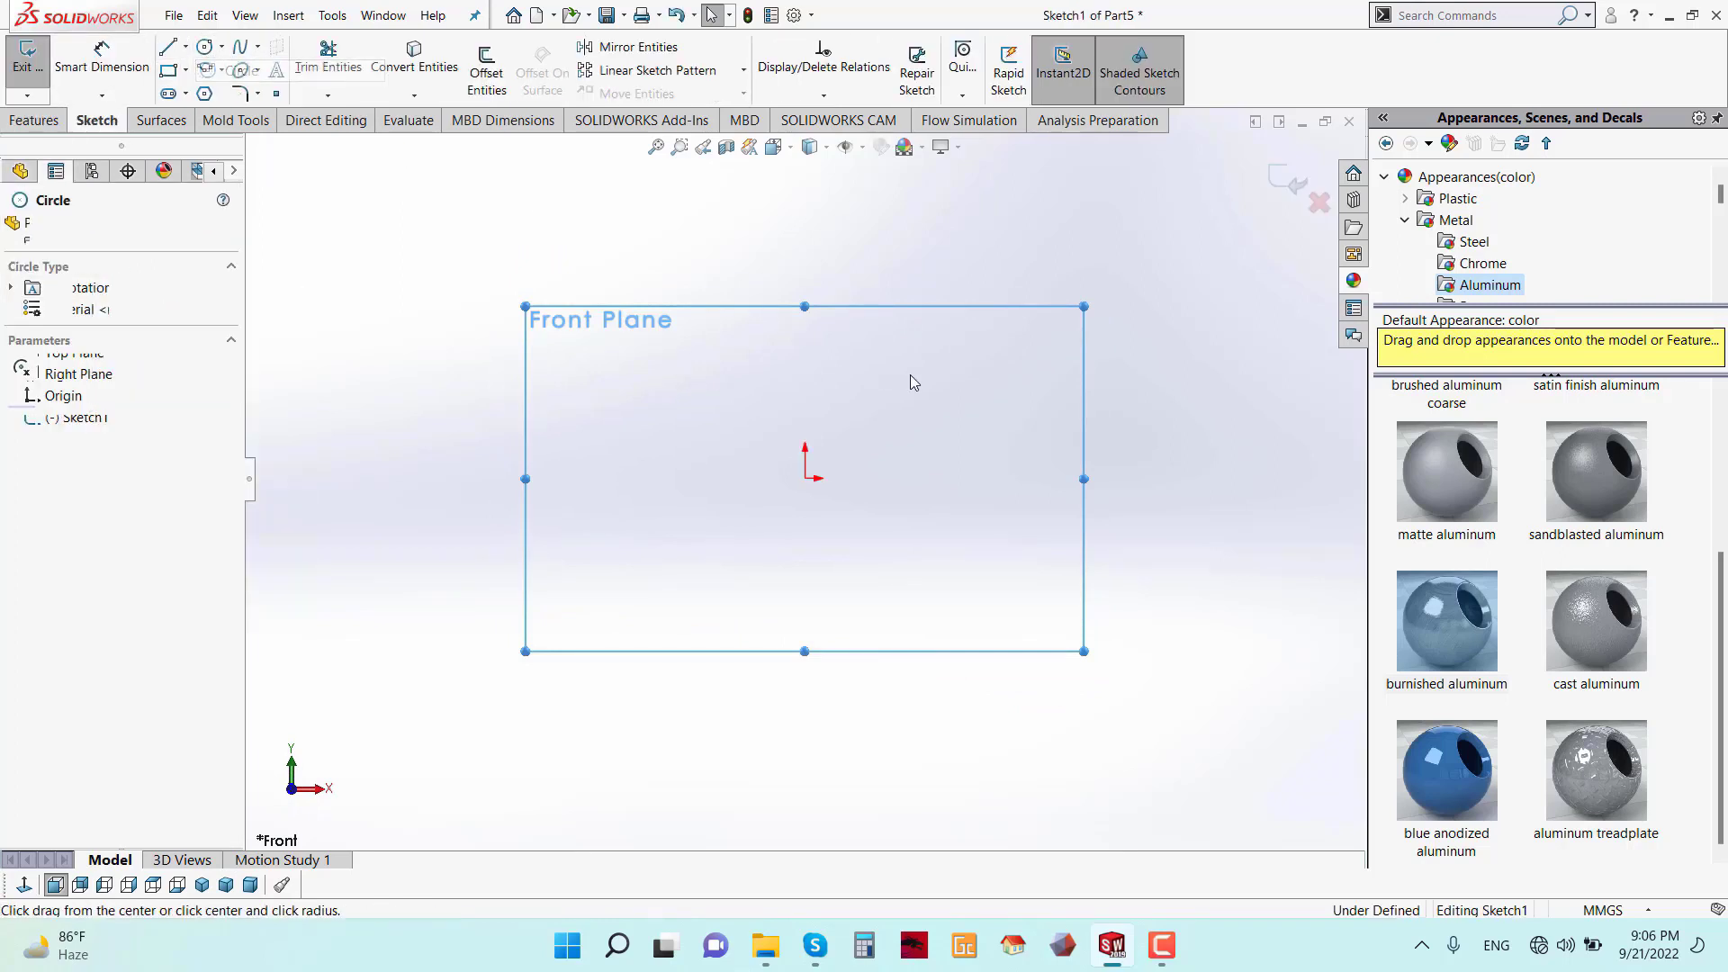
click(804, 342)
click(836, 394)
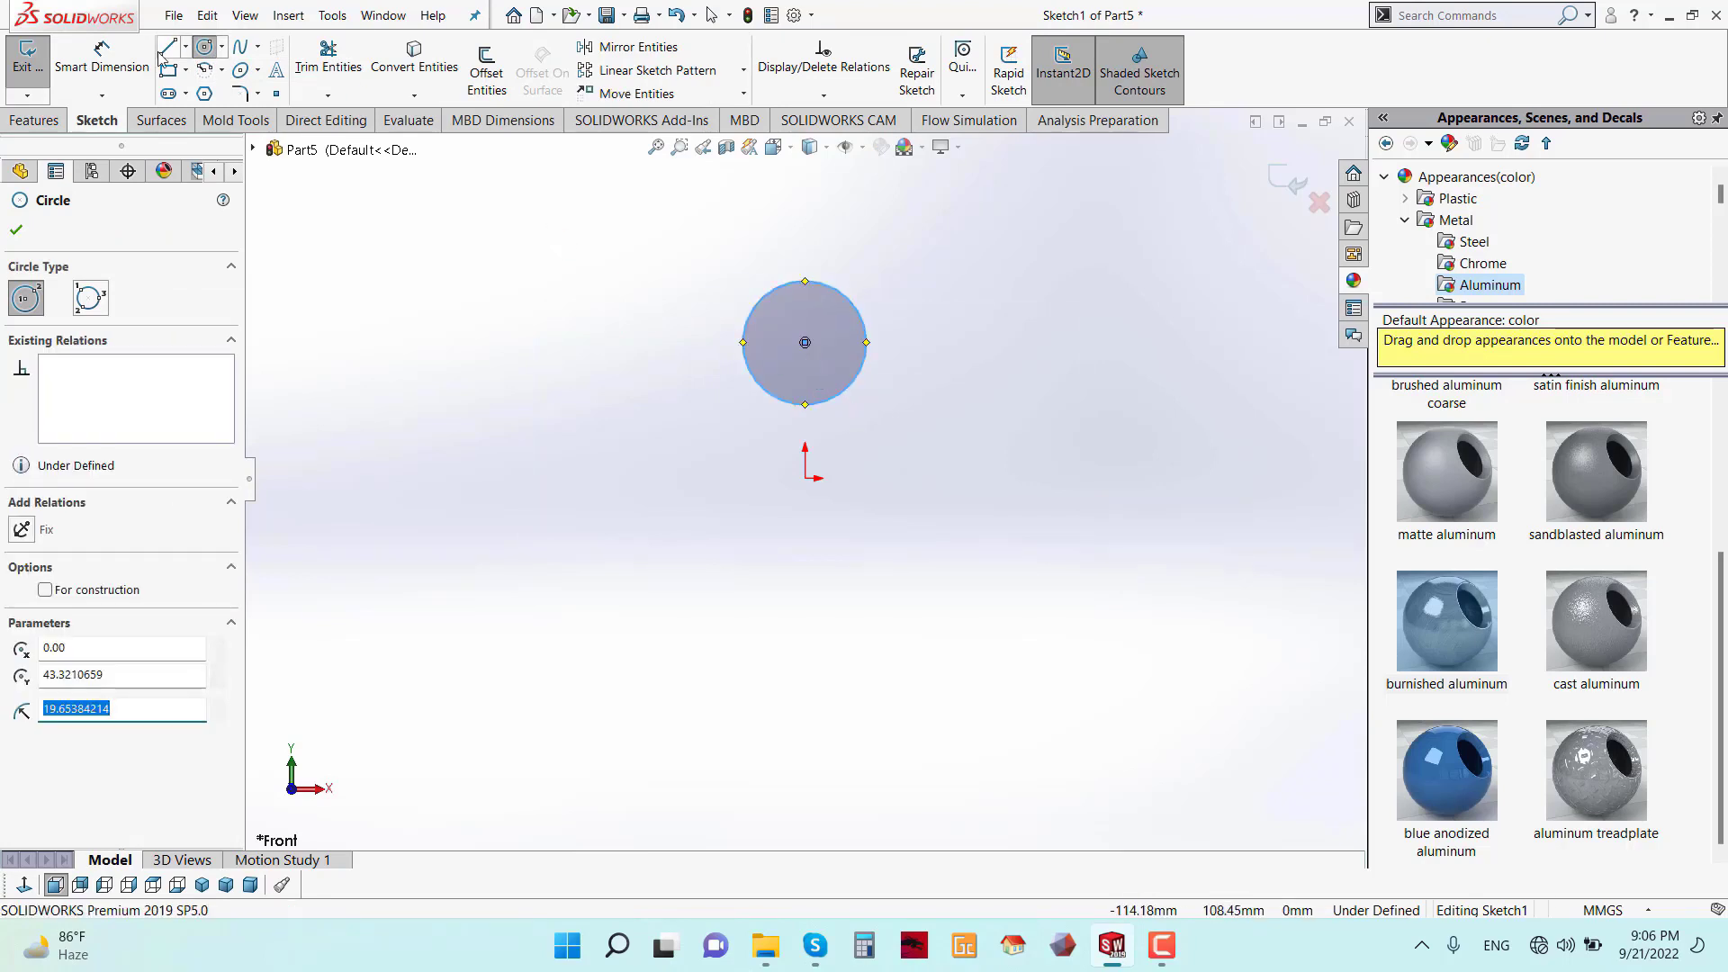
click(18, 223)
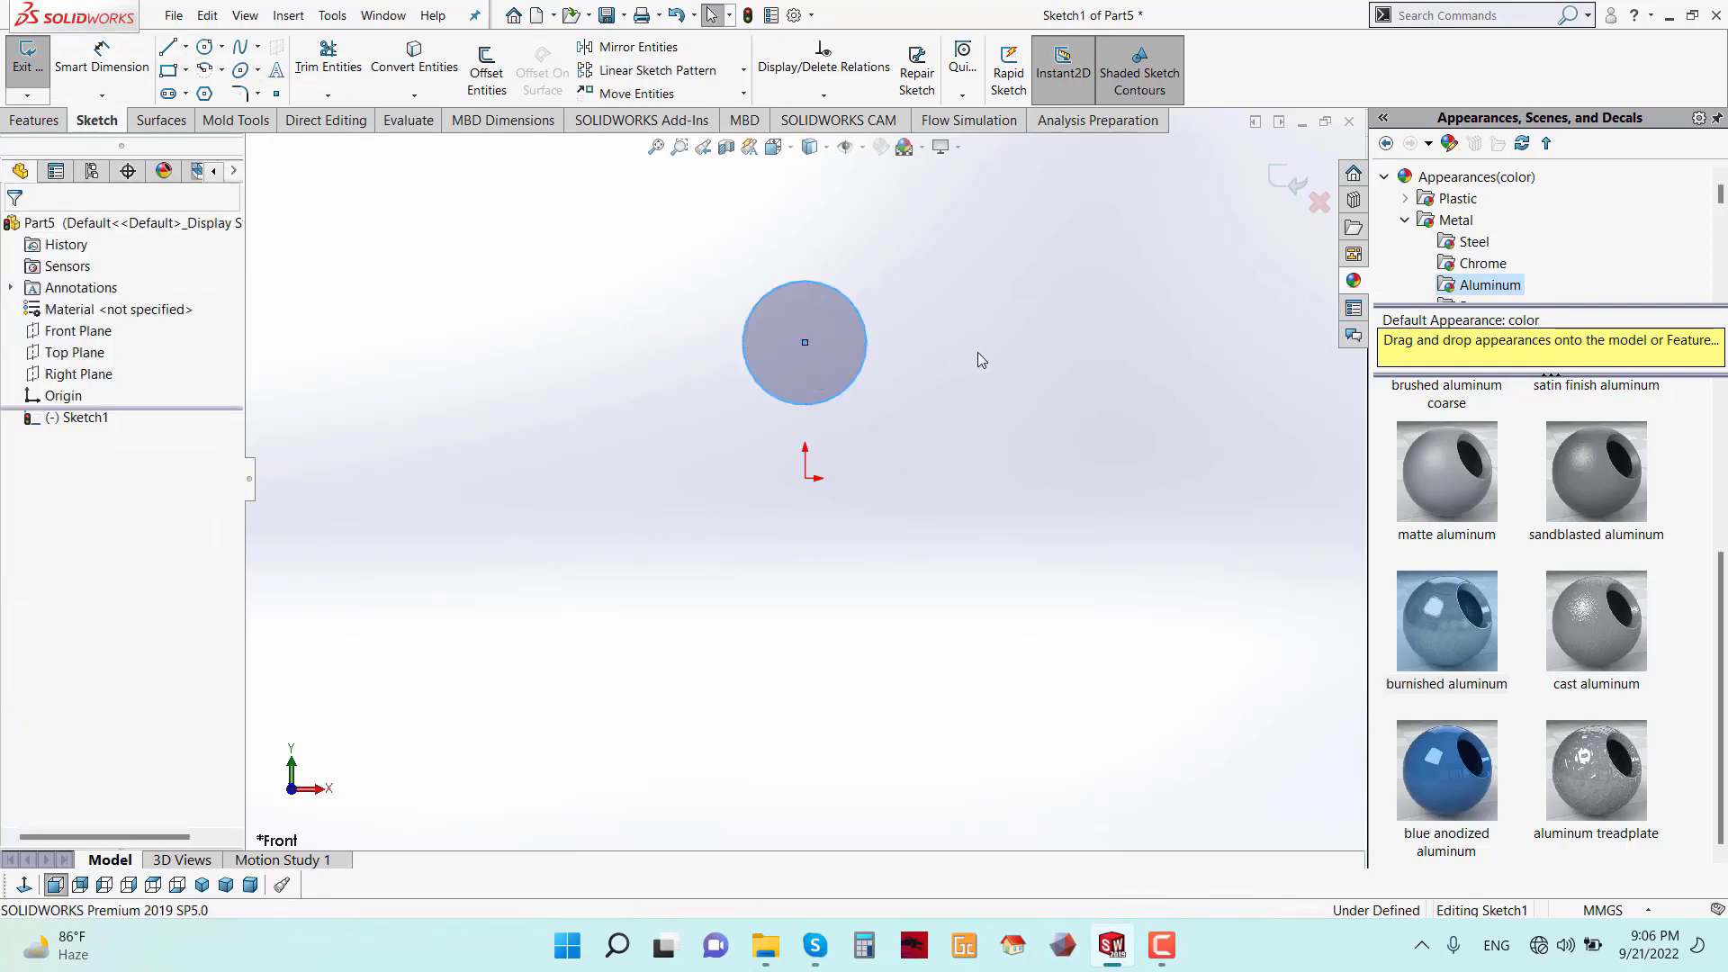
- Add a vertical relation between the circle's centre and the origin
click(806, 343)
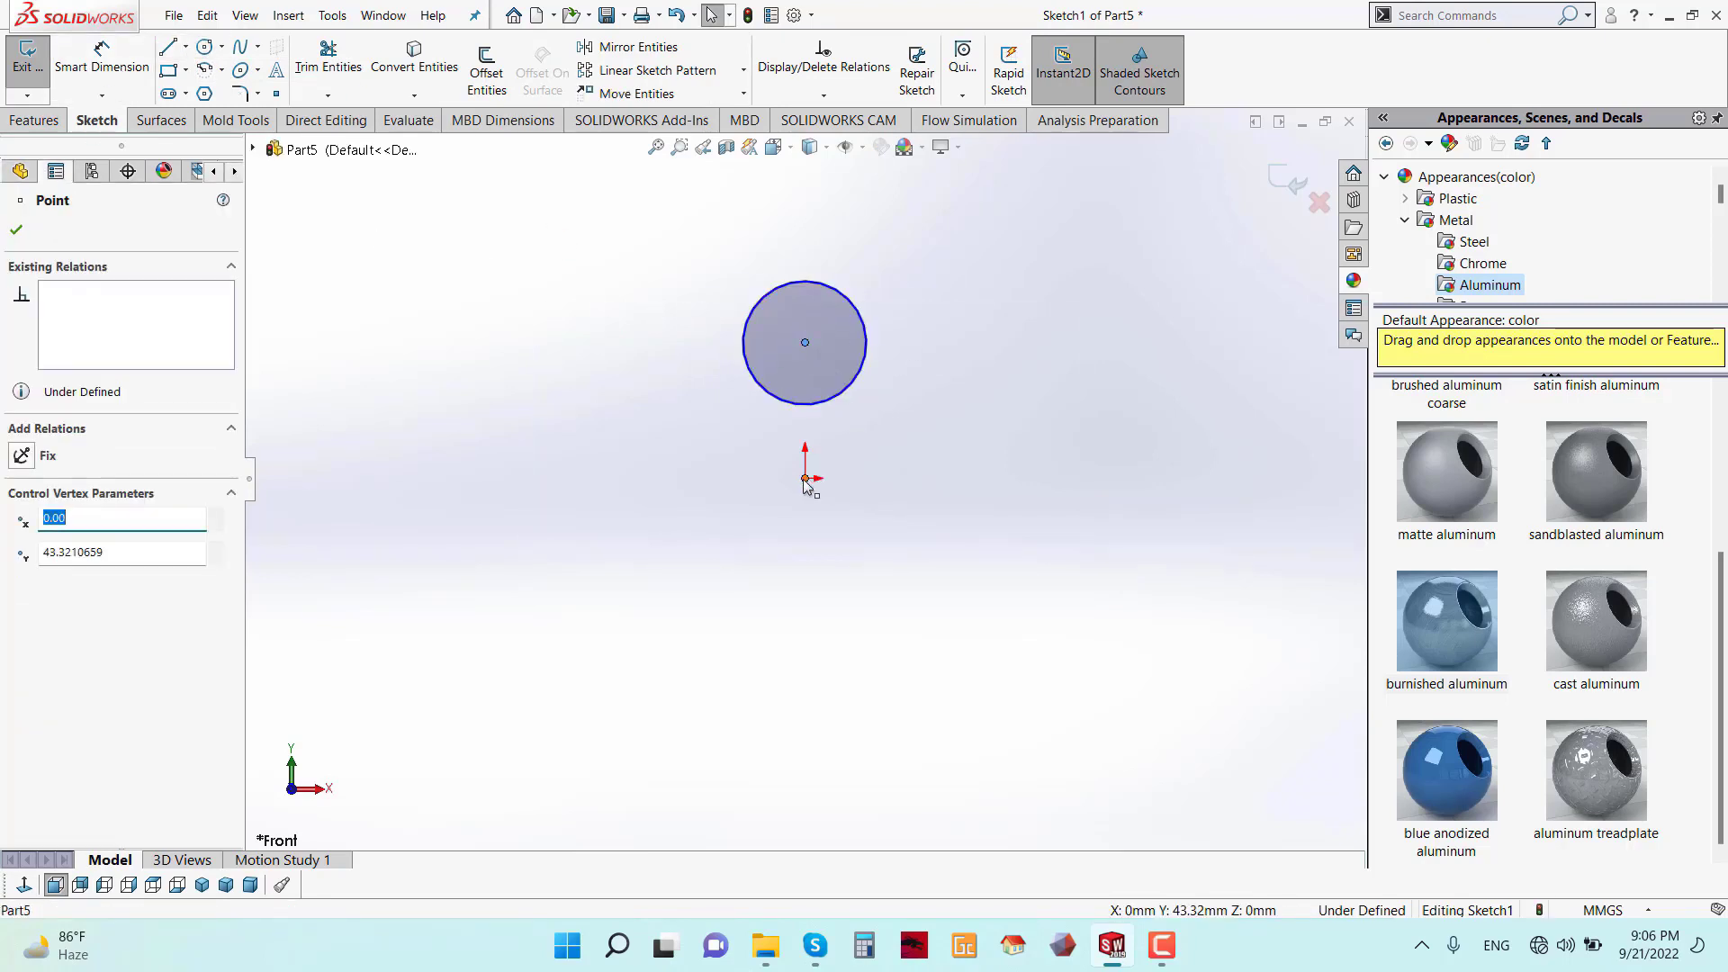
ctrl+click(805, 480)
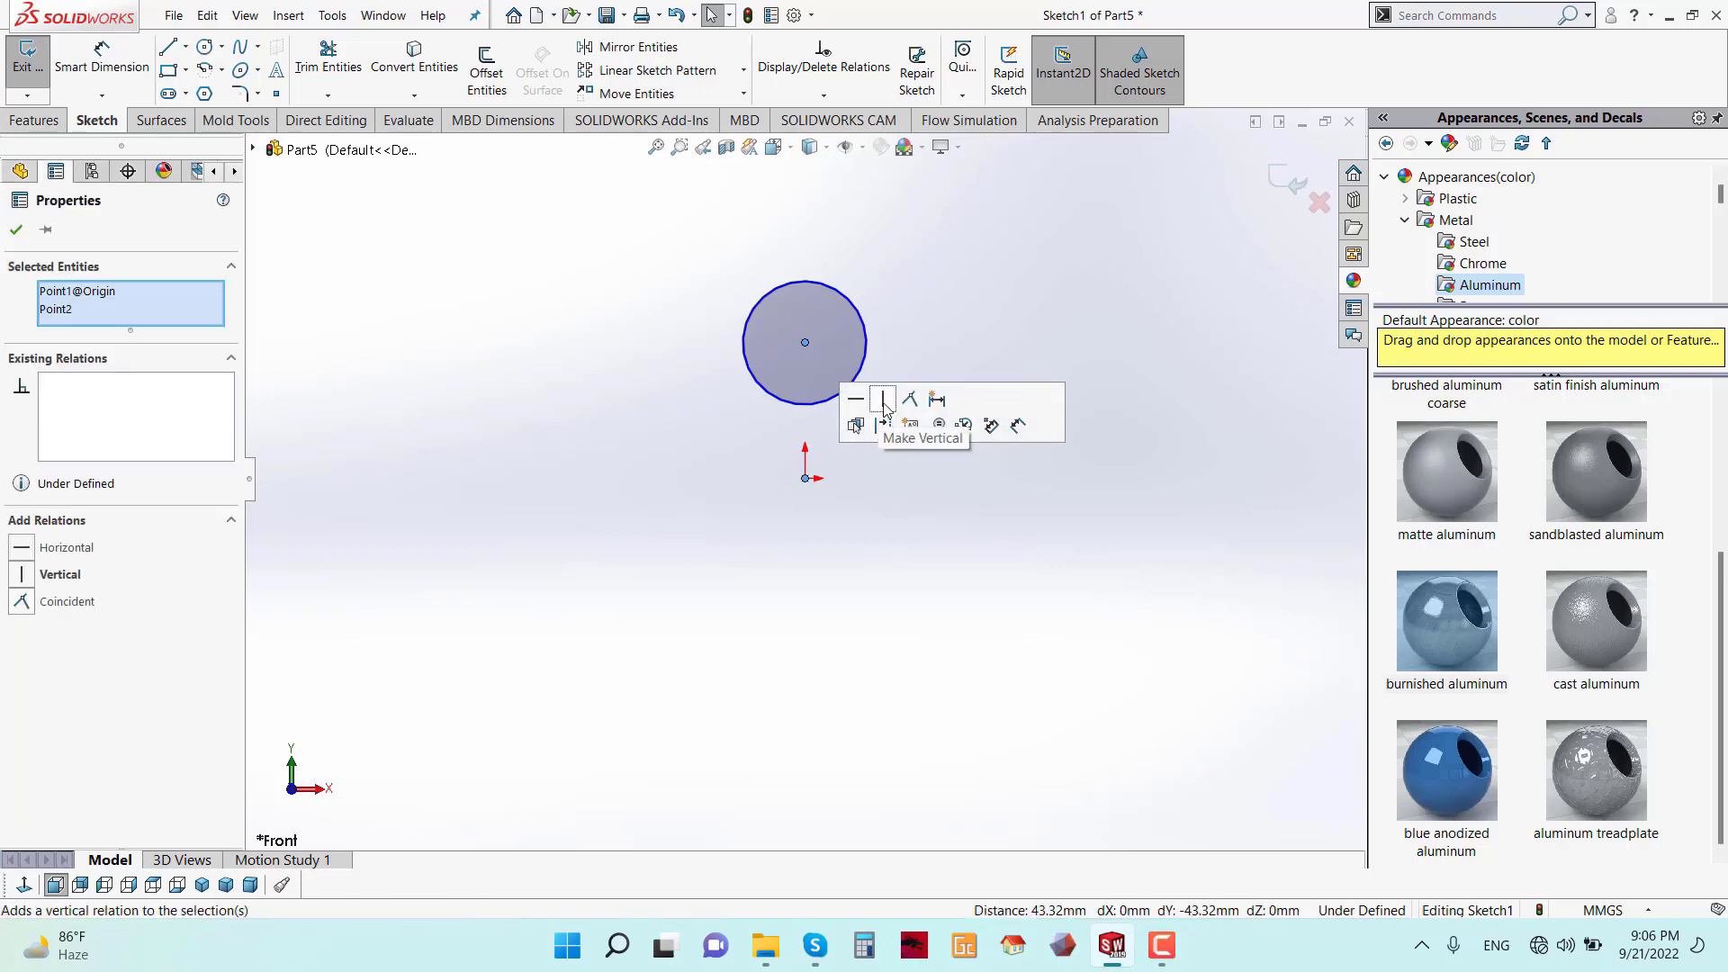
click(16, 231)
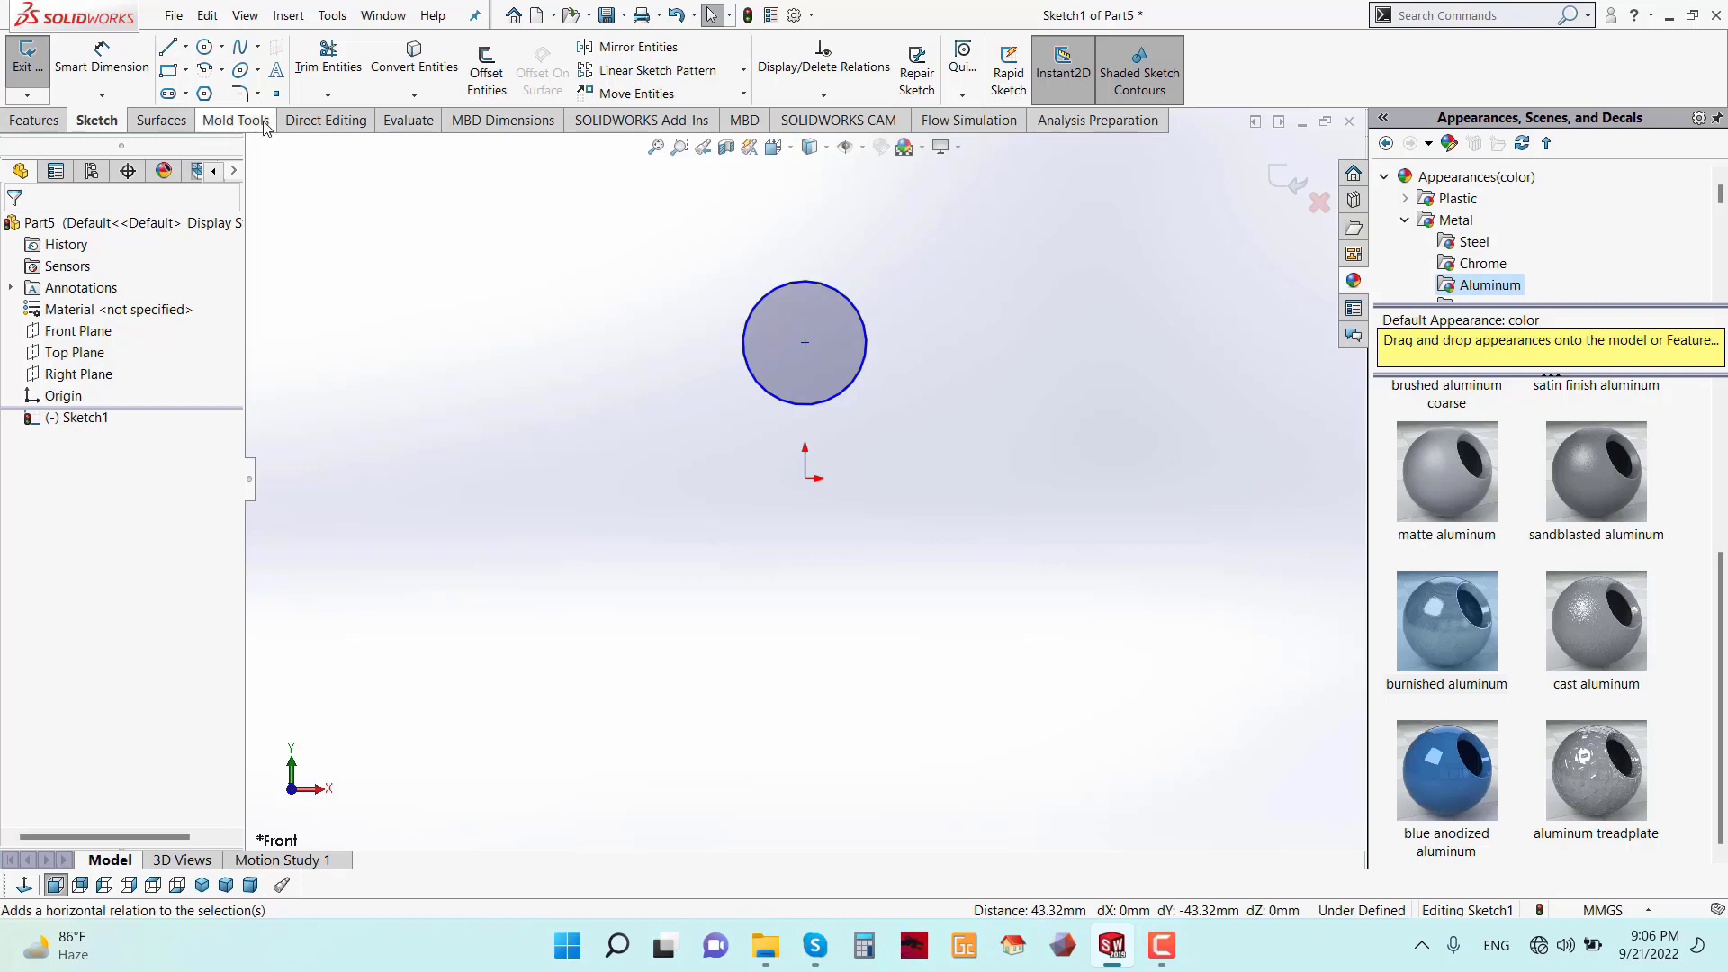
- Dimension the distance from the origin to the circle's centre and set it to 60 mm
click(108, 72)
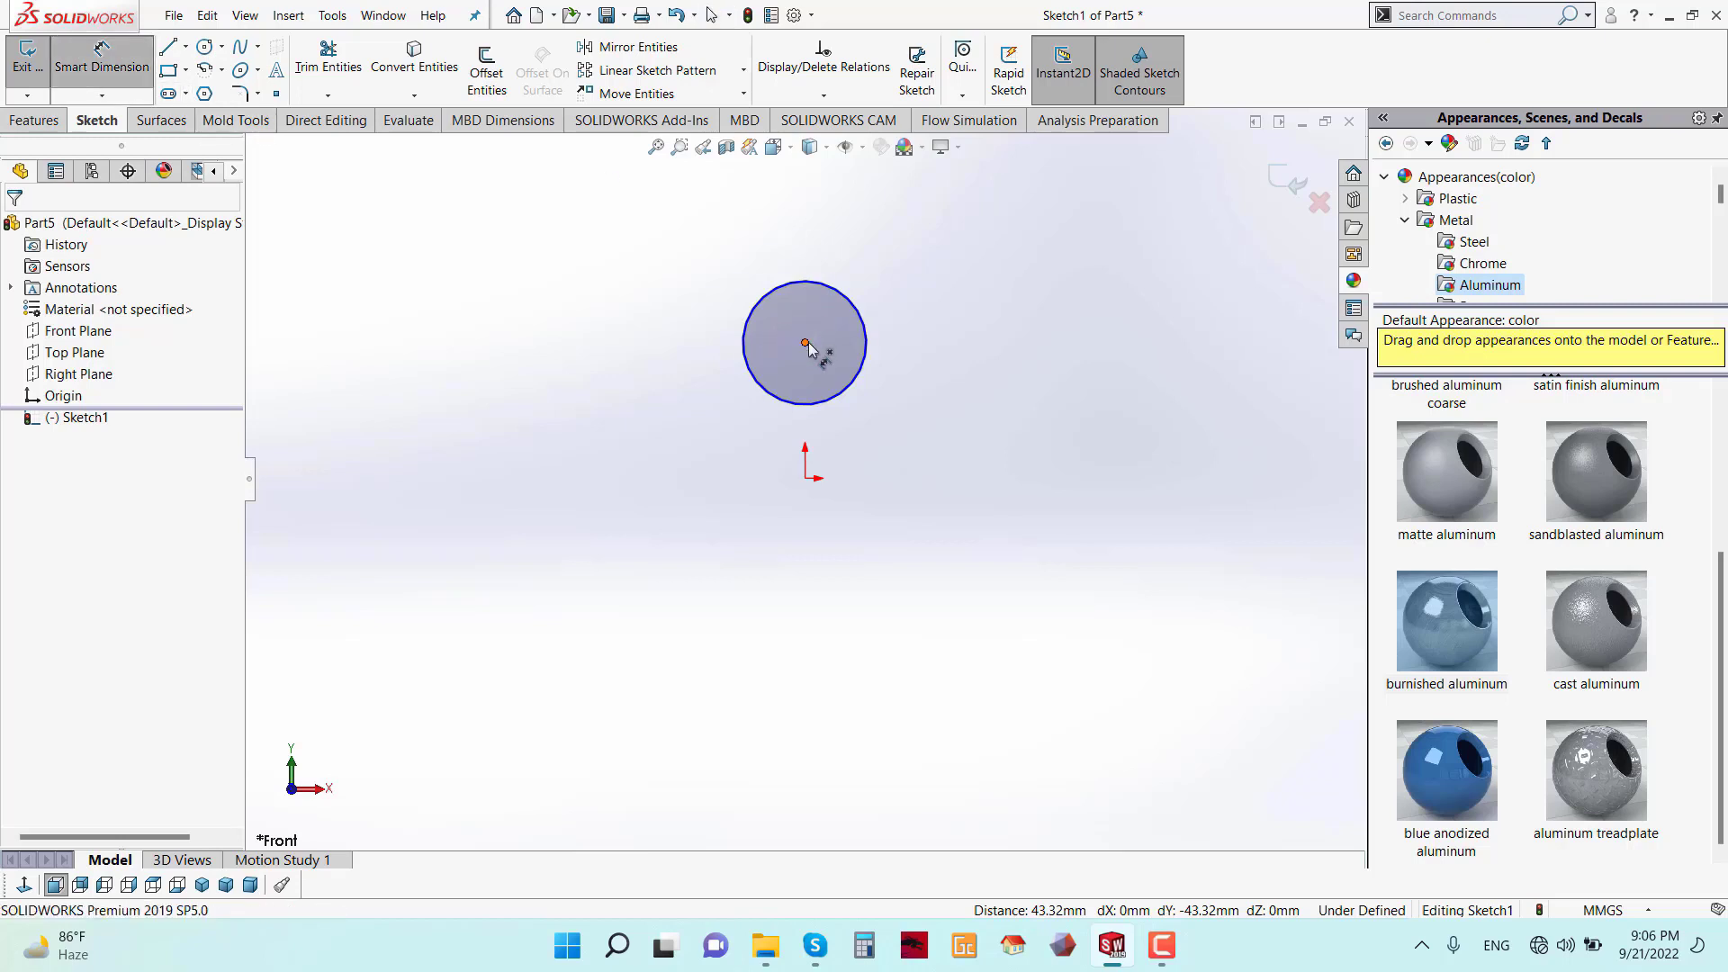
click(805, 343)
click(806, 478)
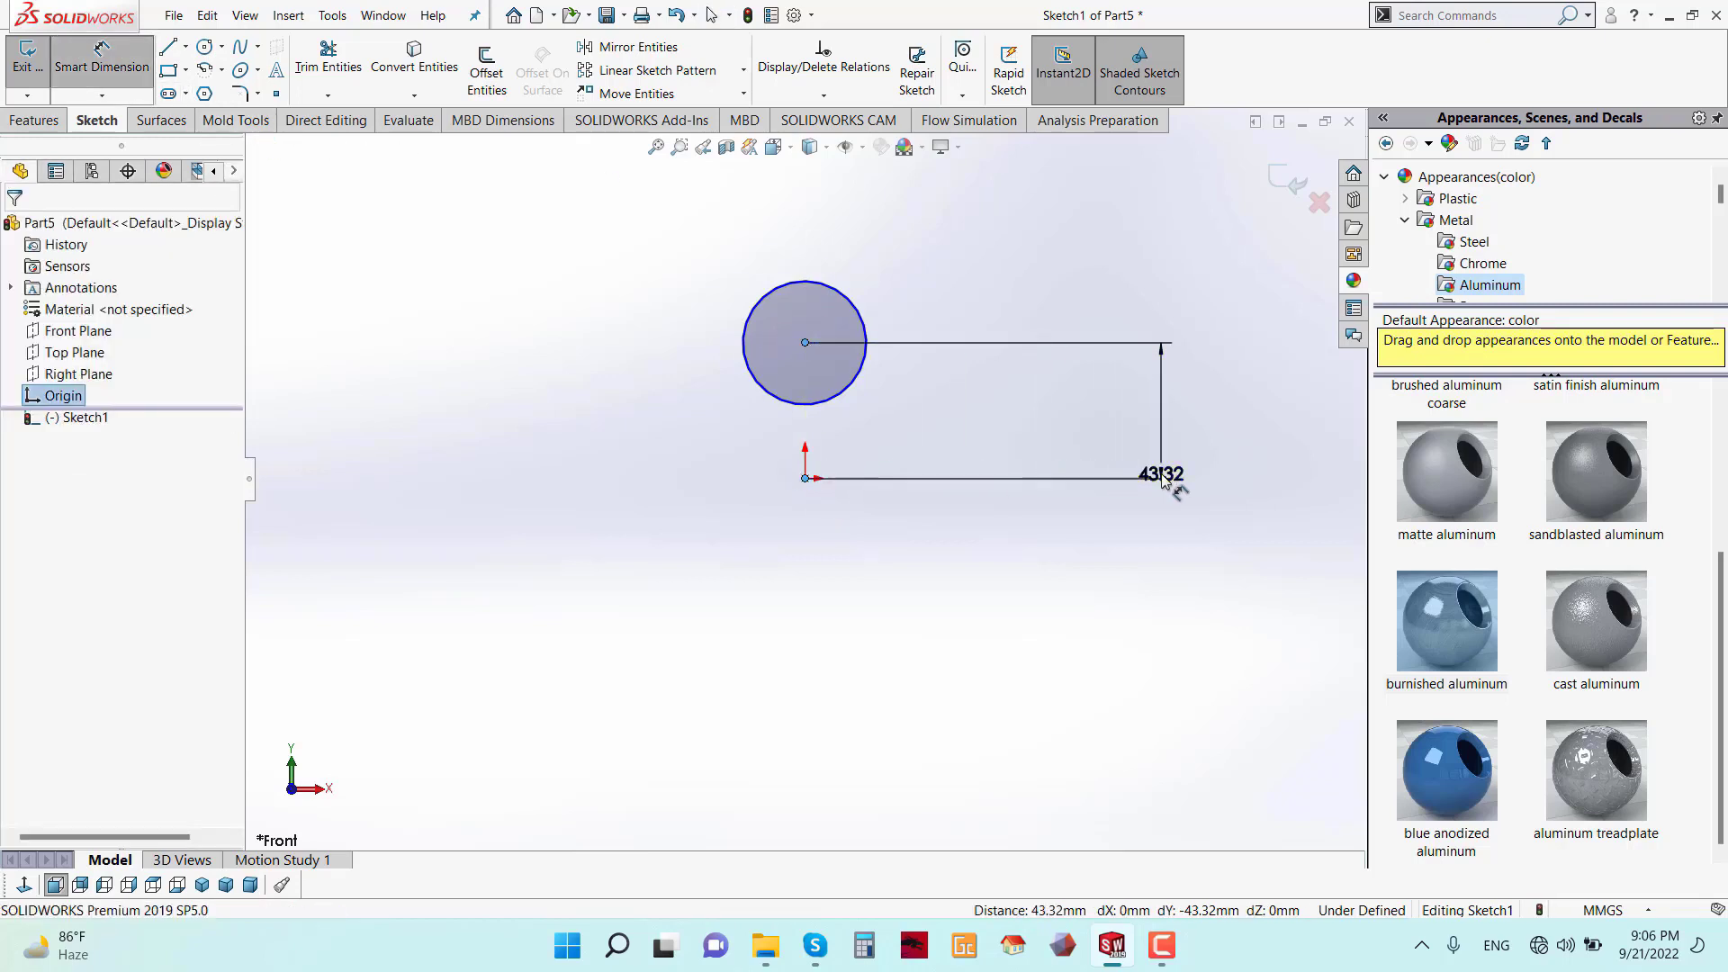
click(1159, 477)
text(60)
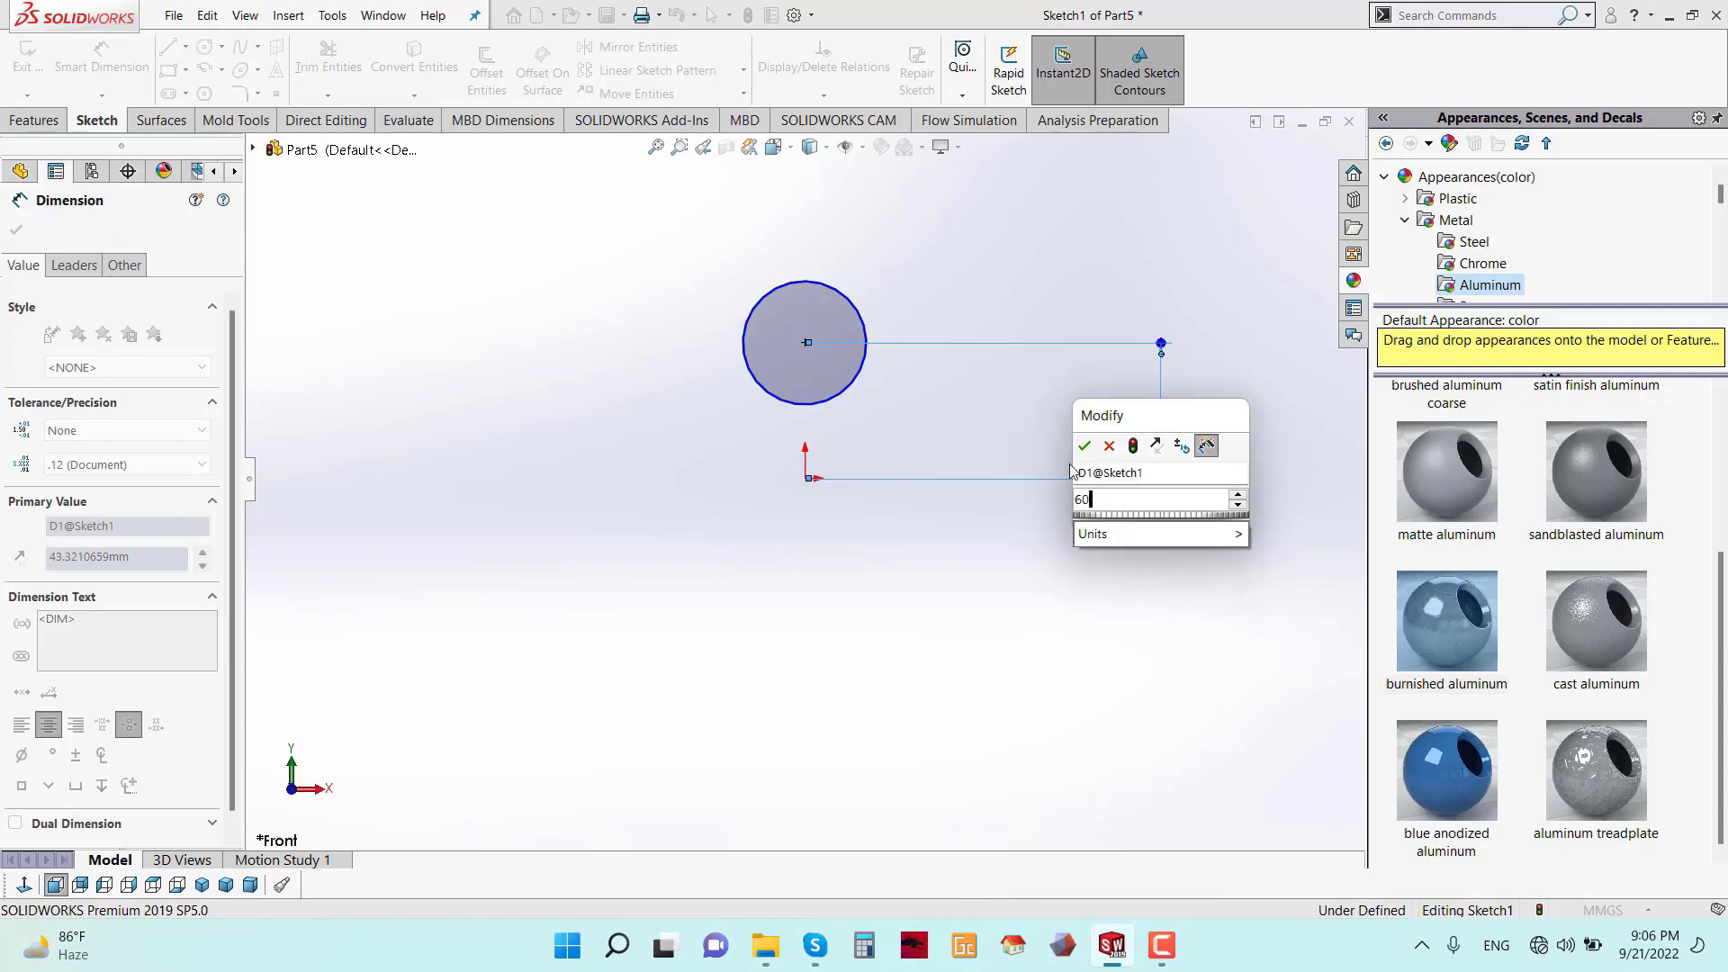
click(1084, 446)
- Dimension the circle's diameter and set it to 60 mm
click(826, 293)
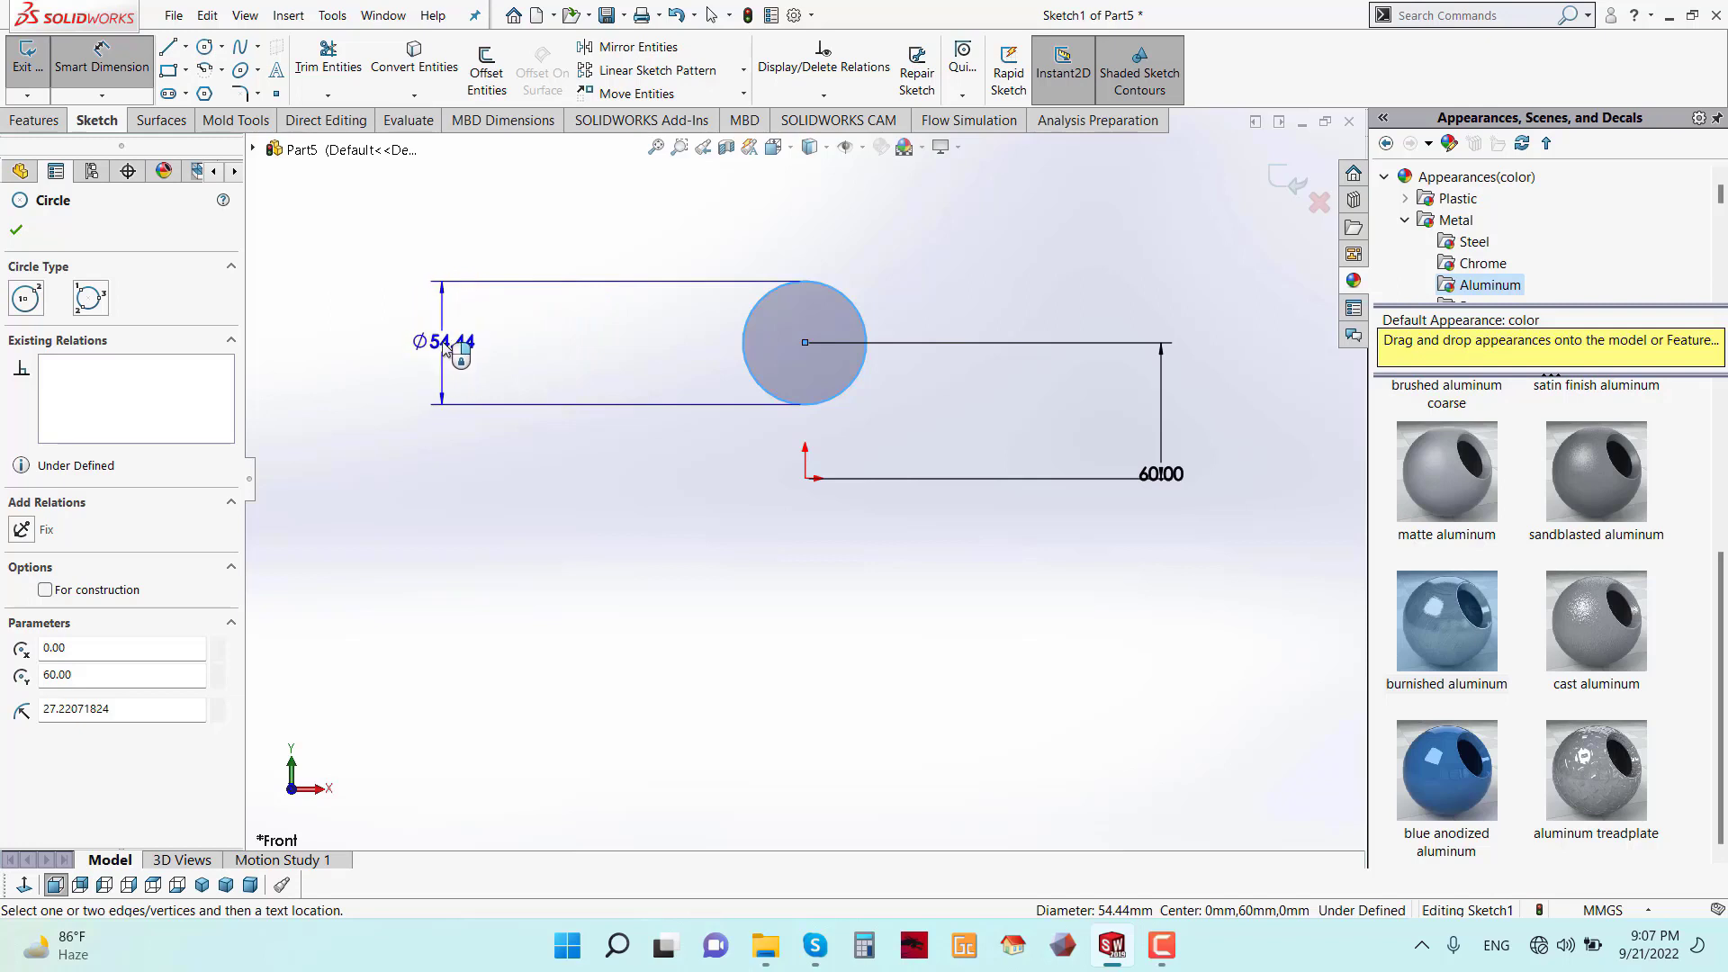
click(446, 347)
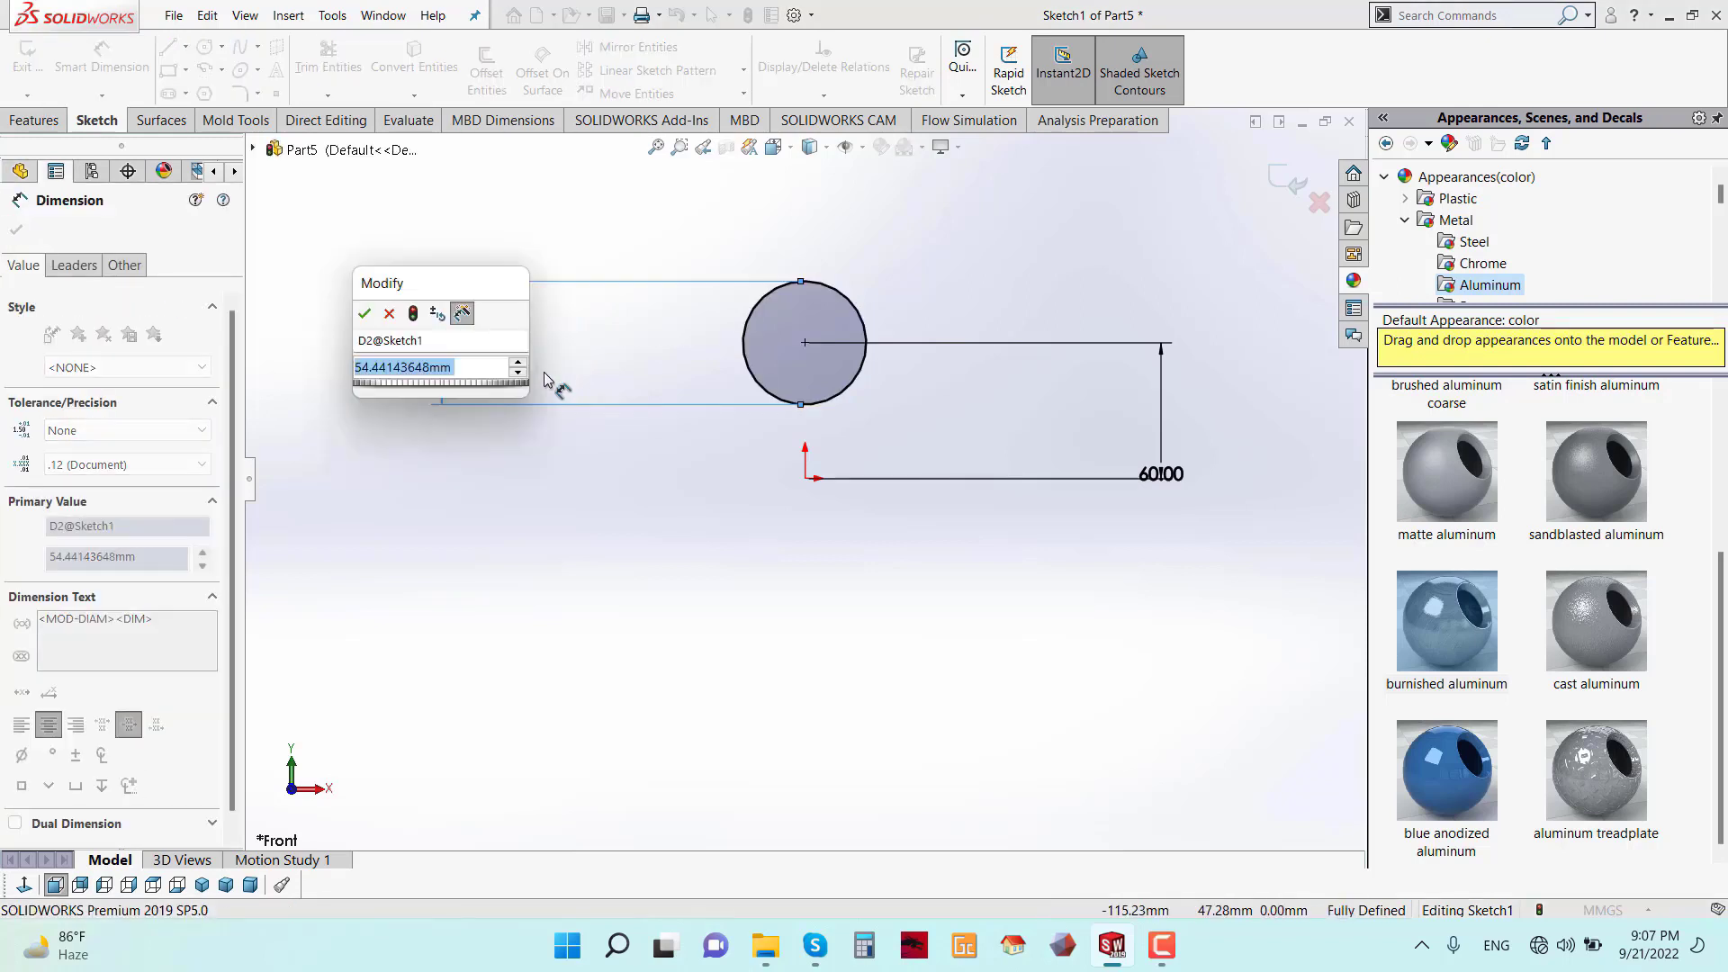
text(60)
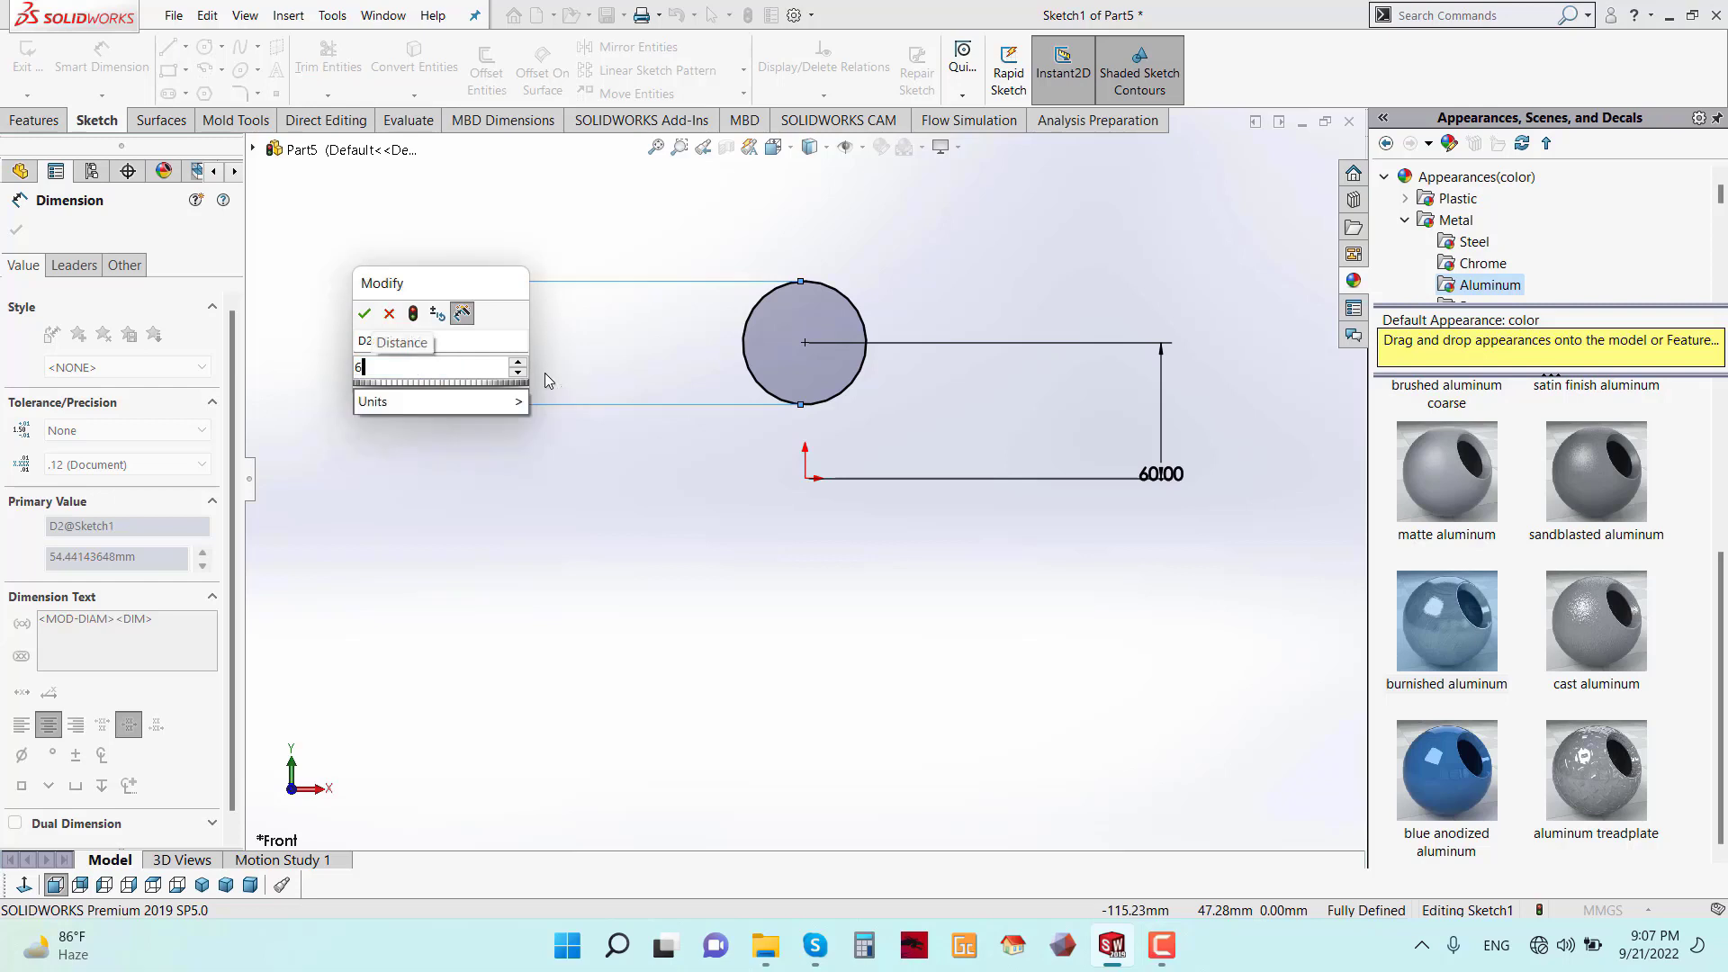
click(364, 313)
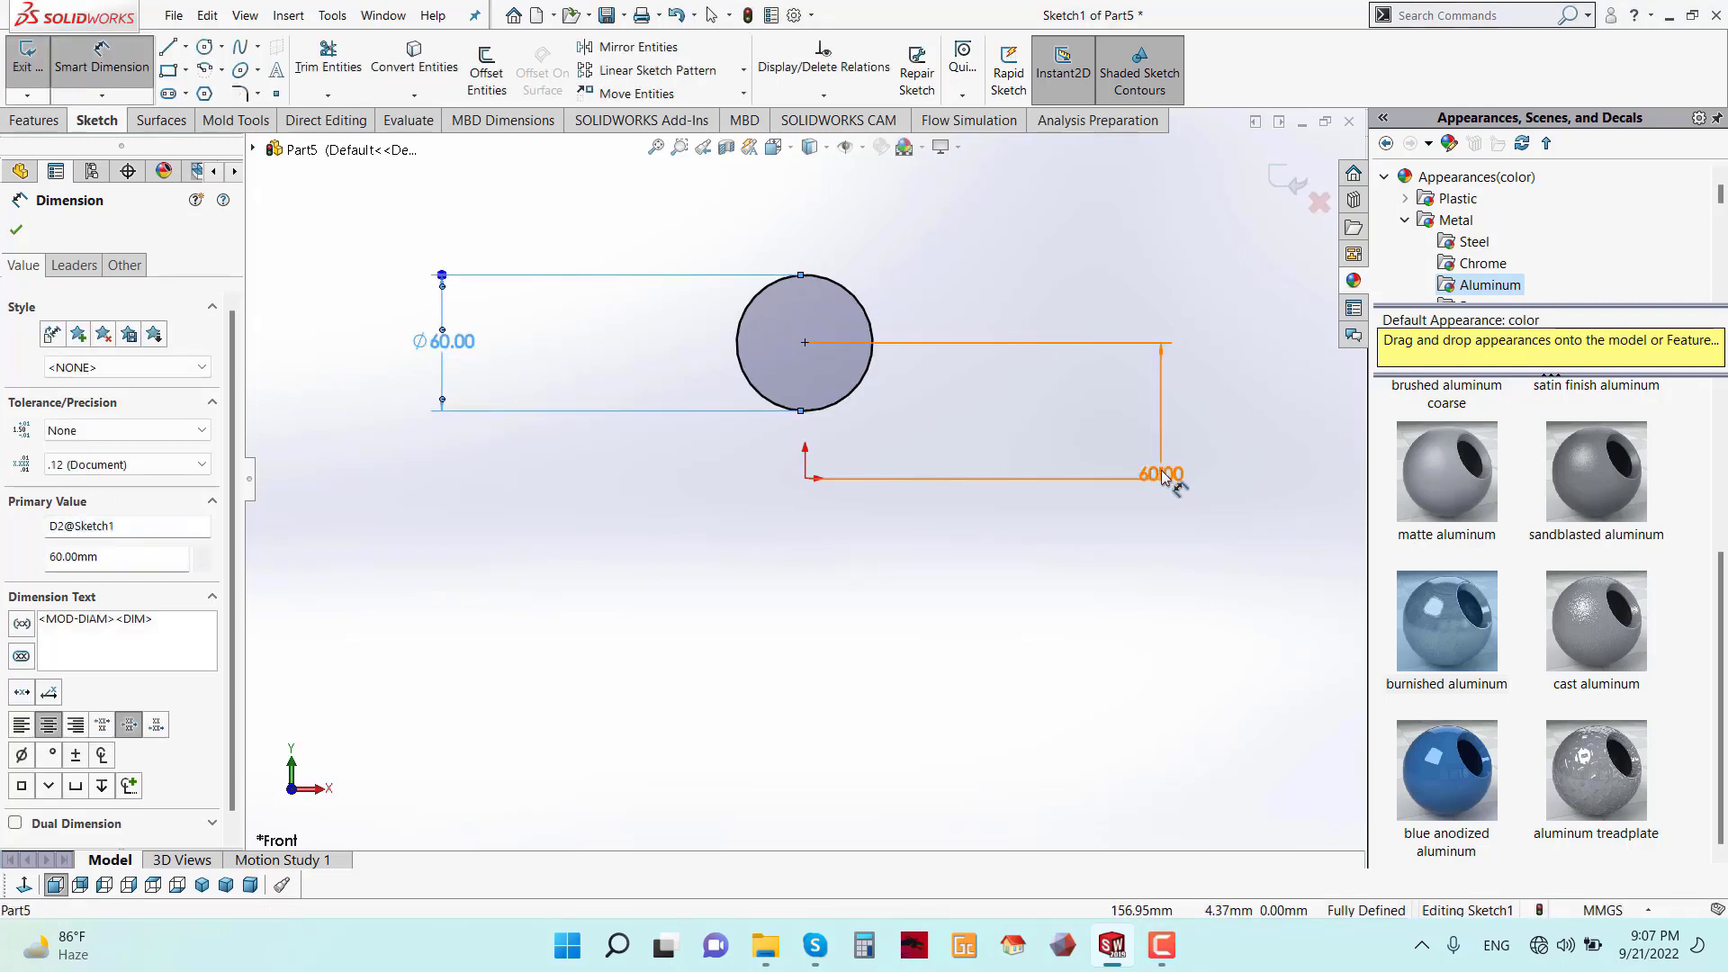
- Centre the text of the vertical 60 mm dimension between its arrows and set the circle's diameter to 70 mm
drag(1161, 474, 1161, 426)
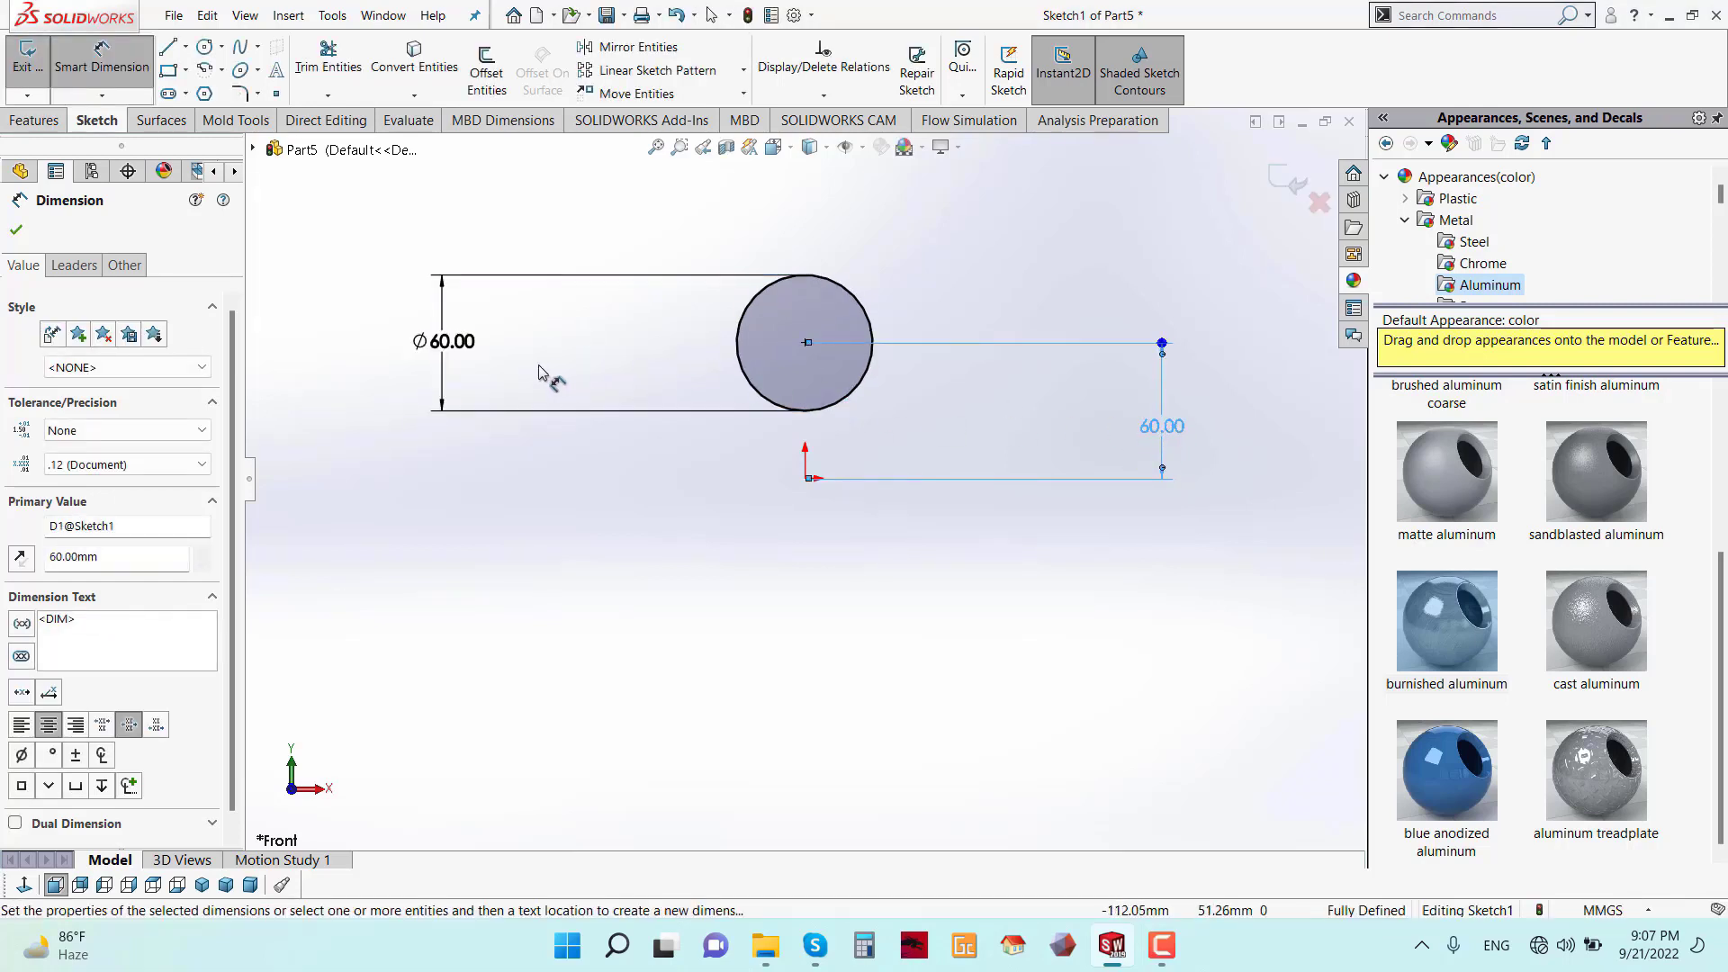
click(487, 360)
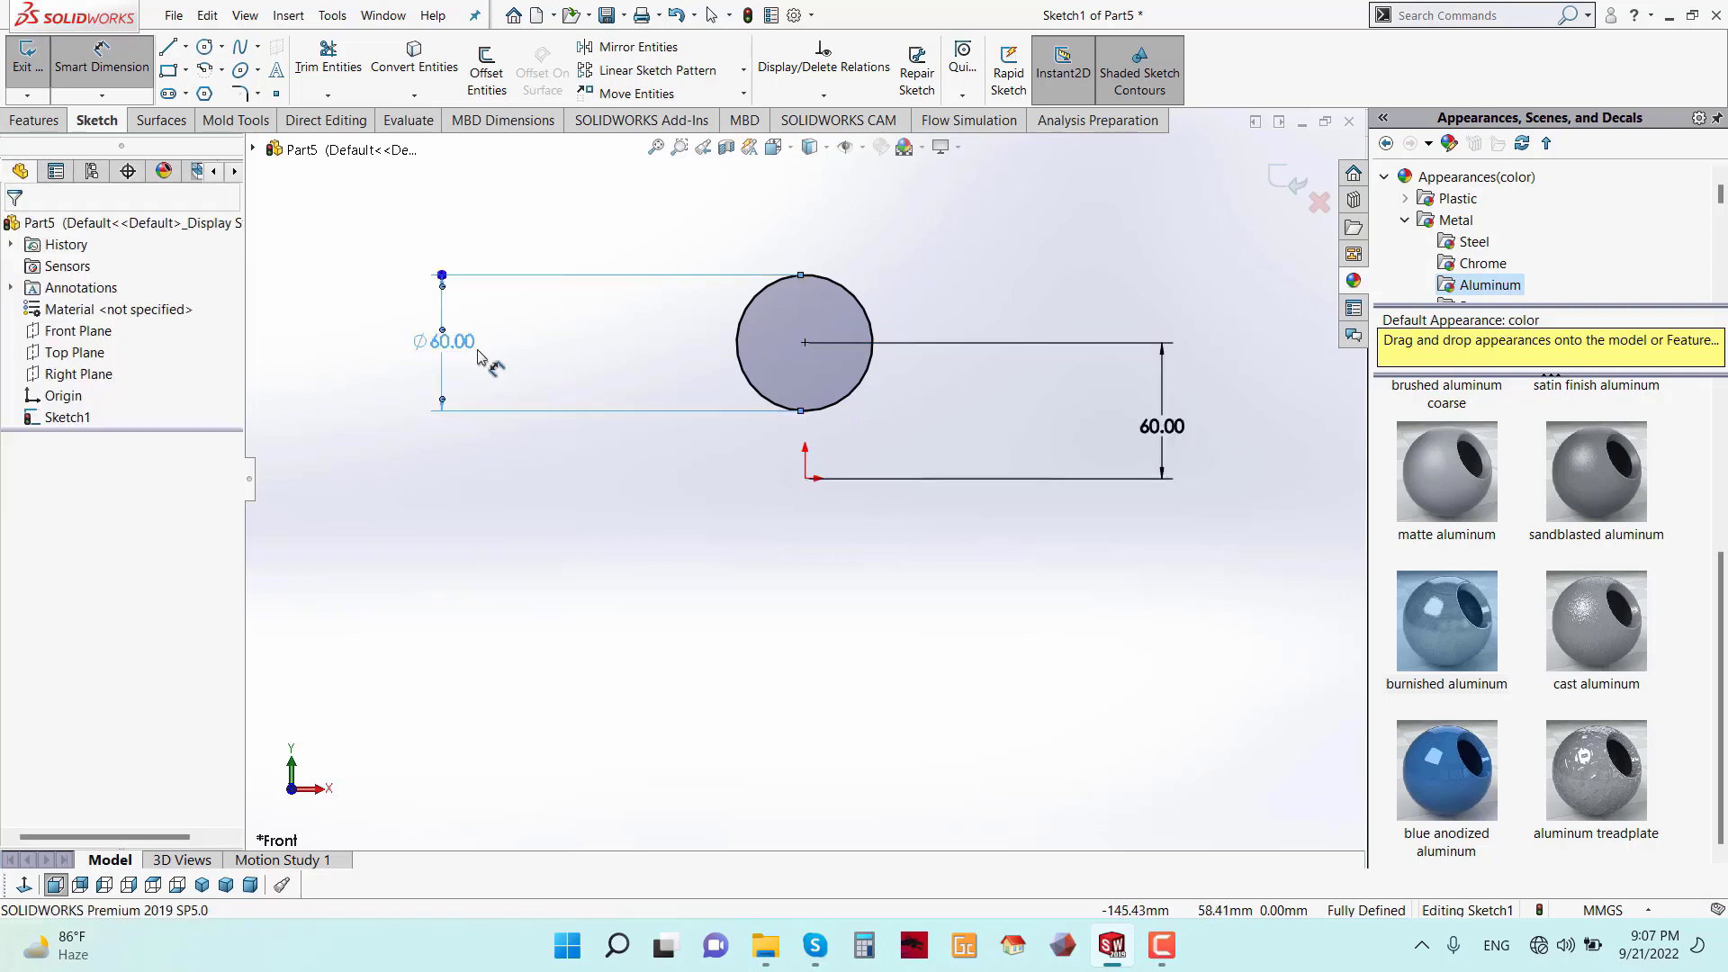
text(7)
key(Return)
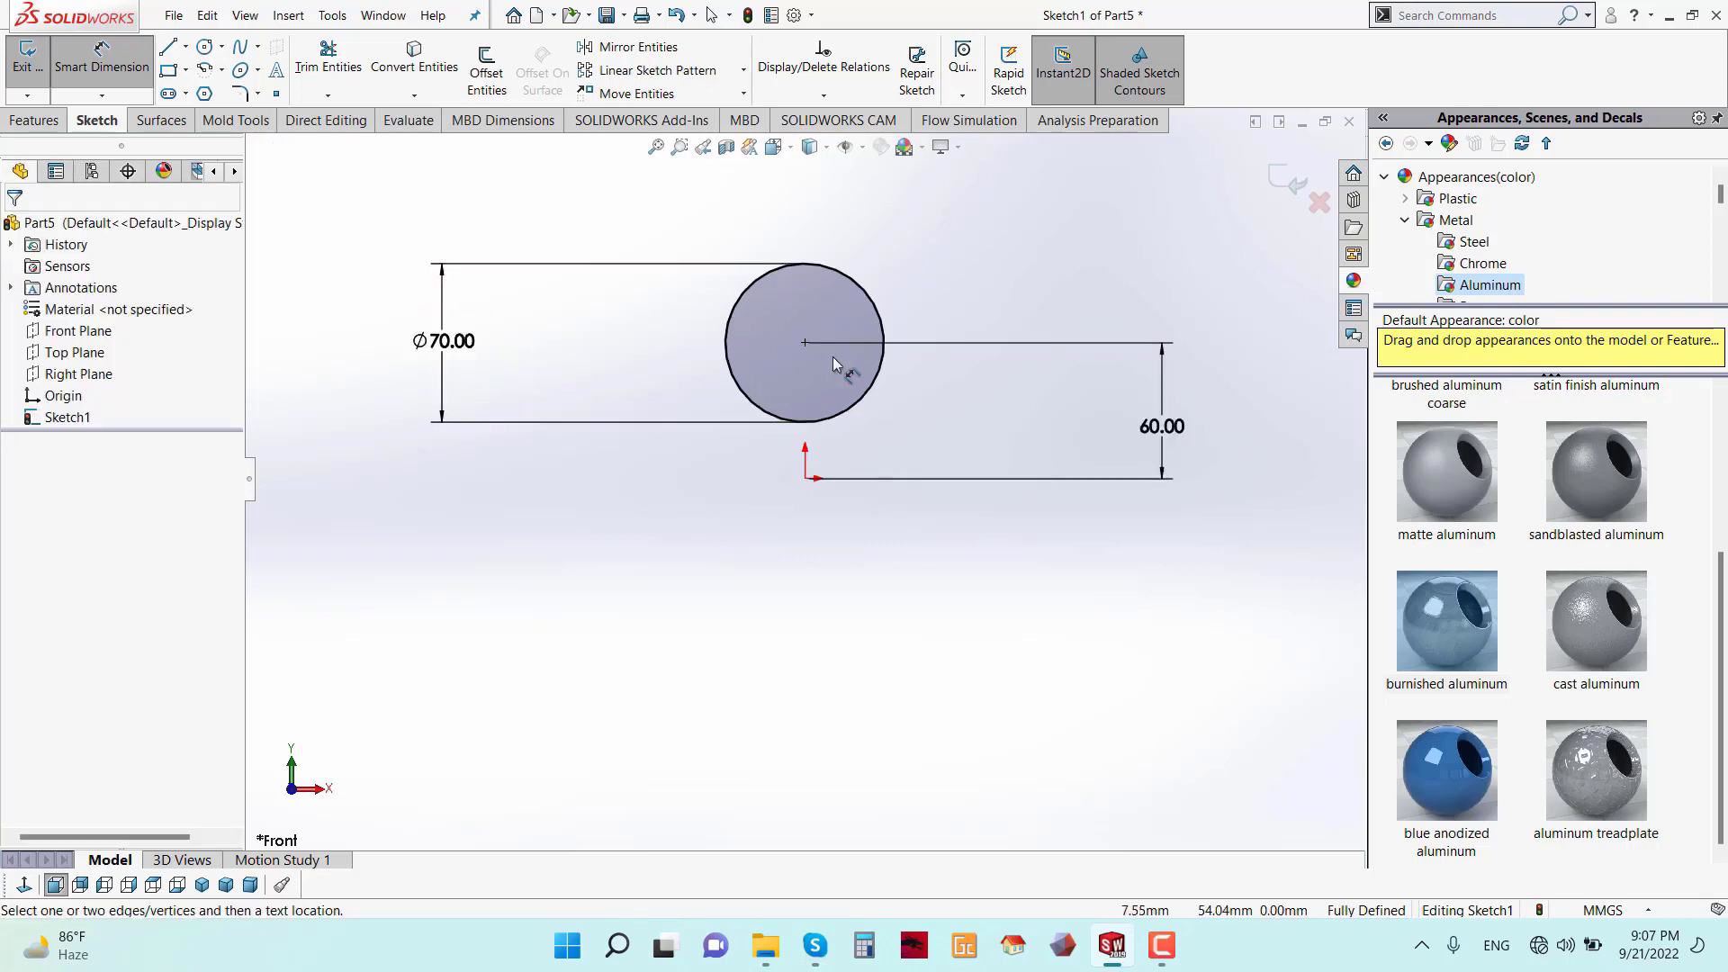
- Sketch a corner rectangle about 41 mm wide and 52 mm tall, from inside the circle's lower part to below the origin
click(186, 71)
click(205, 95)
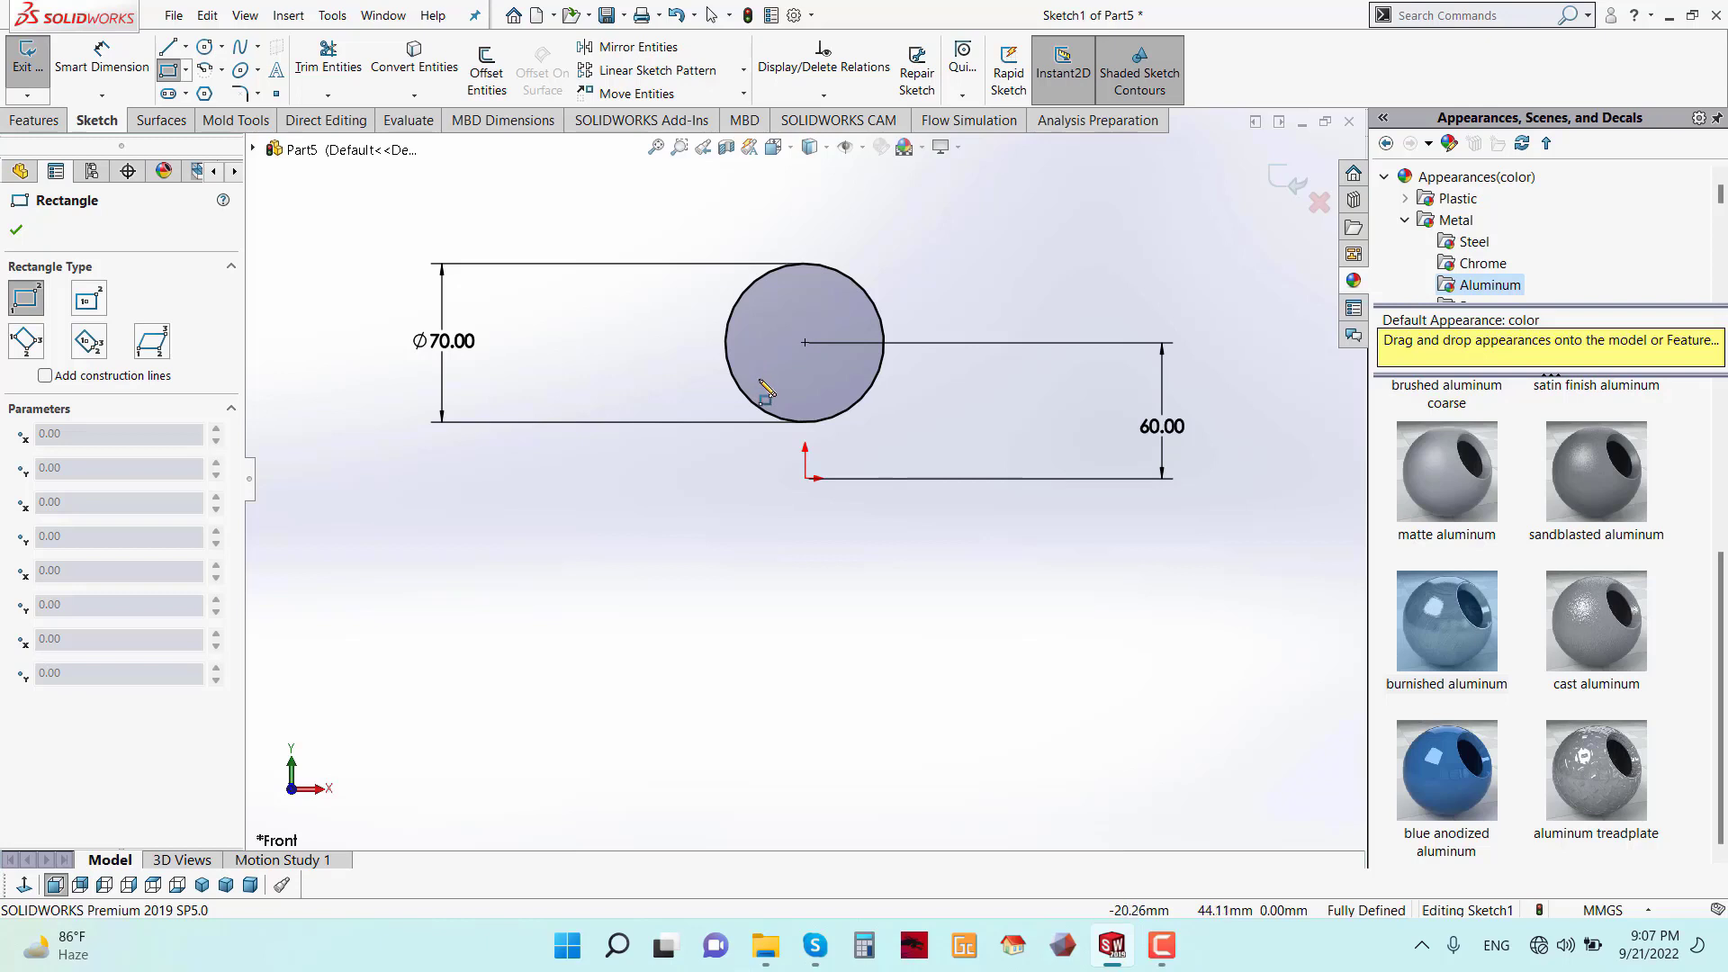
mouse_move(761, 385)
mouse_down()
mouse_move(871, 522)
mouse_move(854, 500)
mouse_up()
scroll(901, 385, down, 2)
scroll(902, 384, down, 1)
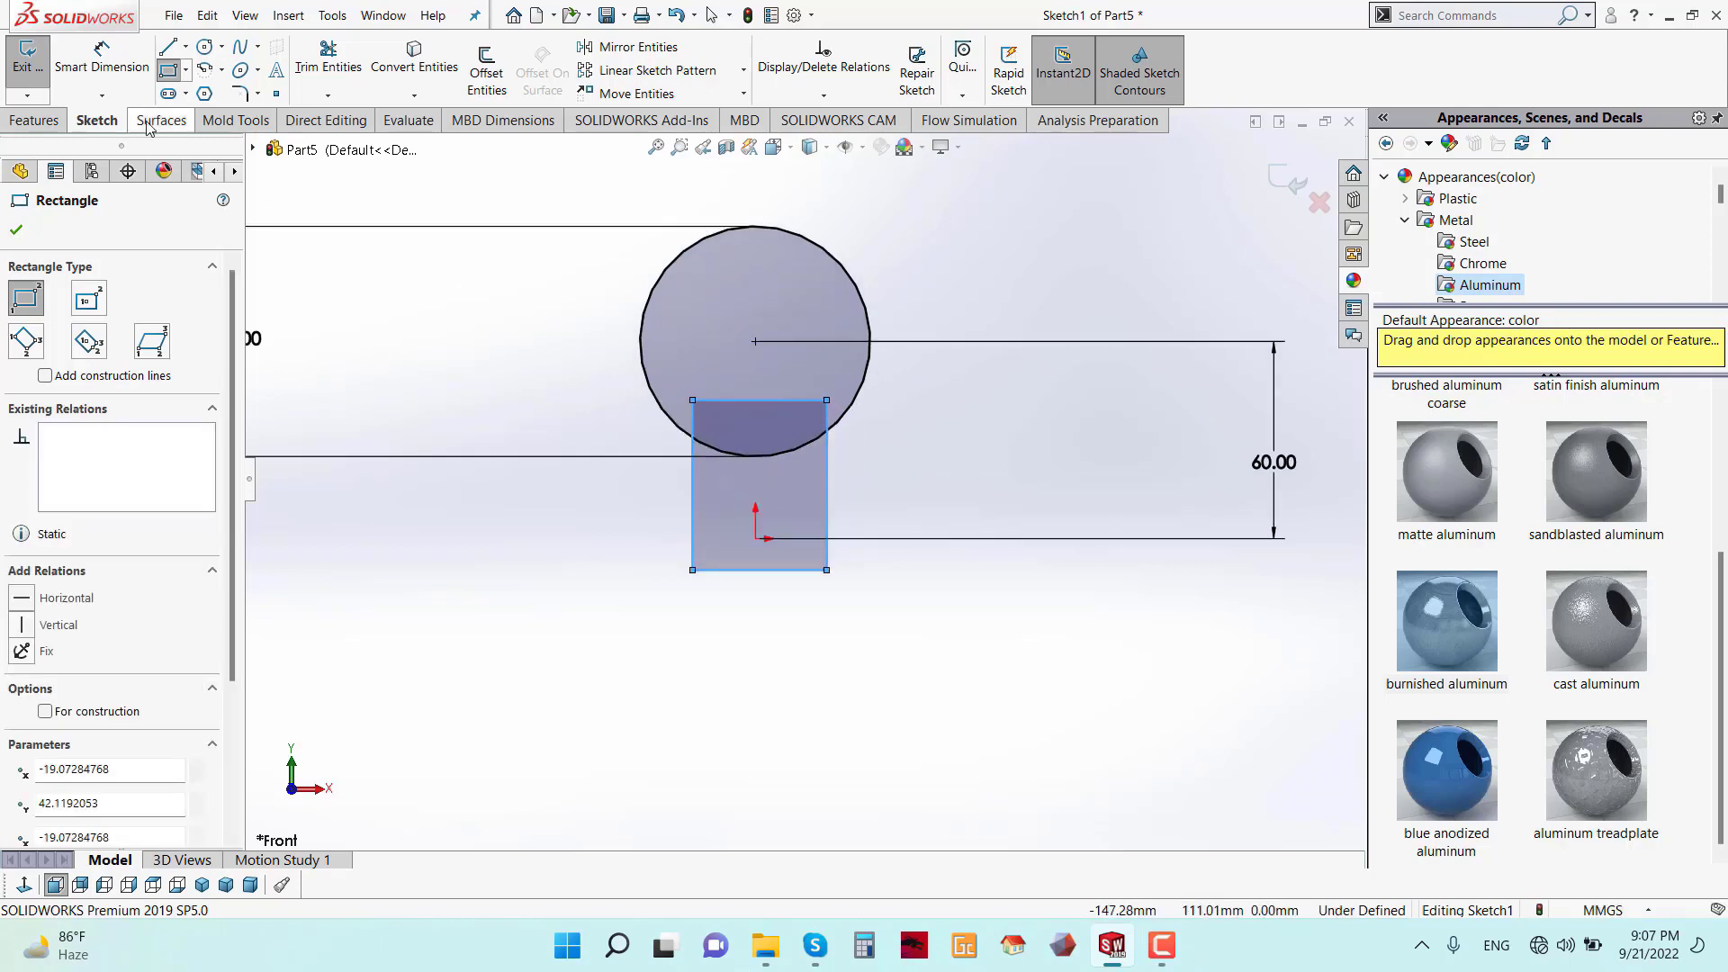
- Dimension the rectangle's bottom edge and set its width to 36 mm
click(102, 58)
click(752, 582)
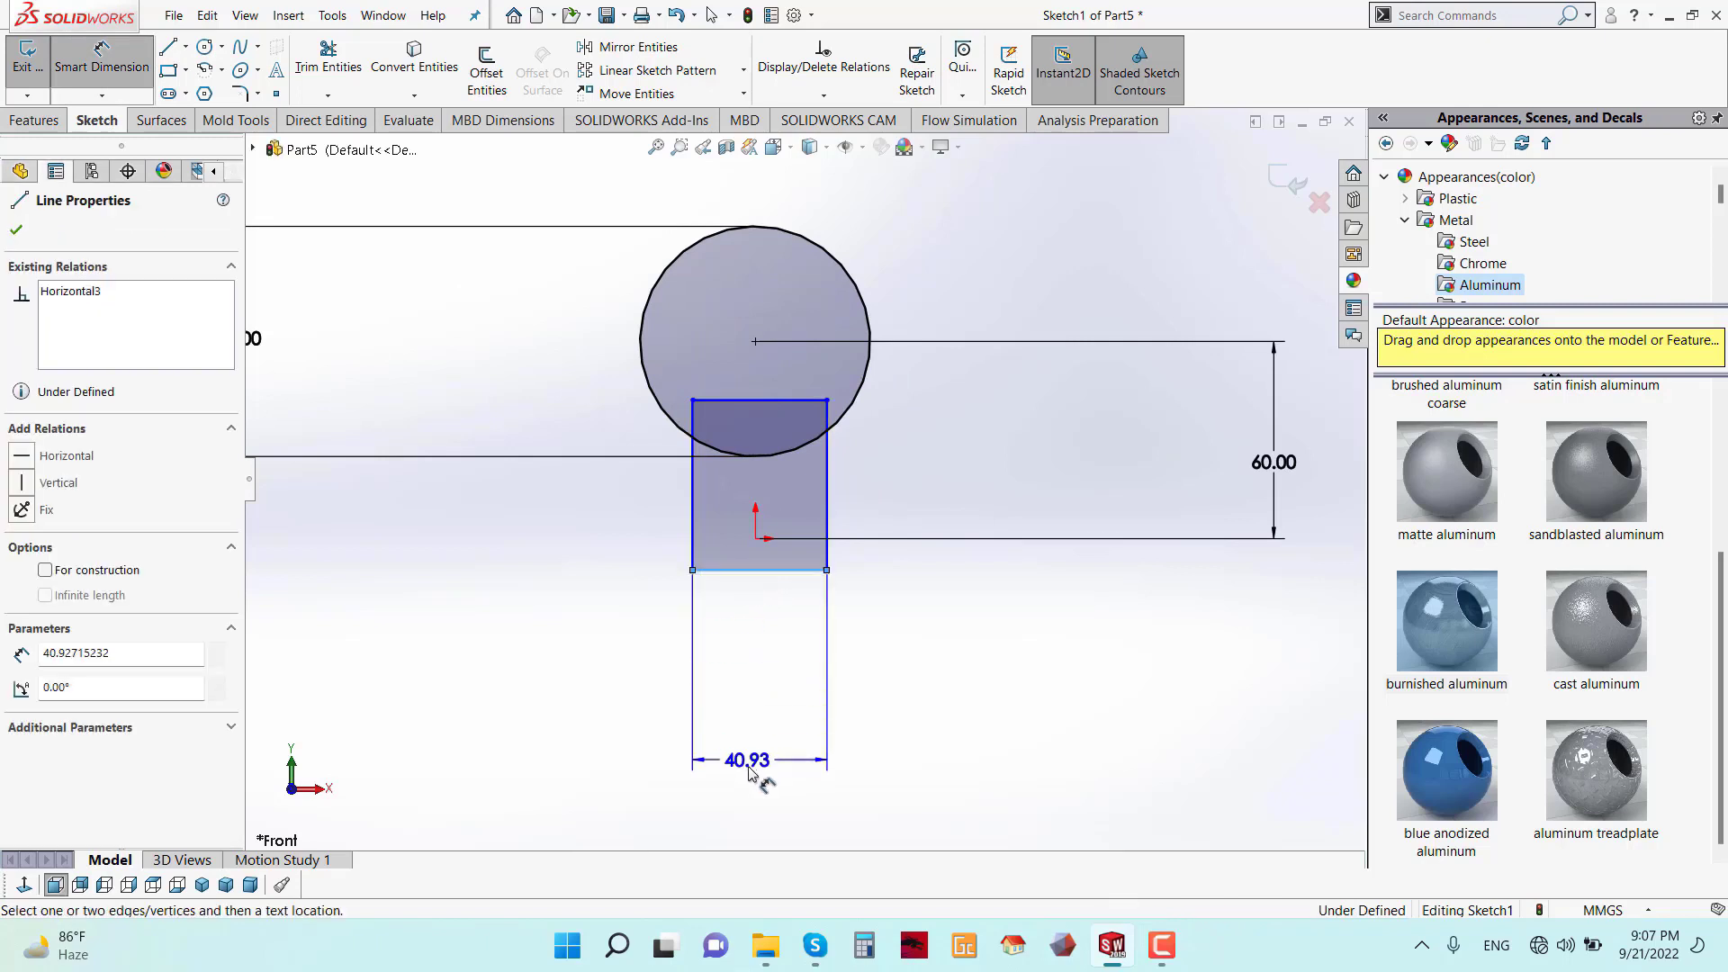
click(756, 779)
text(3)
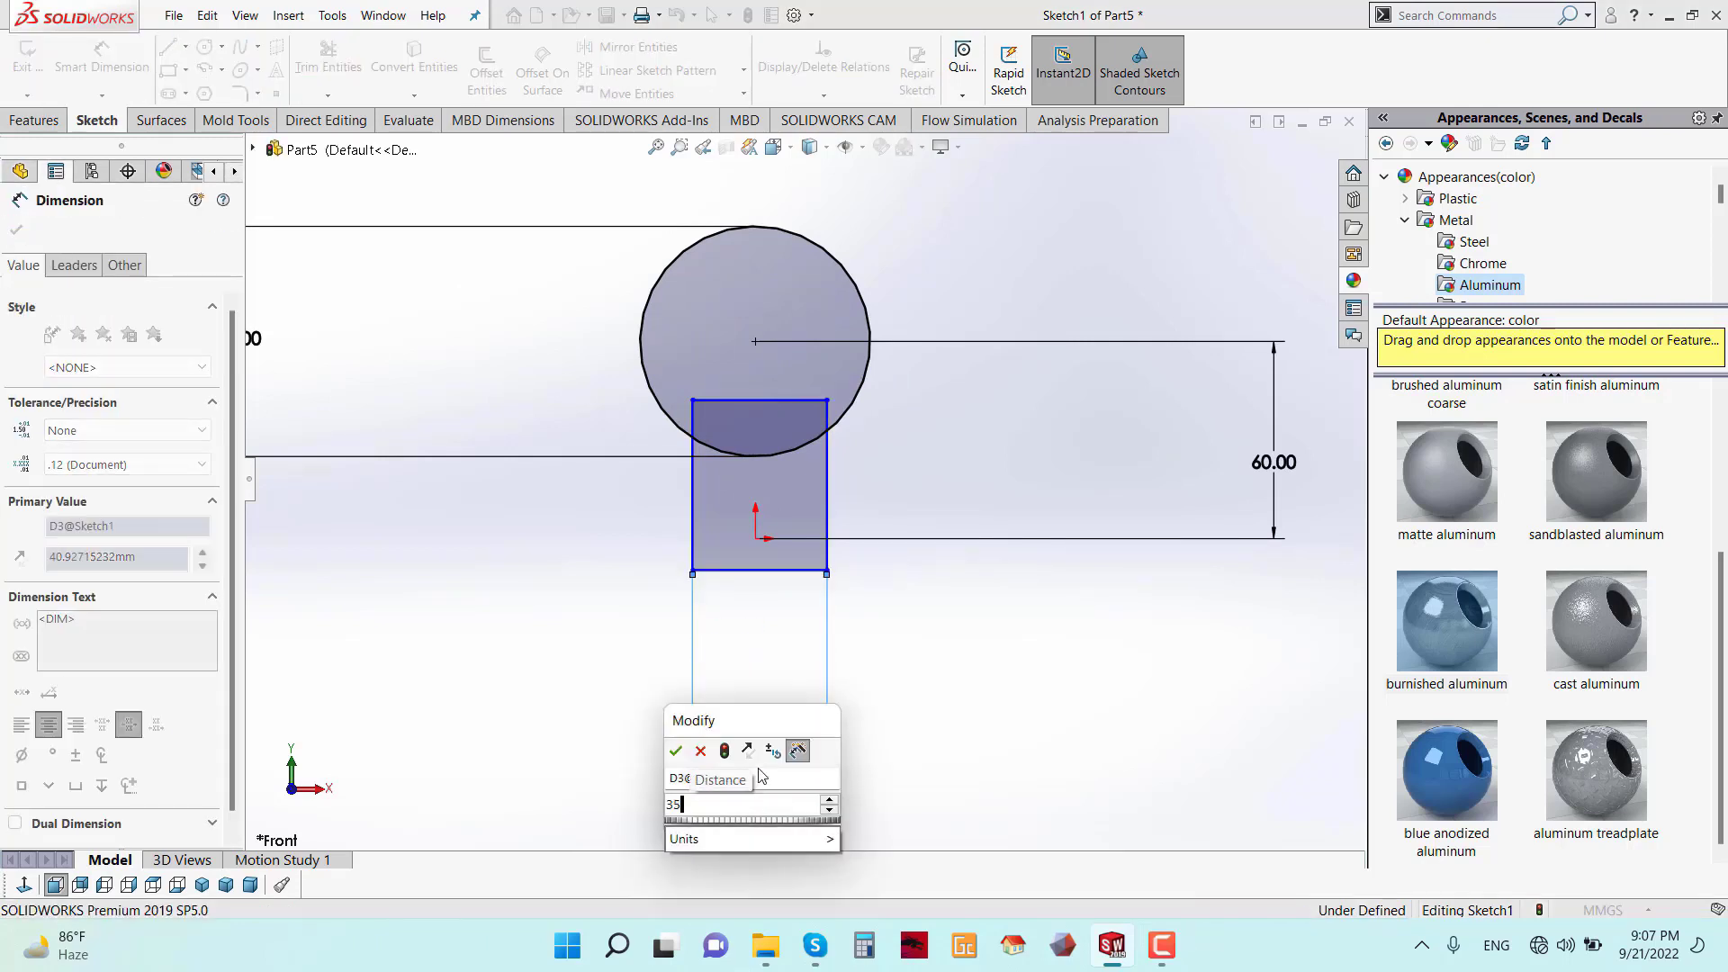
text(6)
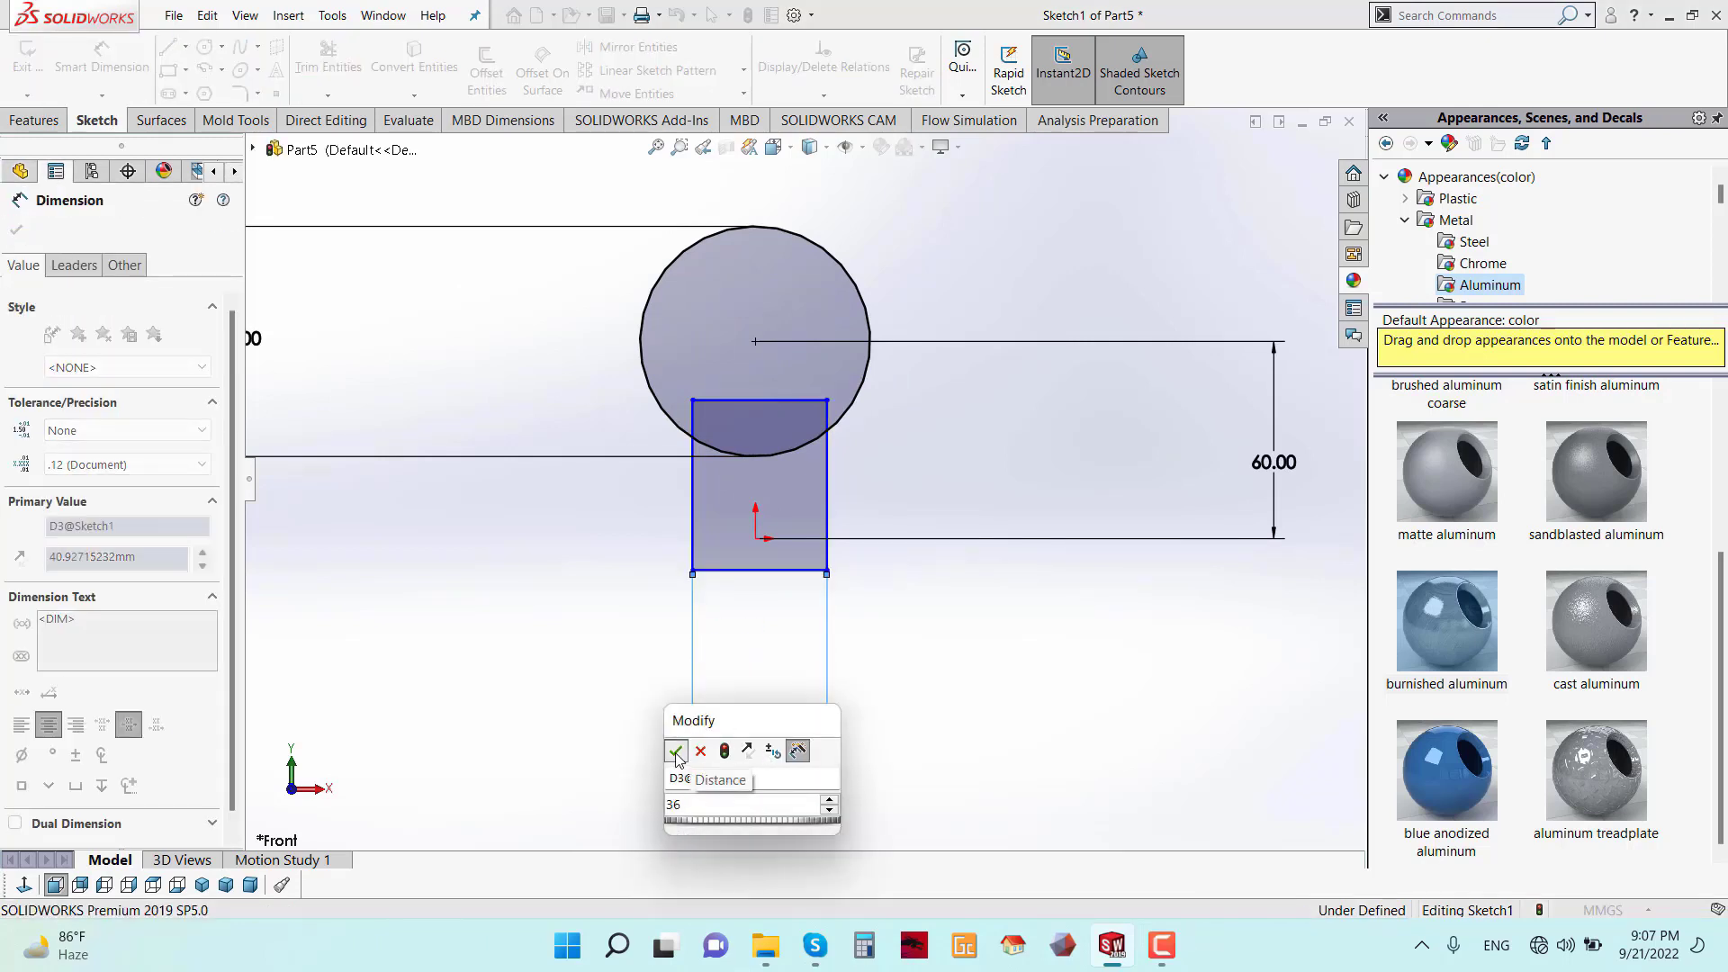
click(675, 750)
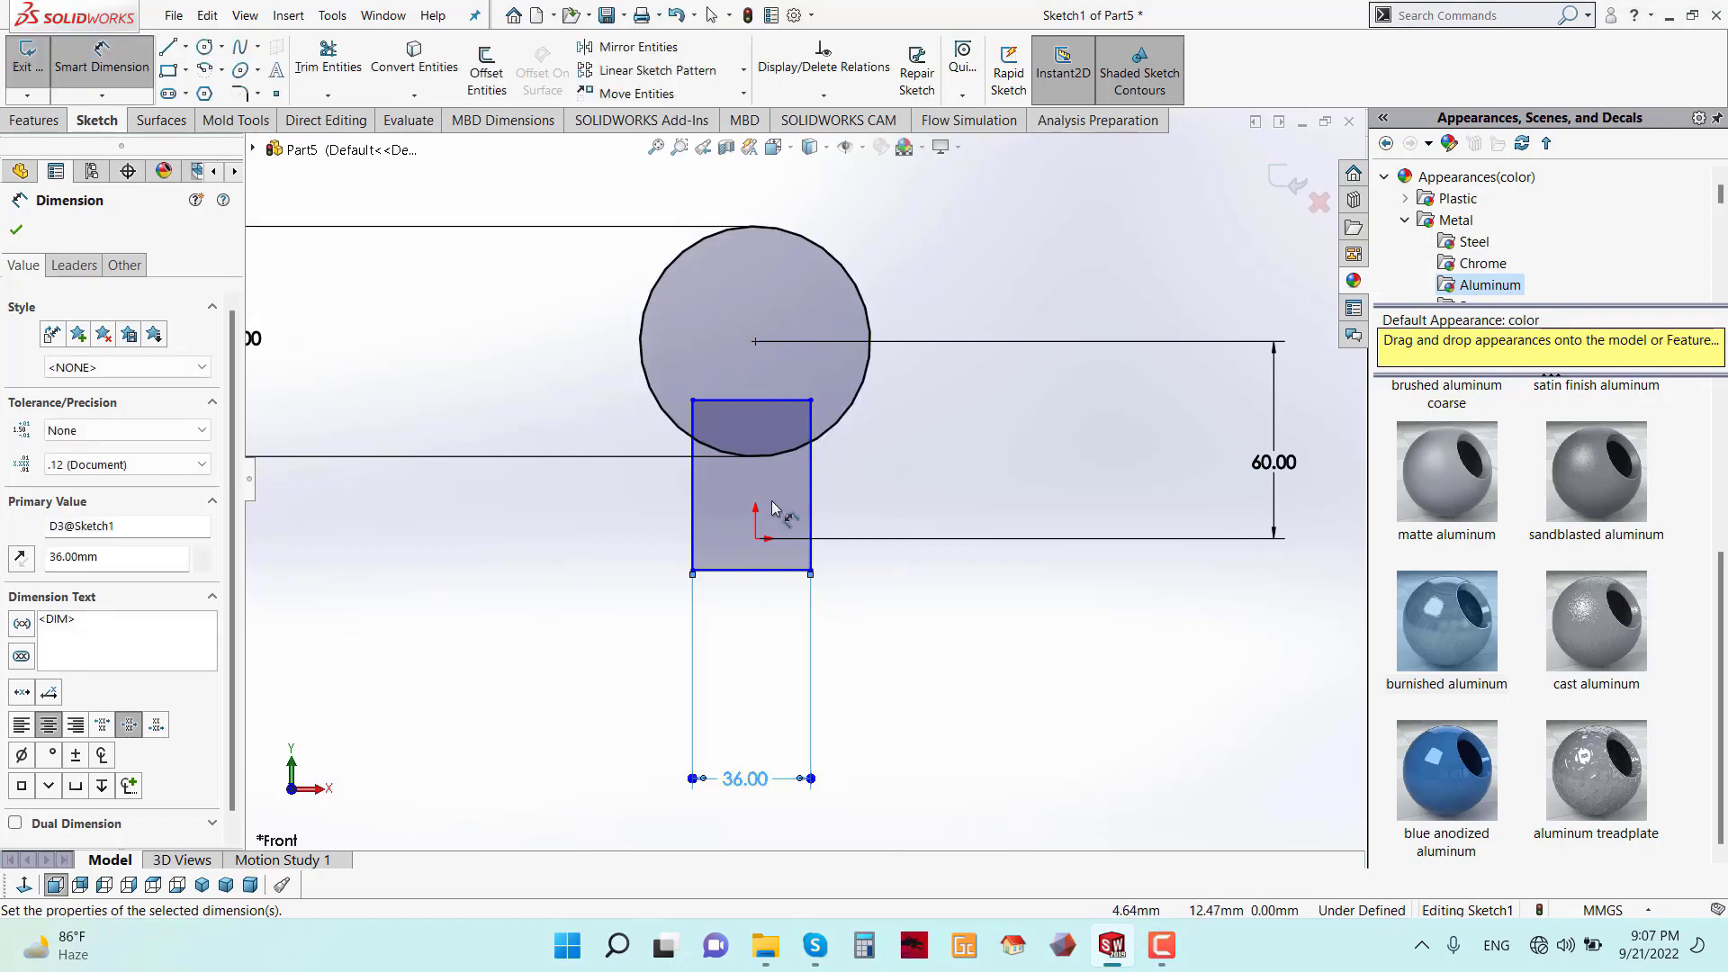
- Draw a vertical centerline through the origin and the circle's centre, extending below the rectangle and above the circle
click(185, 46)
click(203, 92)
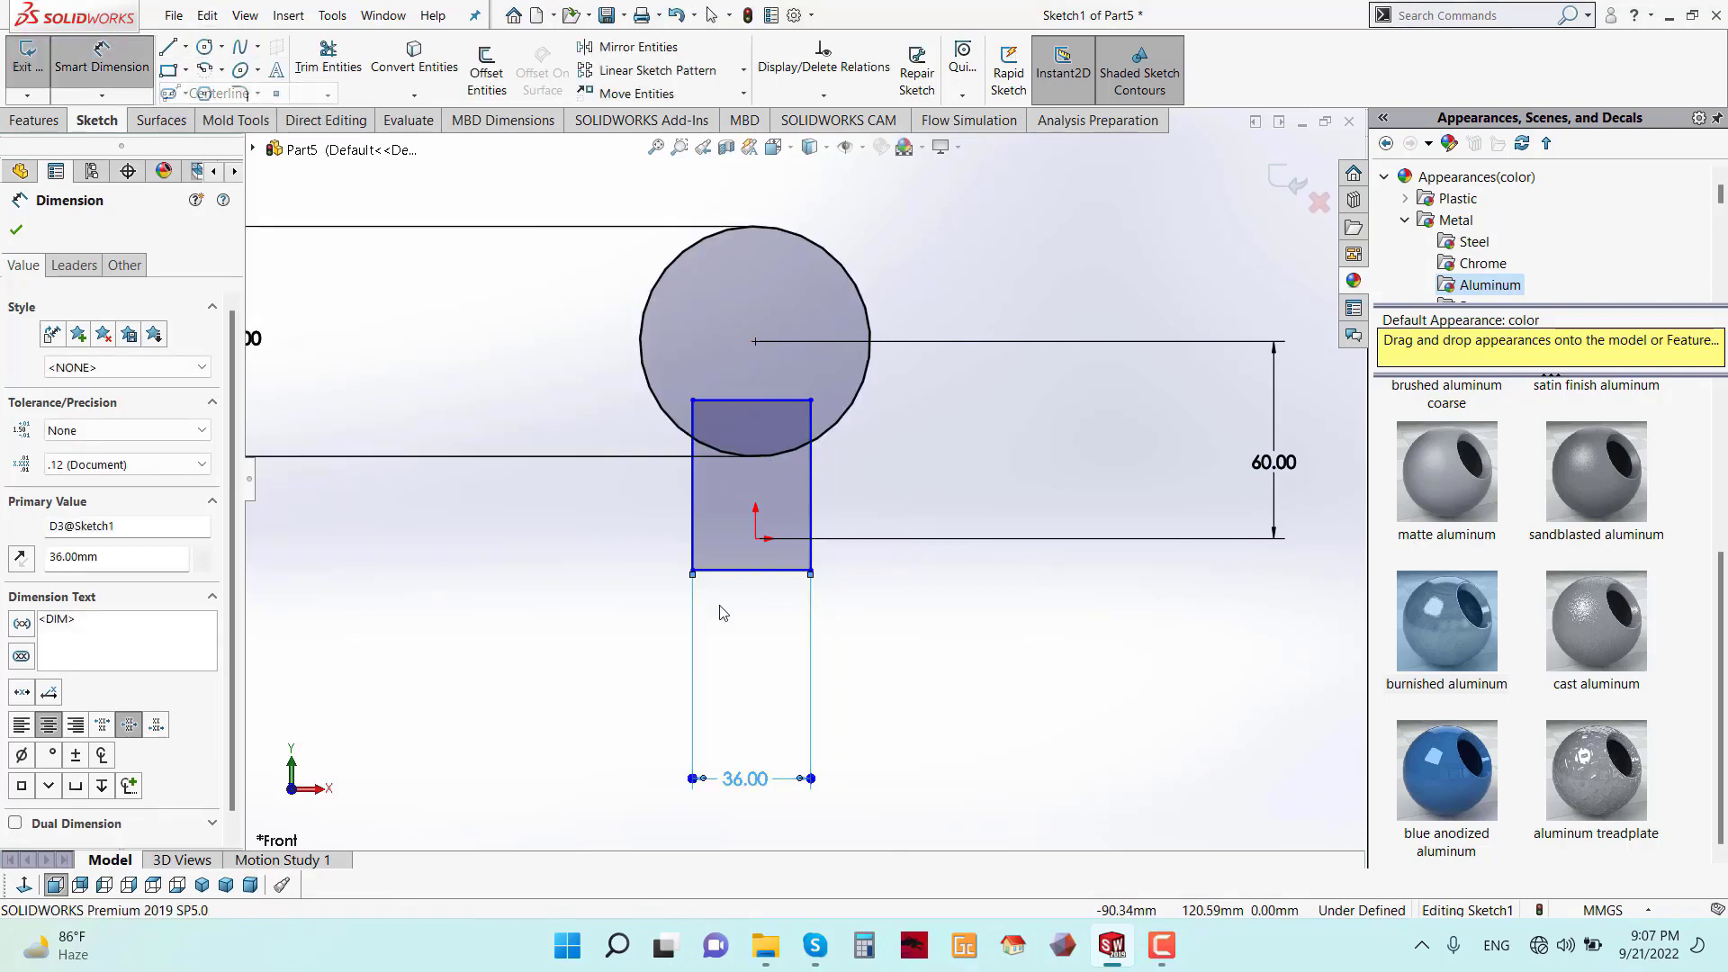
scroll(805, 480, up, 3)
drag(775, 531, 775, 746)
click(776, 747)
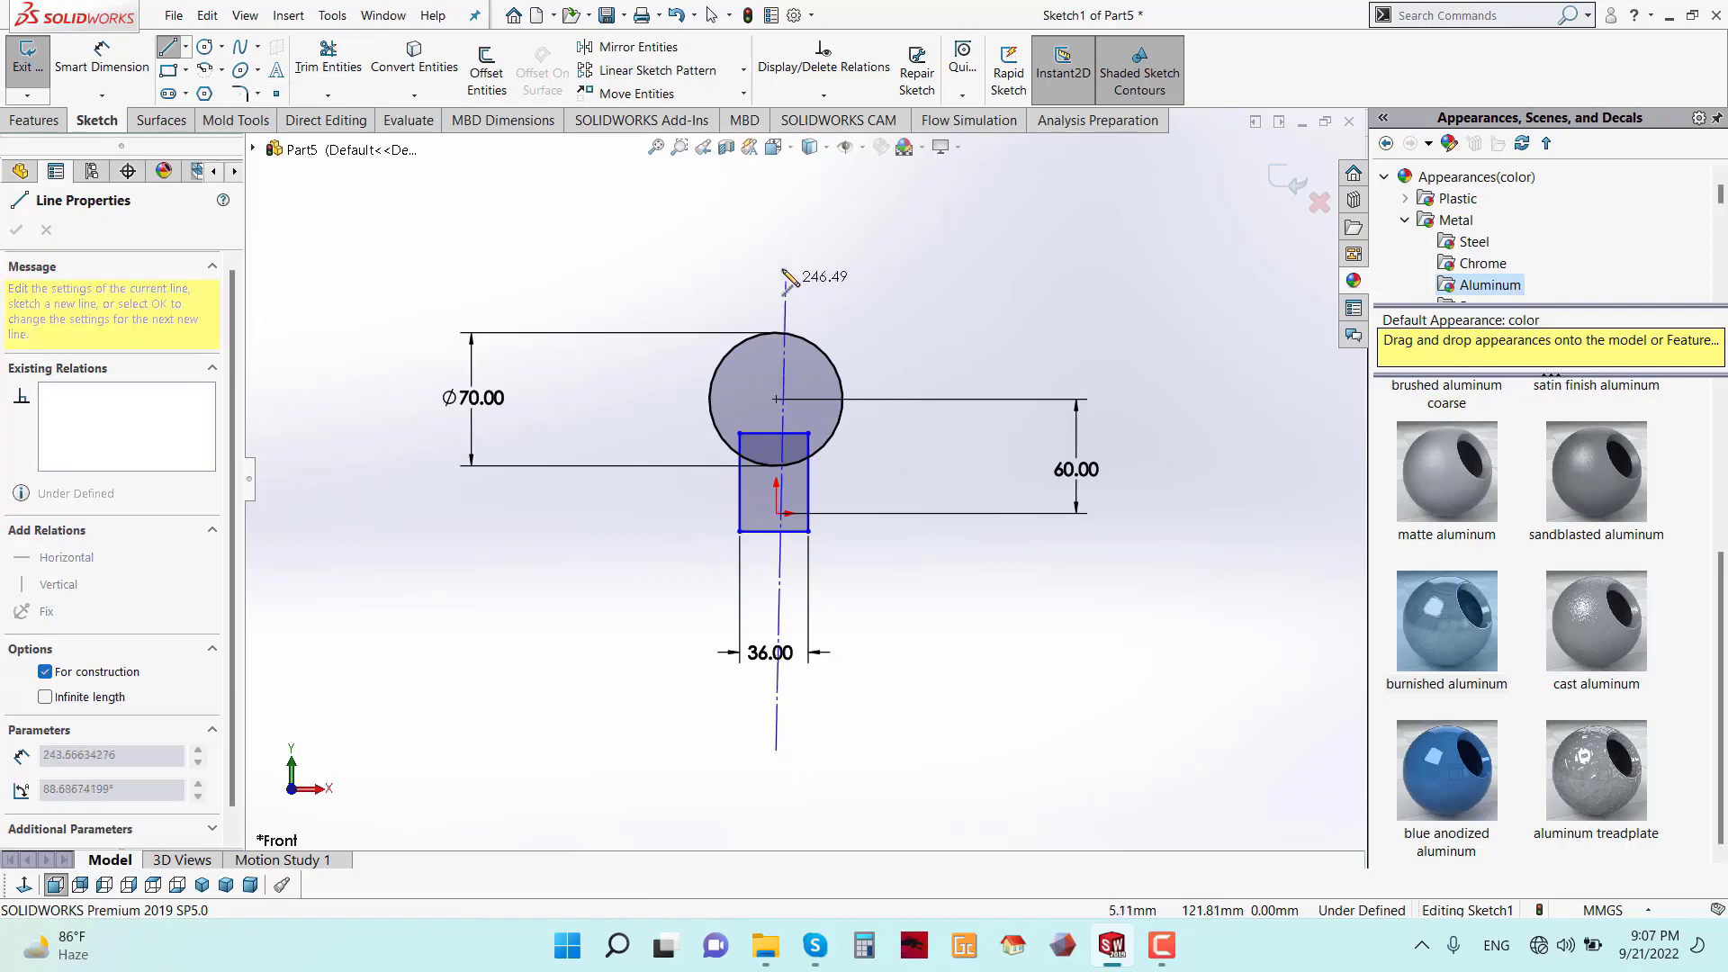
click(776, 257)
right_click(862, 254)
click(862, 255)
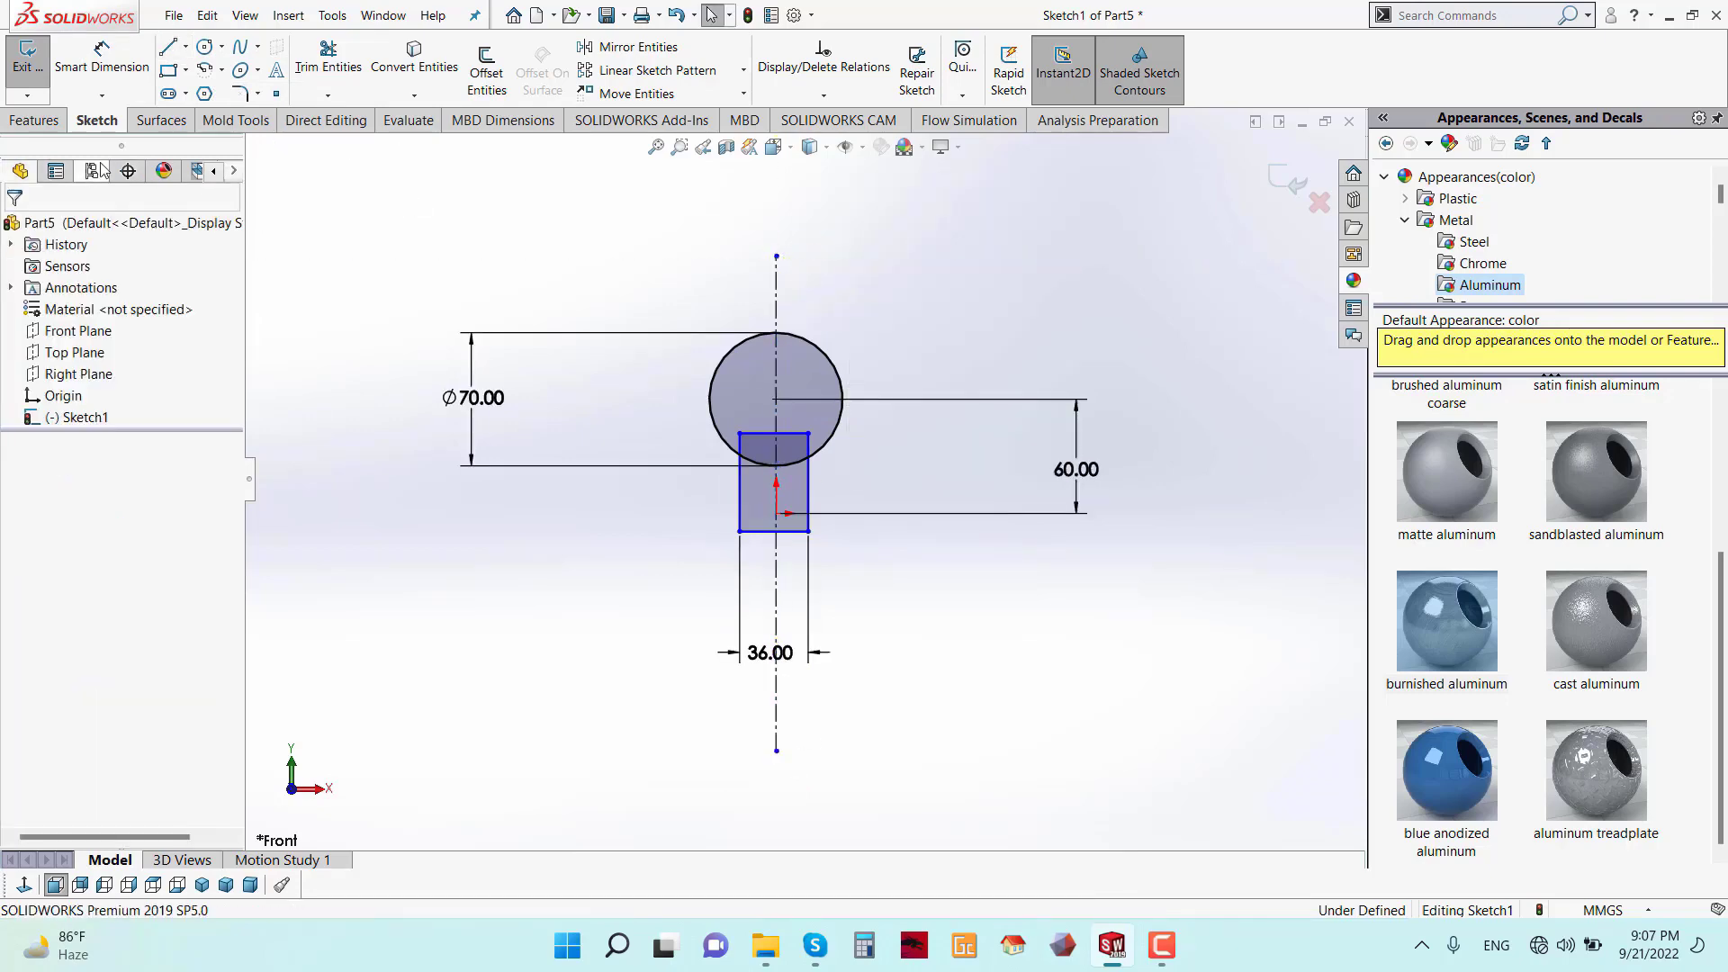
- Make the rectangle's two vertical sides symmetric about the centerline
scroll(806, 463, down, 3)
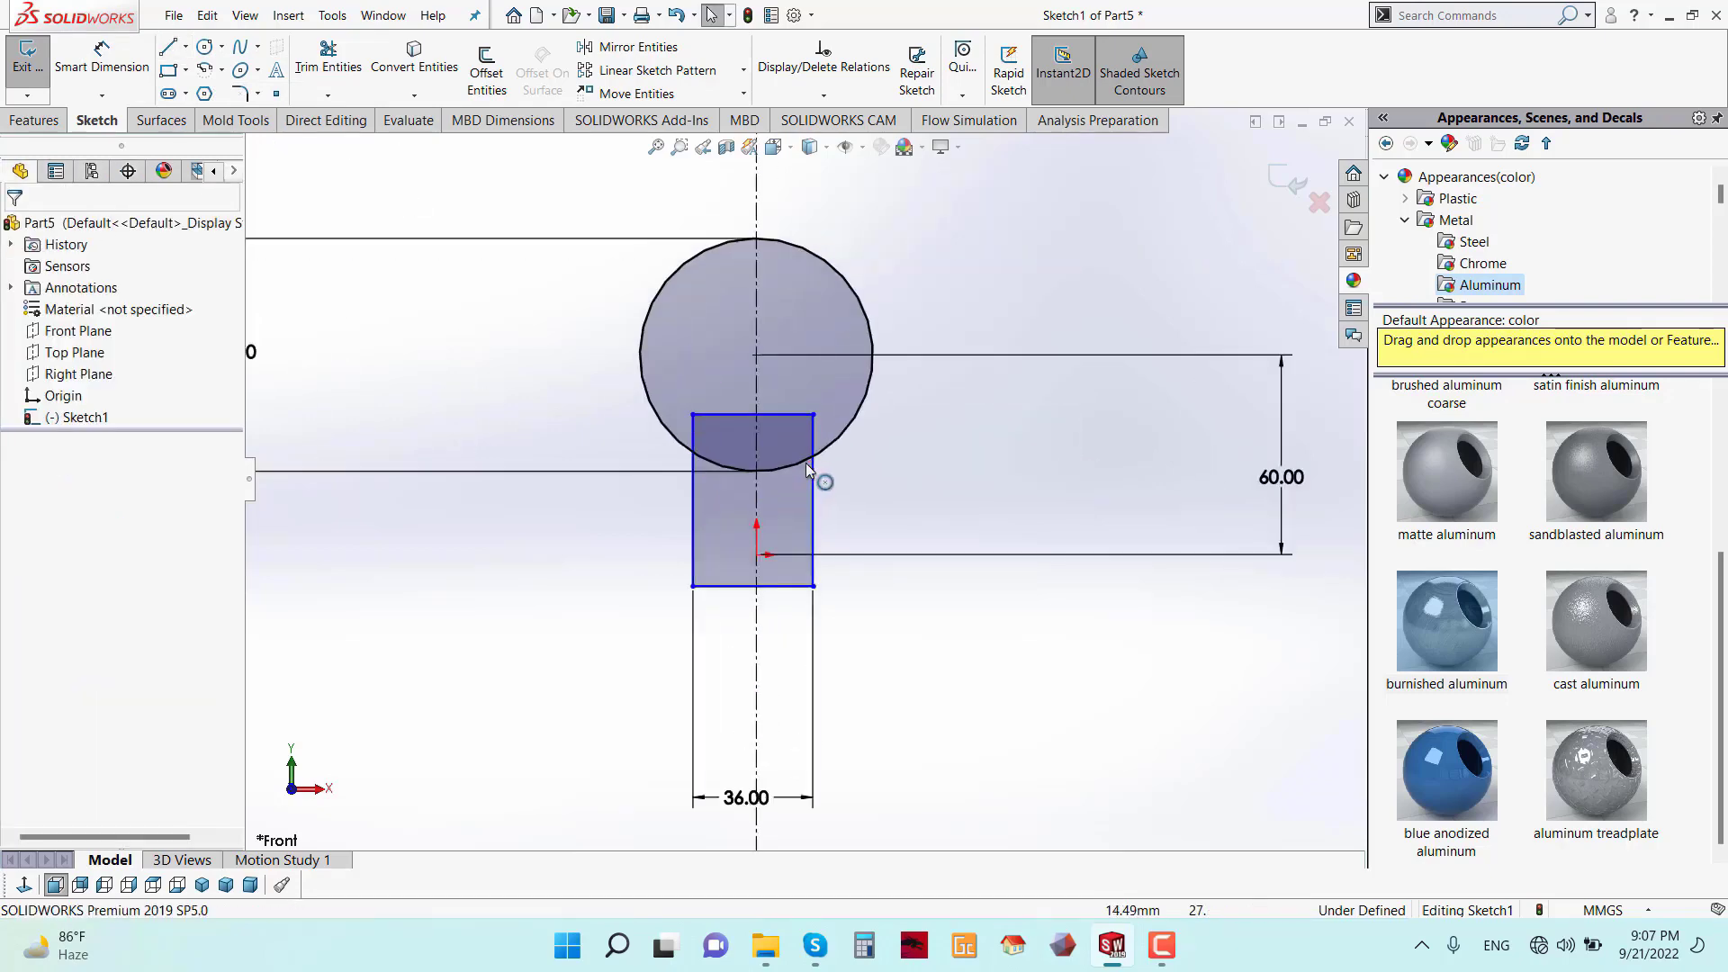
click(101, 61)
key(Escape)
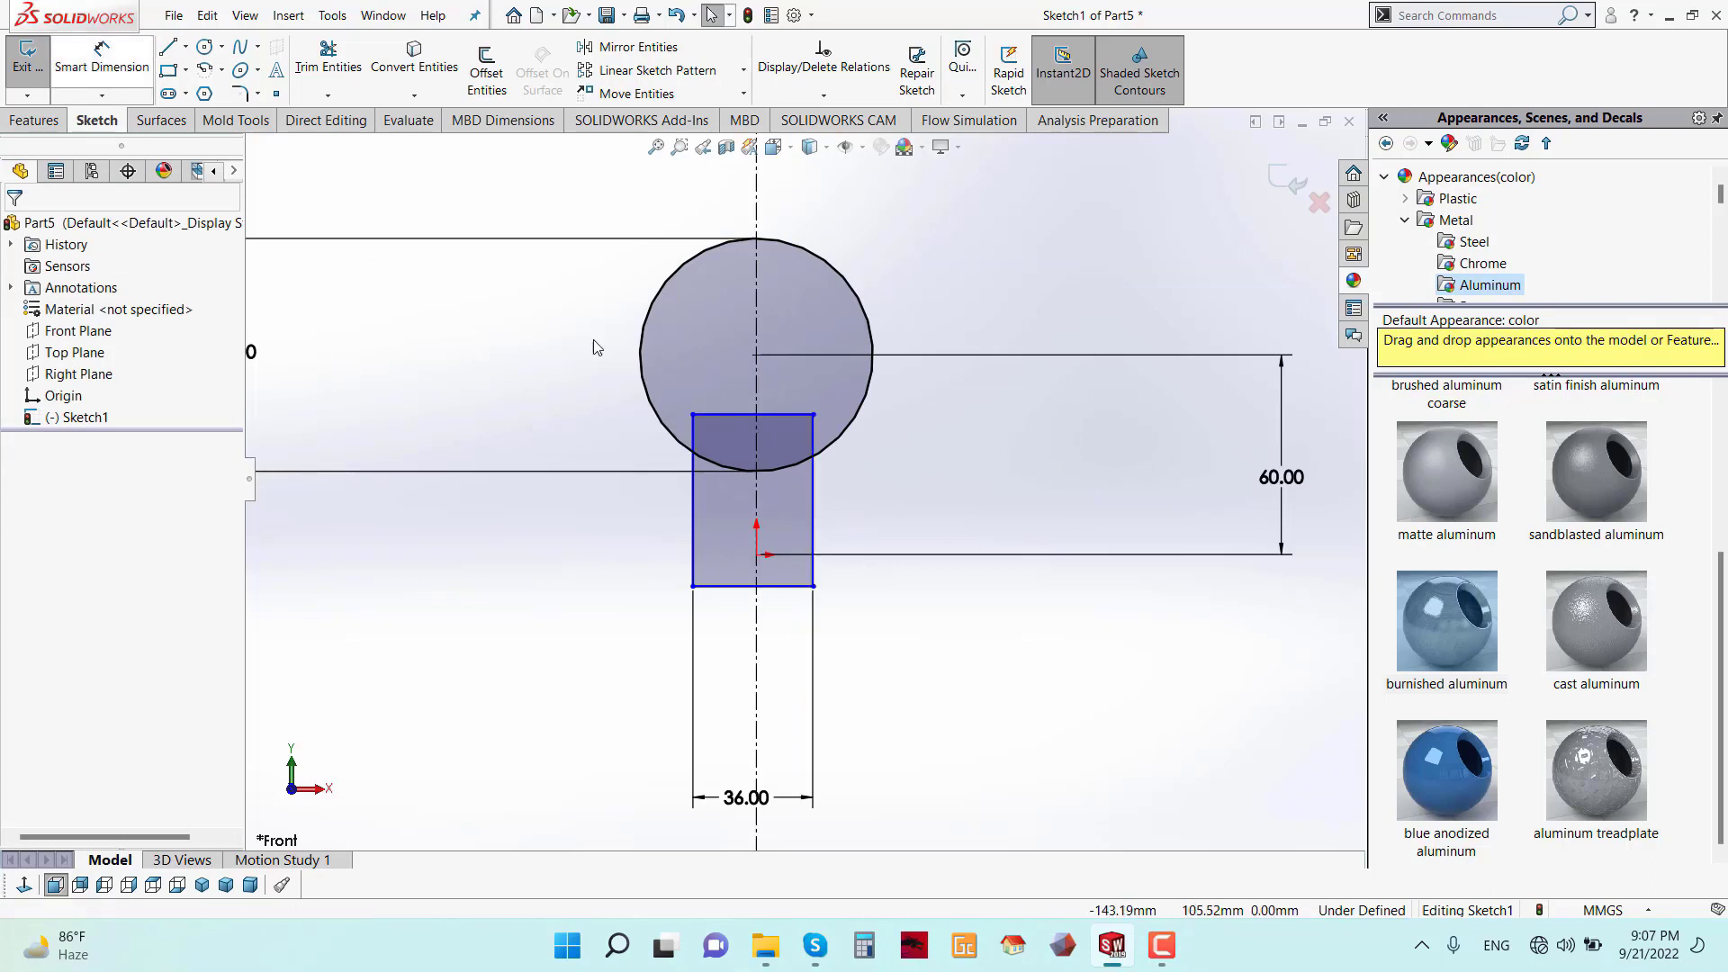
click(815, 531)
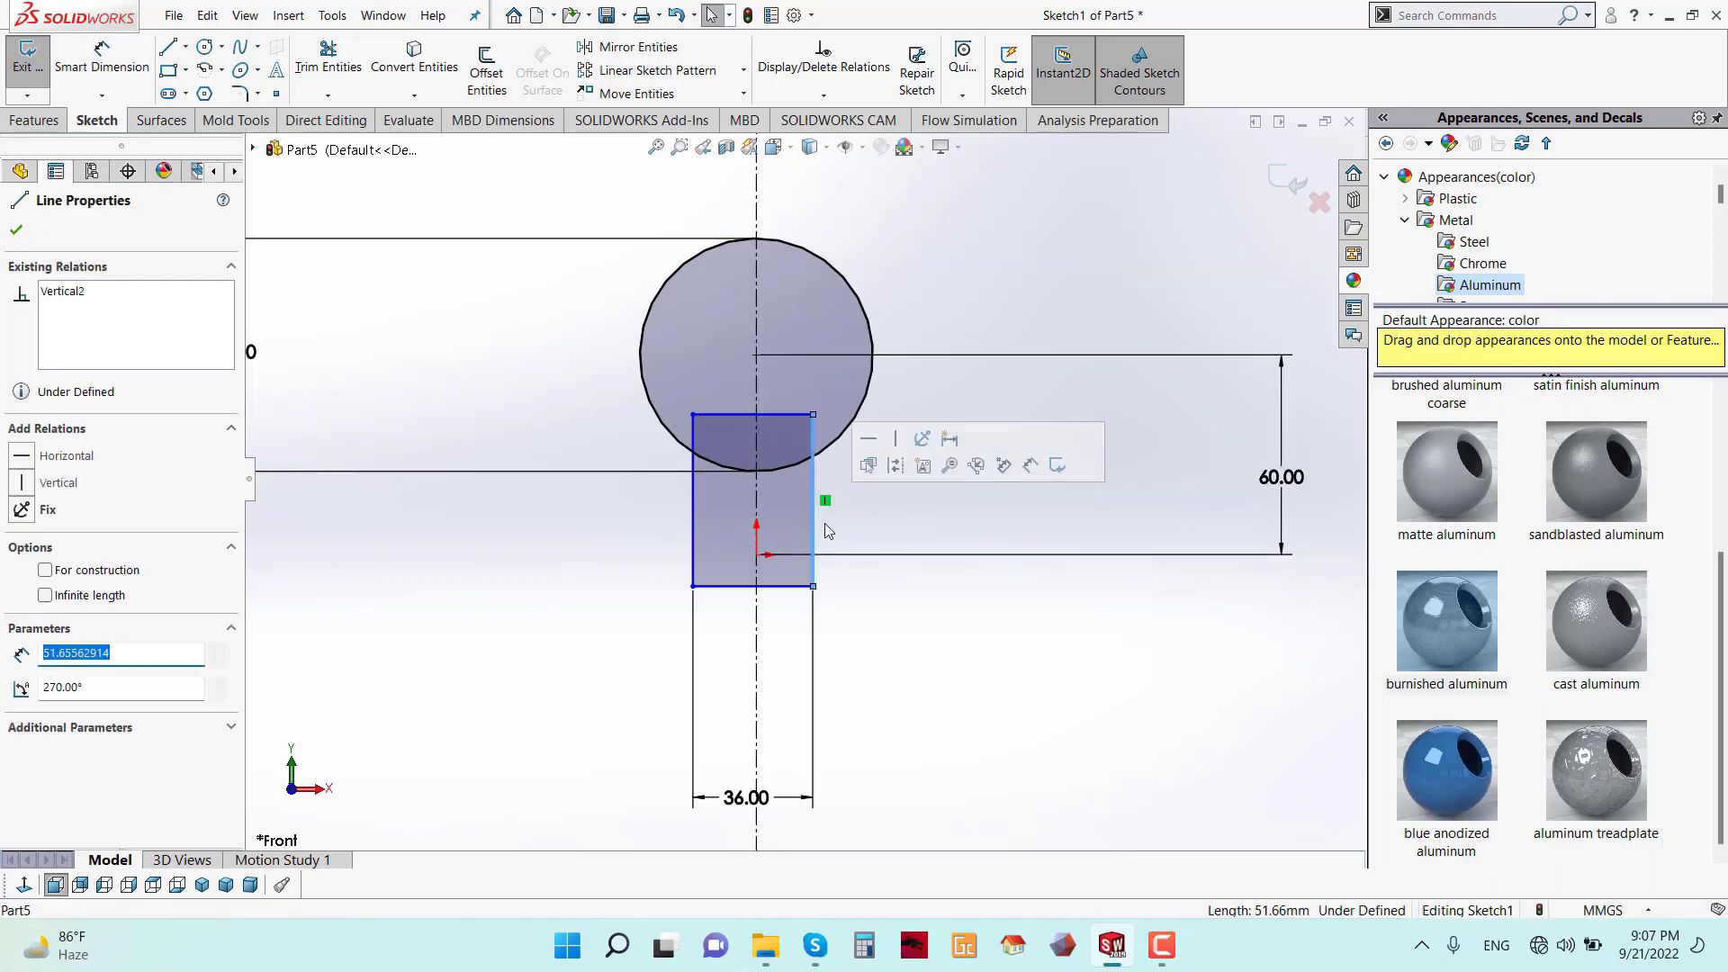
ctrl+click(764, 513)
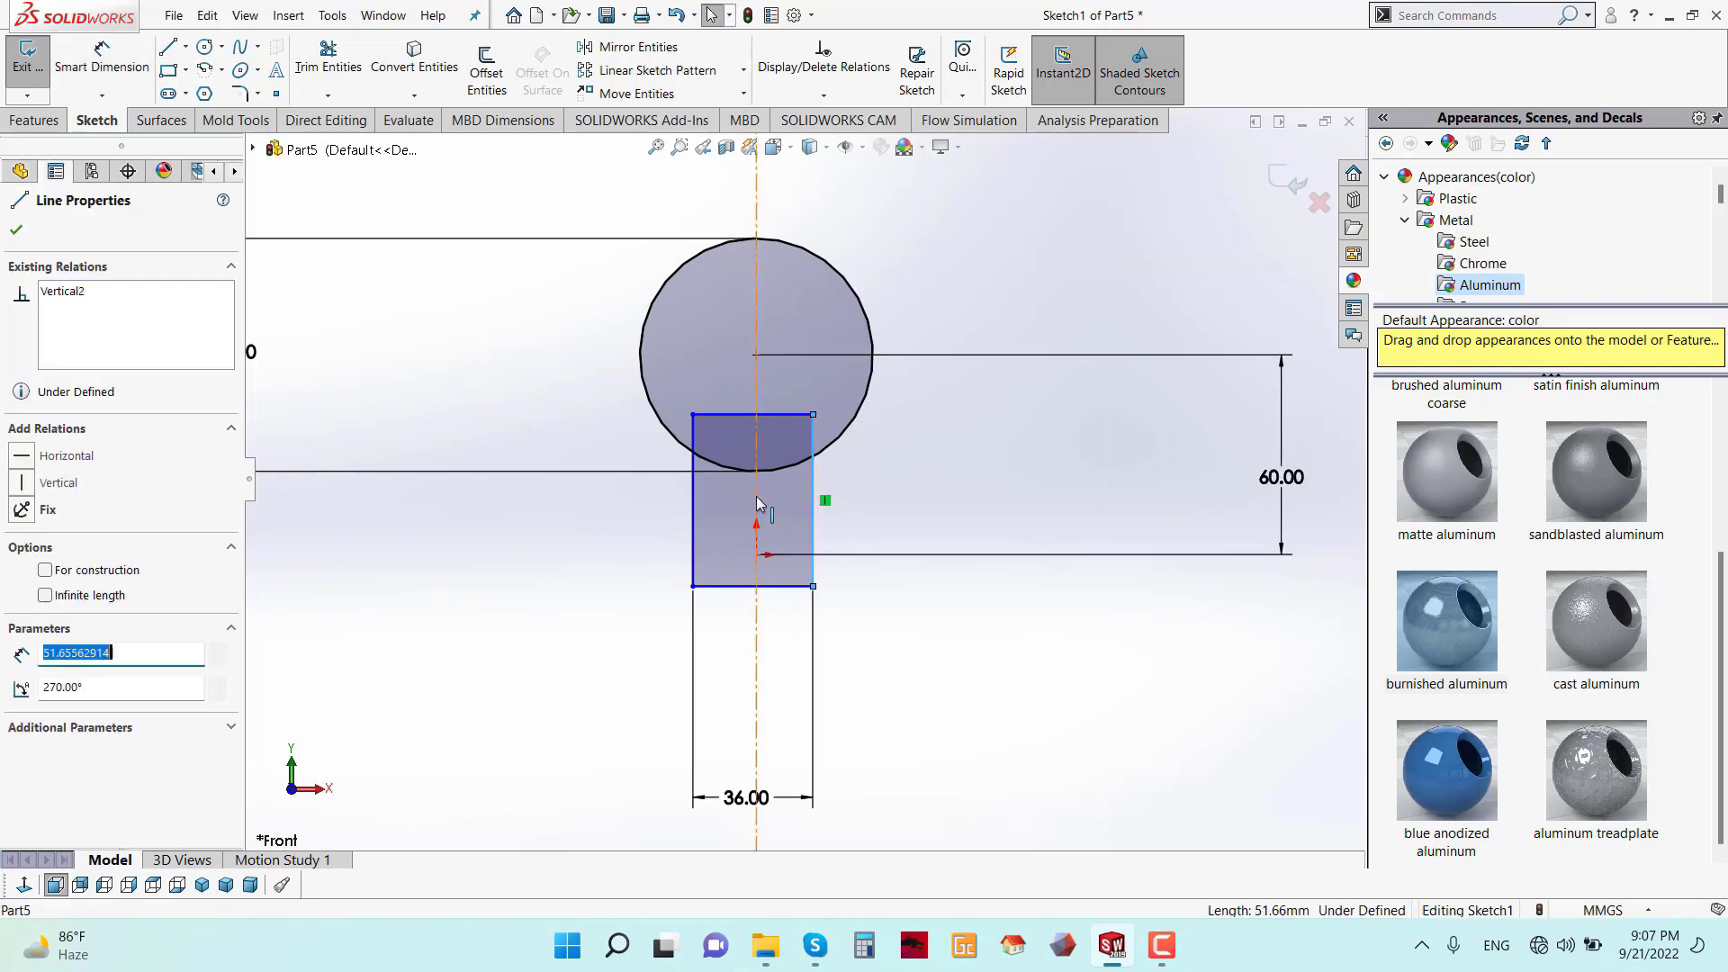
ctrl+click(692, 499)
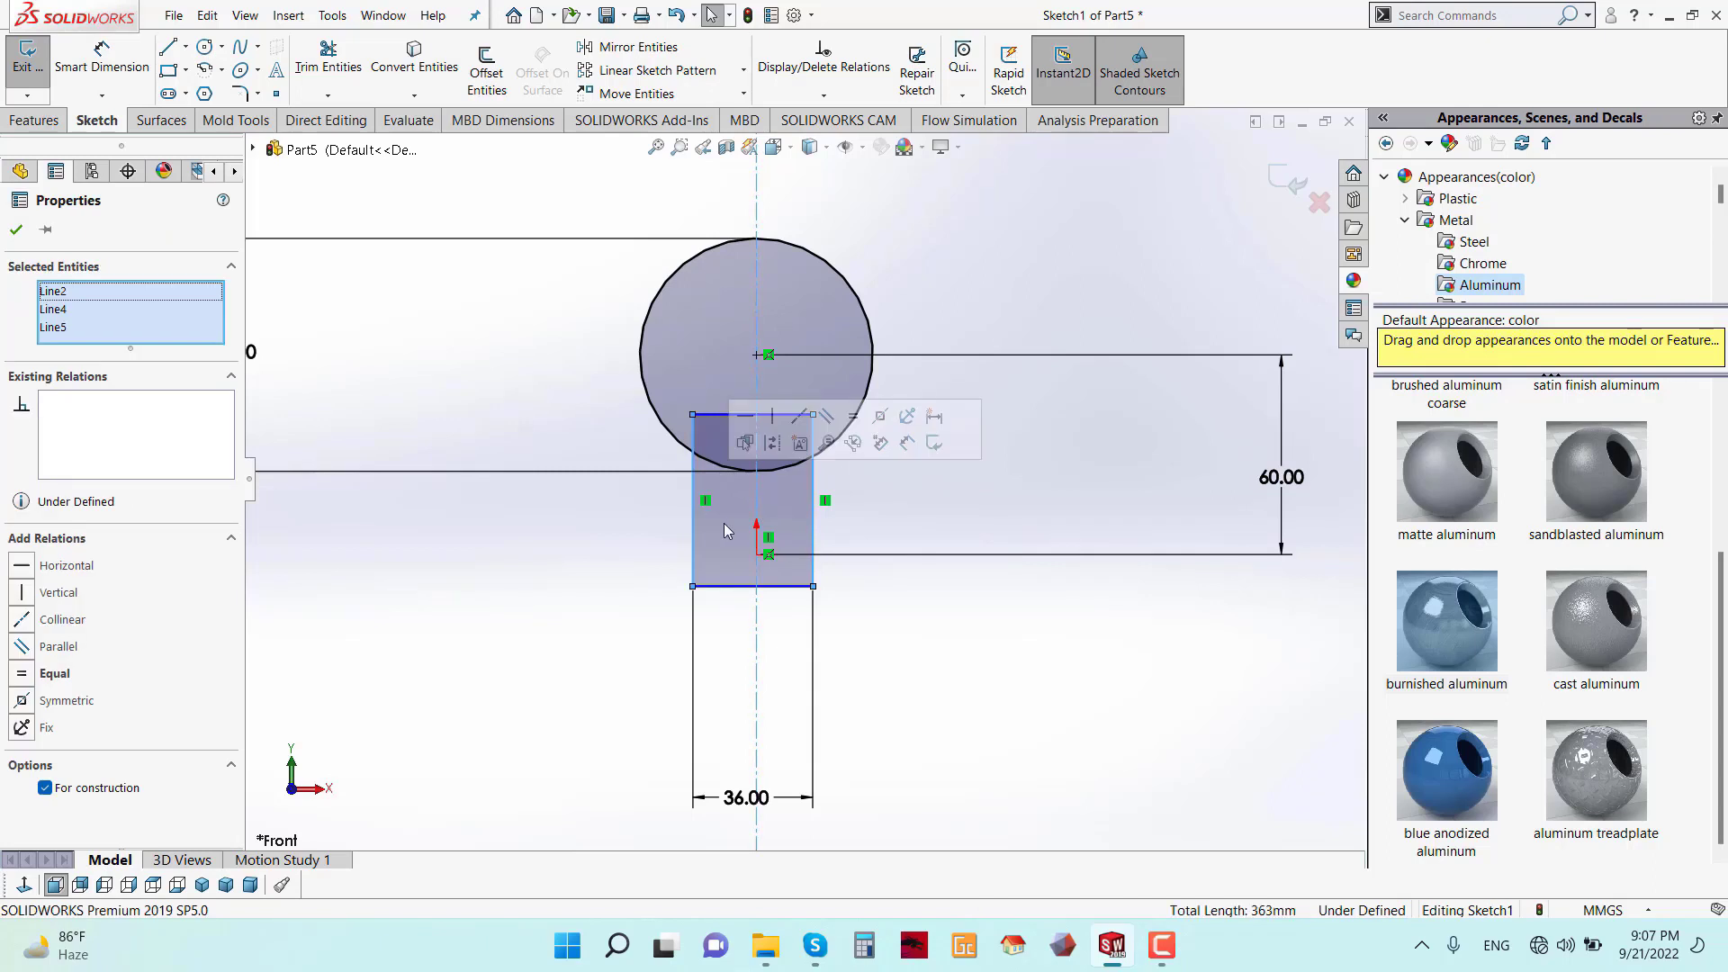
click(882, 424)
- Sketch a smaller corner rectangle about 20.6 mm wide, overlapping the bottom edge of the 36 mm wide rectangle
click(185, 69)
click(202, 97)
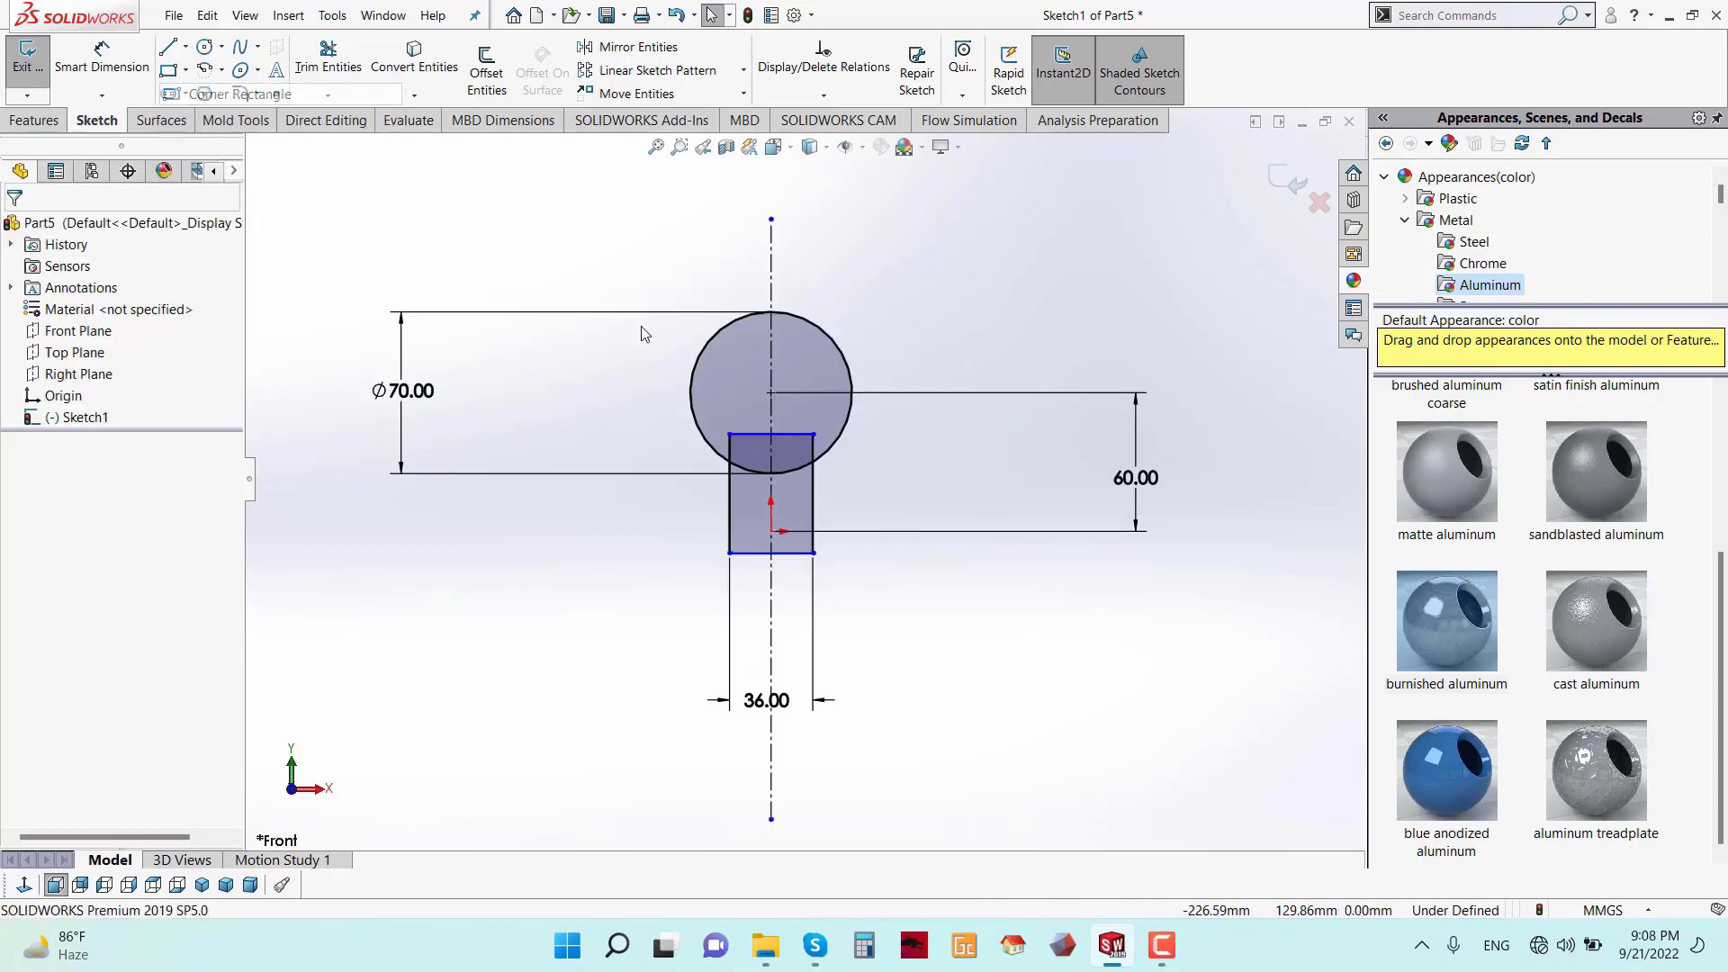
drag(752, 509, 799, 588)
- Dimension the smaller rectangle's bottom edge and set its width to 20 mm
click(102, 58)
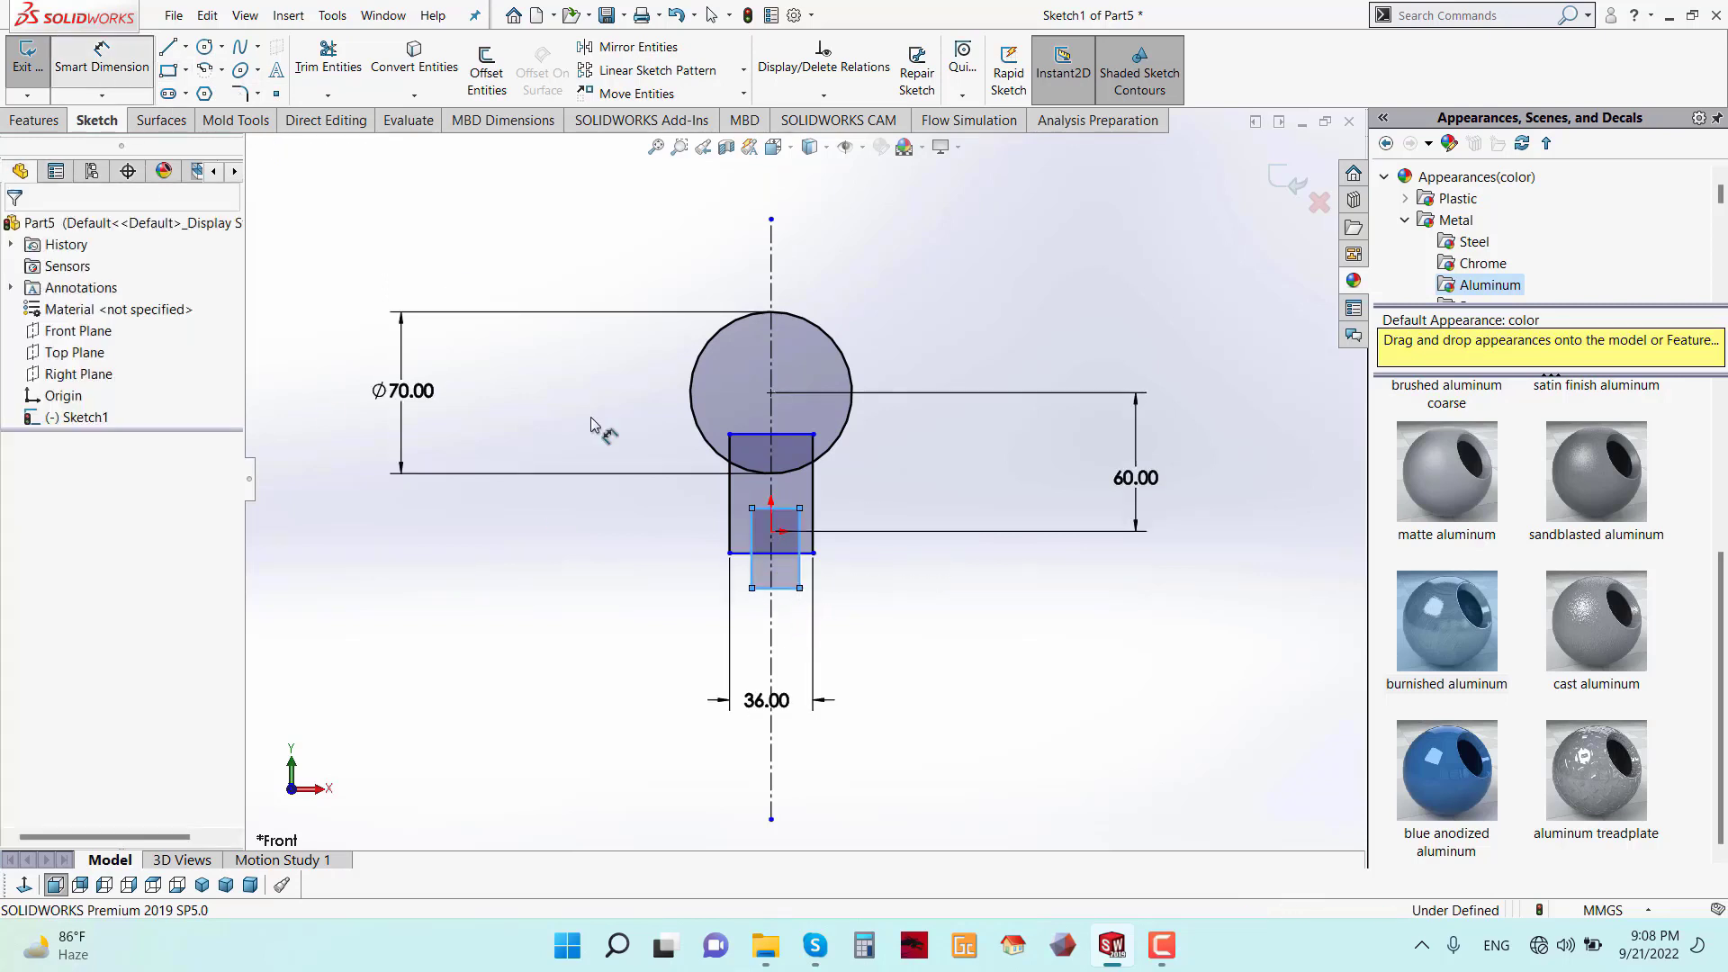
click(772, 592)
scroll(779, 737, up, 1)
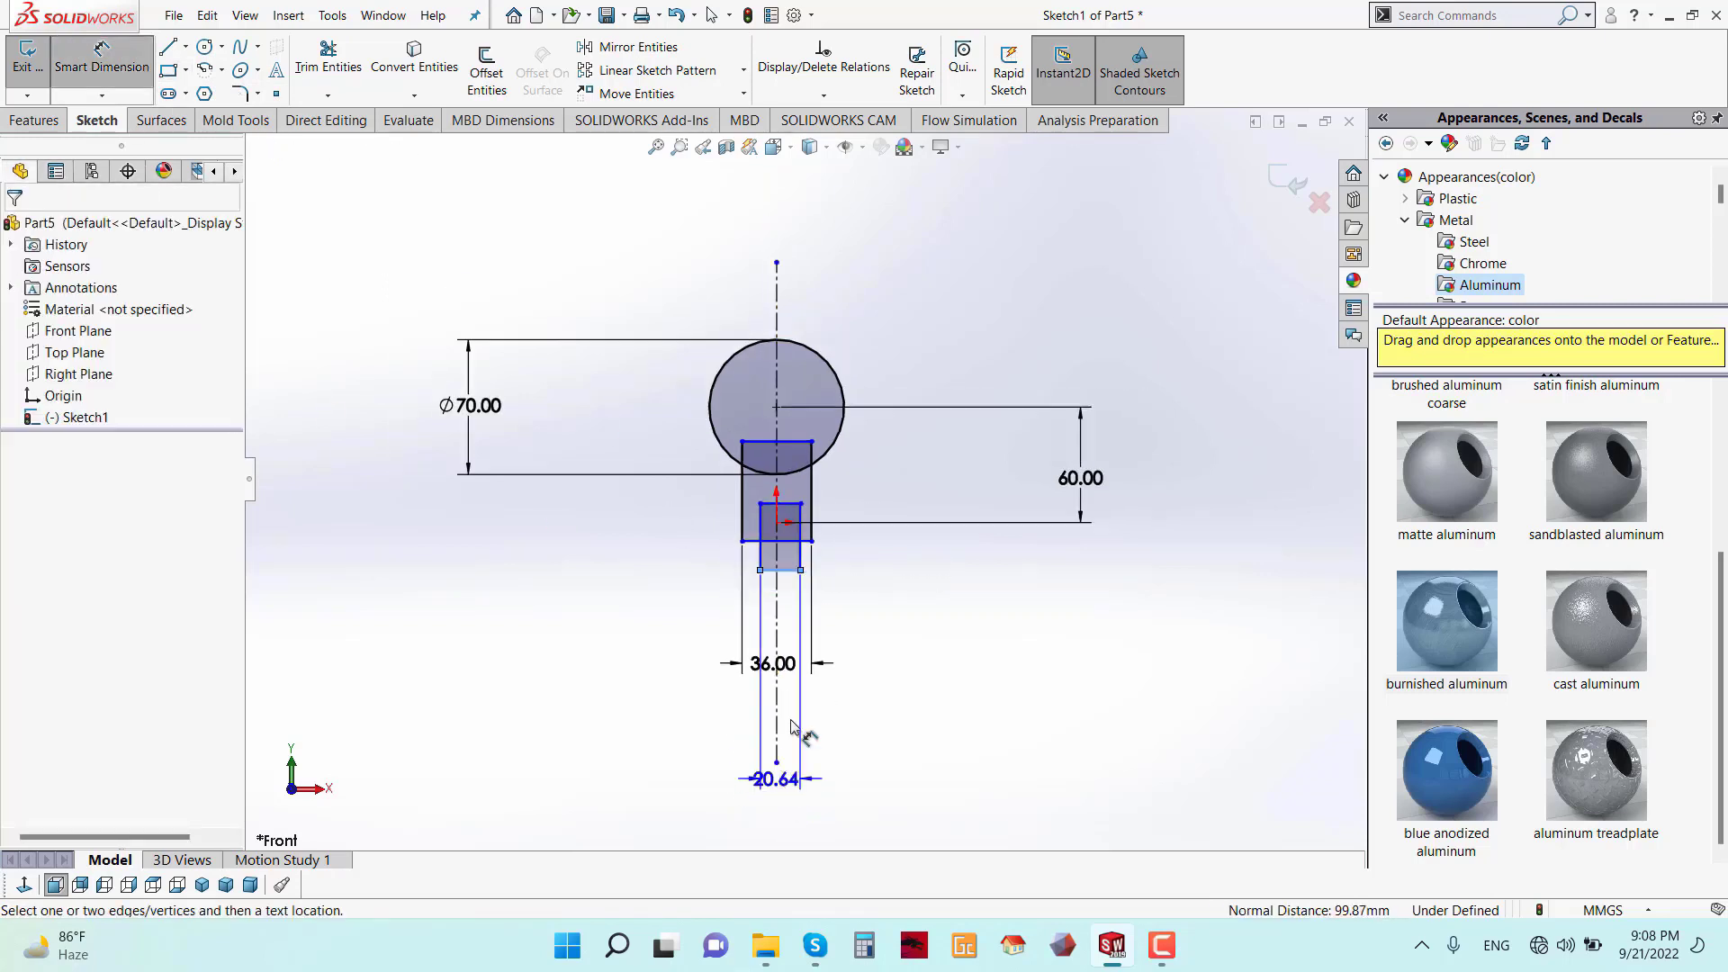
click(793, 808)
text(20)
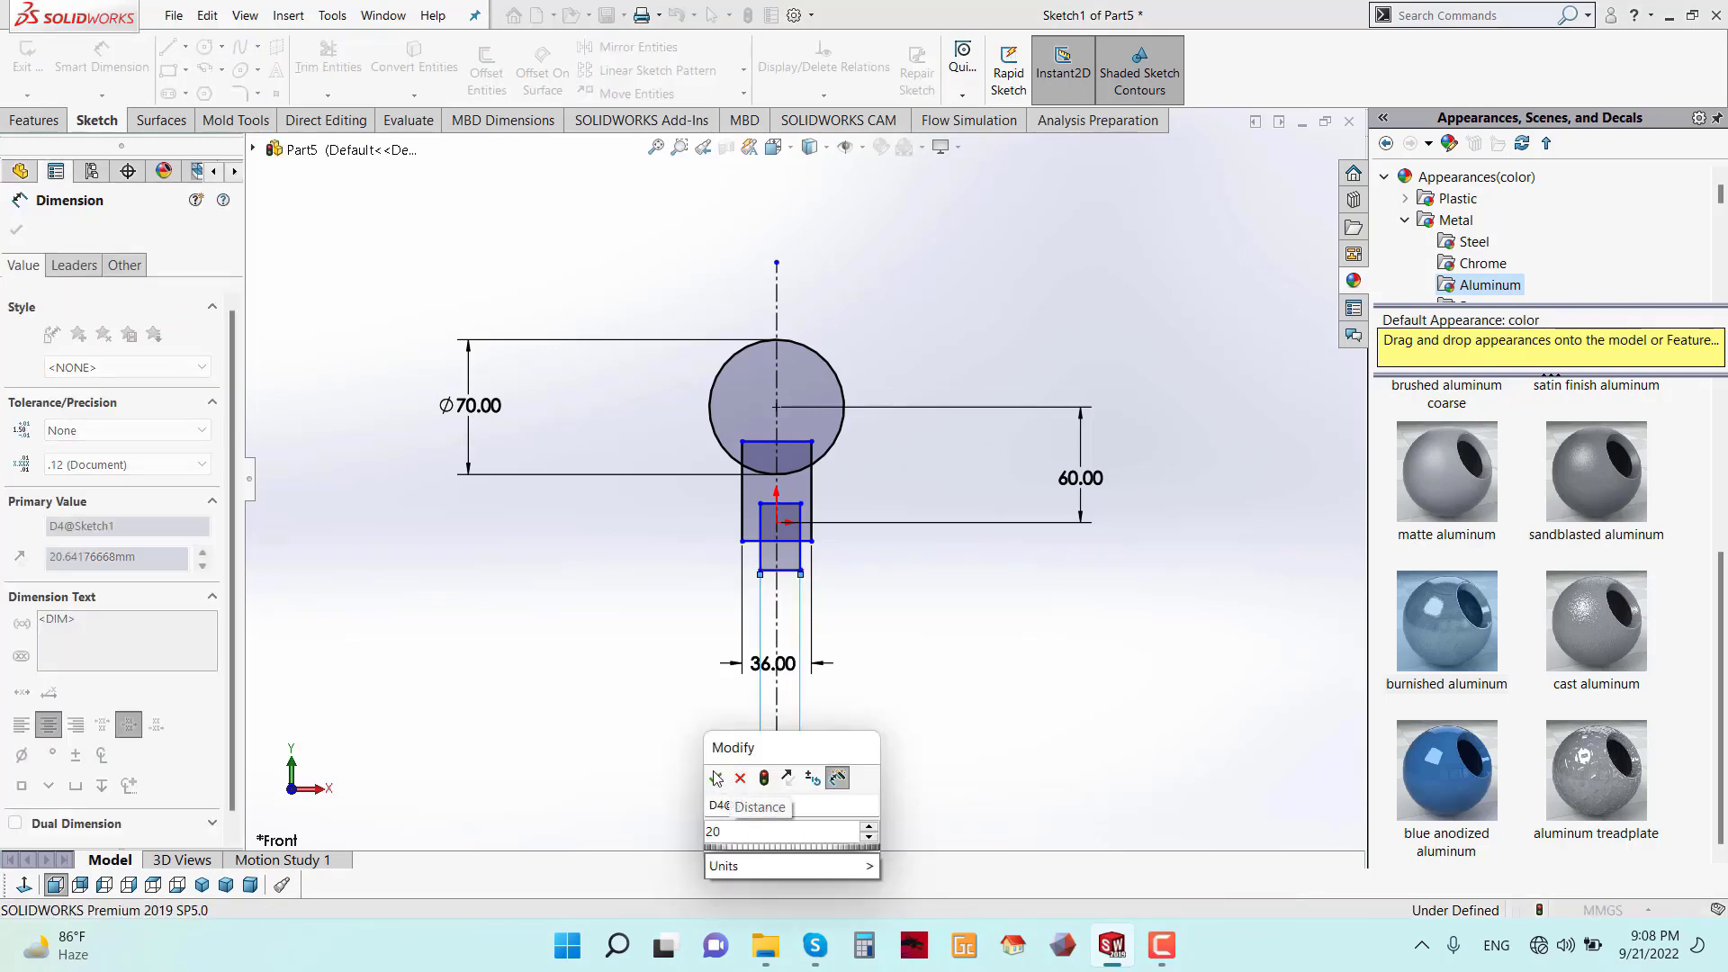
click(717, 777)
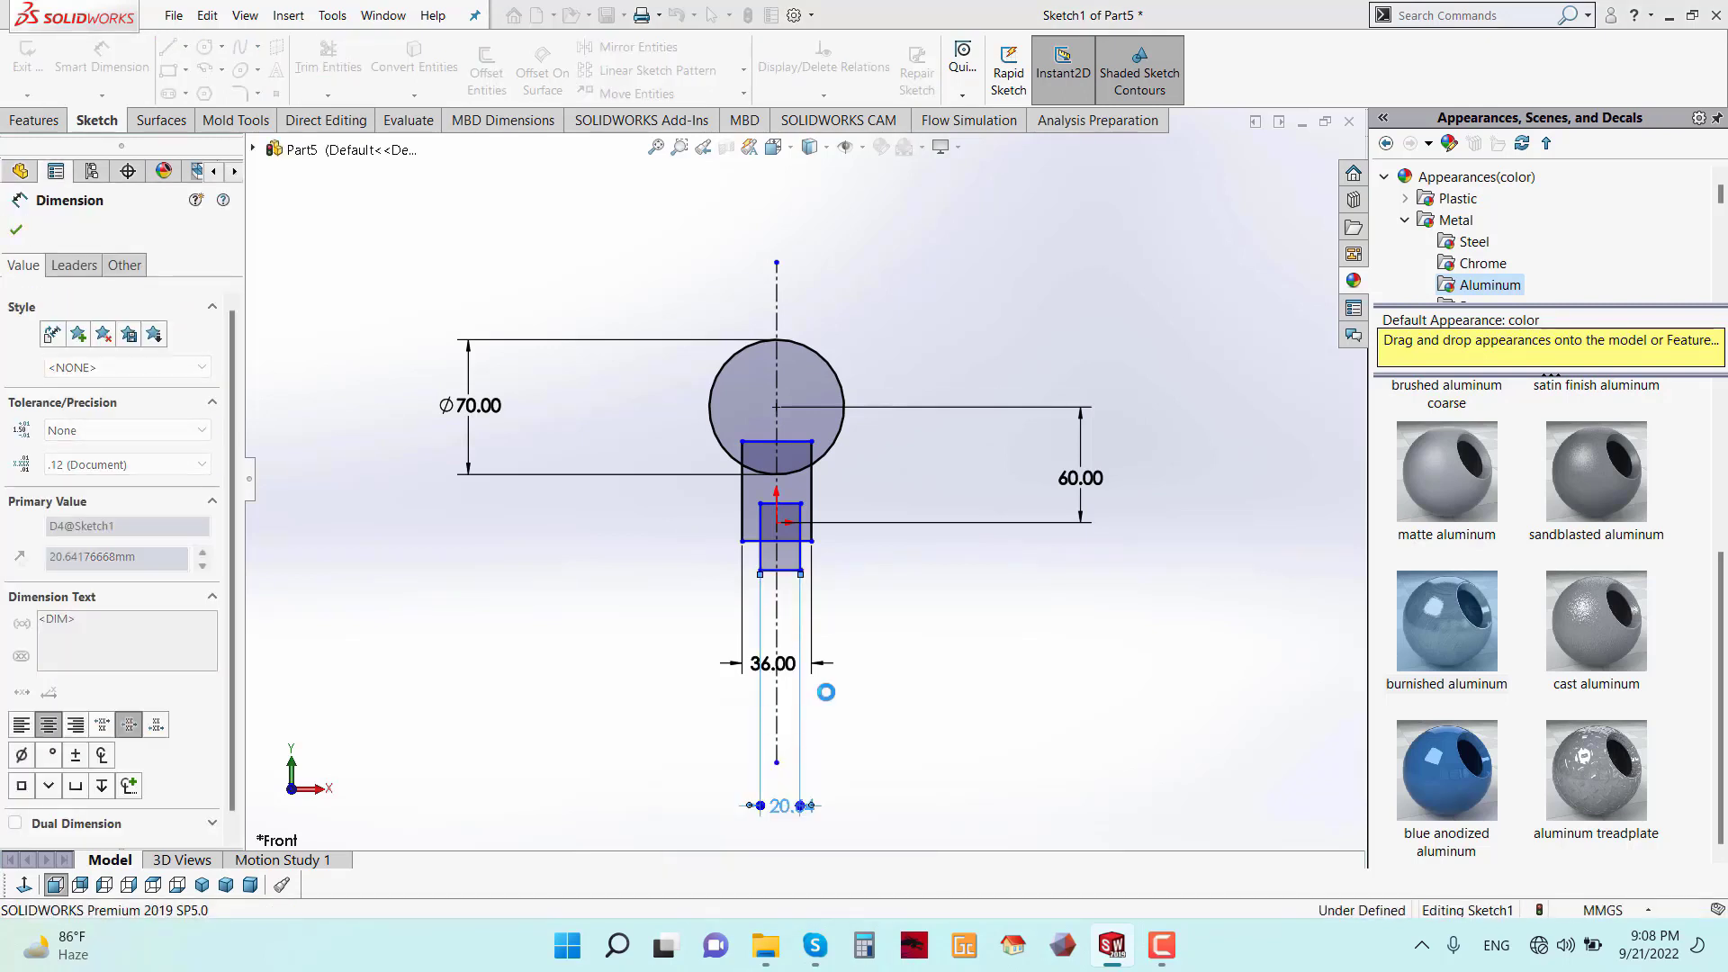
- Dimension the vertical distance from the circle's centre to the wider rectangle's bottom corner as 70 mm
scroll(862, 505, down, 2)
scroll(837, 537, up, 1)
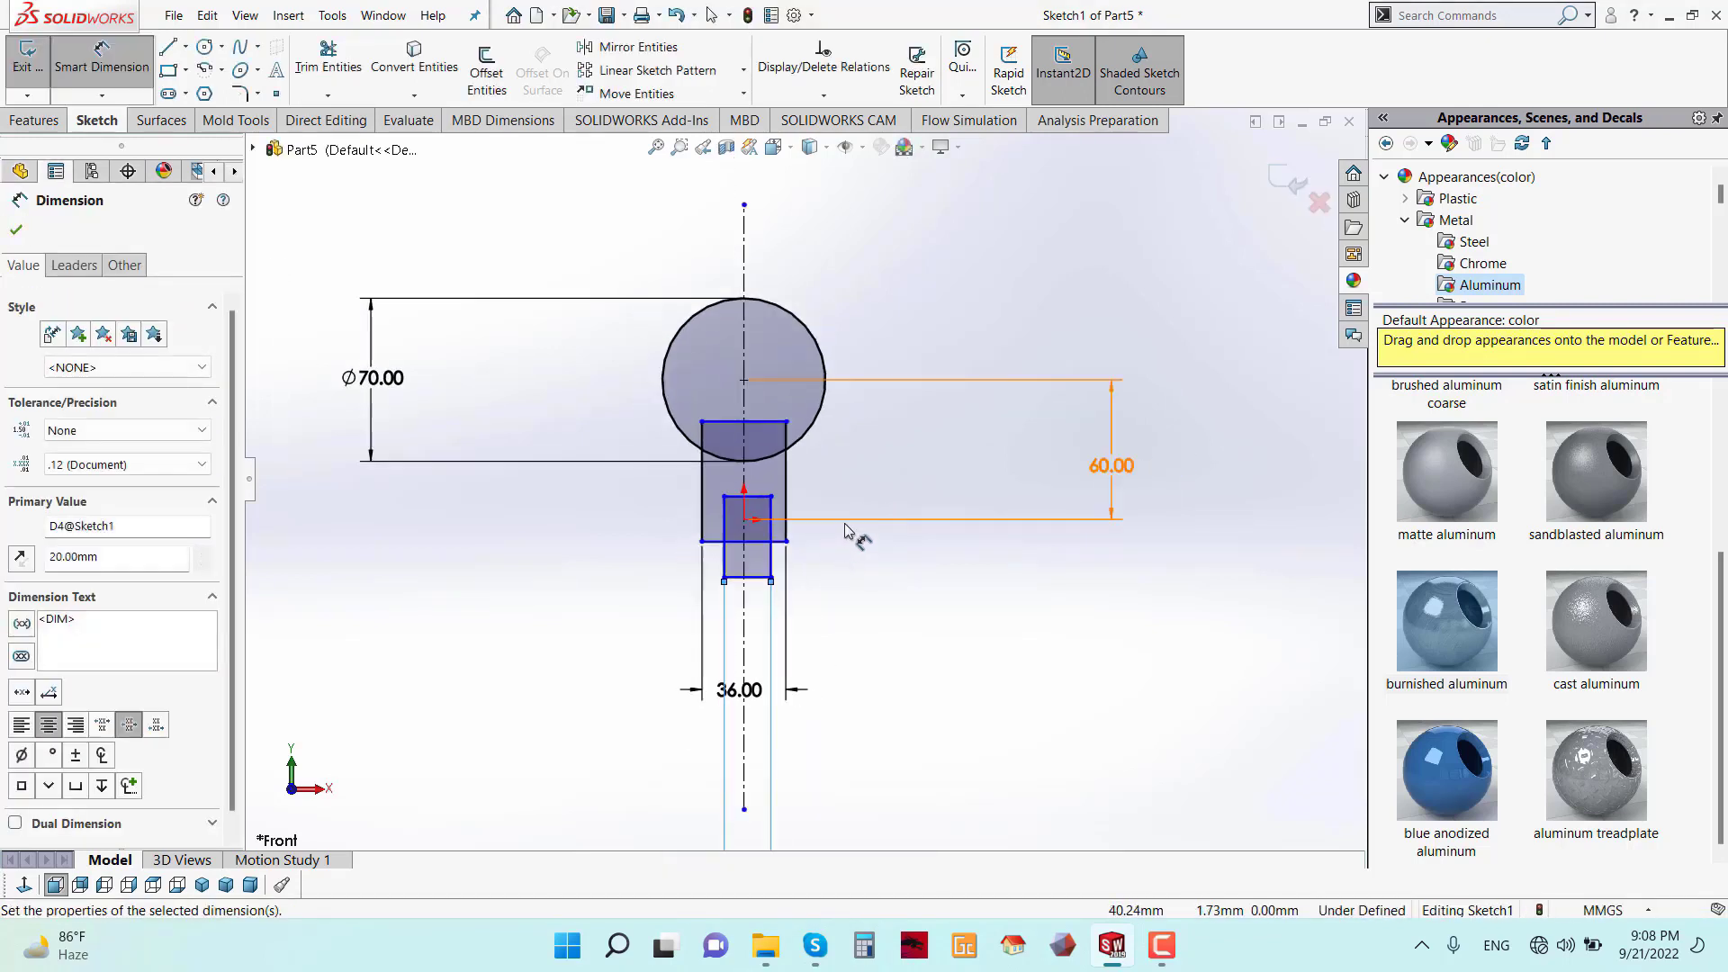
scroll(856, 537, down, 1)
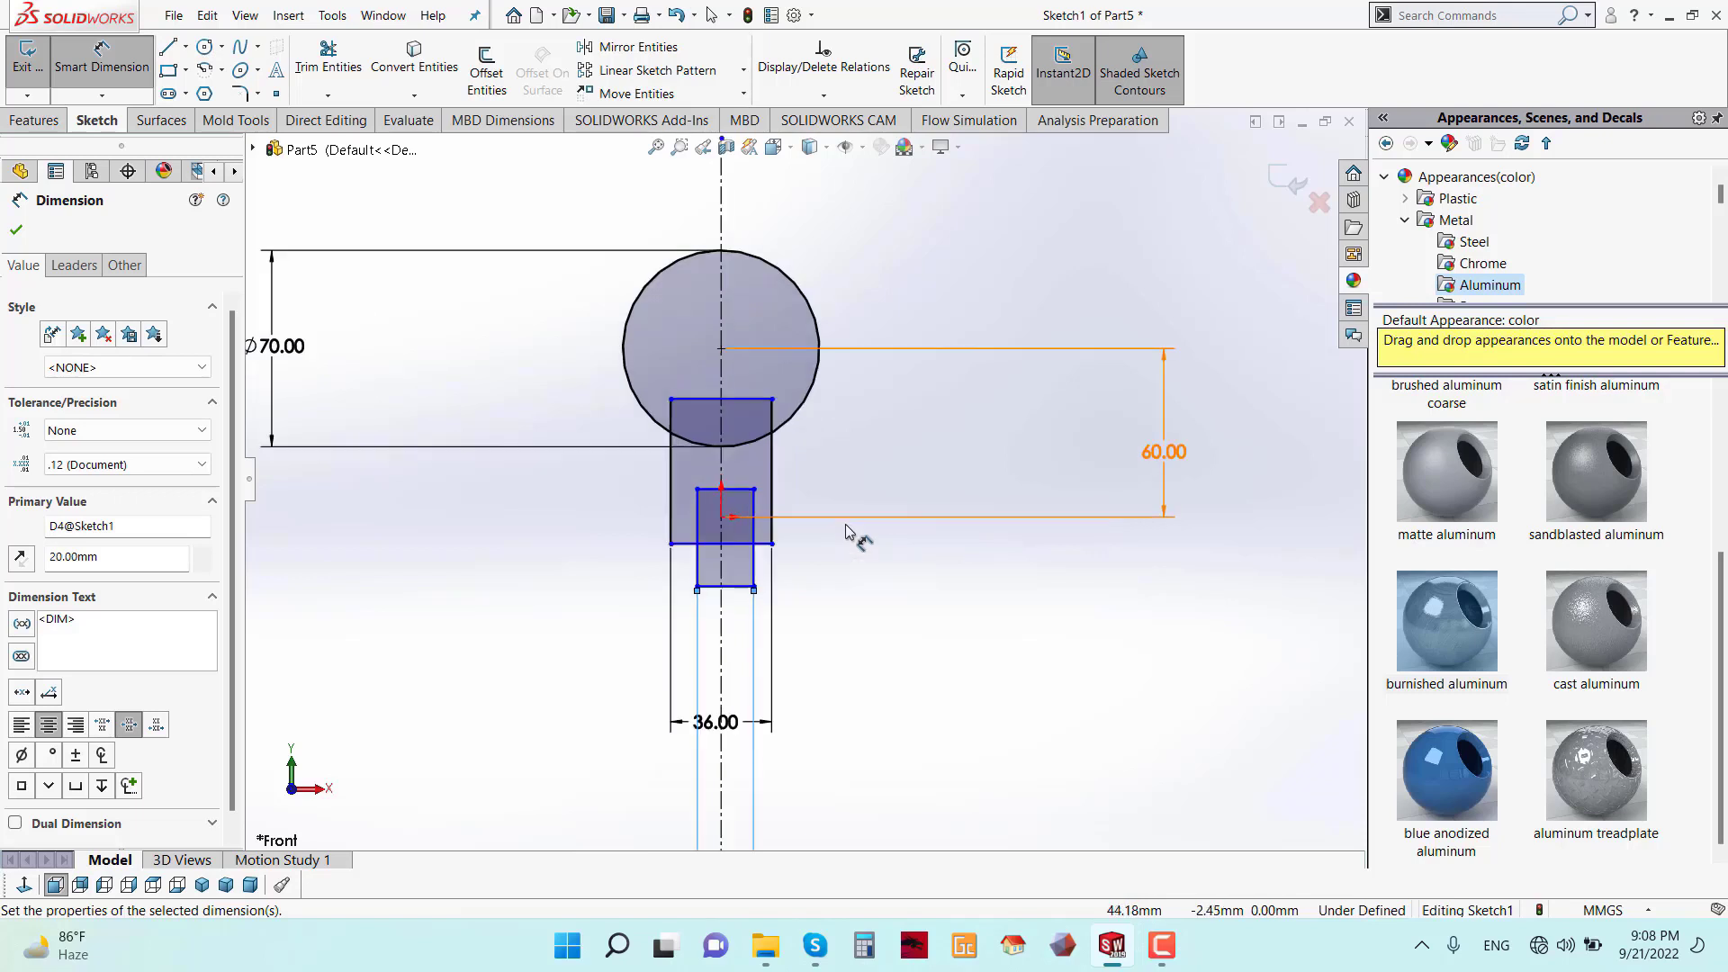
click(721, 349)
click(773, 544)
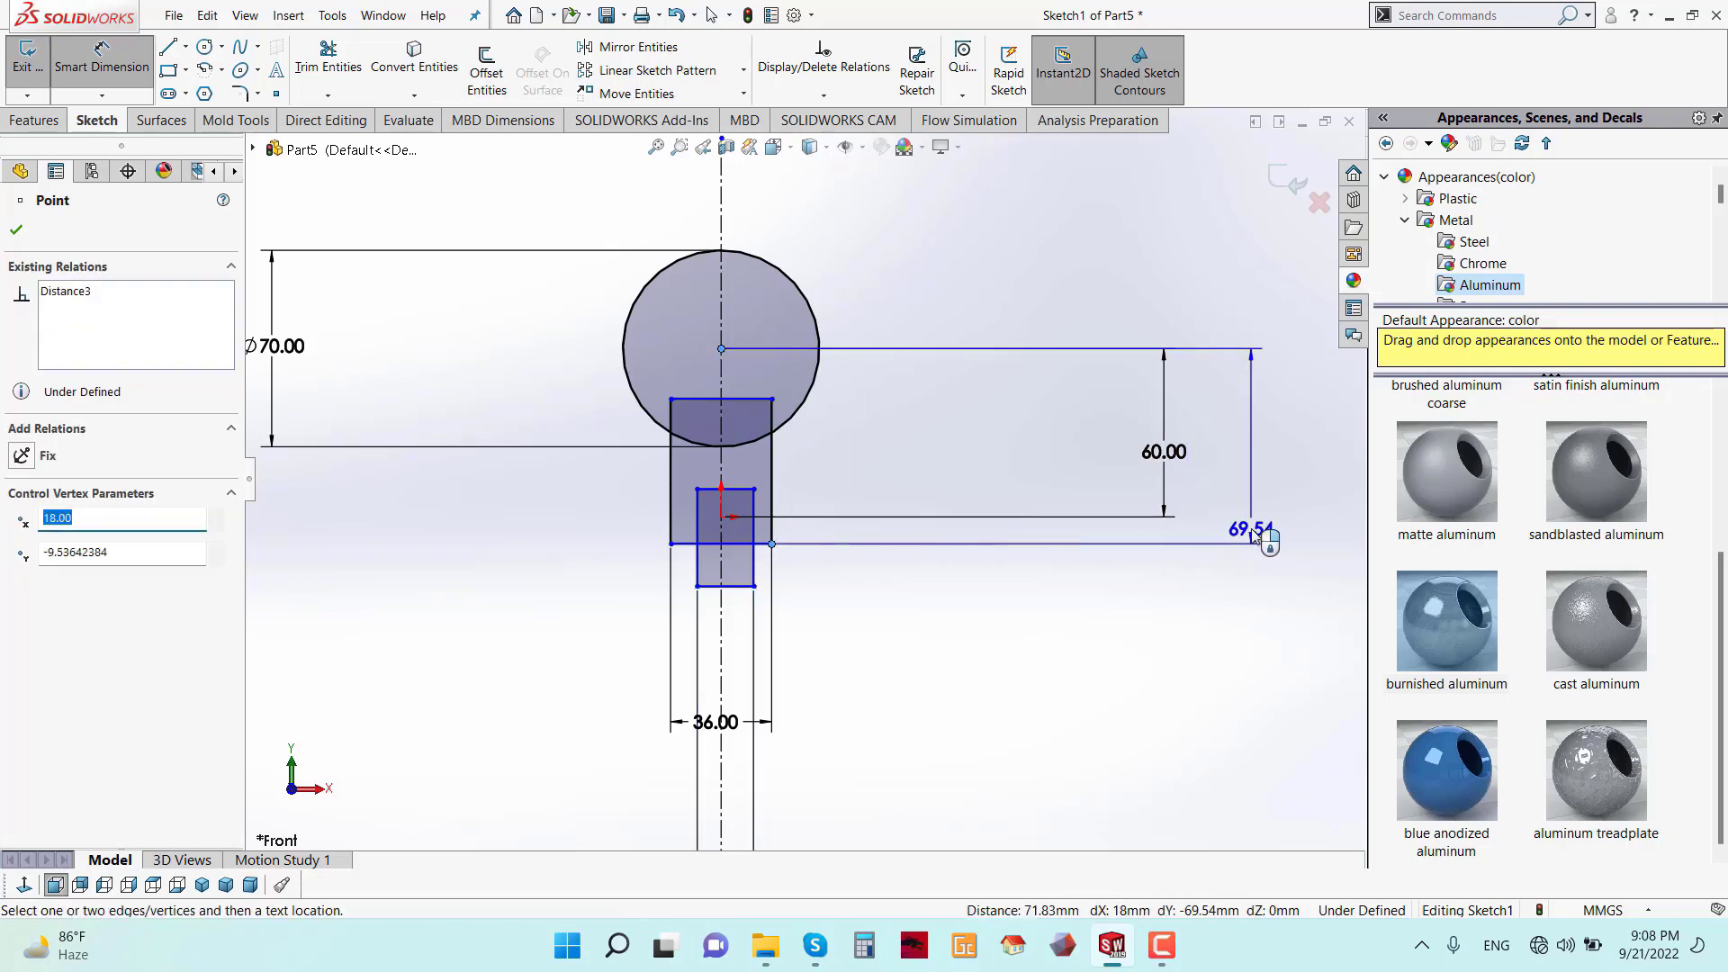
click(1258, 537)
text(70)
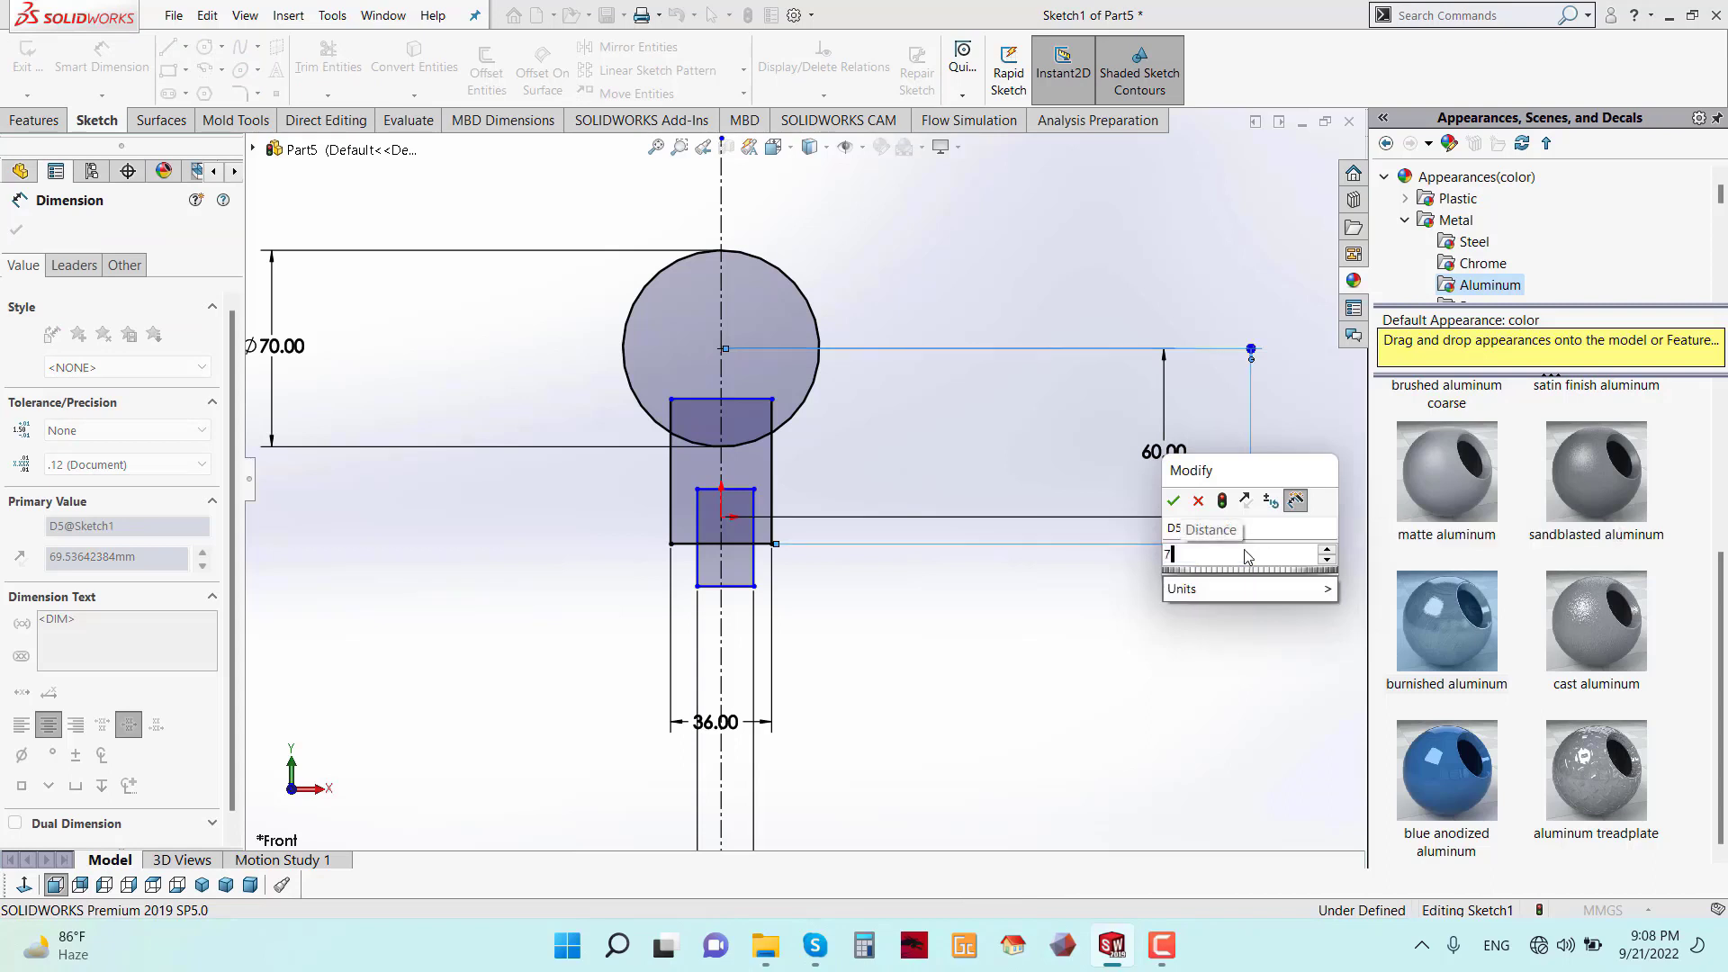
key(Return)
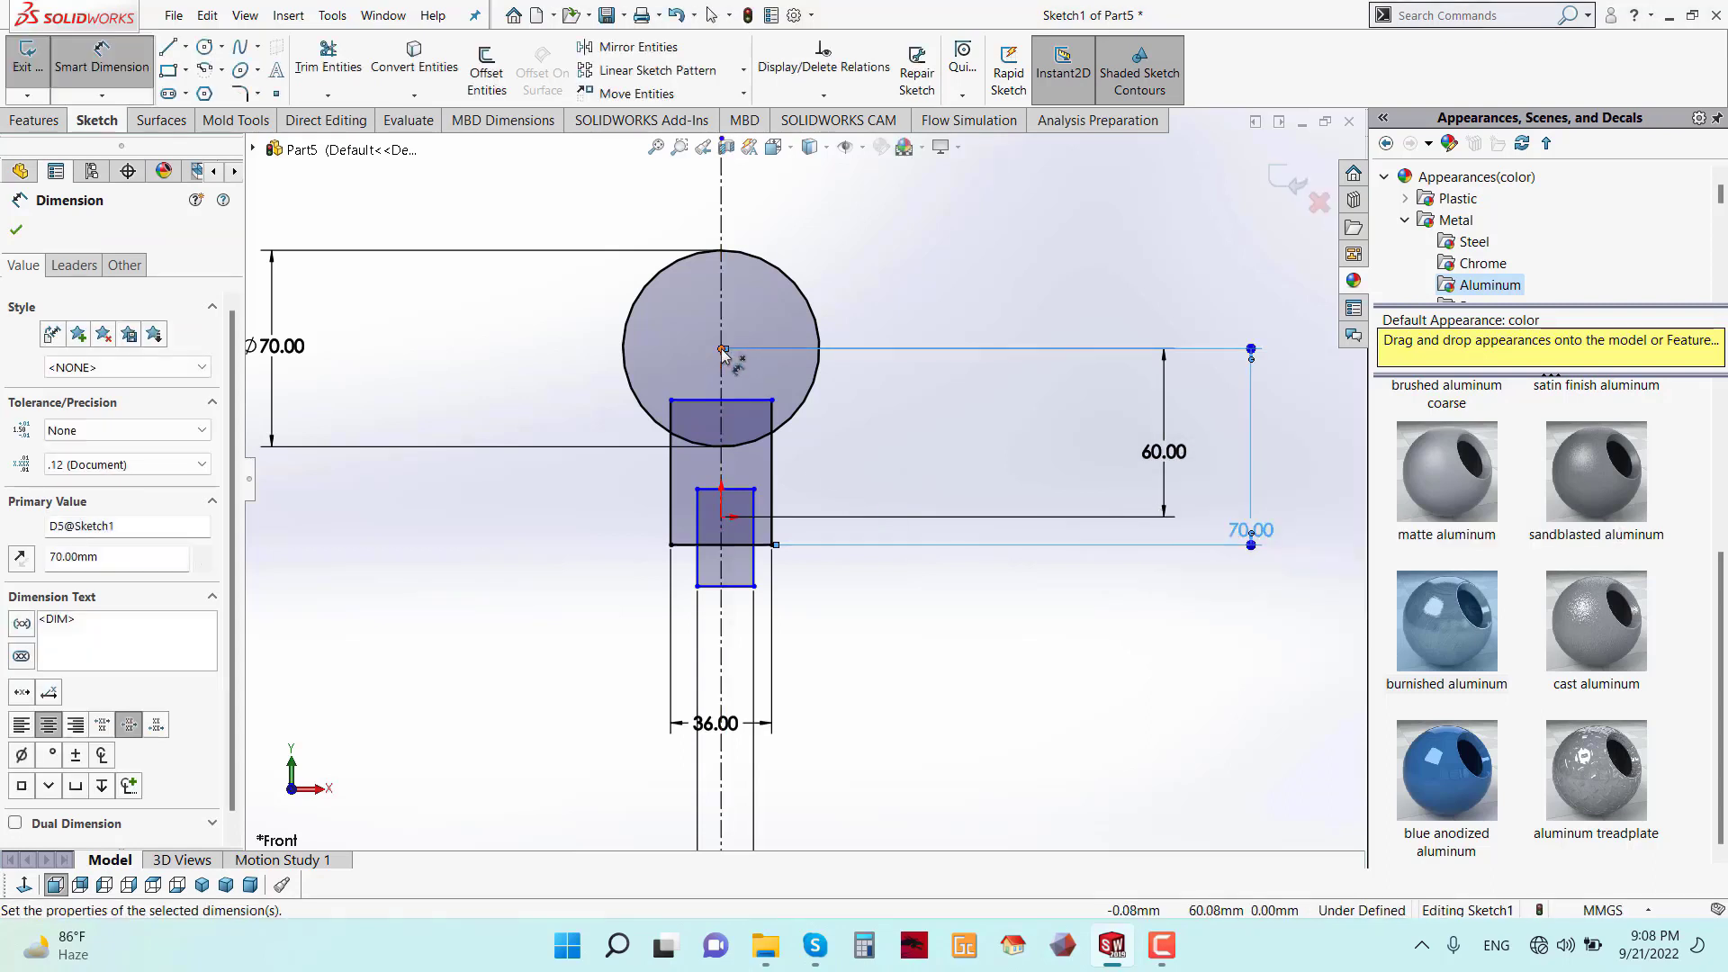
- Dimension the vertical distance from the circle's centre to the smaller rectangle's bottom corner as 90 mm
click(721, 349)
click(755, 586)
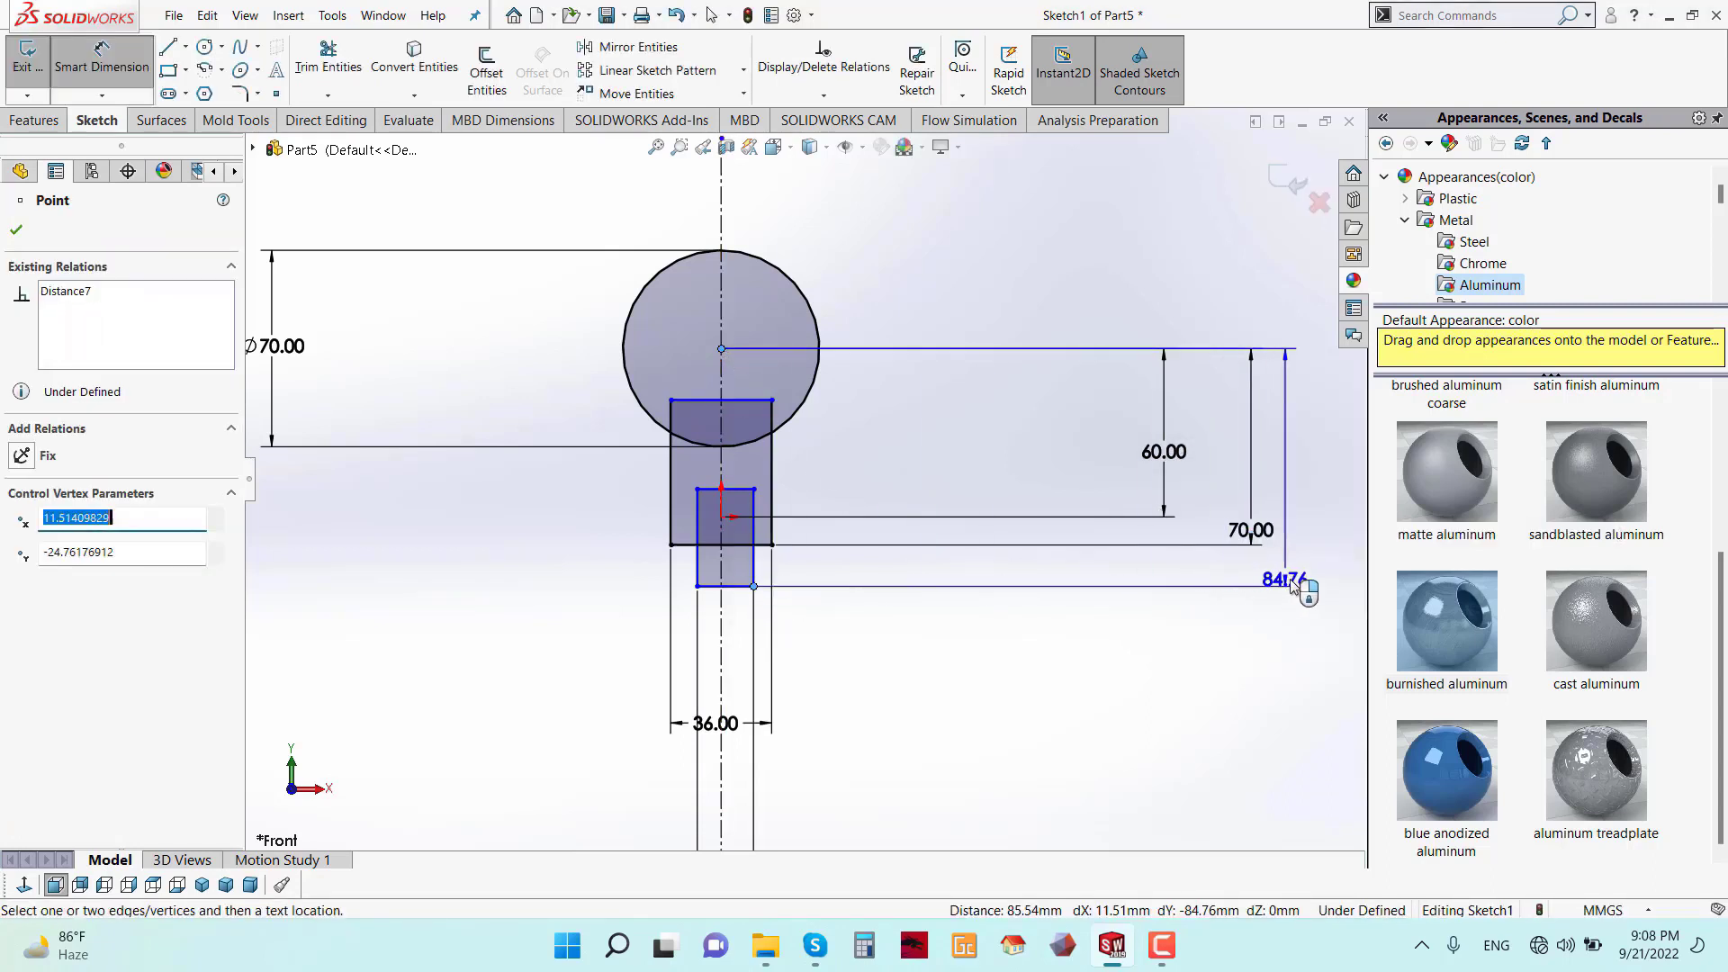
click(1297, 584)
text(90)
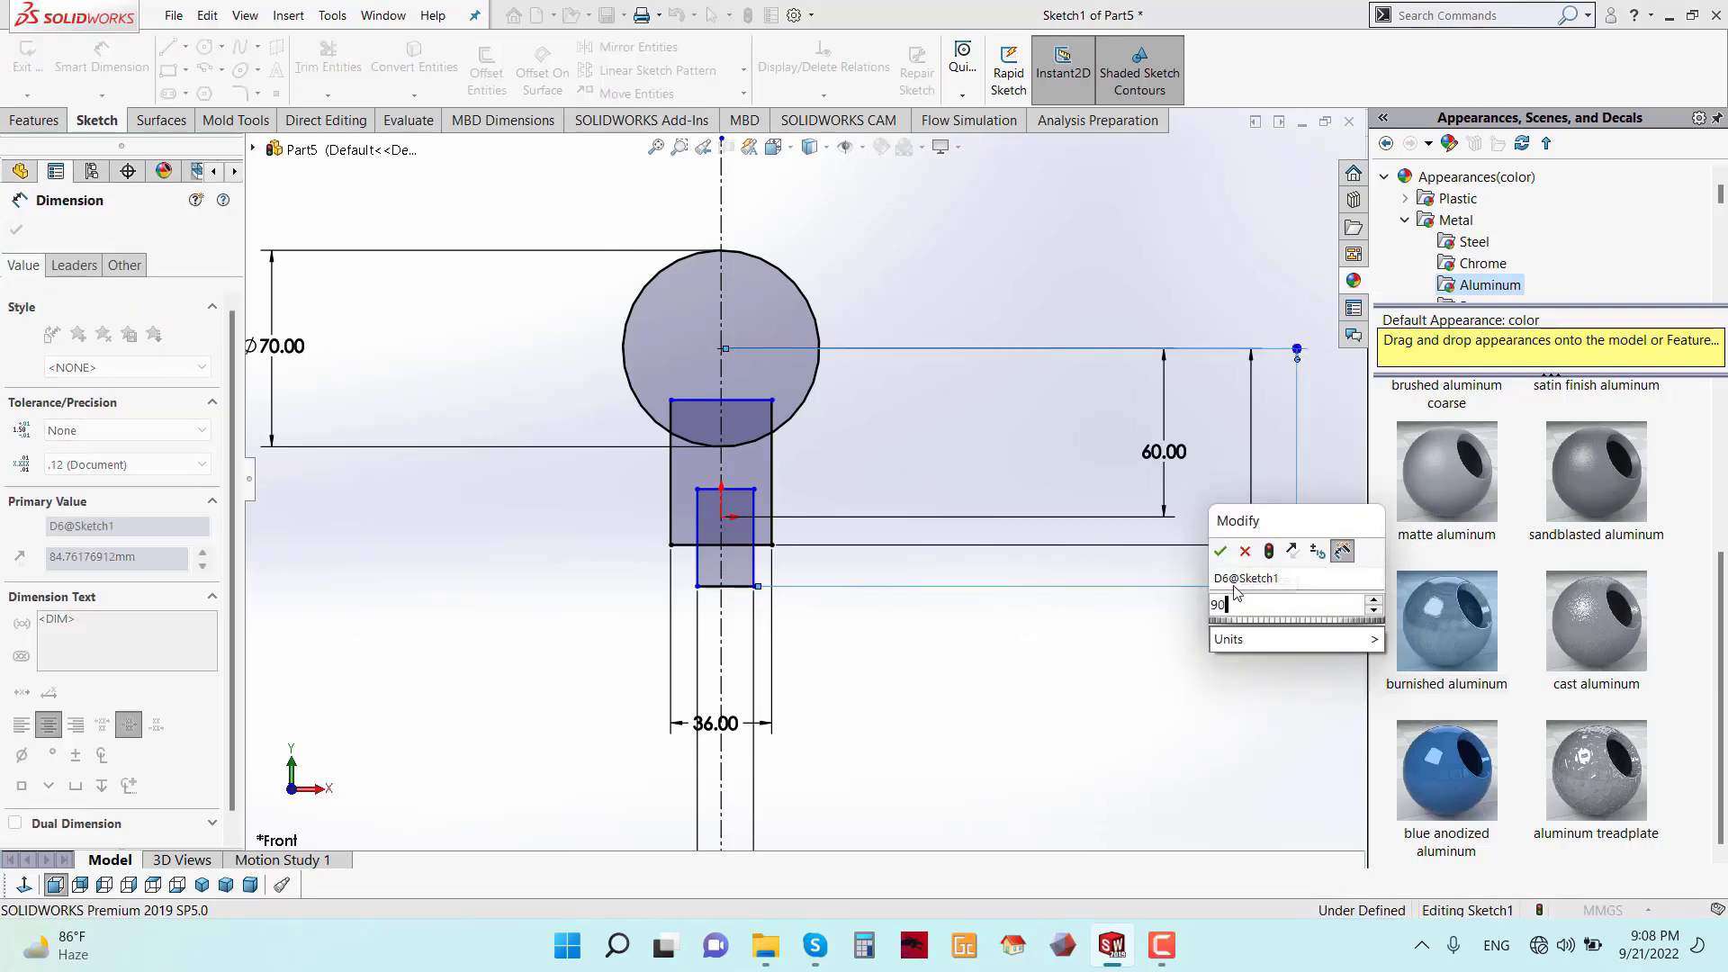
click(1222, 554)
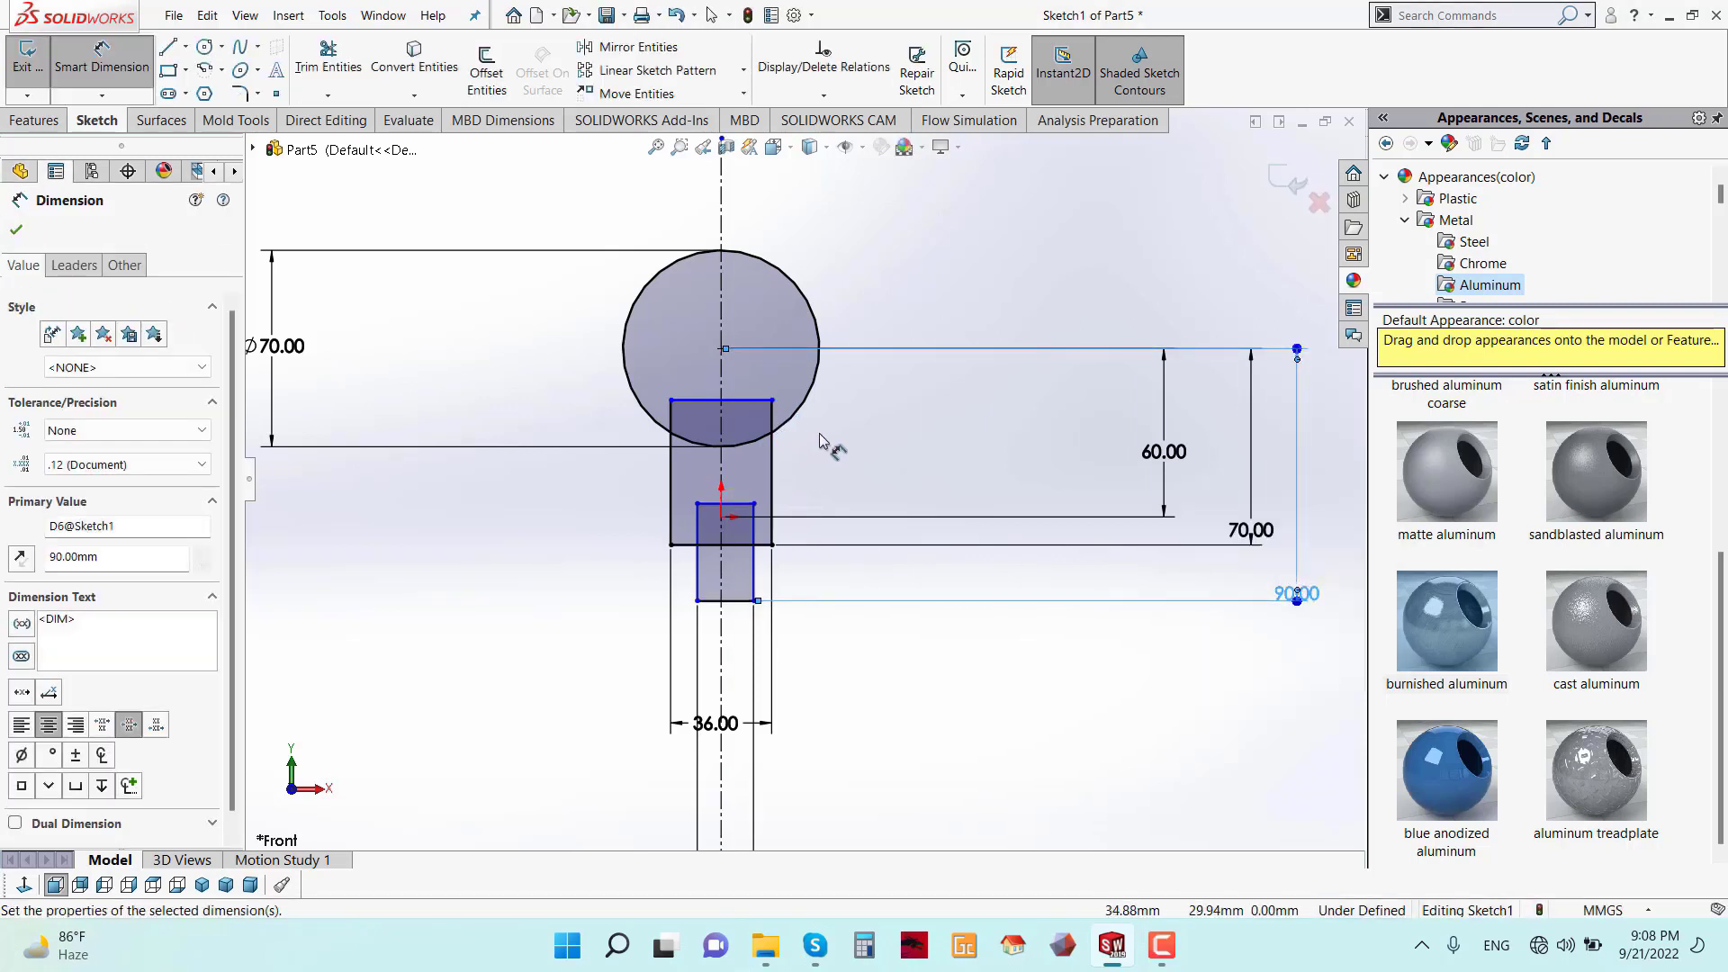
scroll(814, 412, down, 1)
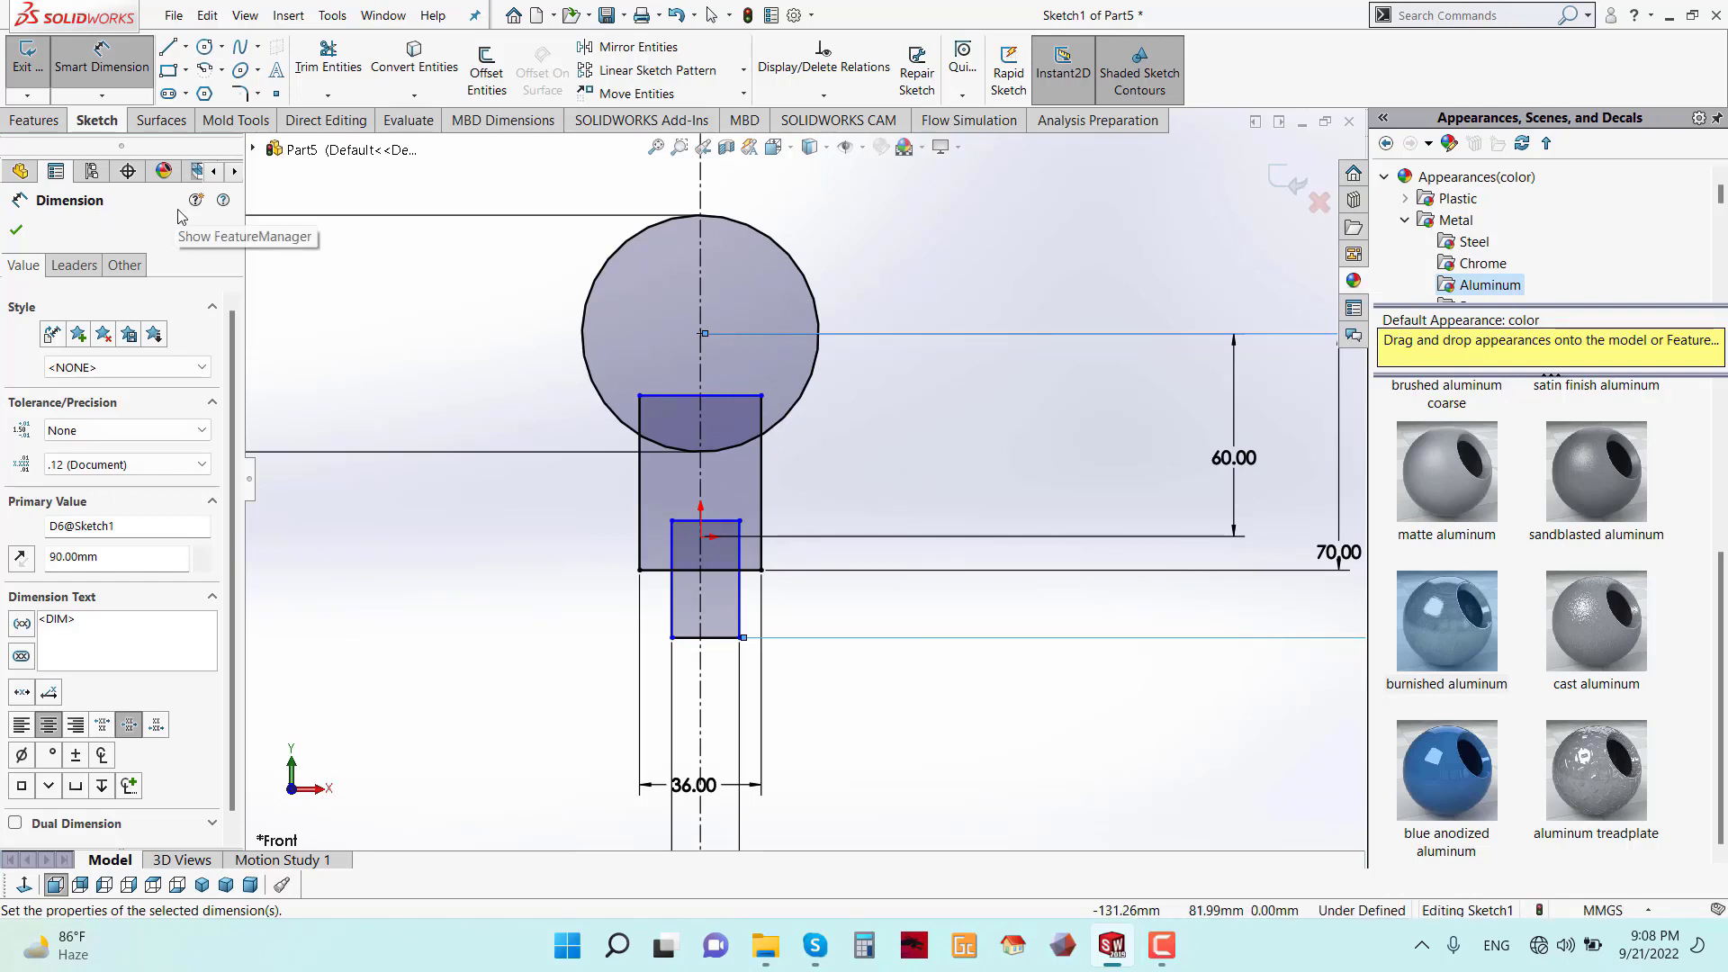
click(18, 231)
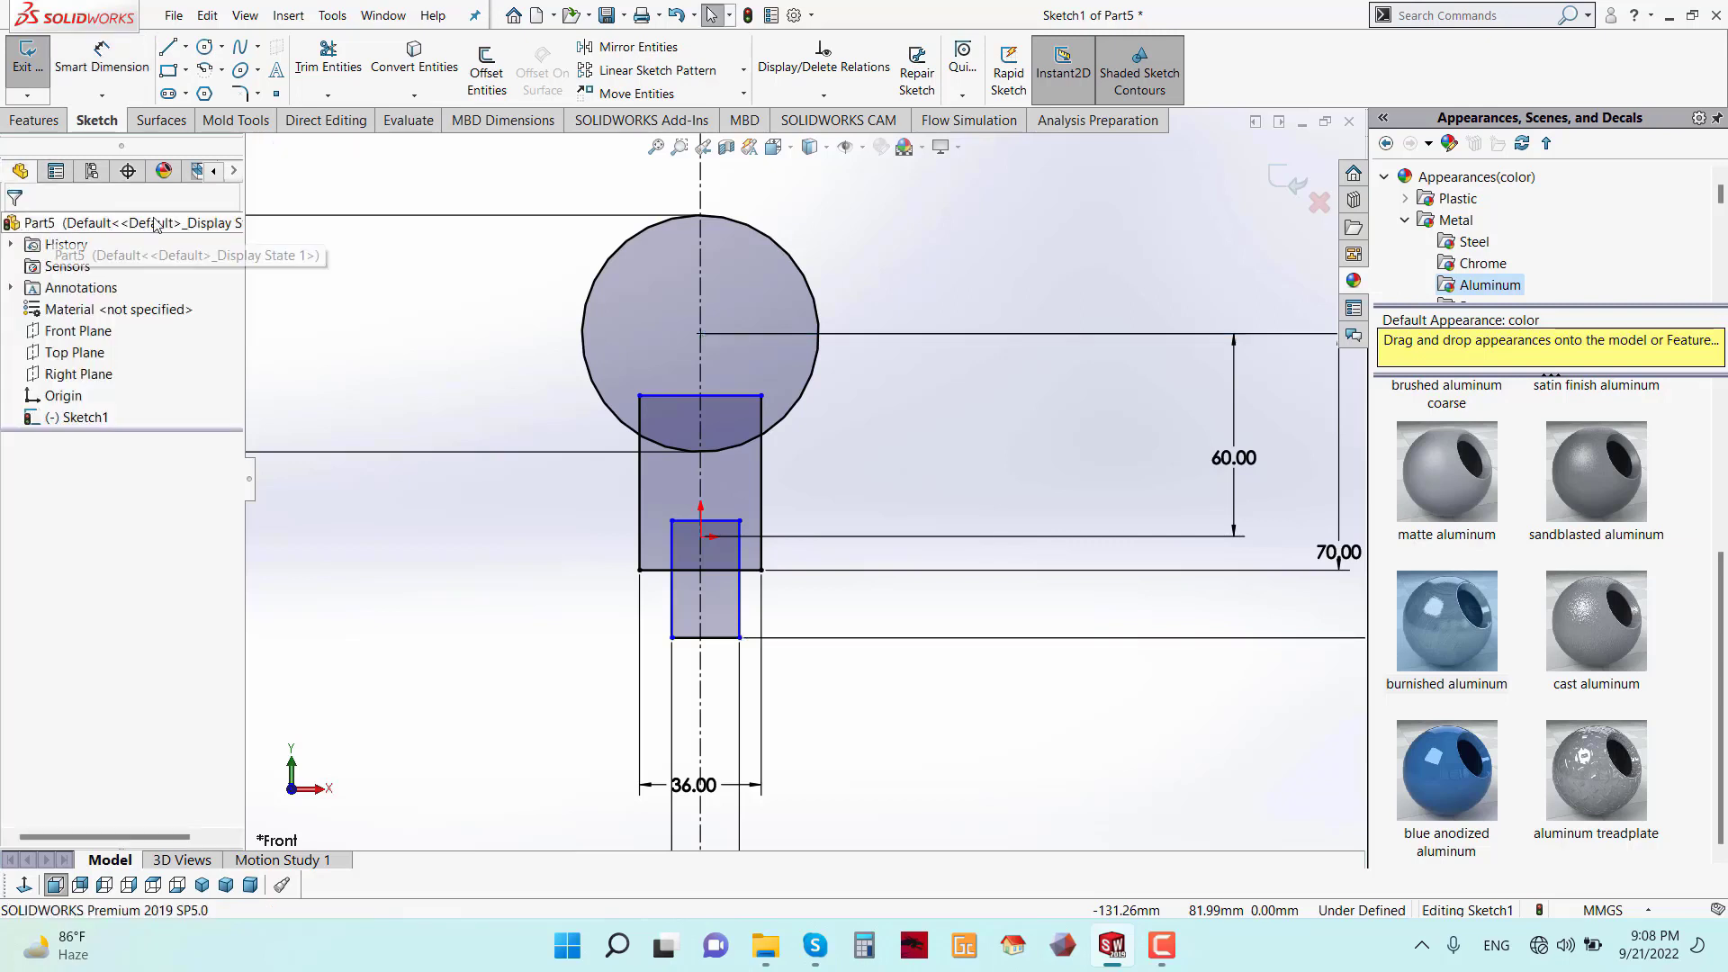
- Trim the overlapping segments inside the circle and both rectangles, leaving one closed bulb outline
scroll(891, 441, up, 2)
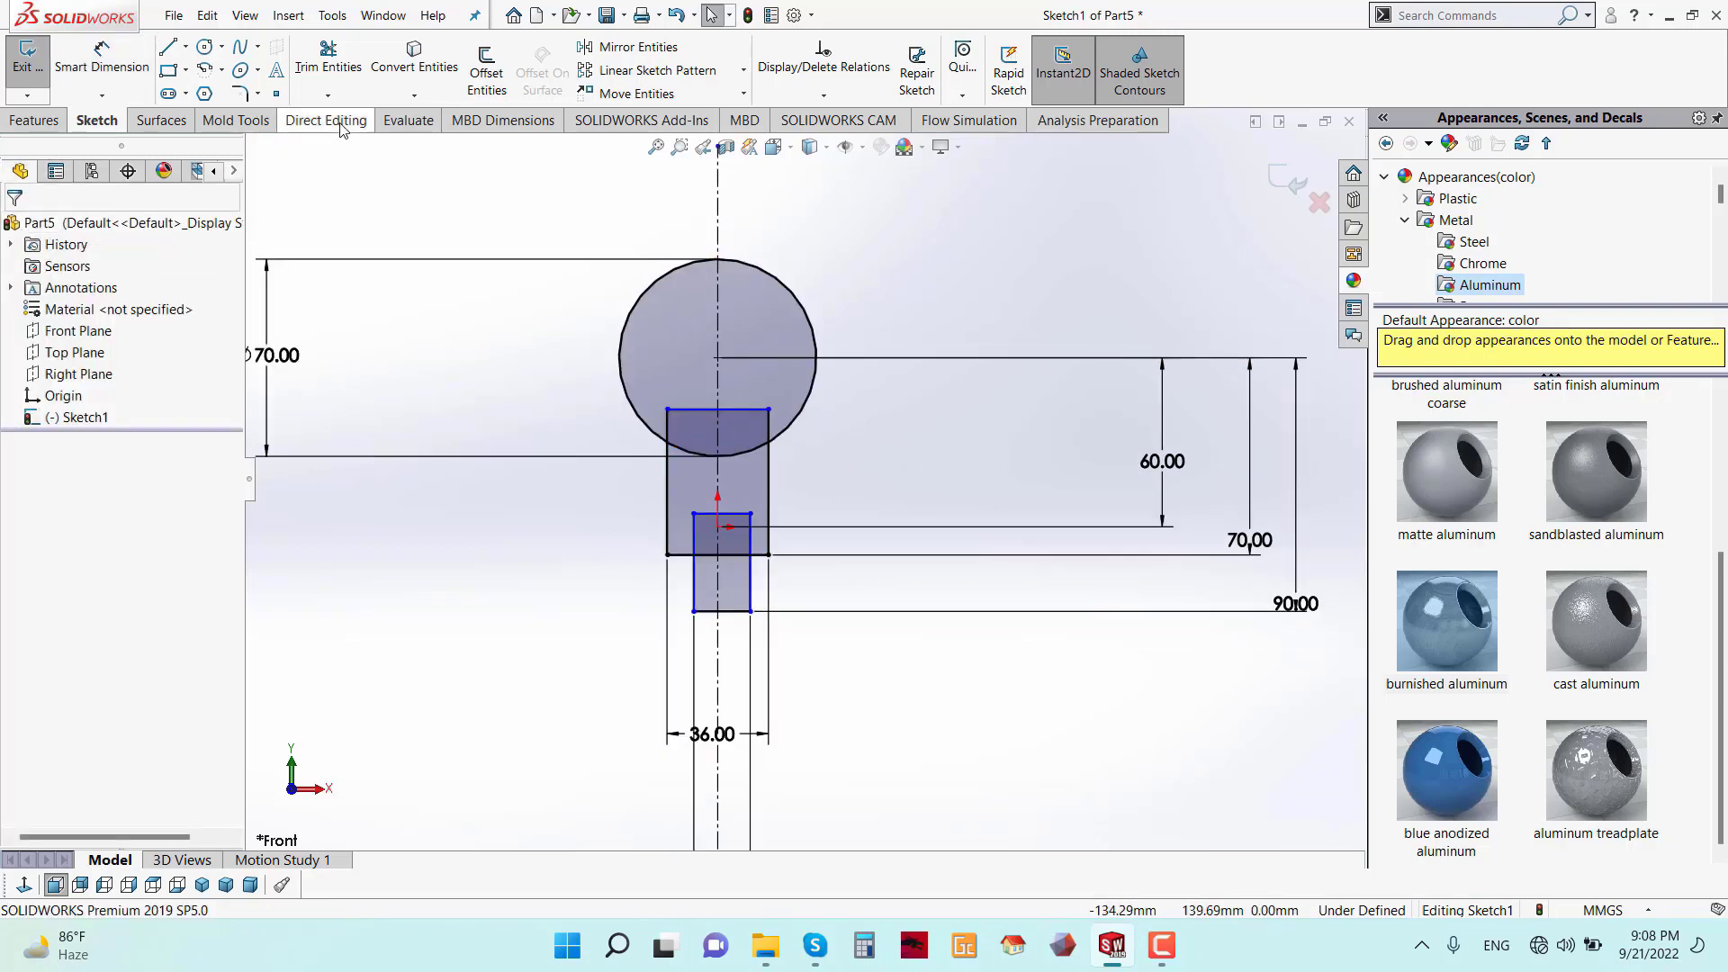
click(344, 77)
scroll(686, 402, up, 2)
mouse_move(685, 402)
mouse_down()
mouse_move(700, 509)
mouse_move(662, 459)
mouse_up()
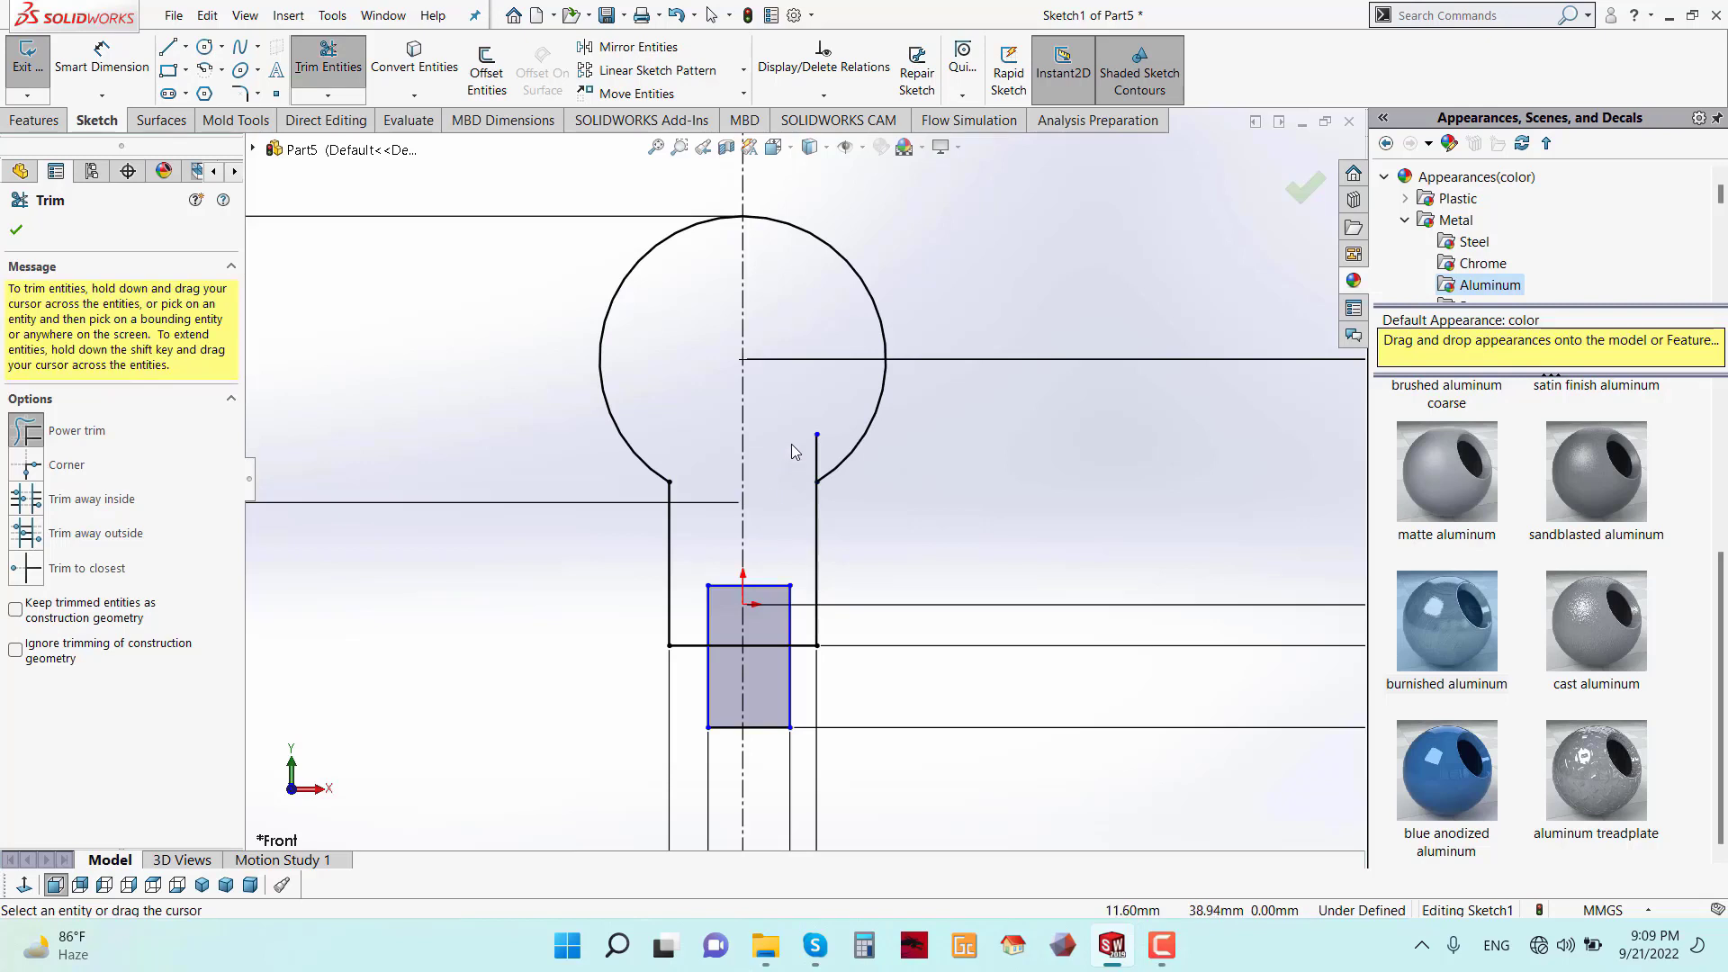
drag(829, 432, 711, 581)
scroll(762, 583, down, 1)
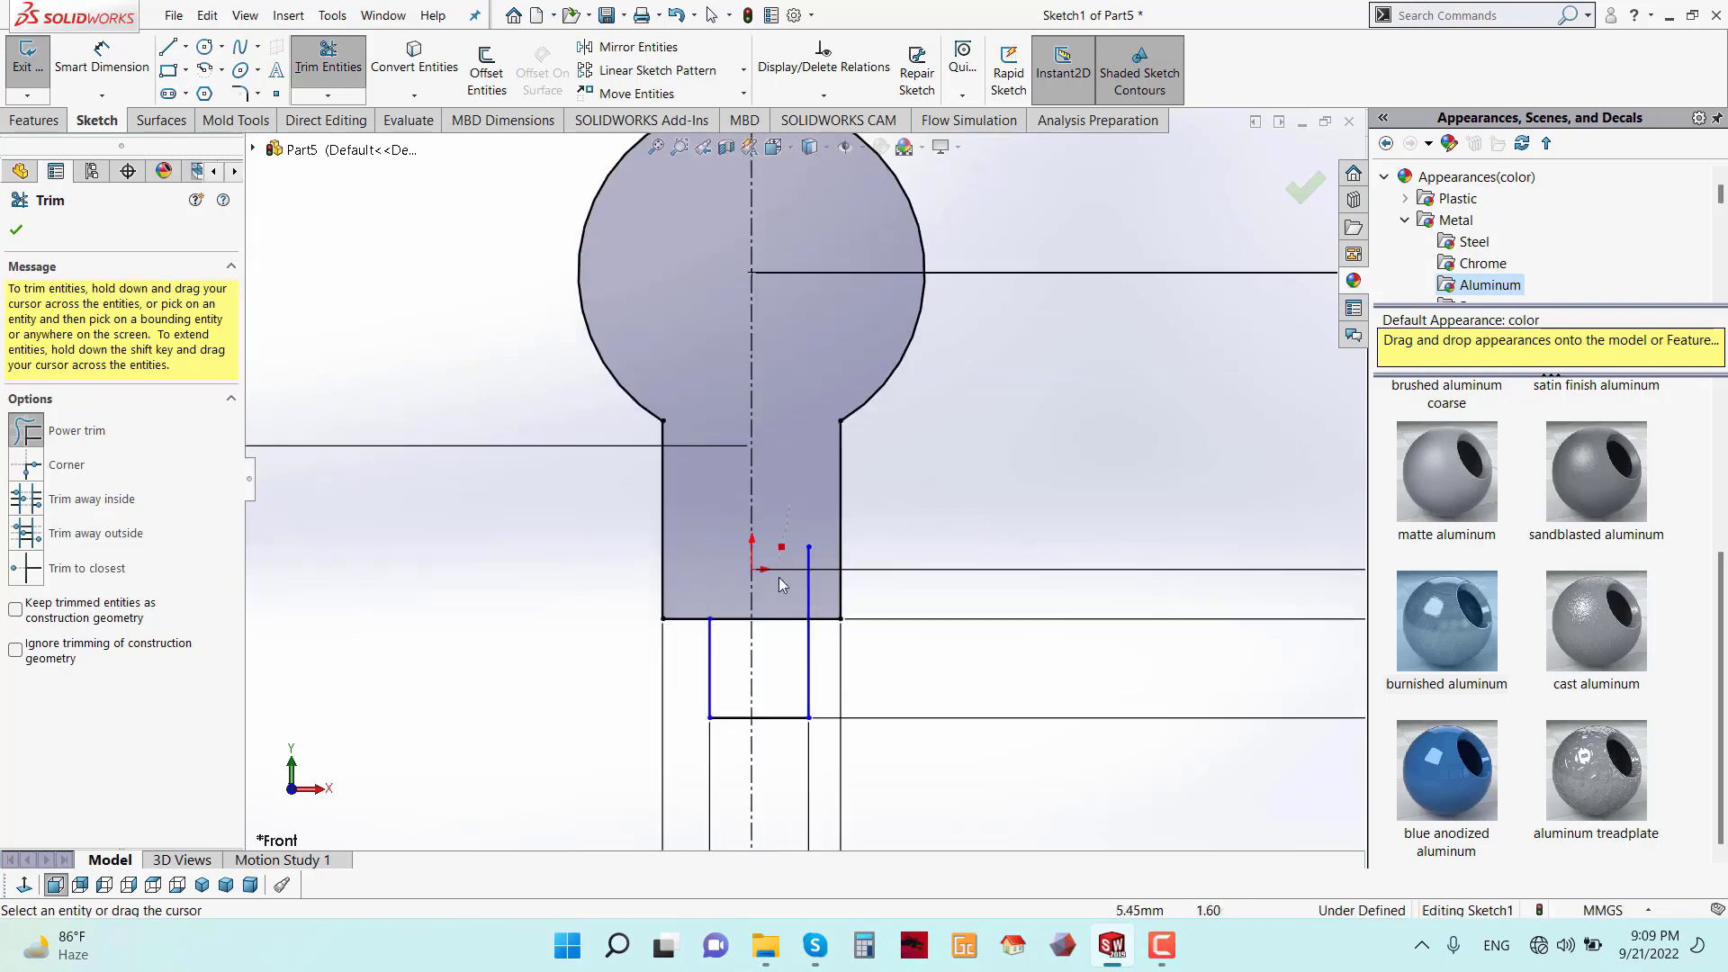
drag(779, 631, 800, 586)
scroll(729, 611, up, 3)
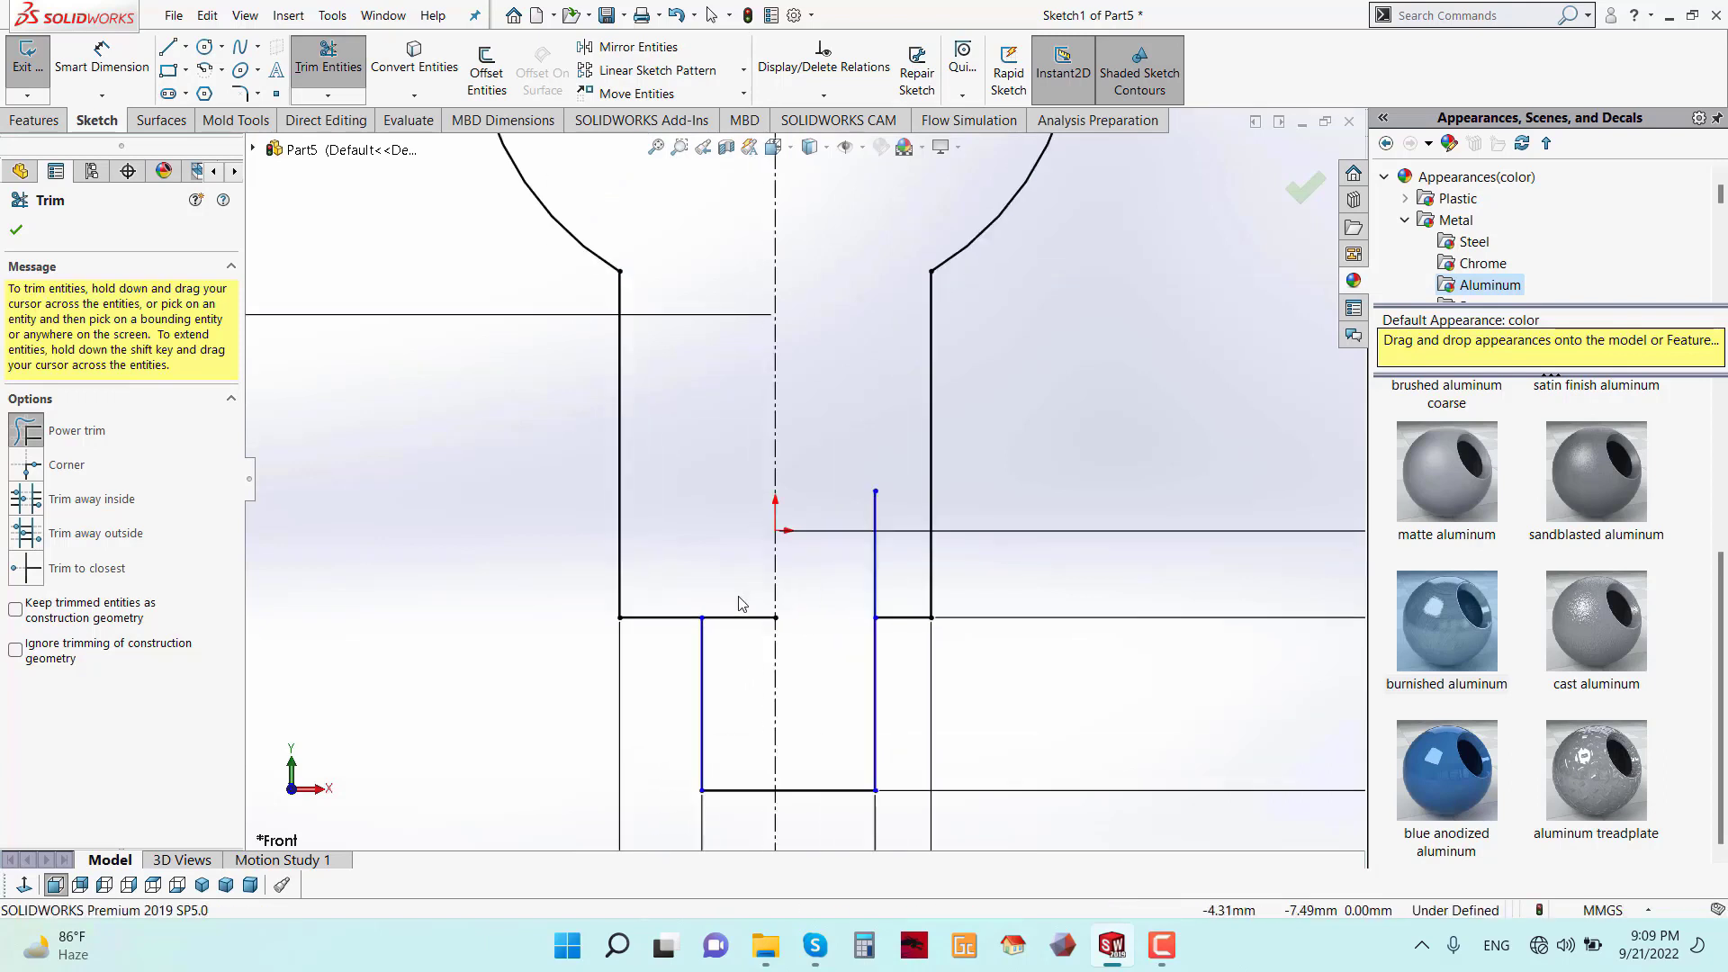
drag(891, 490, 850, 562)
scroll(844, 583, up, 4)
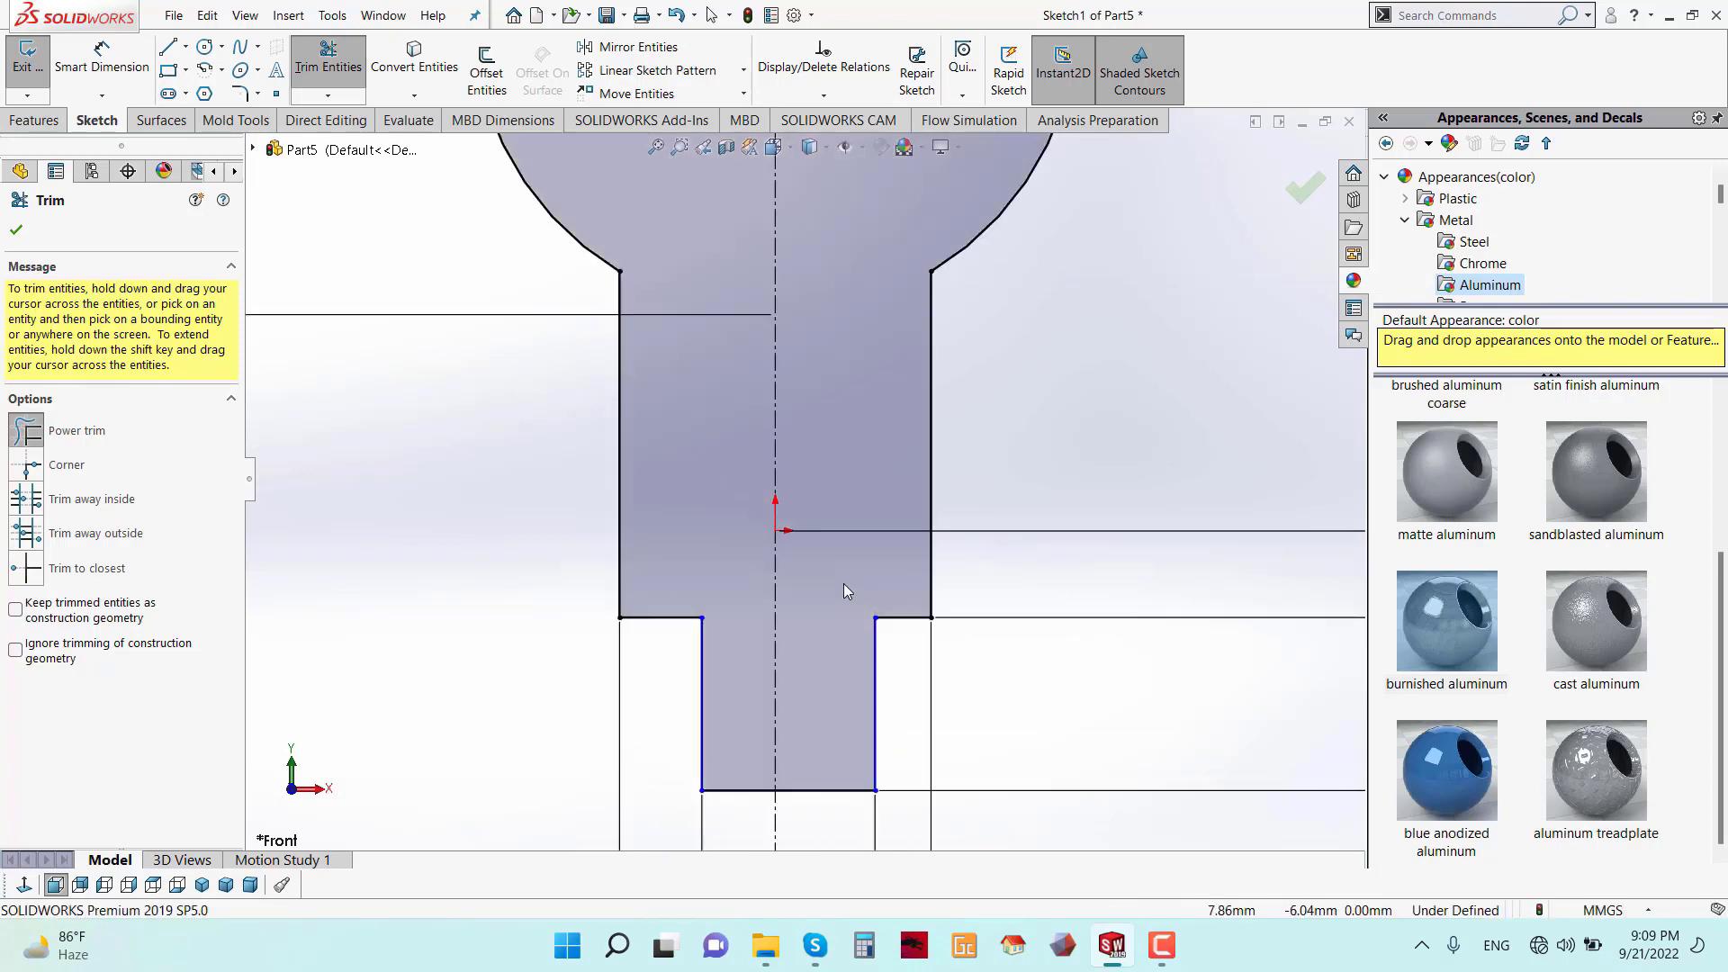
click(16, 232)
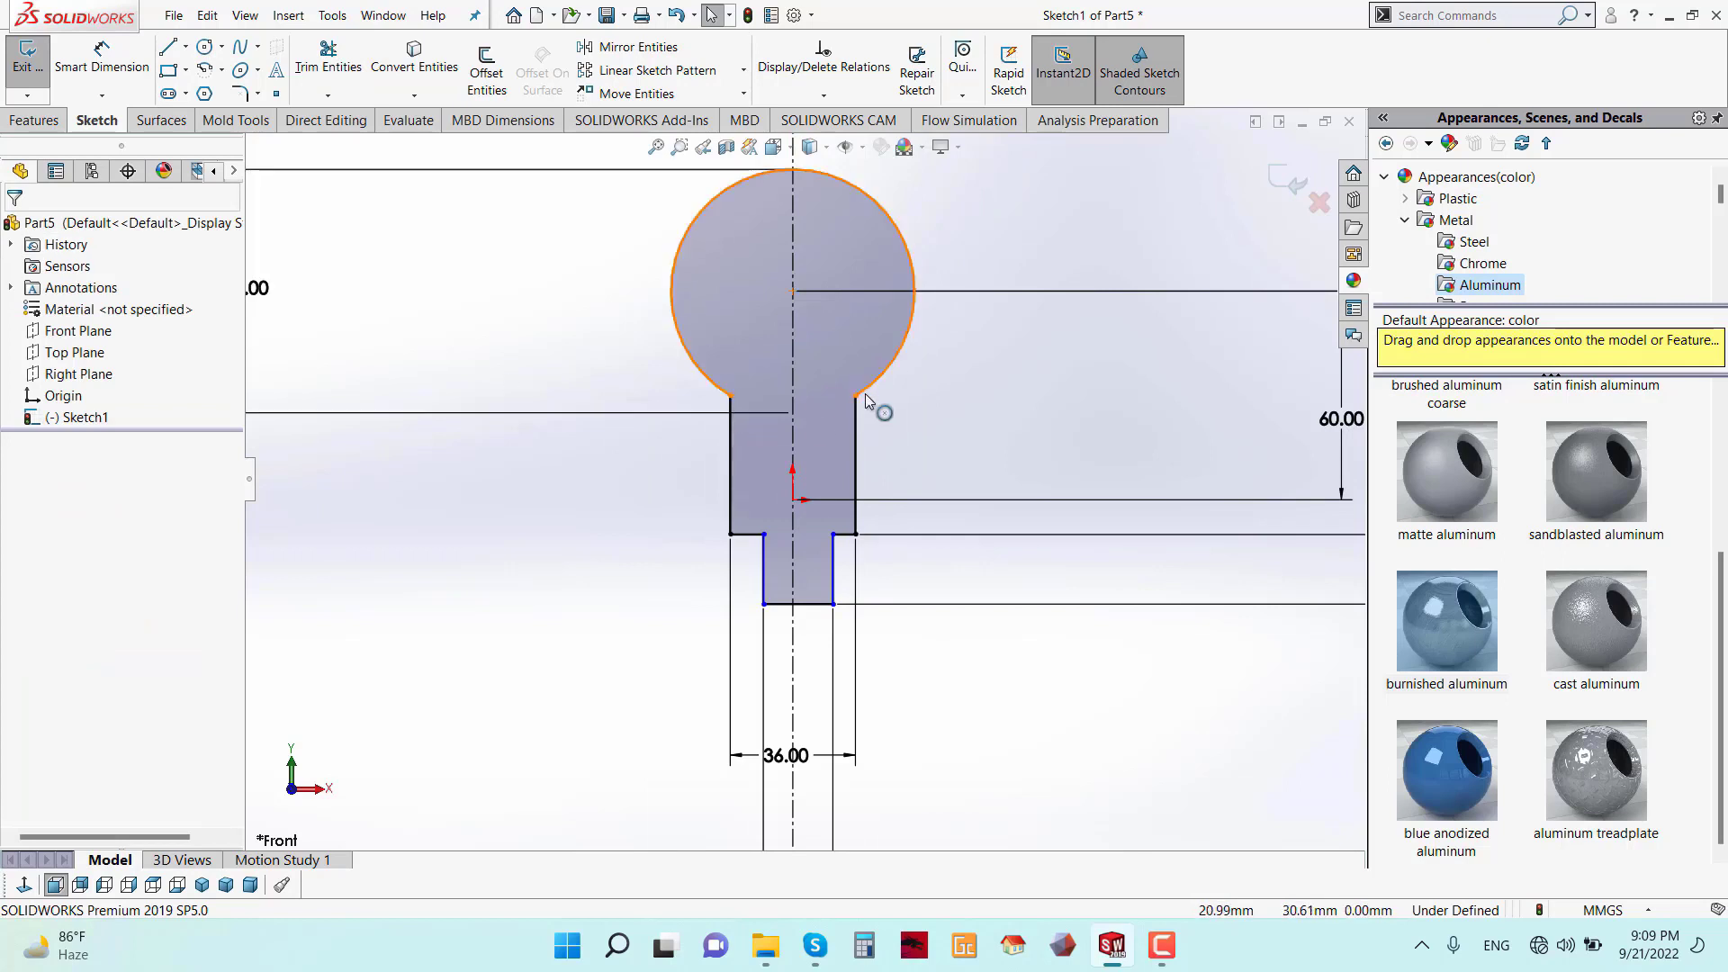
- Move the 60, 70 and 90 mm vertical dimensions closer to the bulb profile and space them apart
scroll(886, 322, up, 1)
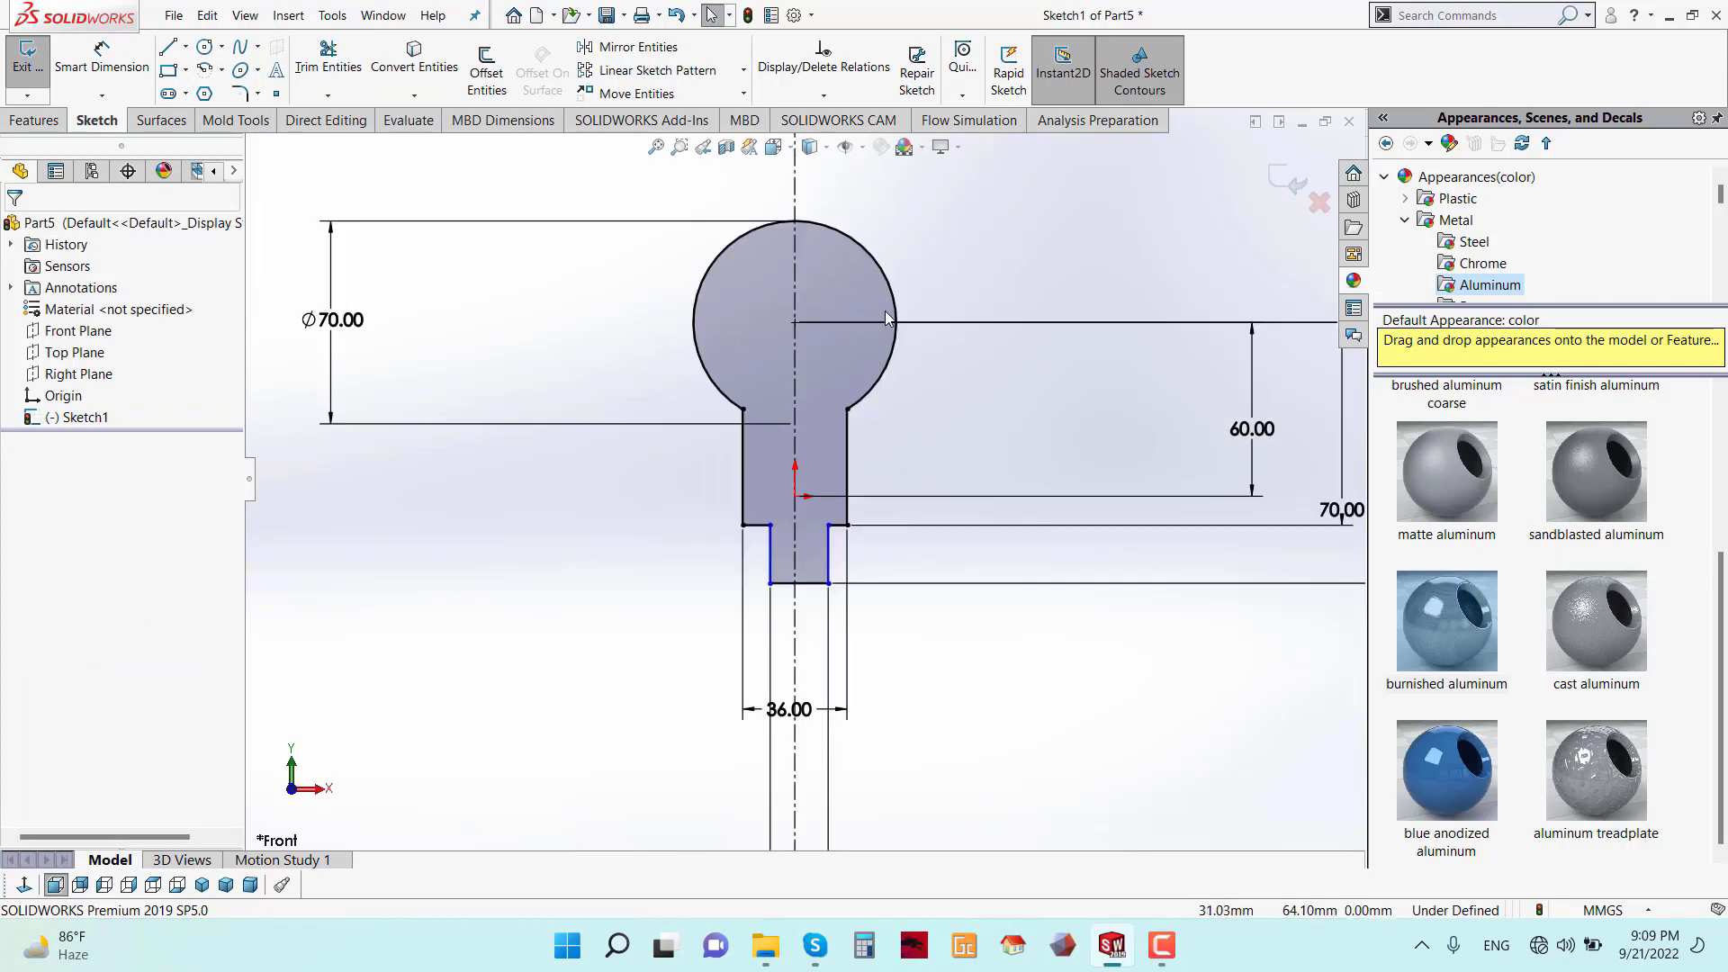
scroll(886, 319, up, 1)
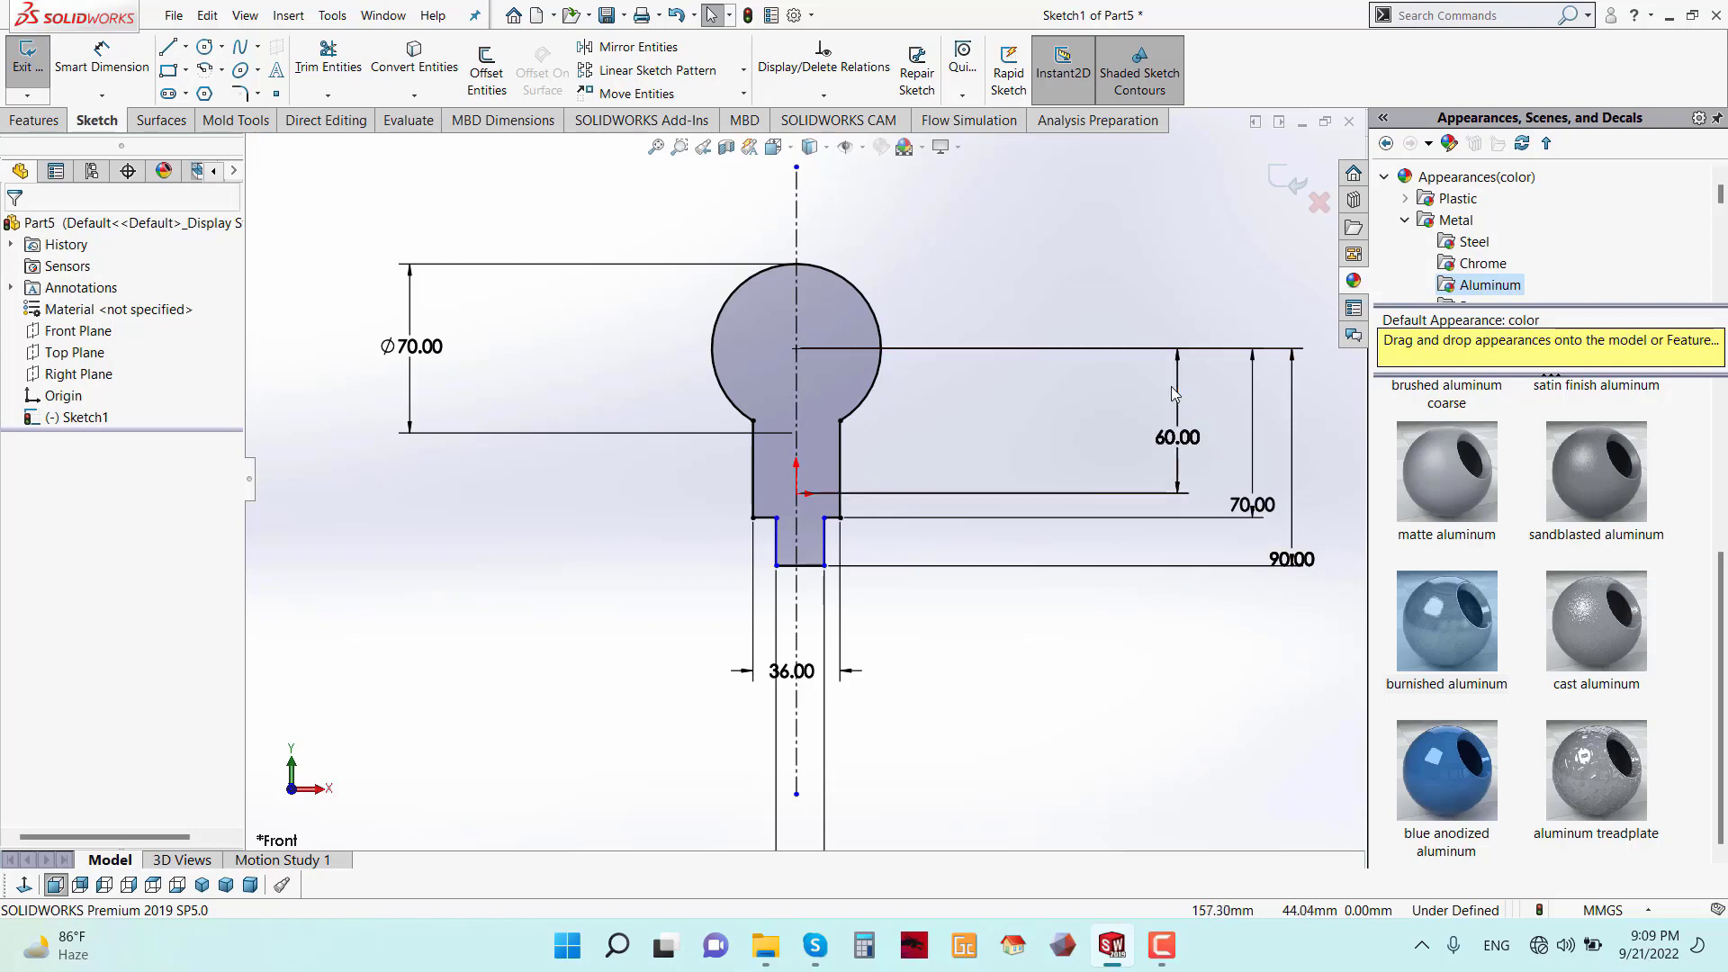
drag(1179, 394, 995, 411)
drag(1260, 421, 1083, 355)
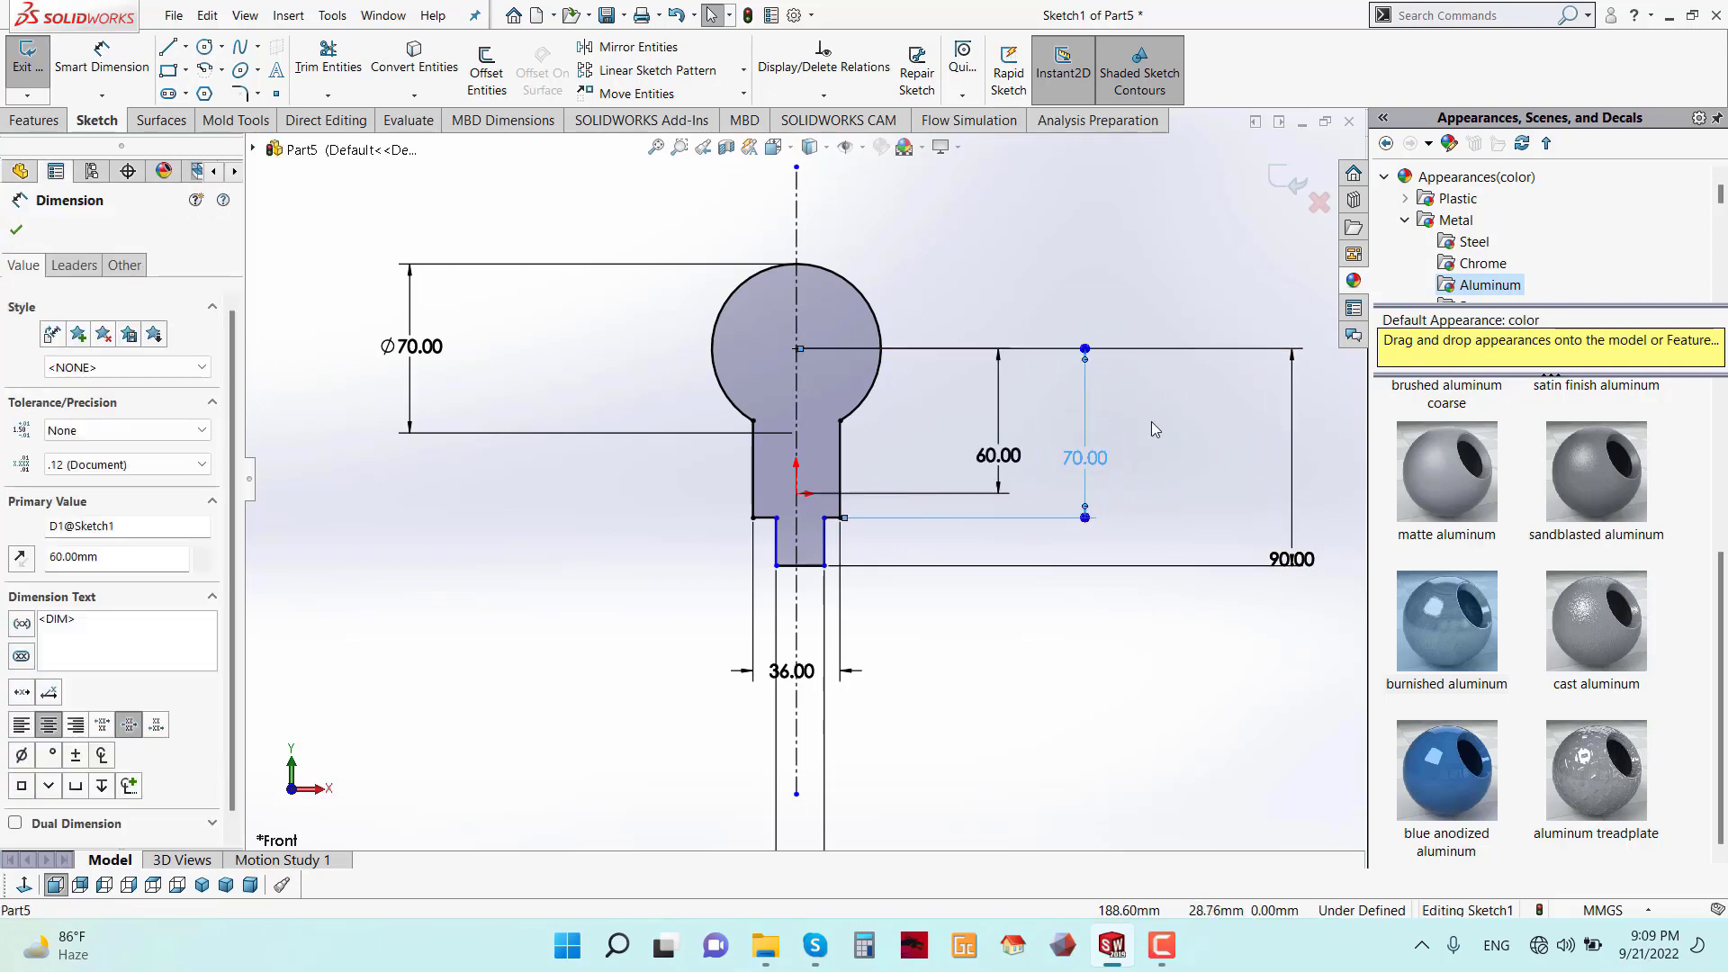
drag(1304, 548, 1282, 518)
mouse_move(1240, 460)
mouse_down()
mouse_move(1135, 441)
mouse_move(1157, 435)
mouse_up()
- Move the 20 mm width dimension just below the 36 mm one and bring the circle's diameter dimension closer to the profile
scroll(802, 481, up, 3)
drag(820, 745, 819, 649)
scroll(864, 666, down, 3)
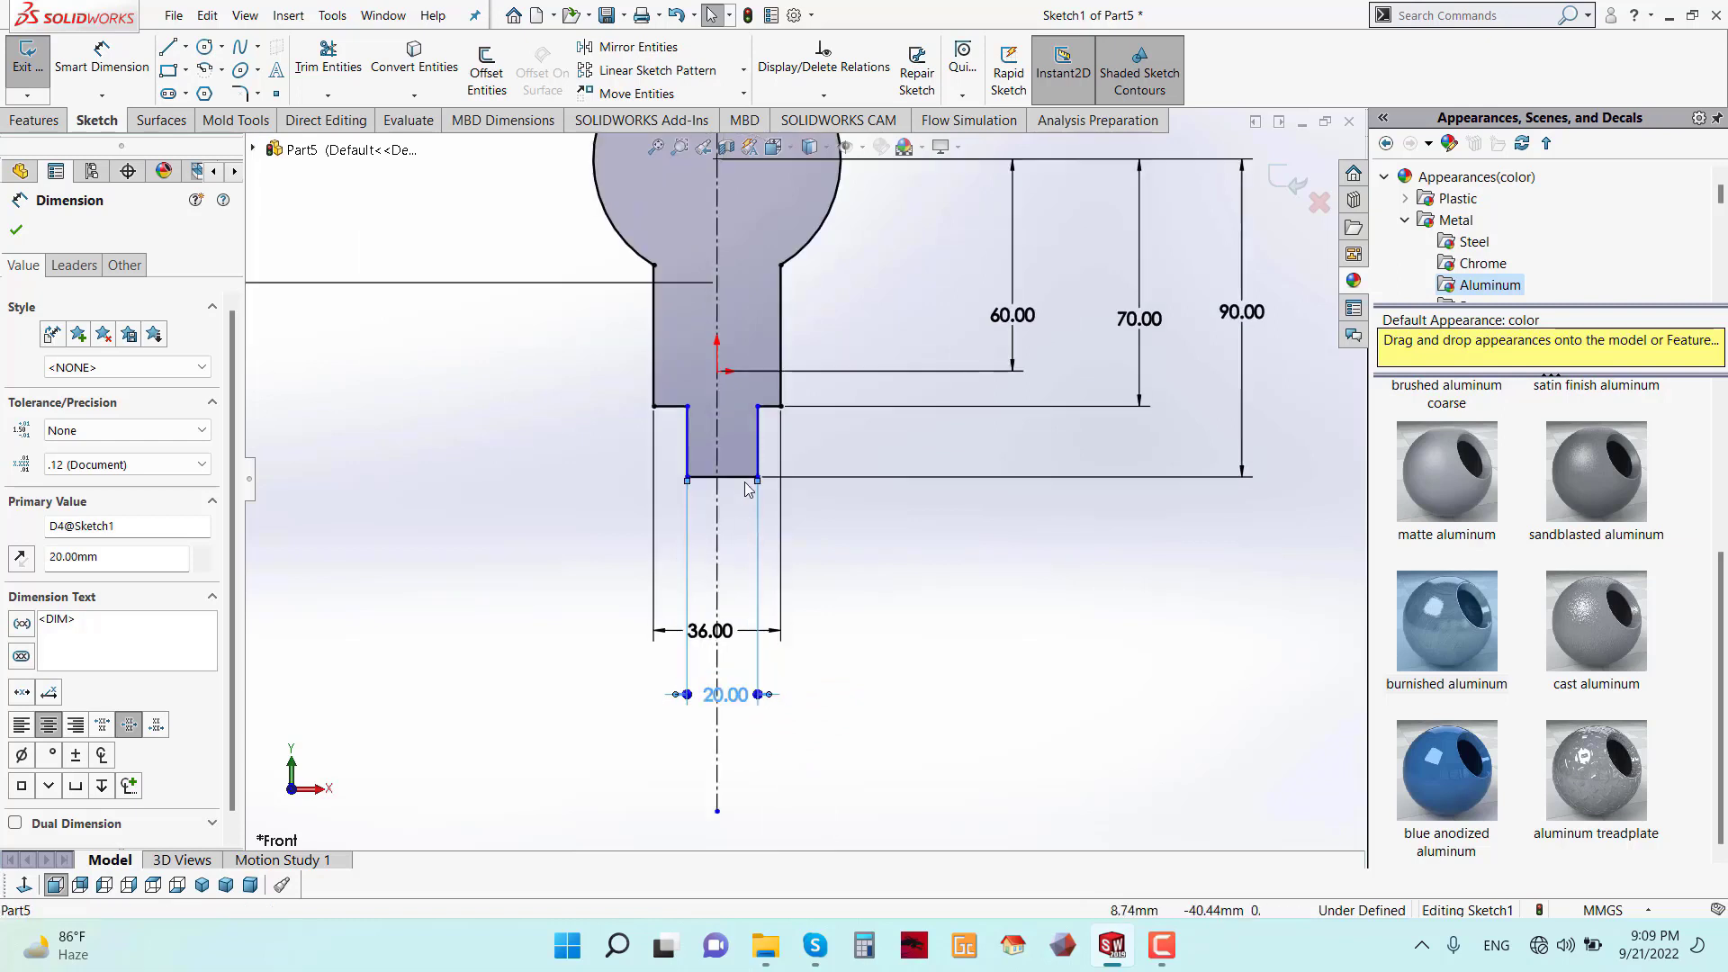
scroll(845, 331, up, 4)
scroll(855, 342, down, 2)
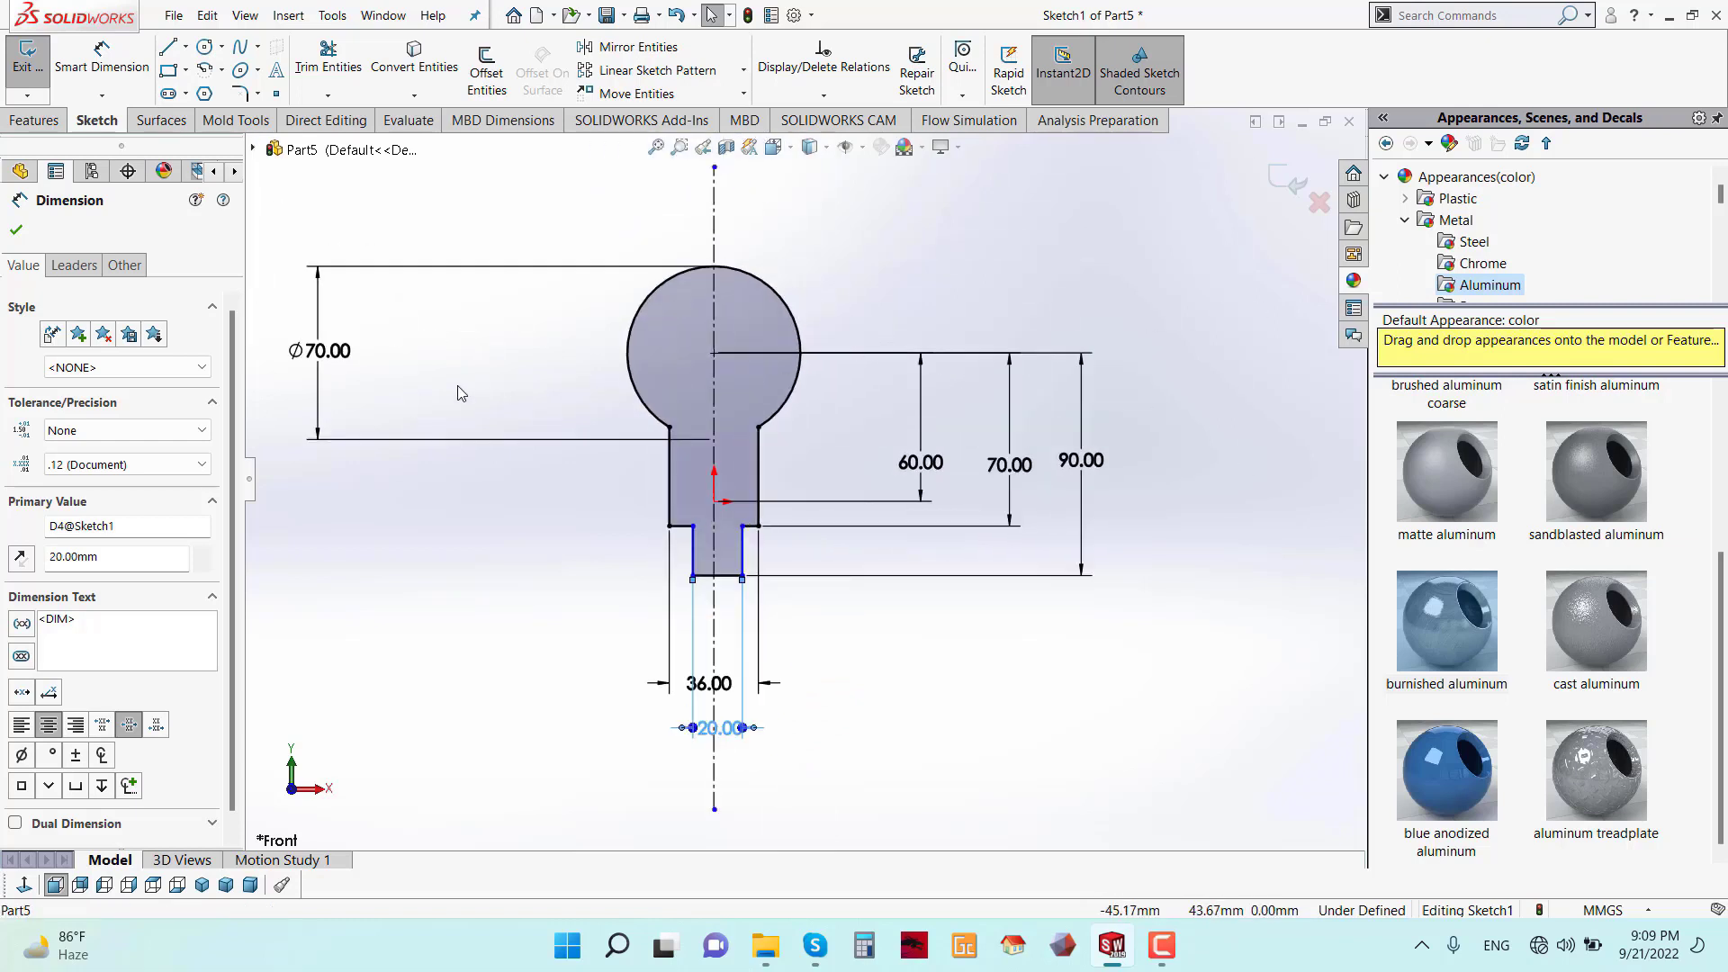
drag(335, 358, 550, 384)
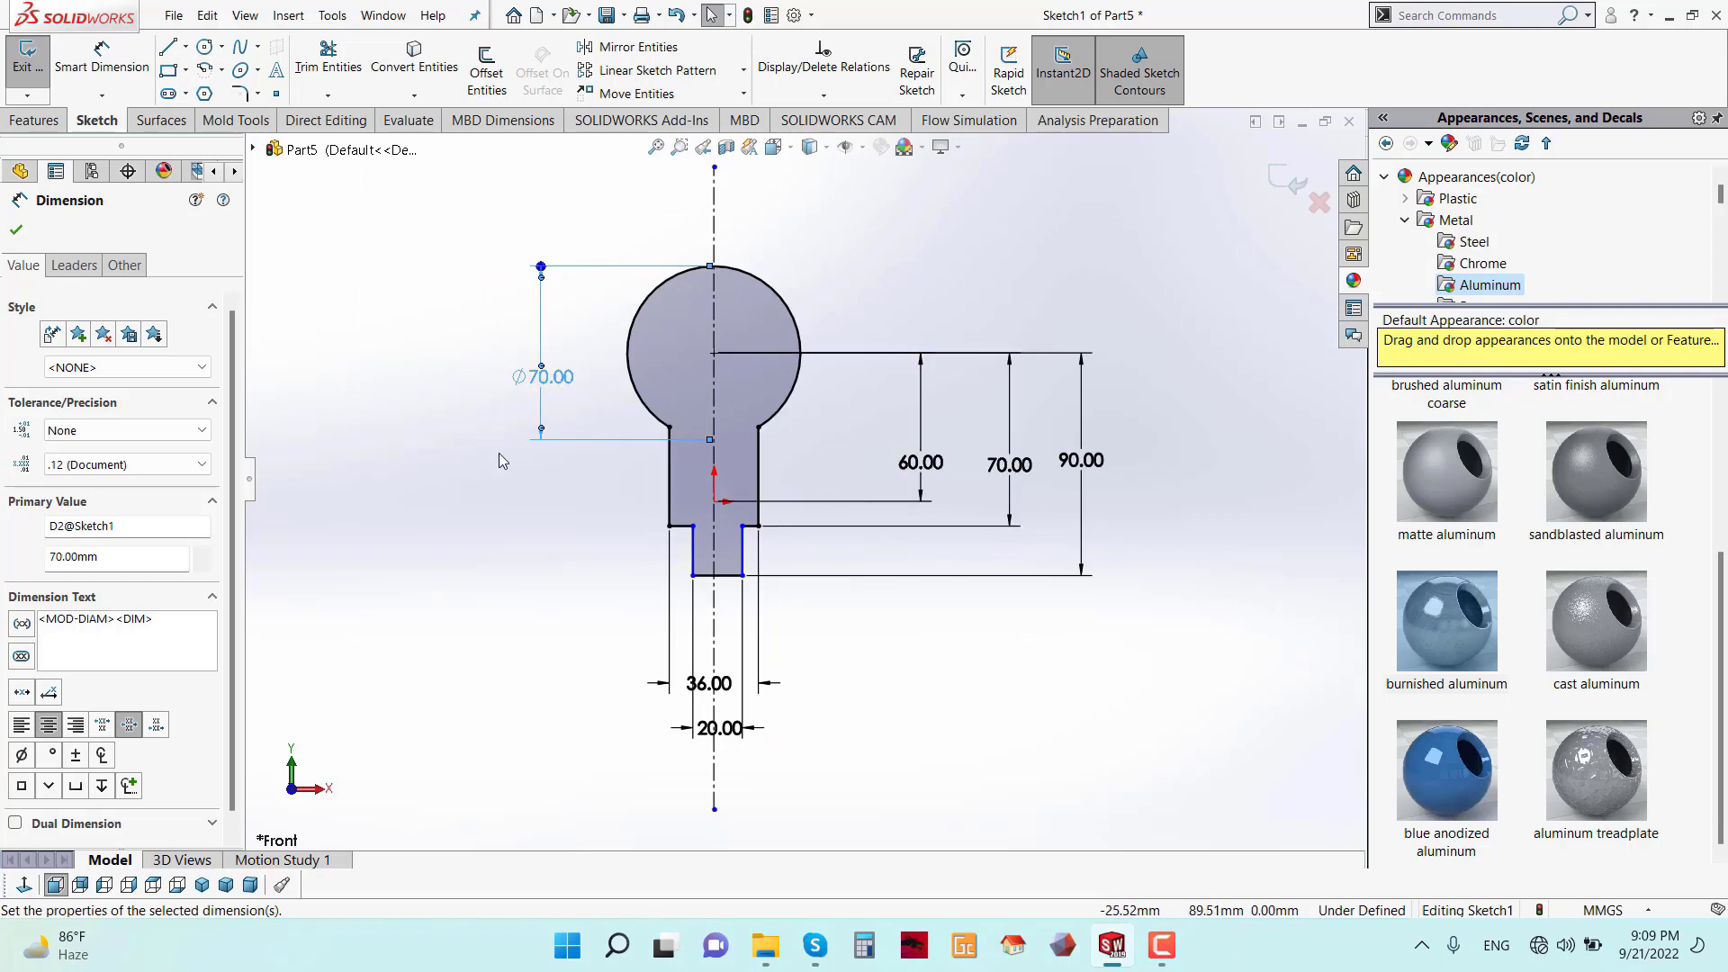
click(16, 232)
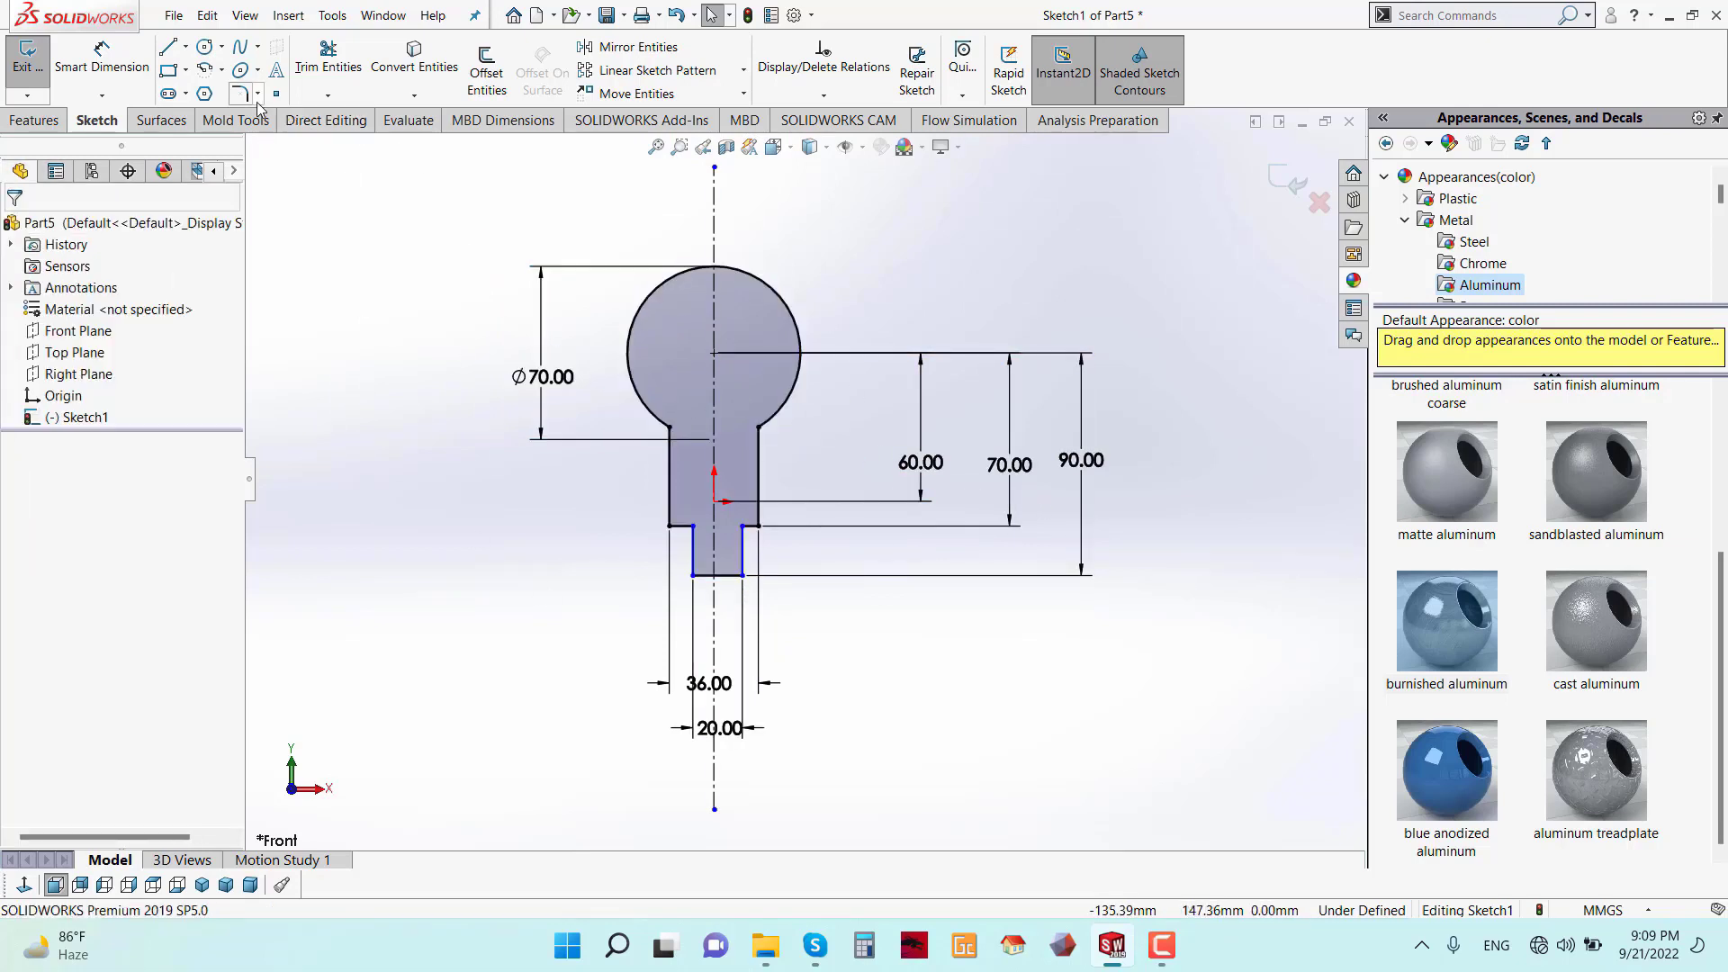
- Fillet both corners where the circle meets the 36 mm wide neck with a 20 mm radius
scroll(620, 440, down, 2)
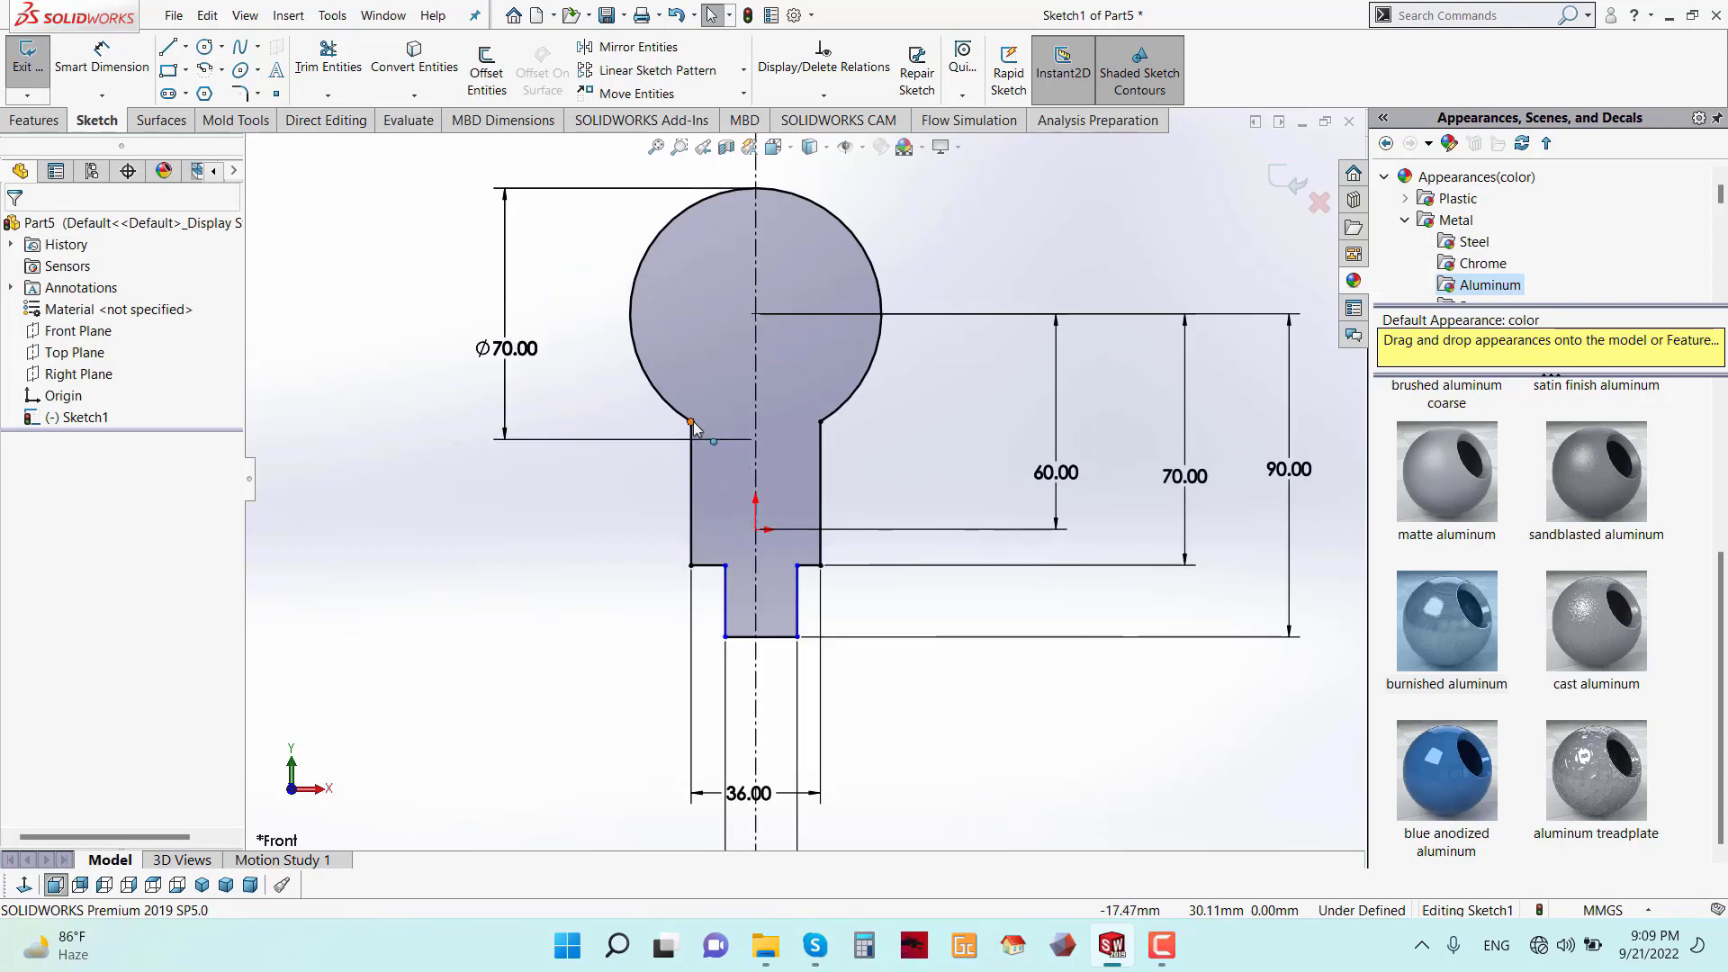
click(239, 93)
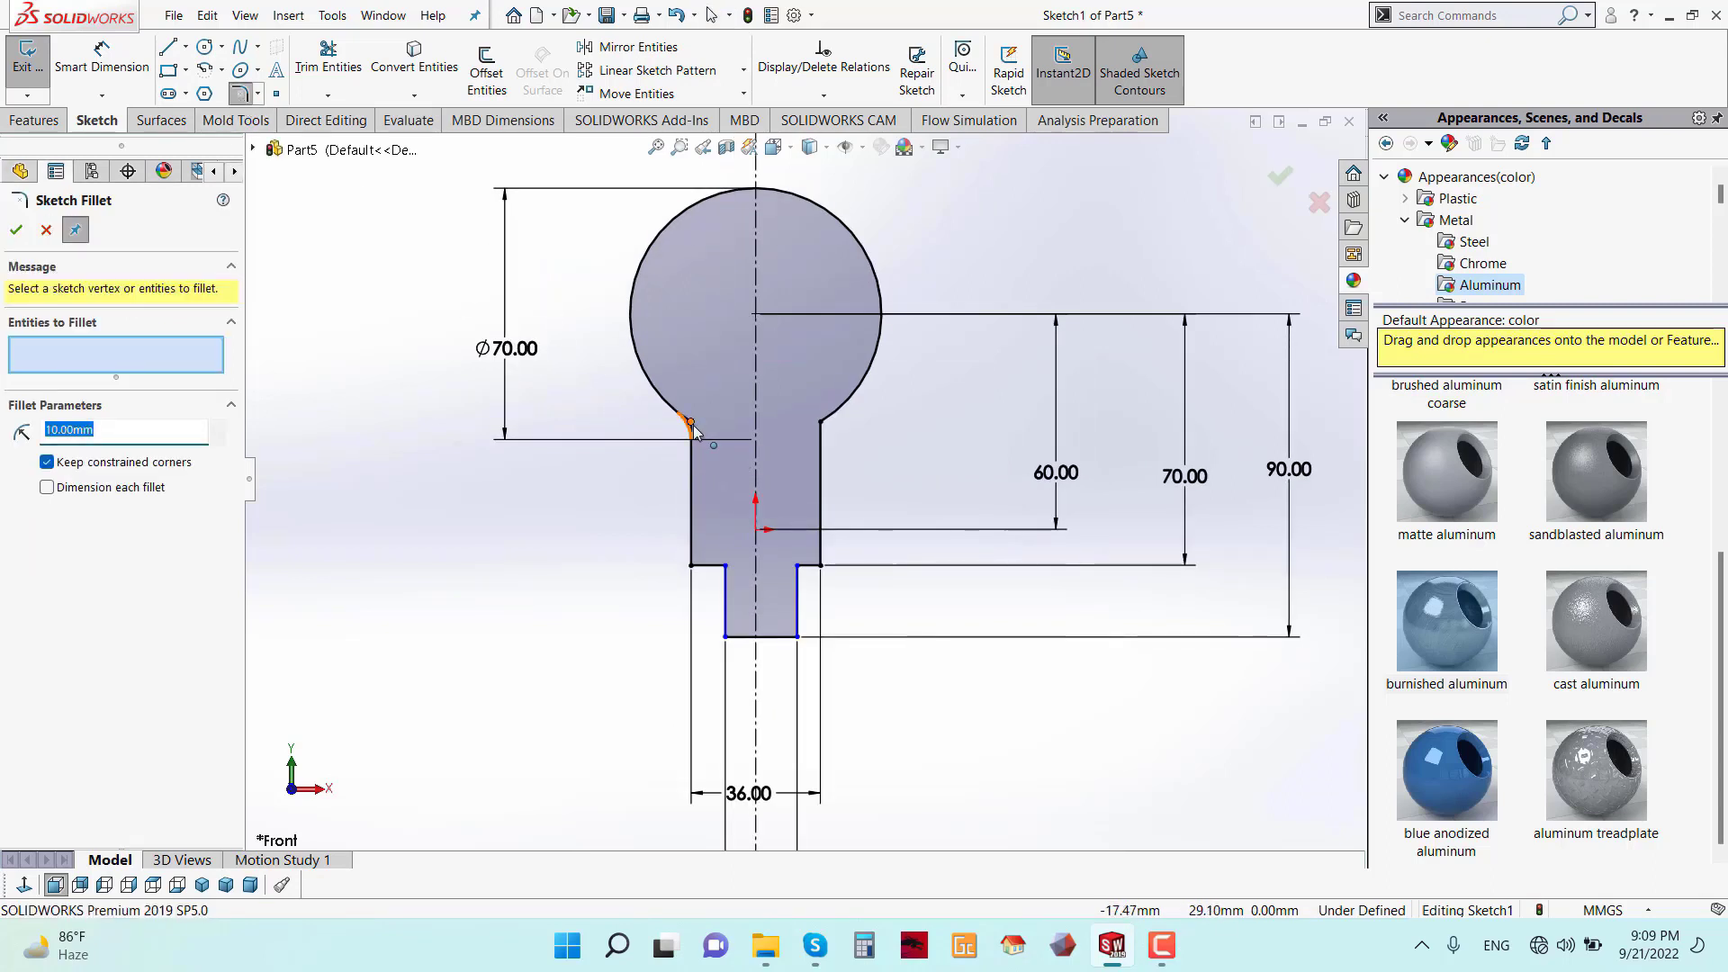
click(692, 425)
click(822, 429)
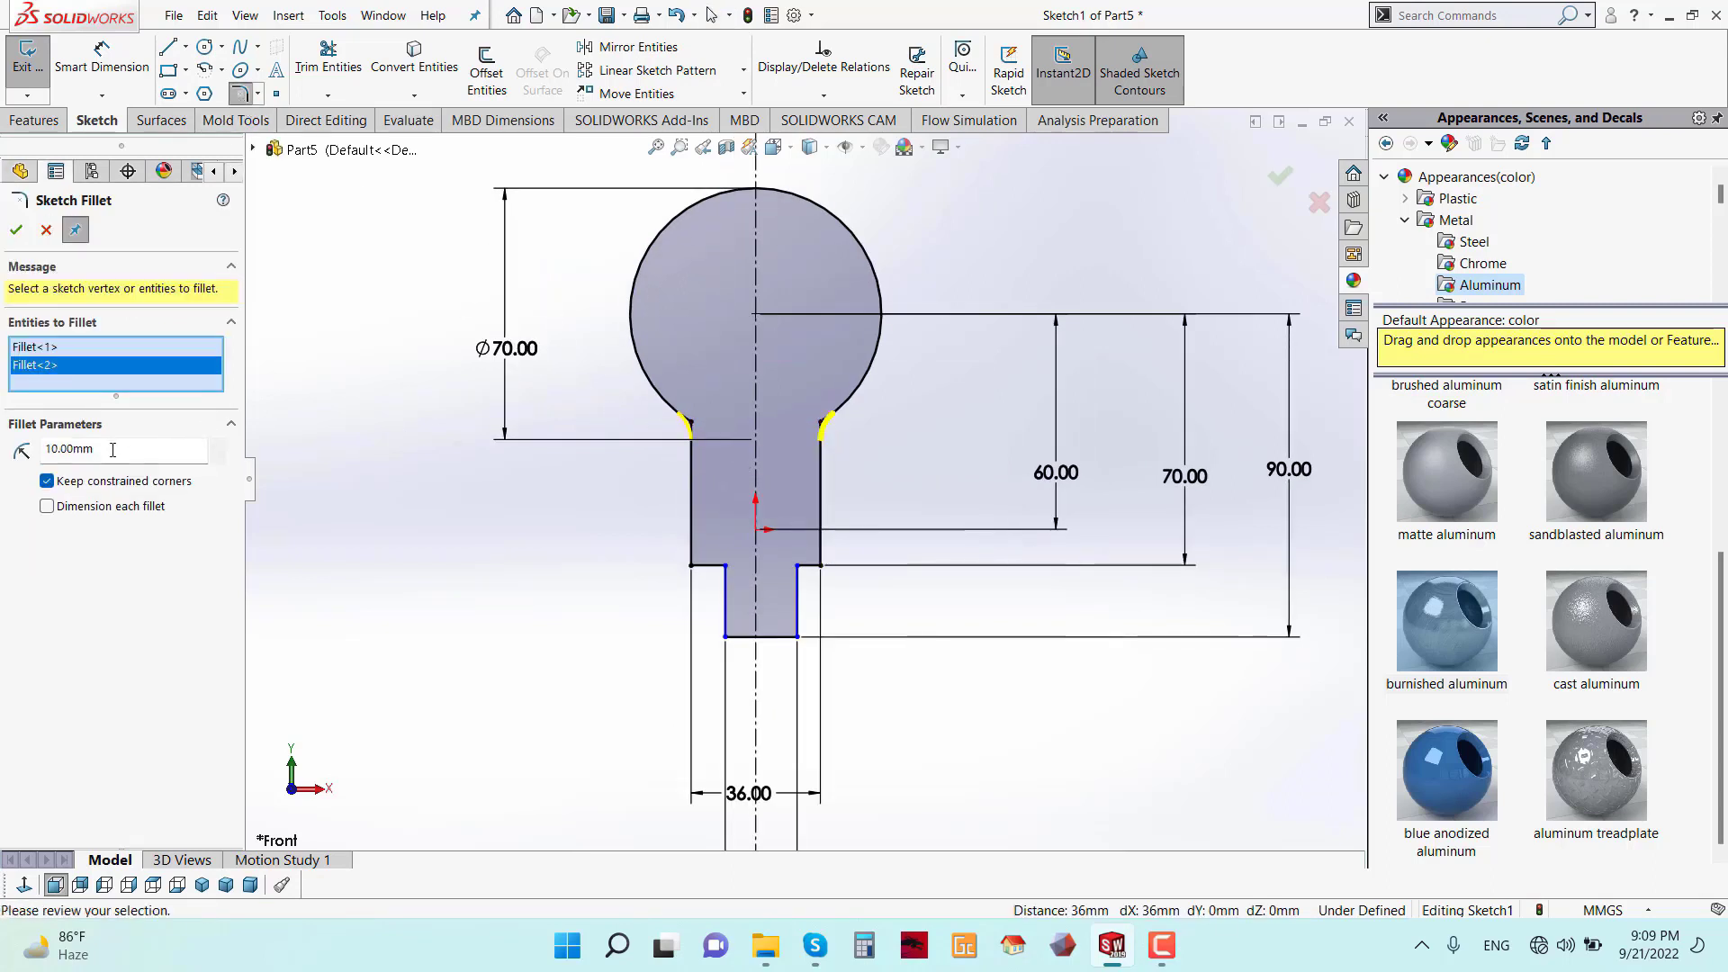
key(Return)
click(16, 231)
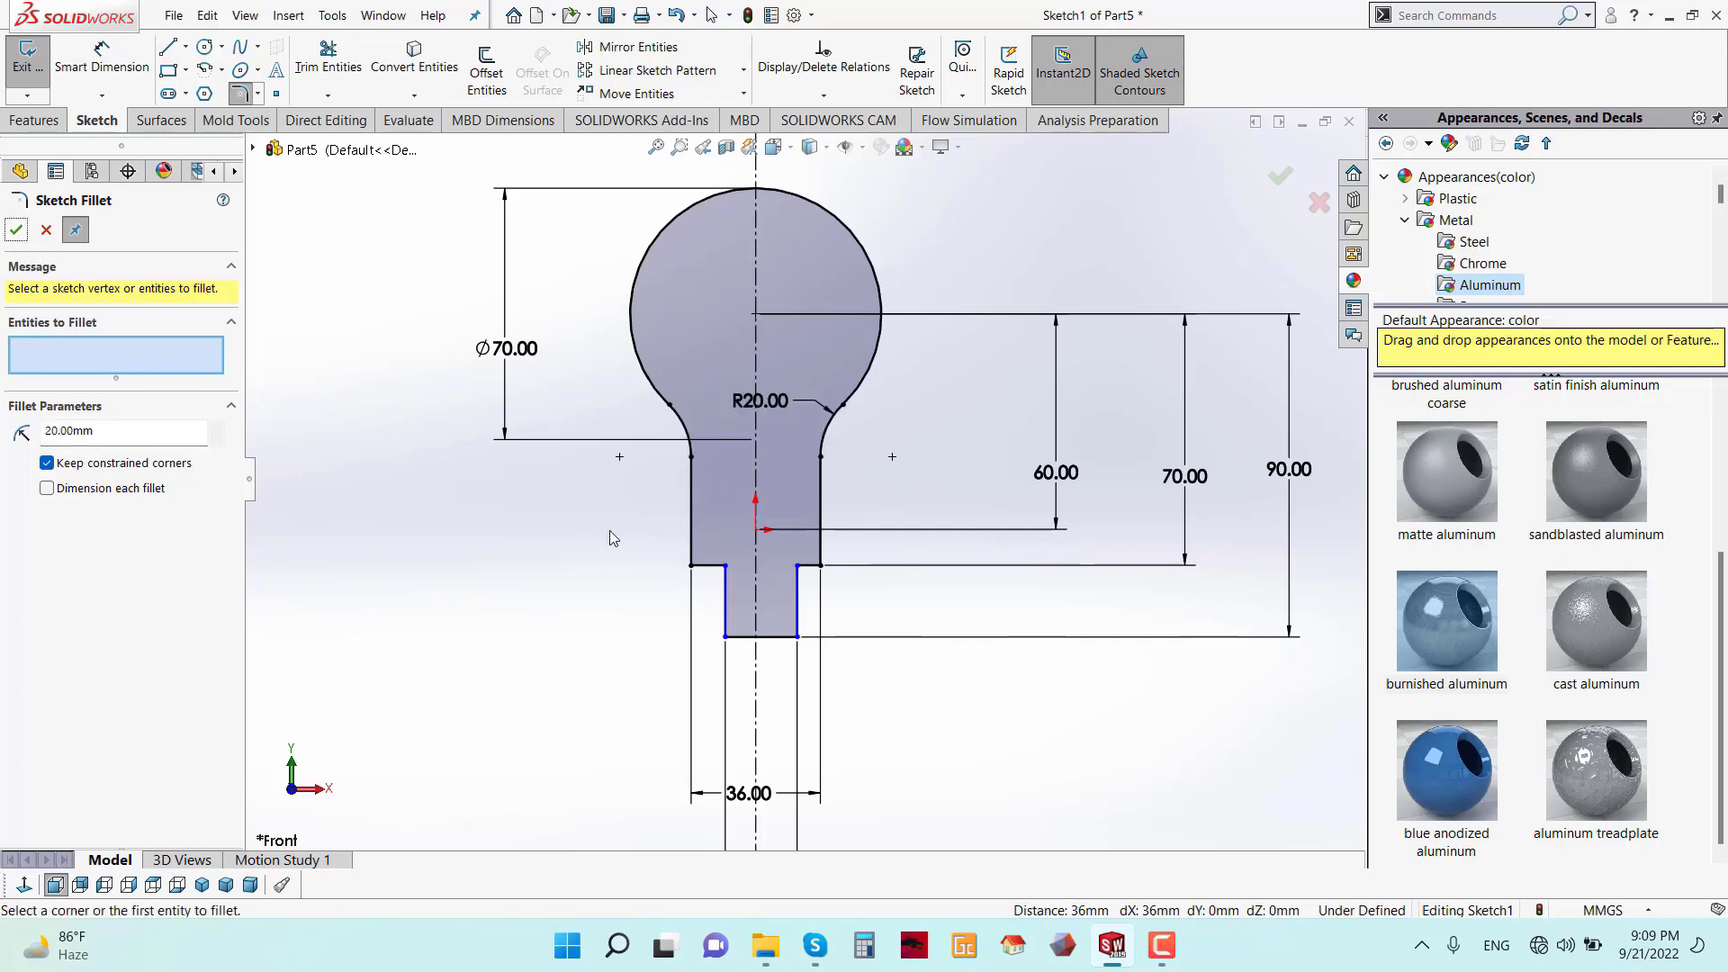
- Fillet the two bottom corners of the 36 mm wide section with a 5 mm radius
click(691, 566)
drag(120, 433, 47, 427)
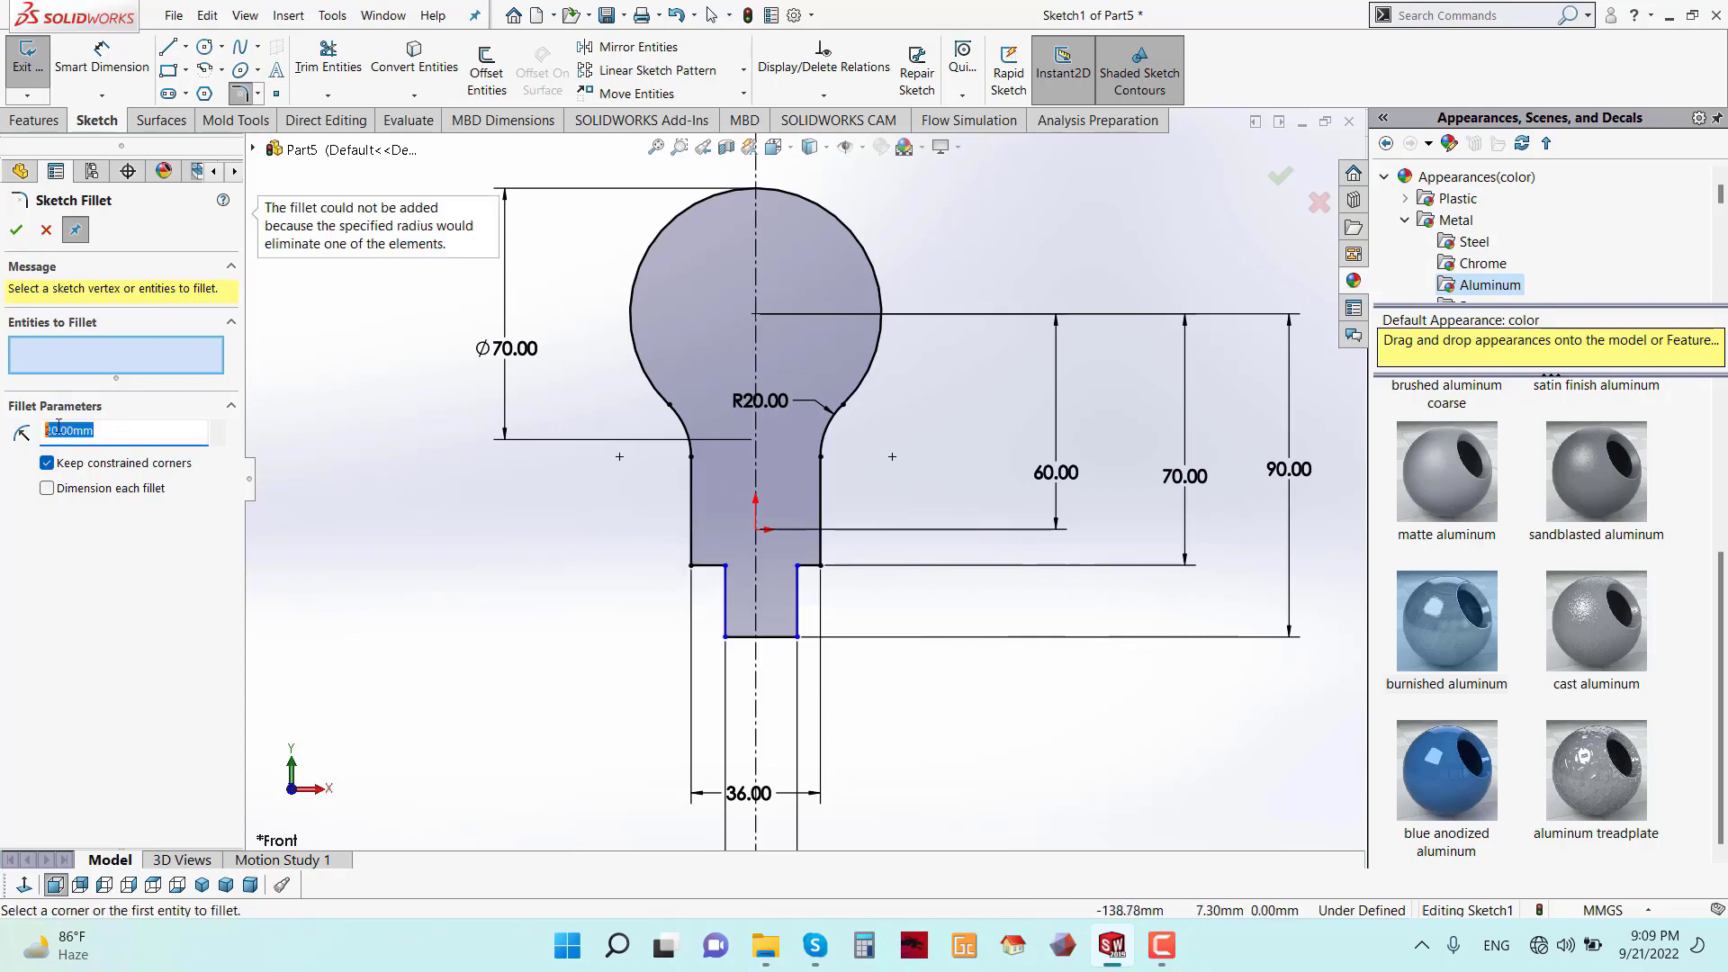
text(5)
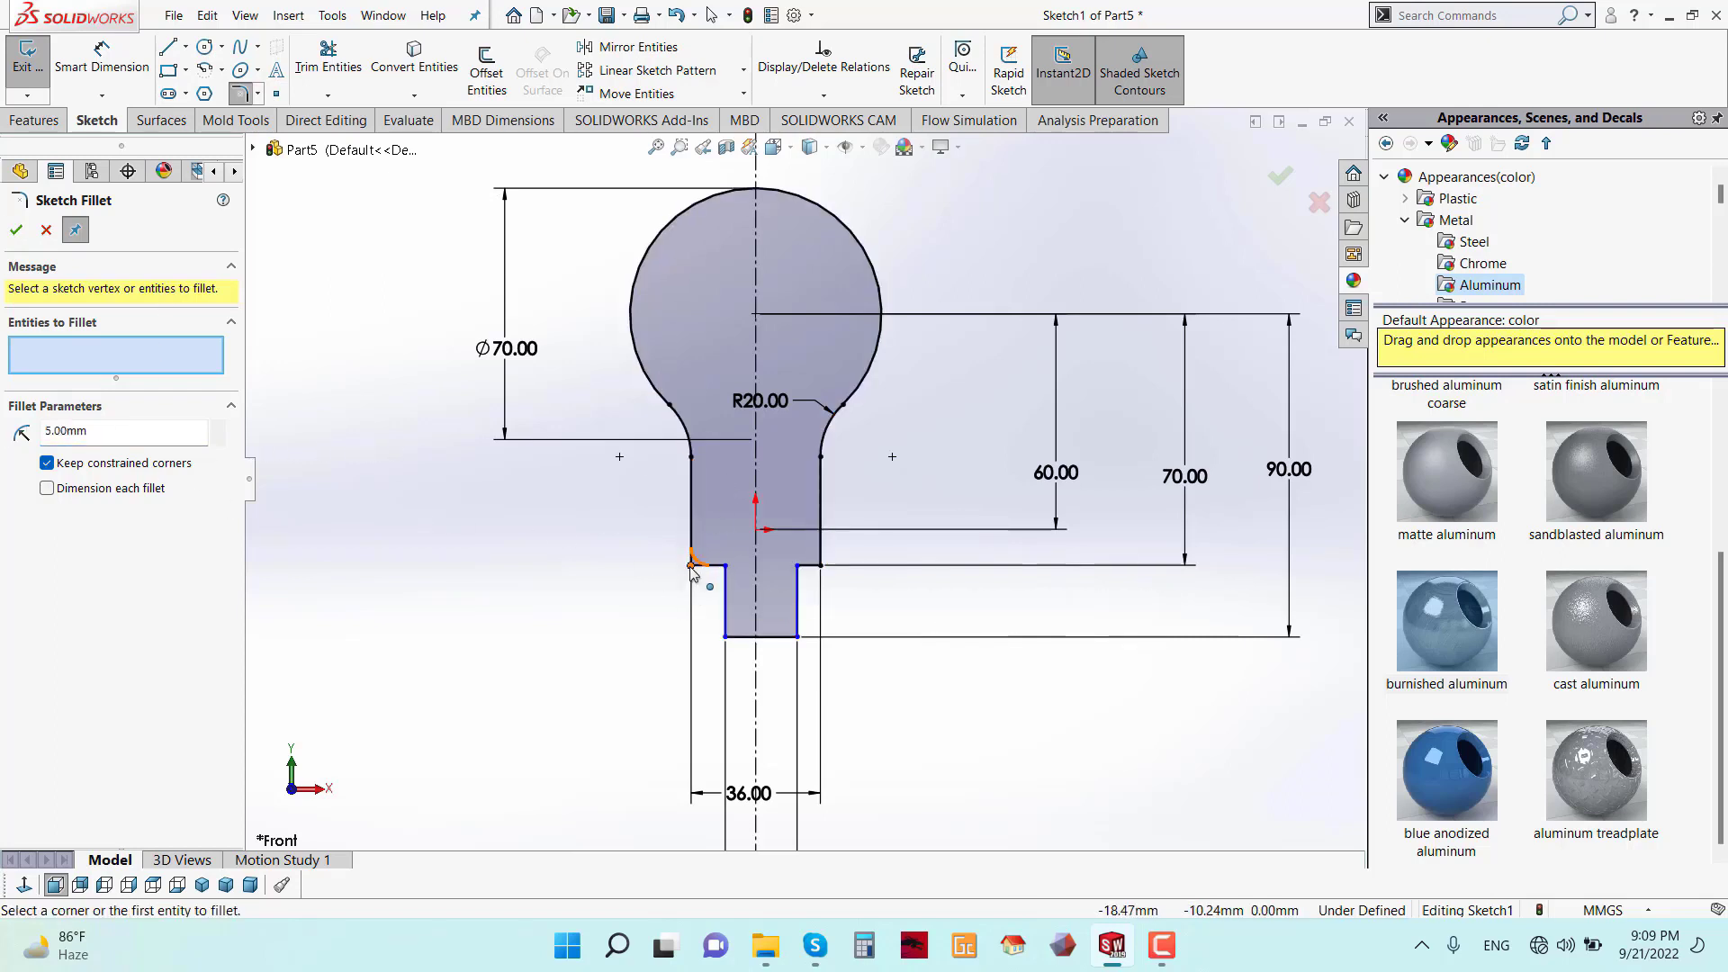
click(692, 565)
click(821, 564)
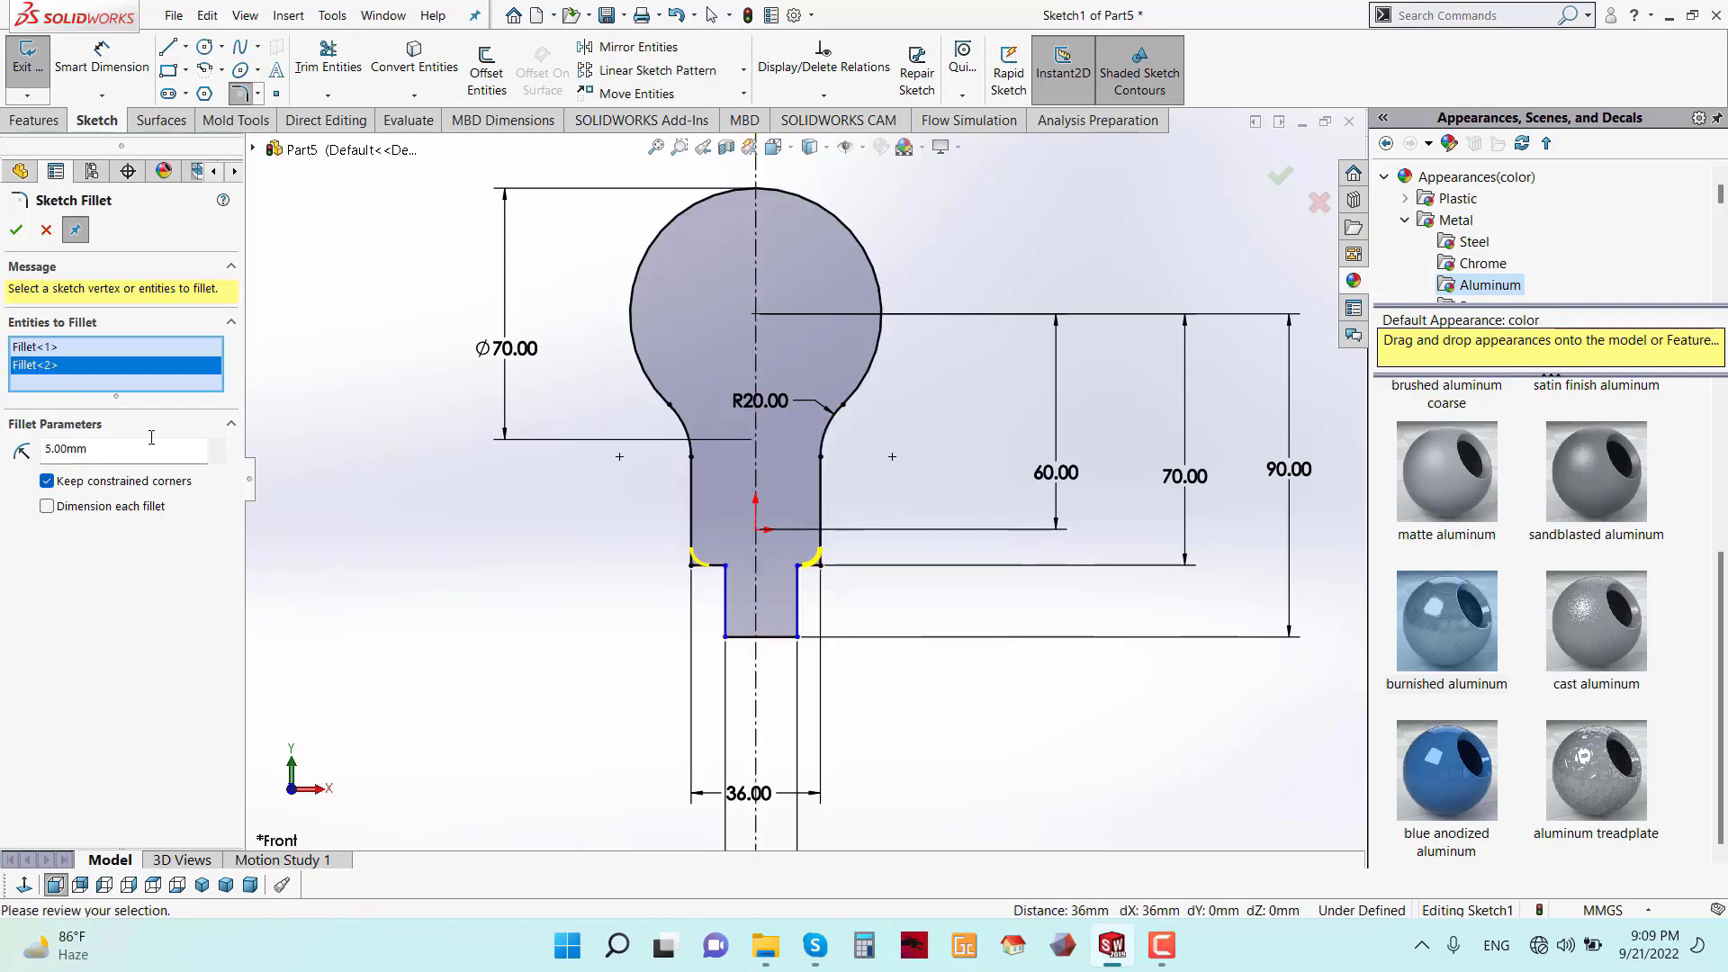
double_click(101, 447)
key(Return)
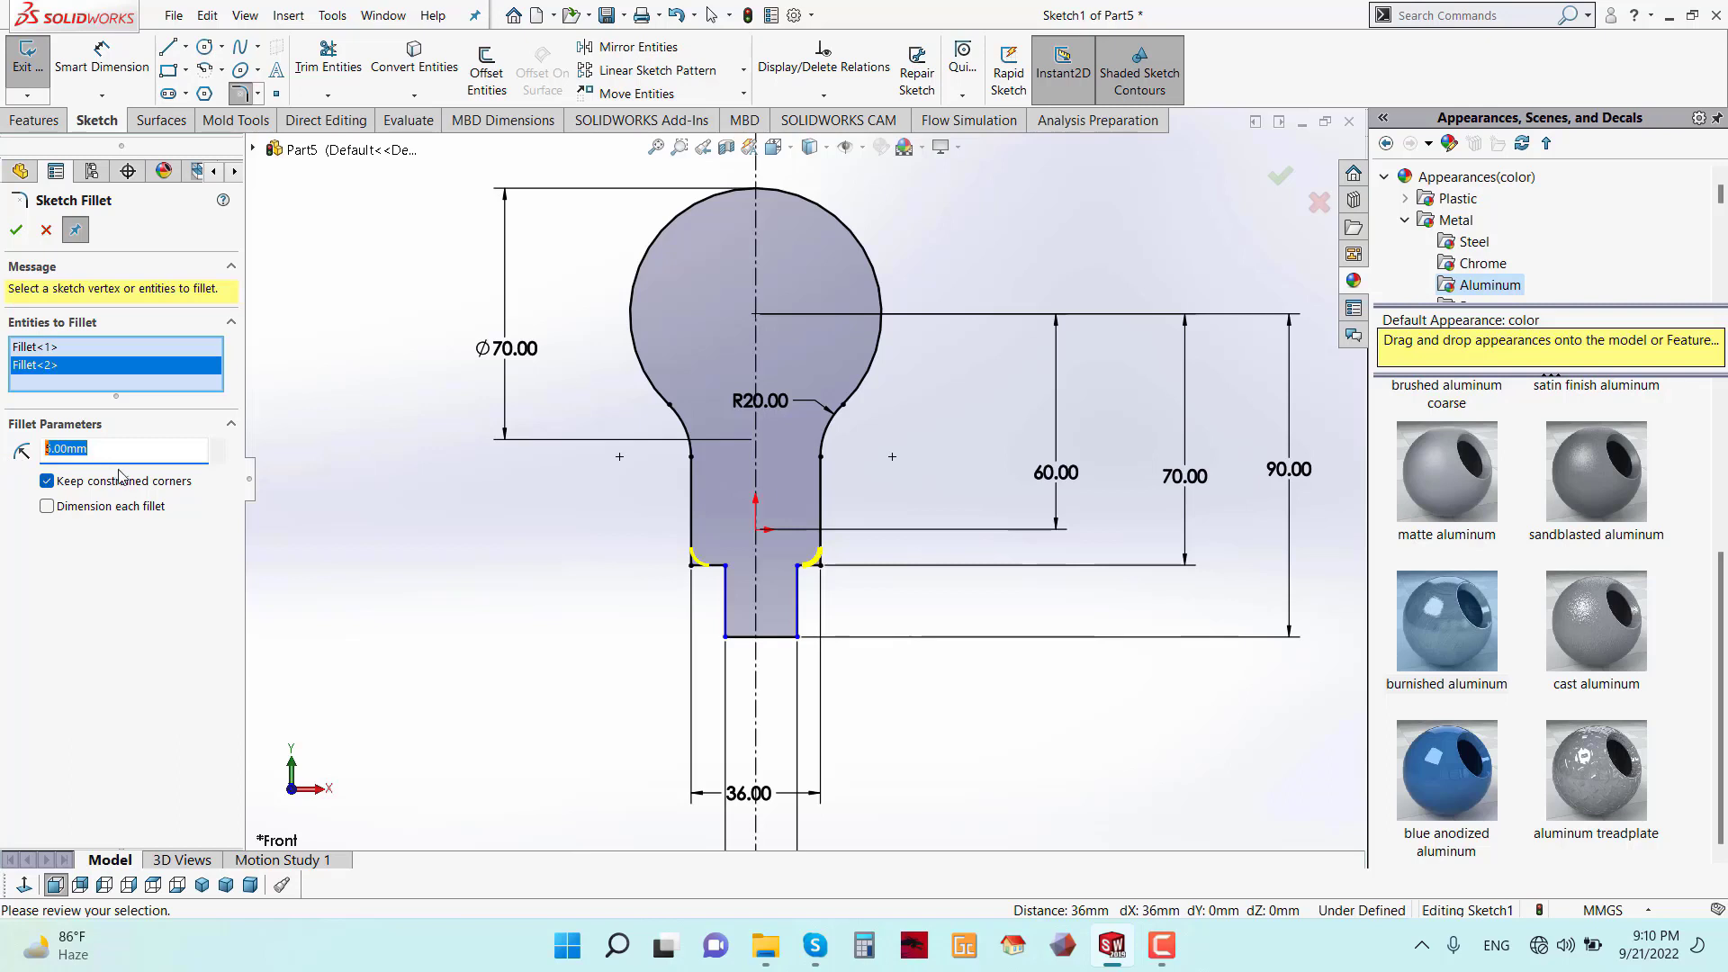
text(7)
key(Return)
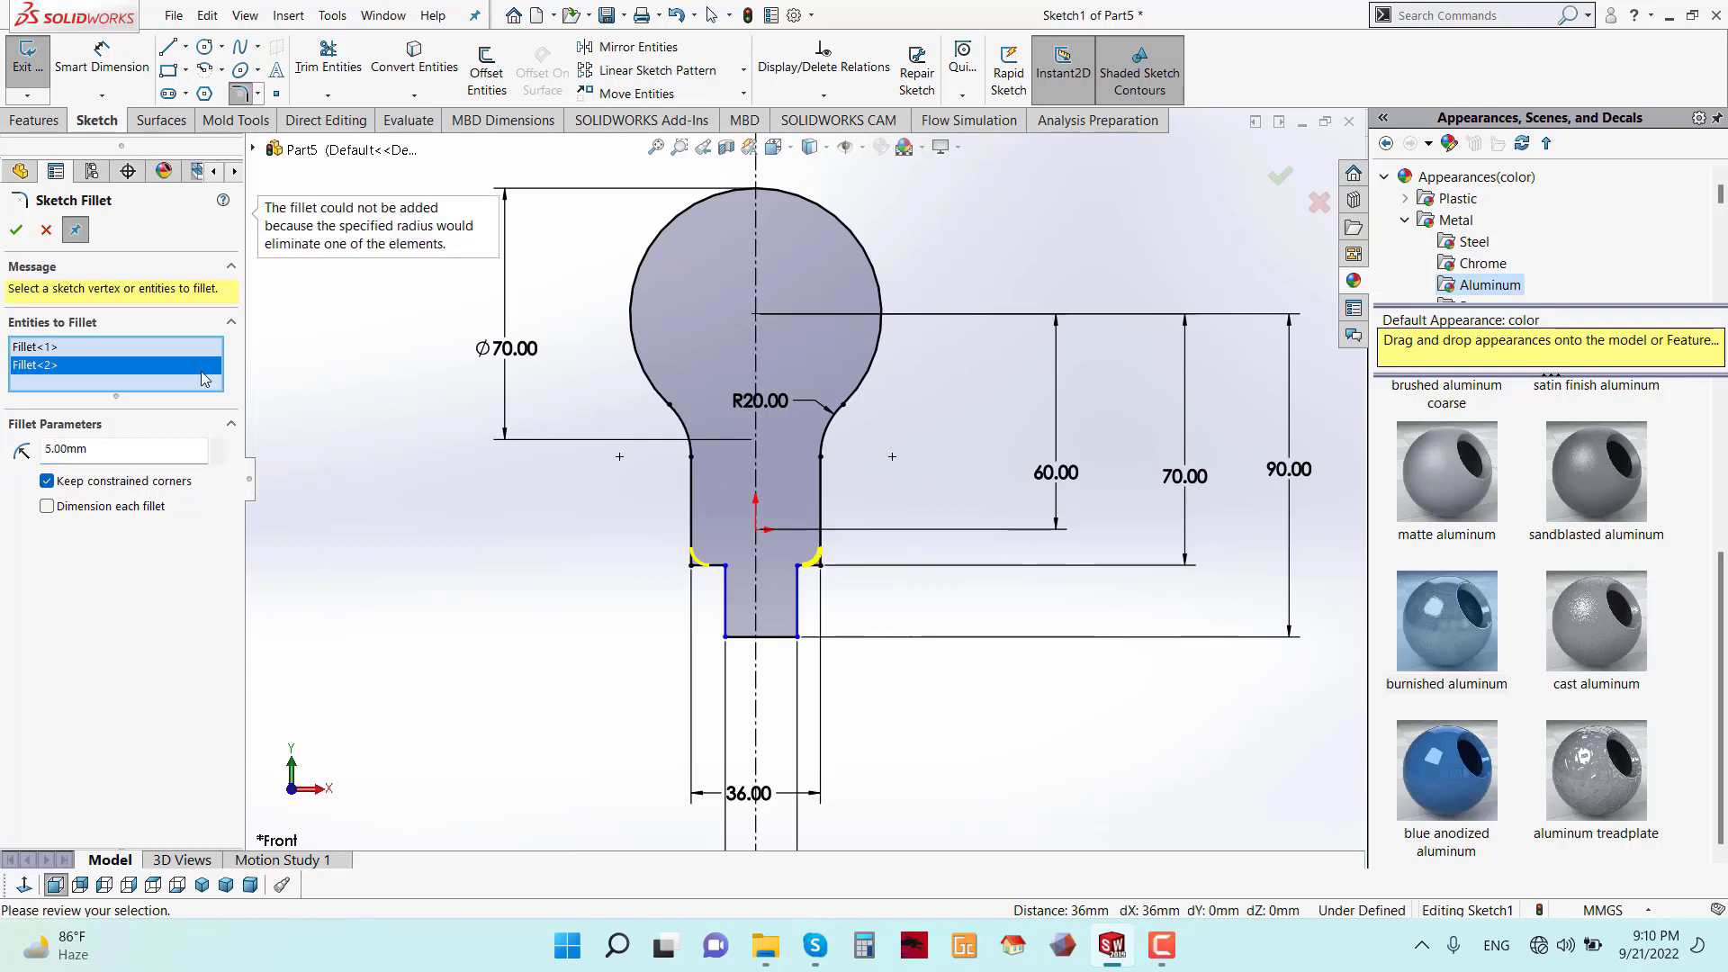
click(17, 231)
- Fillet the two bottom corners of the 20 mm wide section with a 2 mm radius
click(726, 636)
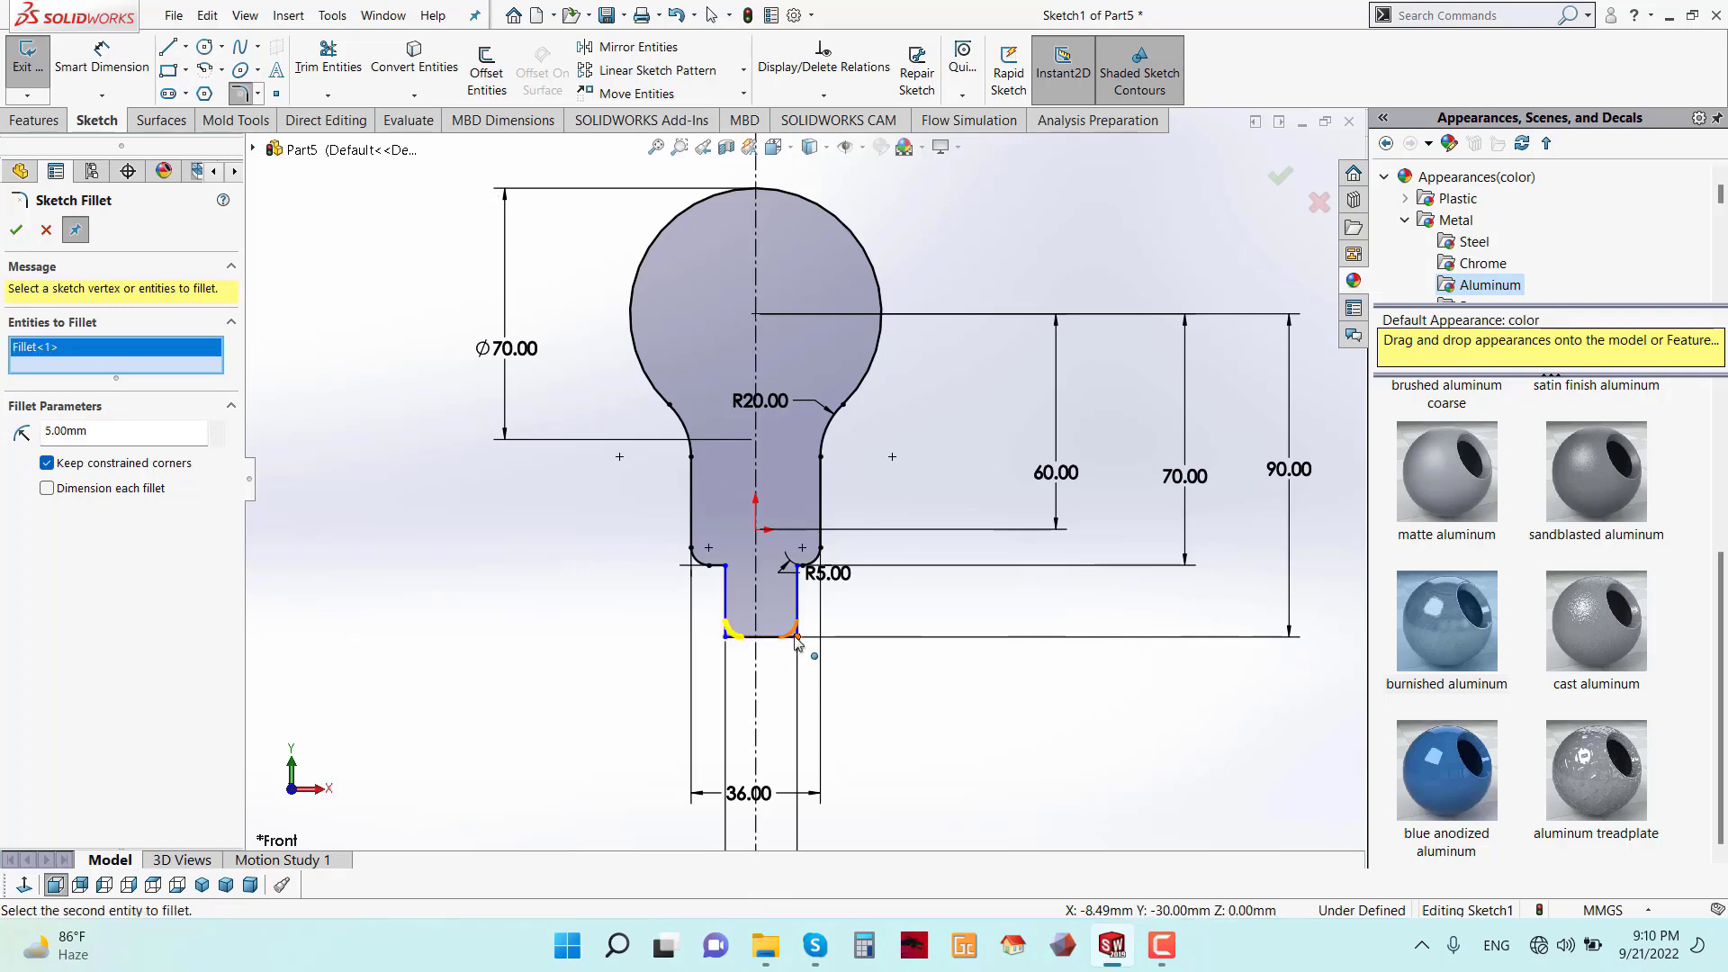
click(797, 636)
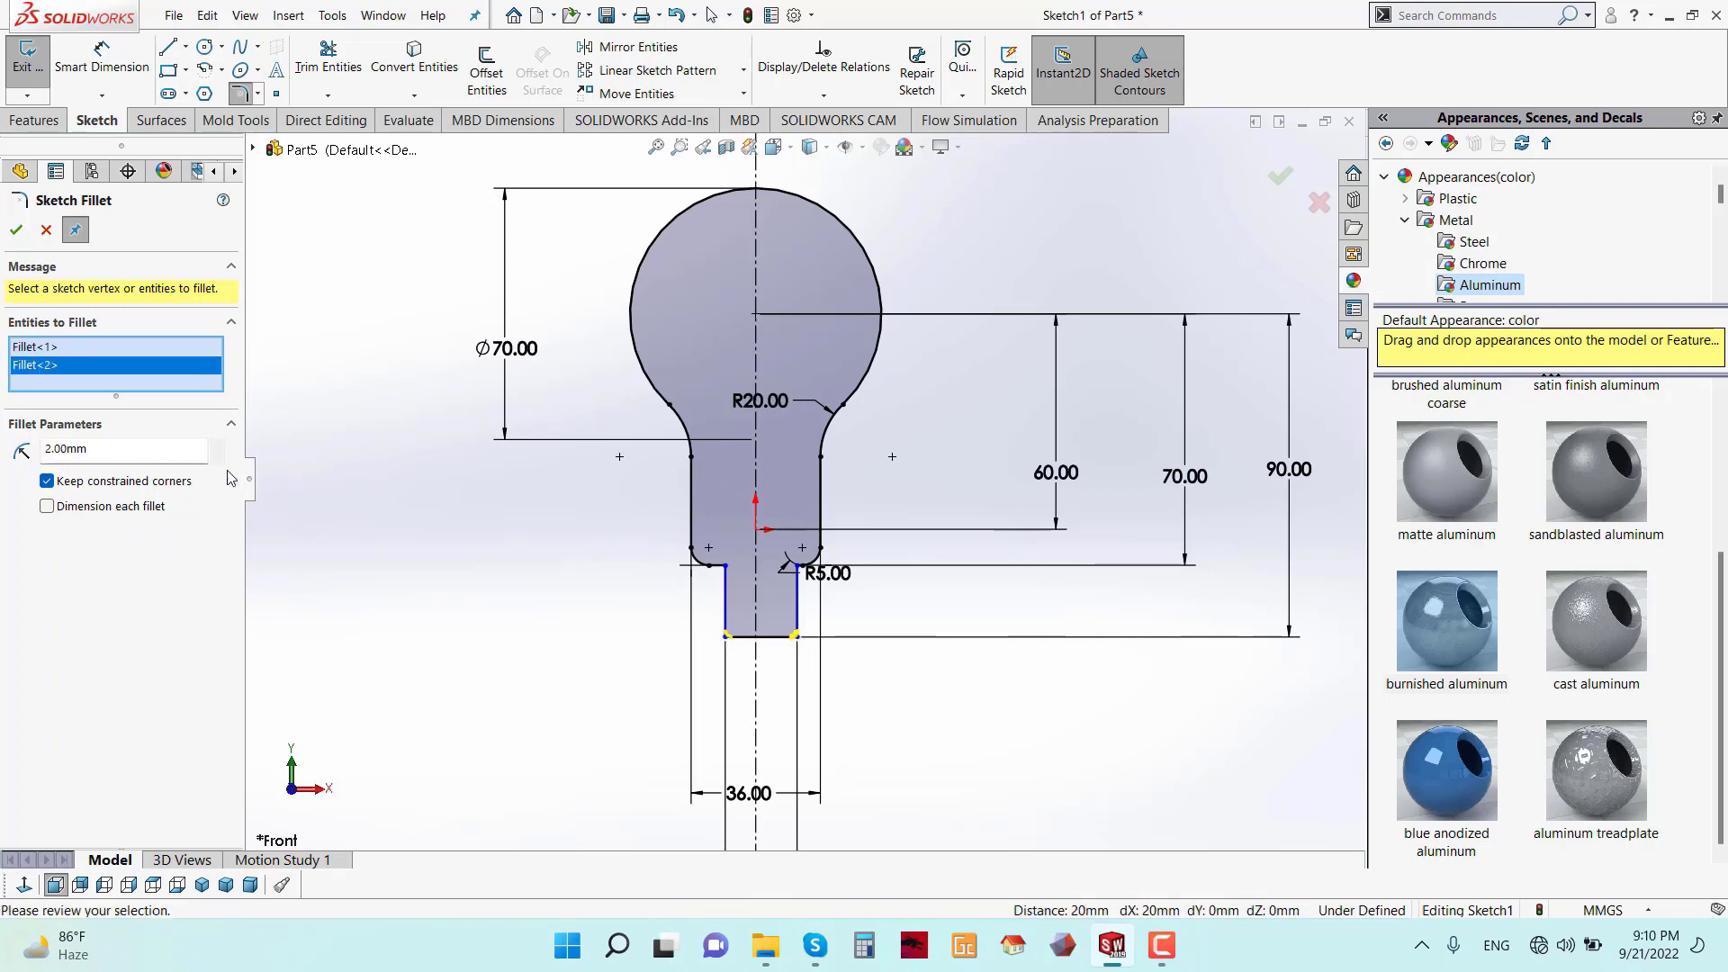
click(17, 231)
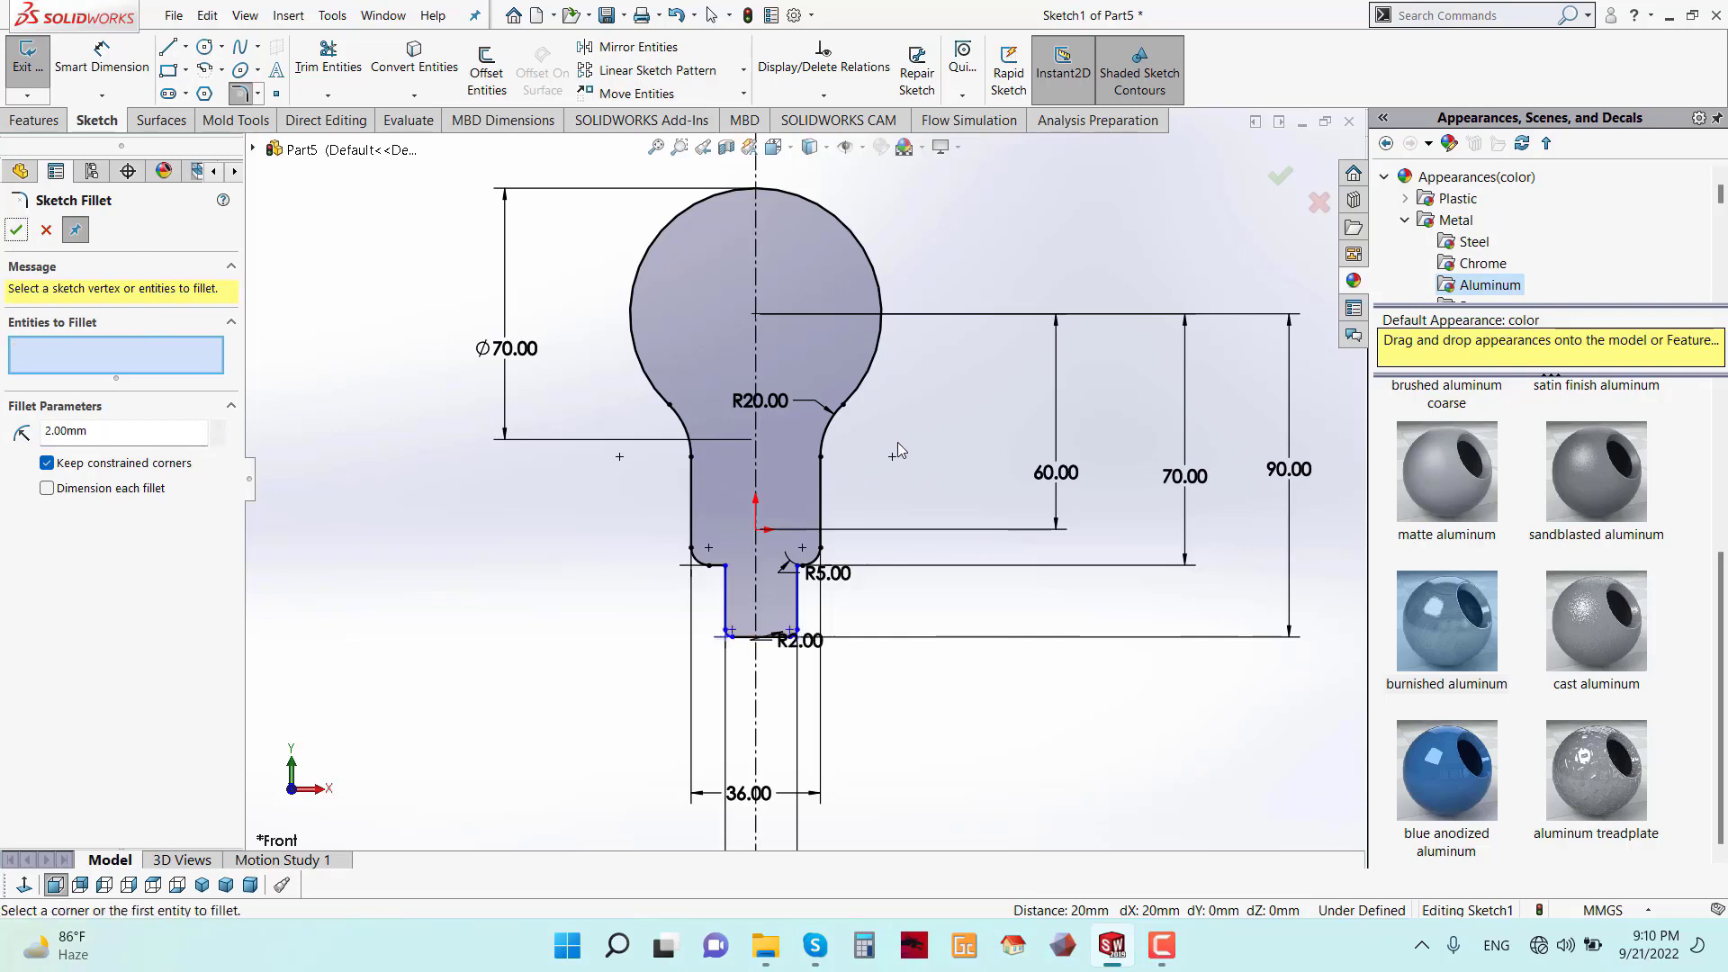
- Trim away the half of the bulb profile right of the vertical centerline, leaving only the left outline
click(17, 230)
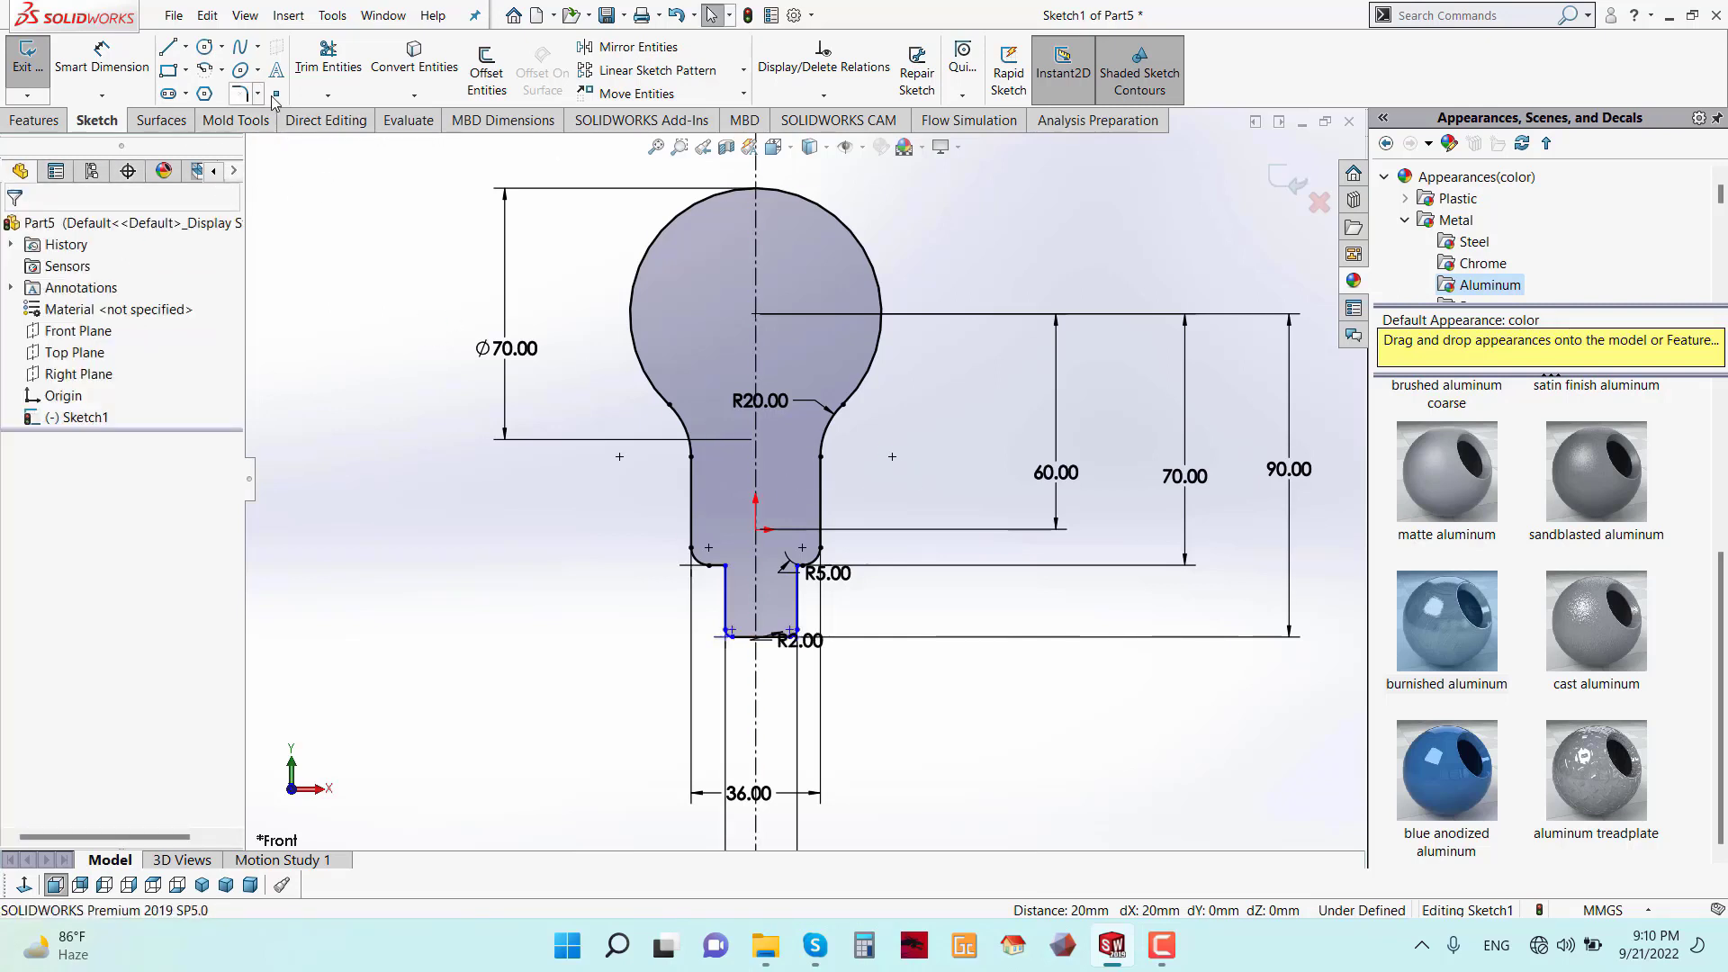
click(333, 77)
key(f)
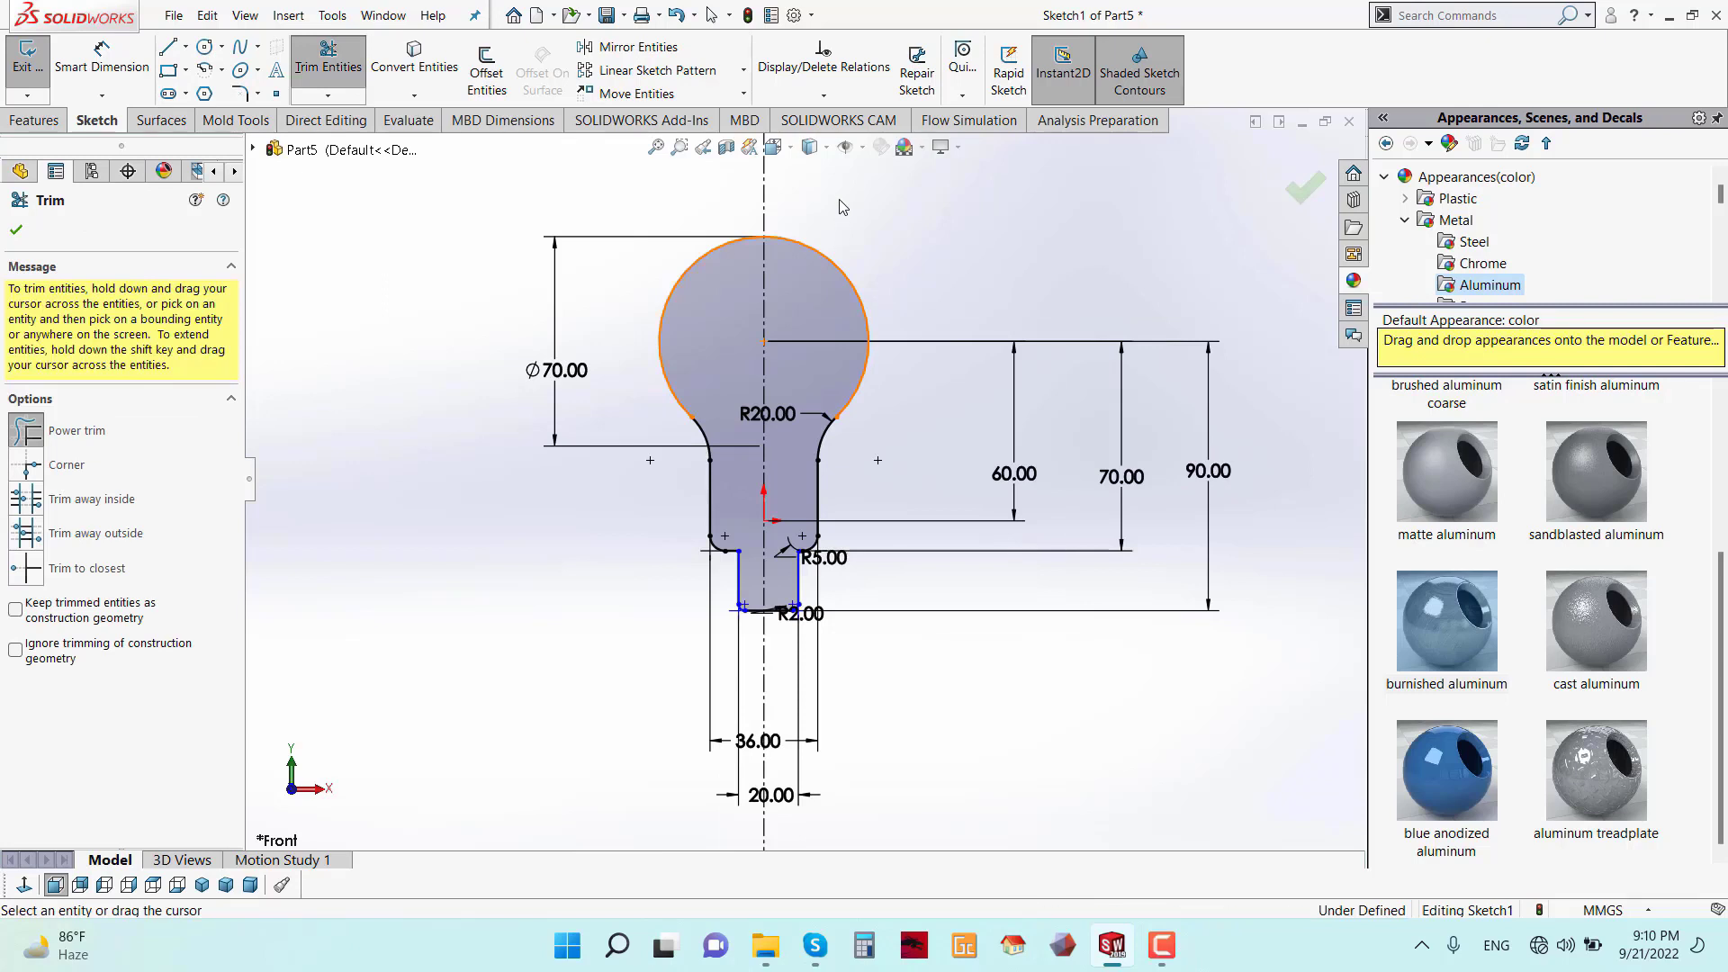
mouse_move(844, 206)
mouse_down()
mouse_move(828, 462)
mouse_move(781, 585)
mouse_move(784, 682)
mouse_move(746, 716)
mouse_move(760, 625)
mouse_move(693, 817)
mouse_up()
scroll(841, 450, down, 5)
scroll(792, 585, down, 4)
scroll(765, 621, down, 4)
scroll(756, 648, up, 3)
drag(771, 760, 774, 776)
scroll(776, 610, up, 5)
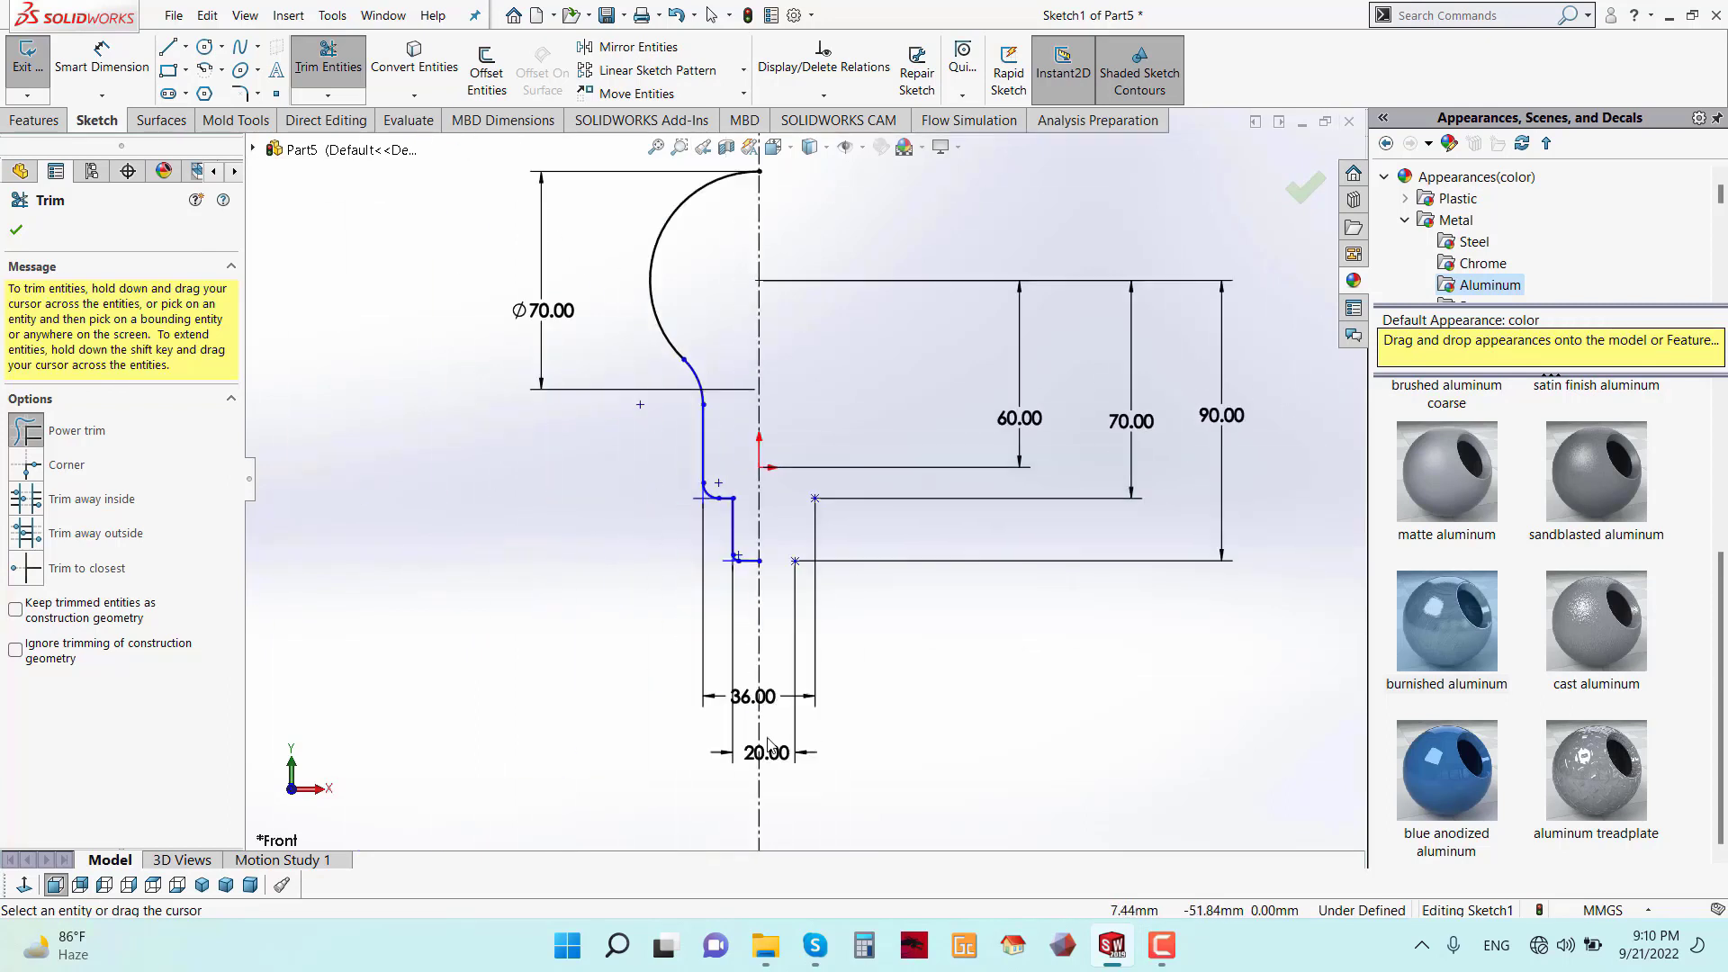
click(15, 234)
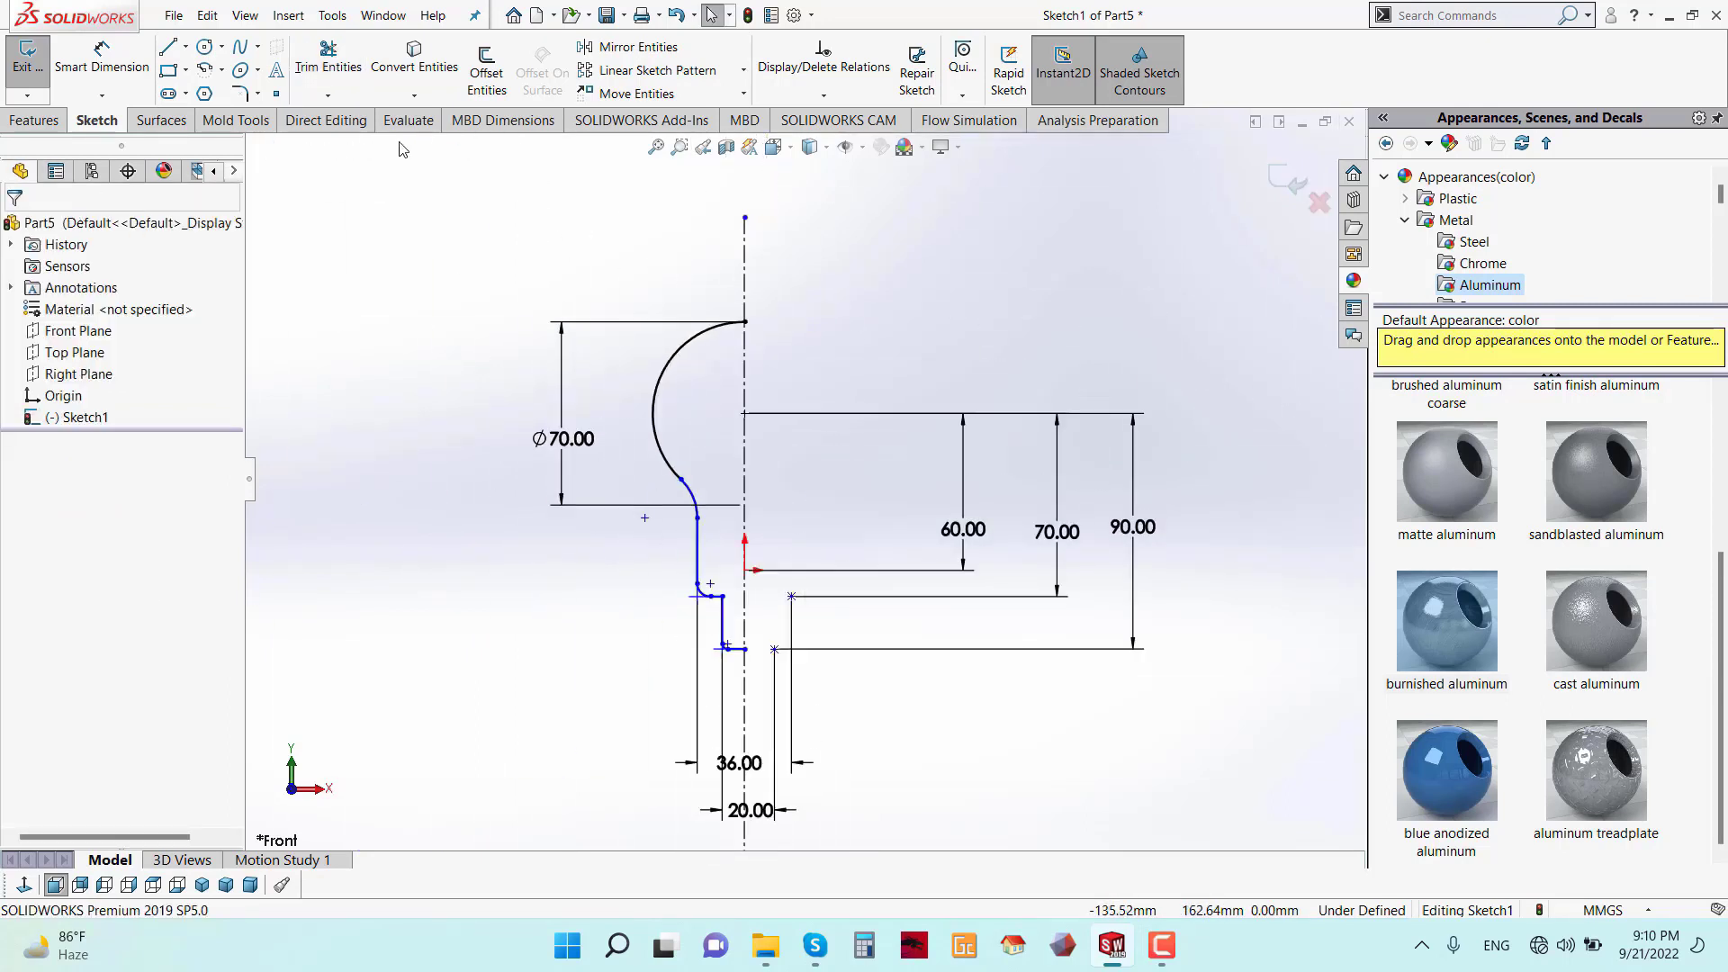
- Offset the whole half-outline chain outward by 0.50 mm to form the glass wall
click(486, 72)
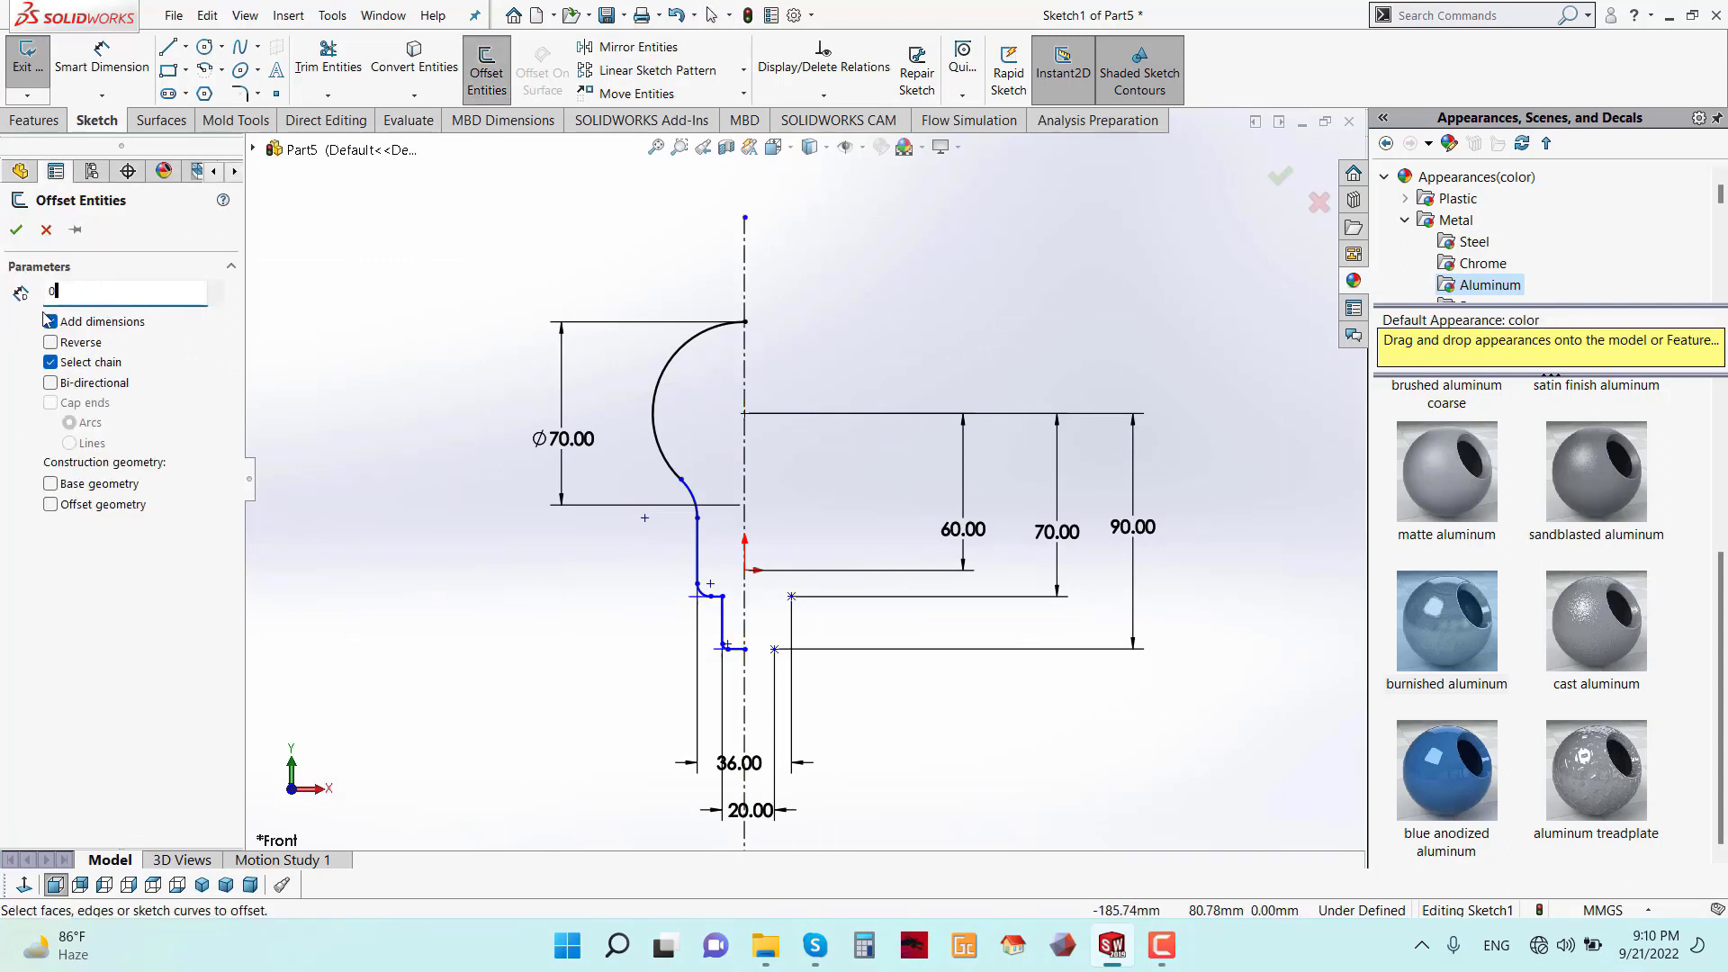
text(0.)
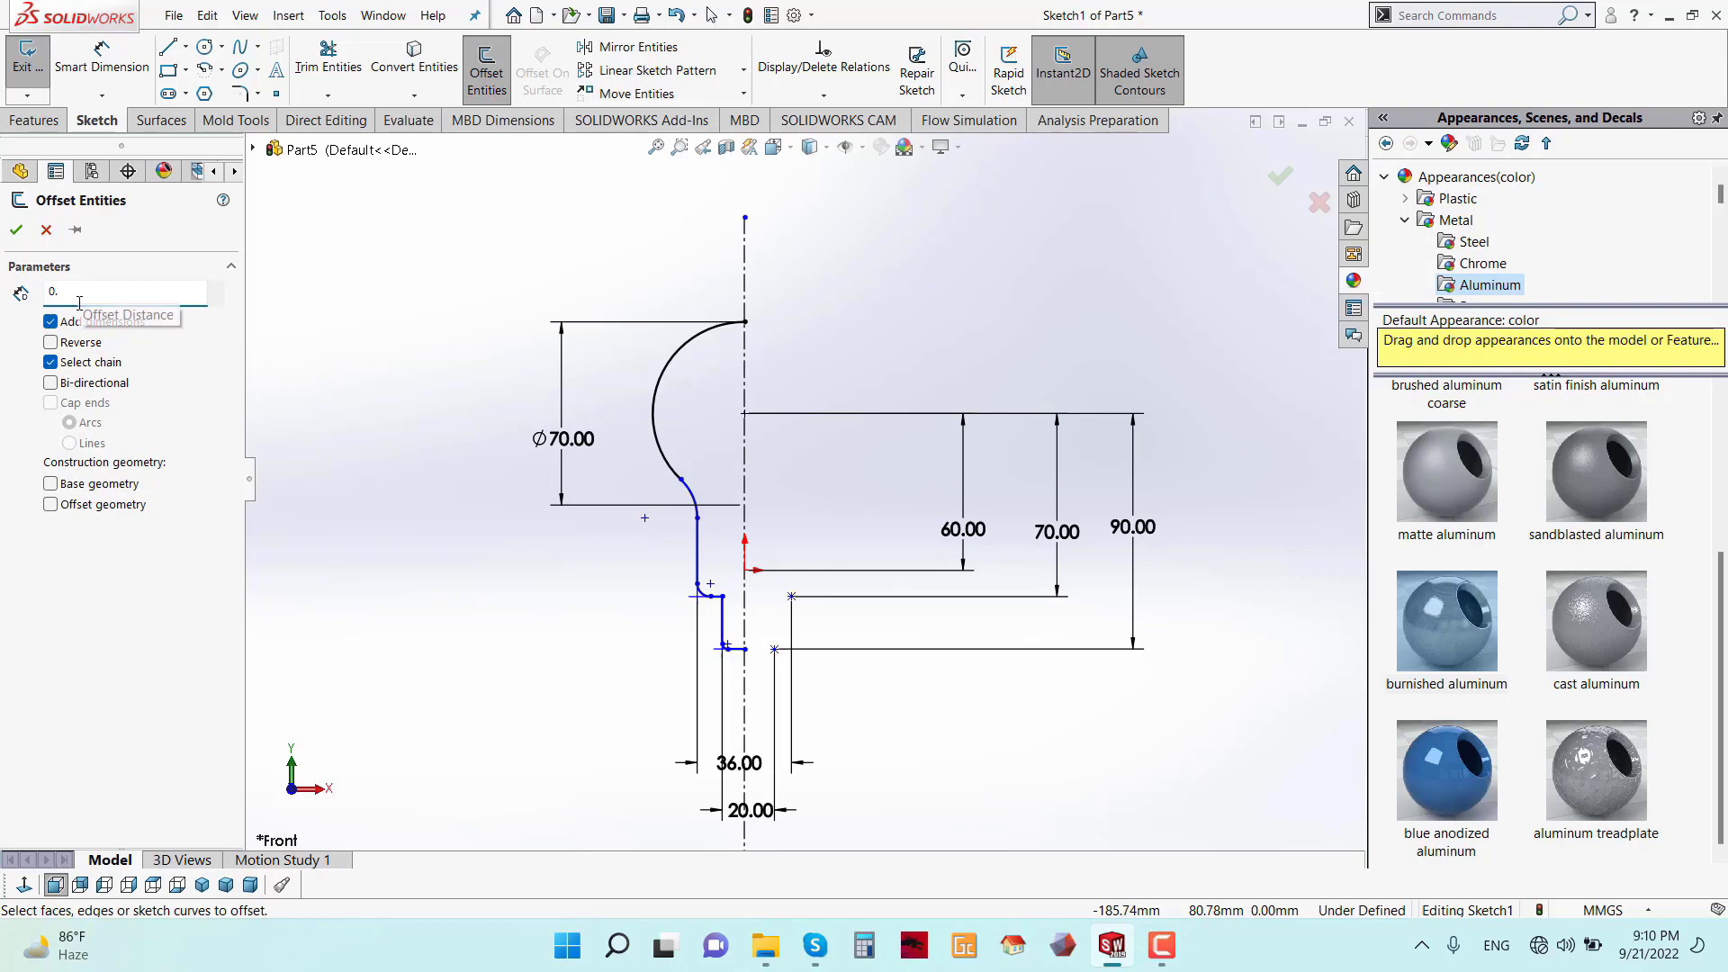
text(50mm)
key(shift+Tab)
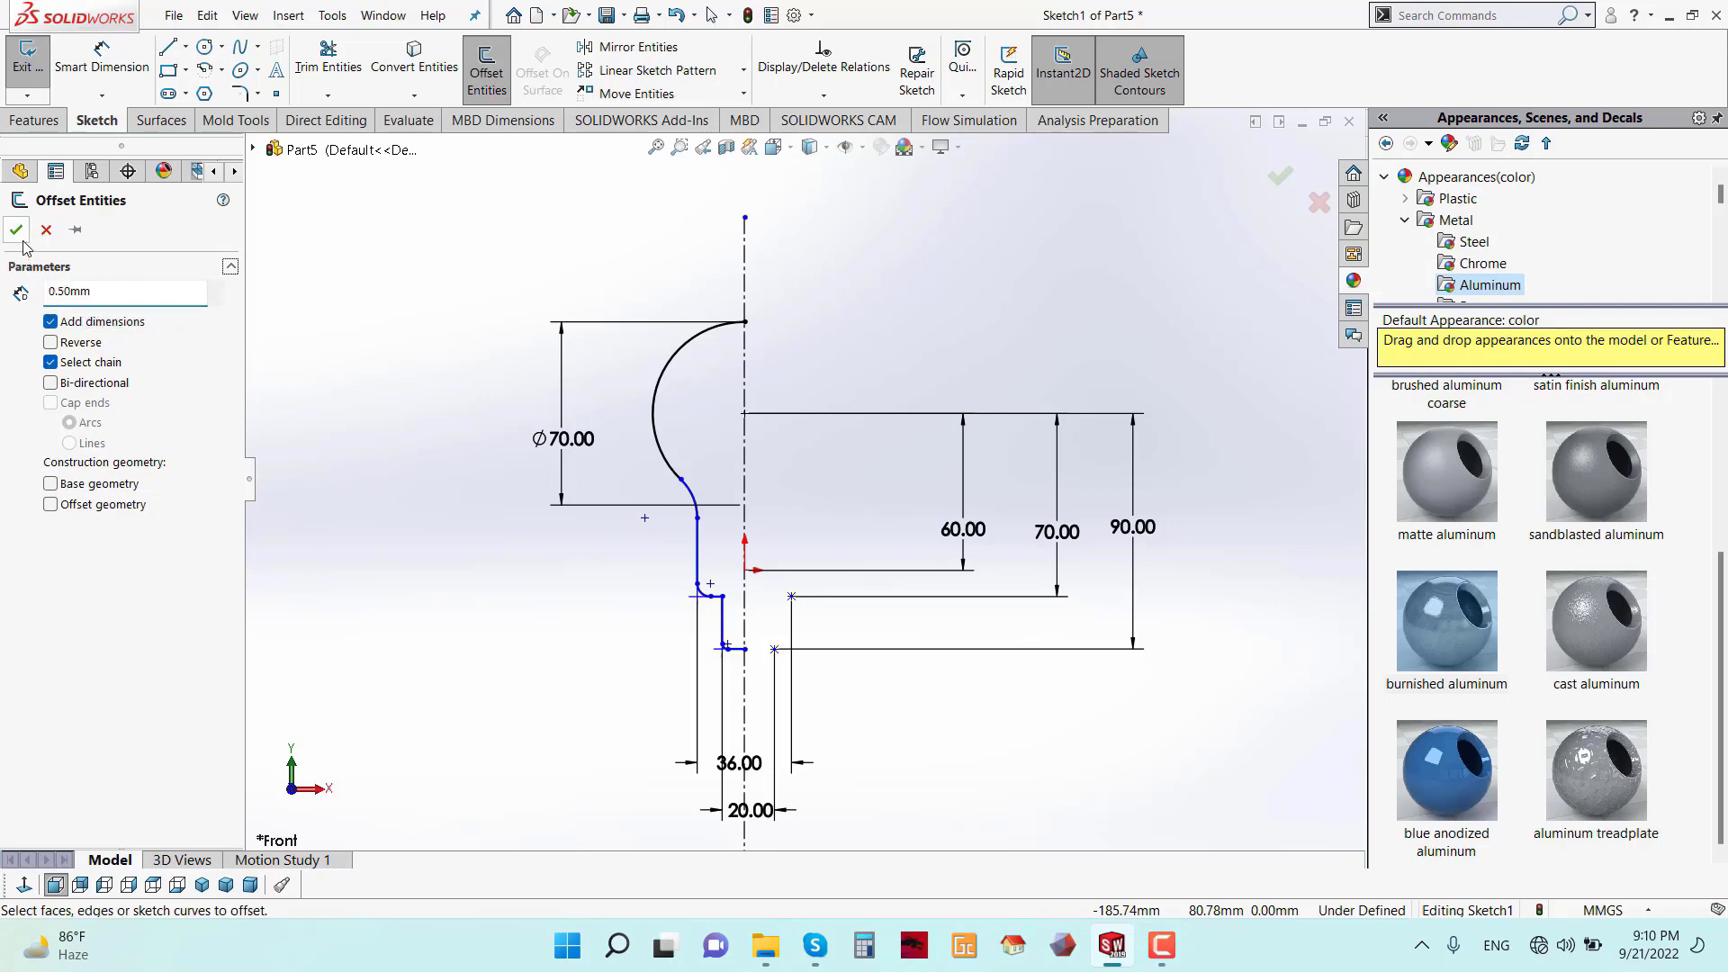
click(641, 419)
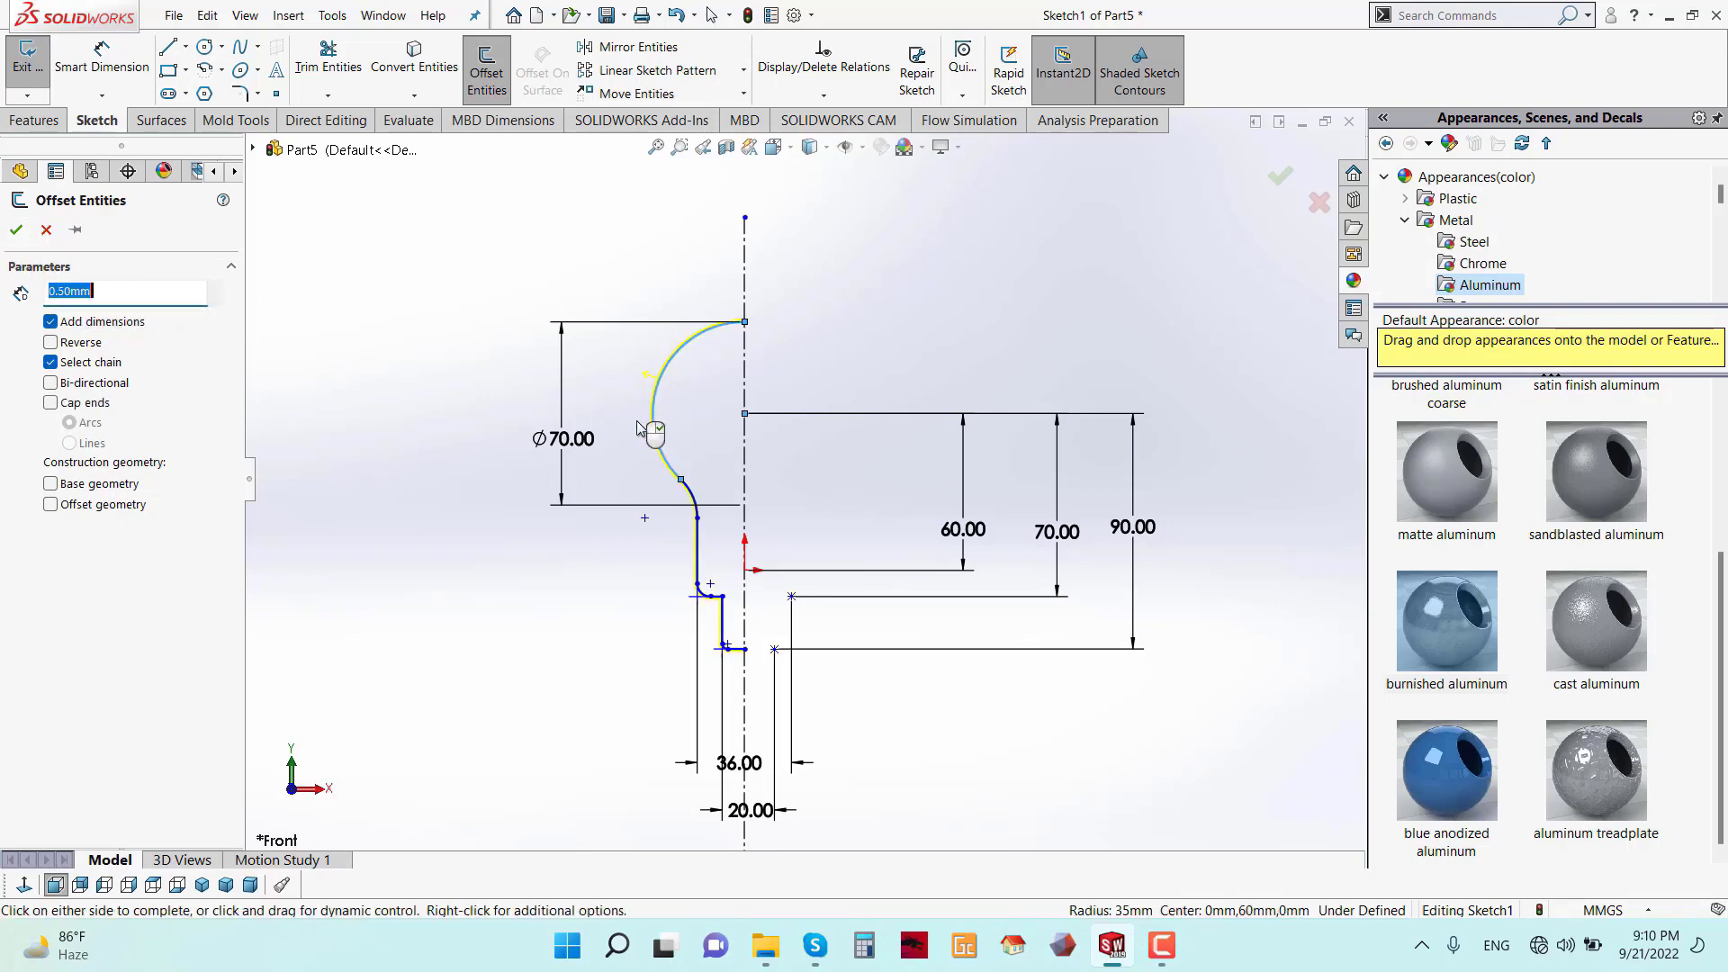
click(16, 230)
- Close the wall profile at the top of the bulb with a short vertical line between the two arc ends on the centerline
scroll(726, 344, down, 5)
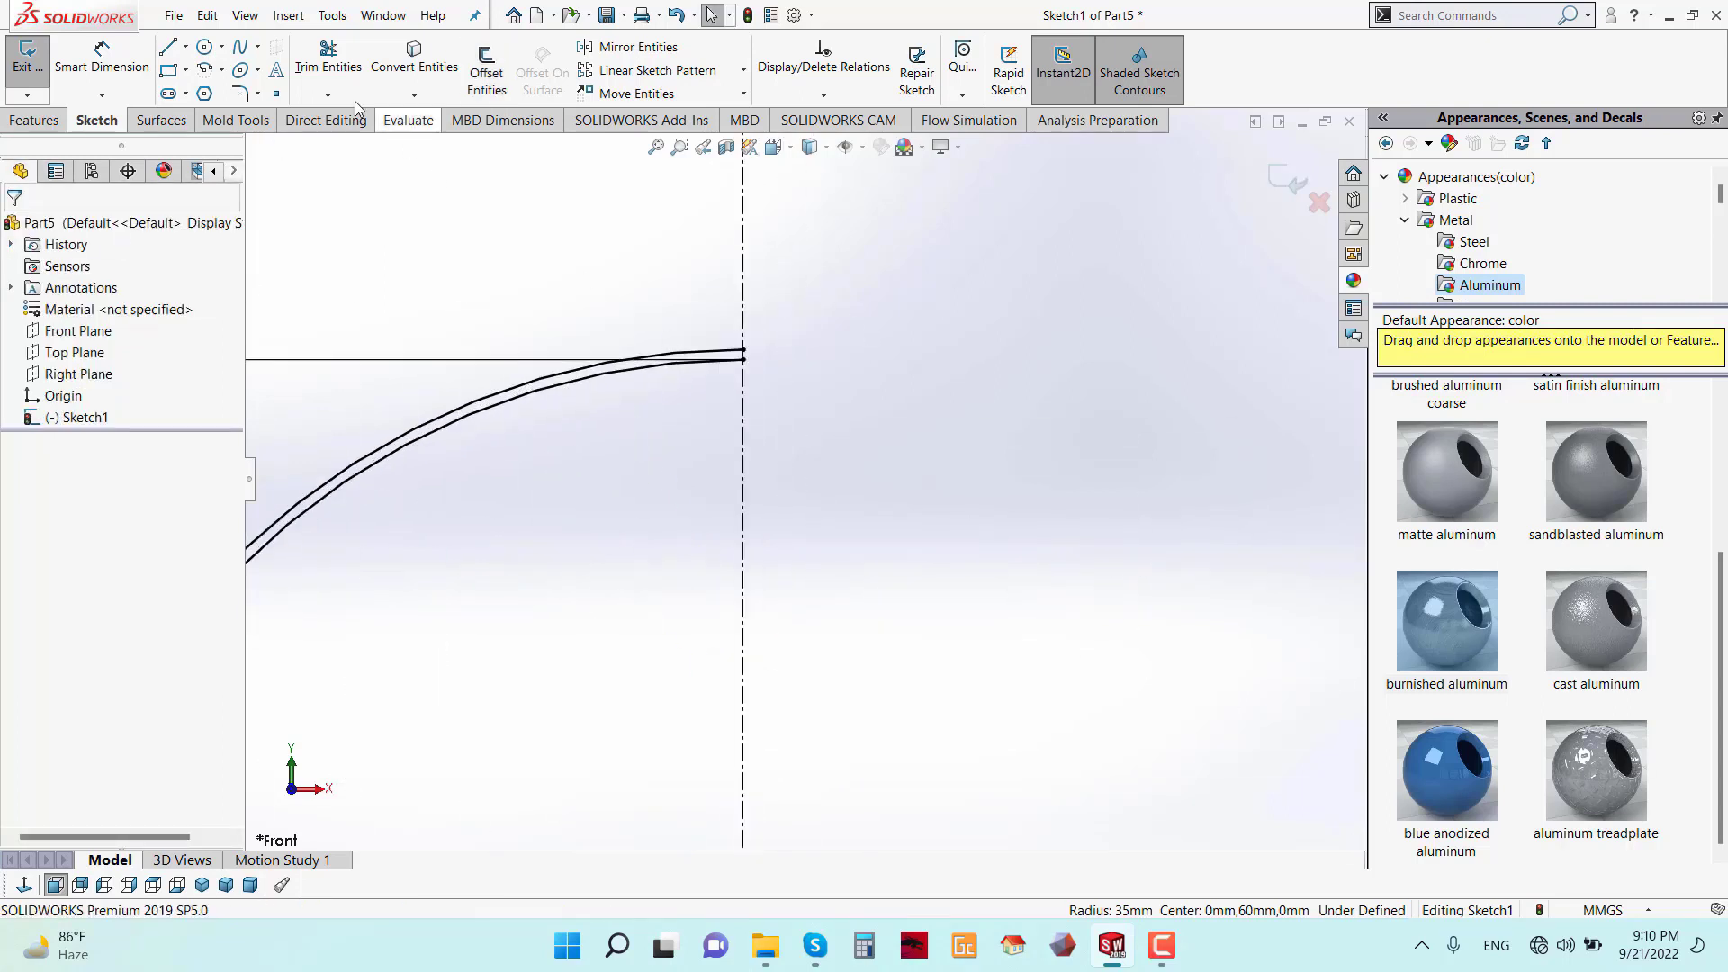
click(168, 48)
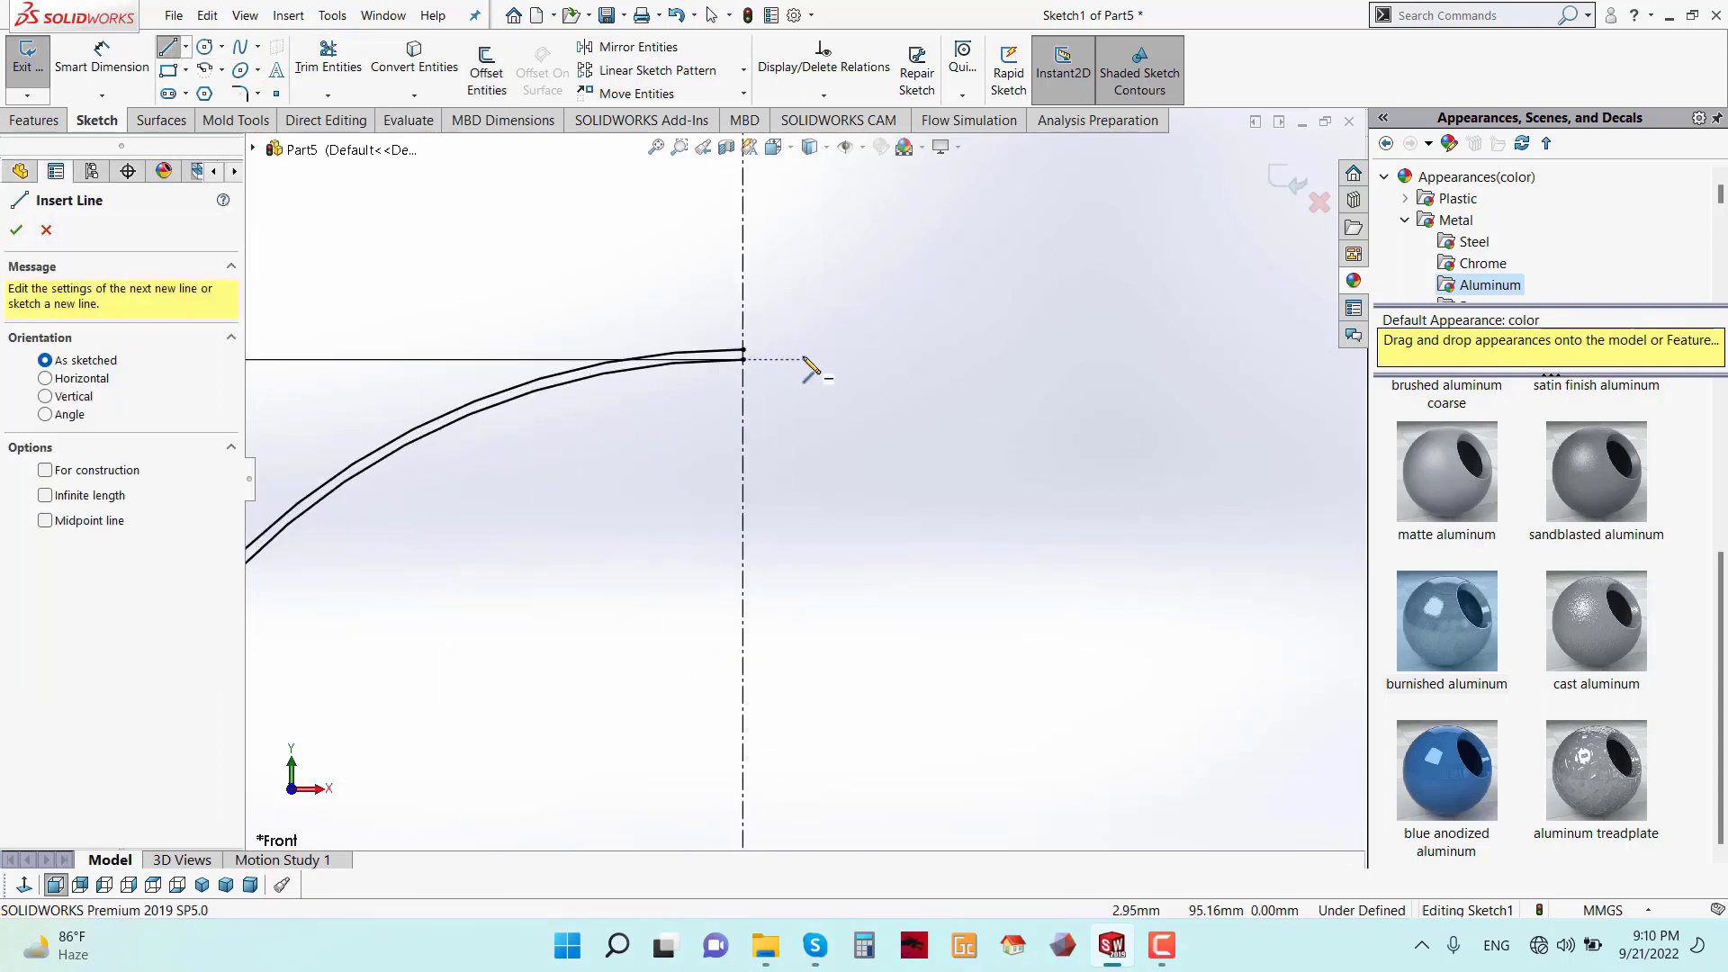
click(744, 353)
click(743, 359)
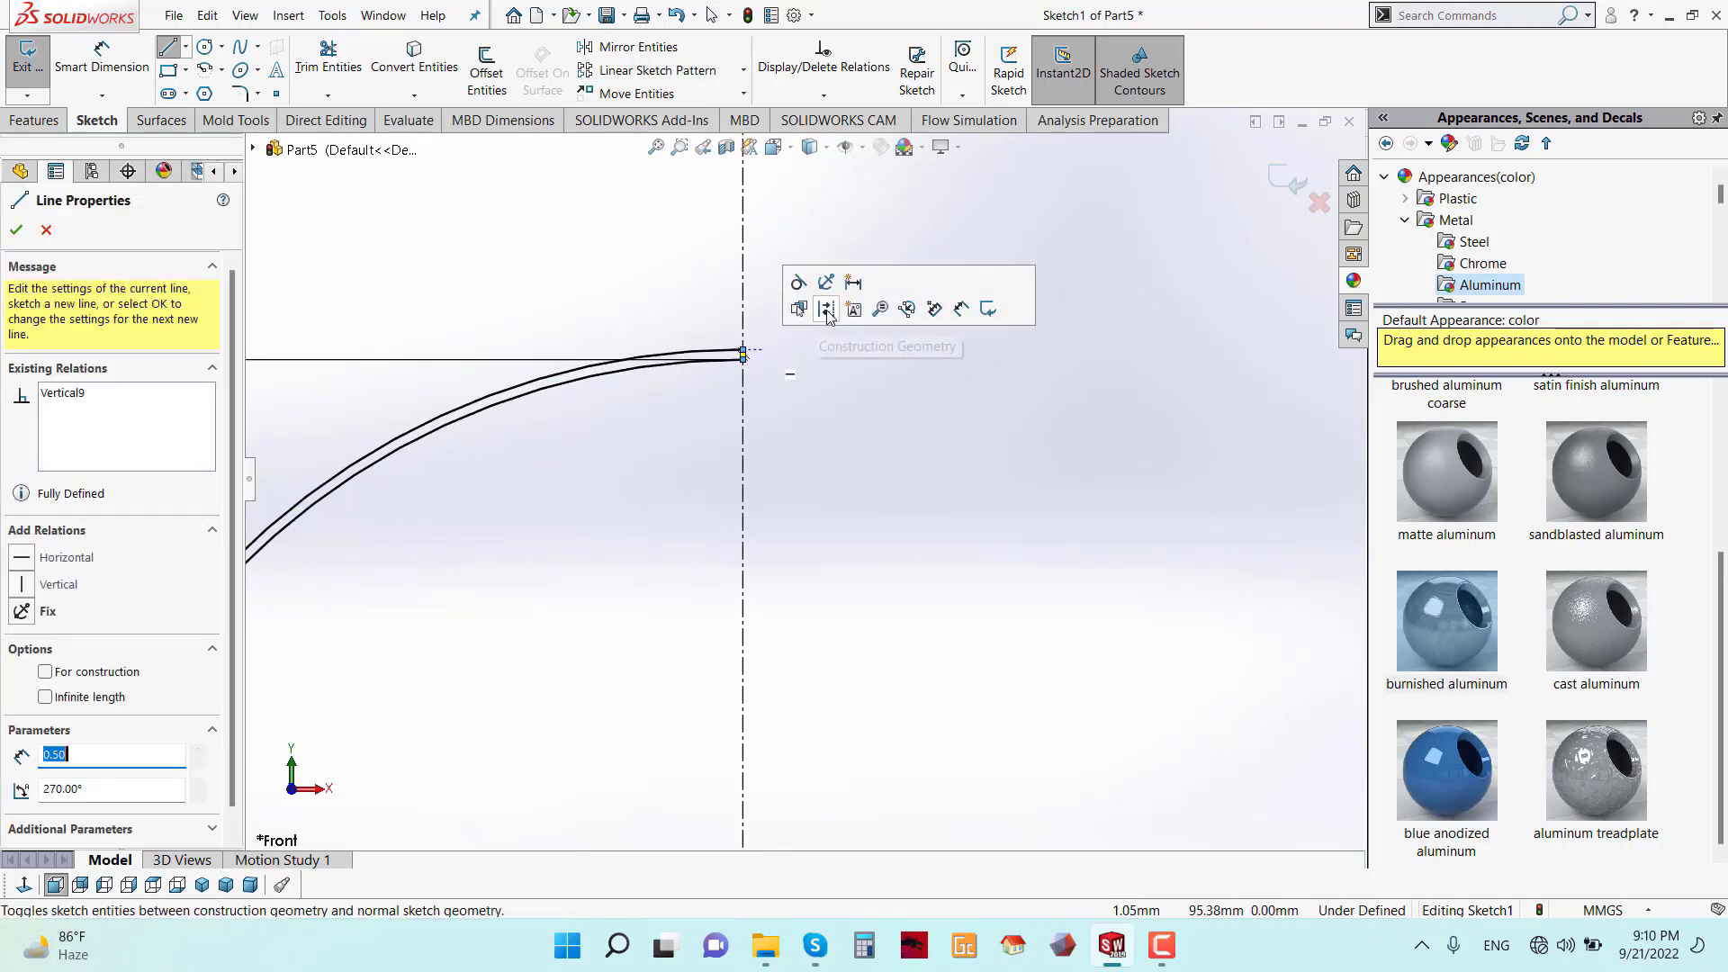
right_click(855, 223)
click(862, 231)
- Close the wall profile at the bottom of the stem with a 0.50 mm vertical line on the centerline
scroll(837, 651, up, 8)
scroll(752, 481, down, 10)
scroll(749, 481, down, 4)
click(168, 49)
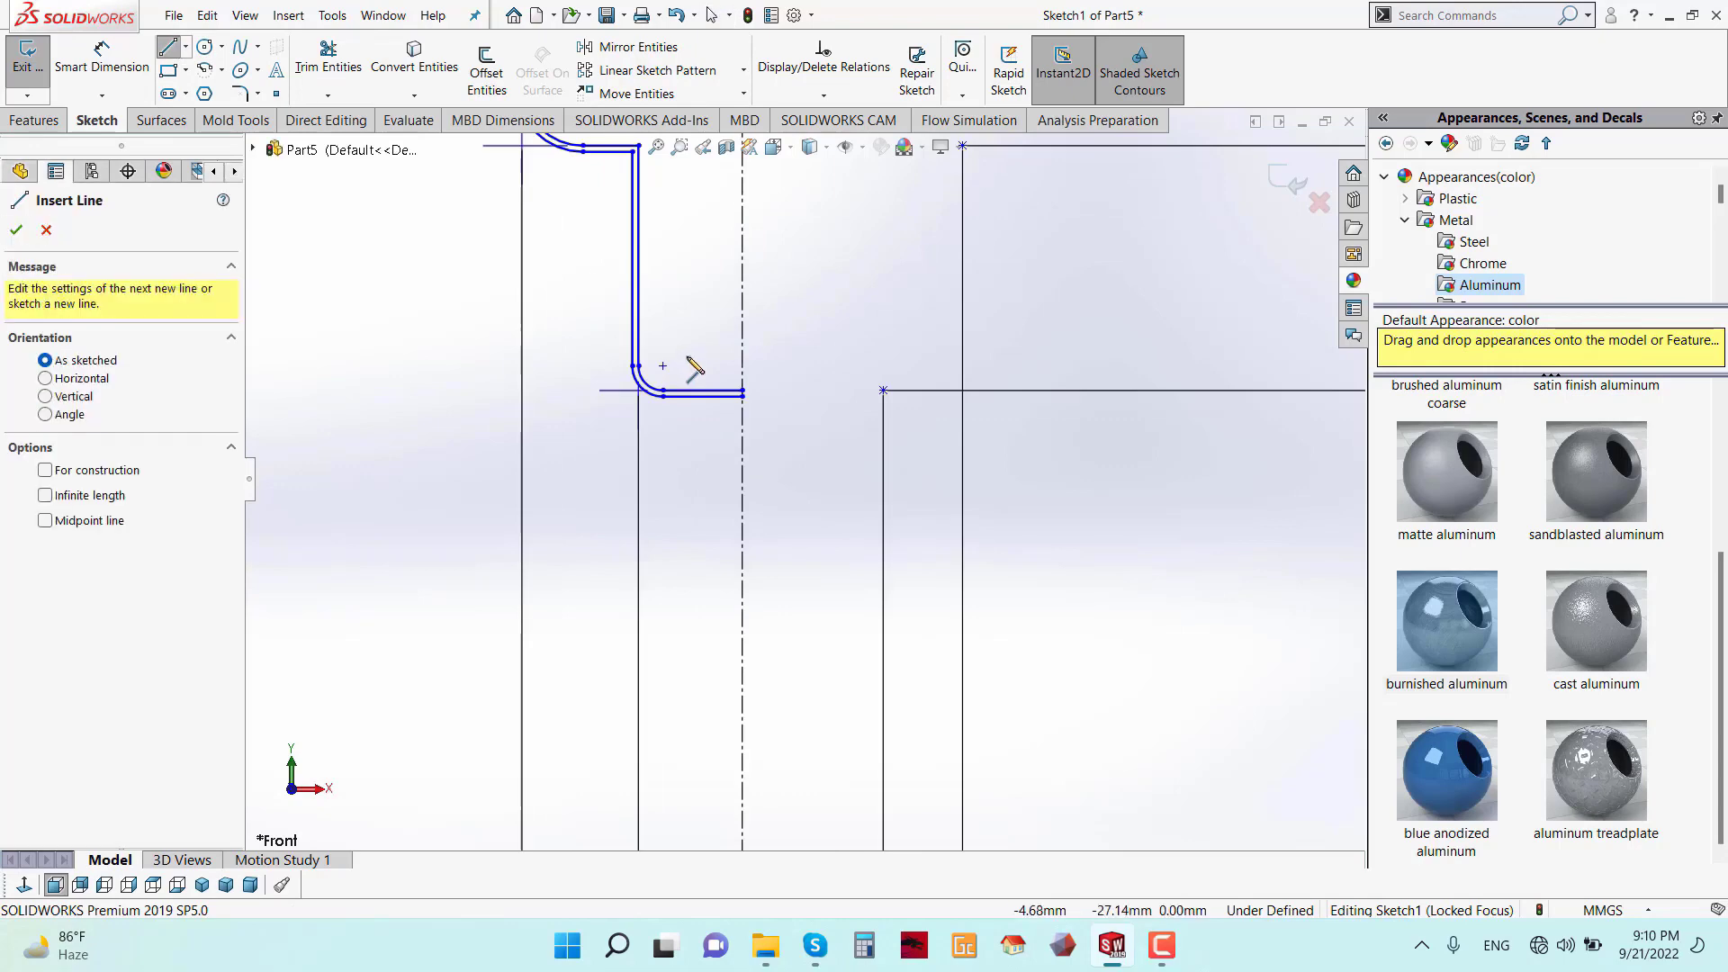
click(743, 392)
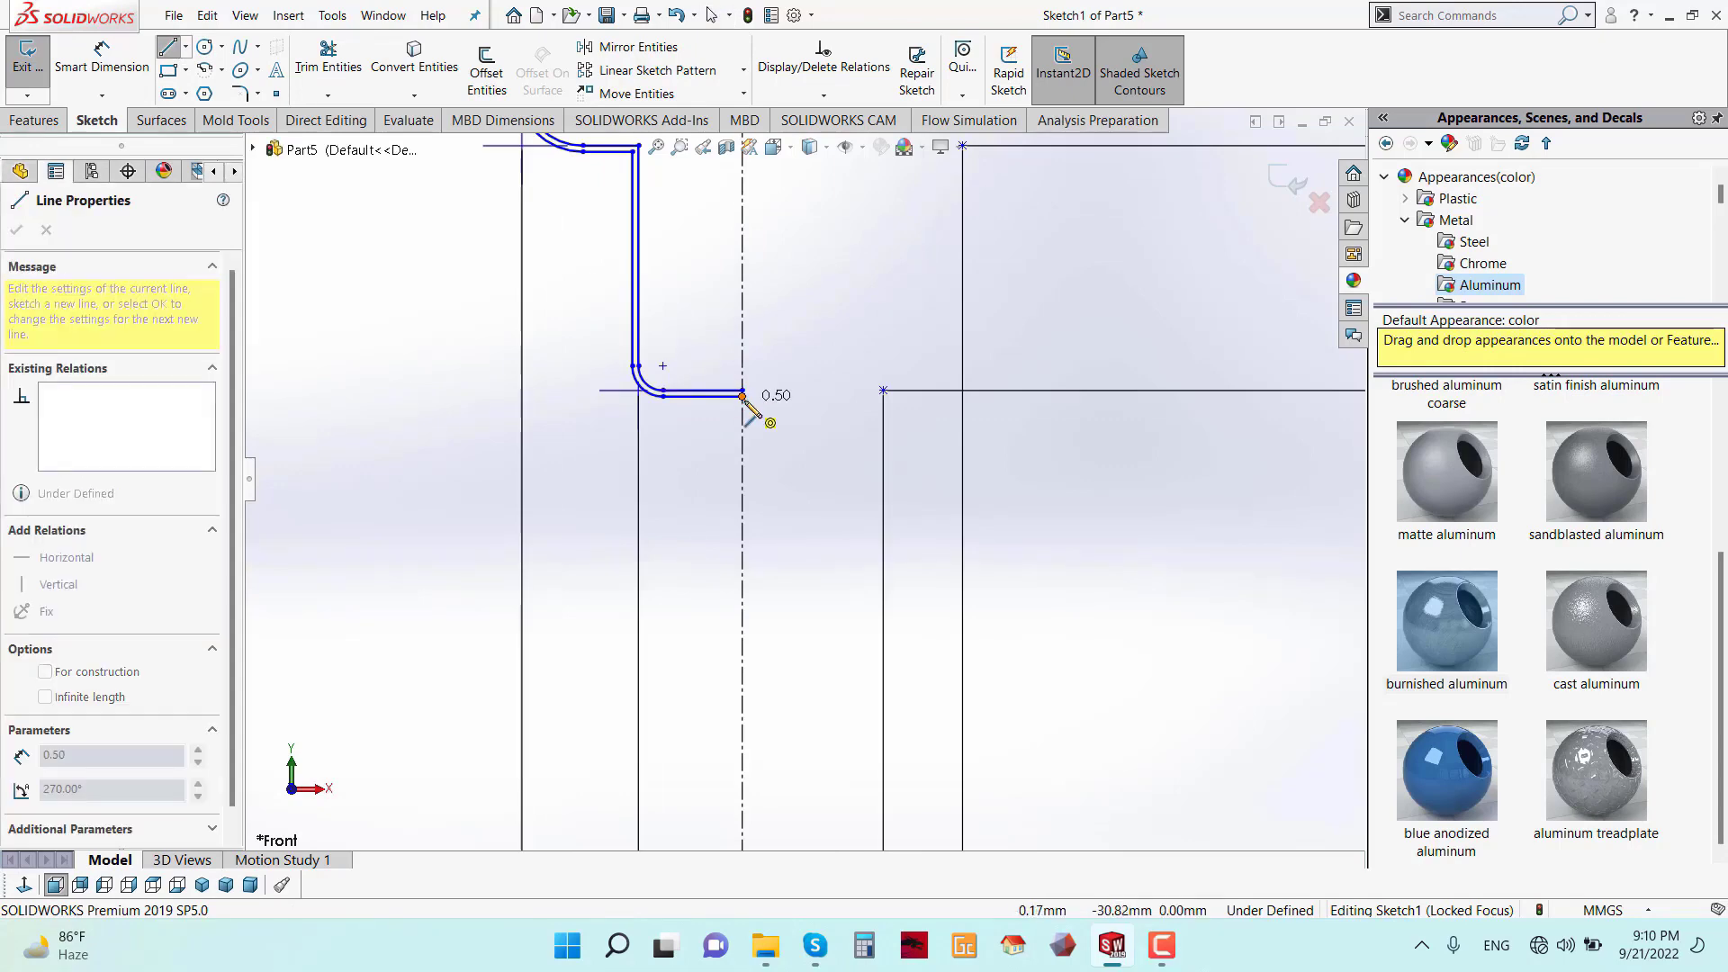
key(Escape)
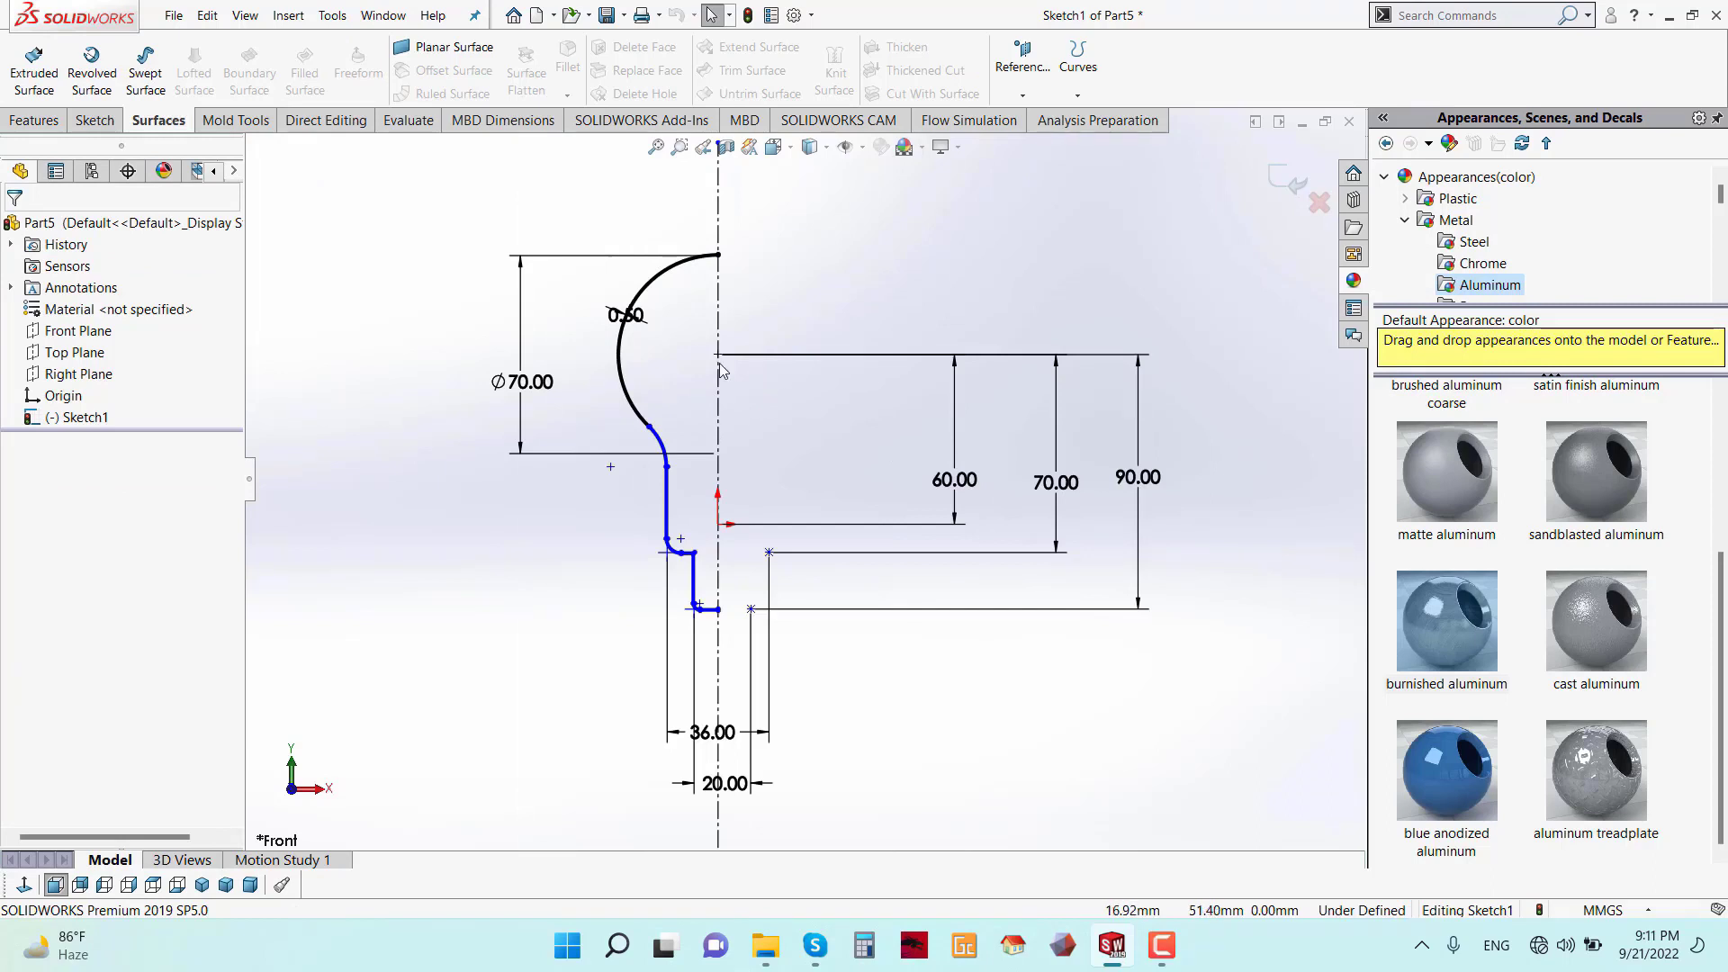
- Revolve the closed wall profile 360 degrees about the vertical centerline as a solid
click(34, 121)
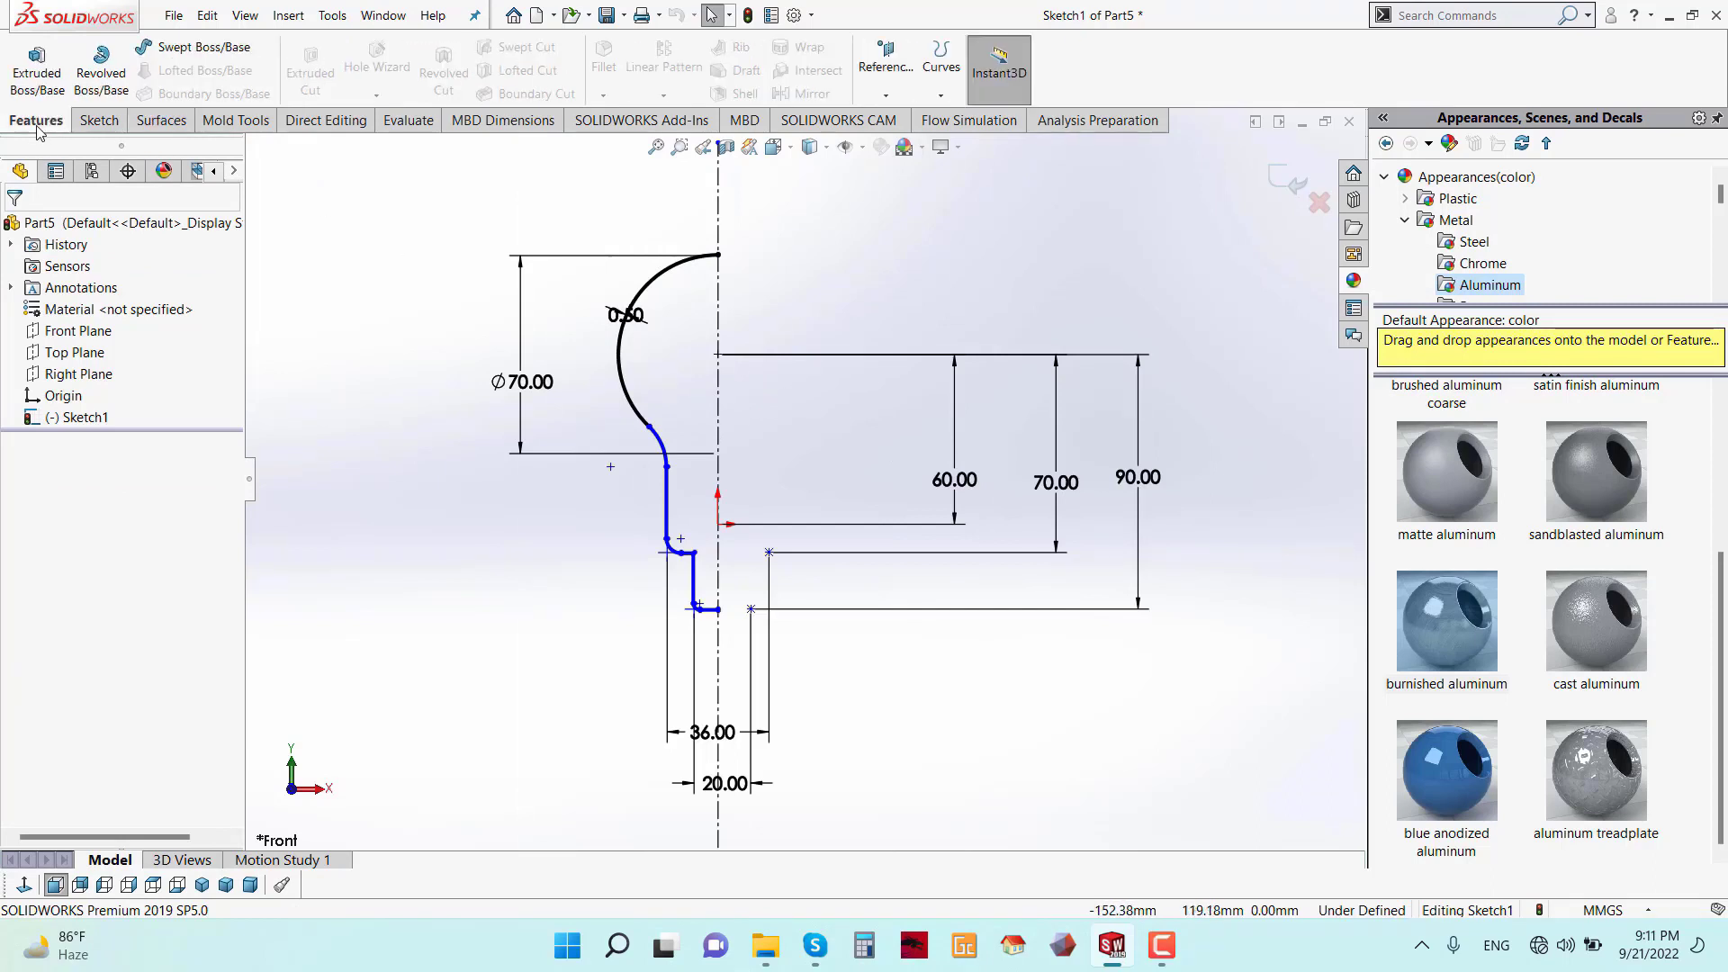
click(97, 79)
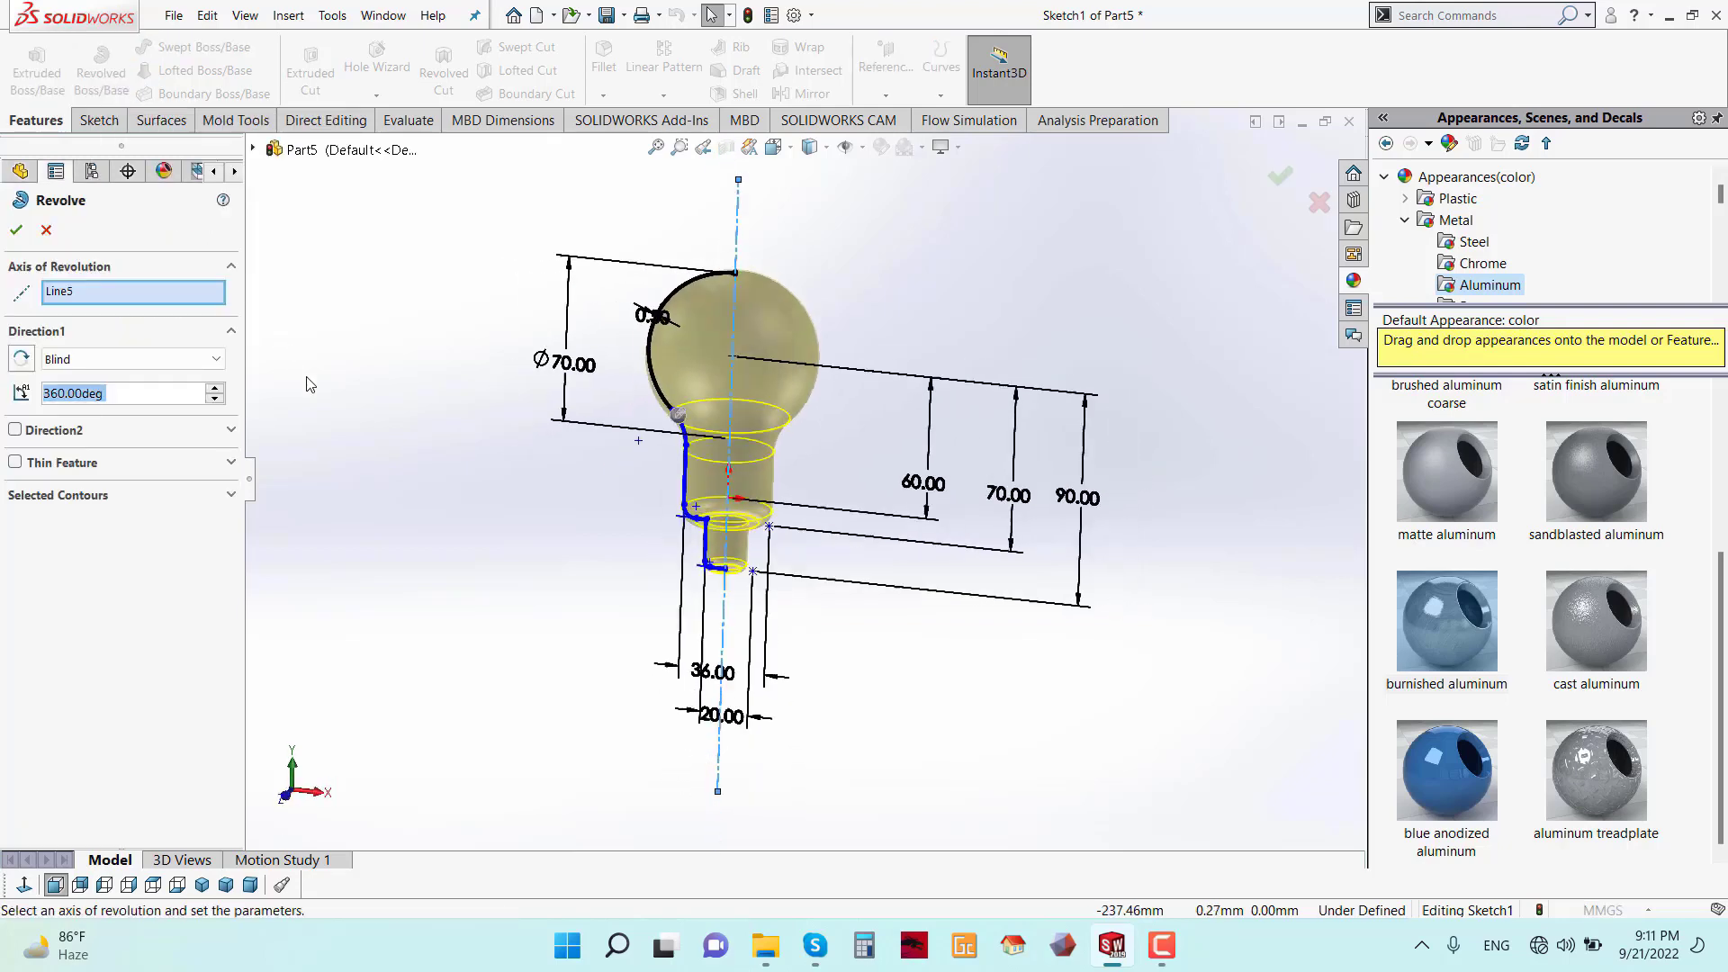
click(17, 229)
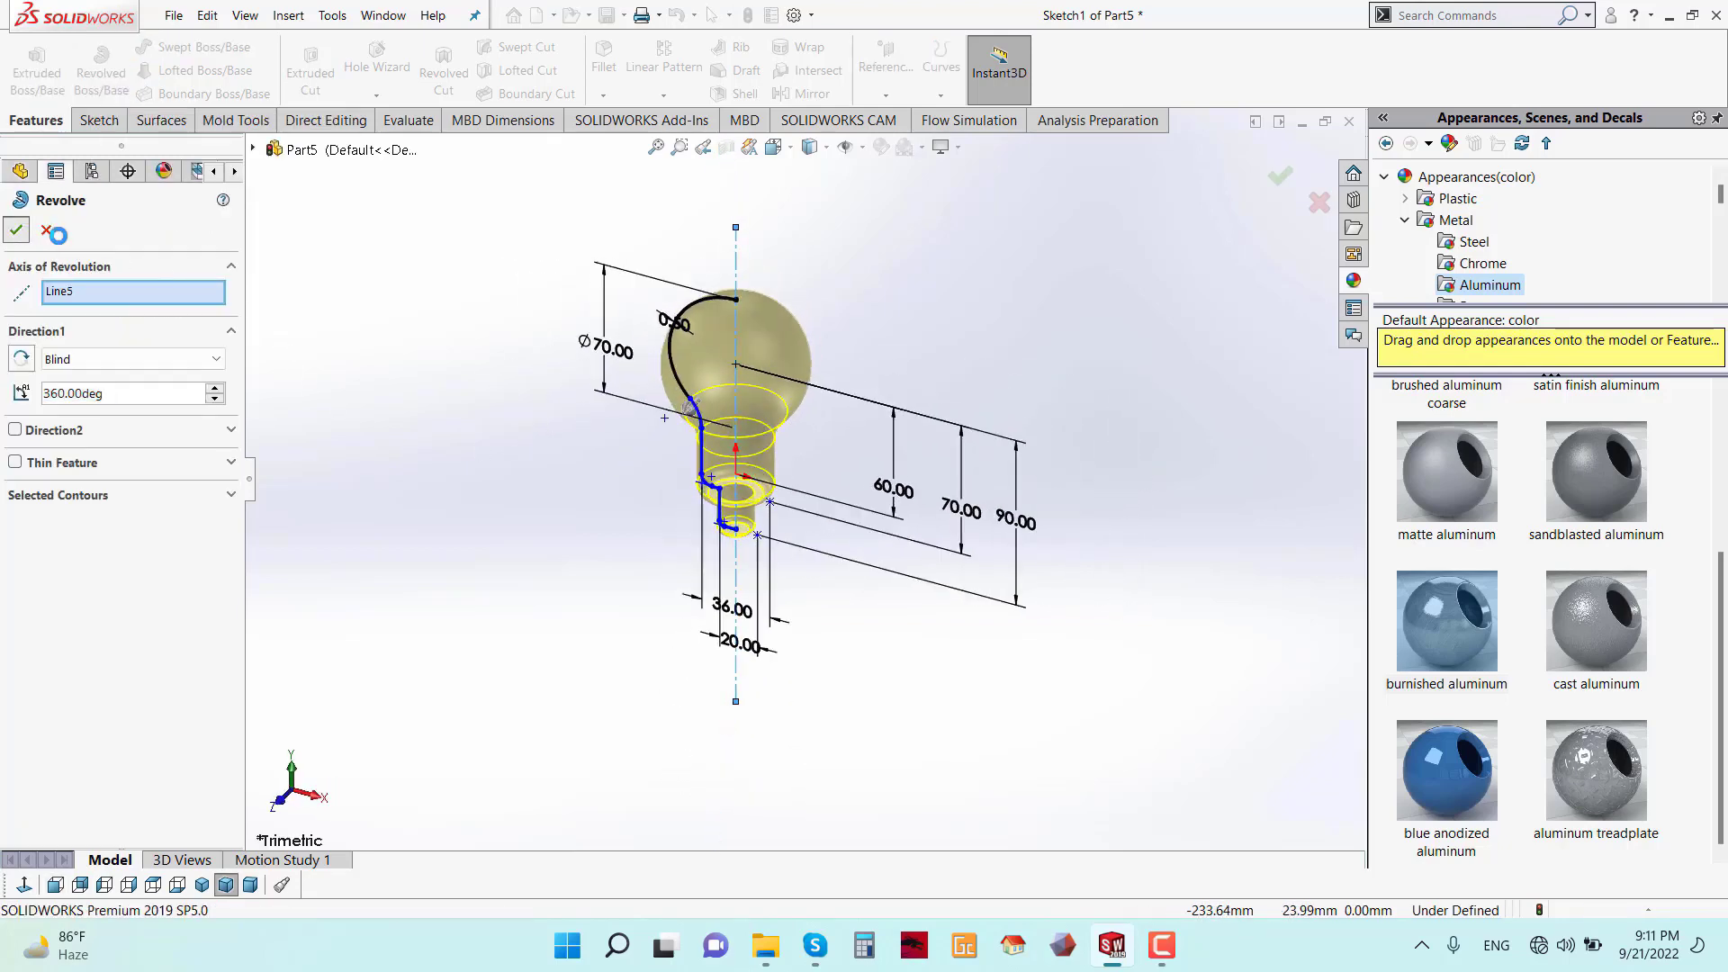
- Start a sketch on the flat bottom face of the narrow stem and convert the face's circular edge into it
scroll(786, 464, down, 5)
middle_drag(851, 619, 814, 521)
scroll(732, 621, down, 3)
middle_drag(731, 621, 705, 704)
scroll(706, 704, down, 5)
right_click(653, 708)
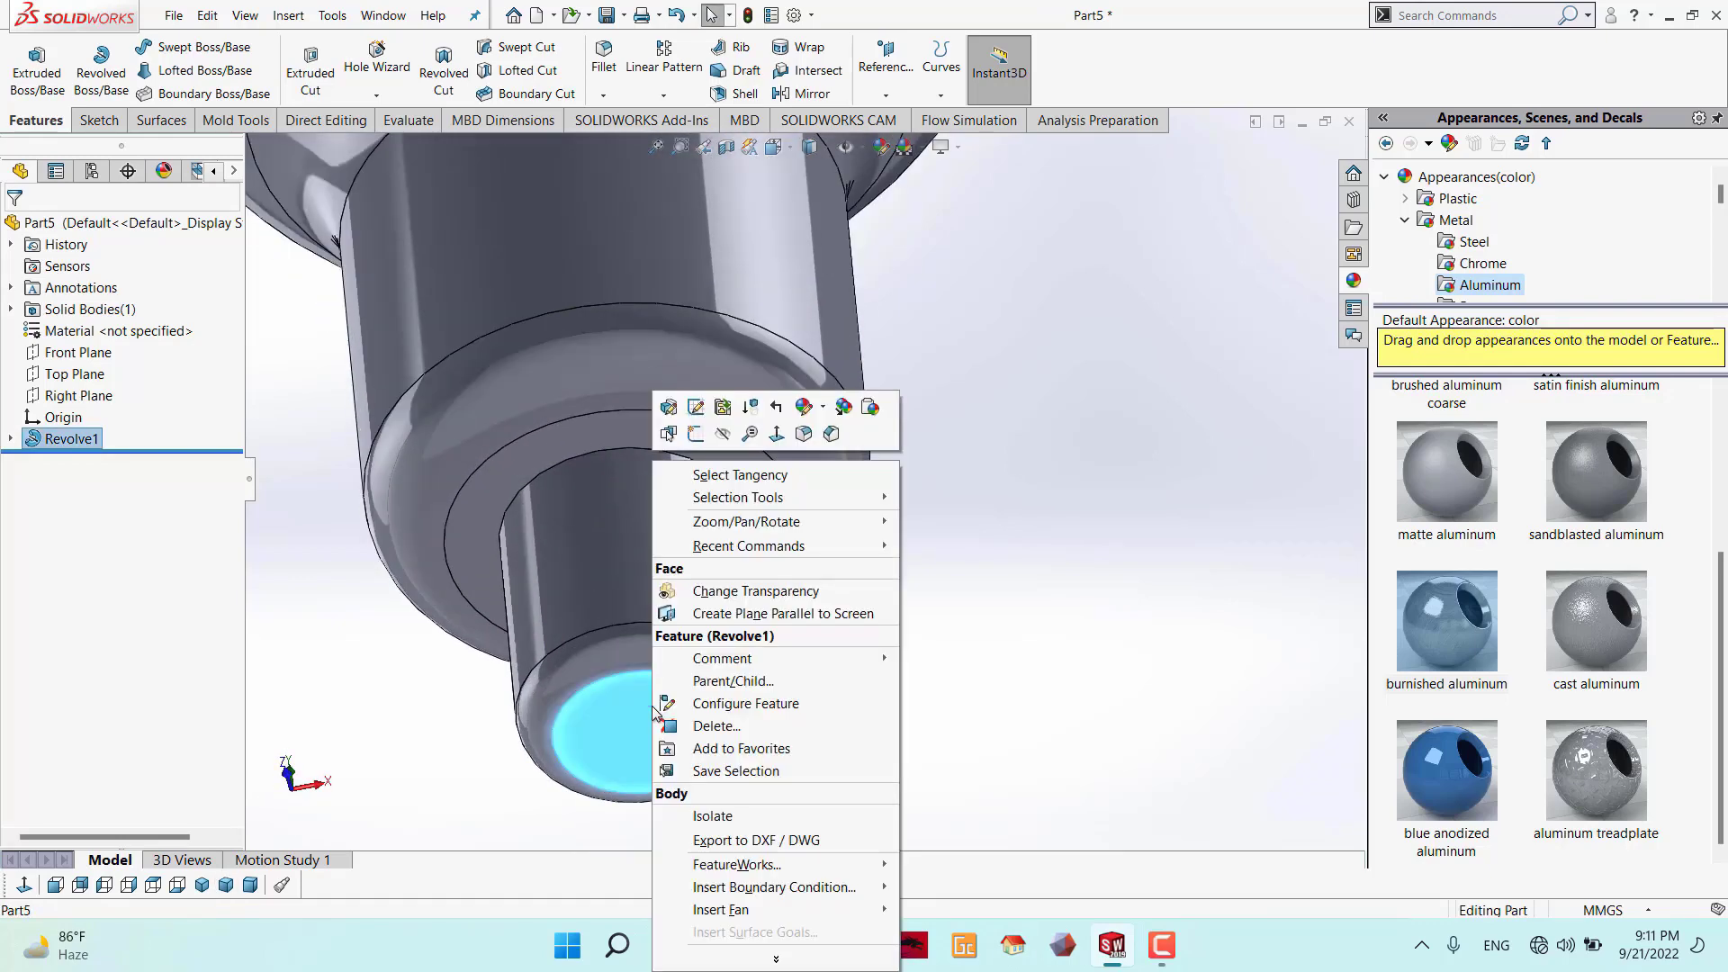
click(696, 434)
click(421, 80)
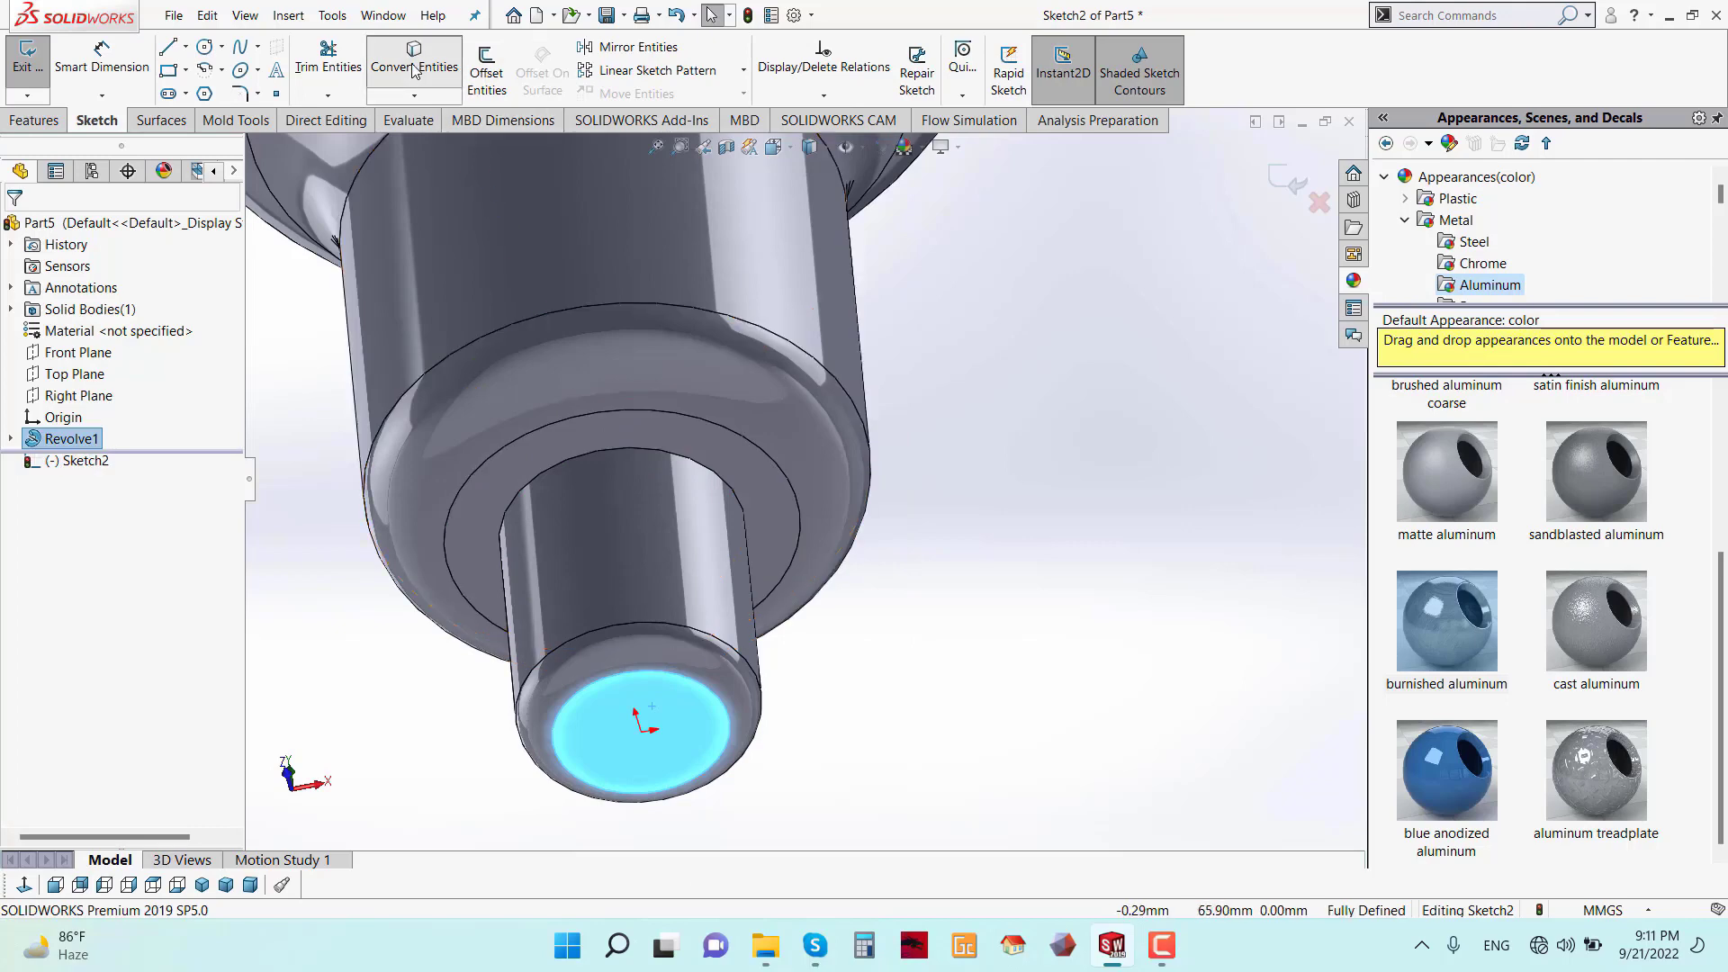
- Cut the converted circle 10 mm blind into the stem to open its bottom end
click(34, 120)
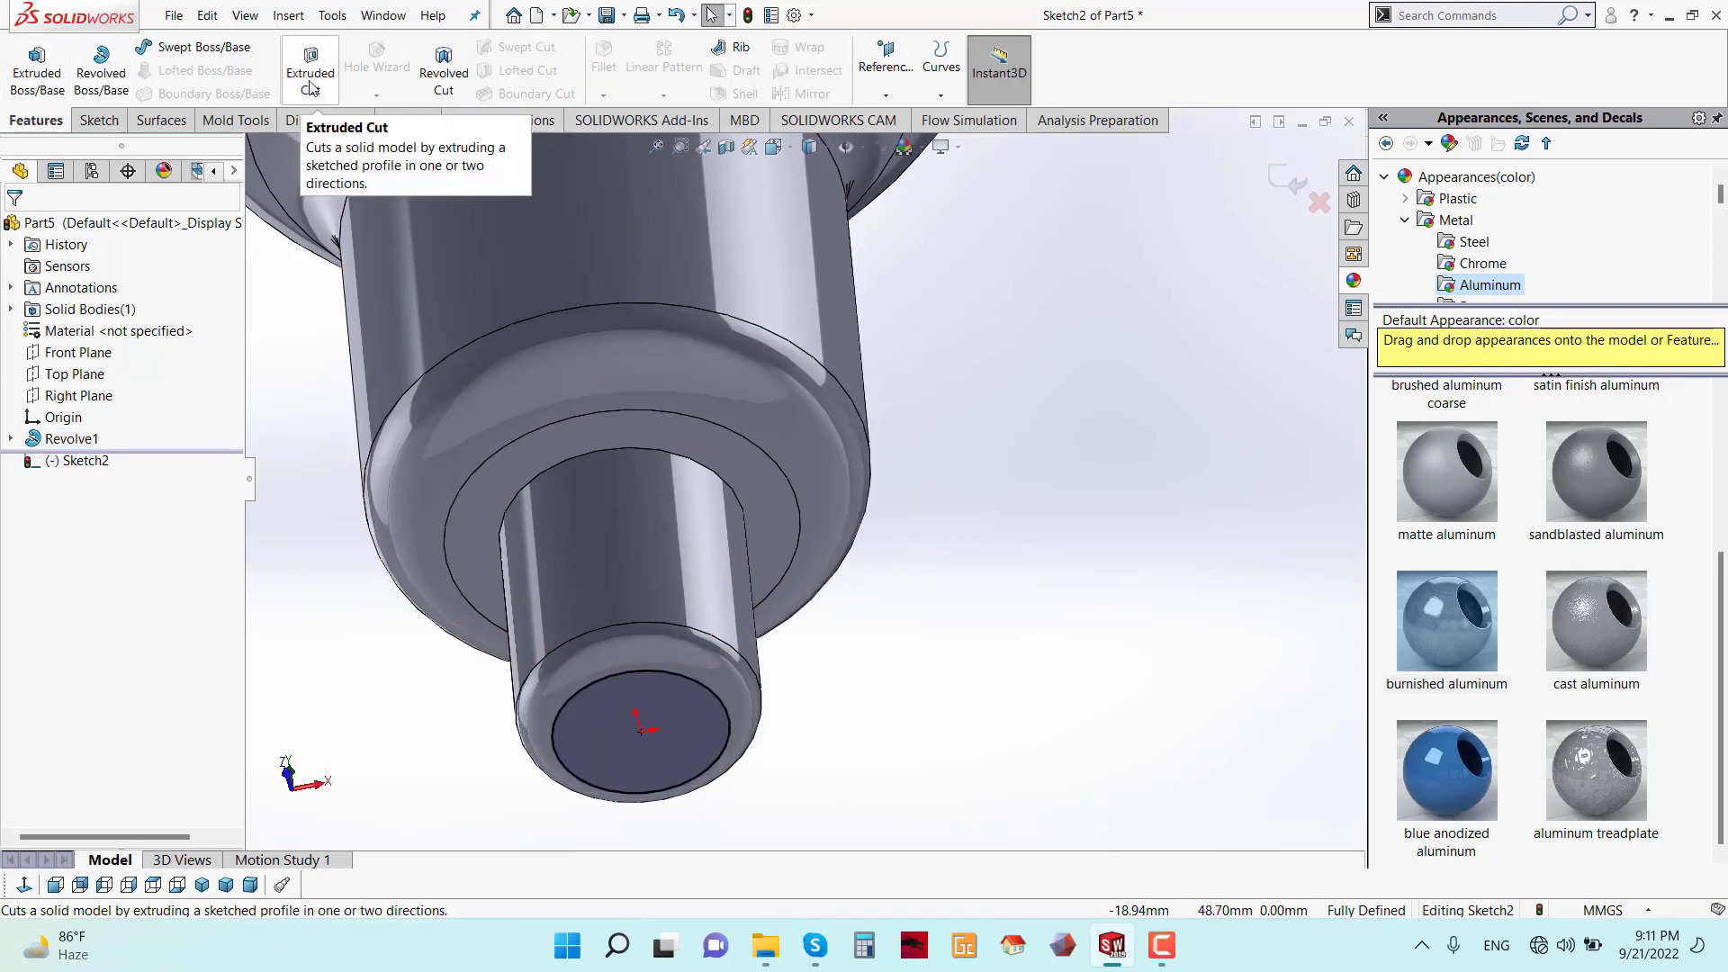
click(311, 81)
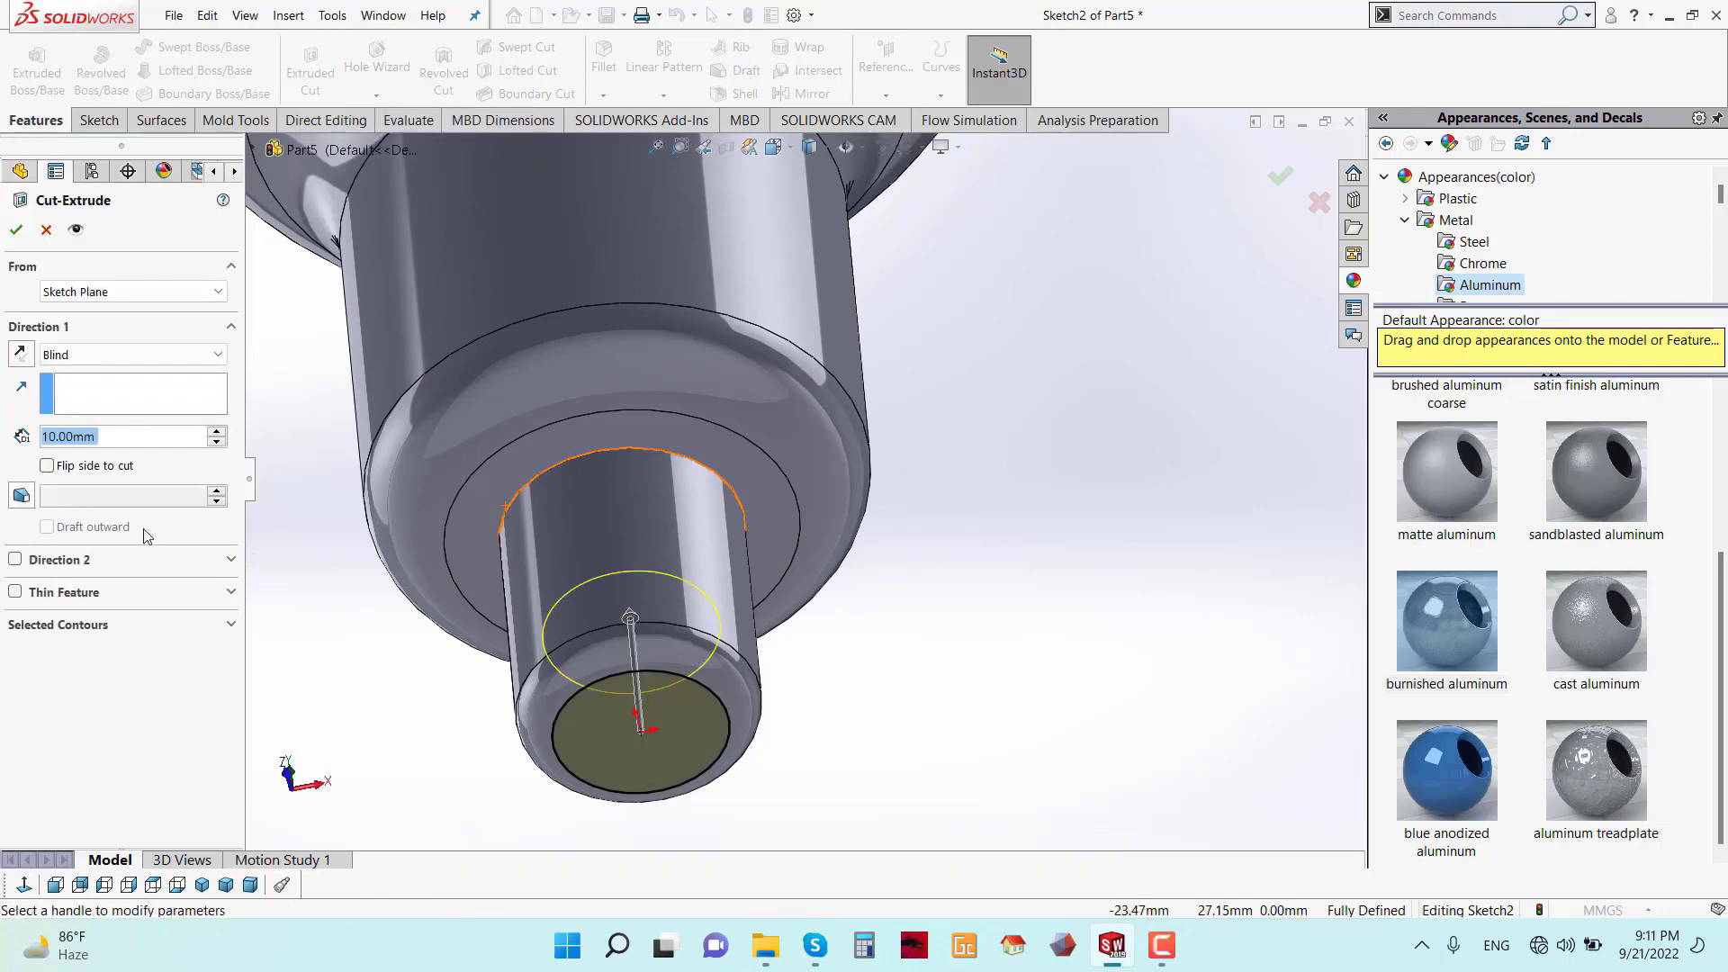
click(16, 230)
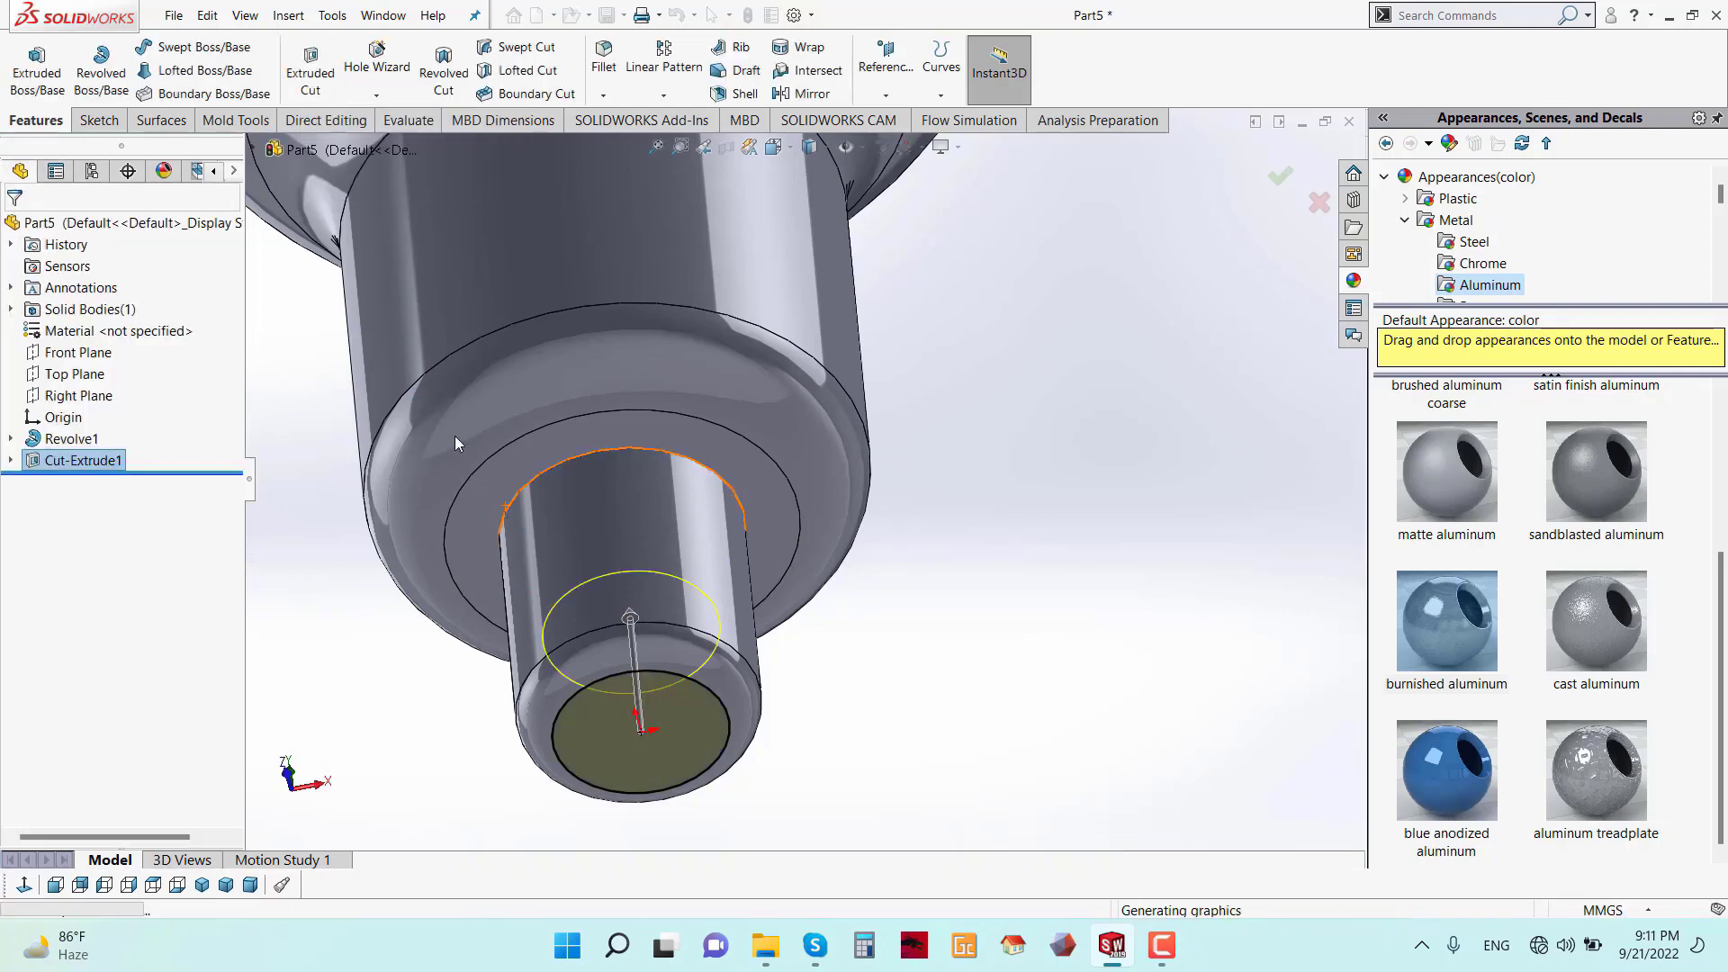
- Inspect the bulb's interior and wall in a section view along the Front Plane
click(918, 192)
middle_drag(918, 193, 898, 339)
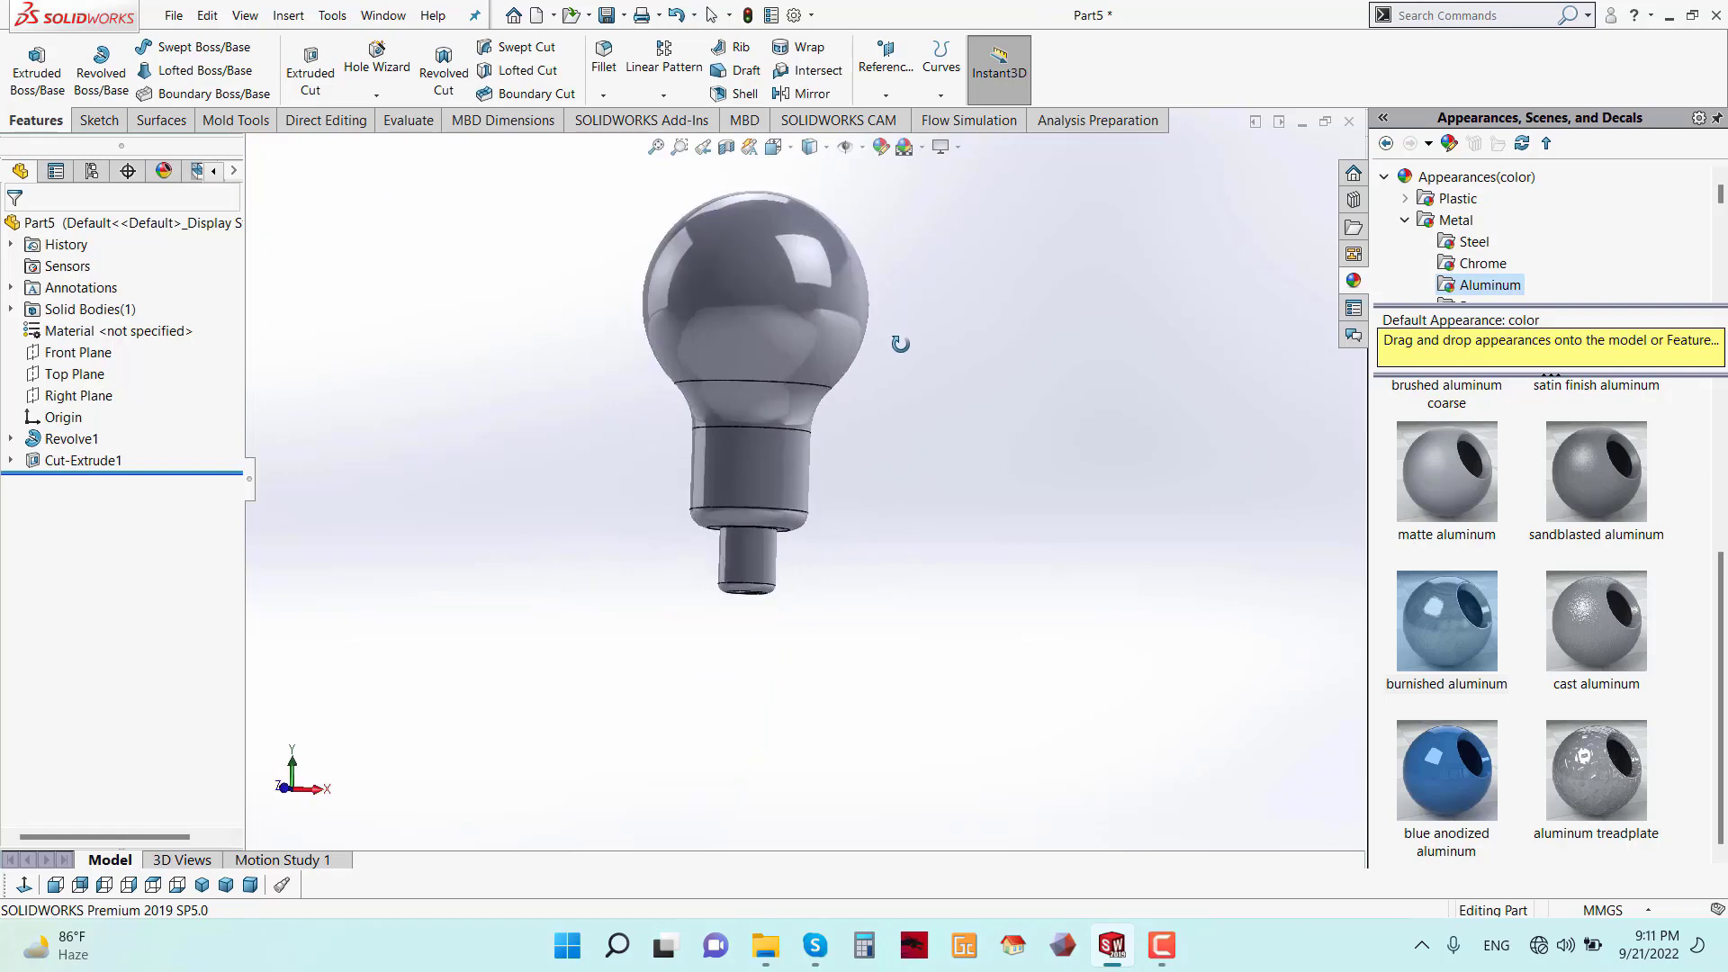
scroll(790, 251, down, 5)
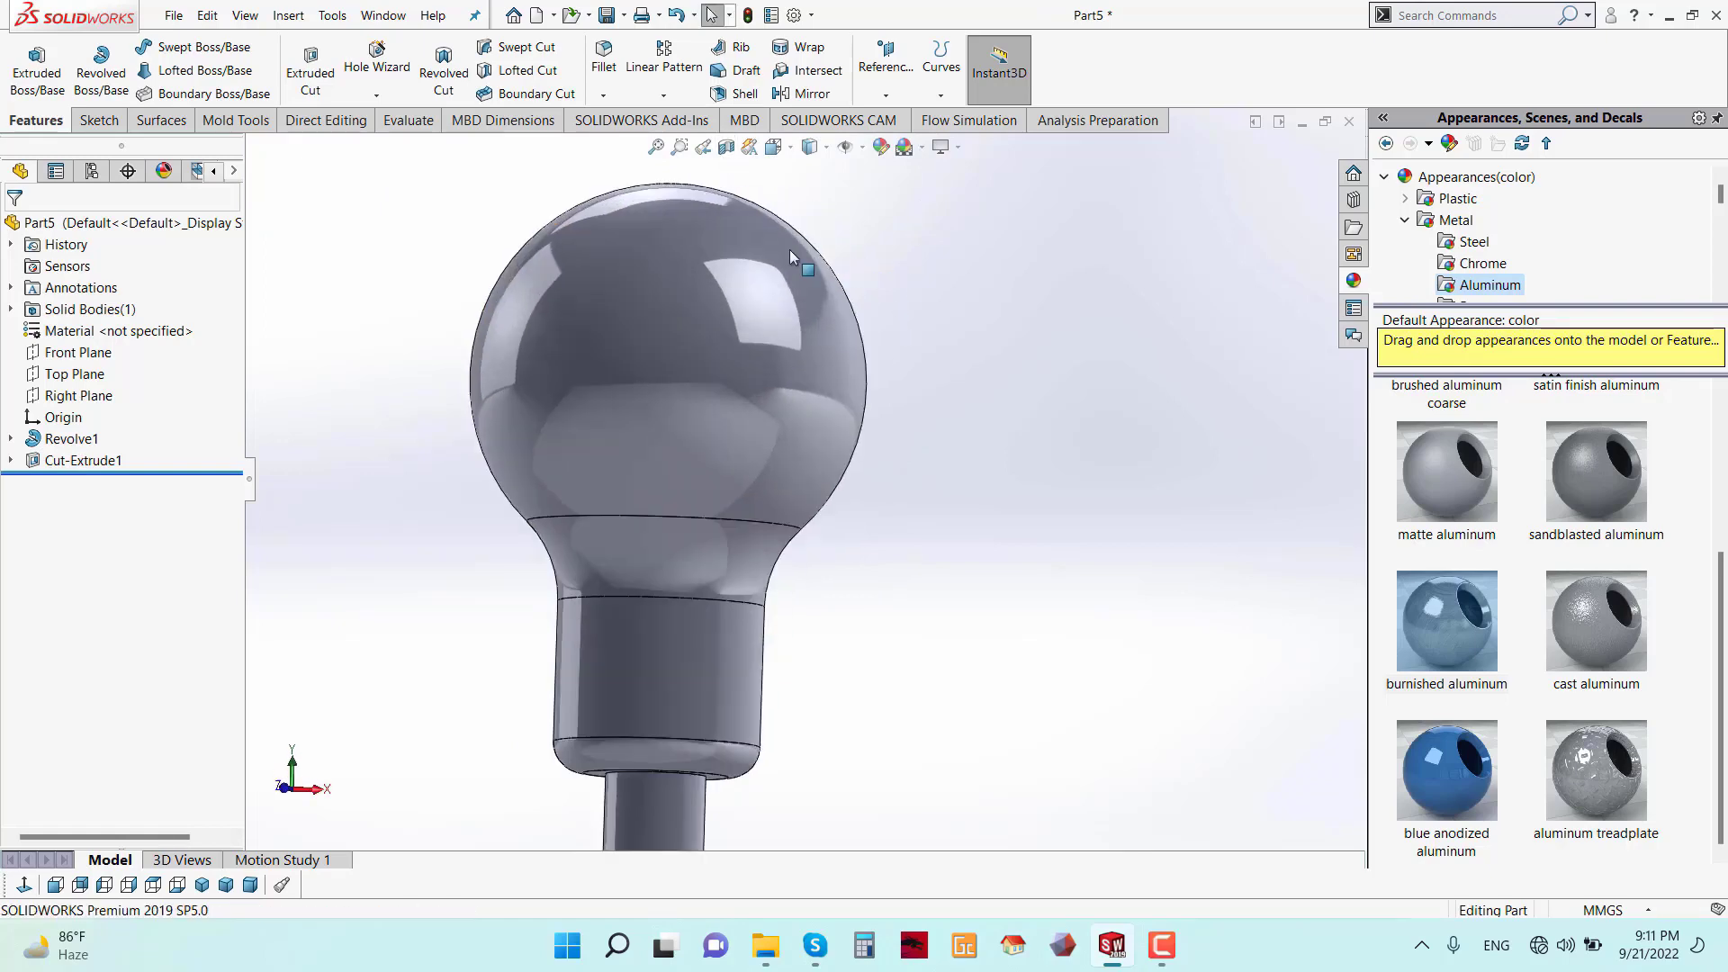
click(726, 146)
middle_drag(775, 477, 656, 423)
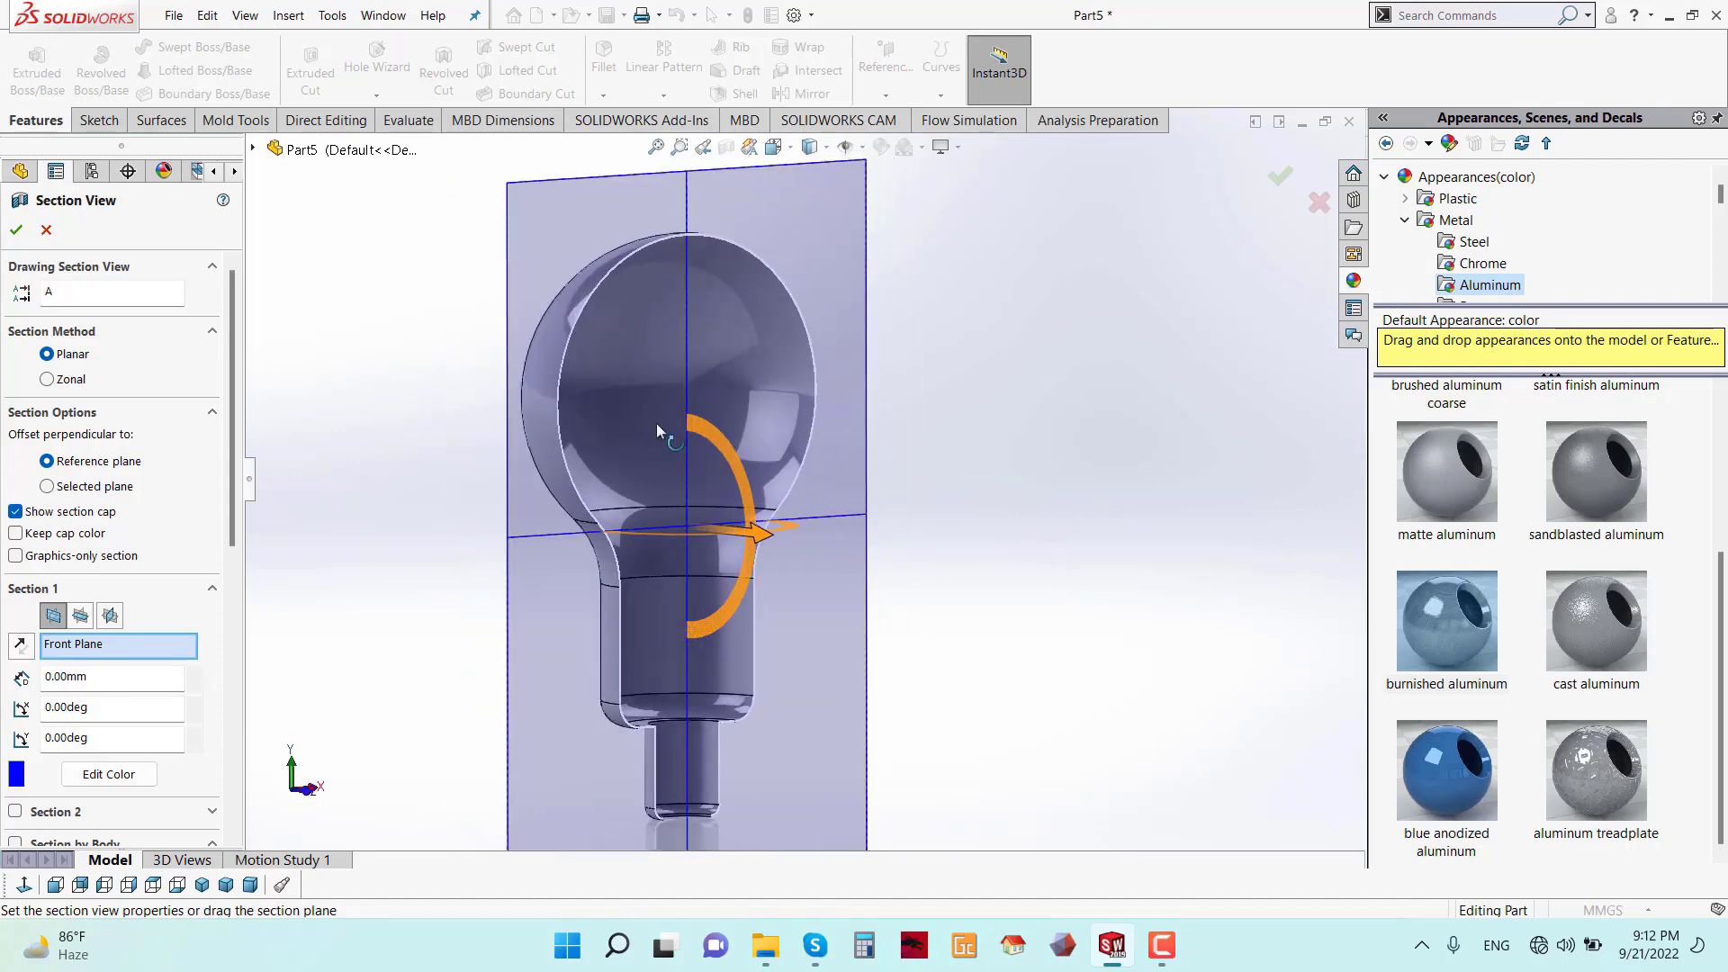
click(18, 231)
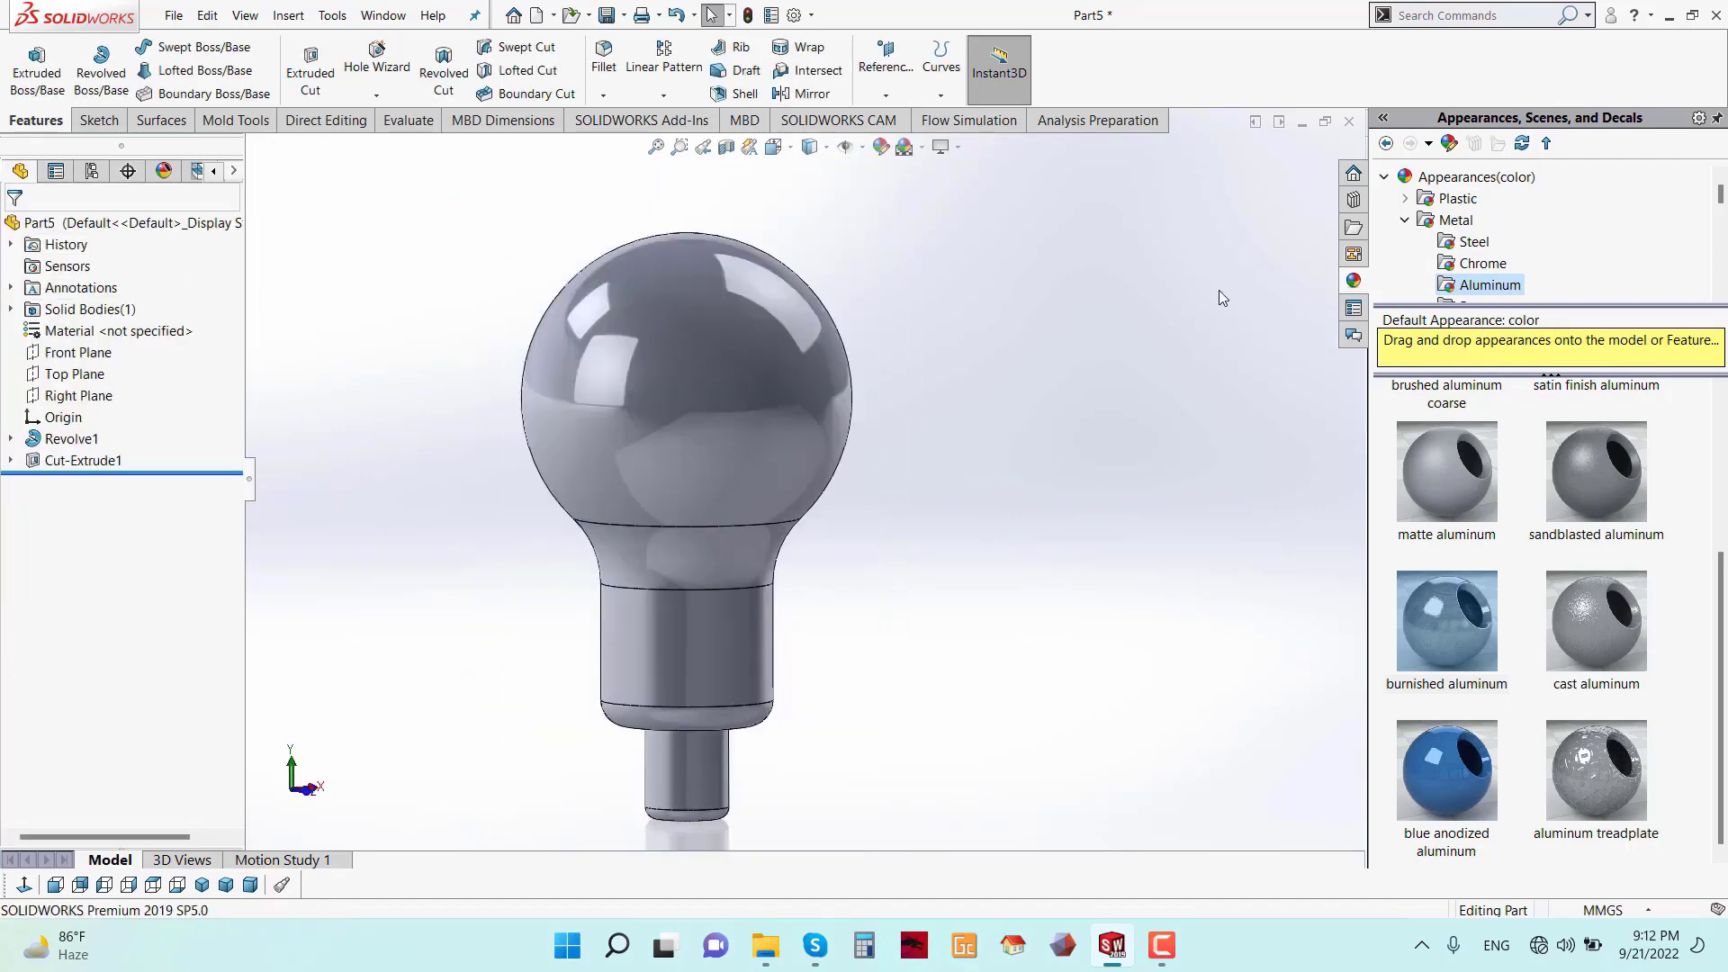
- Apply the clear glass appearance from the Gloss glass category to the whole bulb body
middle_drag(960, 467, 887, 478)
right_click(727, 406)
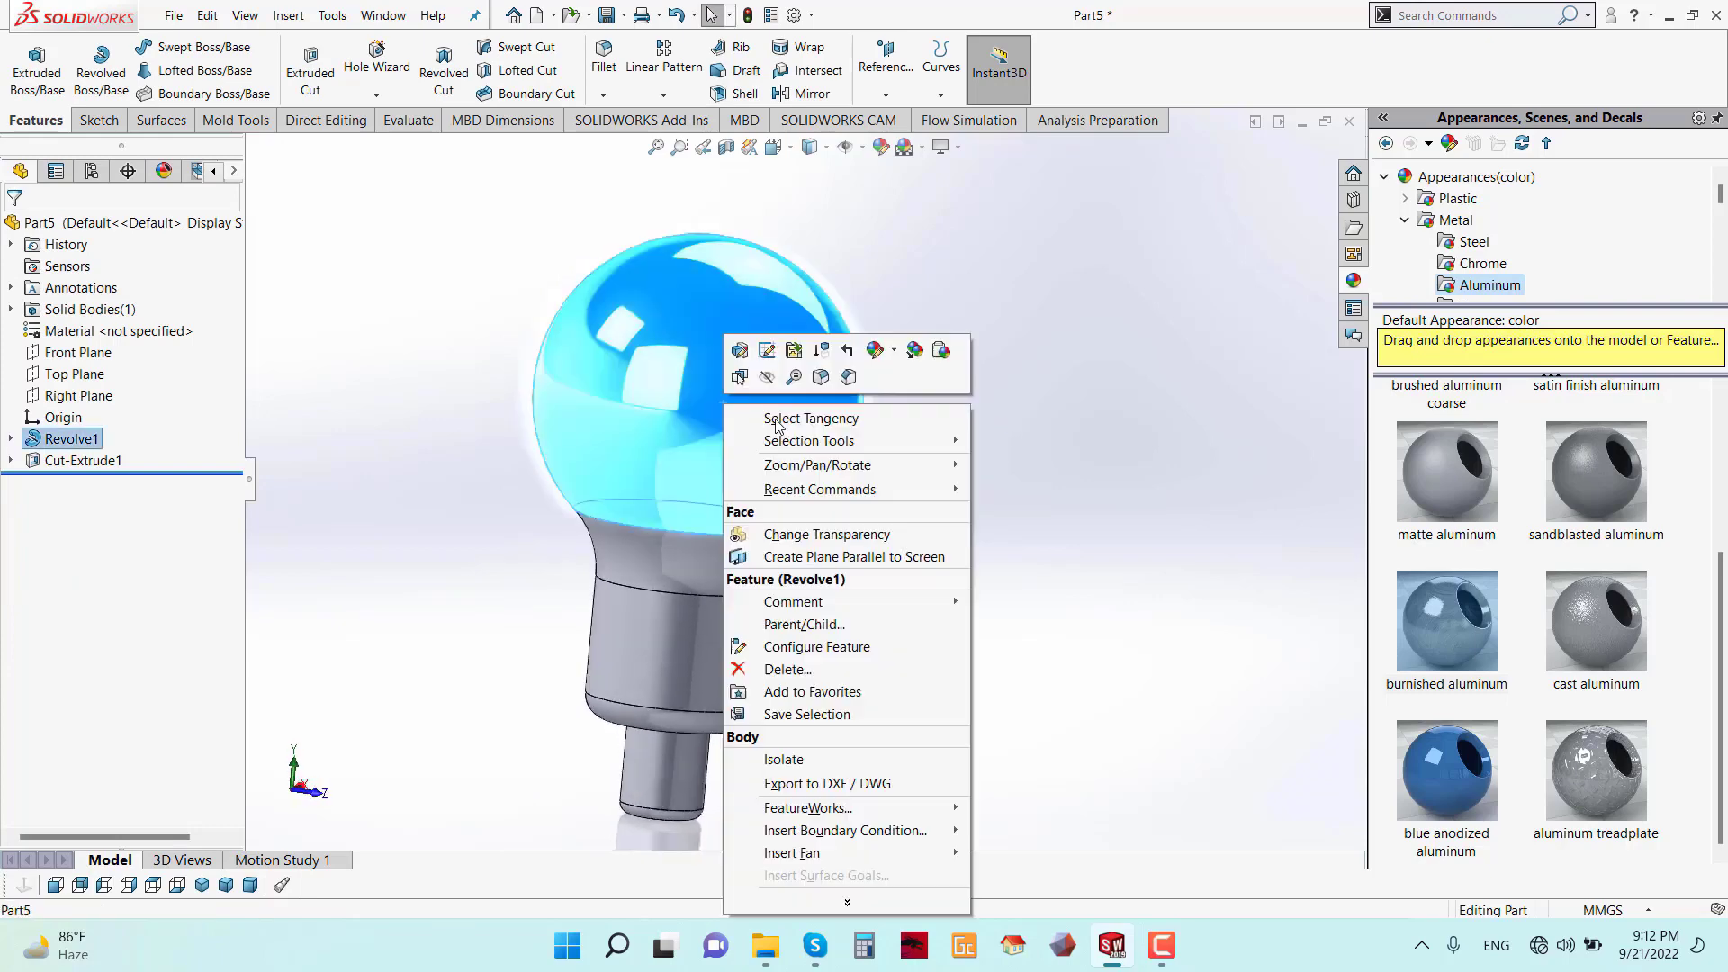
click(895, 353)
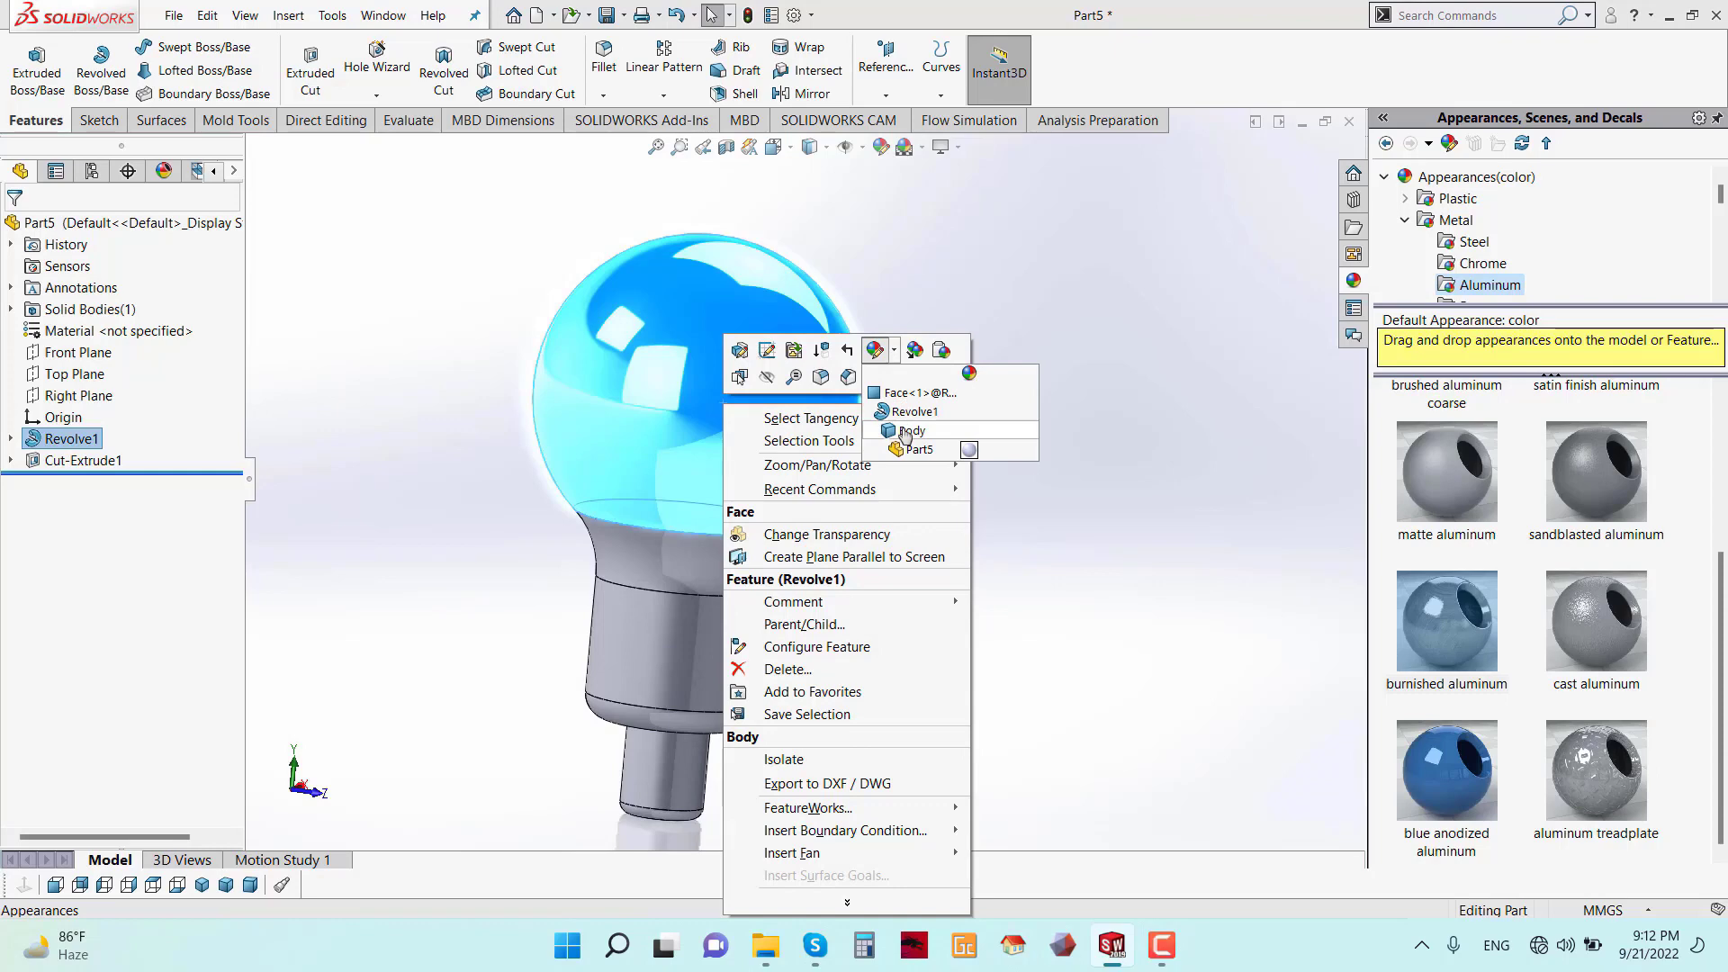
click(906, 435)
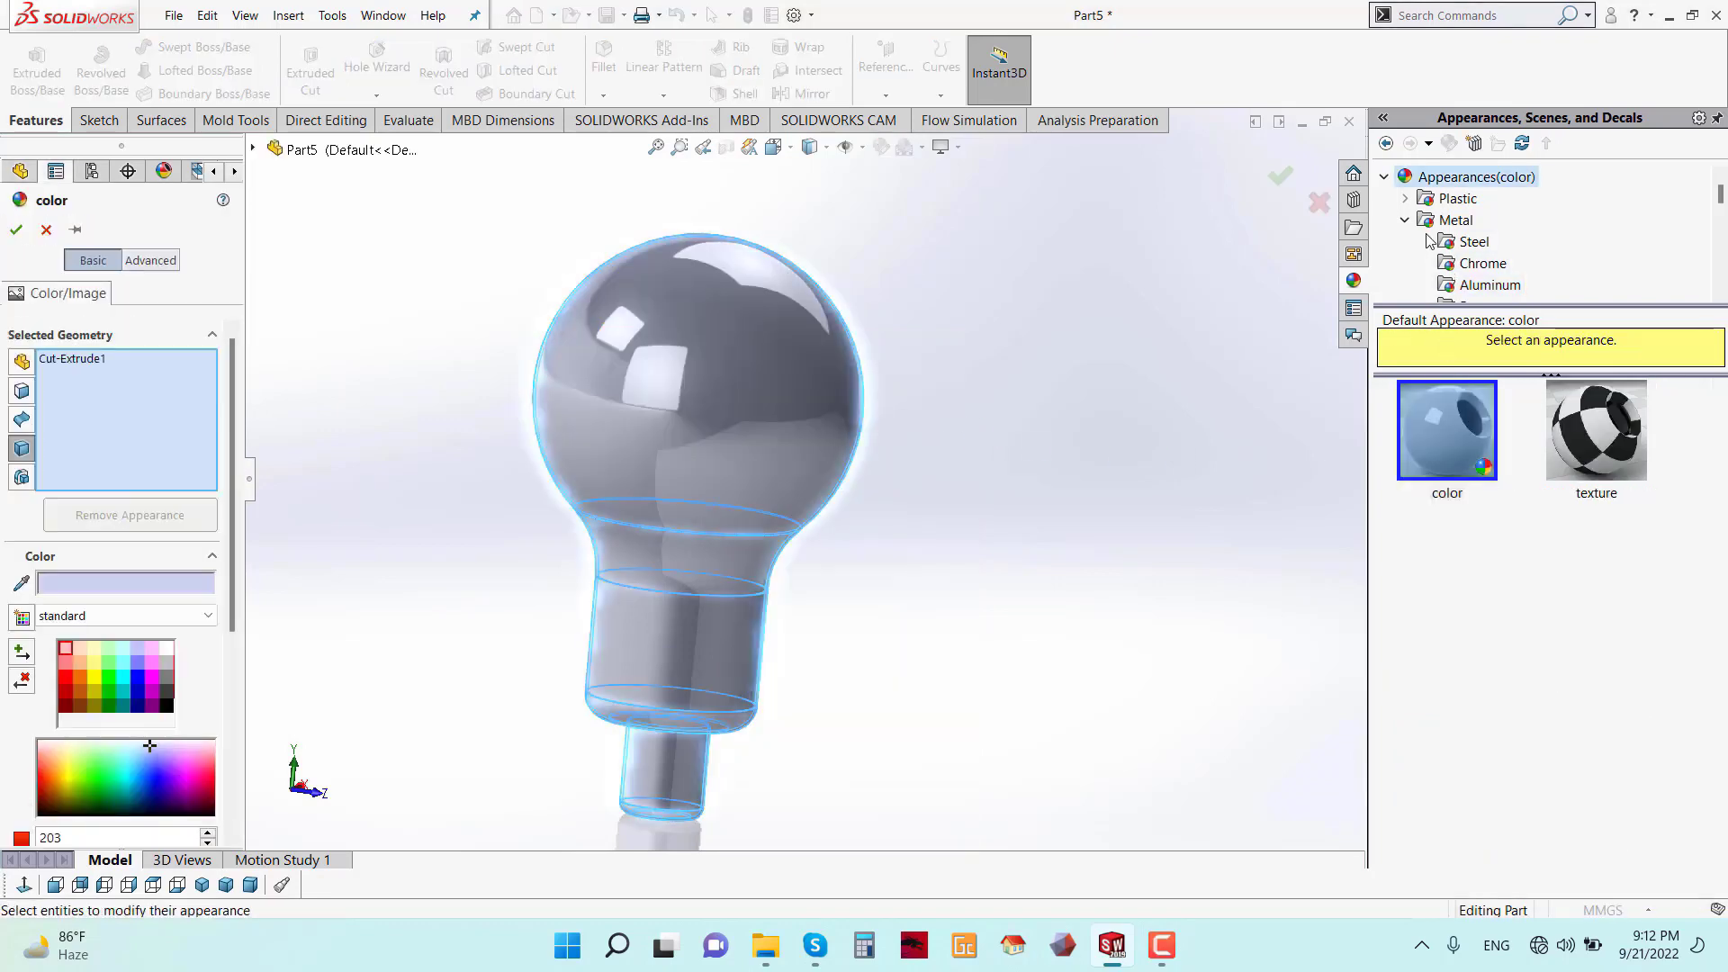
click(1405, 219)
click(1405, 285)
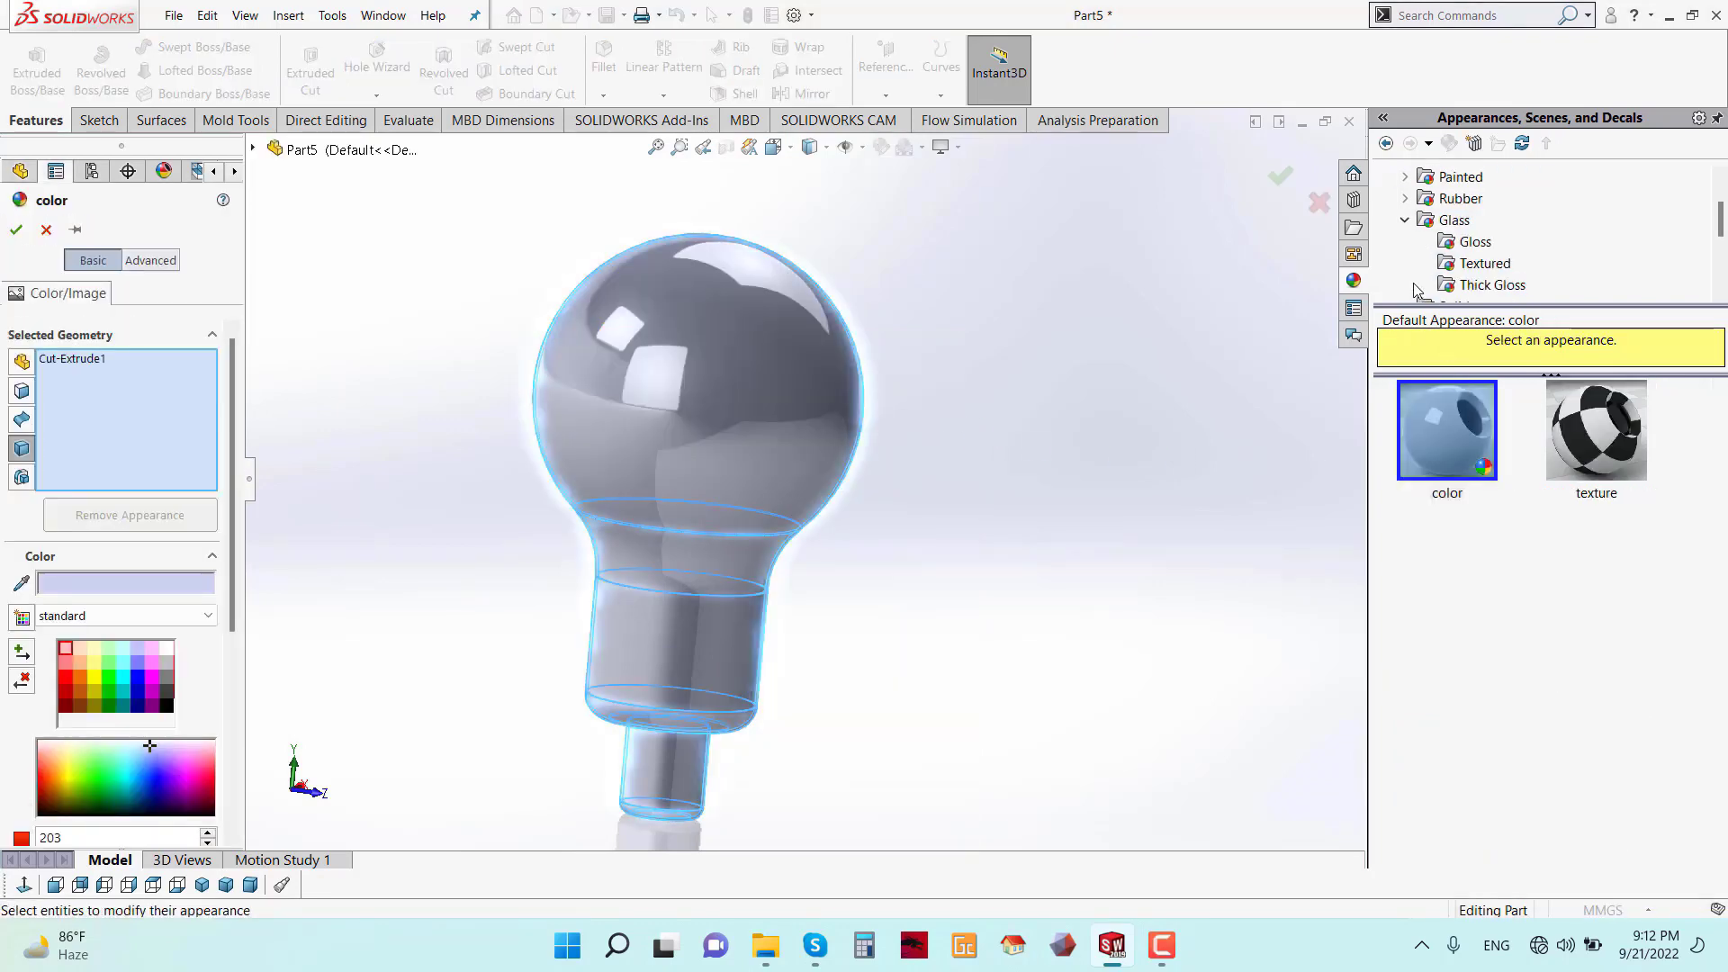
click(1465, 243)
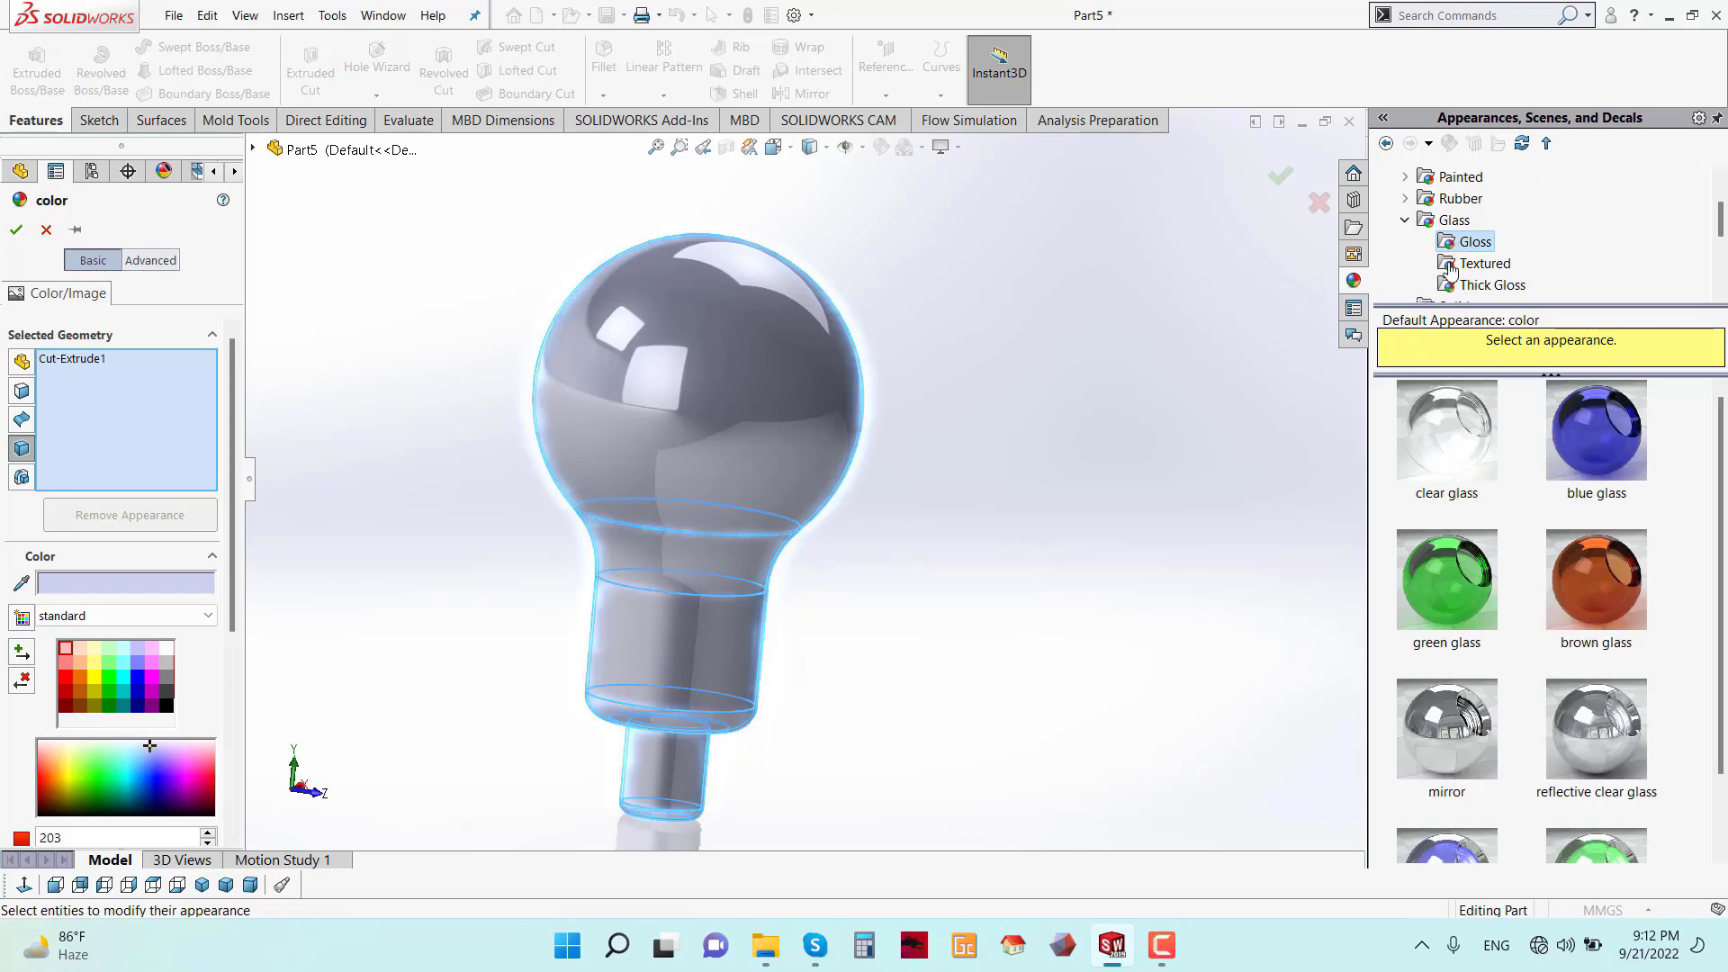
click(1451, 475)
click(15, 229)
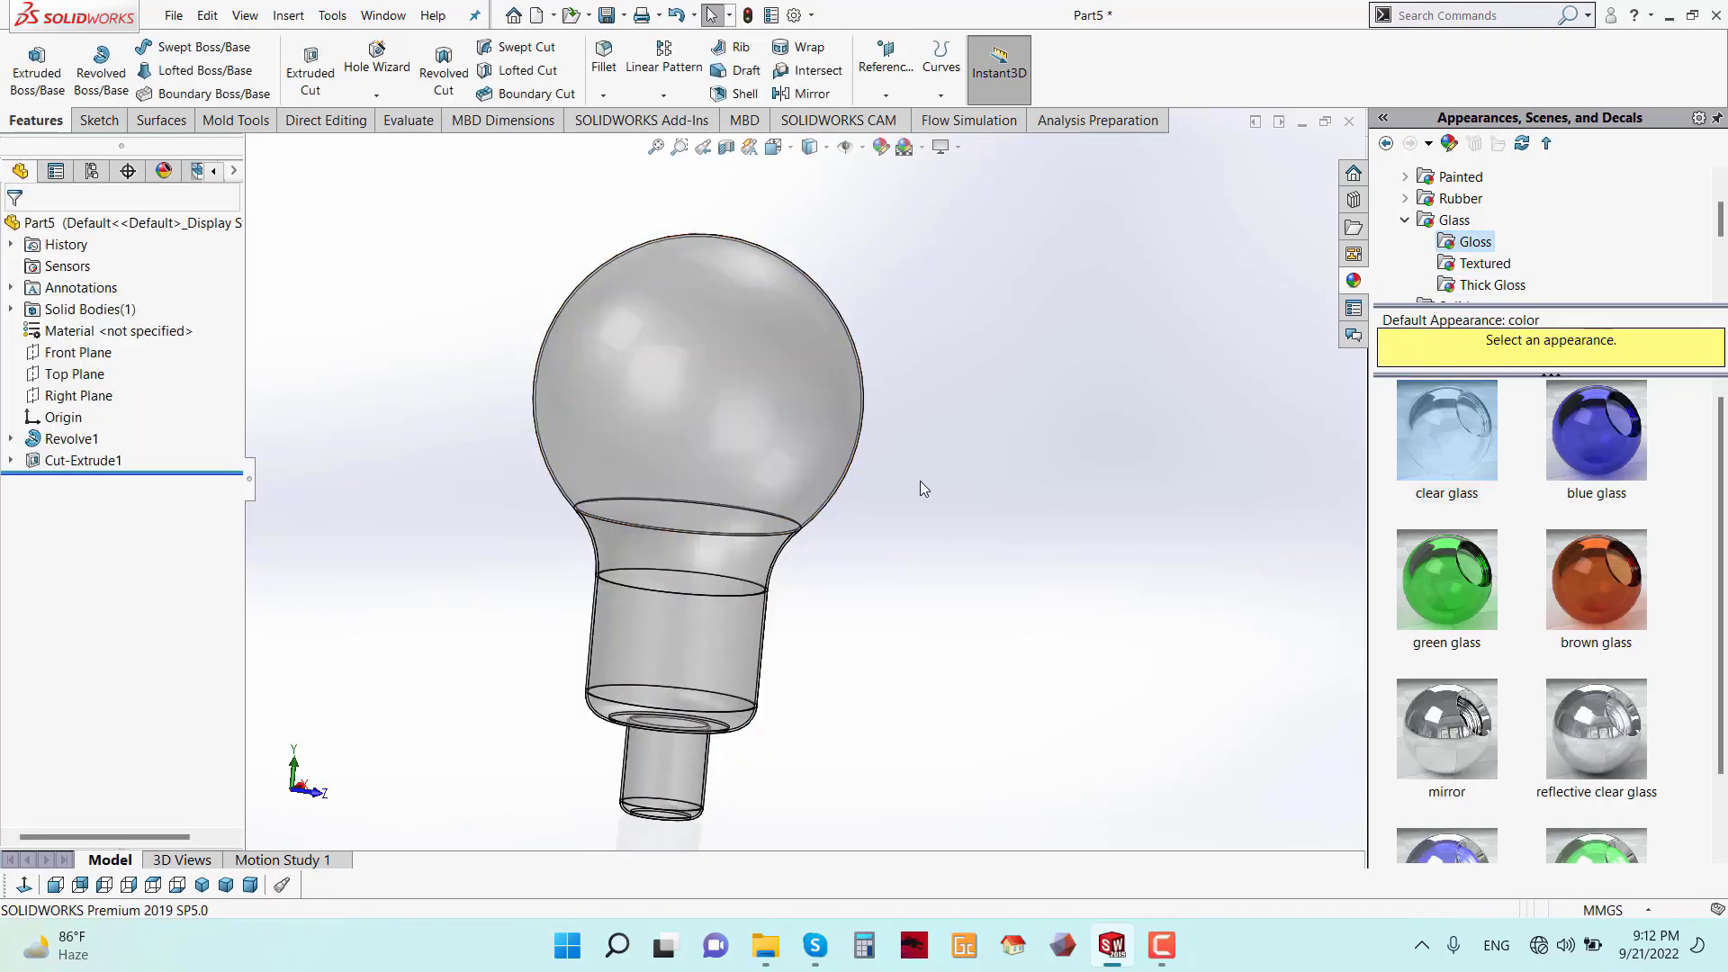
- Save the part as Glass Body in the Tungten Filament Lam folder
middle_drag(838, 602, 864, 342)
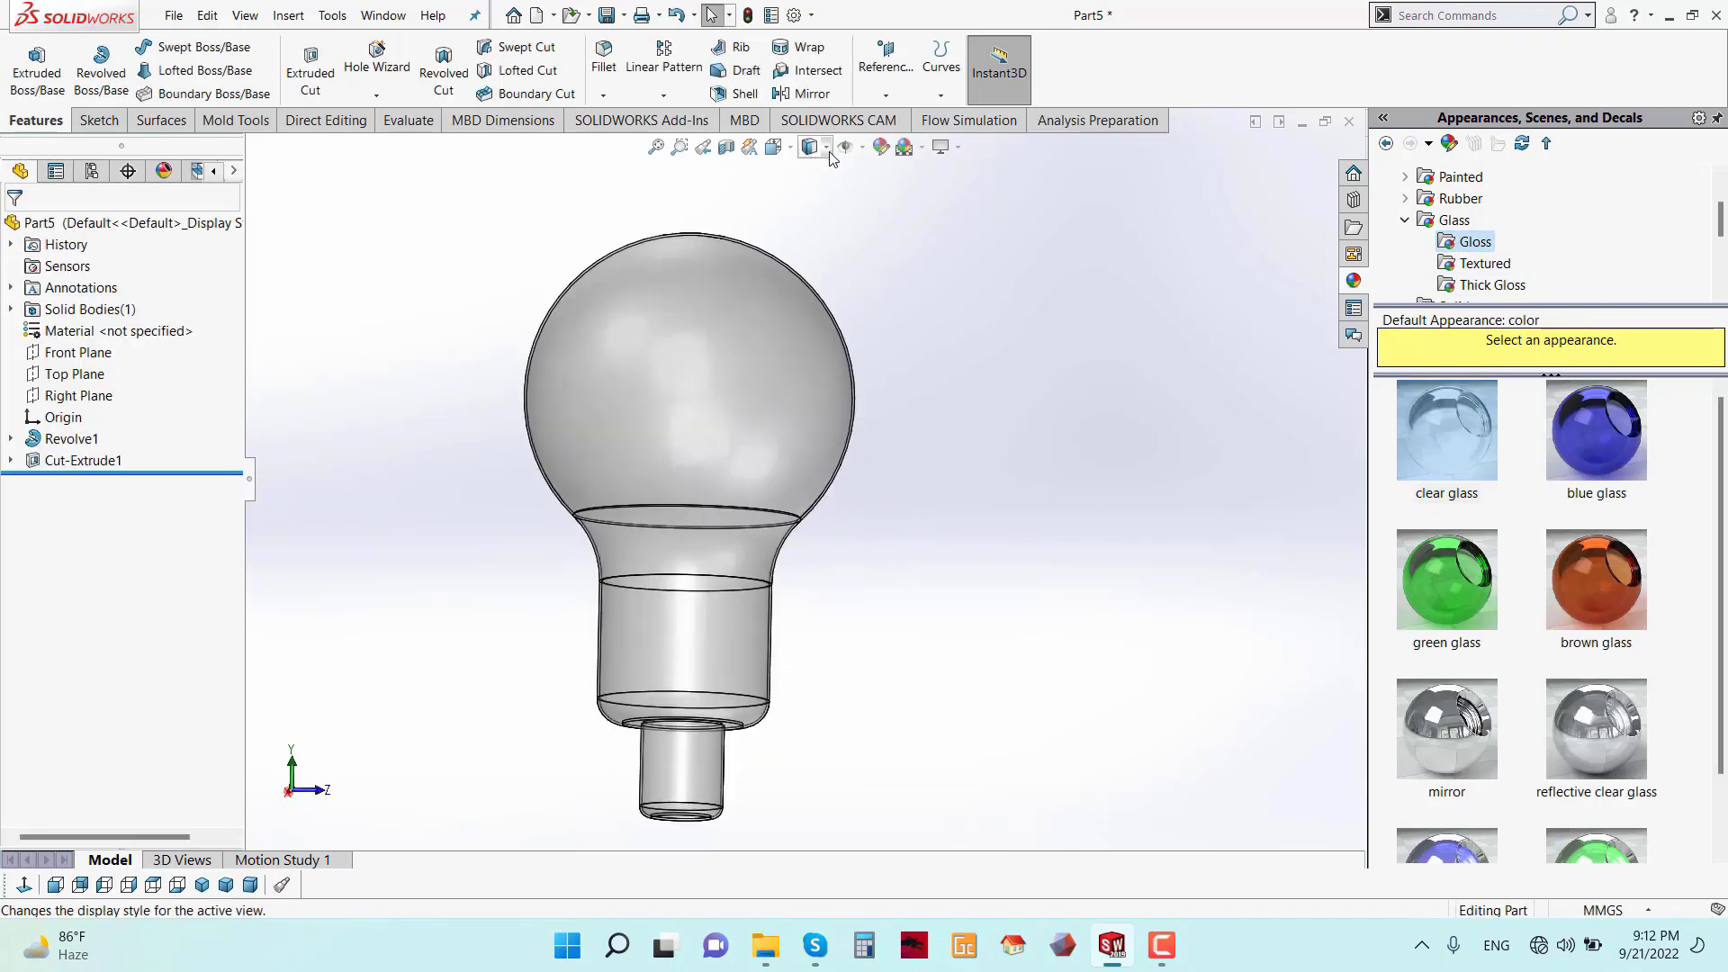
click(171, 16)
click(259, 253)
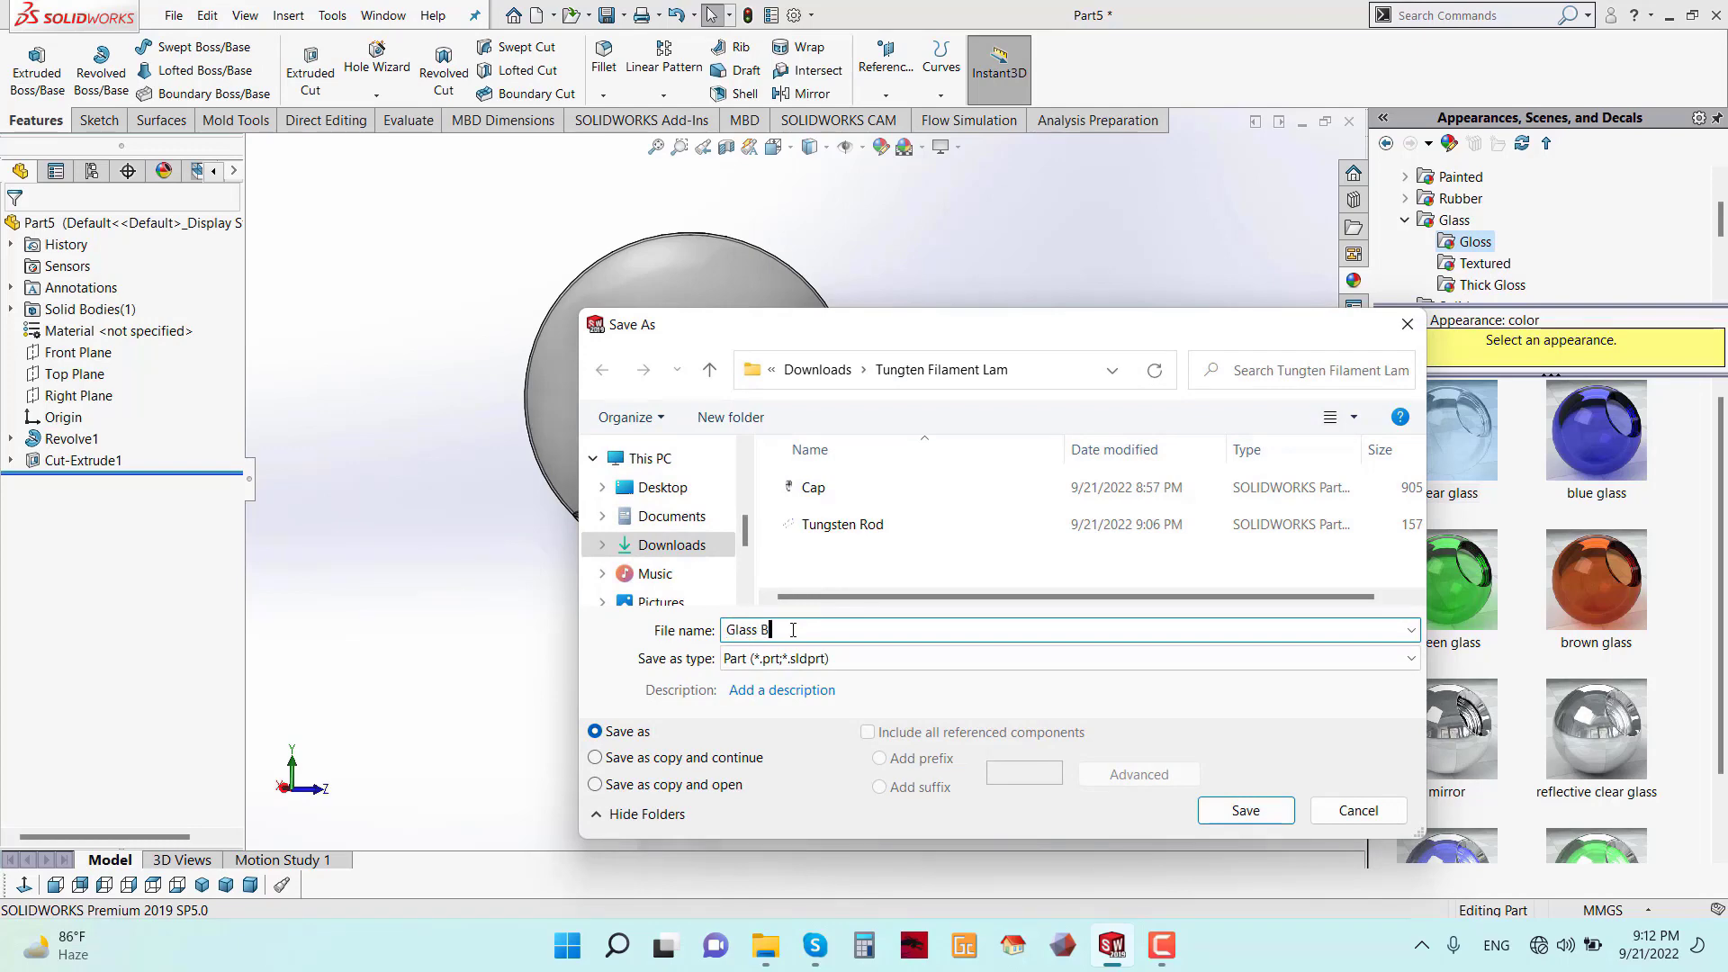
click(1245, 810)
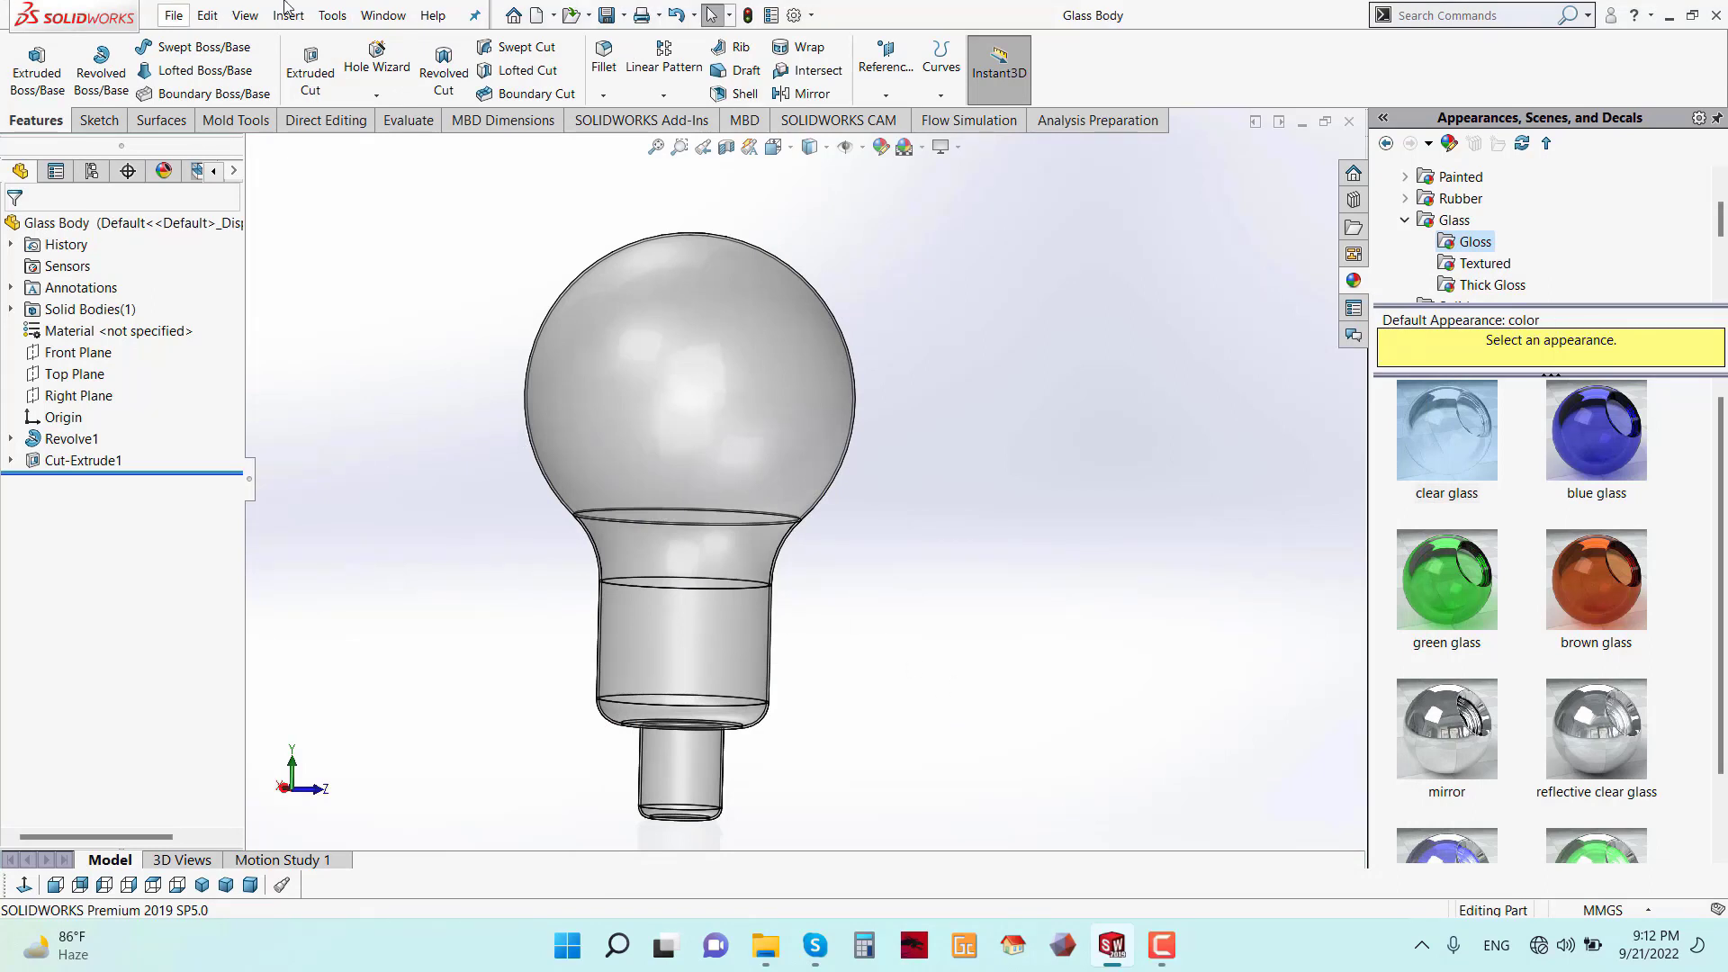
- Make a new assembly from the Glass Body part and place the Cap as its first component
mouse_move(862, 514)
middle_down()
mouse_move(825, 659)
mouse_move(856, 732)
mouse_move(855, 682)
mouse_move(833, 672)
mouse_move(853, 698)
mouse_move(703, 542)
mouse_move(1158, 597)
mouse_move(879, 488)
middle_up()
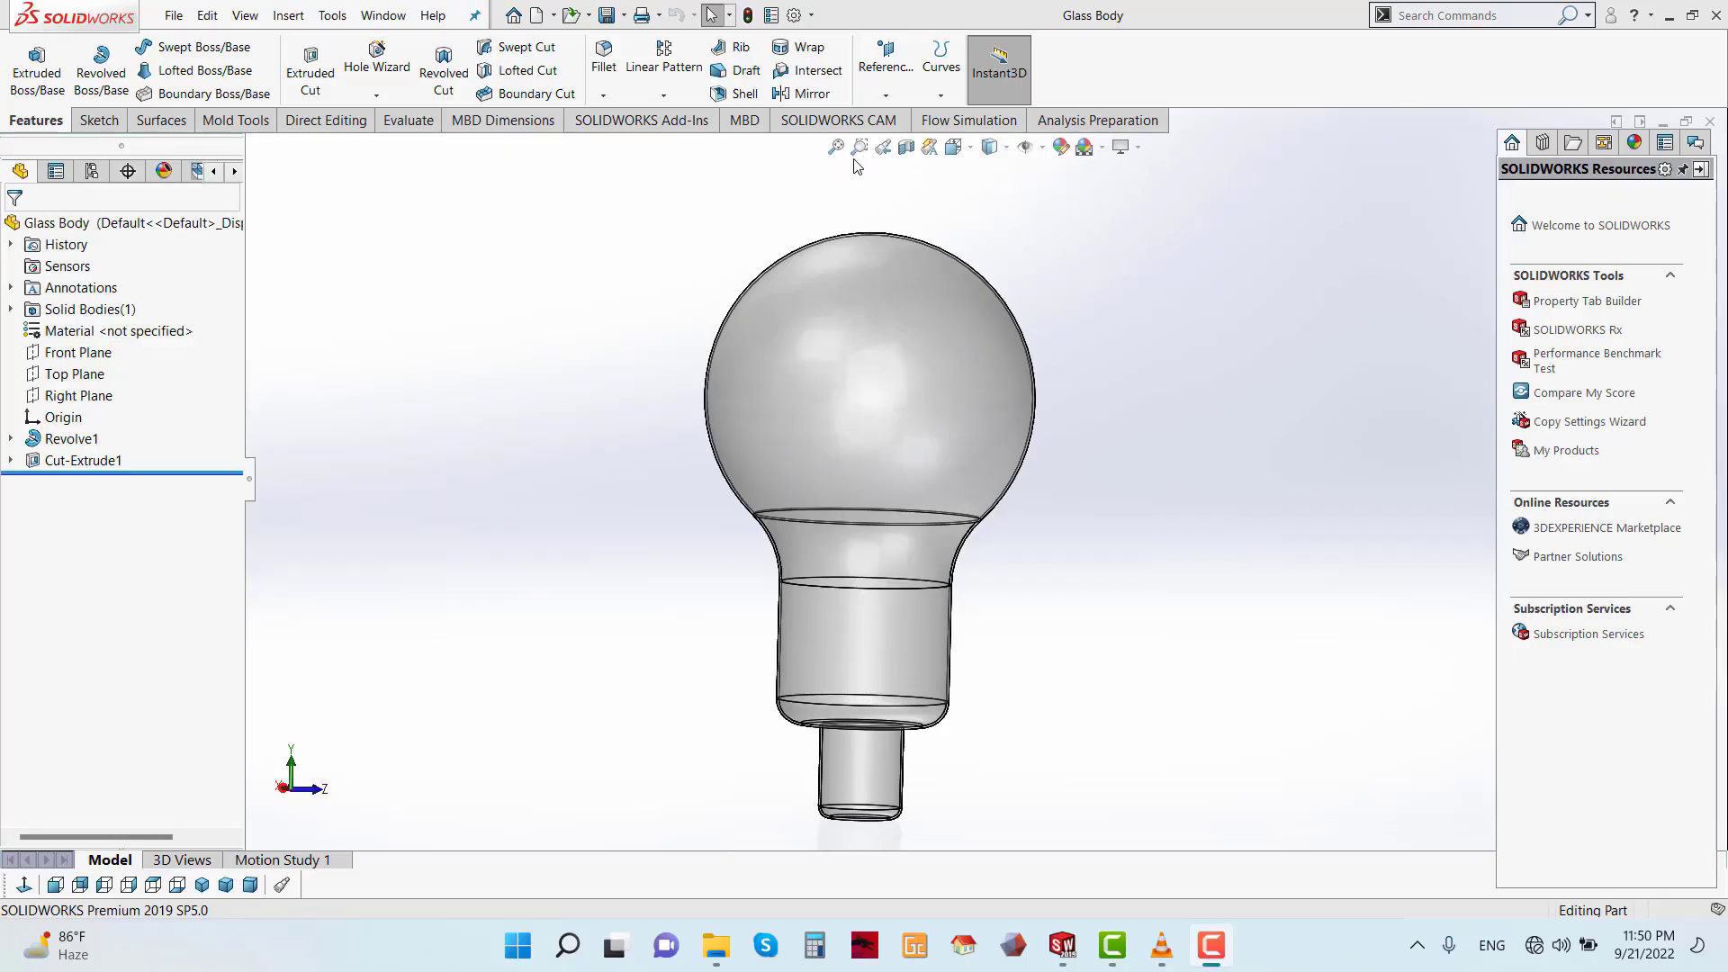
click(554, 15)
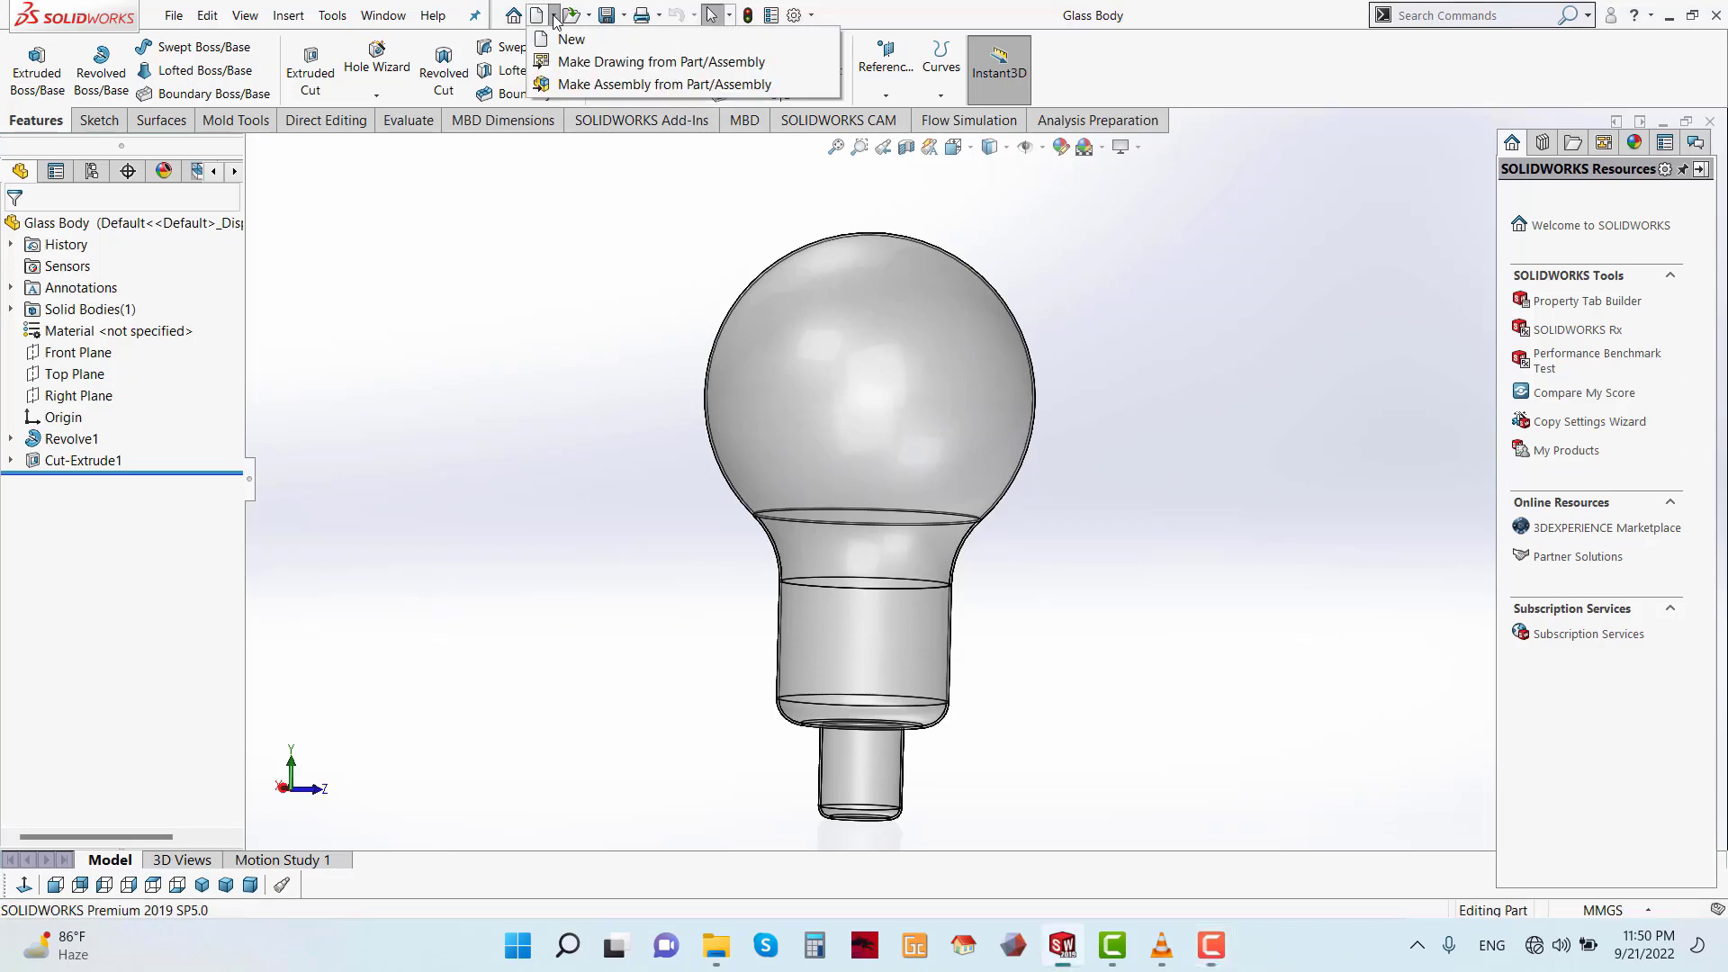
click(565, 79)
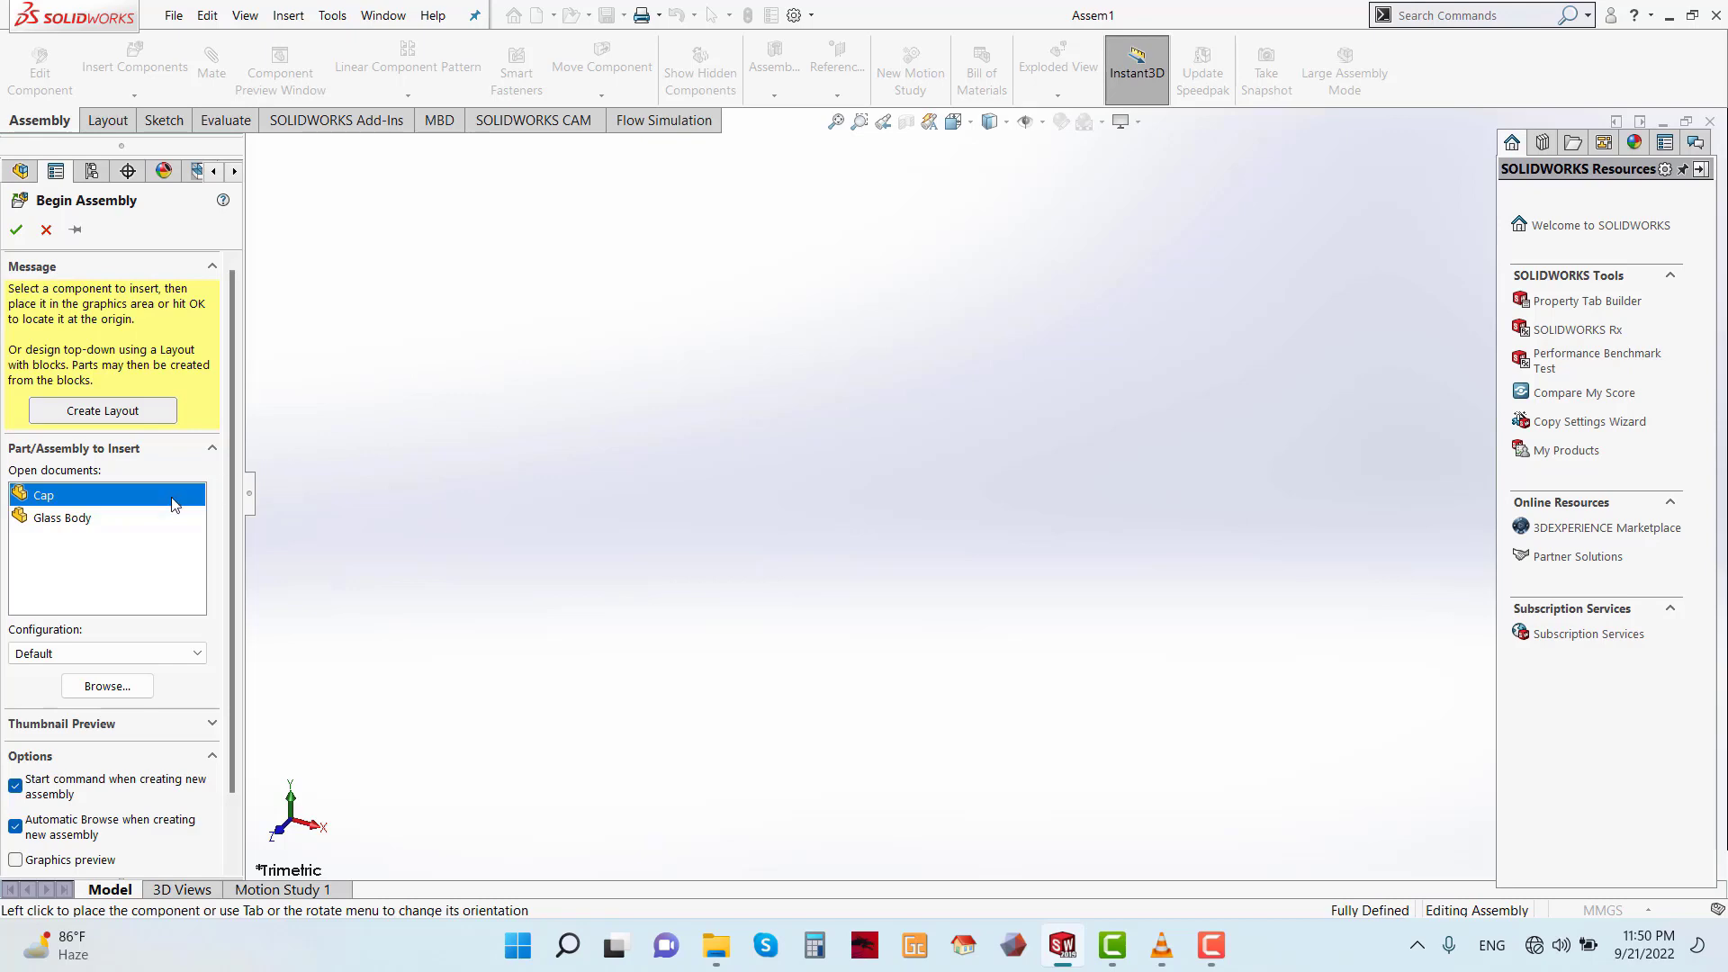
click(681, 574)
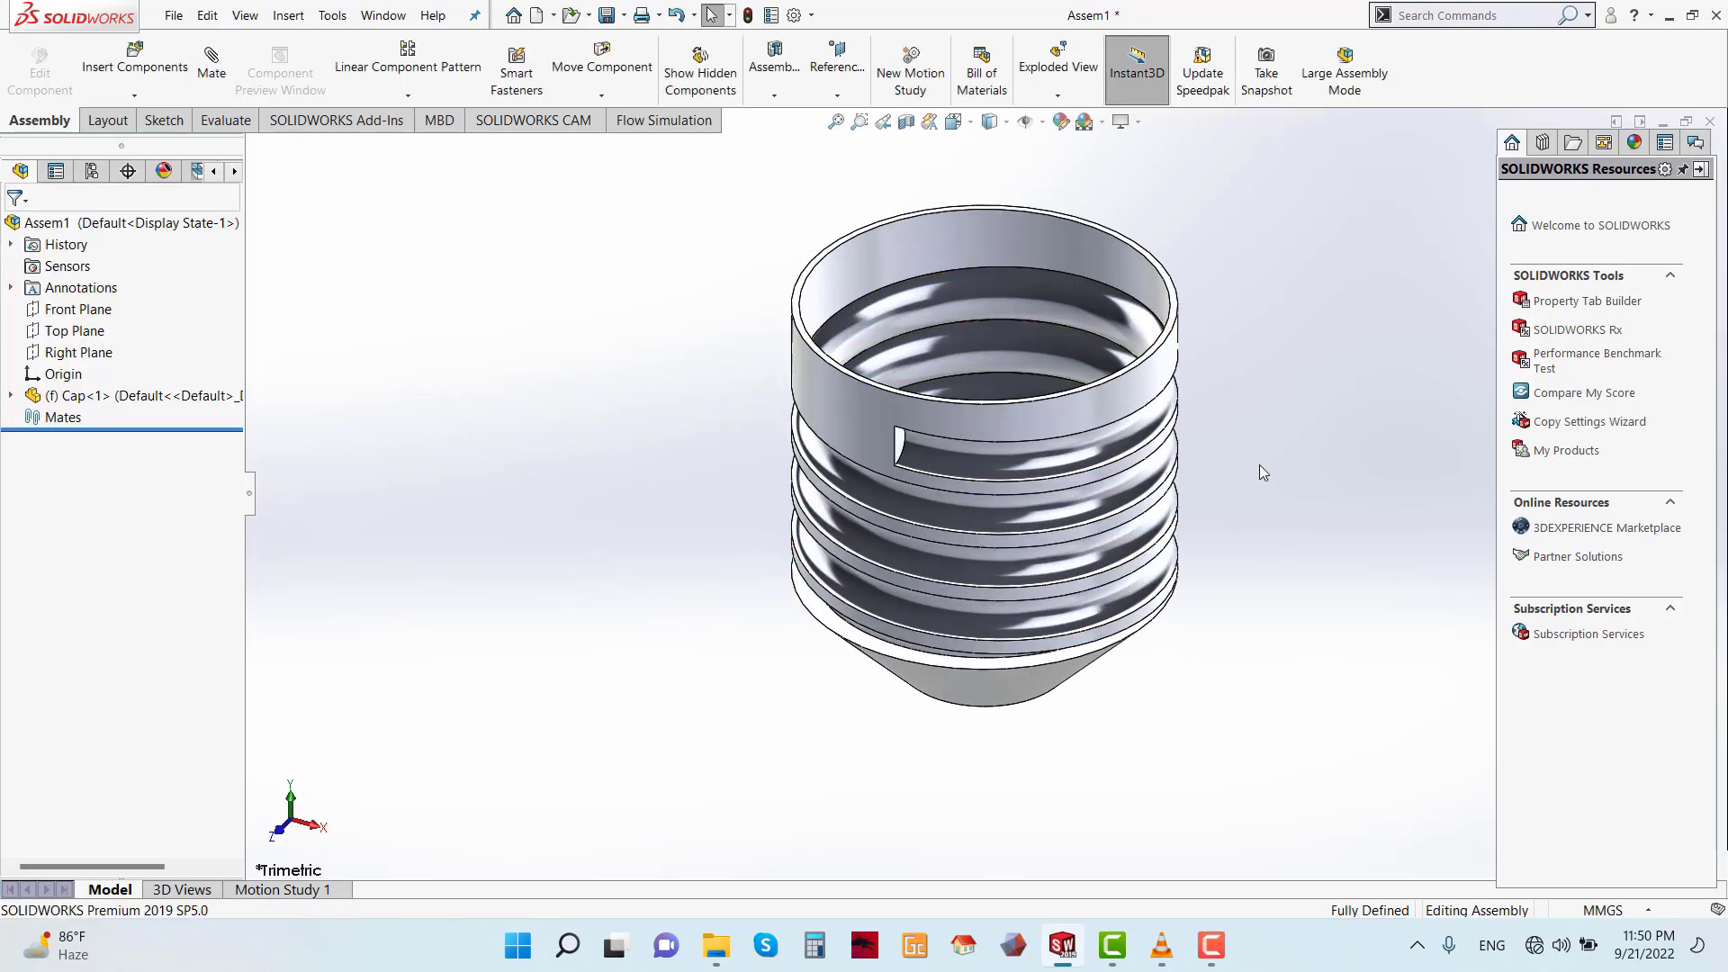
- Insert the Glass Body into the assembly, placed above the cap
click(135, 59)
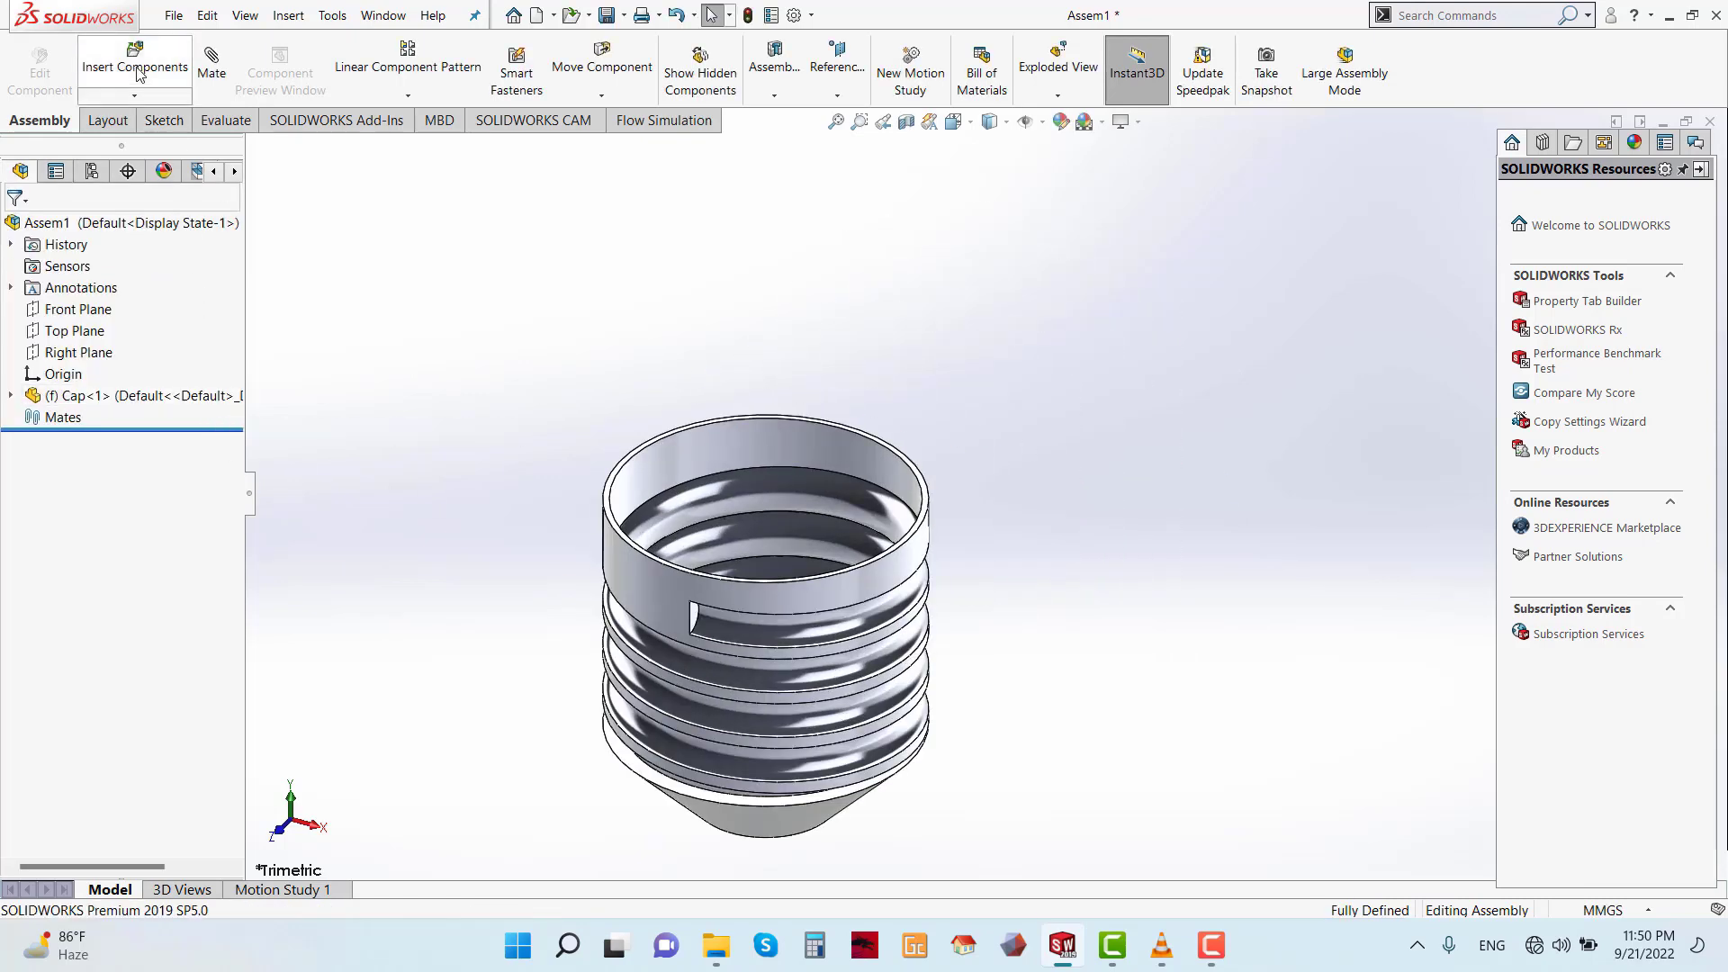
click(63, 500)
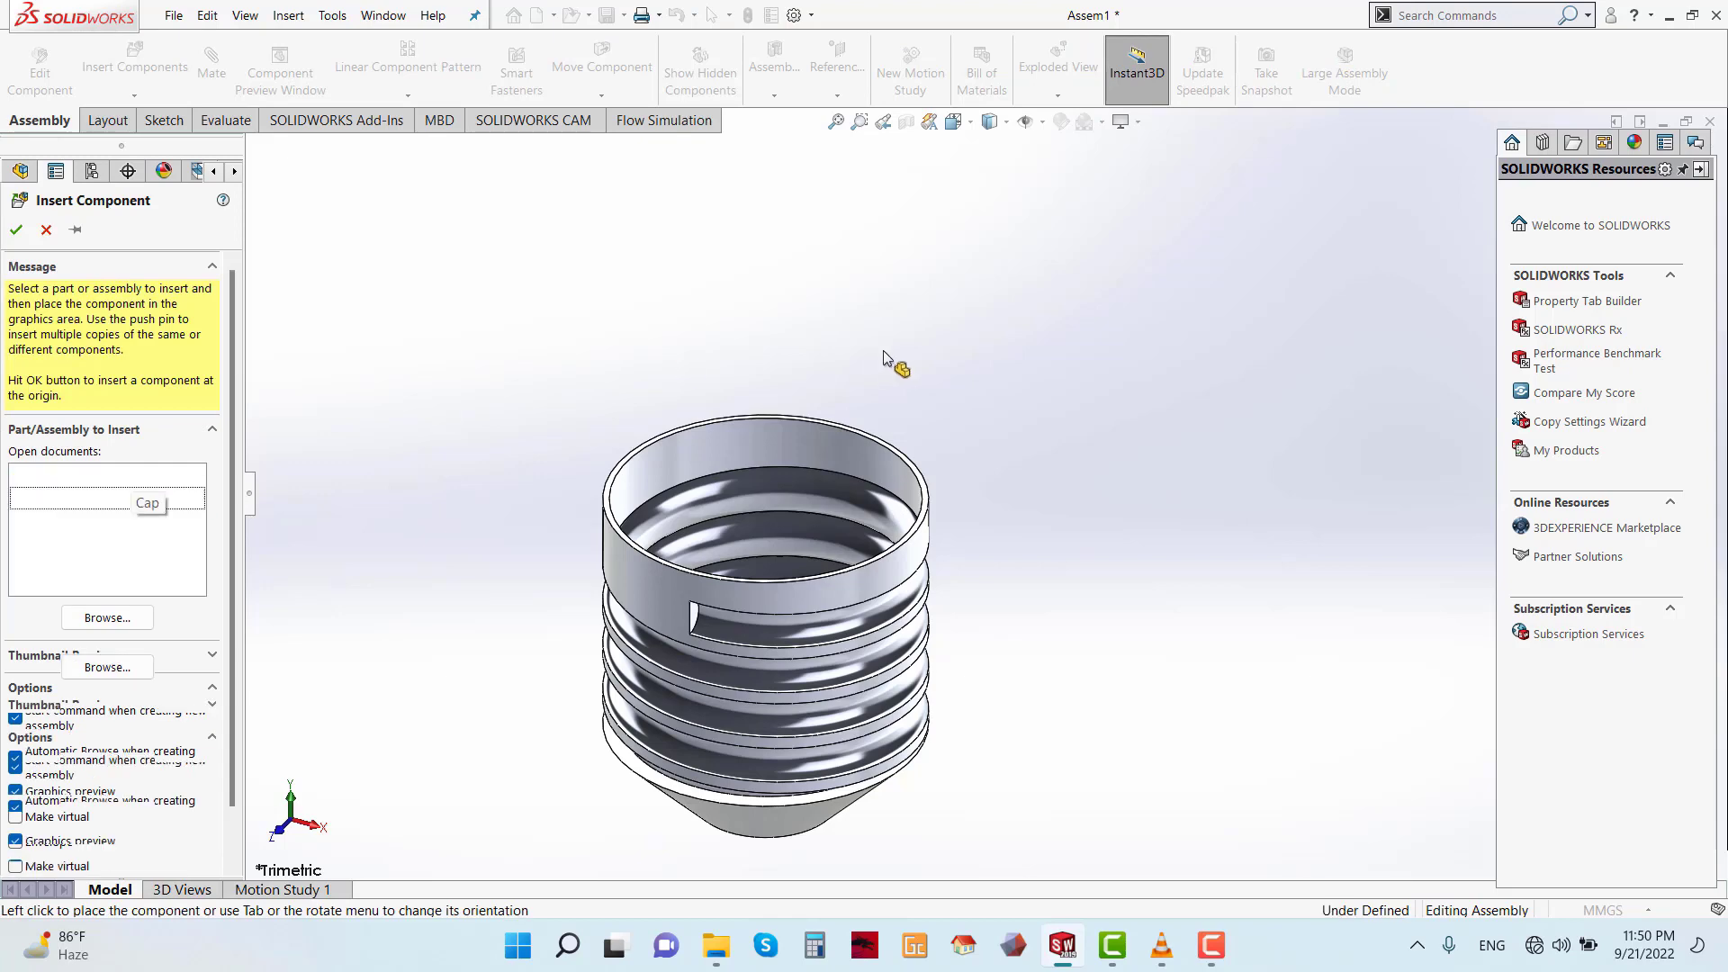
click(927, 245)
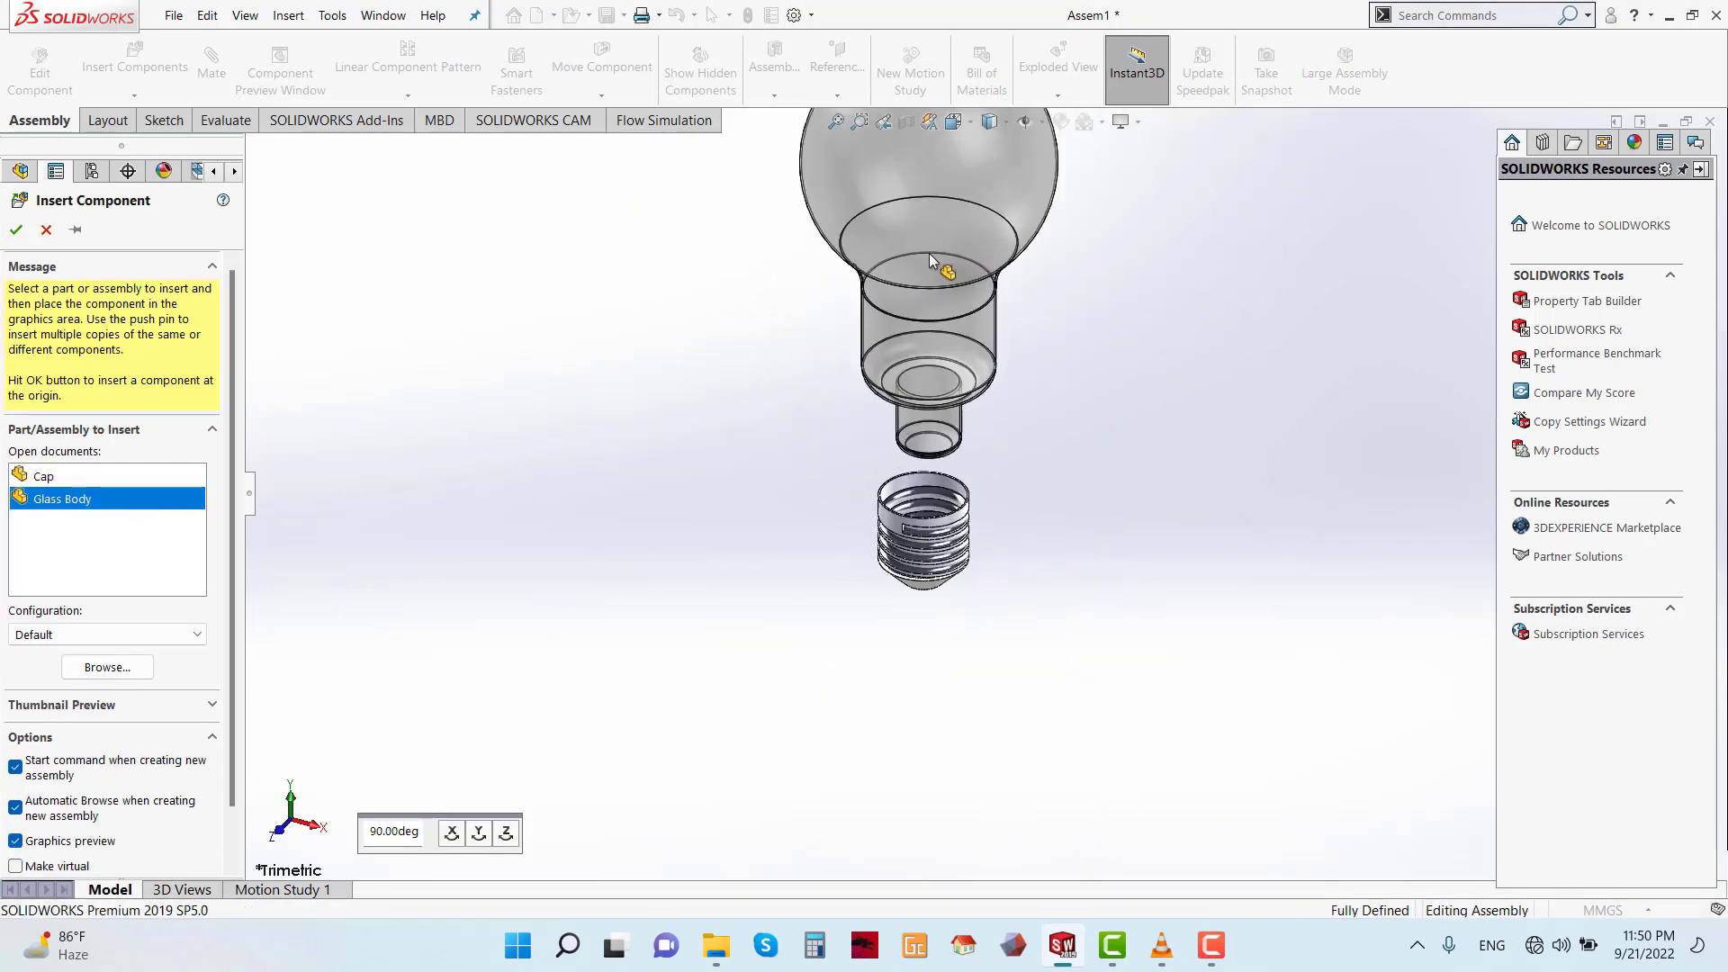
scroll(1023, 448, down, 3)
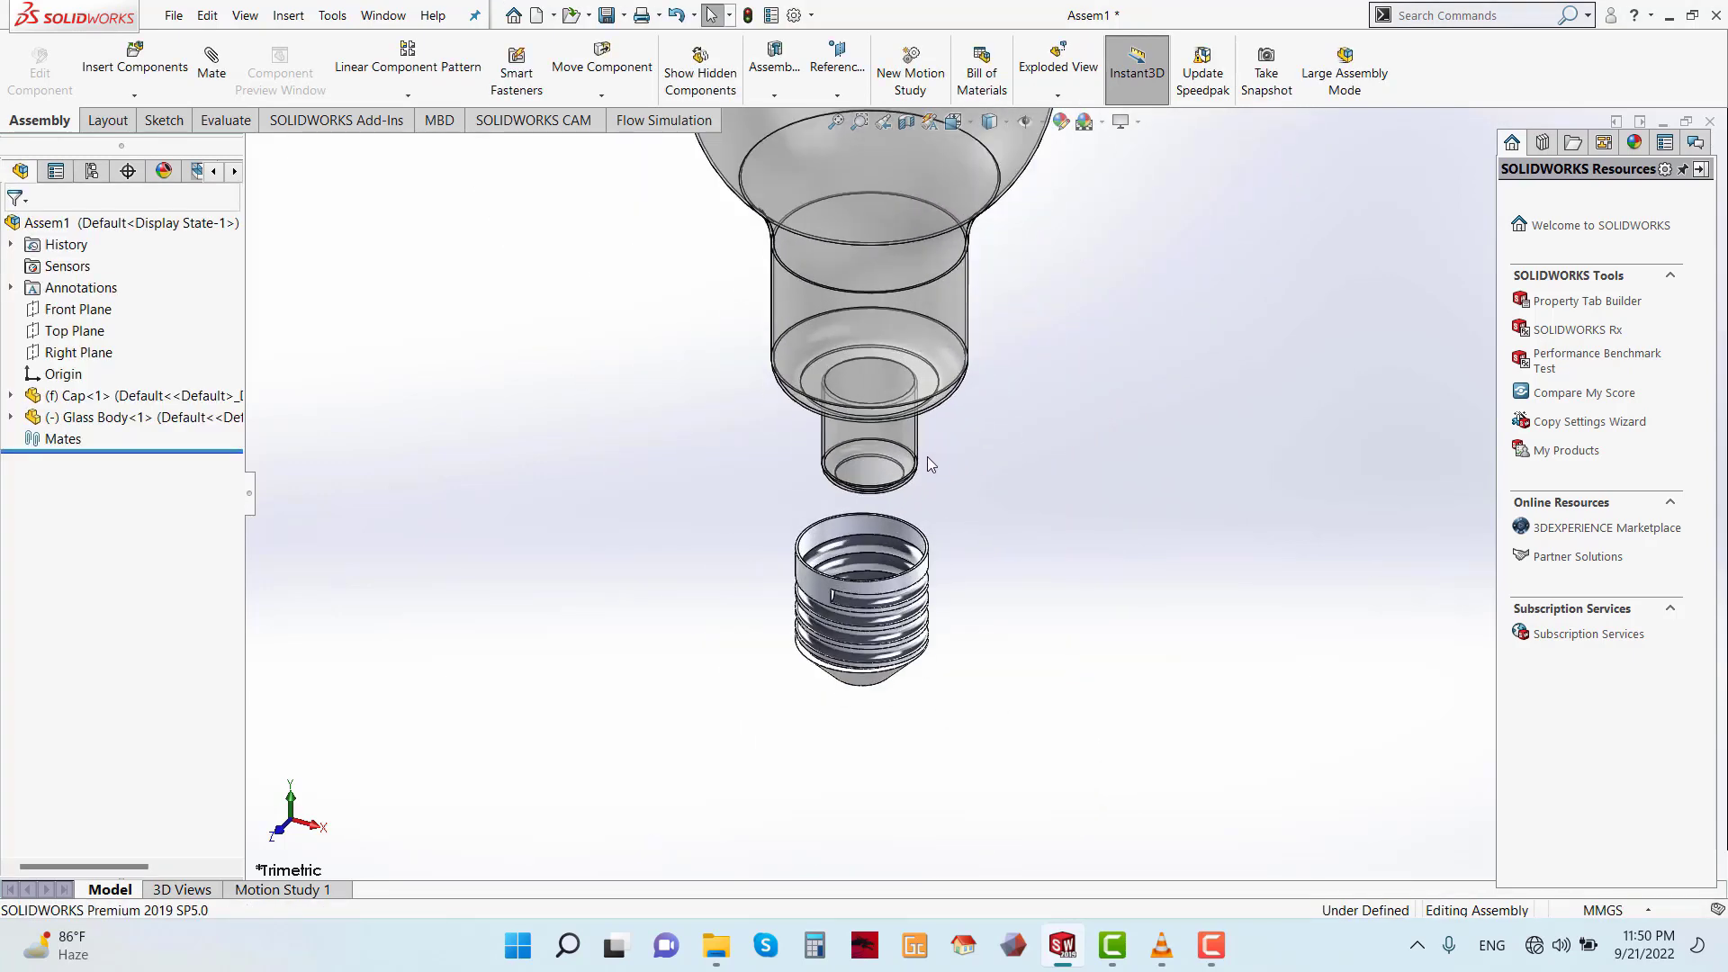
- Mate the glass stem's cylindrical face concentric with the cap's inner cylindrical face
middle_drag(963, 441, 900, 427)
click(900, 428)
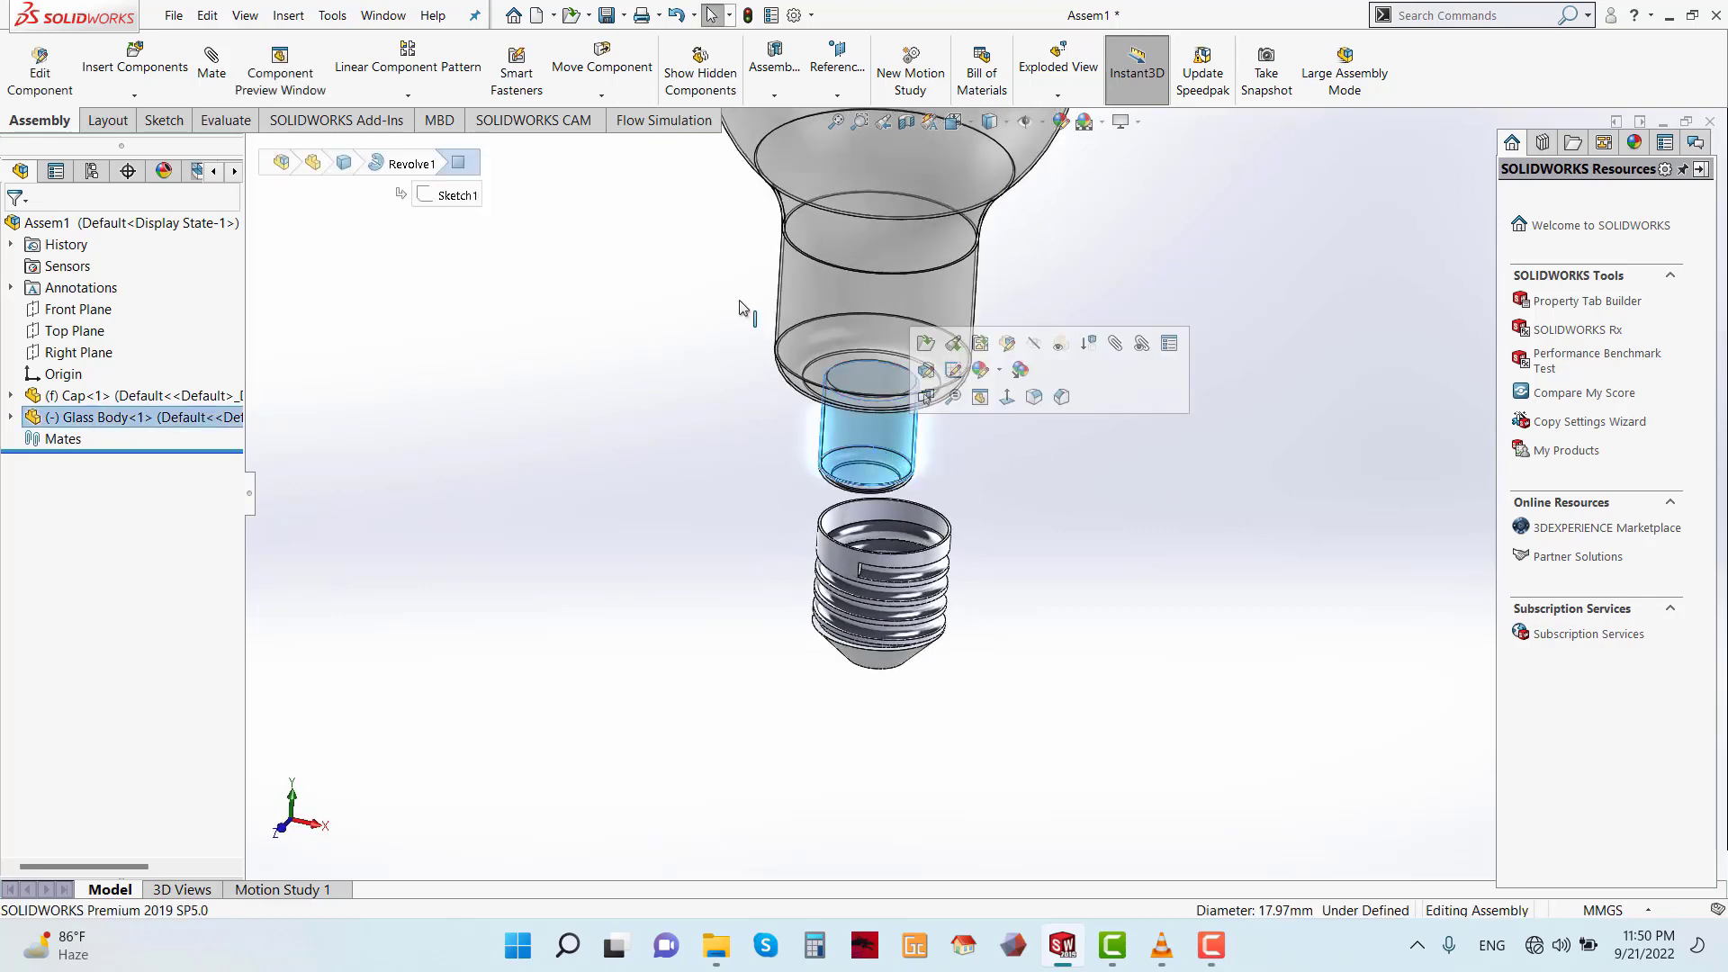
click(218, 60)
scroll(914, 501, down, 3)
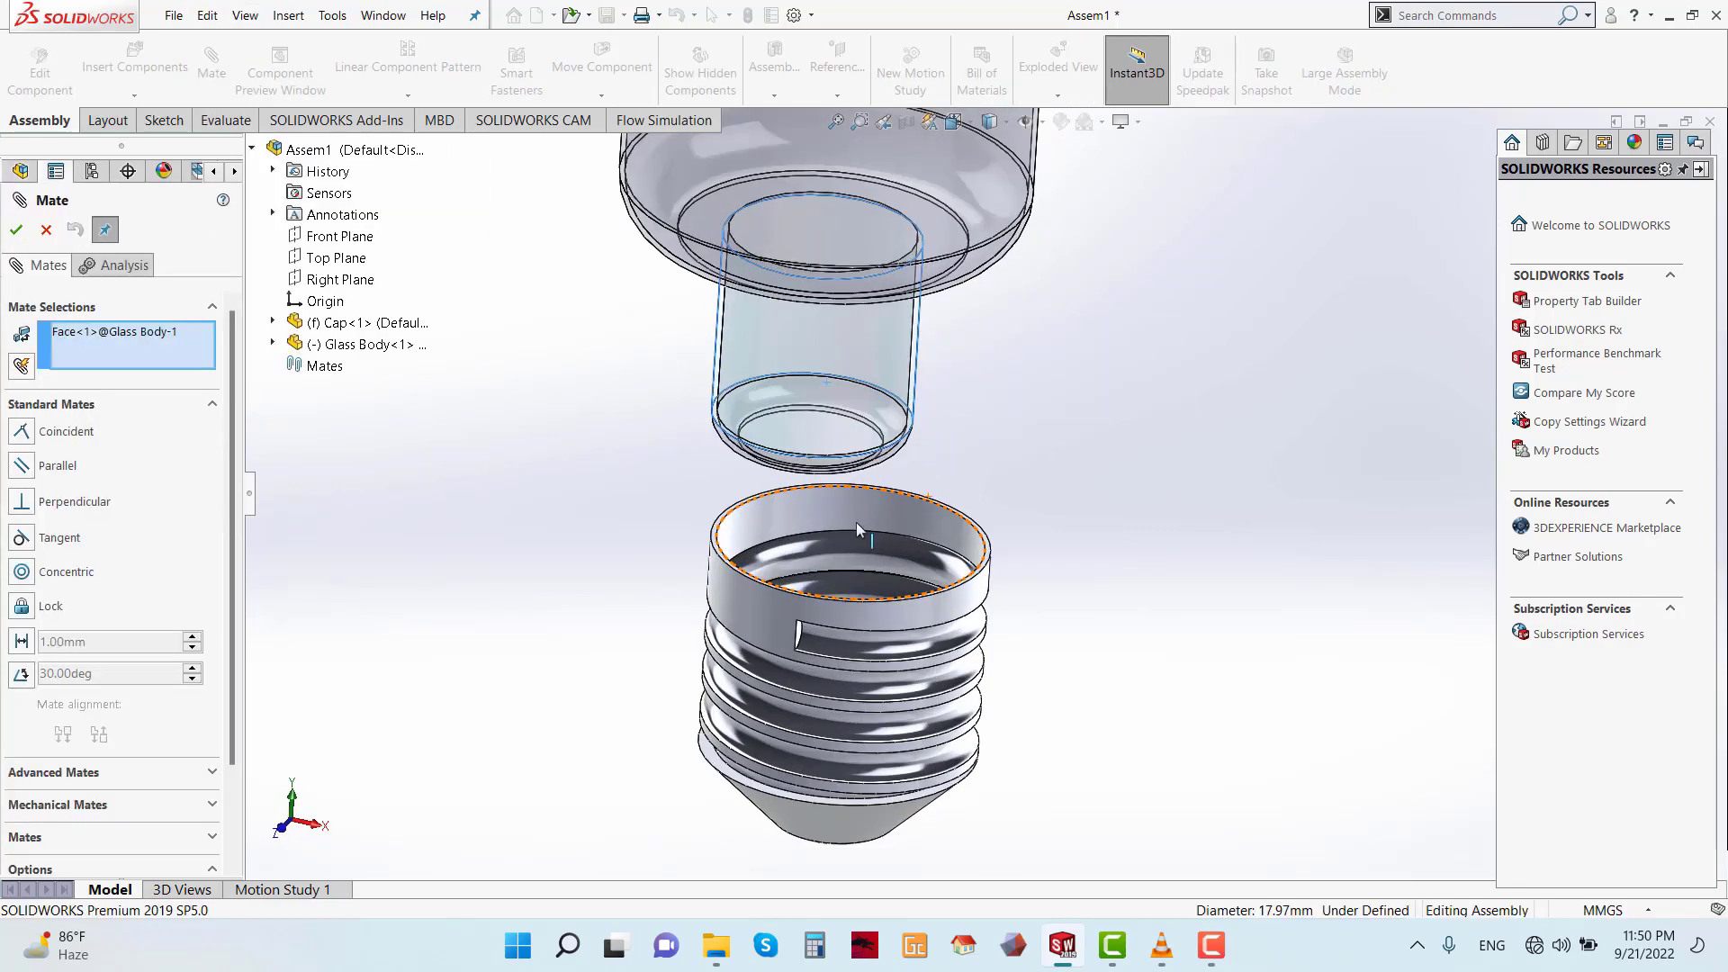
click(852, 511)
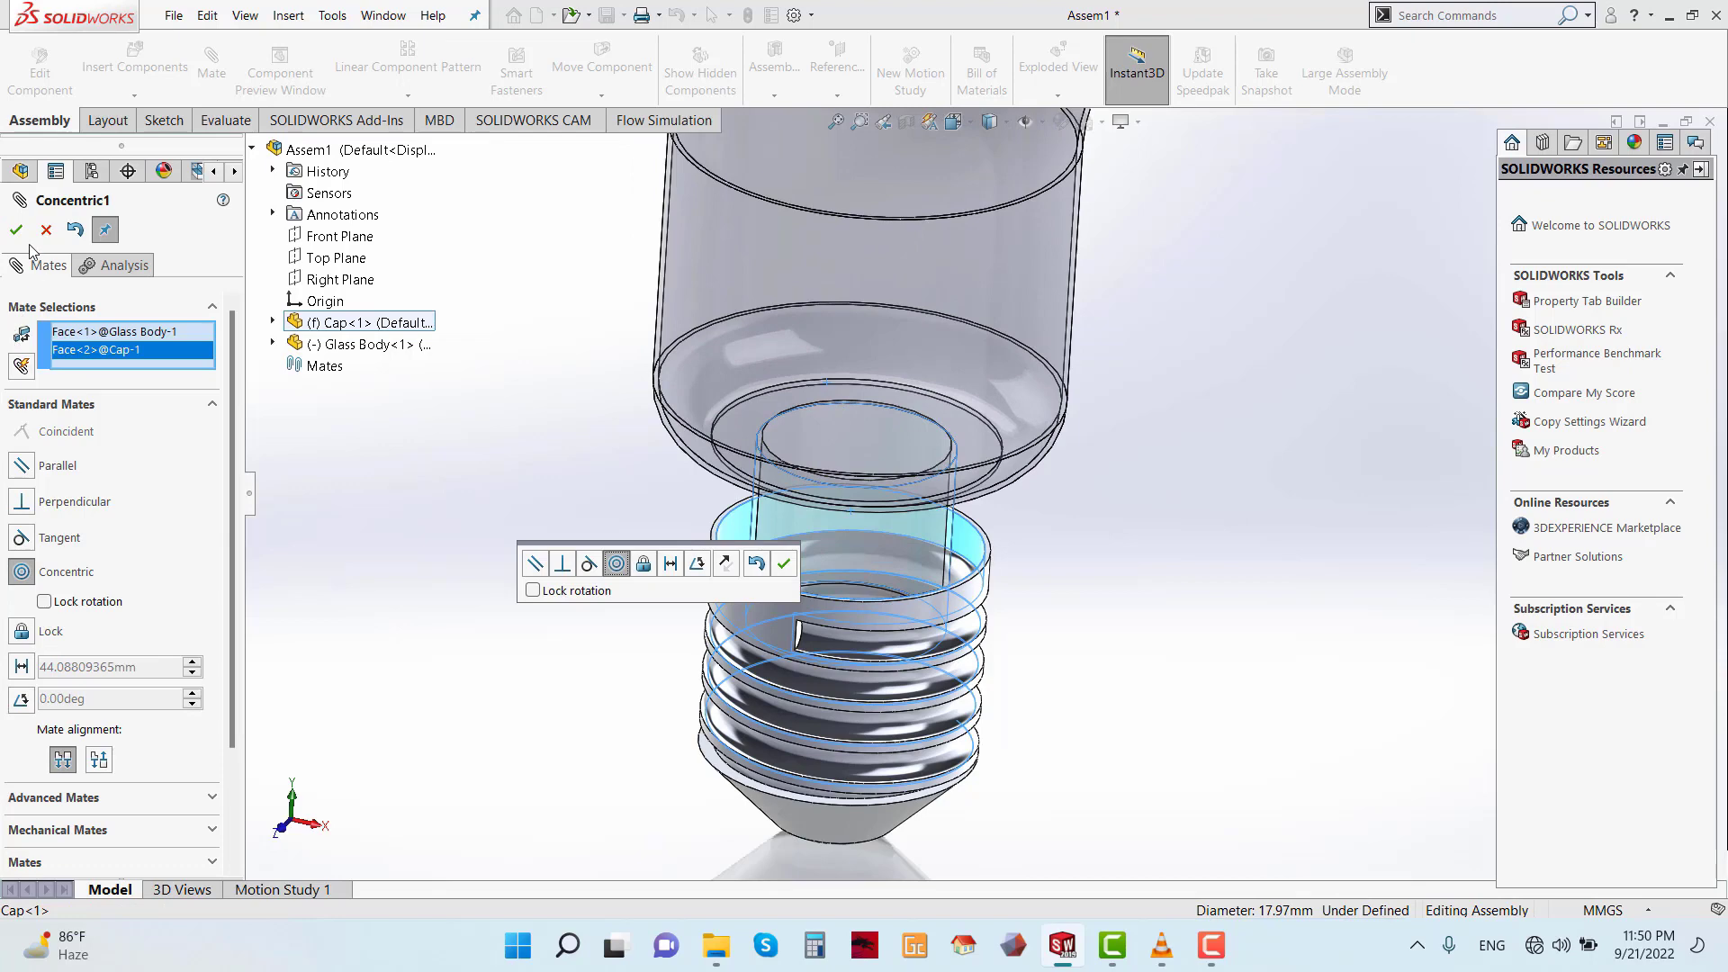
click(16, 230)
- Mate the glass body's flat bottom face coincident with the cap's upper rim face
scroll(1001, 542, down, 5)
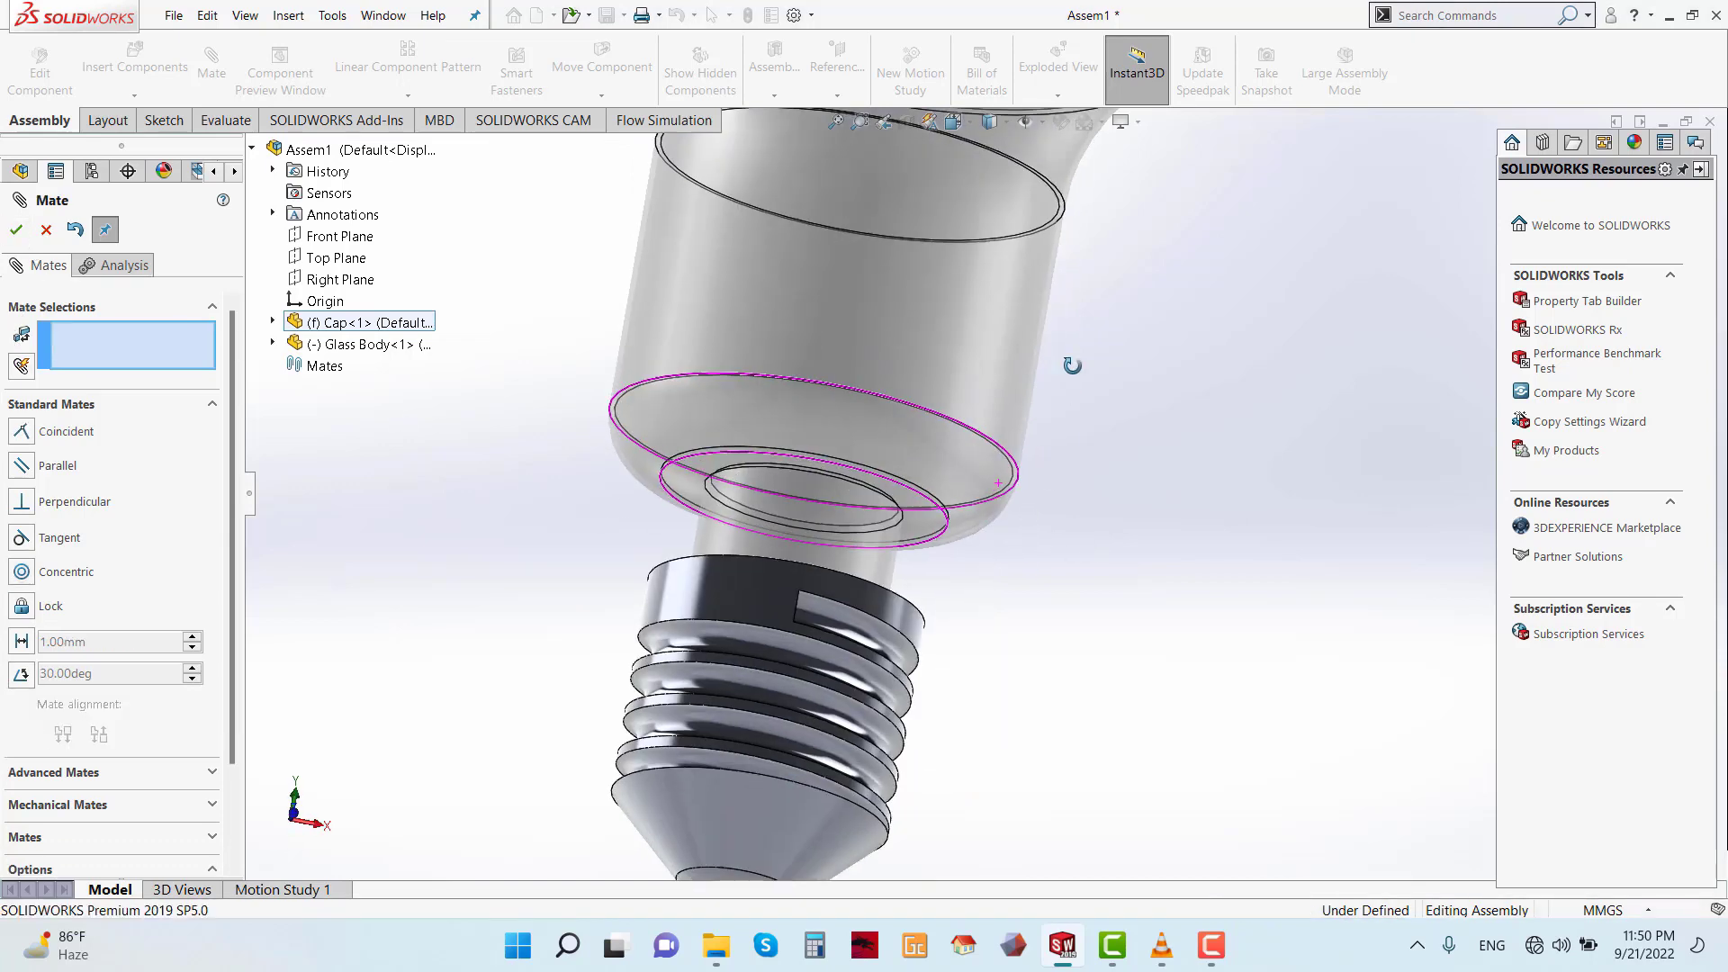
click(889, 515)
scroll(900, 559, up, 3)
middle_drag(944, 532, 926, 694)
scroll(936, 551, down, 5)
click(934, 550)
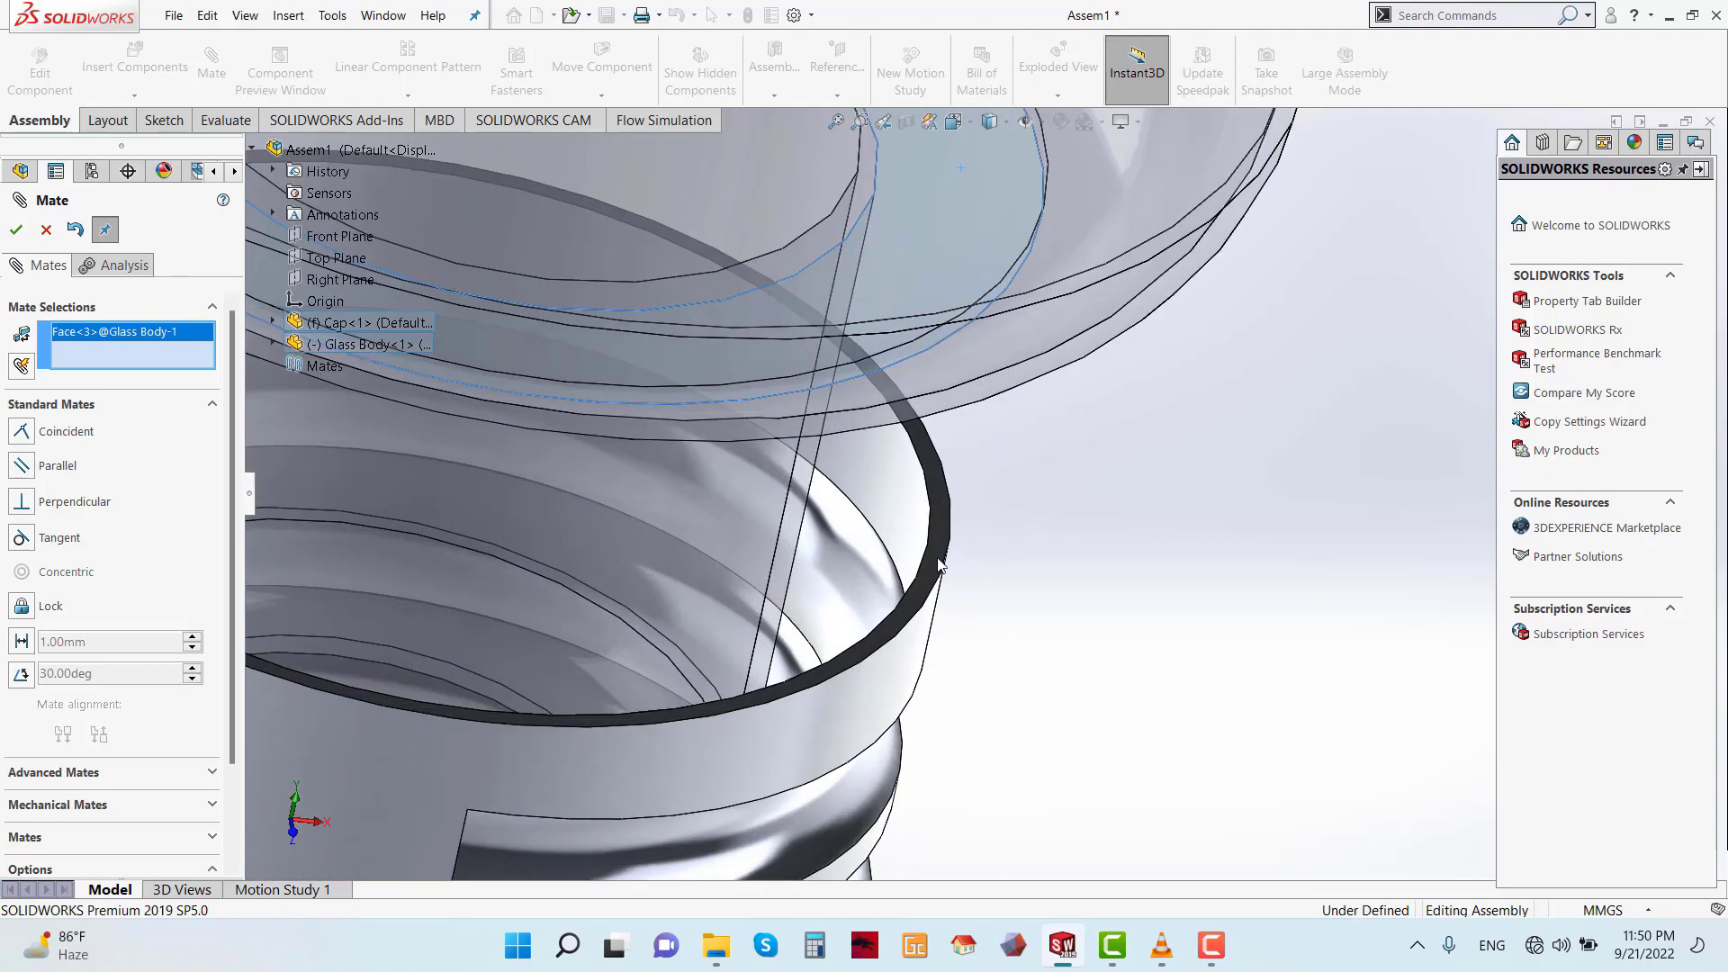
click(16, 229)
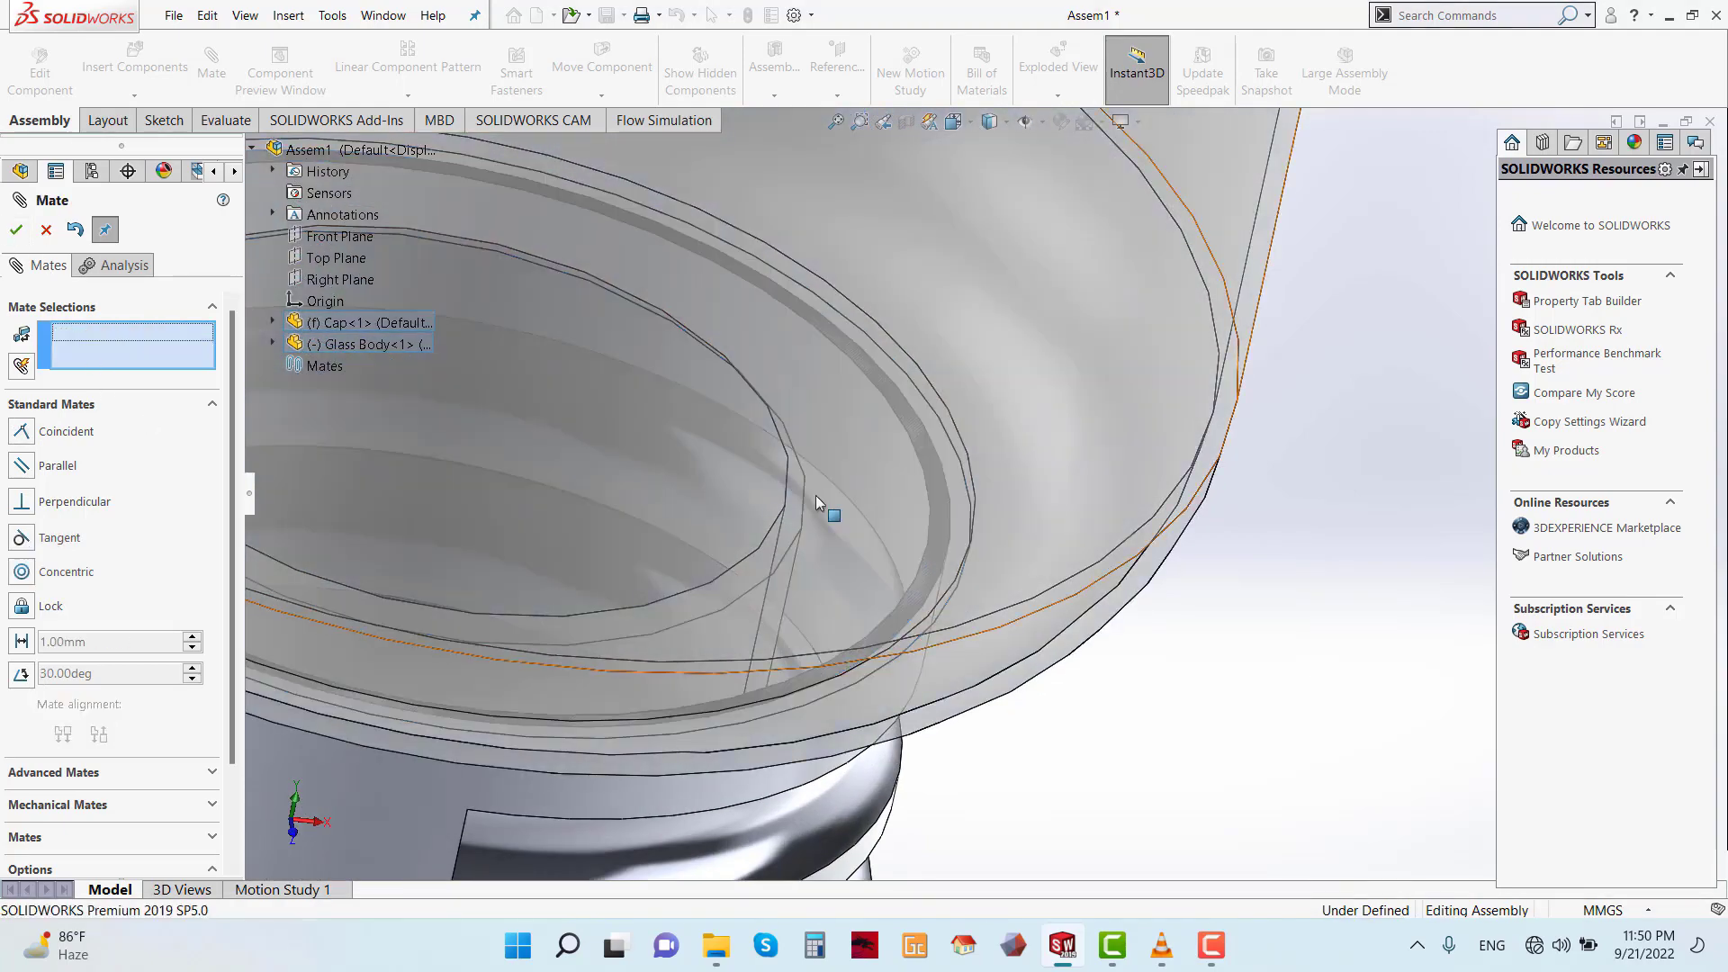
scroll(818, 497, up, 5)
click(17, 230)
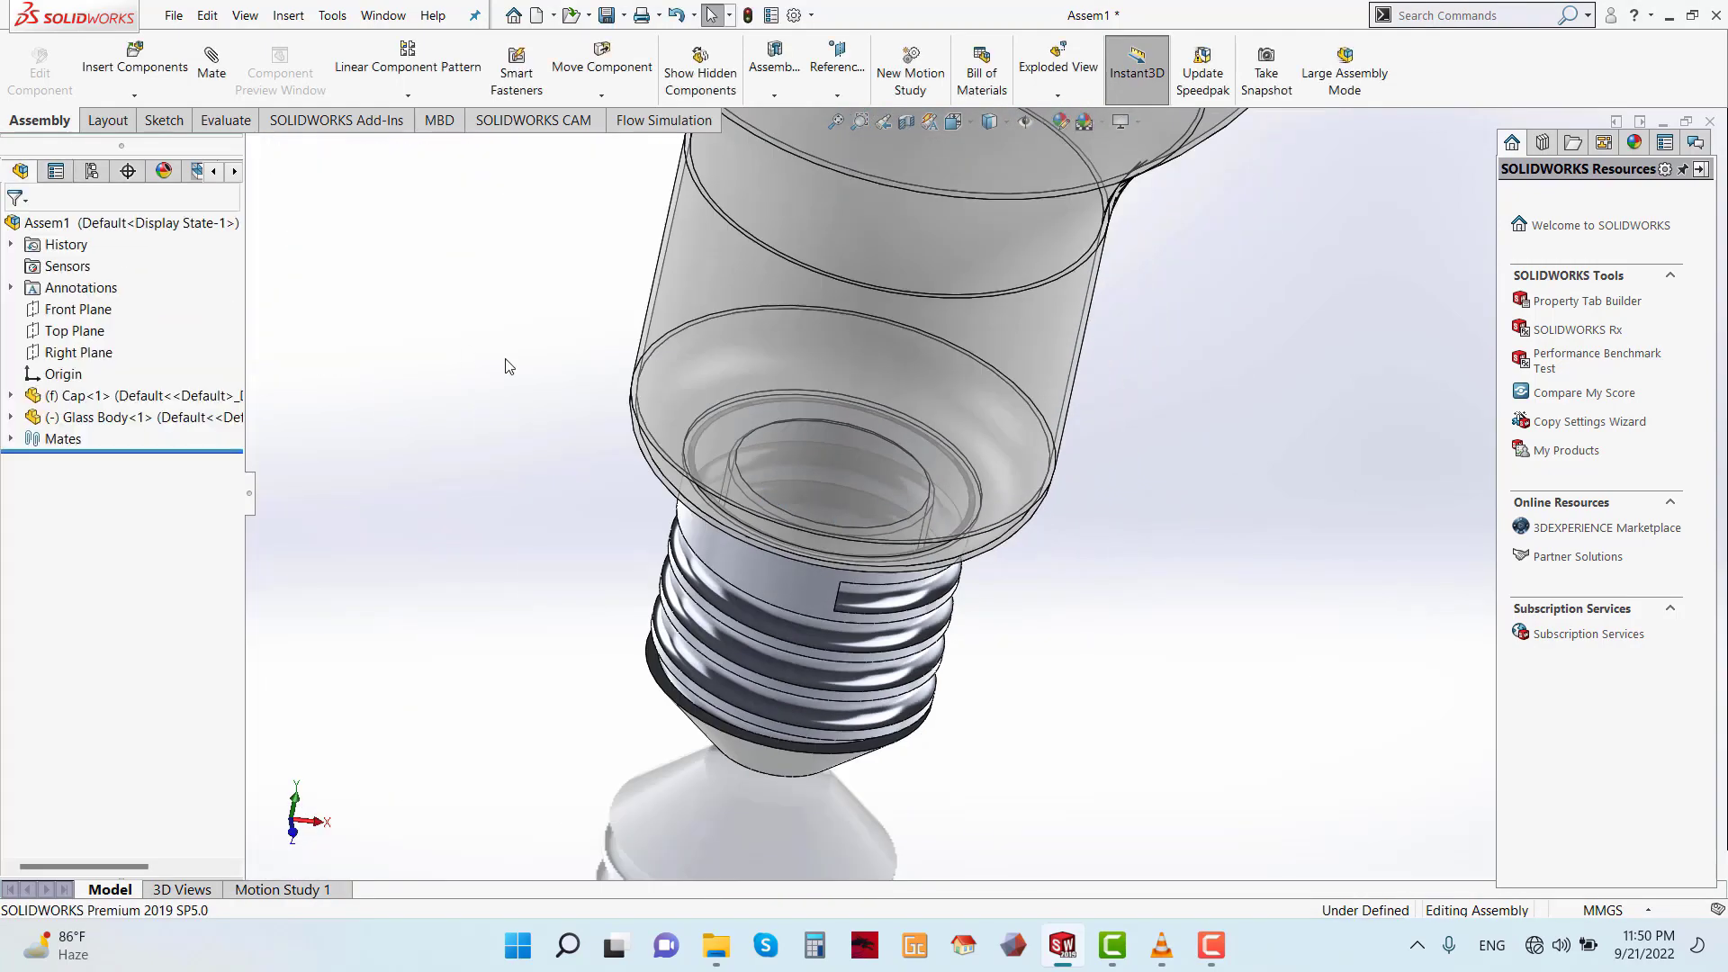
- Insert the Tungsten Rod part from the Tungten Filament Lam folder and place it beside the bulb
scroll(979, 594, up, 5)
scroll(1132, 263, down, 3)
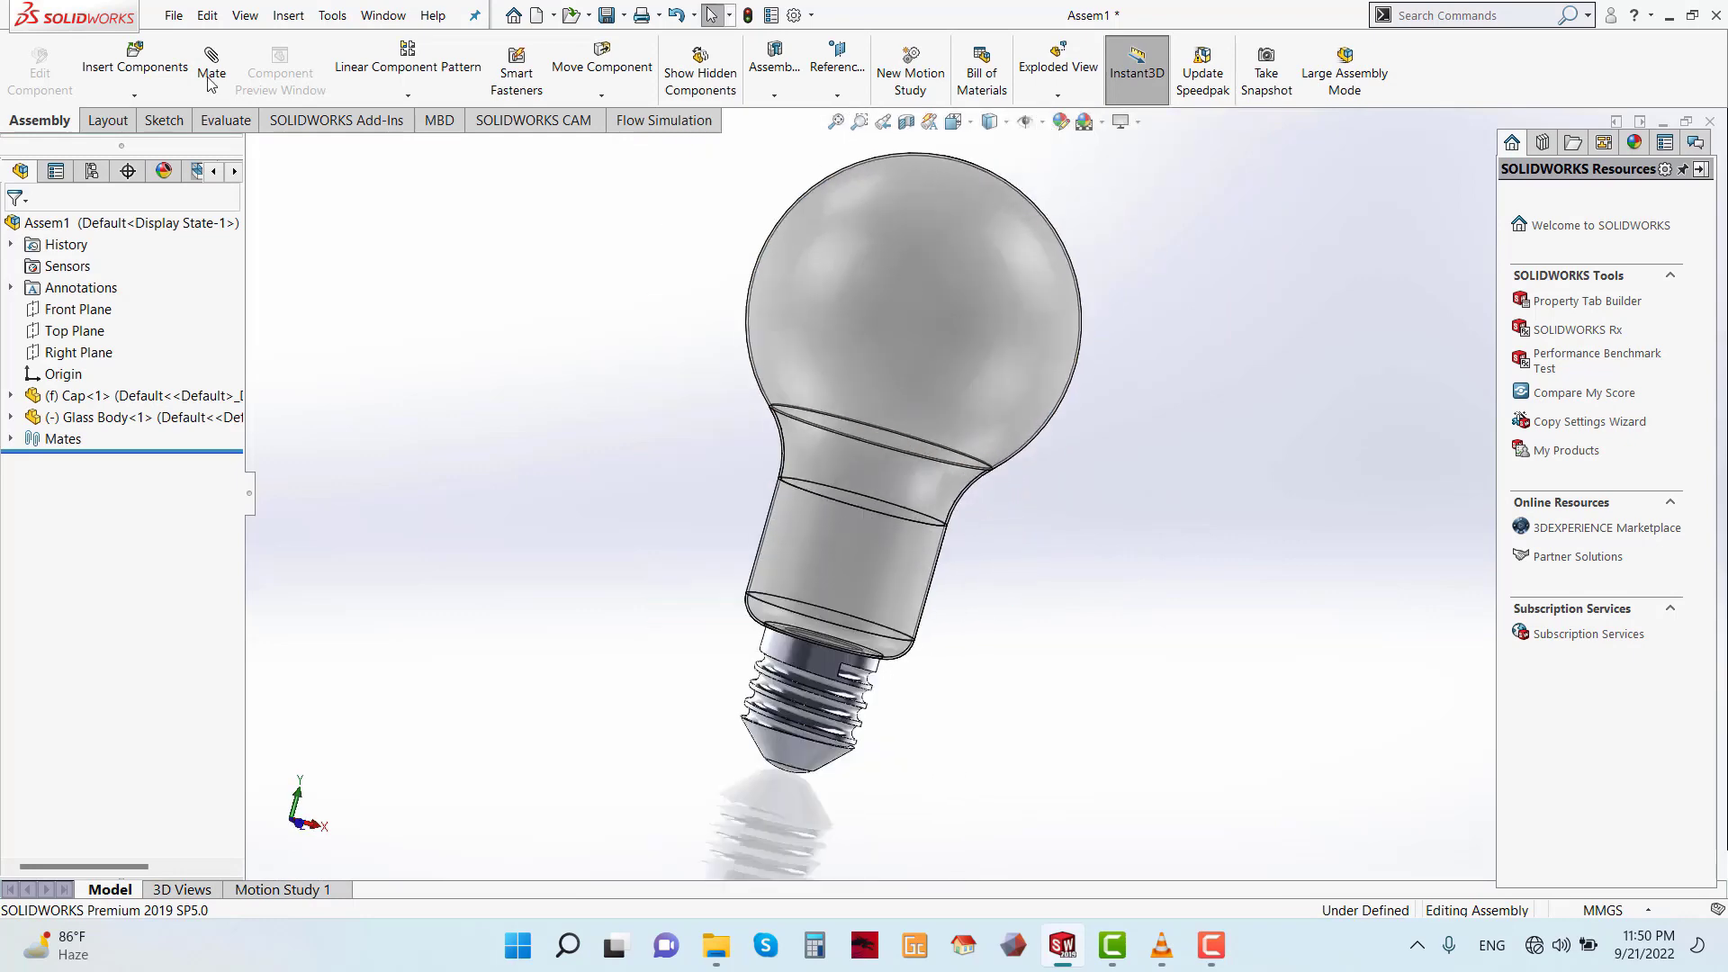
click(135, 59)
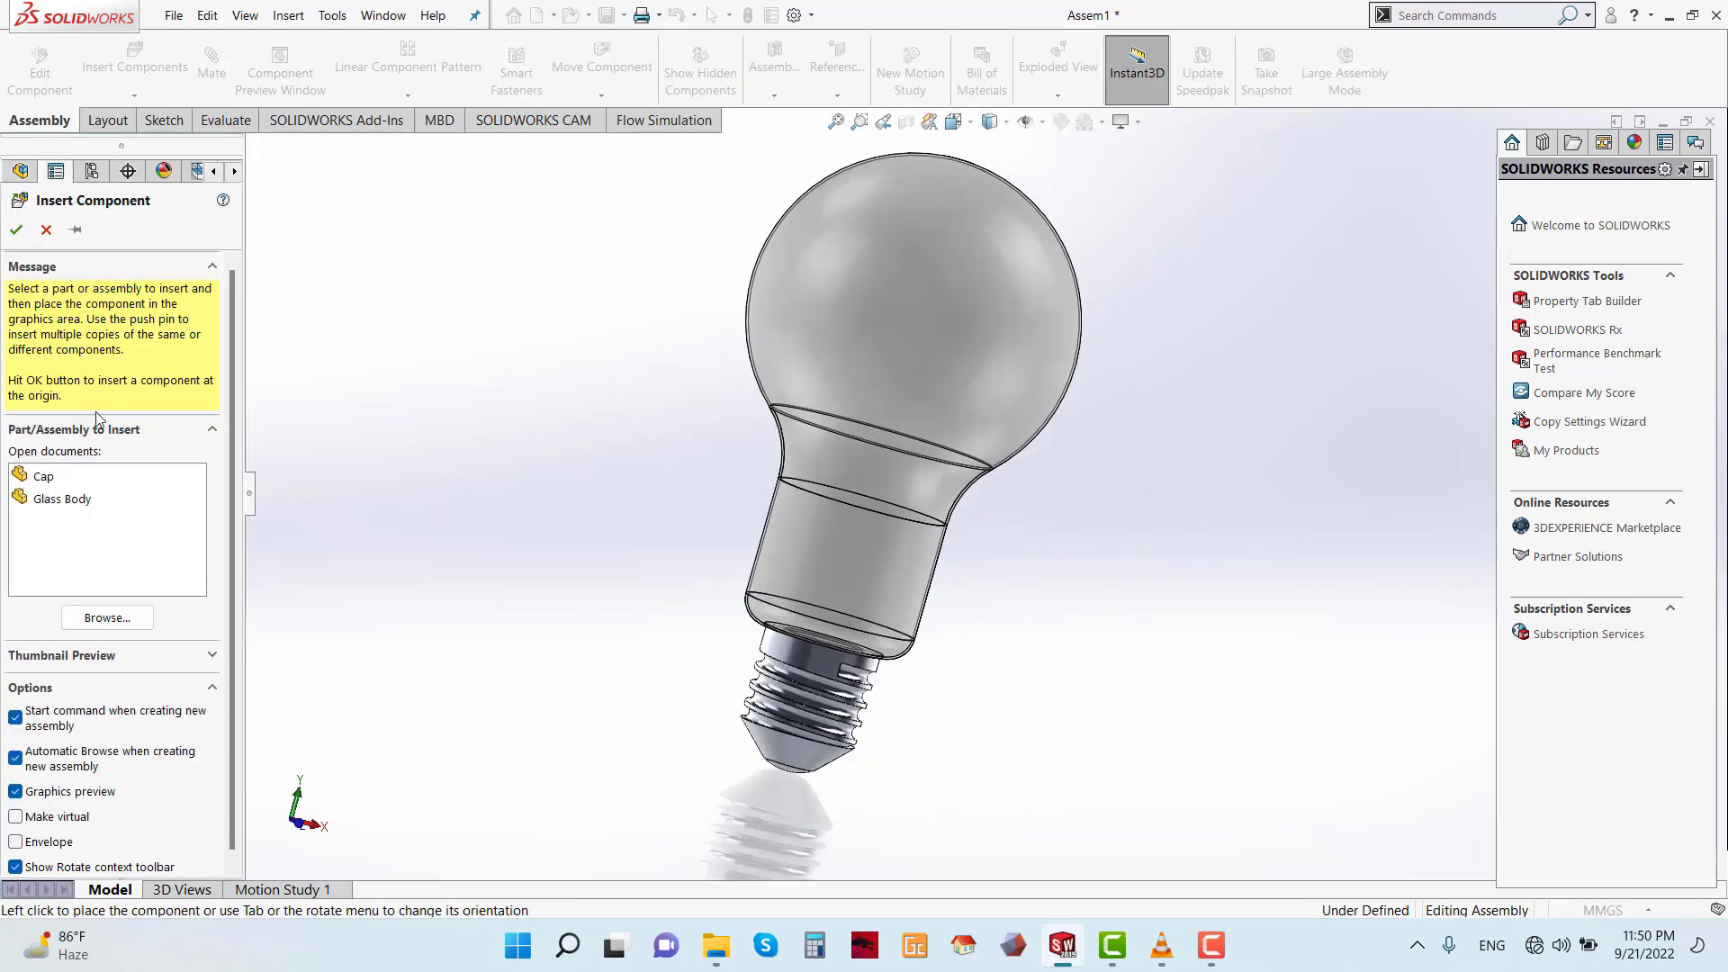
click(107, 623)
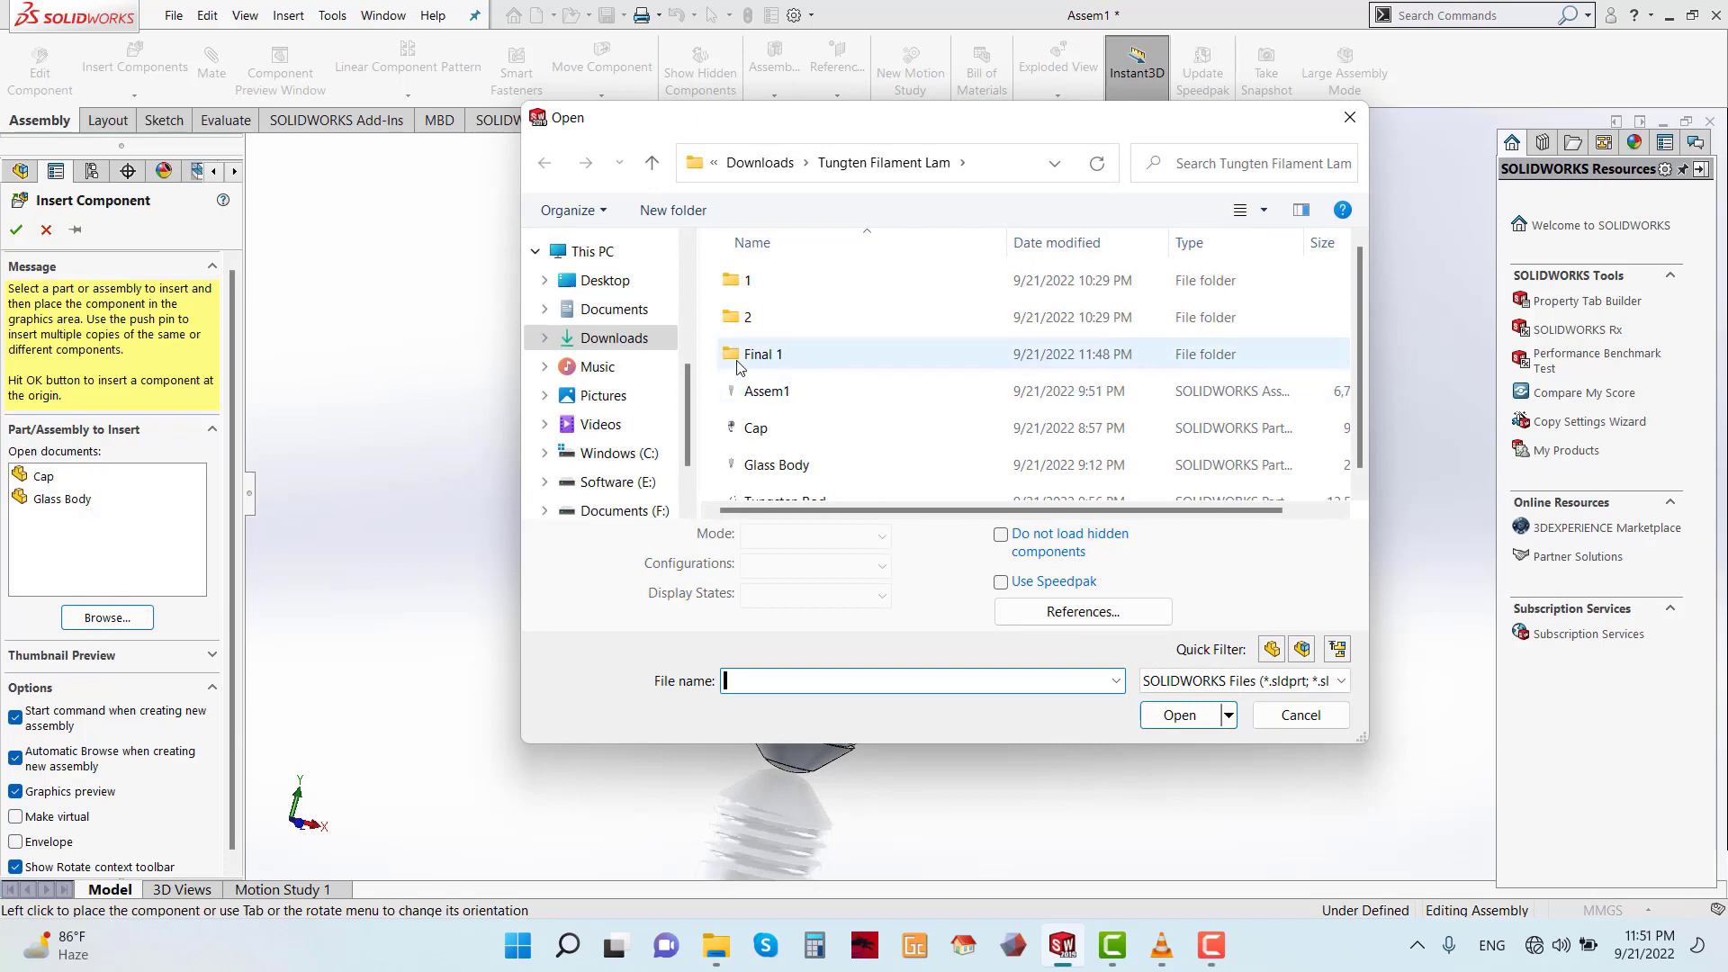
click(608, 334)
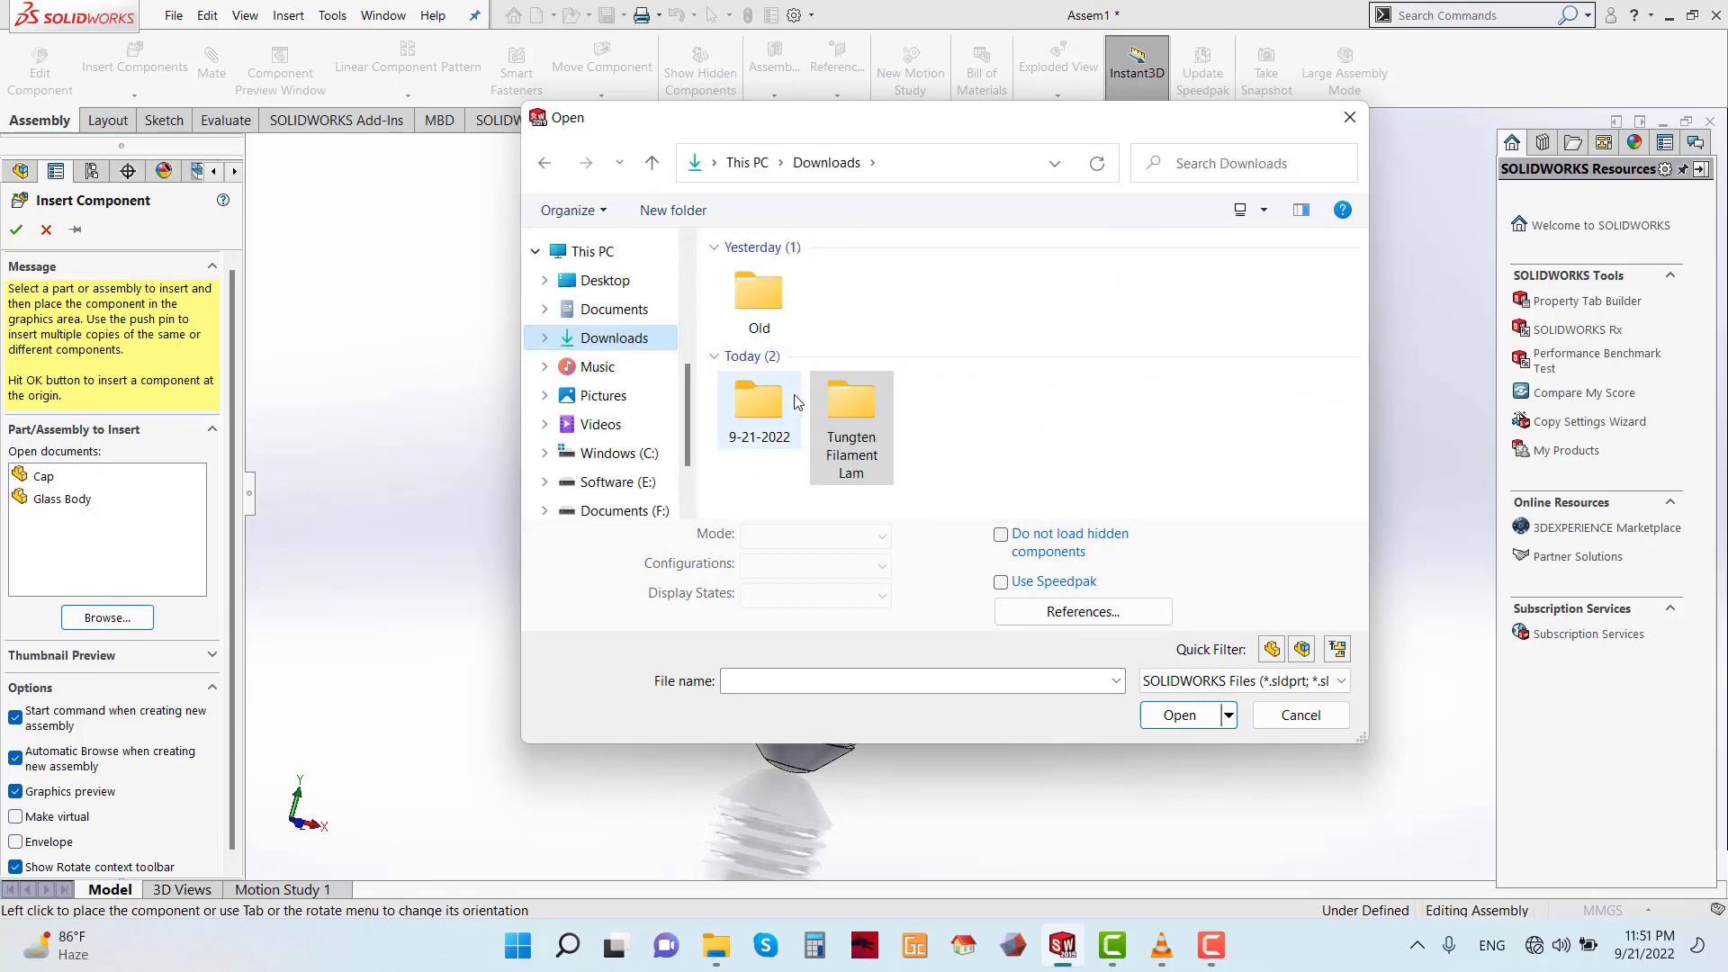
double_click(820, 420)
scroll(795, 441, down, 1)
click(797, 485)
click(1179, 714)
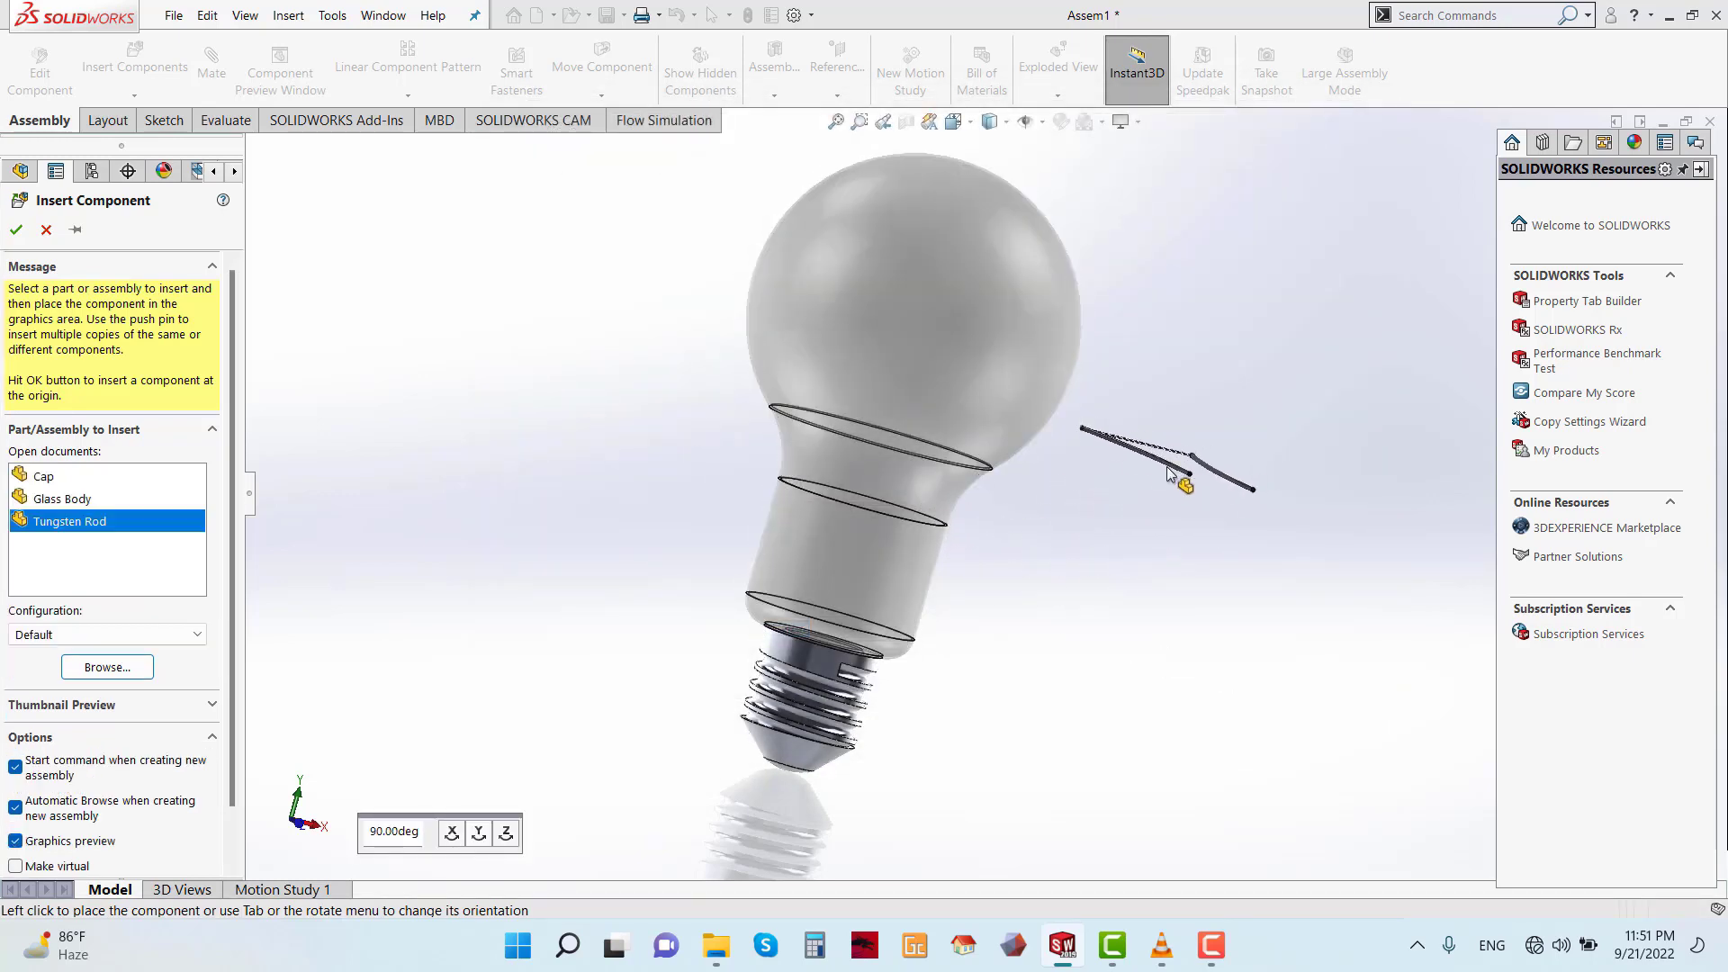
click(1170, 463)
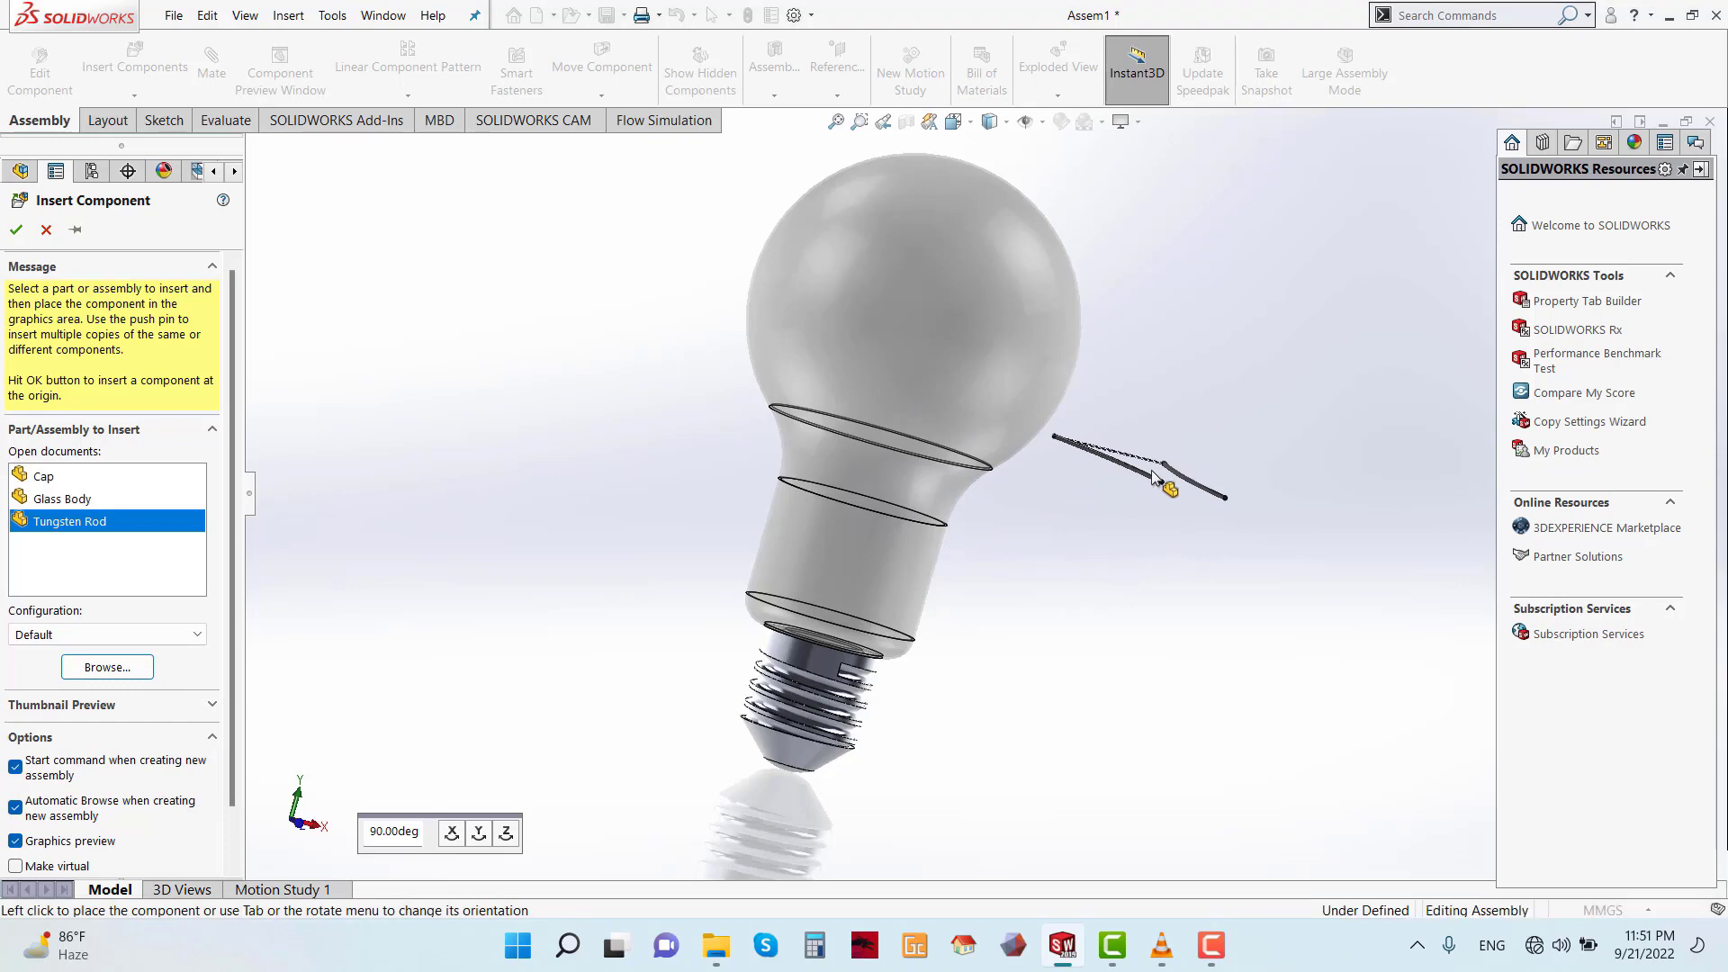
- In wireframe display, mate the tungsten rod's end face coincident with the circular edge near the glass body's bottom, with flipped alignment
click(990, 121)
click(991, 248)
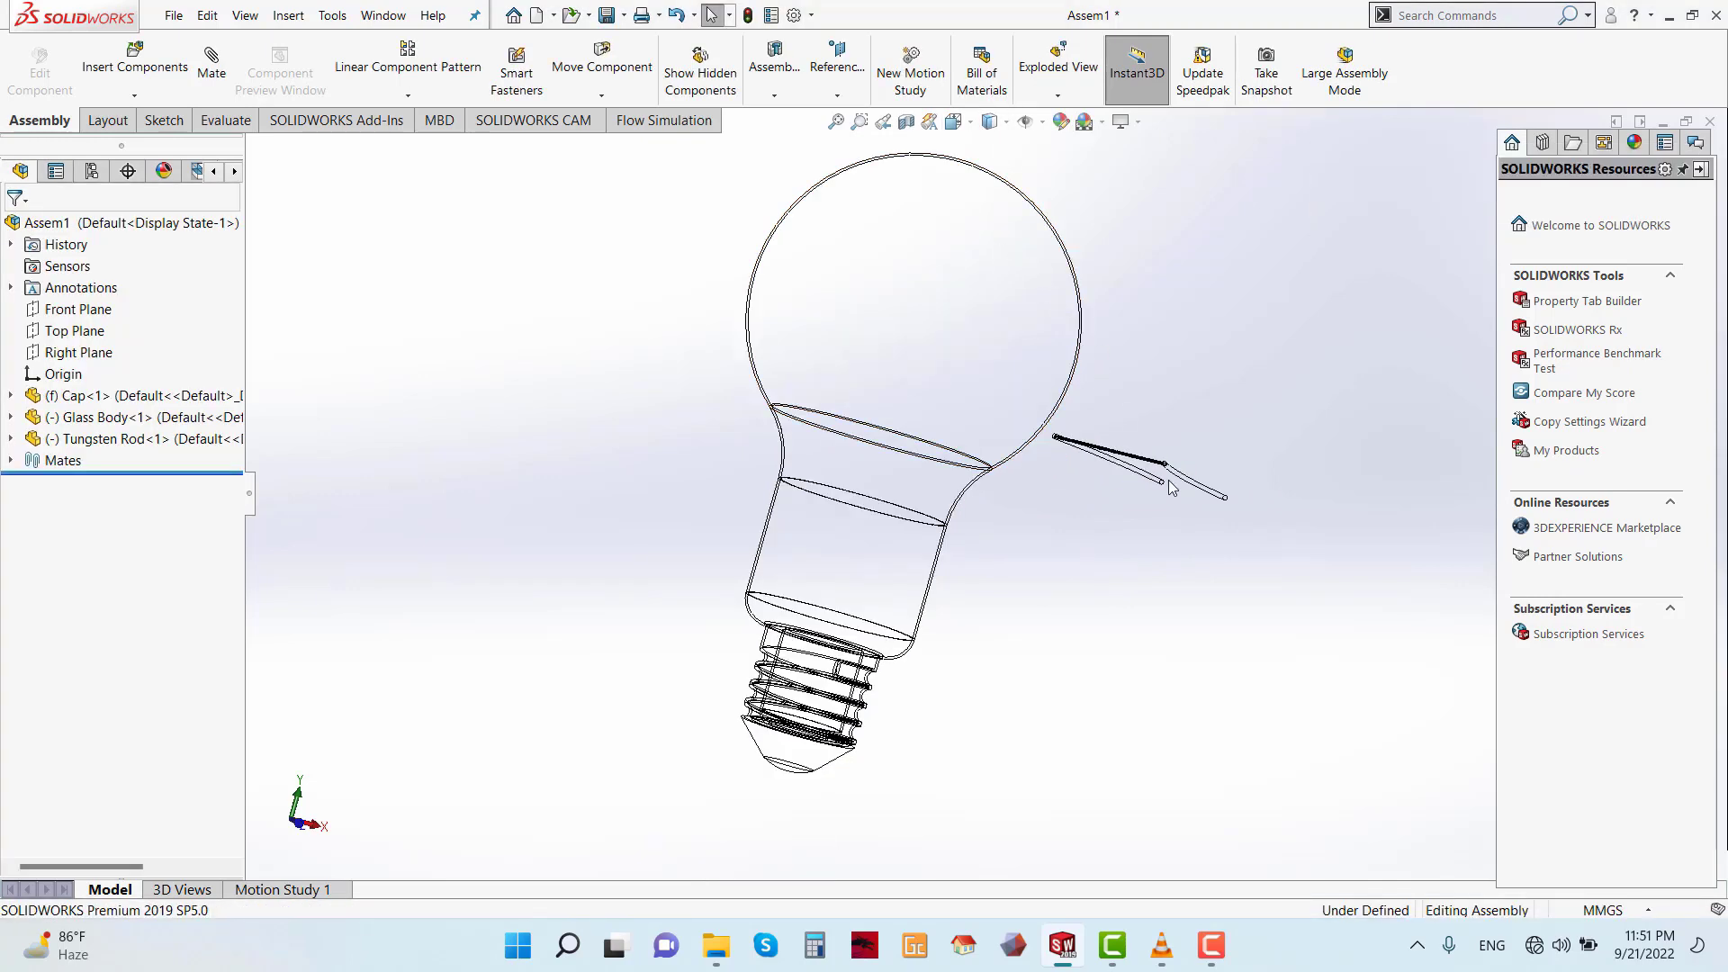
scroll(1231, 471, down, 3)
middle_drag(1157, 555, 900, 405)
click(1022, 483)
click(212, 67)
key(f)
scroll(601, 555, down, 3)
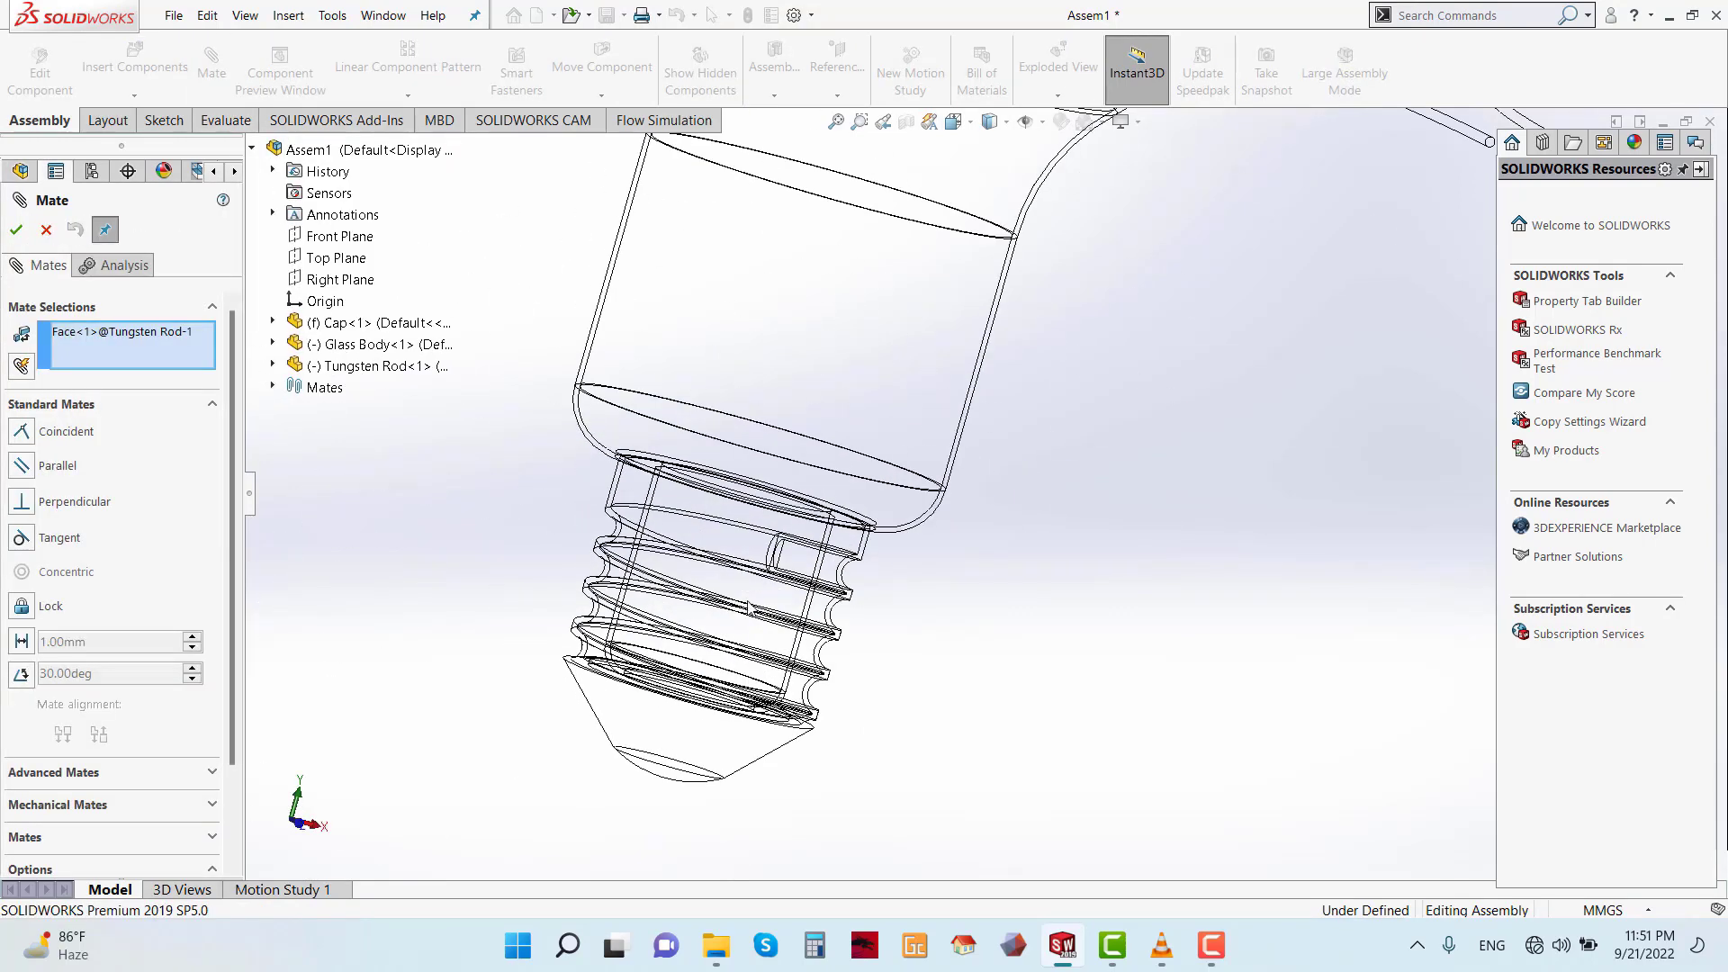
scroll(949, 531, down, 5)
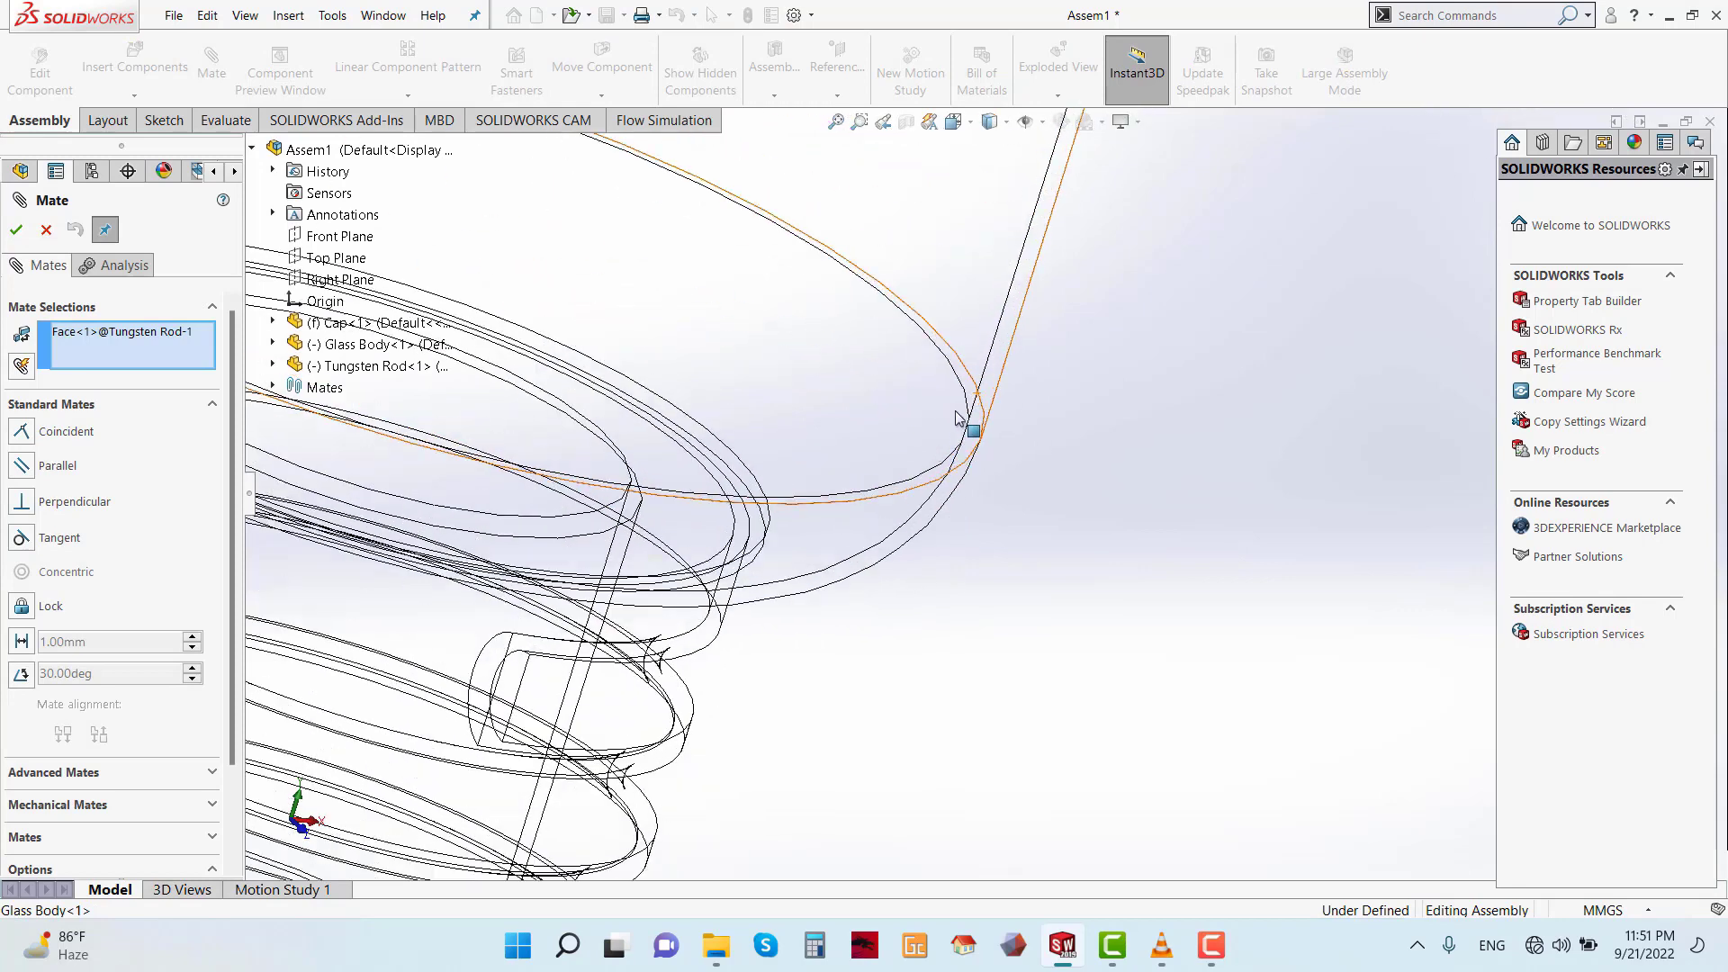
click(932, 347)
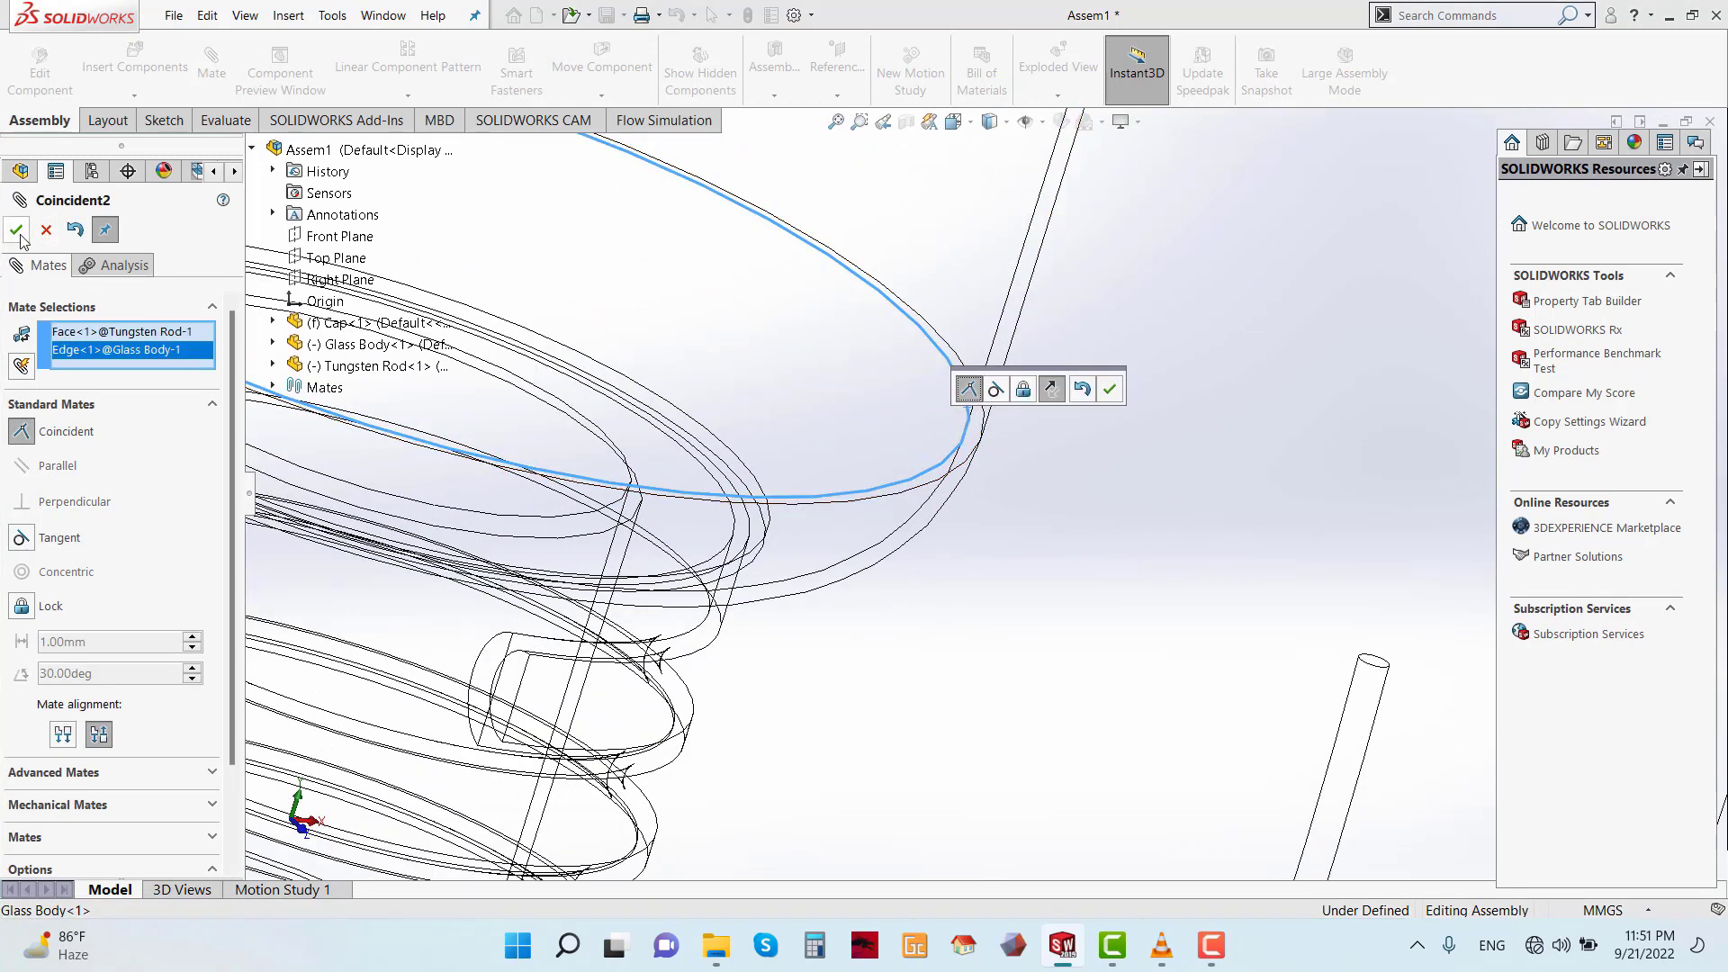
scroll(1338, 610, up, 5)
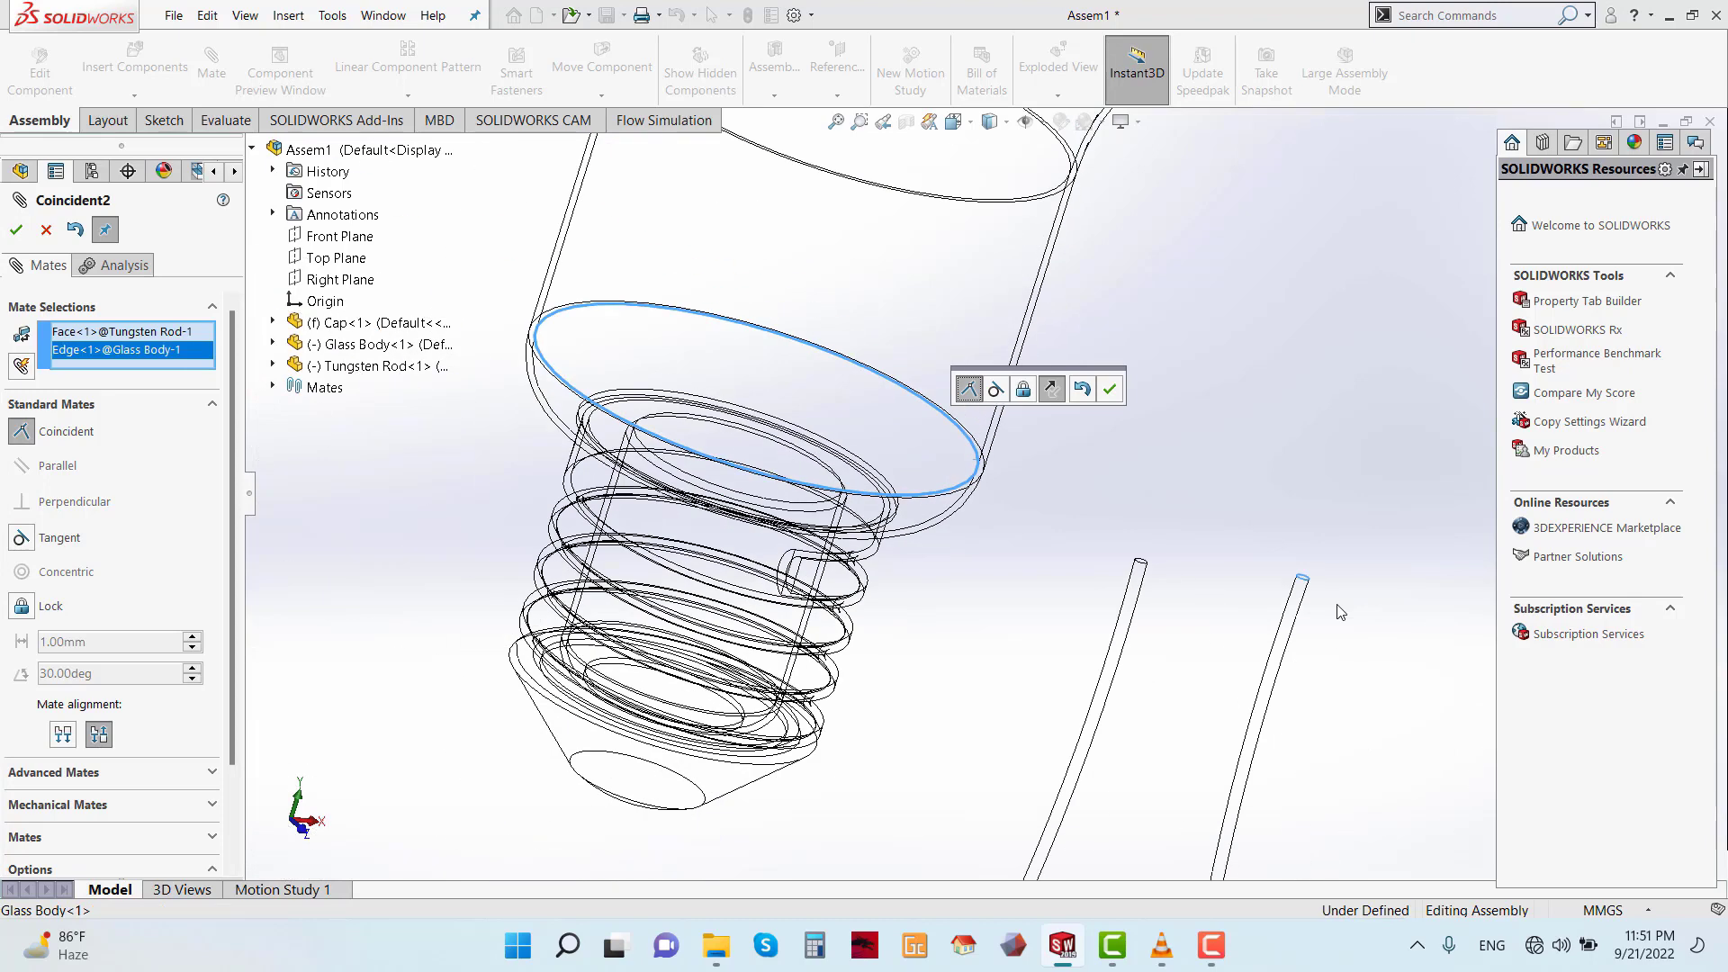
click(1051, 389)
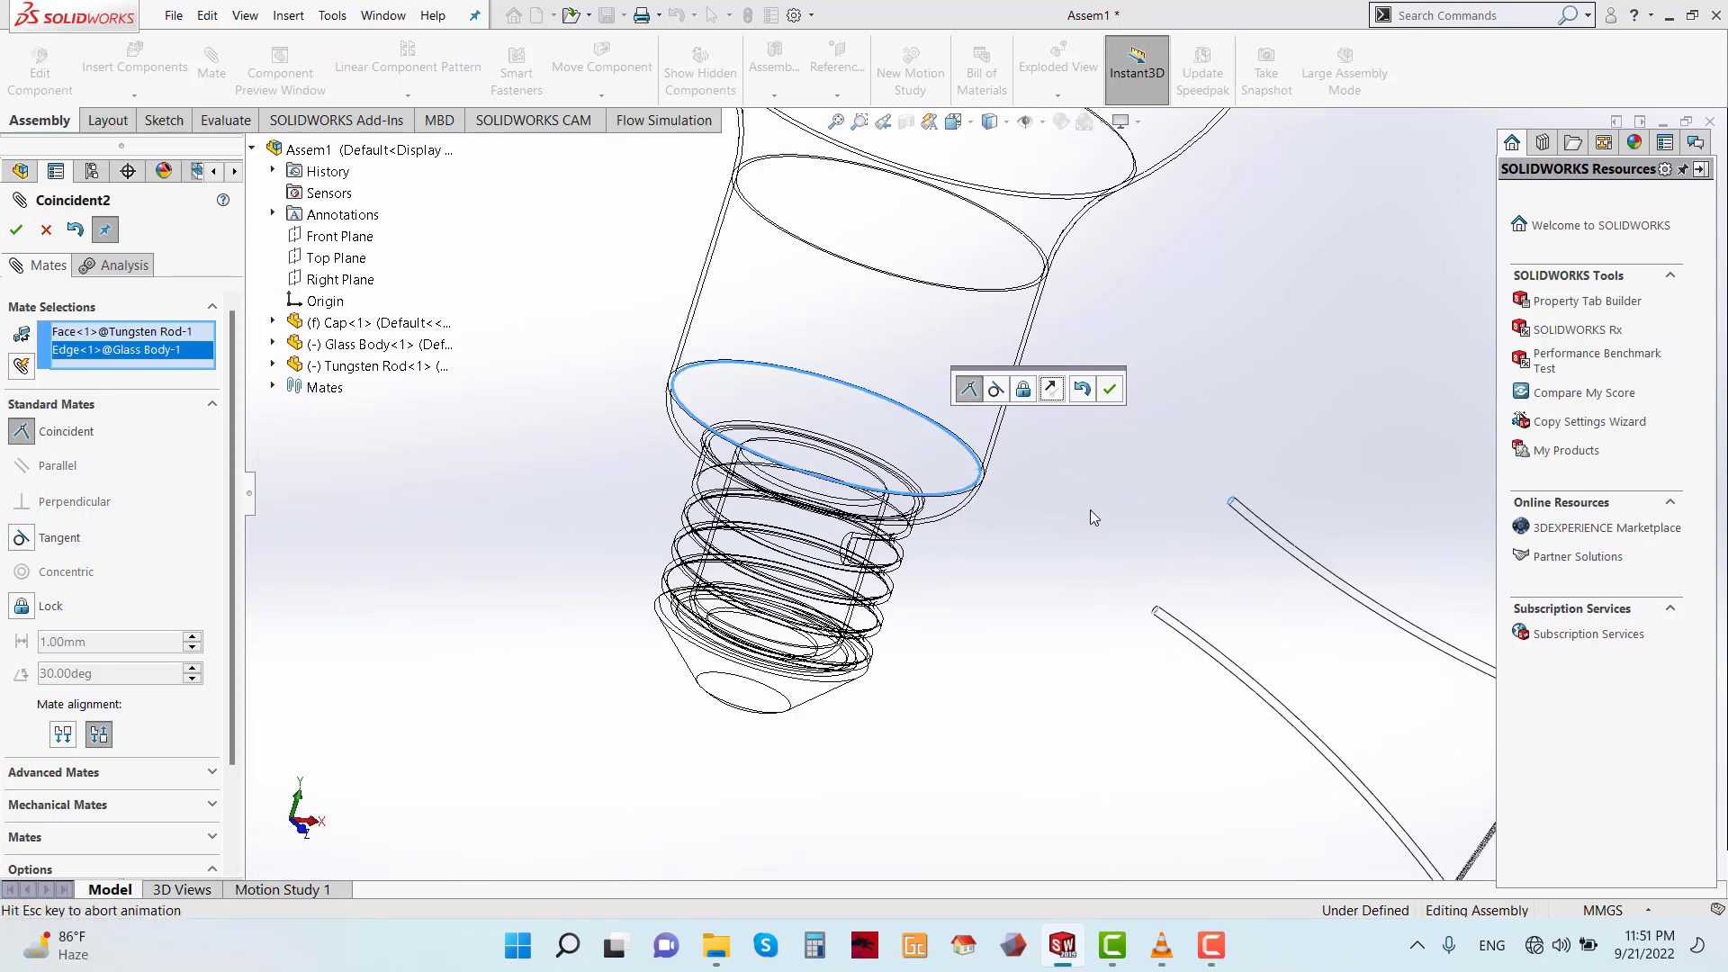
click(17, 230)
scroll(906, 220, up, 5)
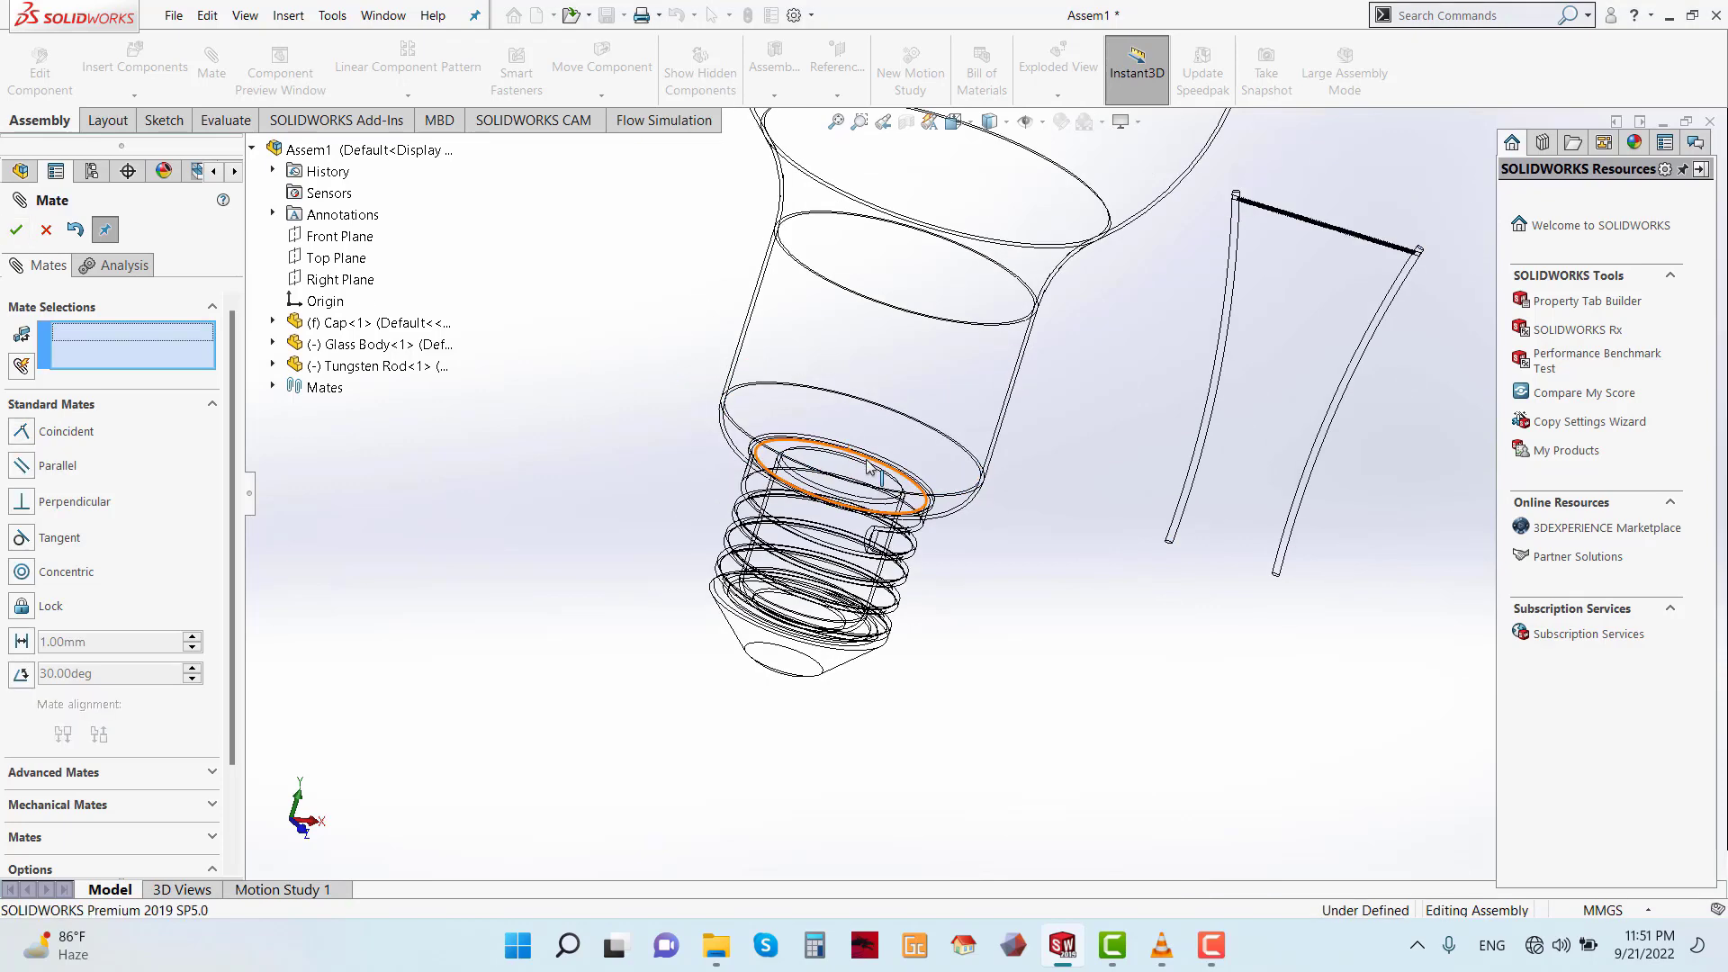
- Switch the display back to shaded with edges and finish the mate command
click(1002, 131)
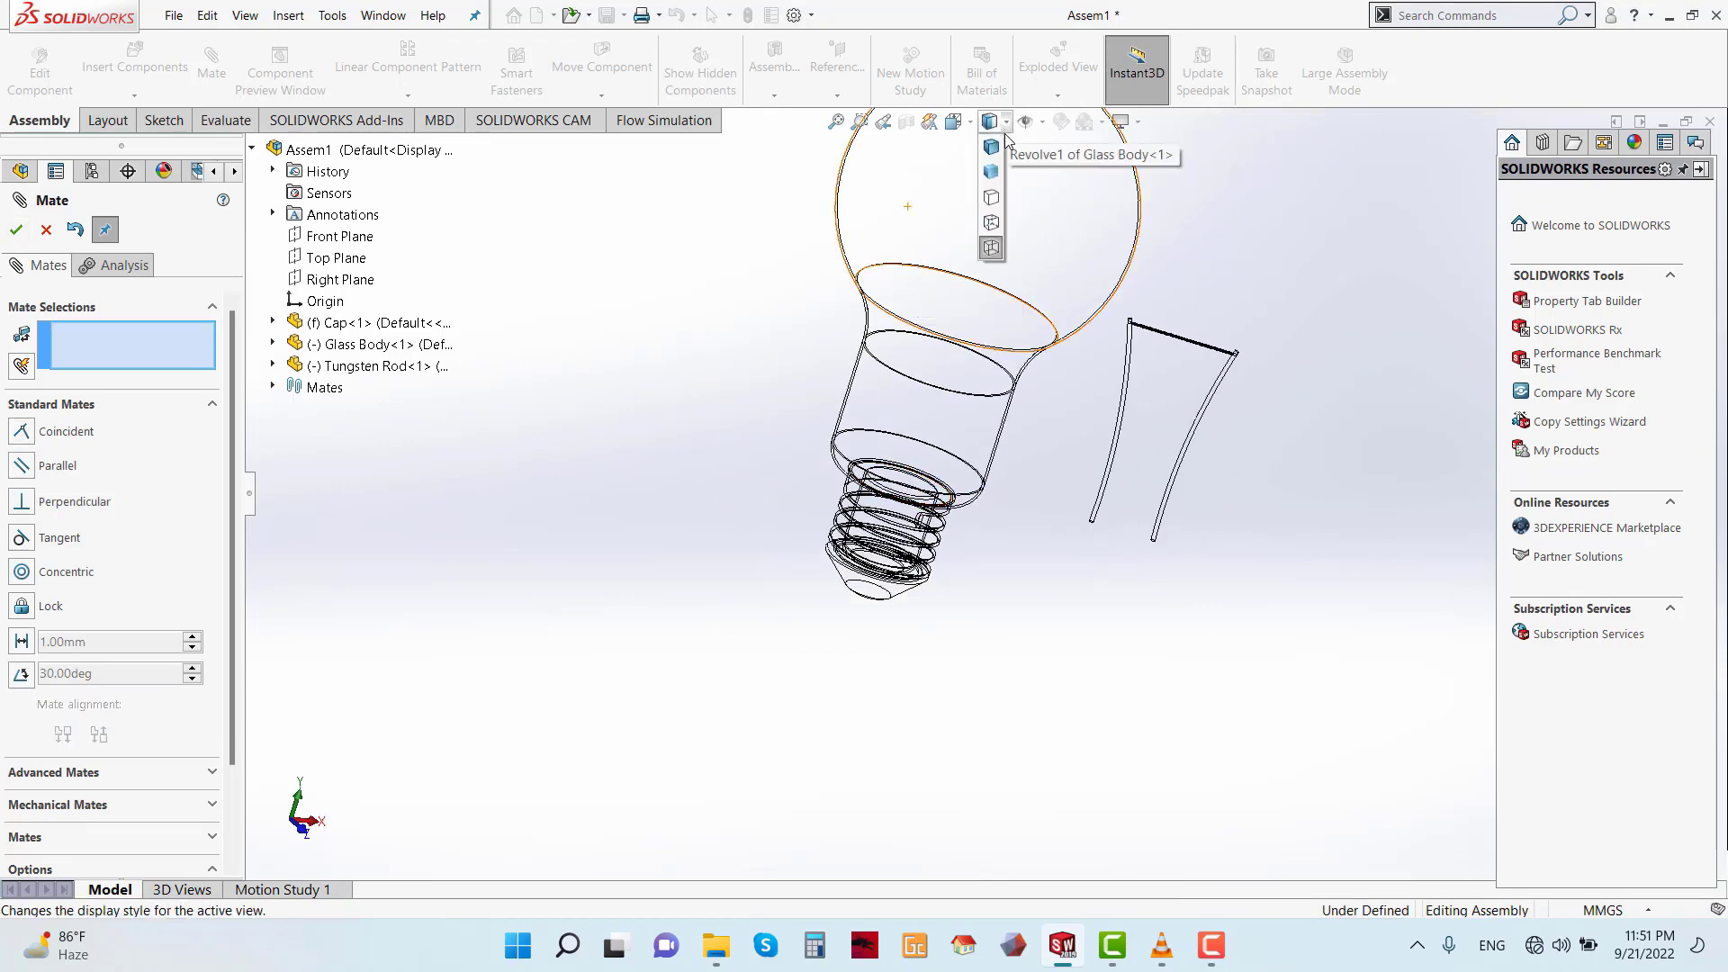
click(1002, 151)
scroll(1121, 430, up, 3)
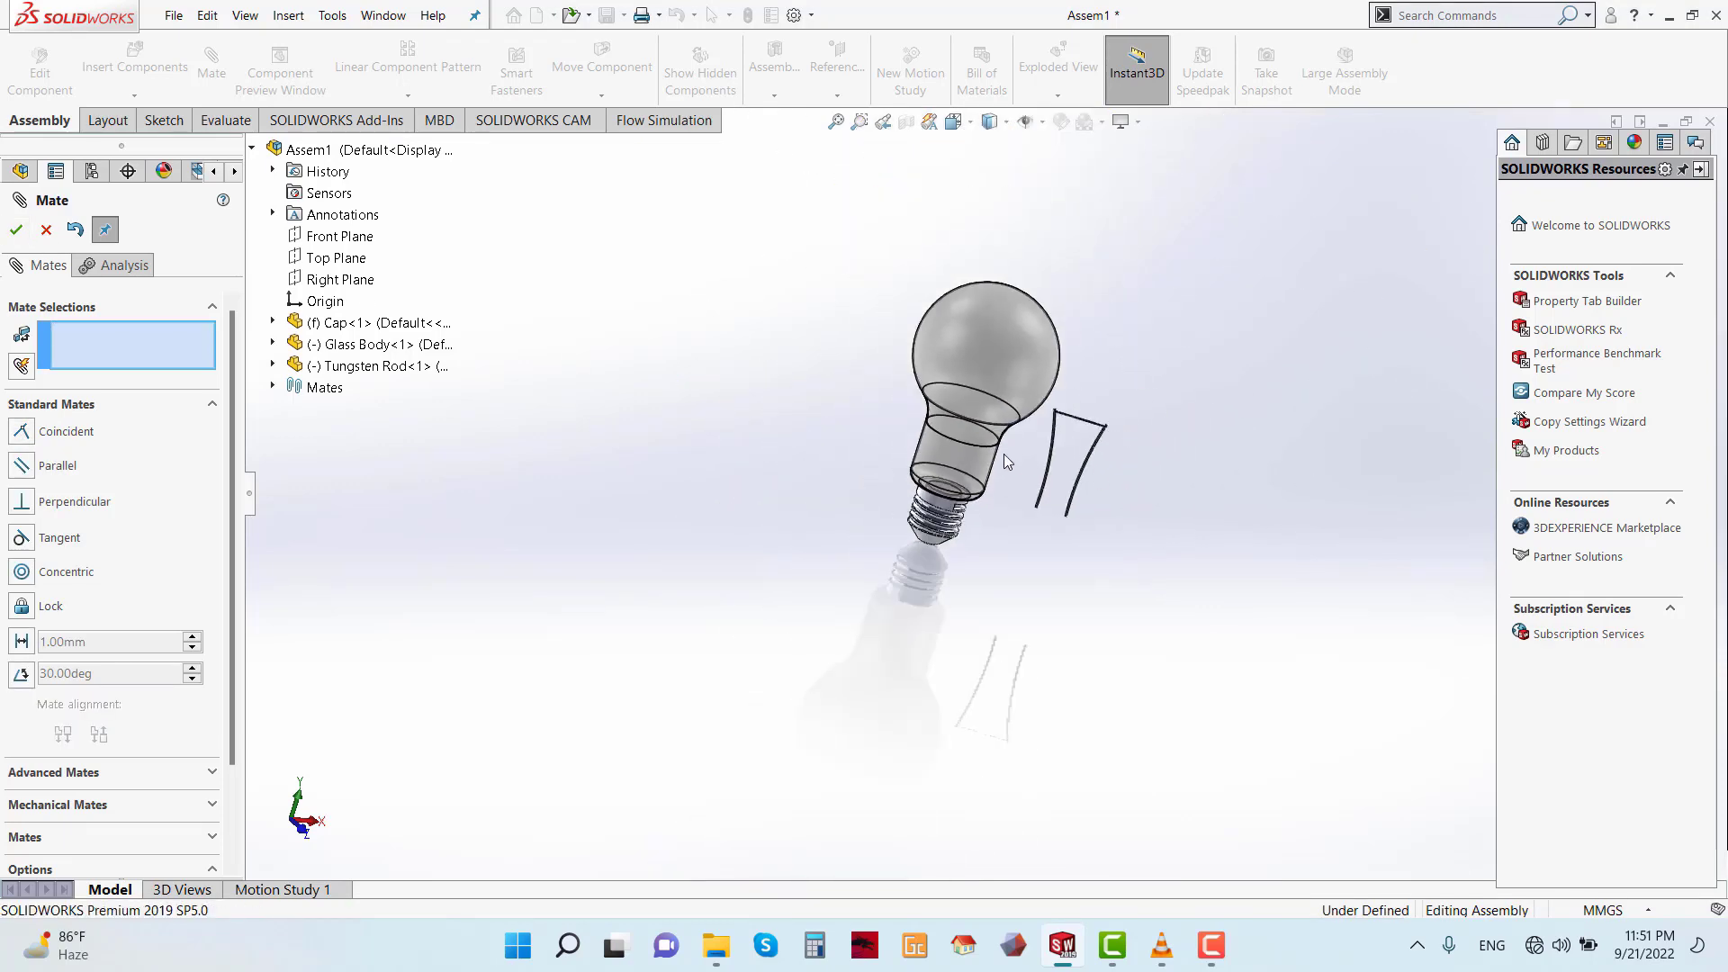
click(17, 230)
scroll(1172, 462, down, 2)
scroll(1173, 461, down, 1)
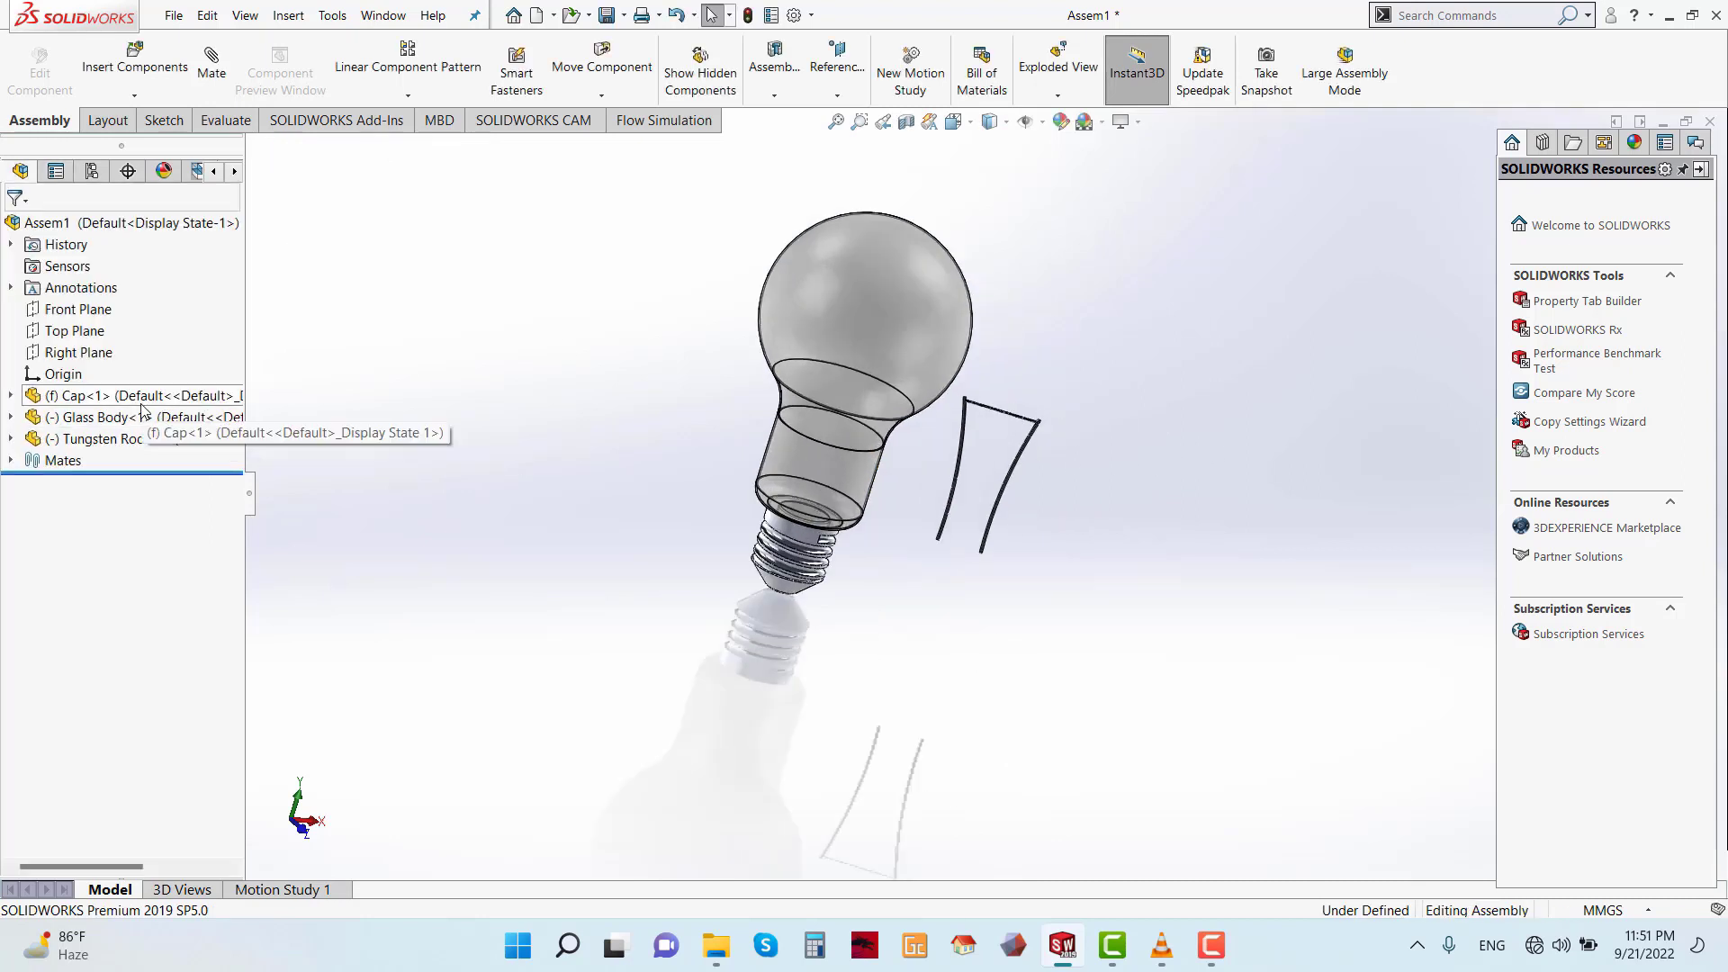
- Mate the tungsten rod's Top Plane coincident with the glass body's Front Plane
click(13, 439)
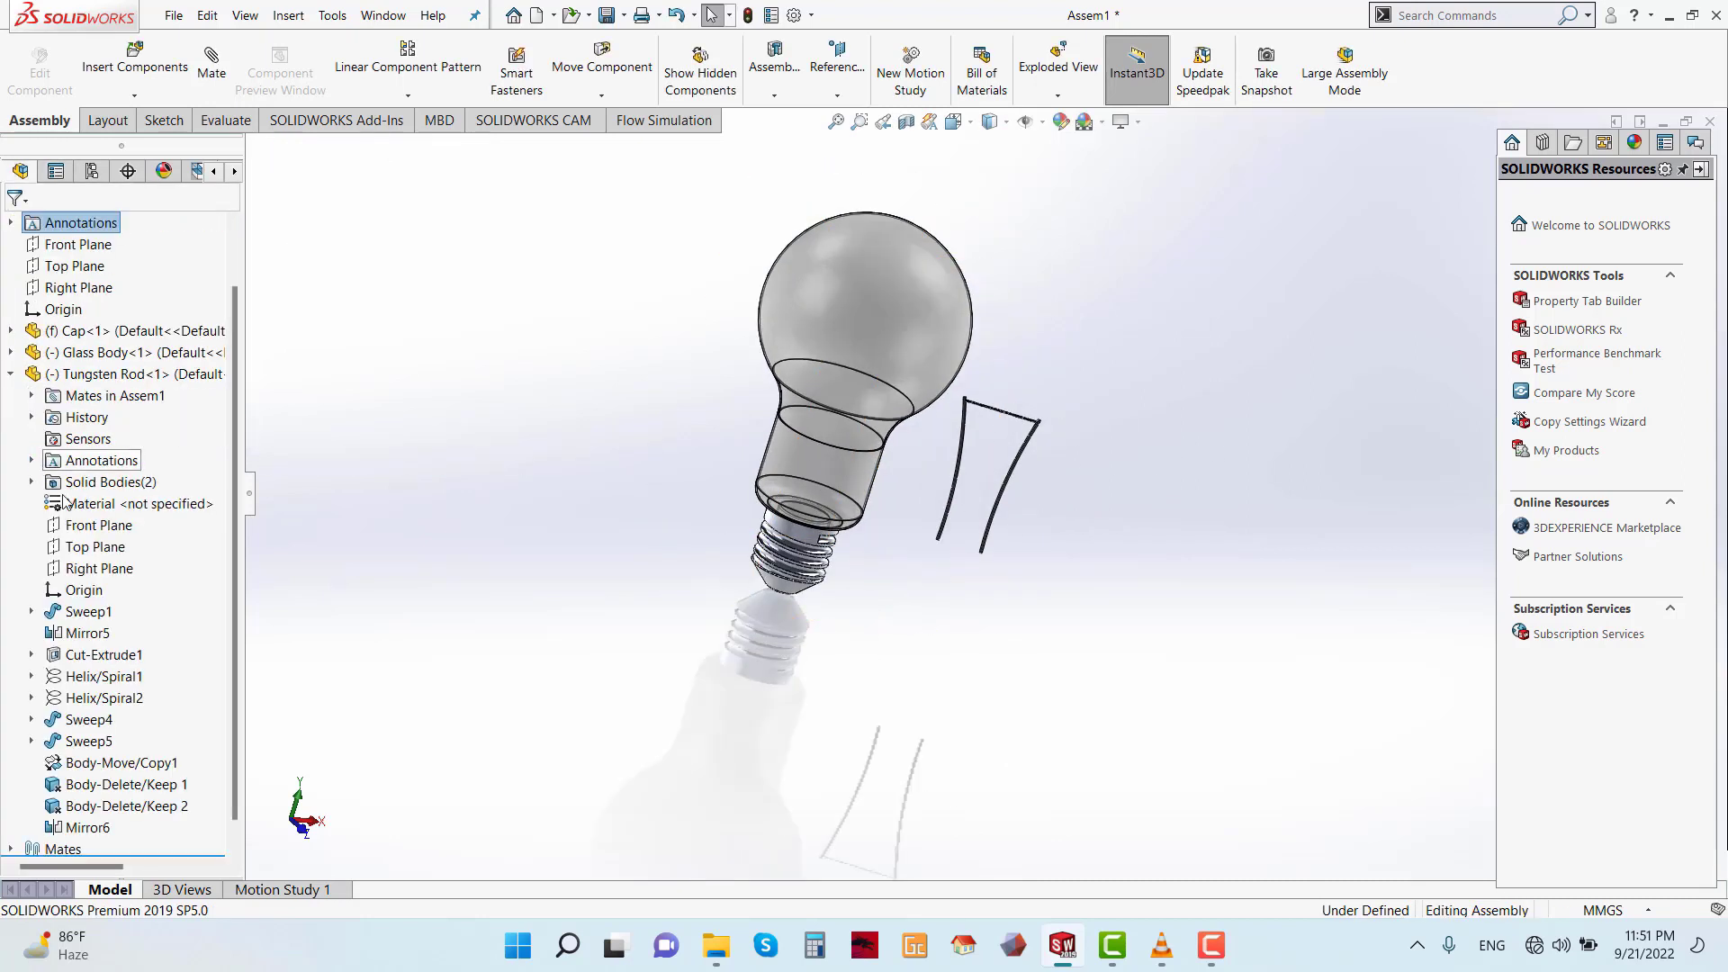
click(94, 549)
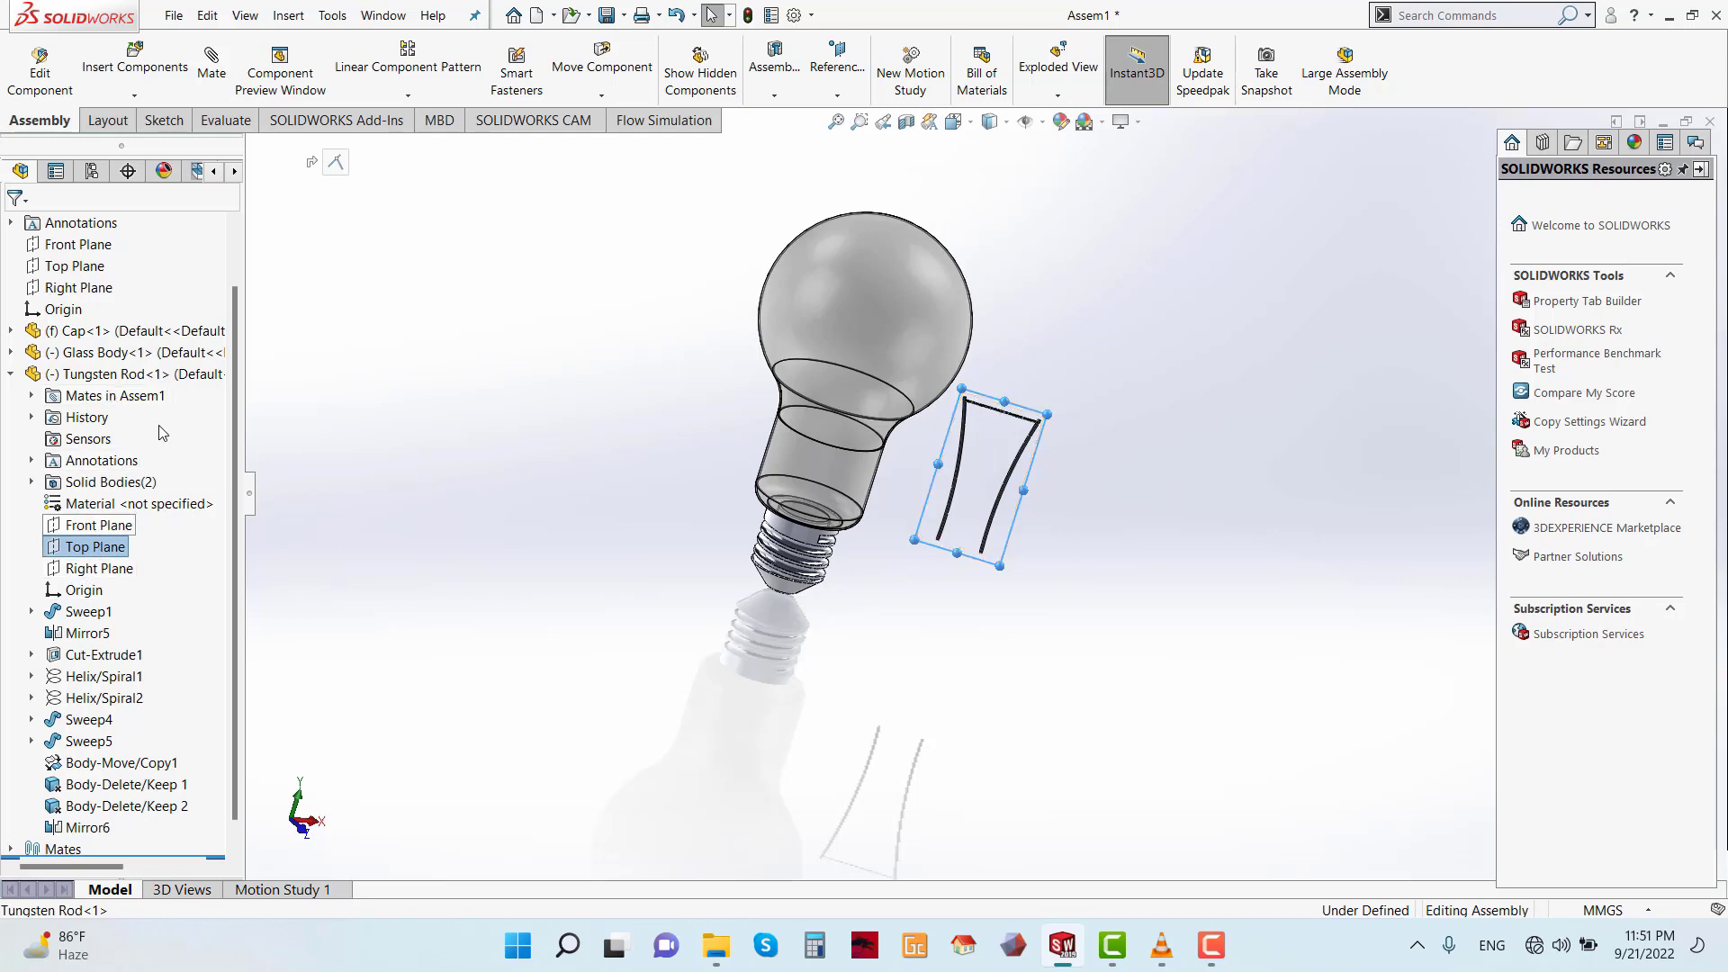
mouse_move(375, 214)
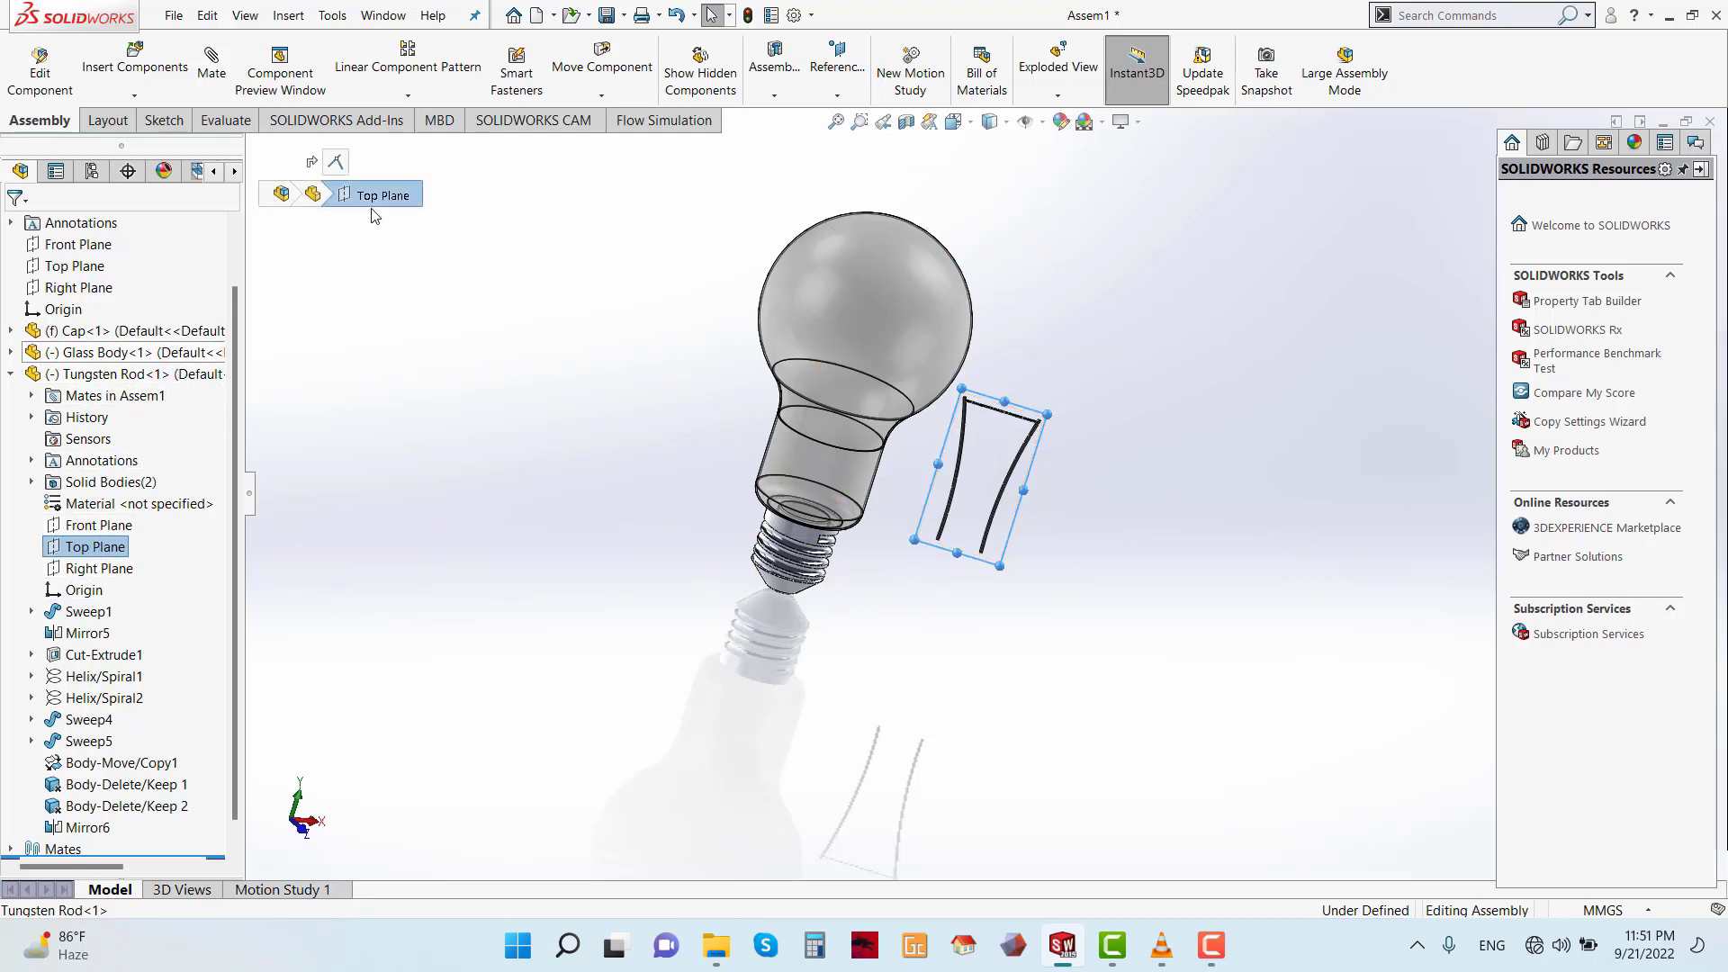
click(212, 68)
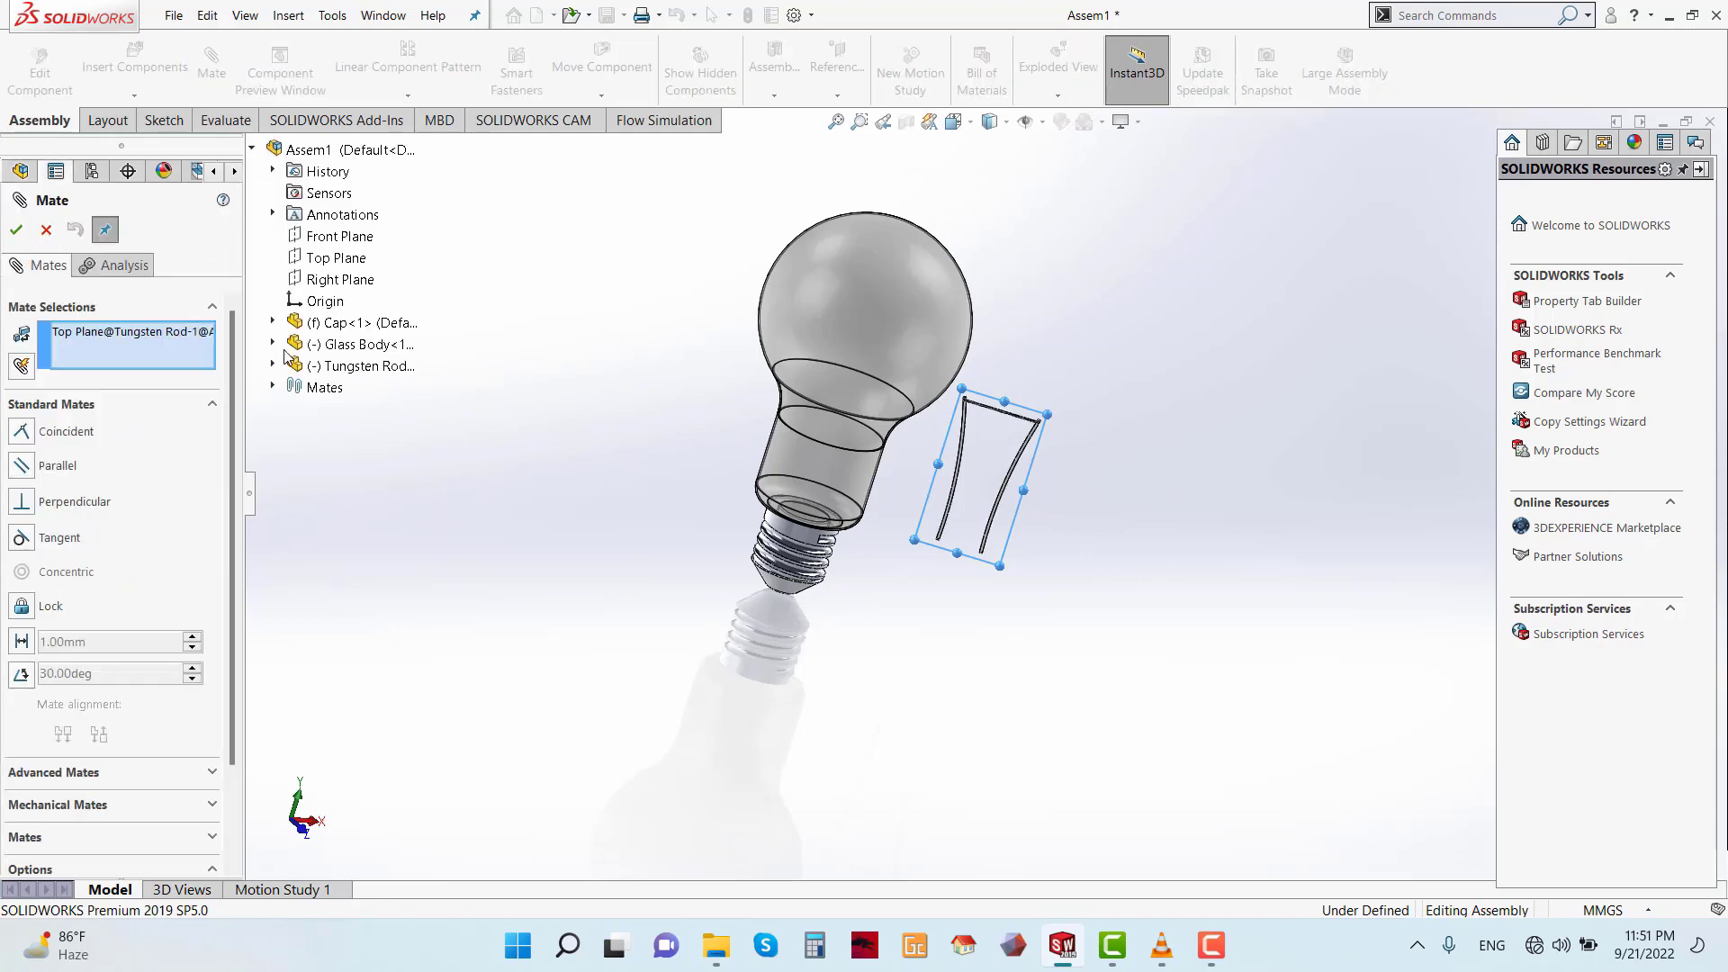
click(273, 344)
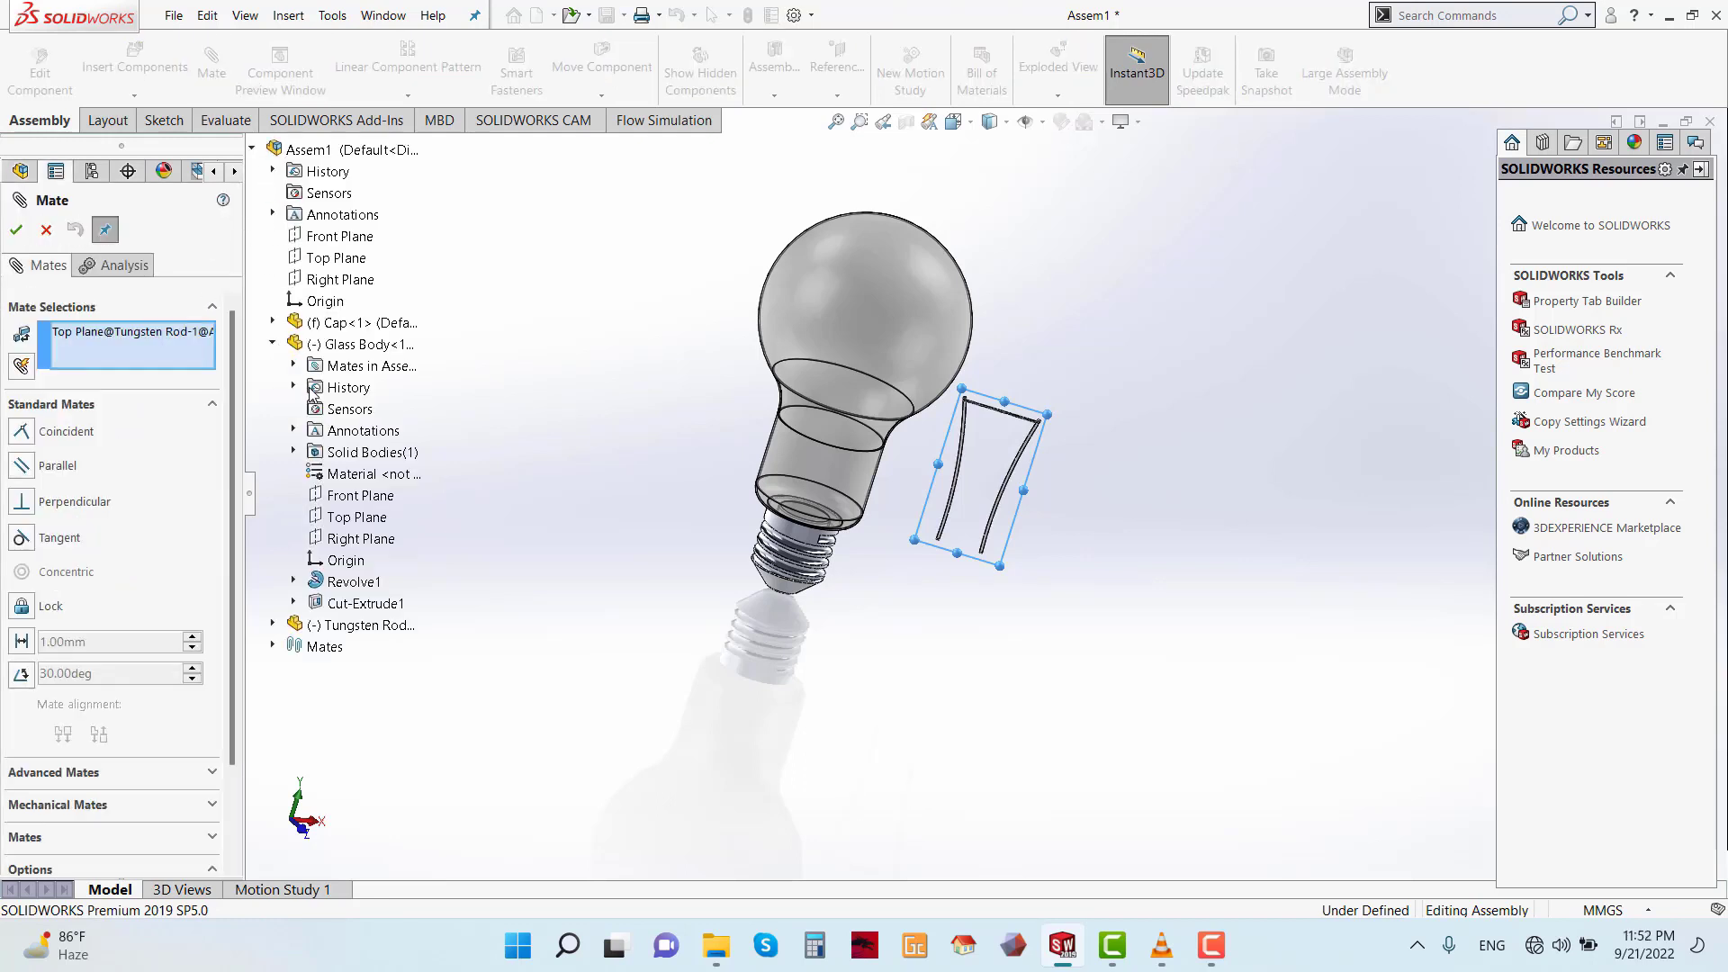
click(351, 495)
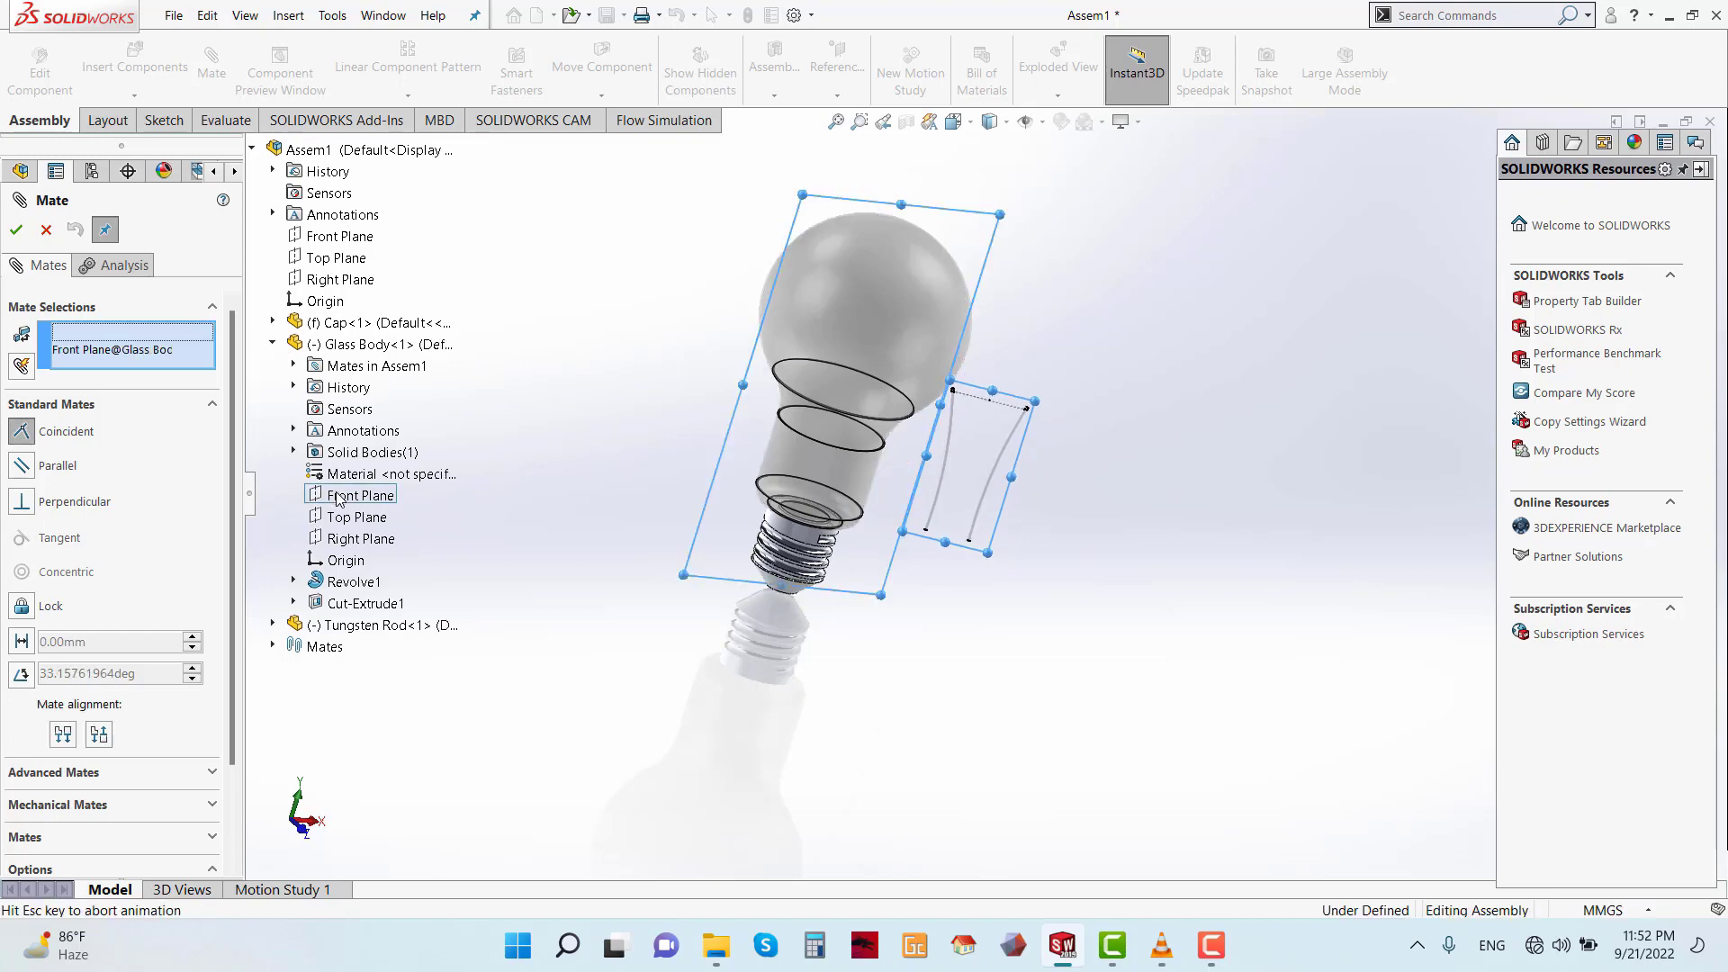
click(16, 229)
click(44, 230)
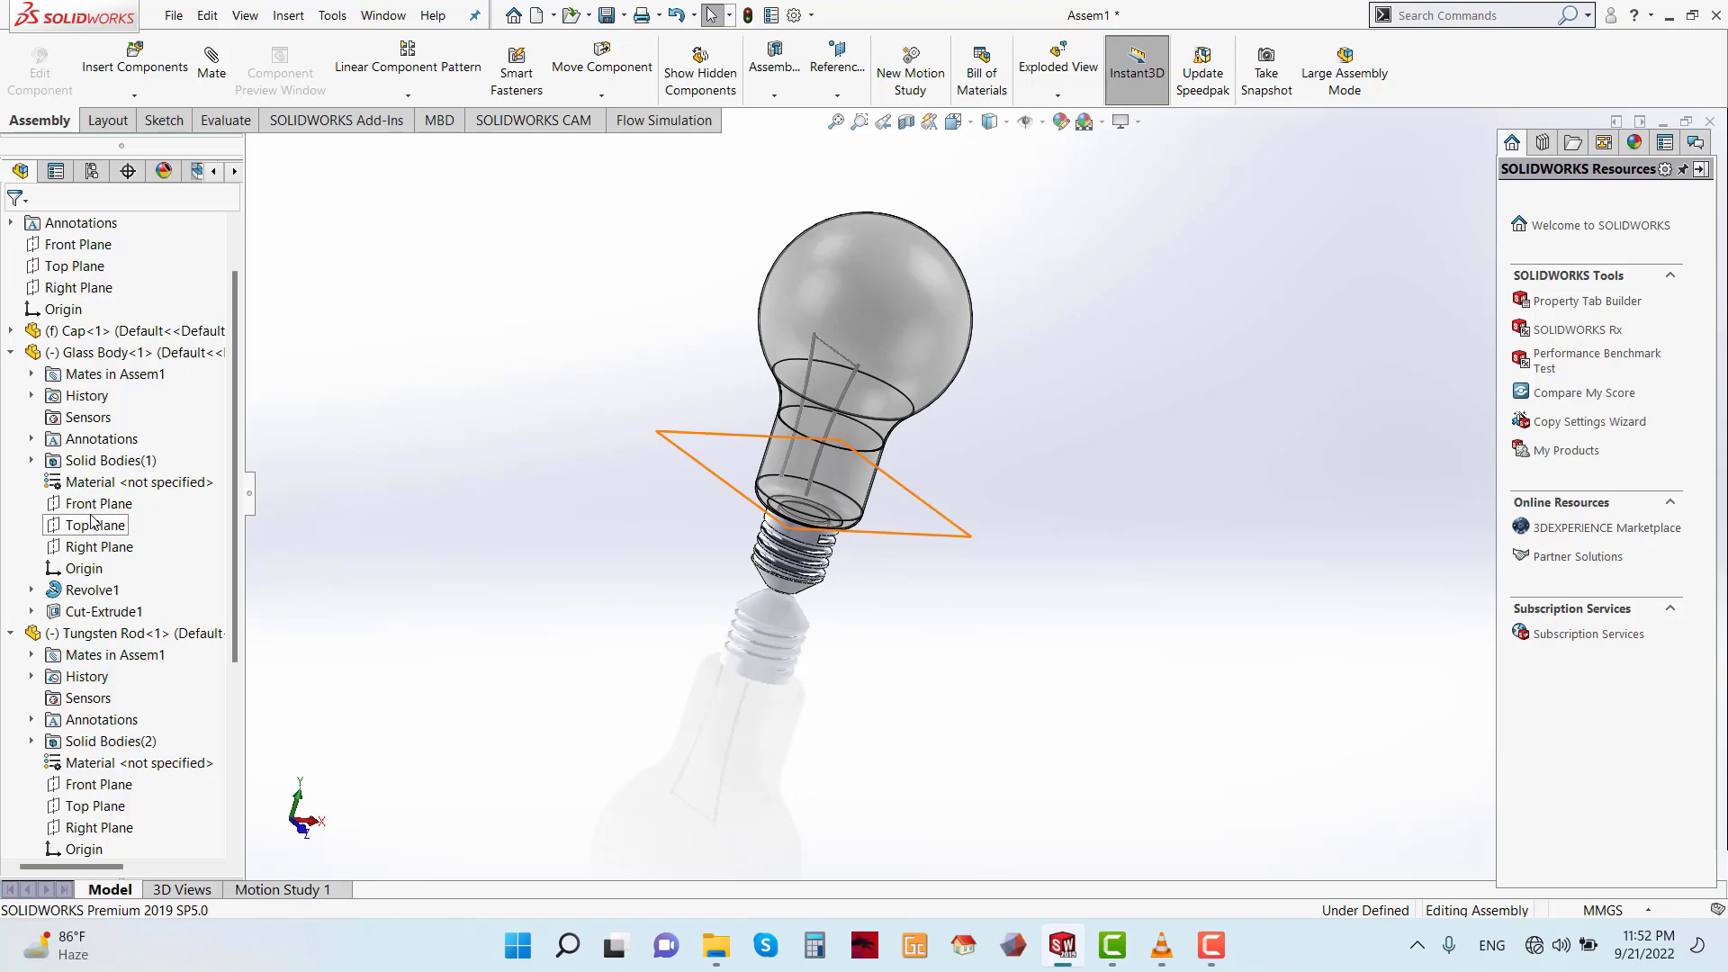
- Mate the tungsten rod's Right Plane coincident with the glass body's Right Plane and finish the mate command
click(11, 352)
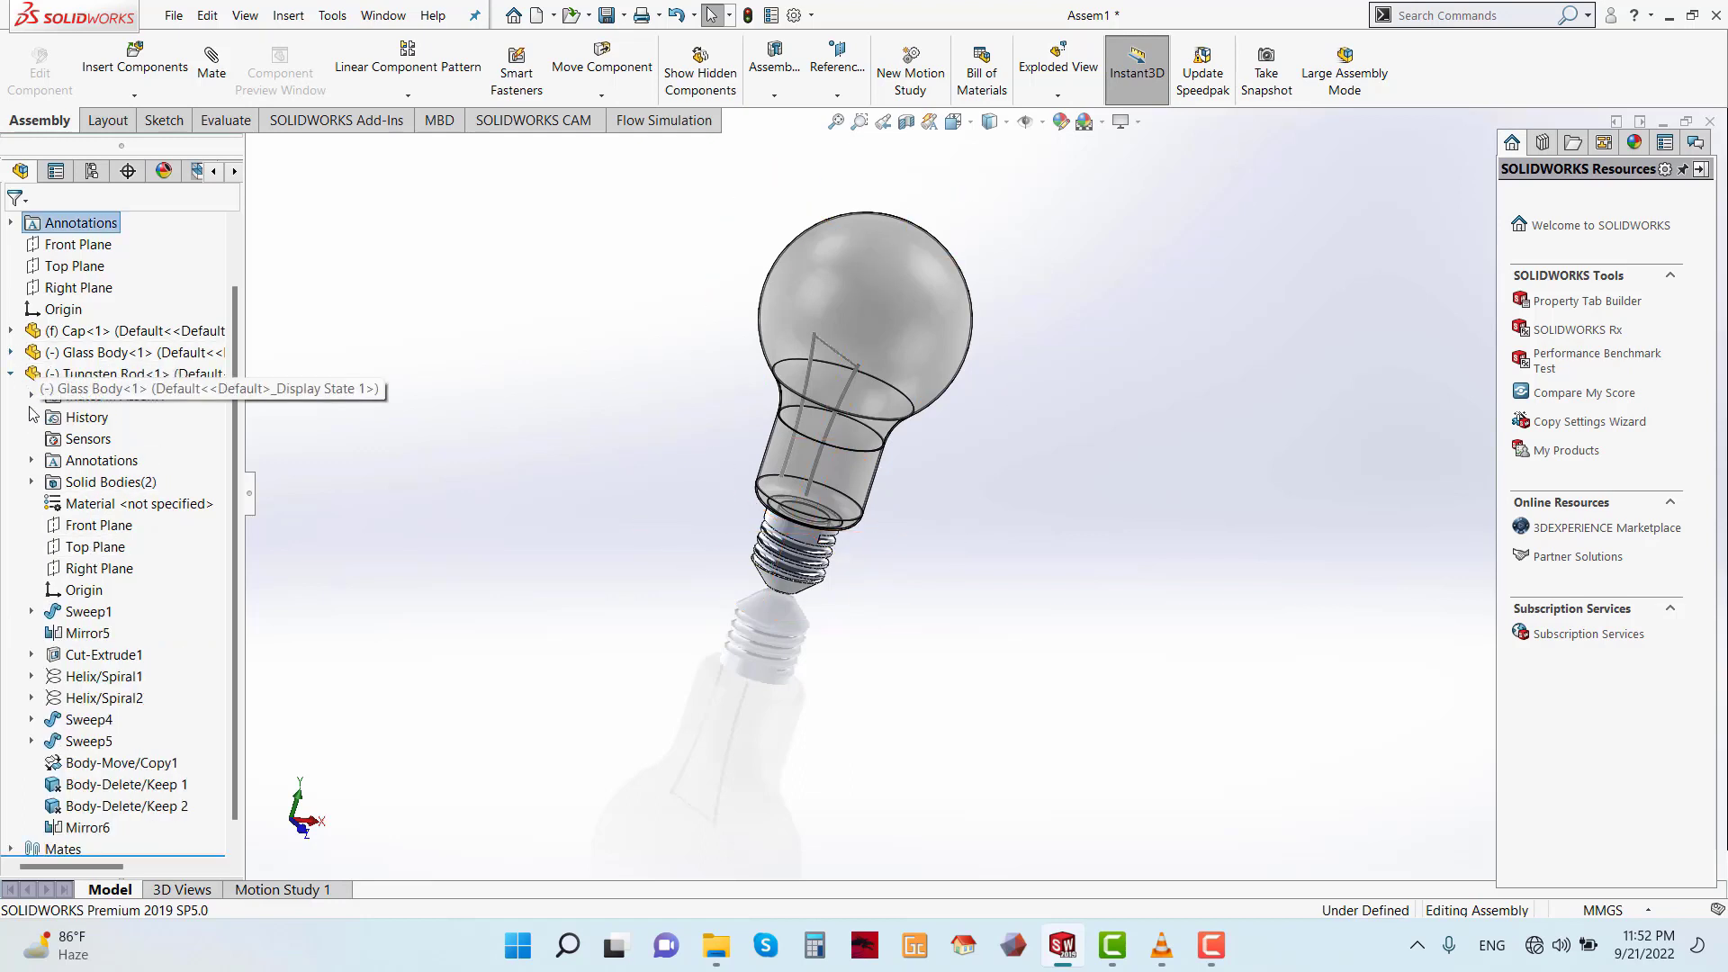
click(94, 568)
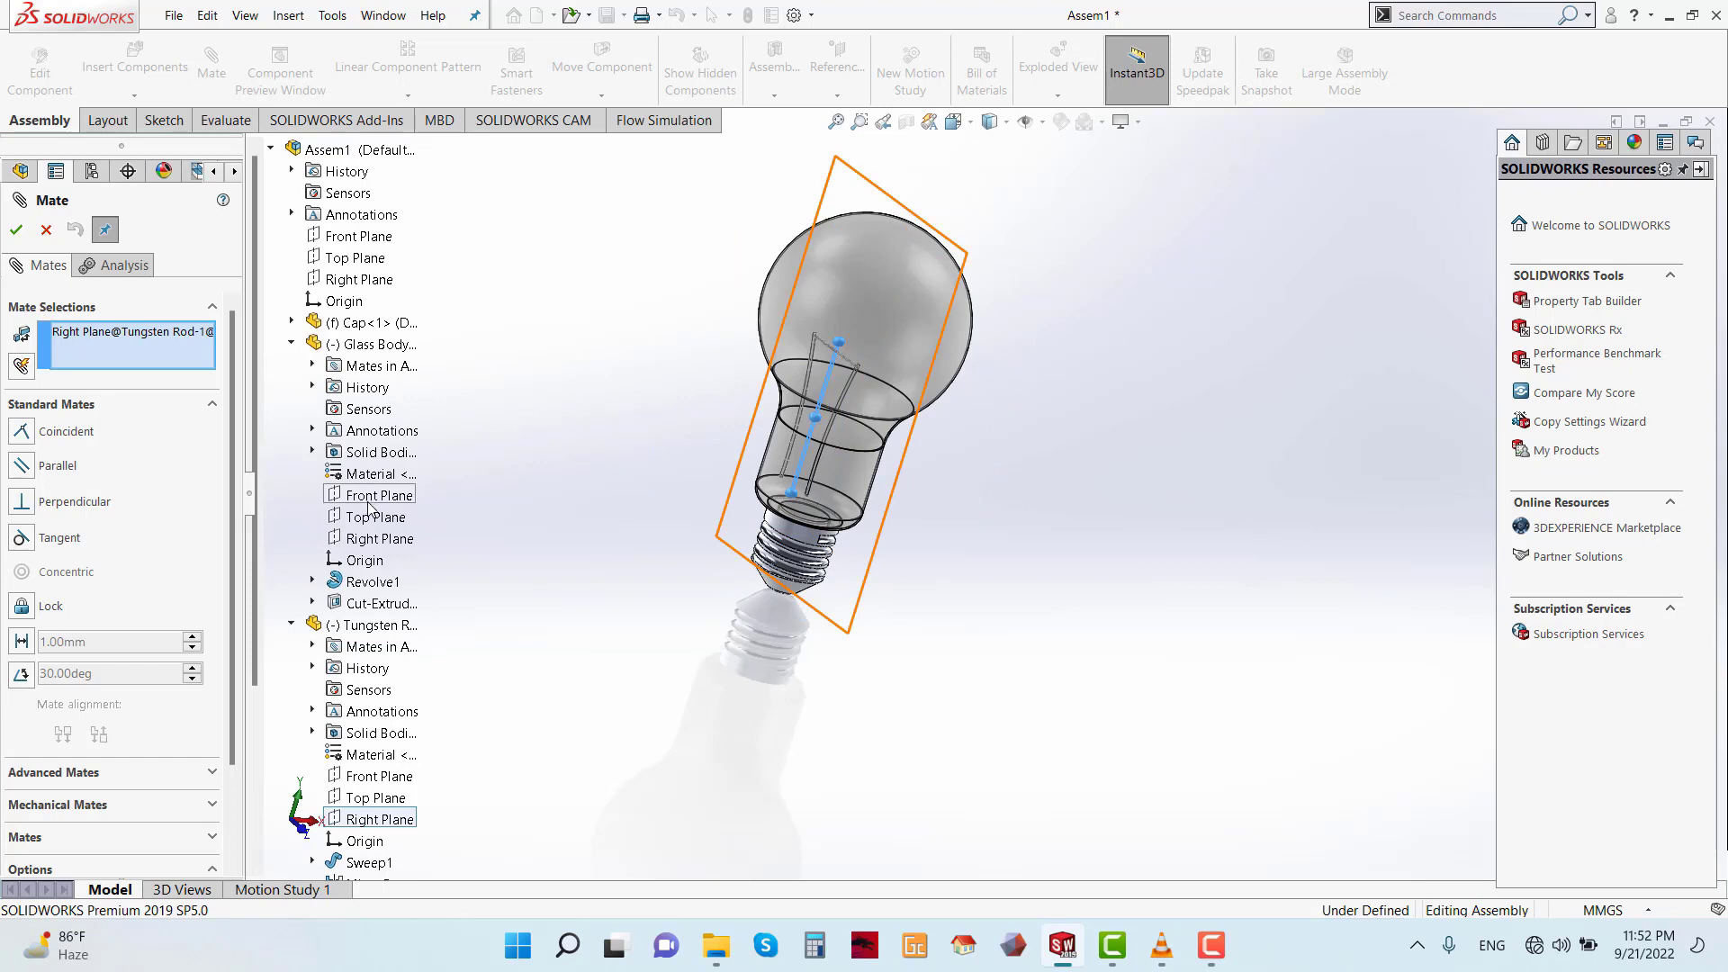
click(371, 538)
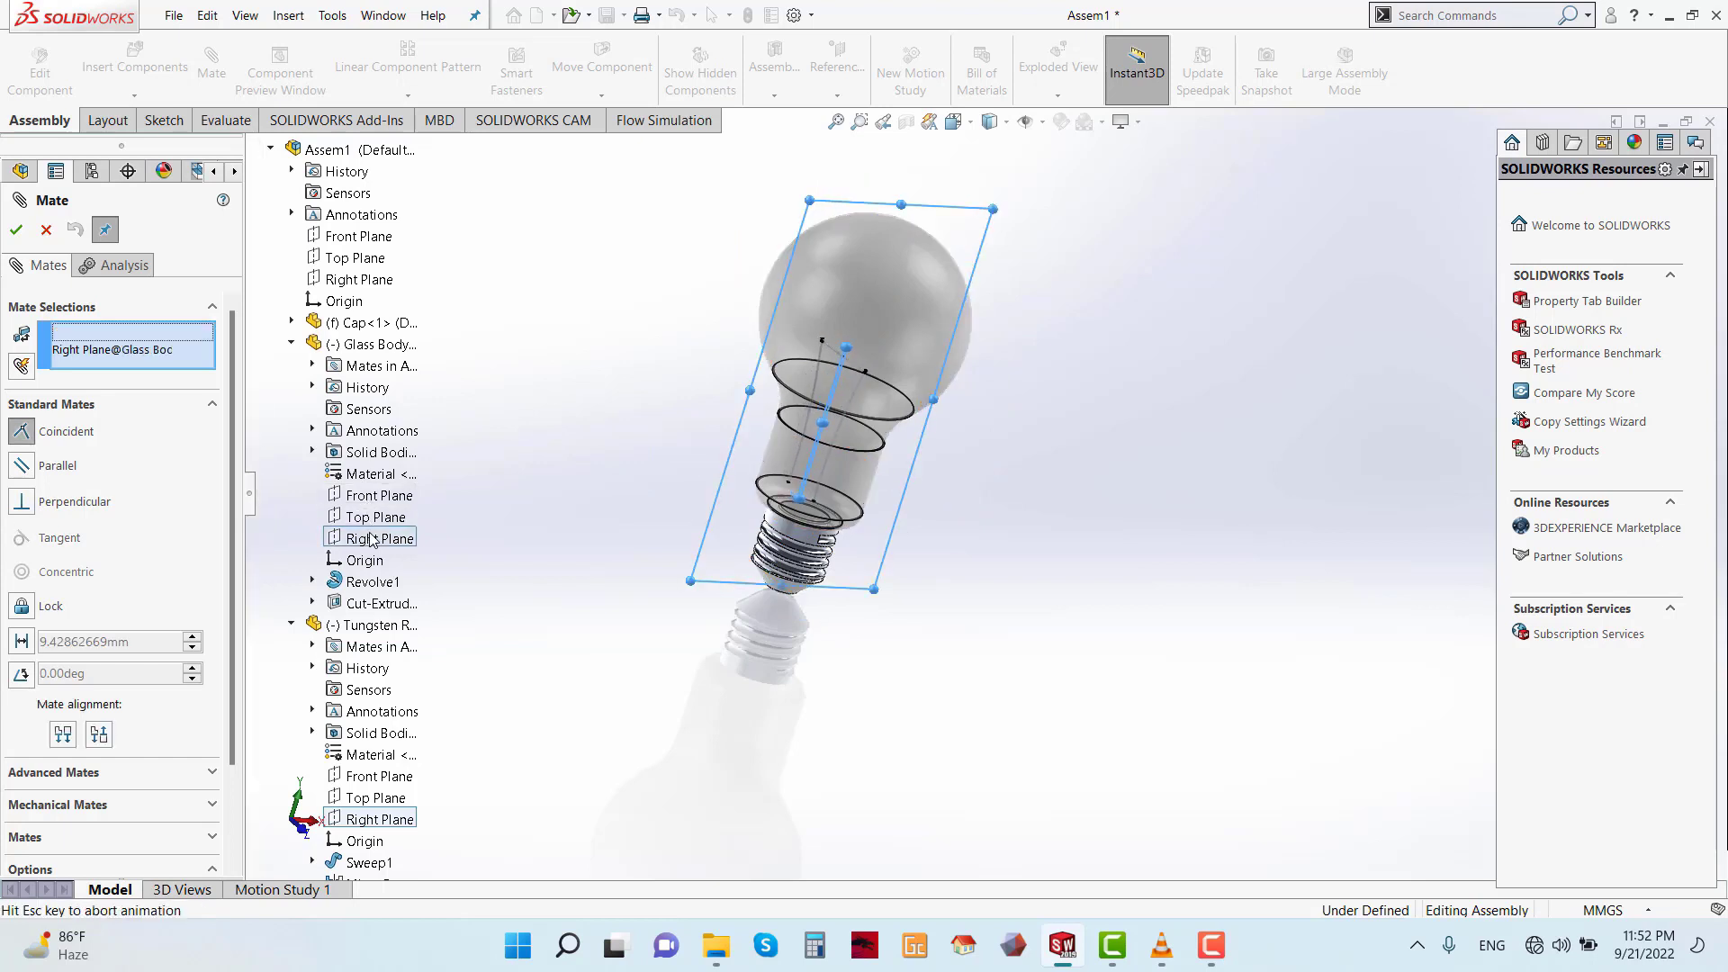
click(339, 559)
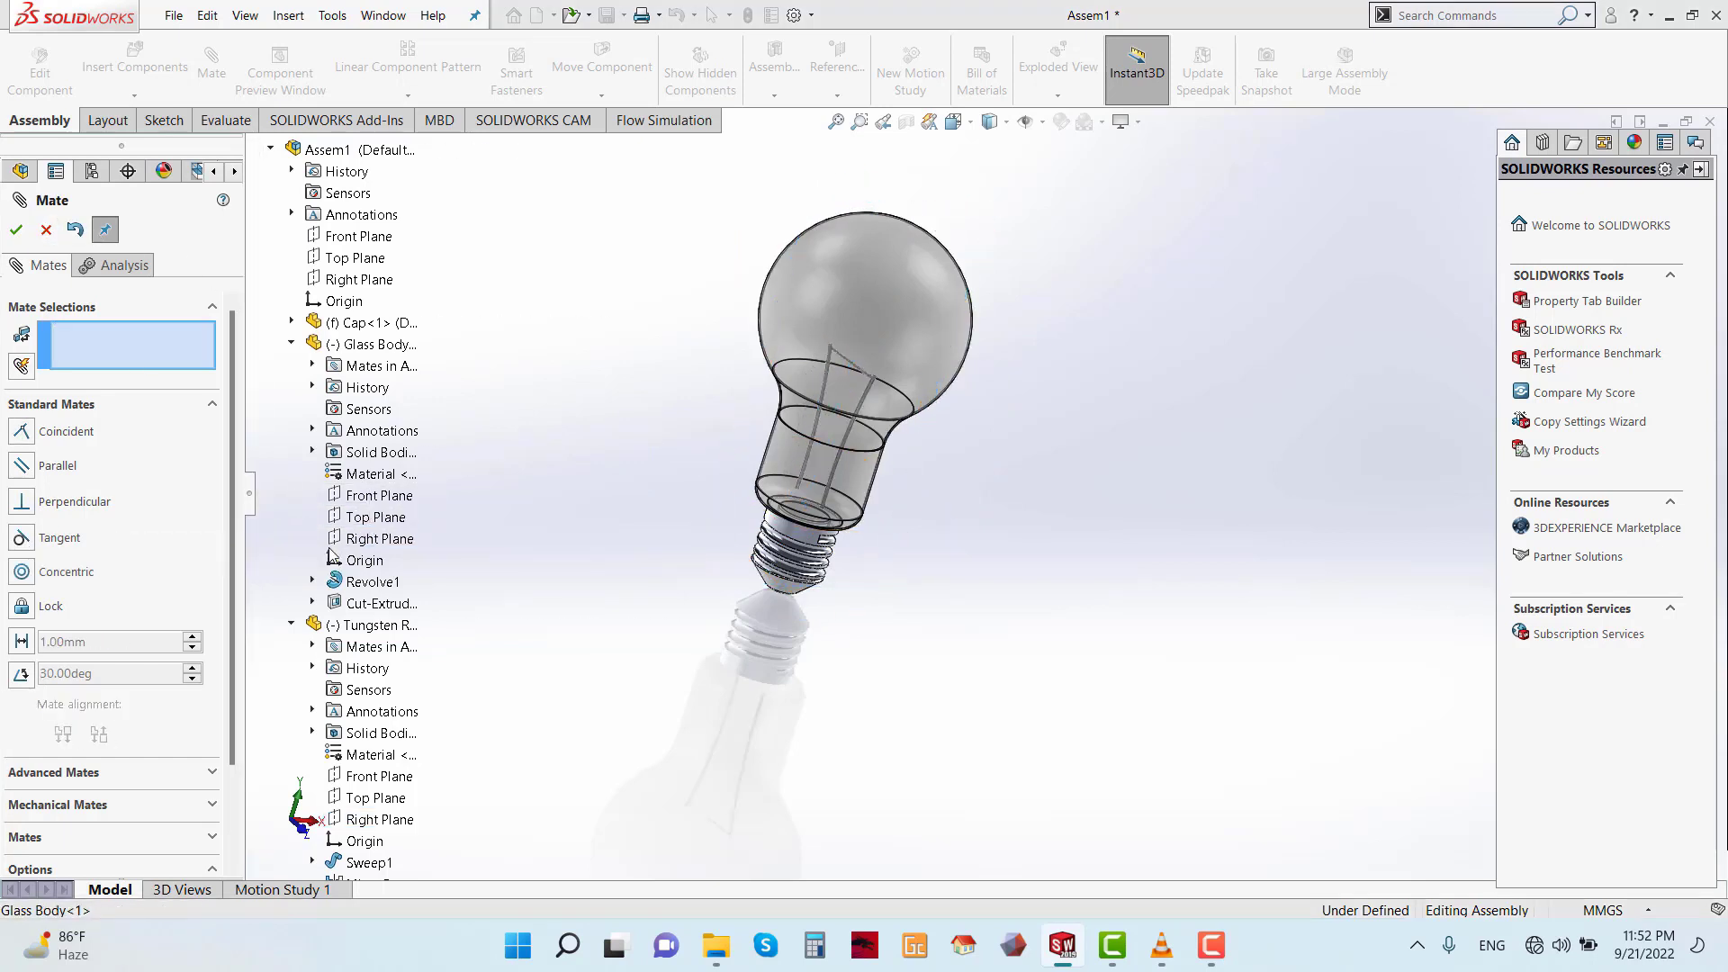
click(16, 230)
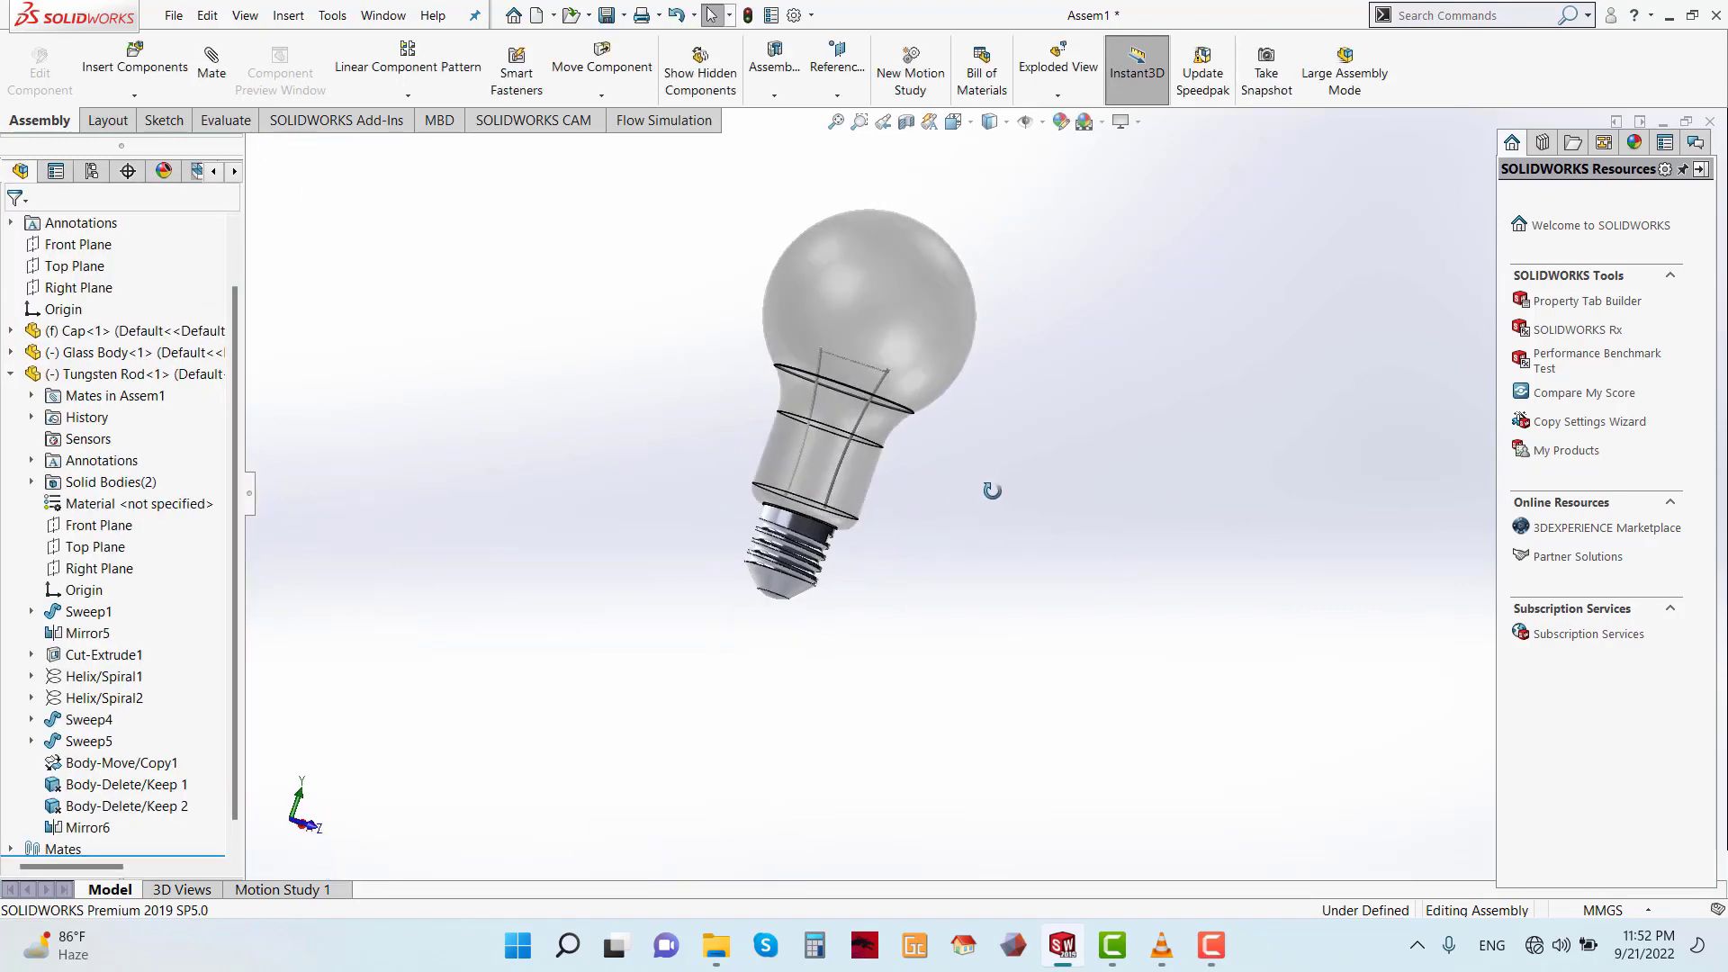
- Activate the PhotoView 360 add-in and start its integrated preview of the light bulb assembly
scroll(960, 296, down, 3)
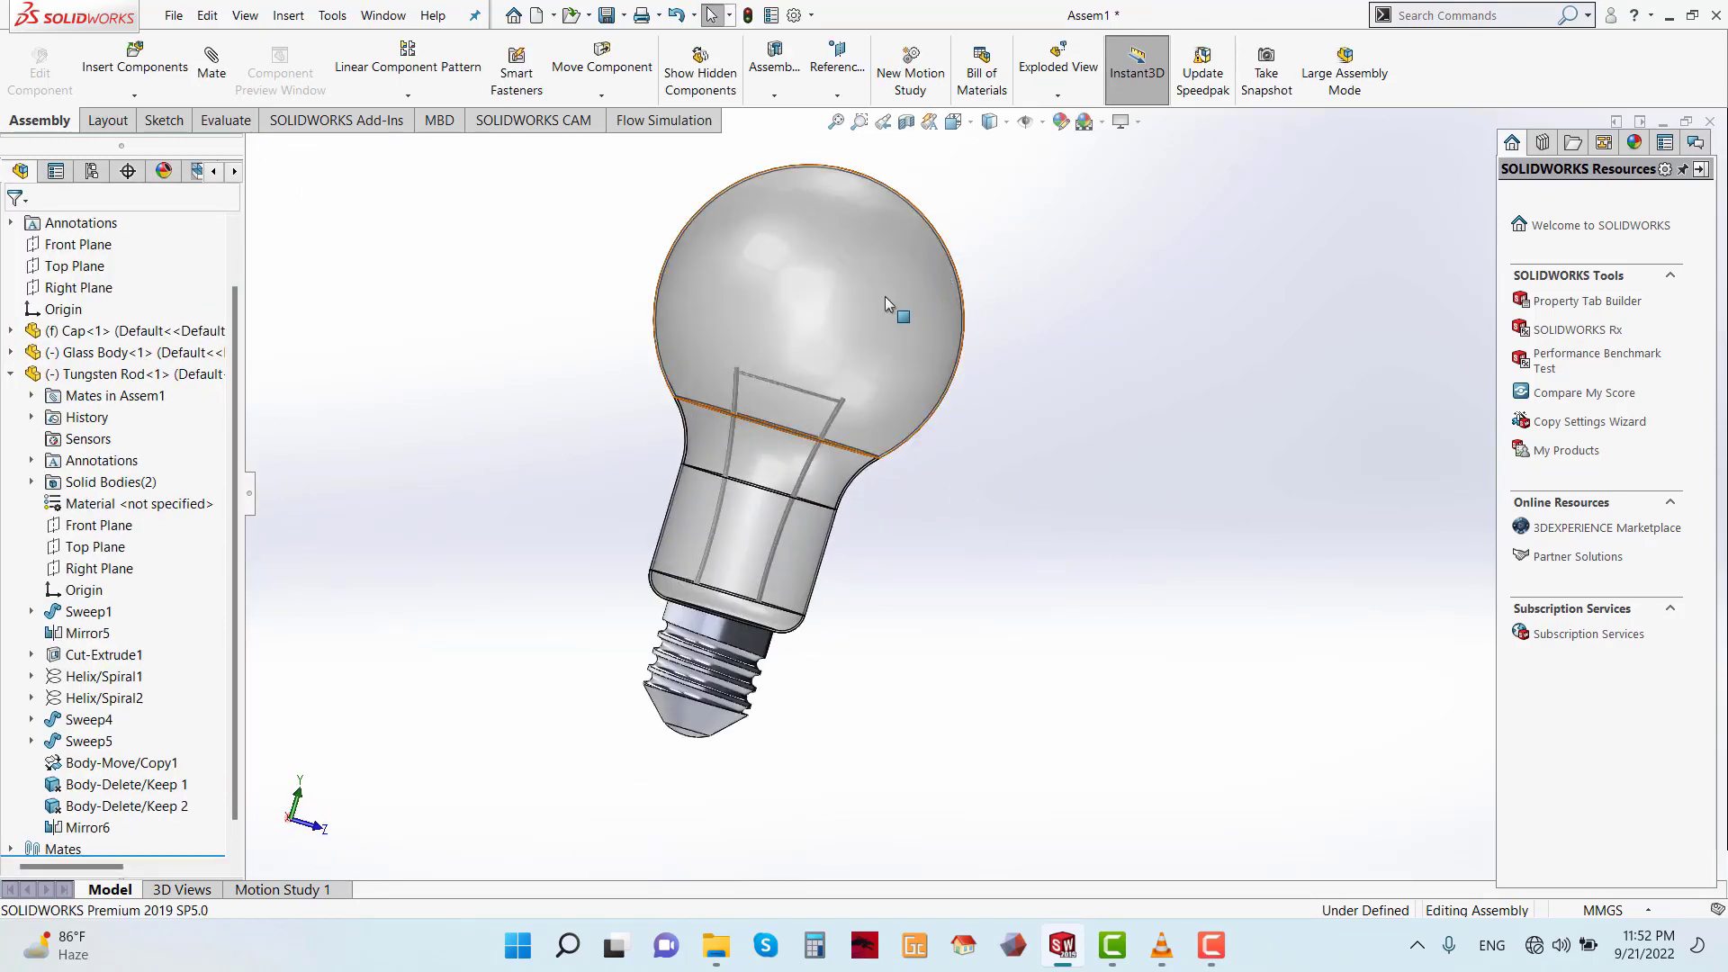
scroll(988, 351, down, 1)
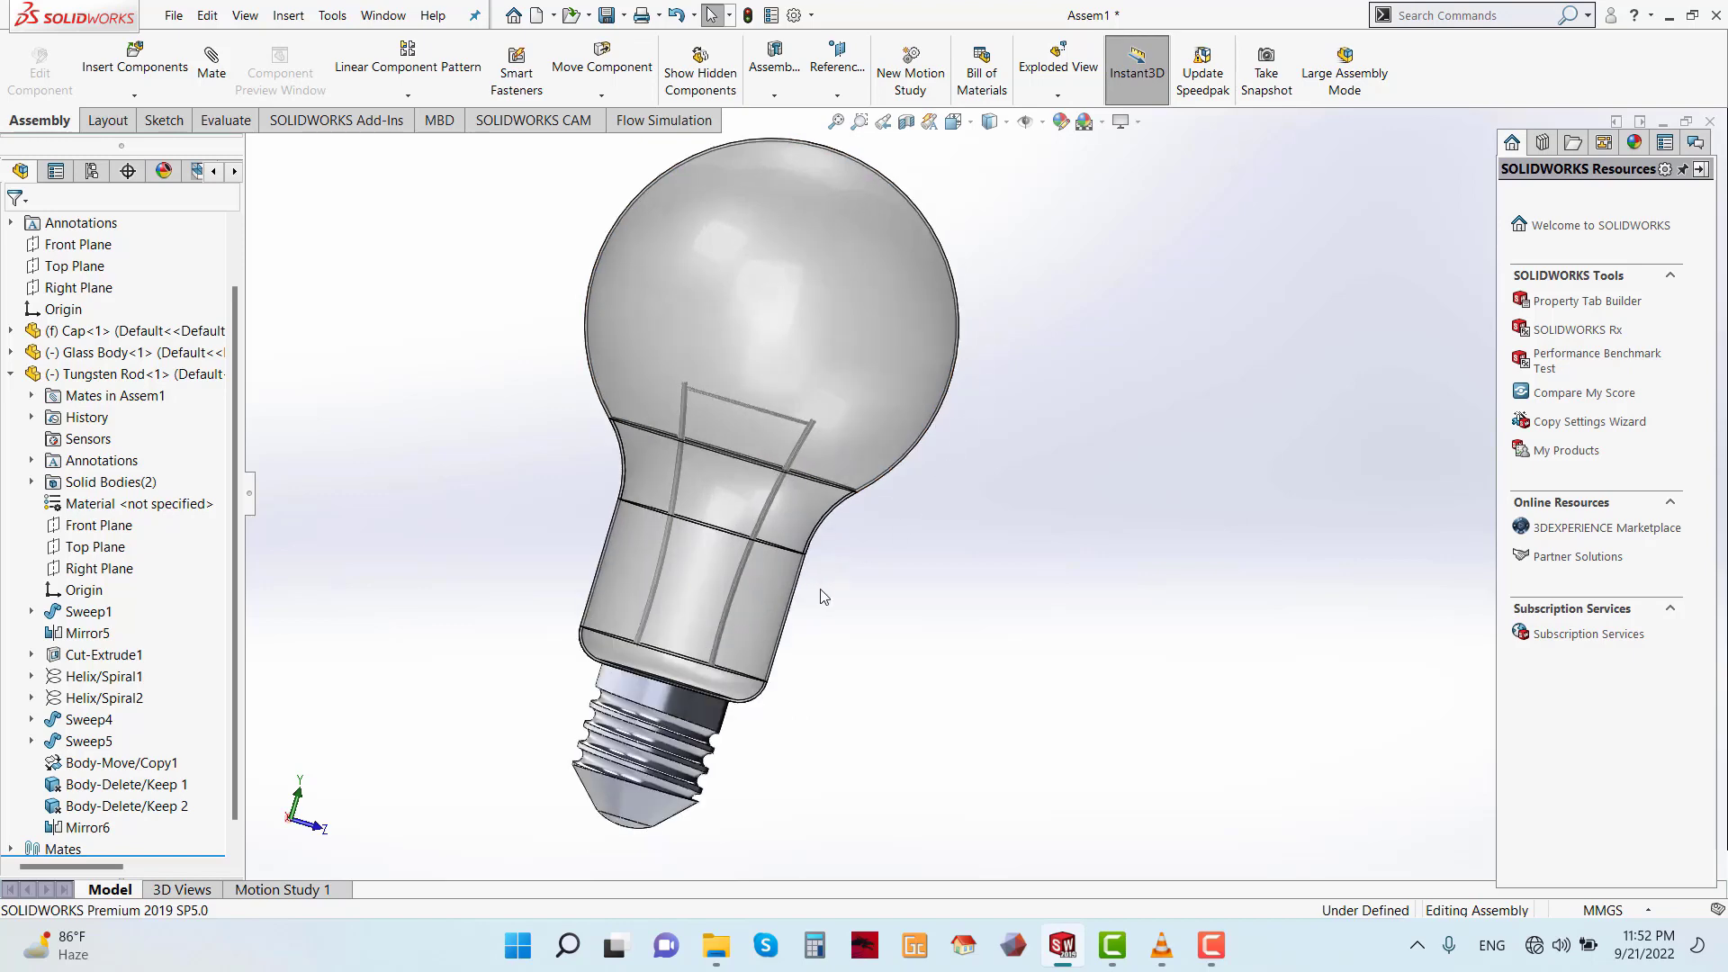
middle_drag(904, 588, 867, 527)
middle_drag(965, 476, 1005, 509)
scroll(1008, 490, down, 1)
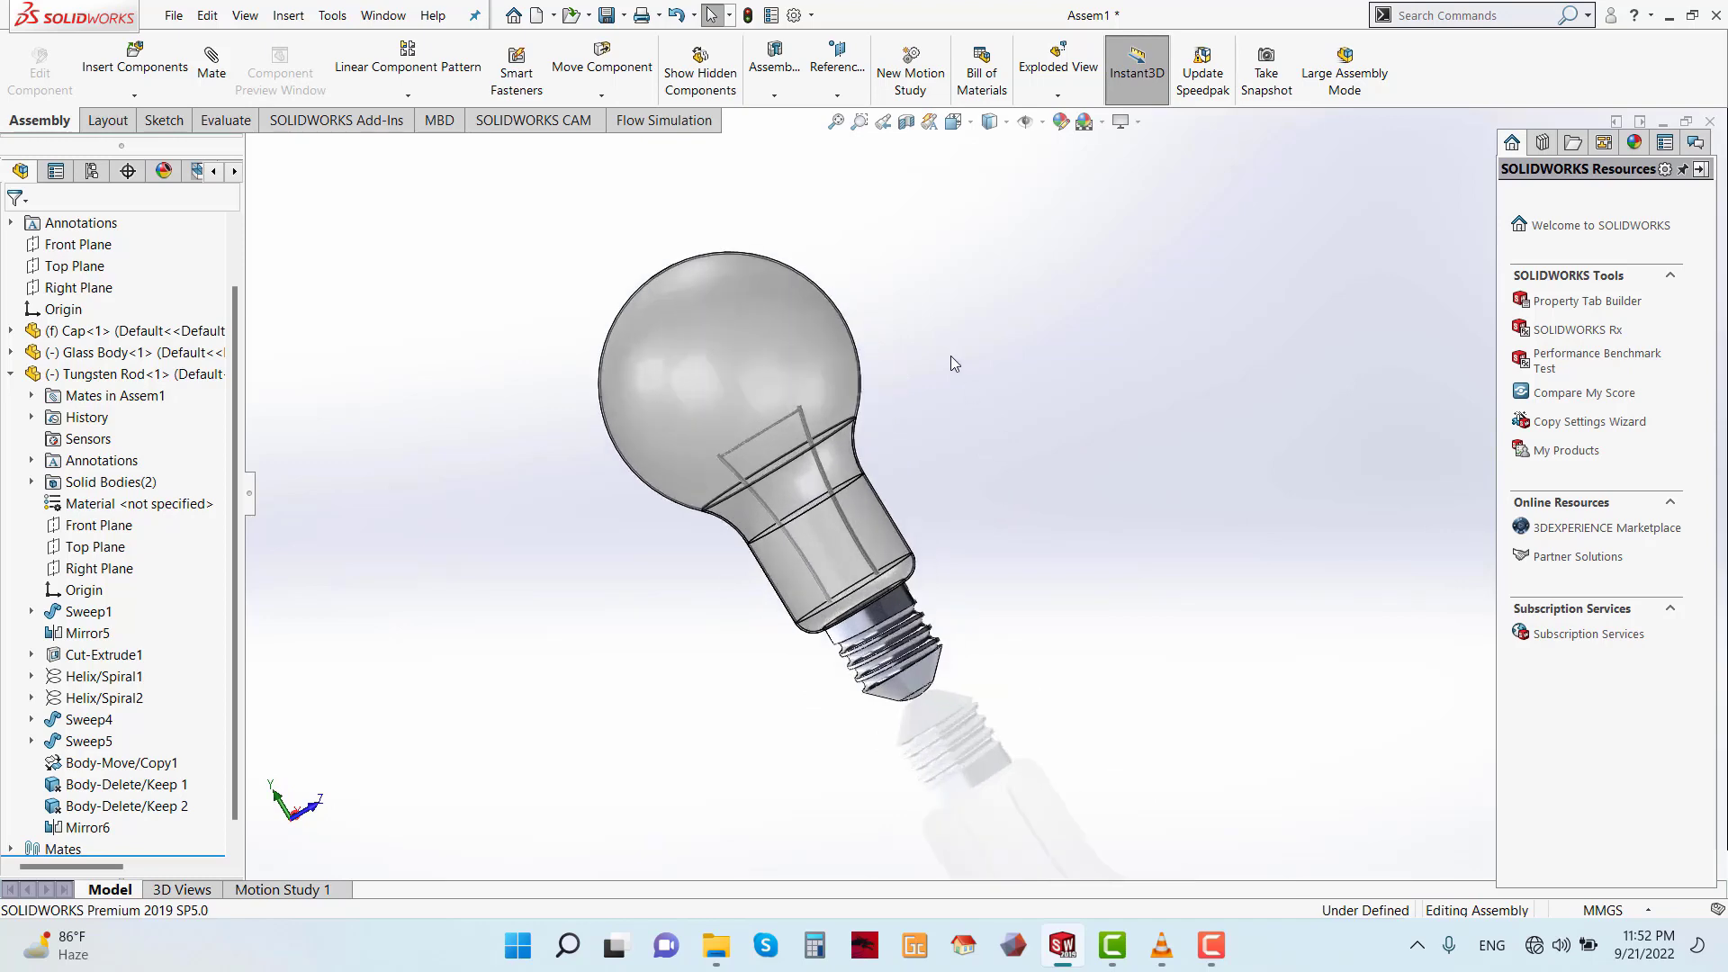
scroll(927, 360, down, 1)
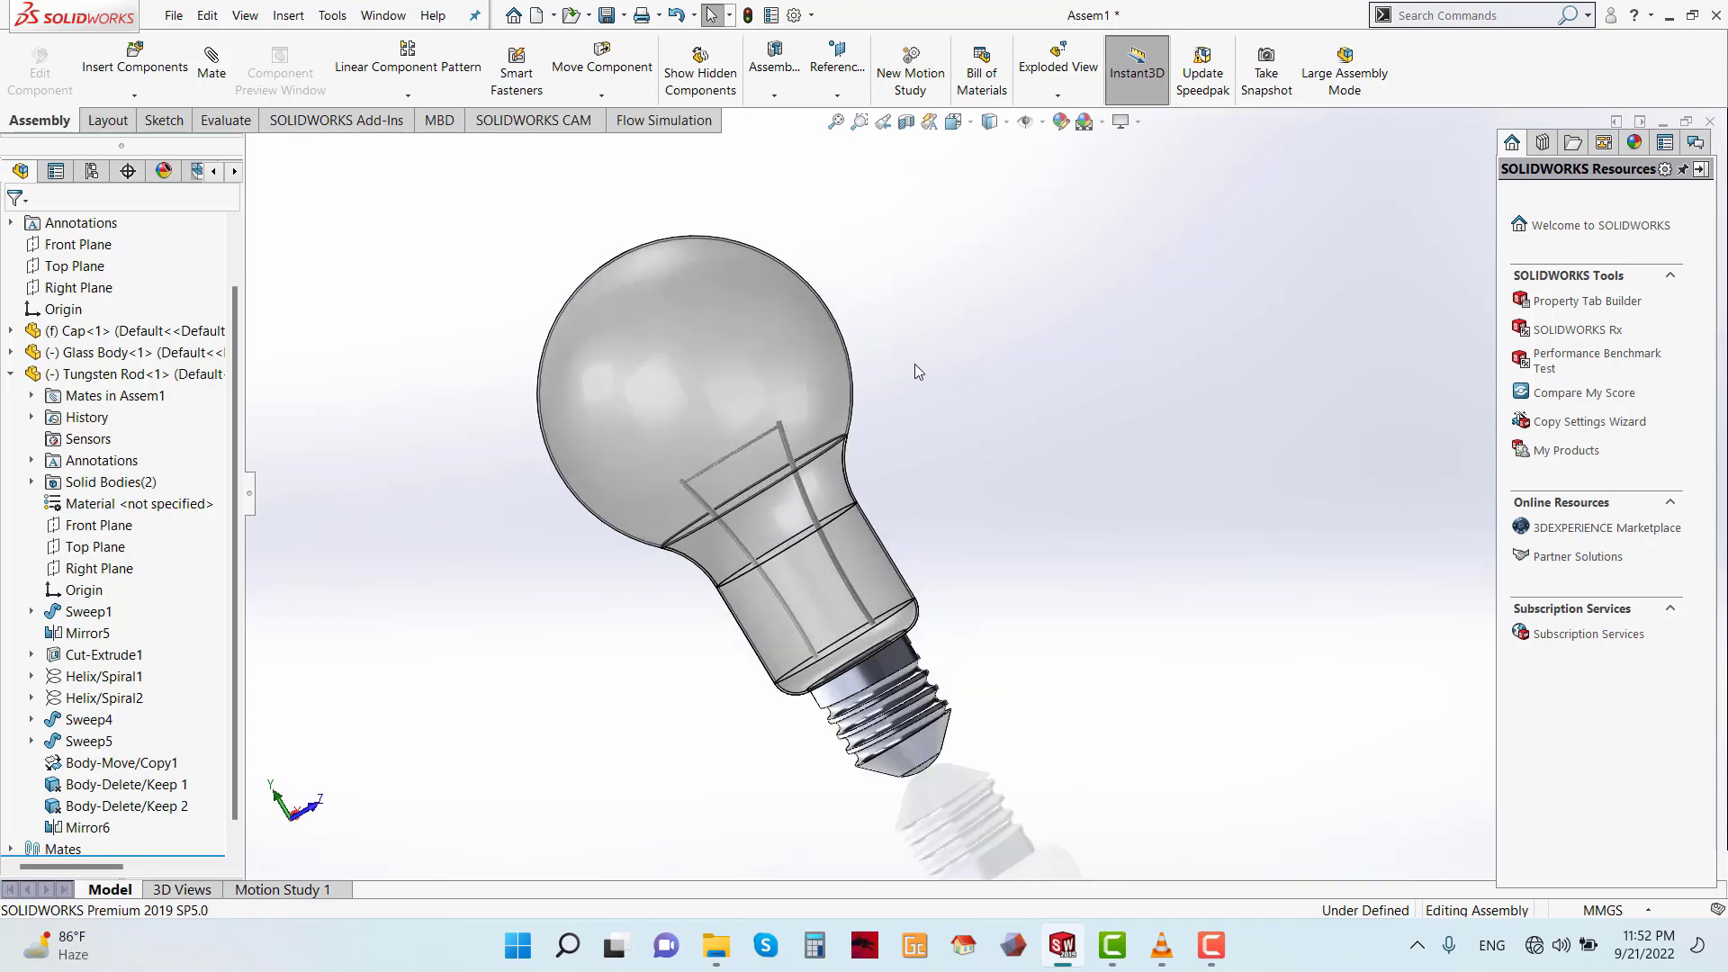
click(811, 15)
click(841, 85)
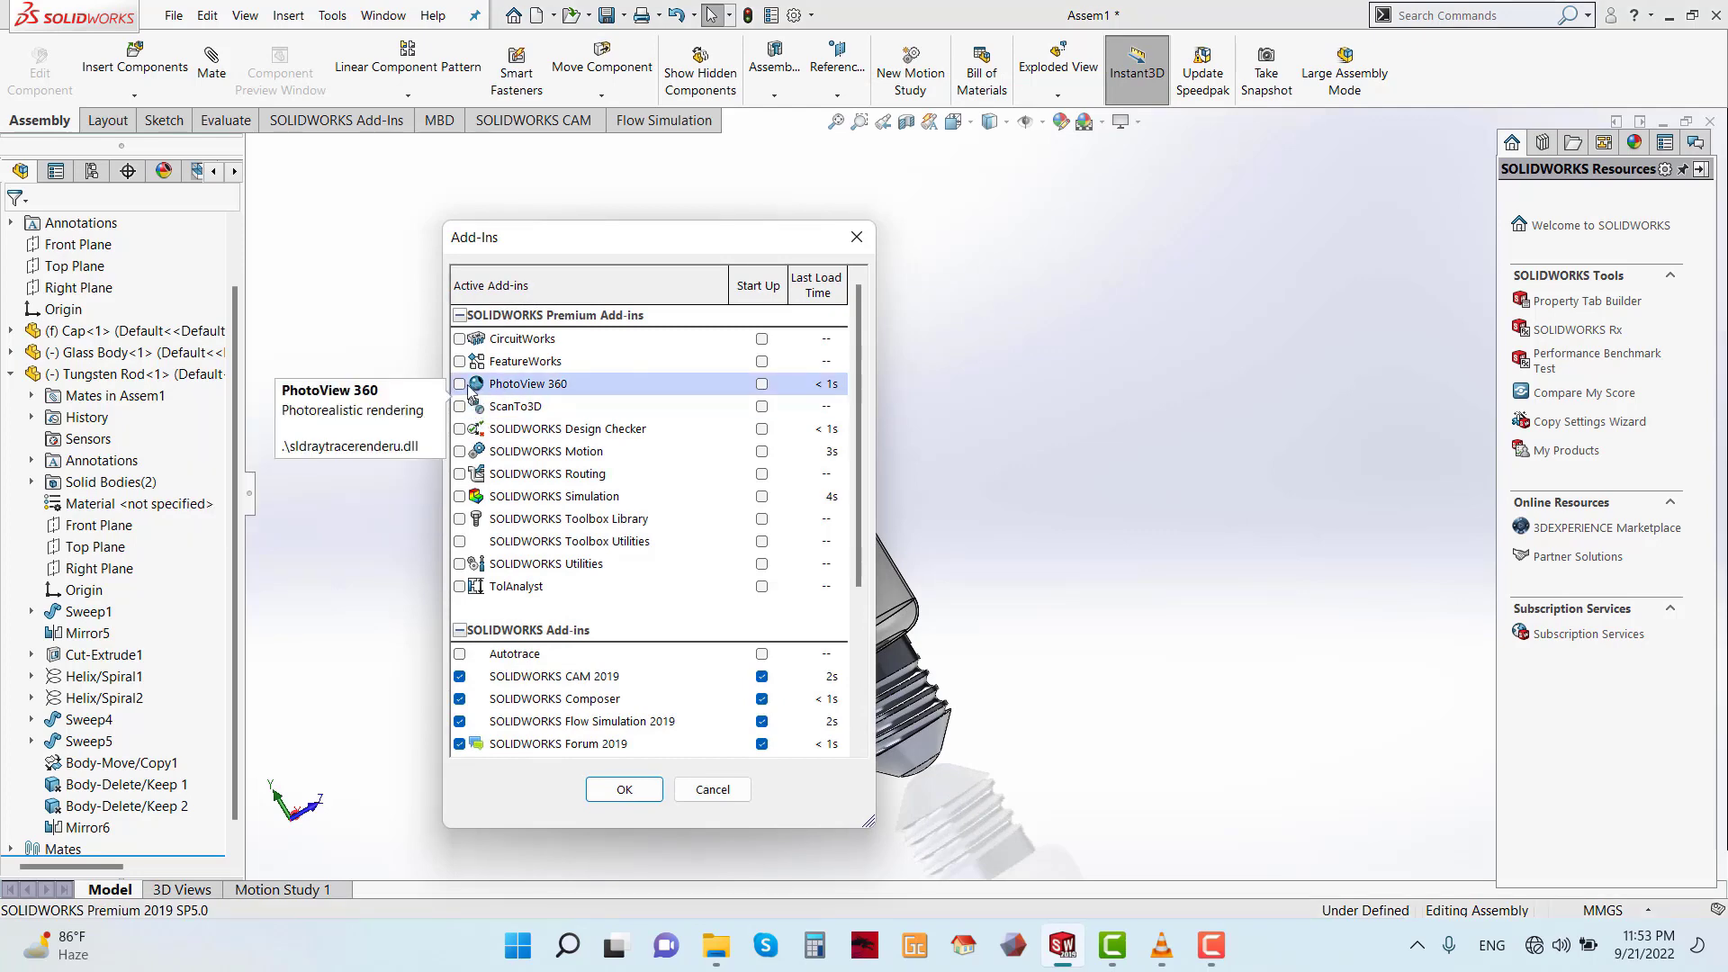
click(459, 384)
click(625, 790)
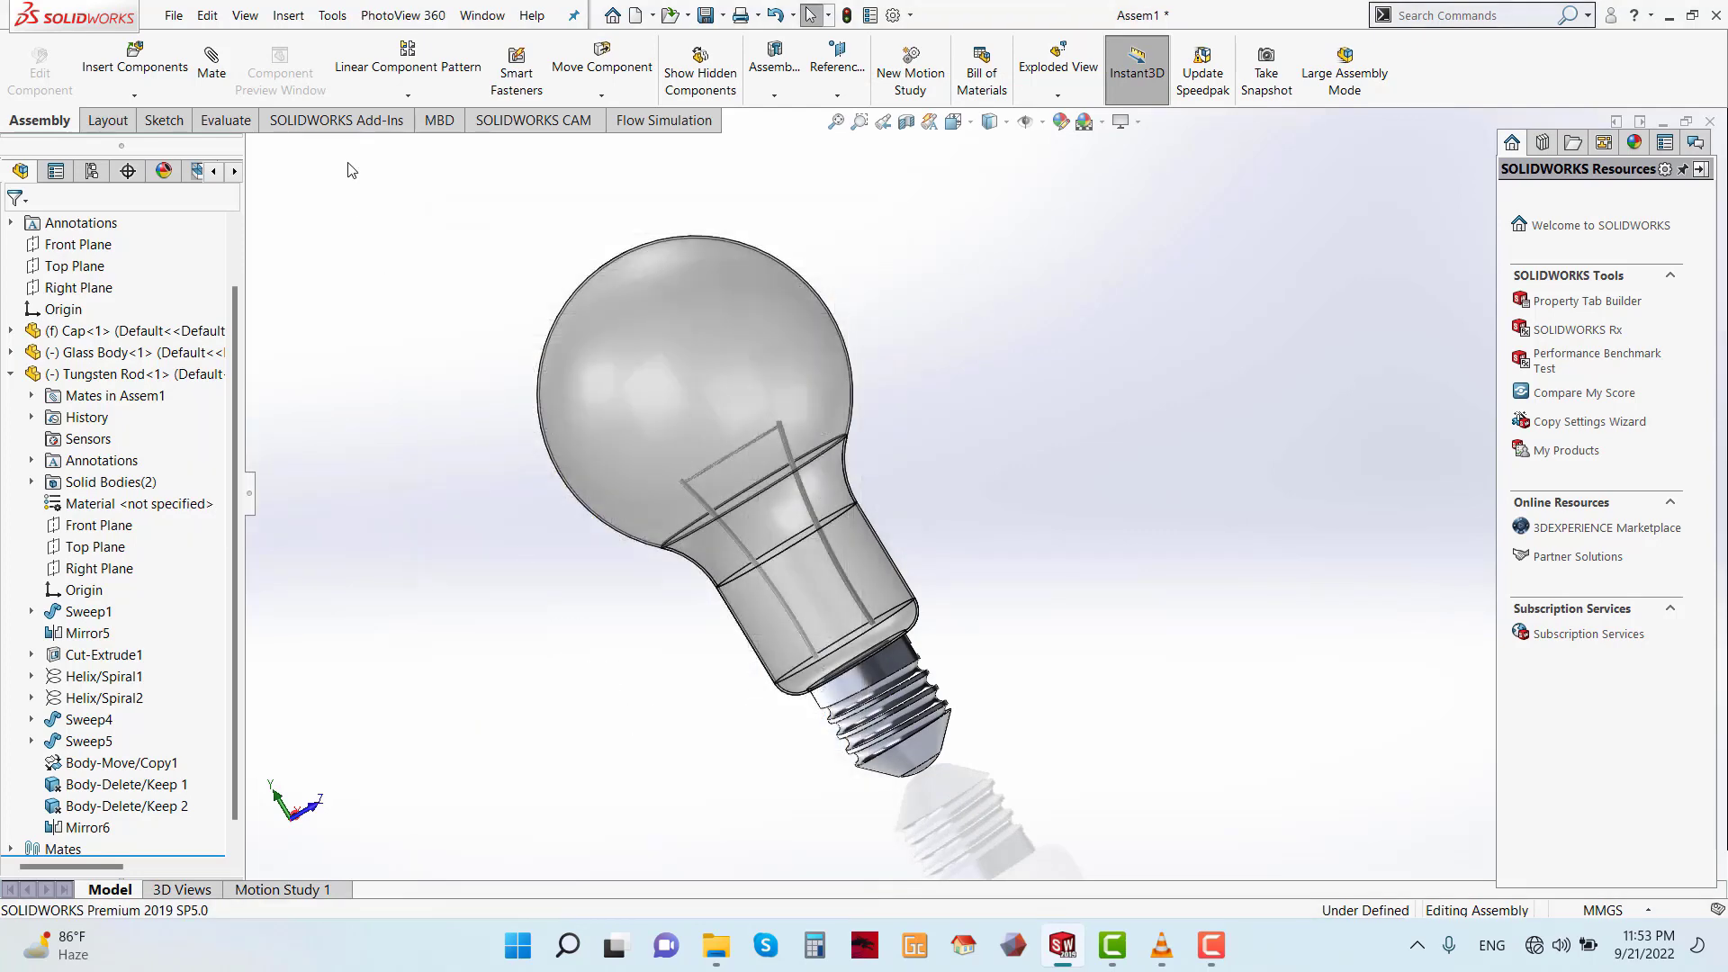
click(404, 16)
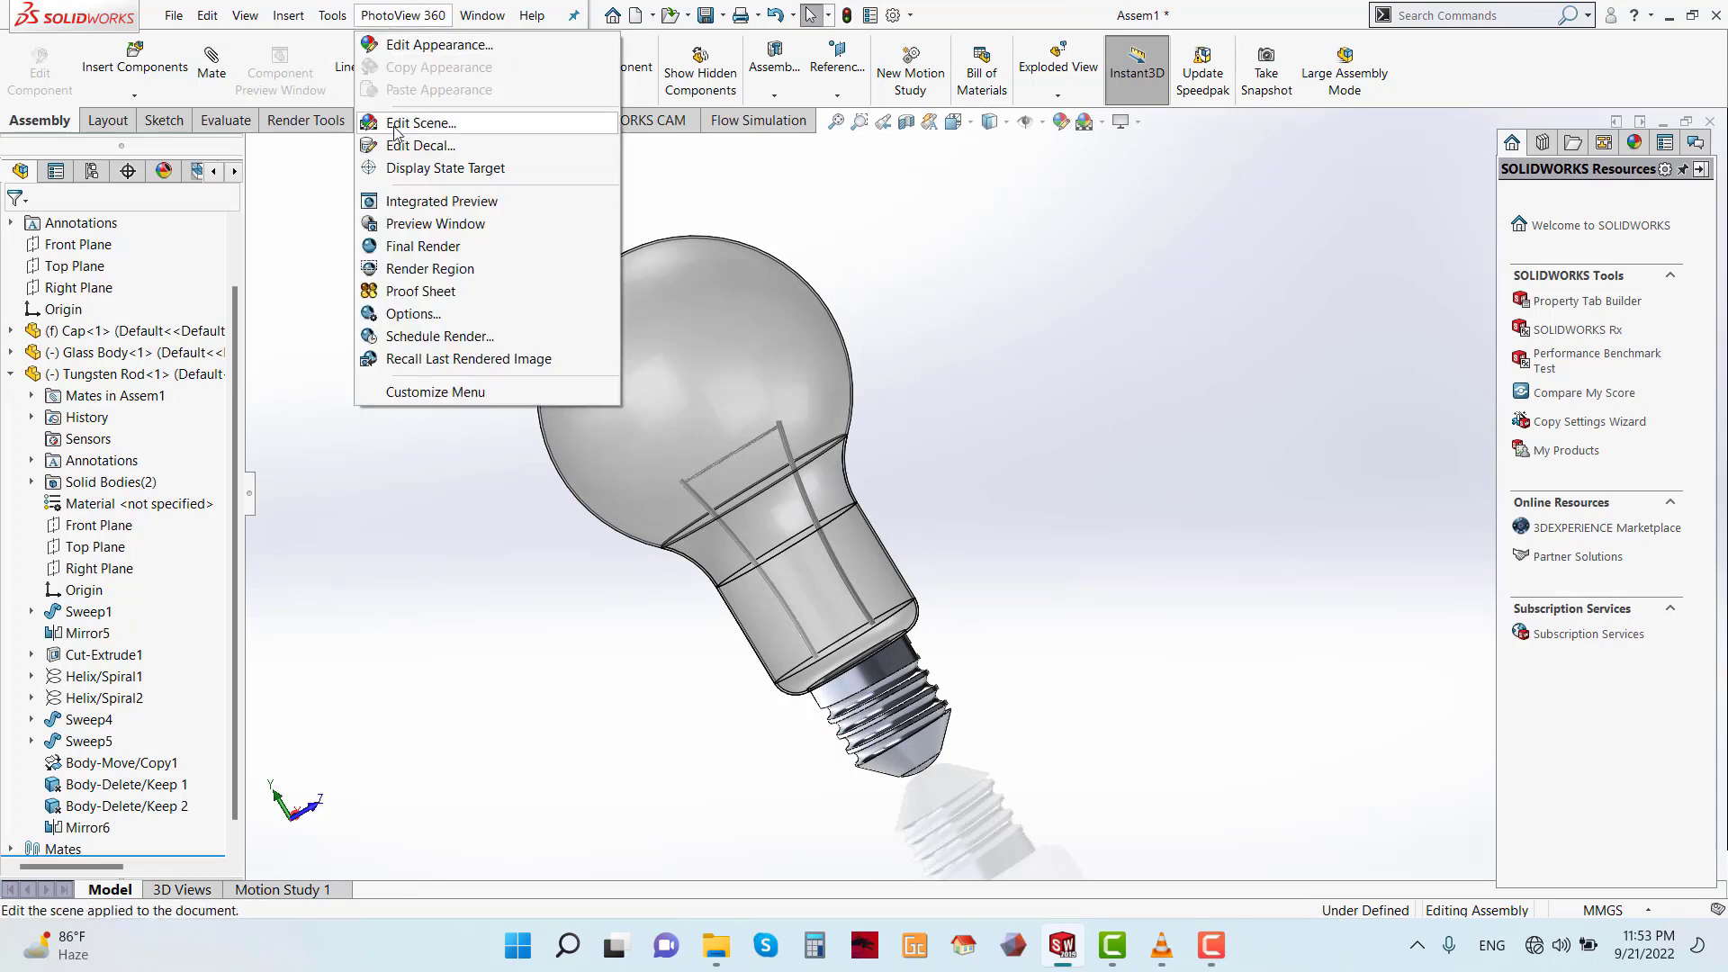
click(415, 202)
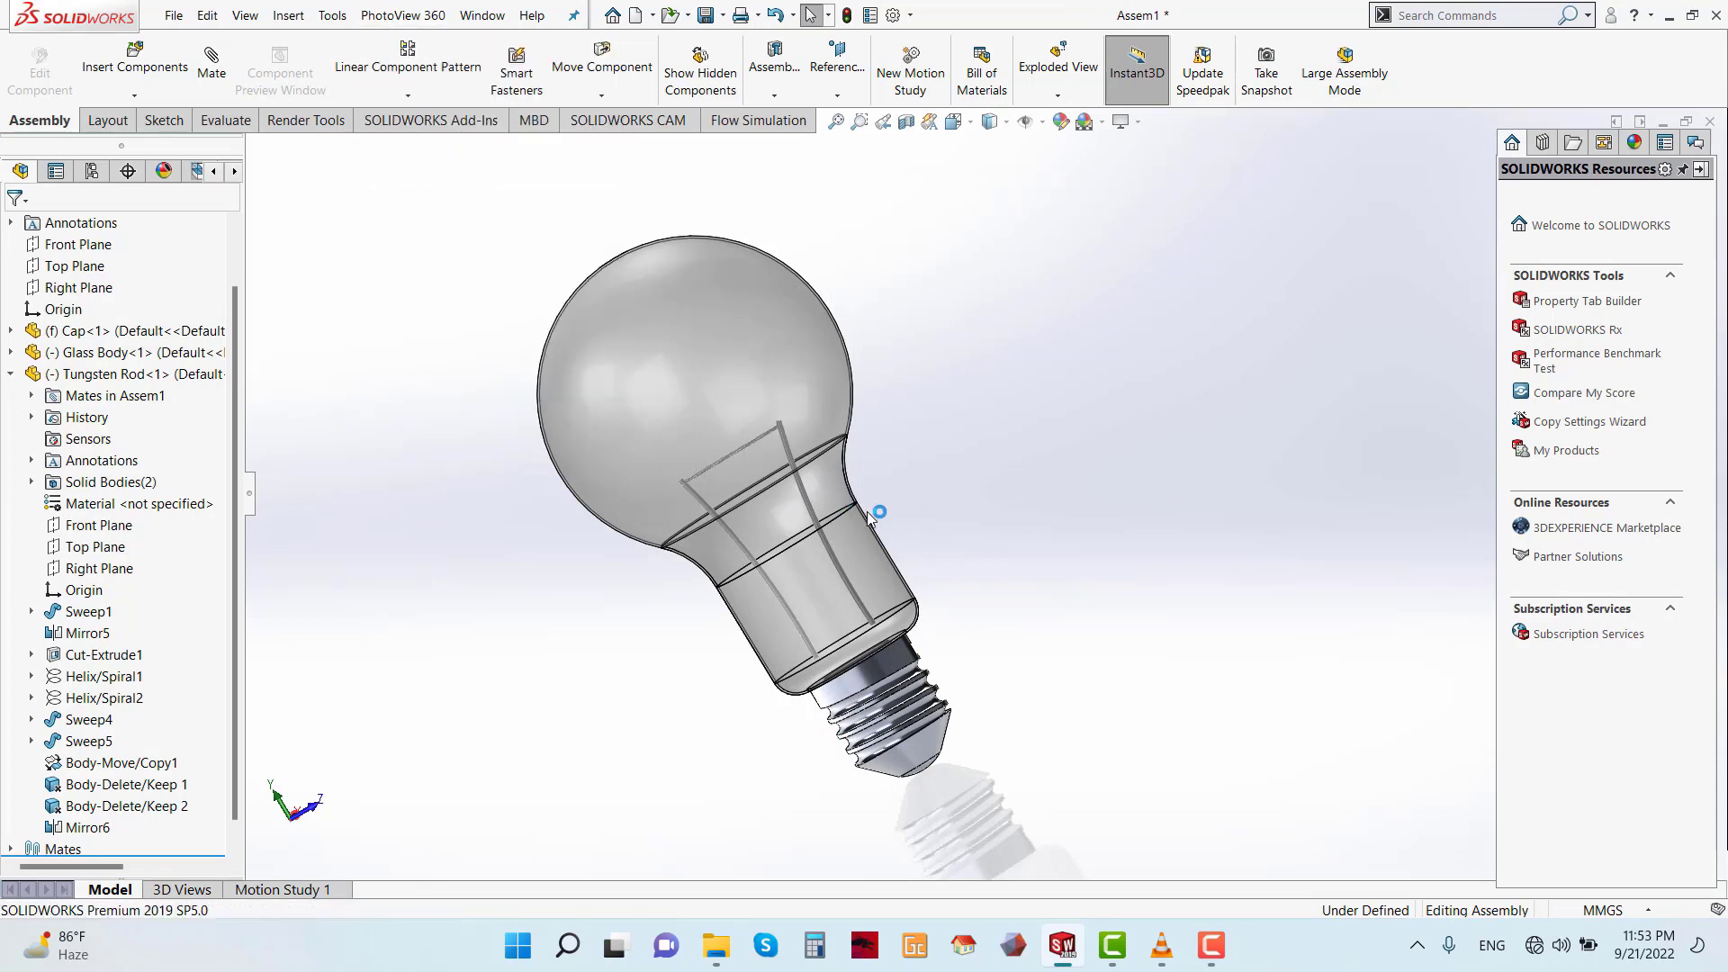